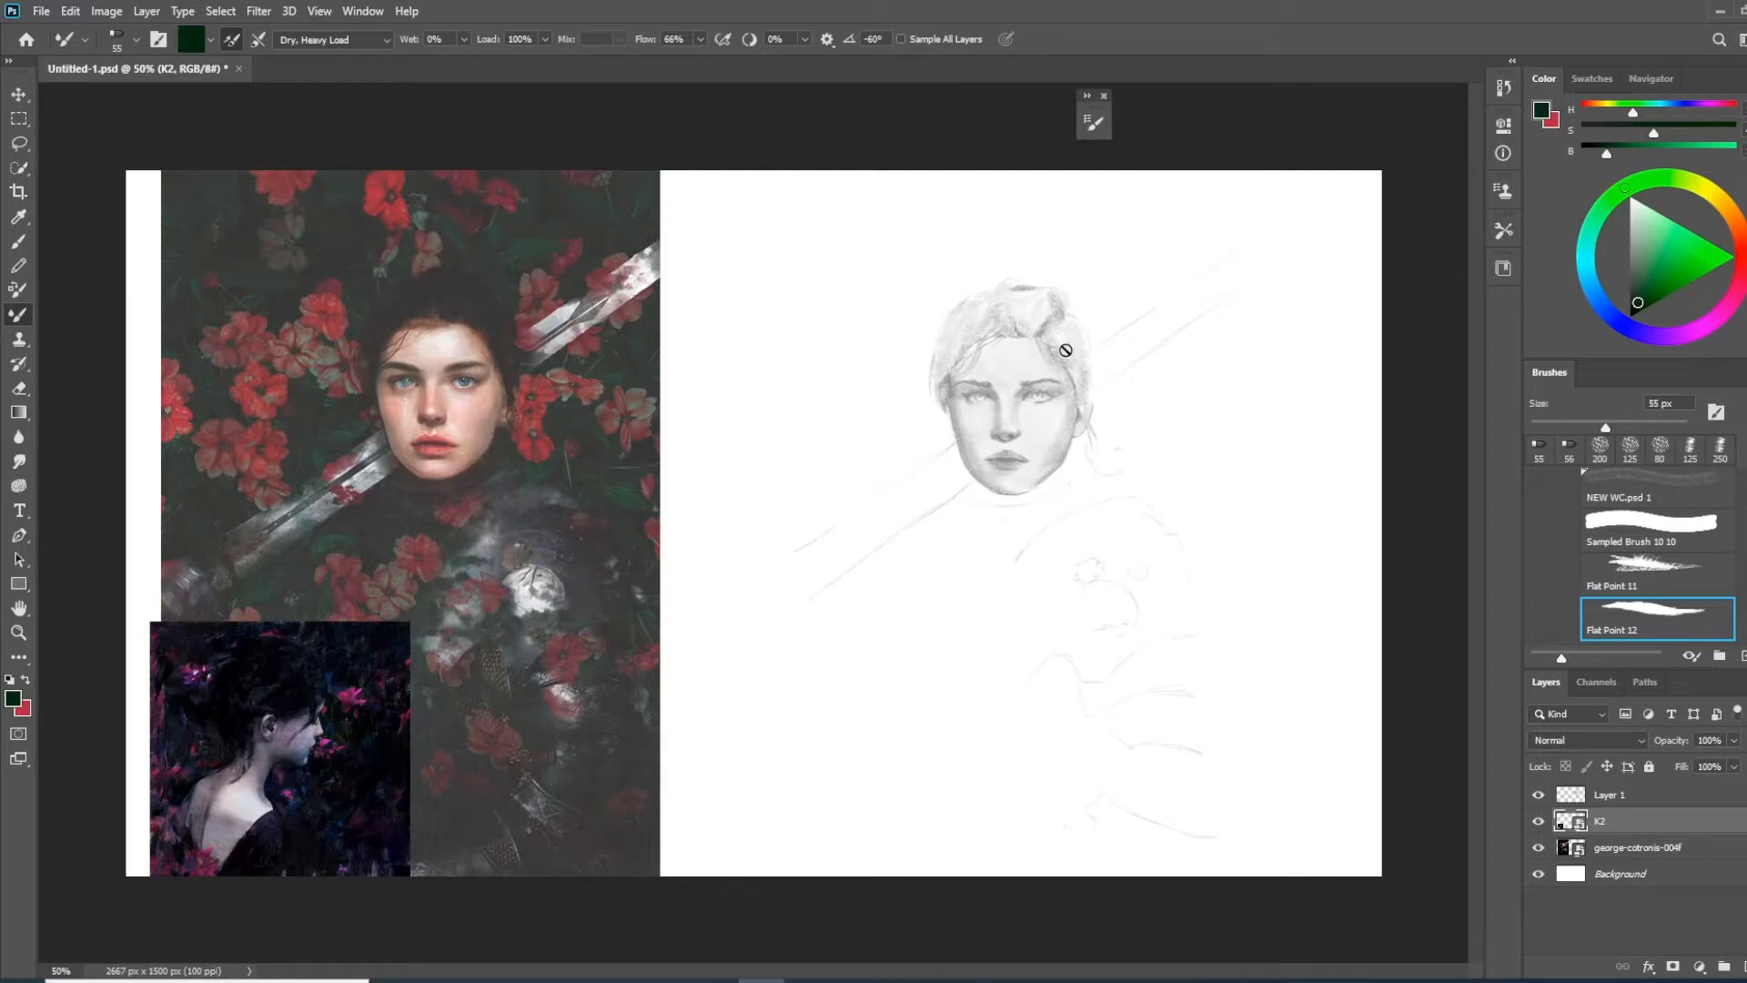
Hand-letter "BL. PL" in large green Brush strokes across the lower part of the sketch on Layer 1
left_click(18, 241)
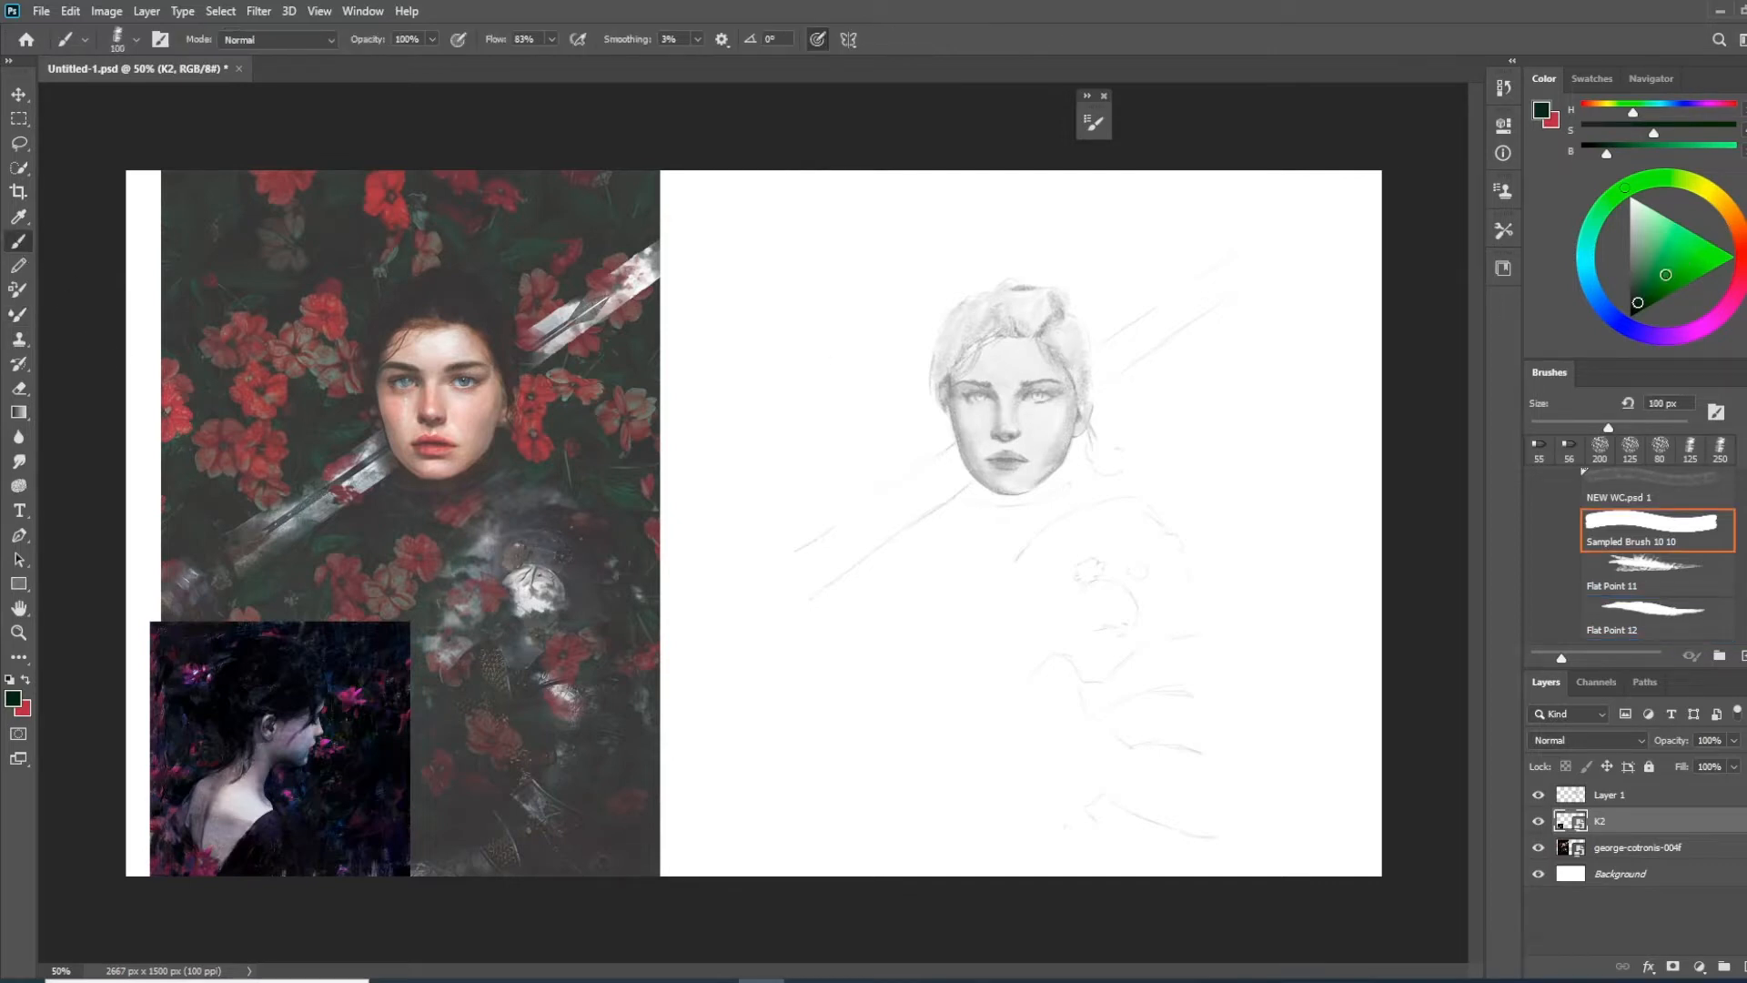
left_click(1611, 795)
mouse_move(847, 682)
left_mouse_down()
mouse_move(860, 824)
mouse_move(910, 742)
mouse_move(874, 828)
left_mouse_up()
mouse_move(956, 673)
left_mouse_down()
mouse_move(963, 808)
mouse_move(1005, 805)
left_mouse_up()
left_click_drag(1031, 753, 1032, 792)
left_click_drag(1092, 628, 1090, 787)
mouse_move(1085, 628)
left_mouse_down()
mouse_move(1086, 693)
mouse_move(1155, 695)
mouse_move(1106, 748)
left_mouse_up()
left_click_drag(1215, 614, 1270, 724)
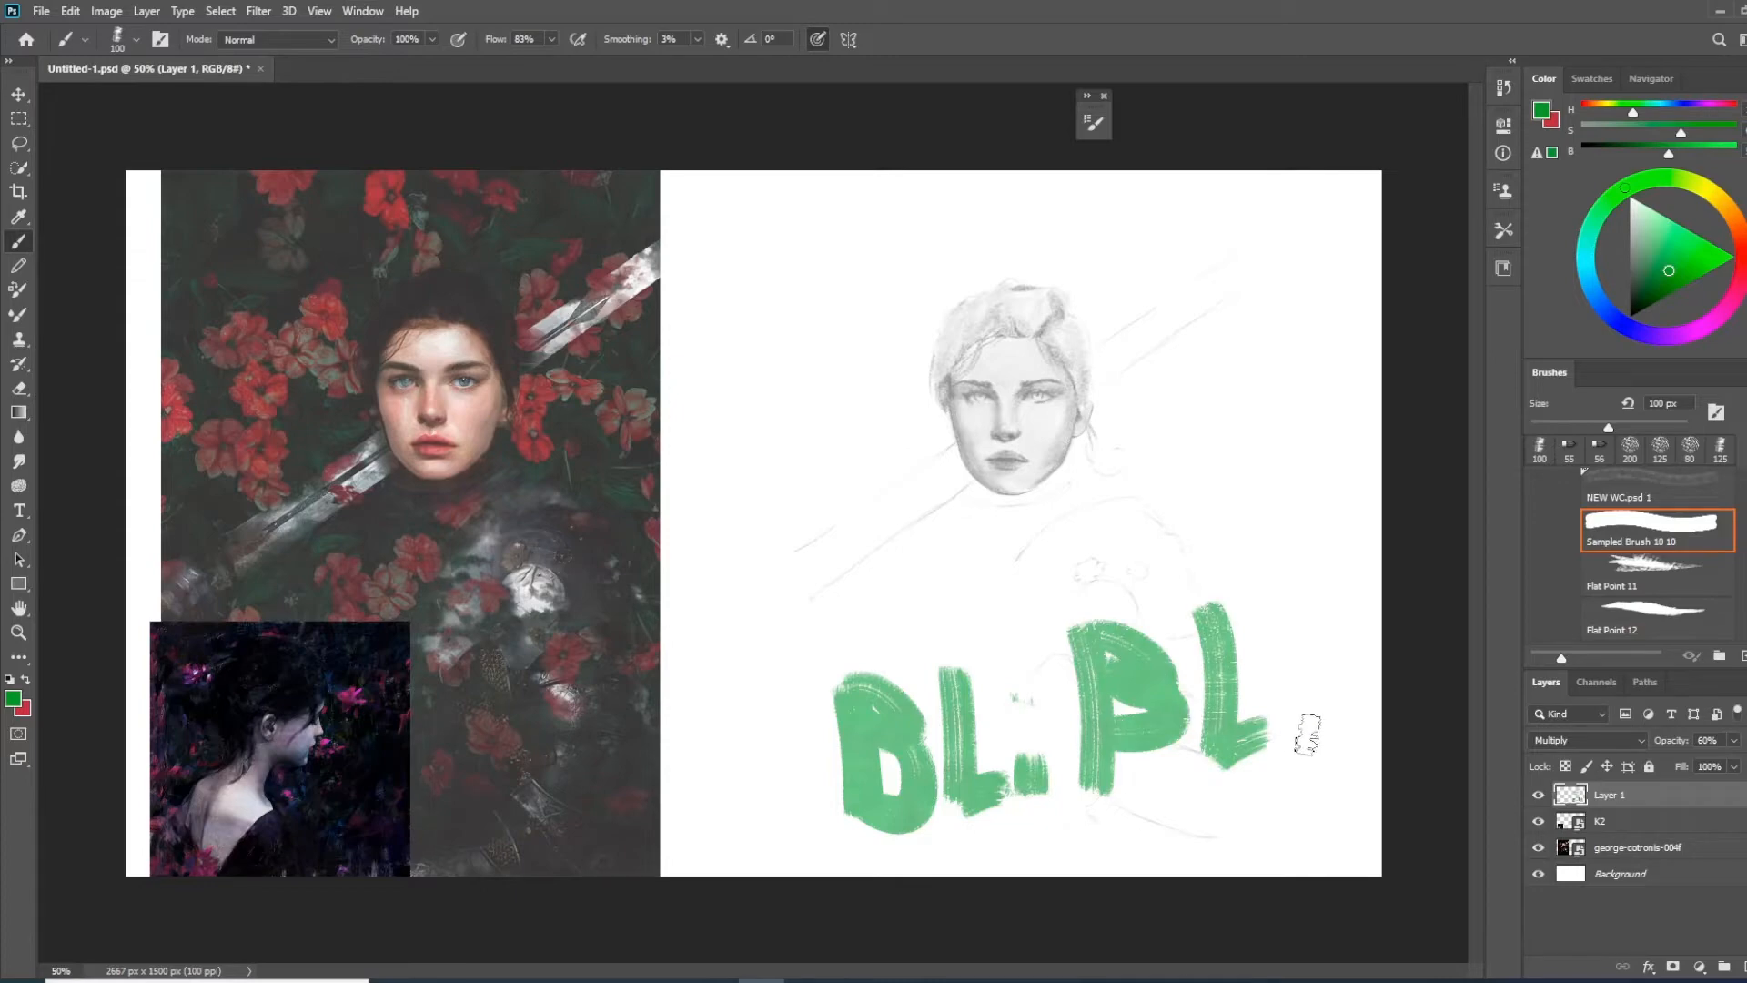
left_click_drag(1290, 628, 1301, 742)
Undo all the green lettering strokes on Layer 1
key("ctrl+z")
key("ctrl+z")
key("ctrl+z")
key("ctrl+z")
key("ctrl+z")
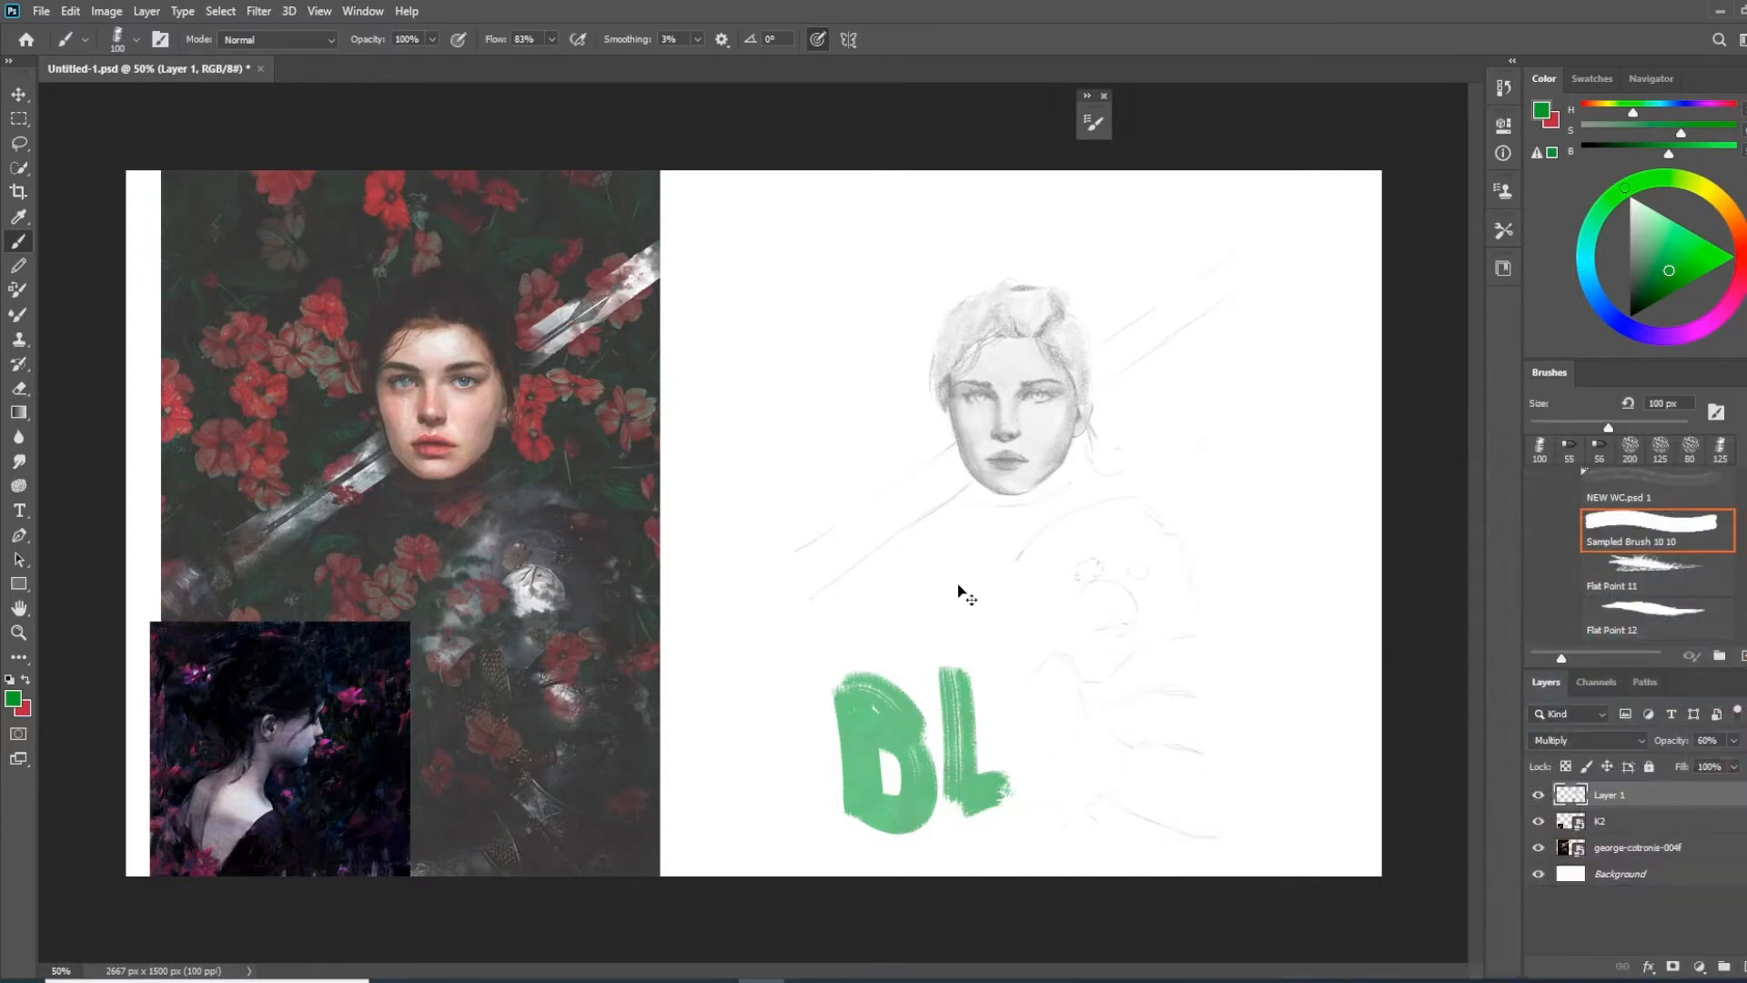
key("ctrl+z")
key("ctrl+z")
key("ctrl+z")
key("ctrl+z")
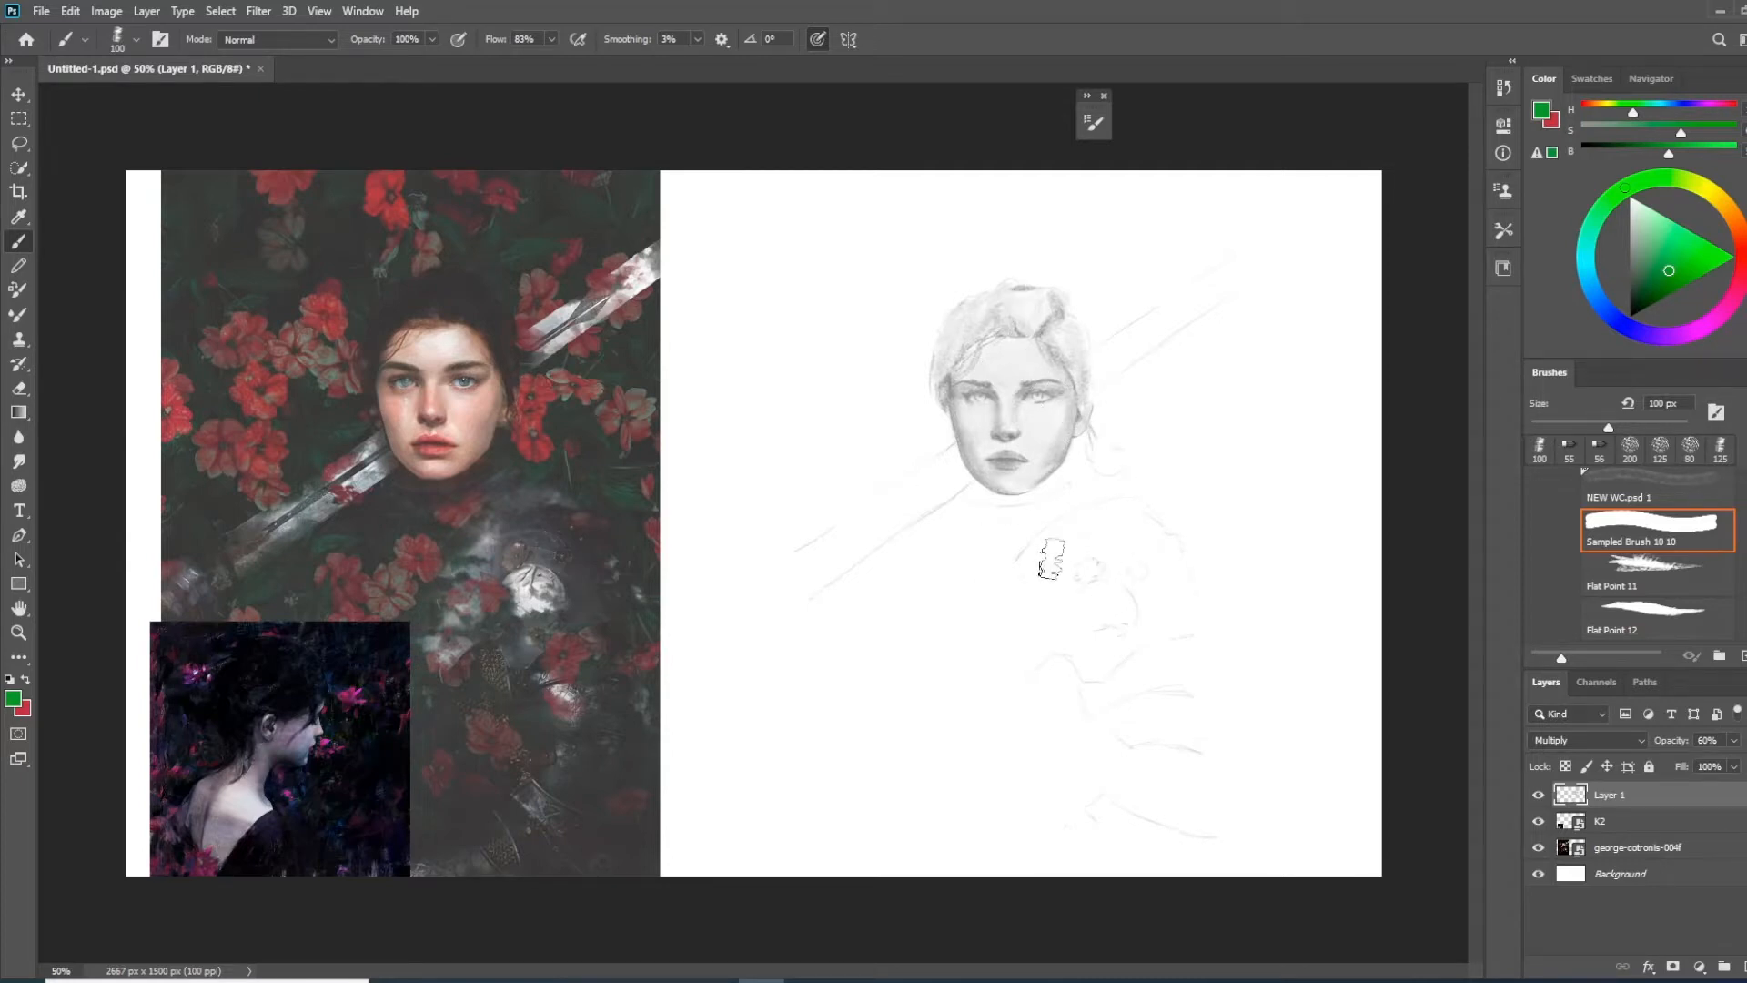
Raise Layer 1's opacity to 100% and change its blend mode to Normal
left_click_drag(1677, 744, 1716, 744)
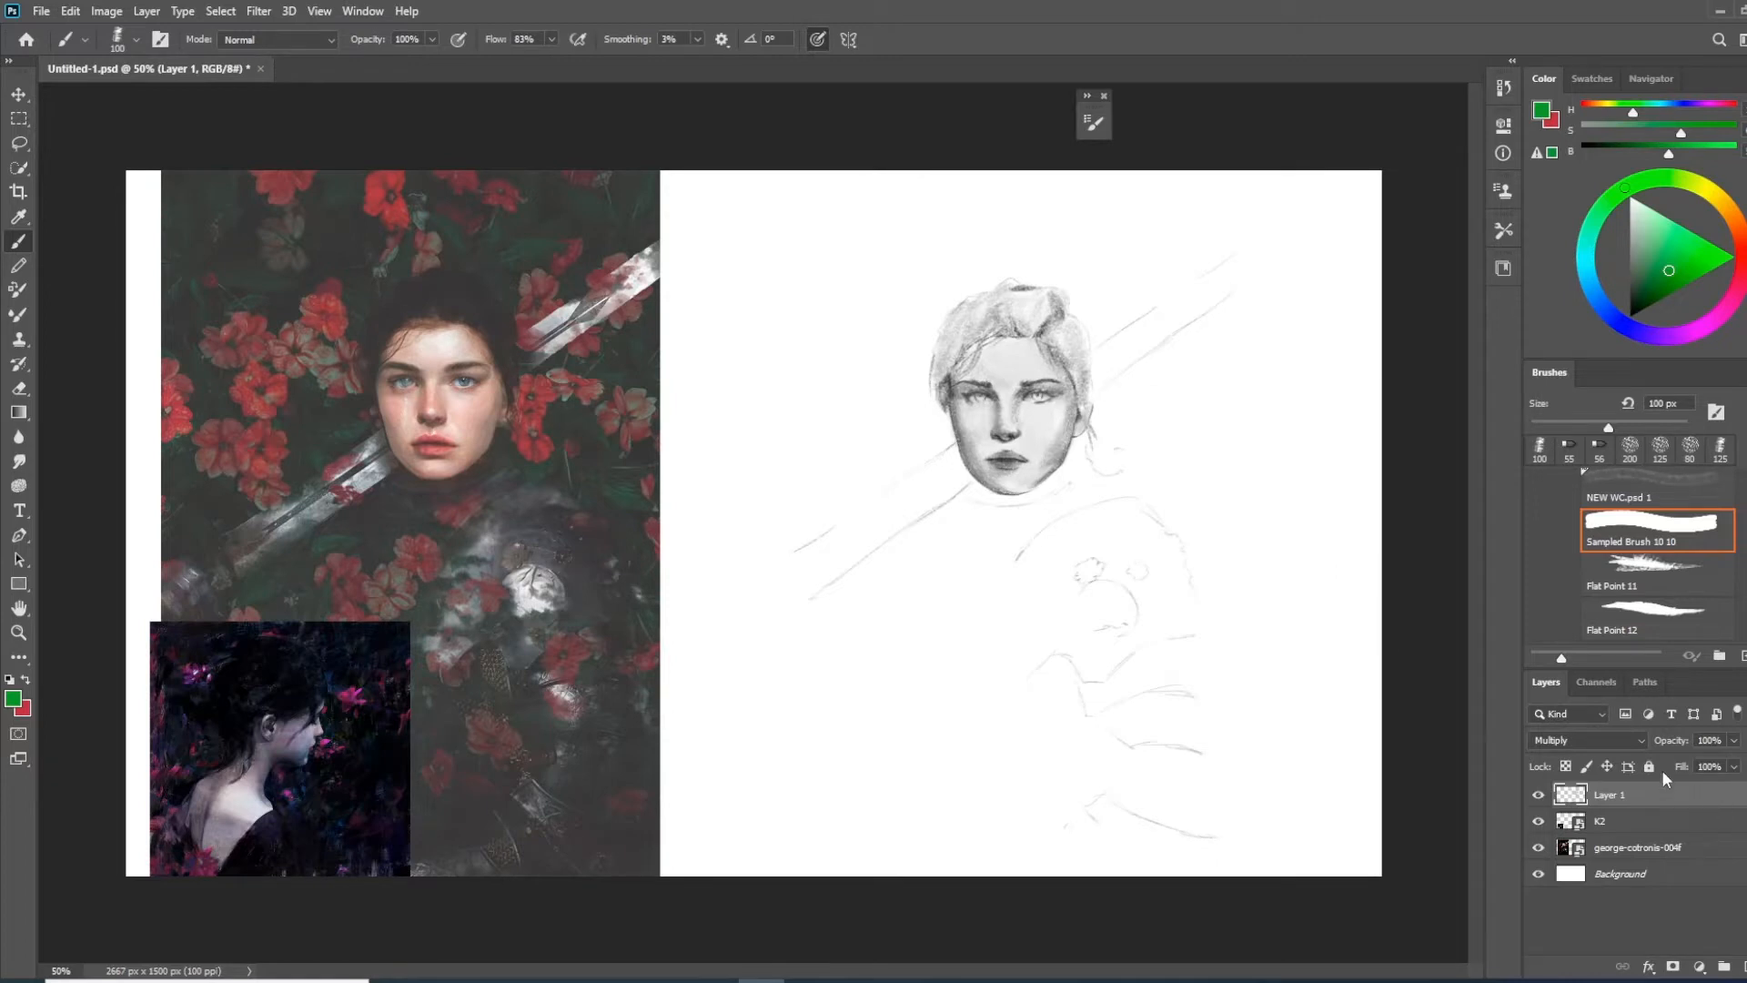
left_click(1613, 742)
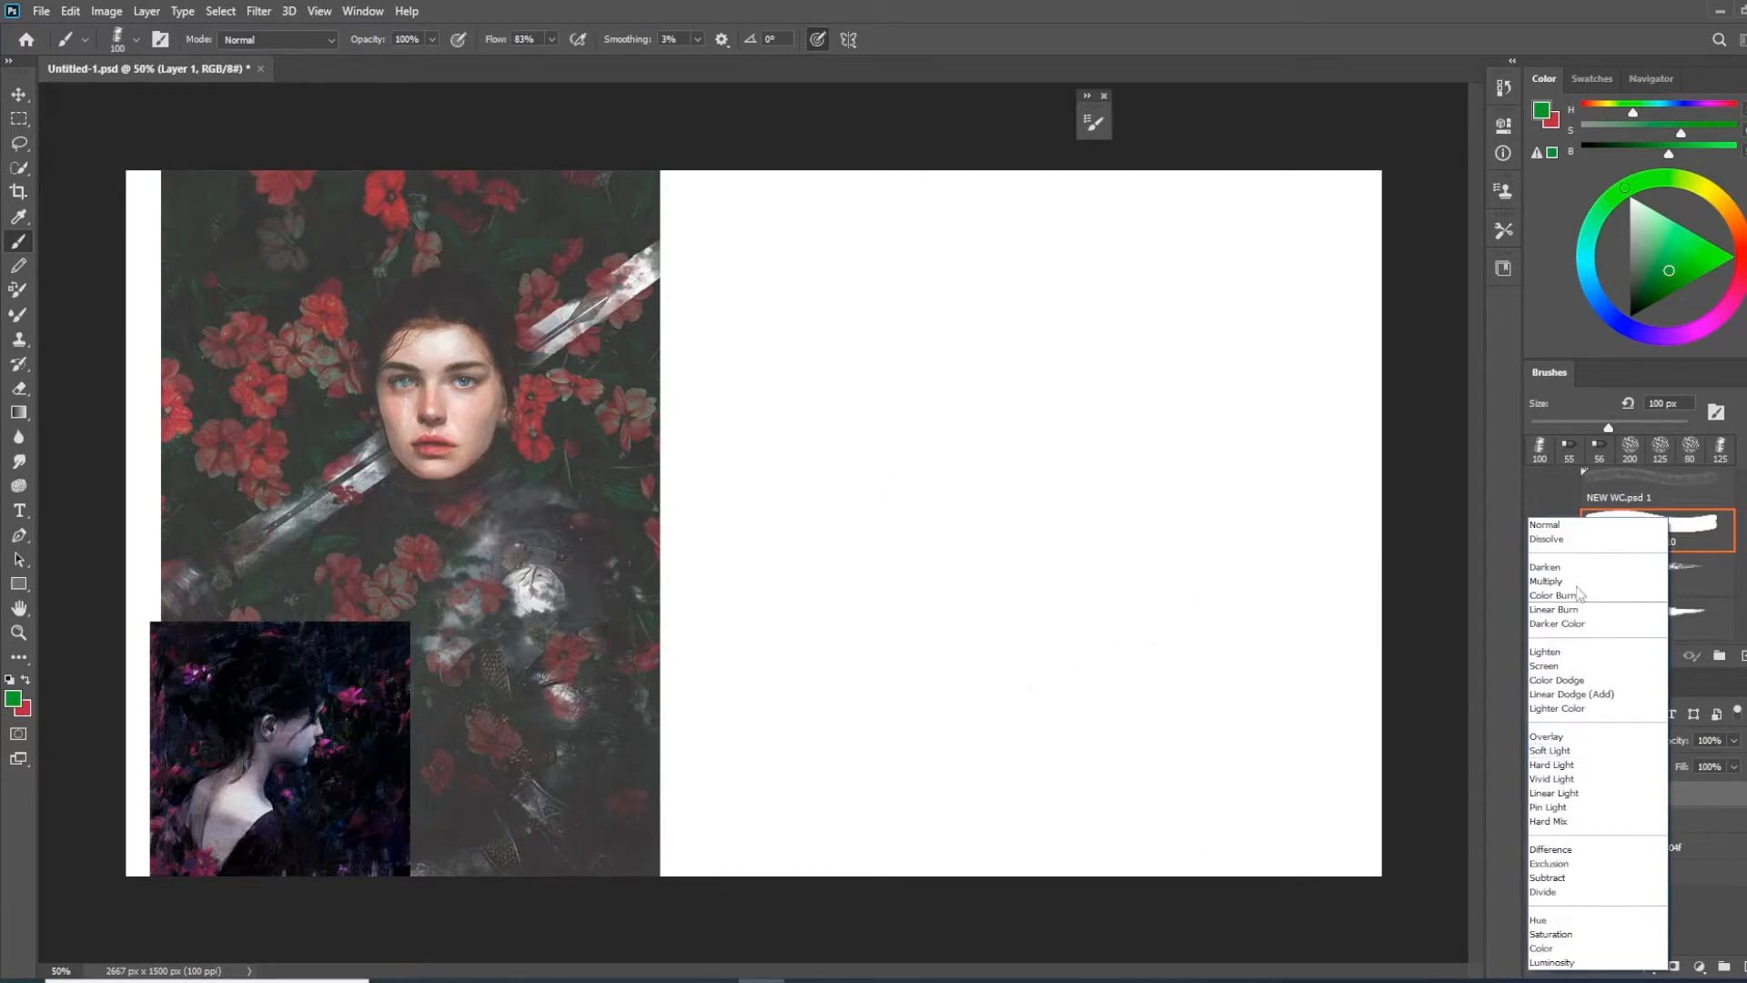
left_click(1584, 540)
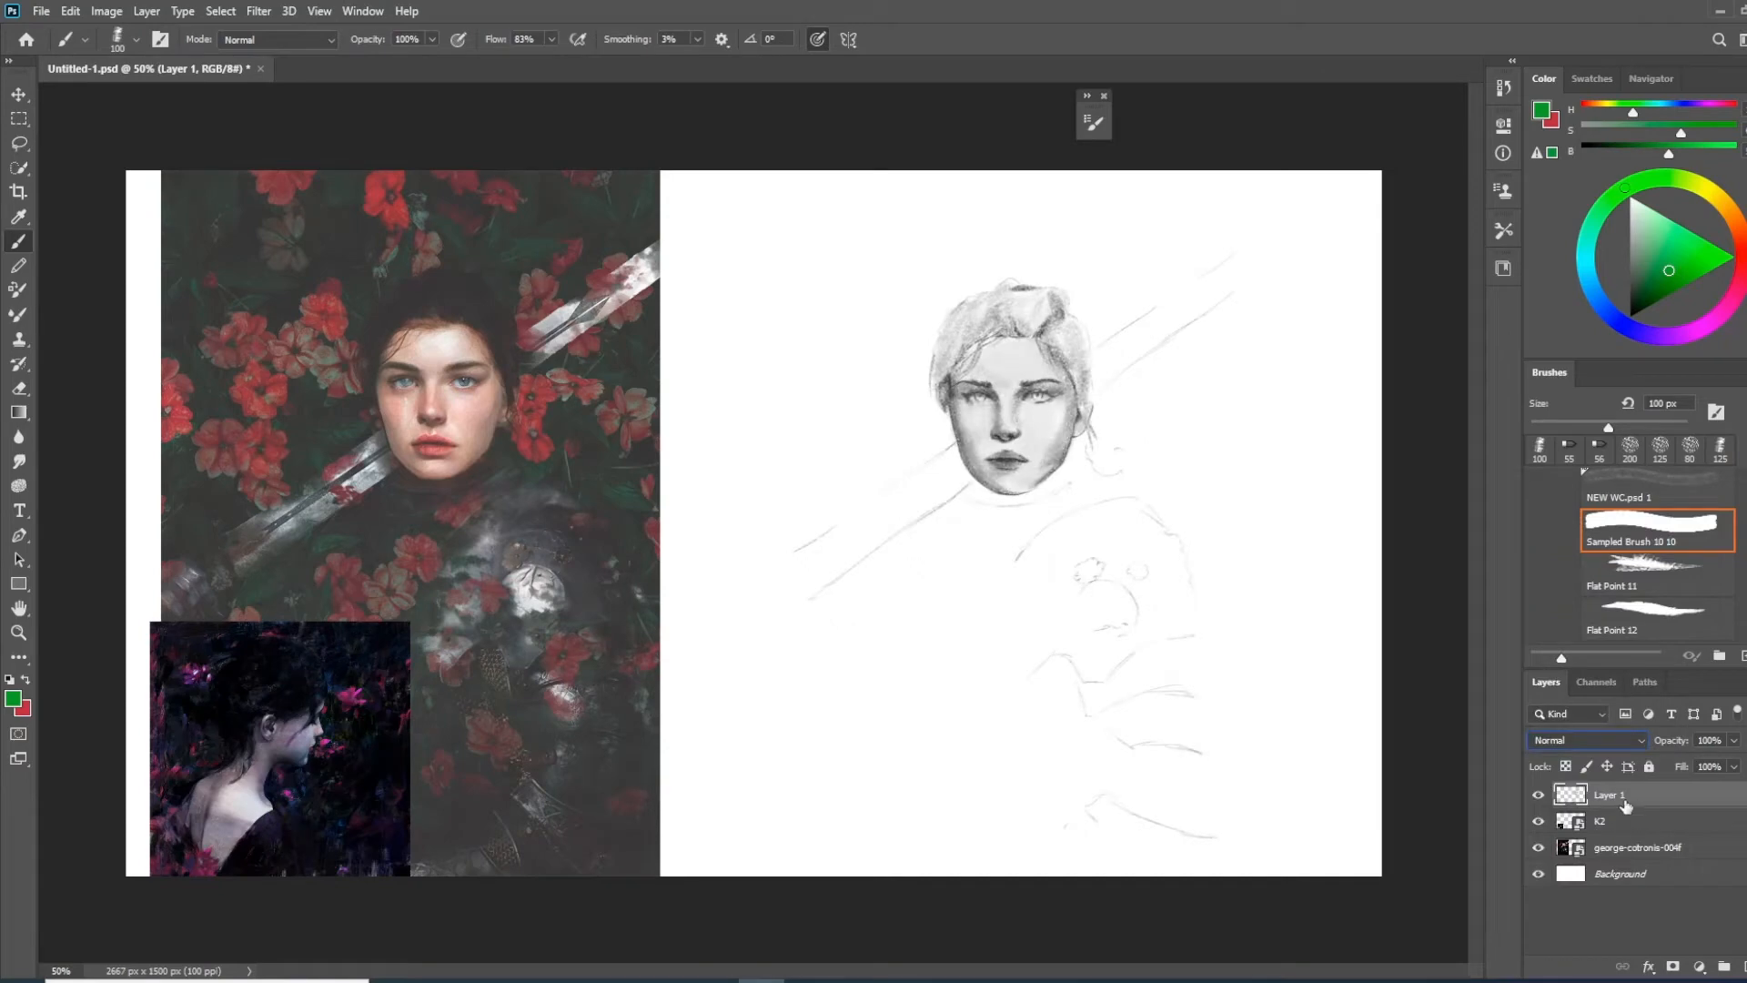
Set Layer 1's blend mode to Multiply and its opacity to 58%
left_click(1622, 745)
left_click(1551, 580)
left_click_drag(1680, 747, 1674, 744)
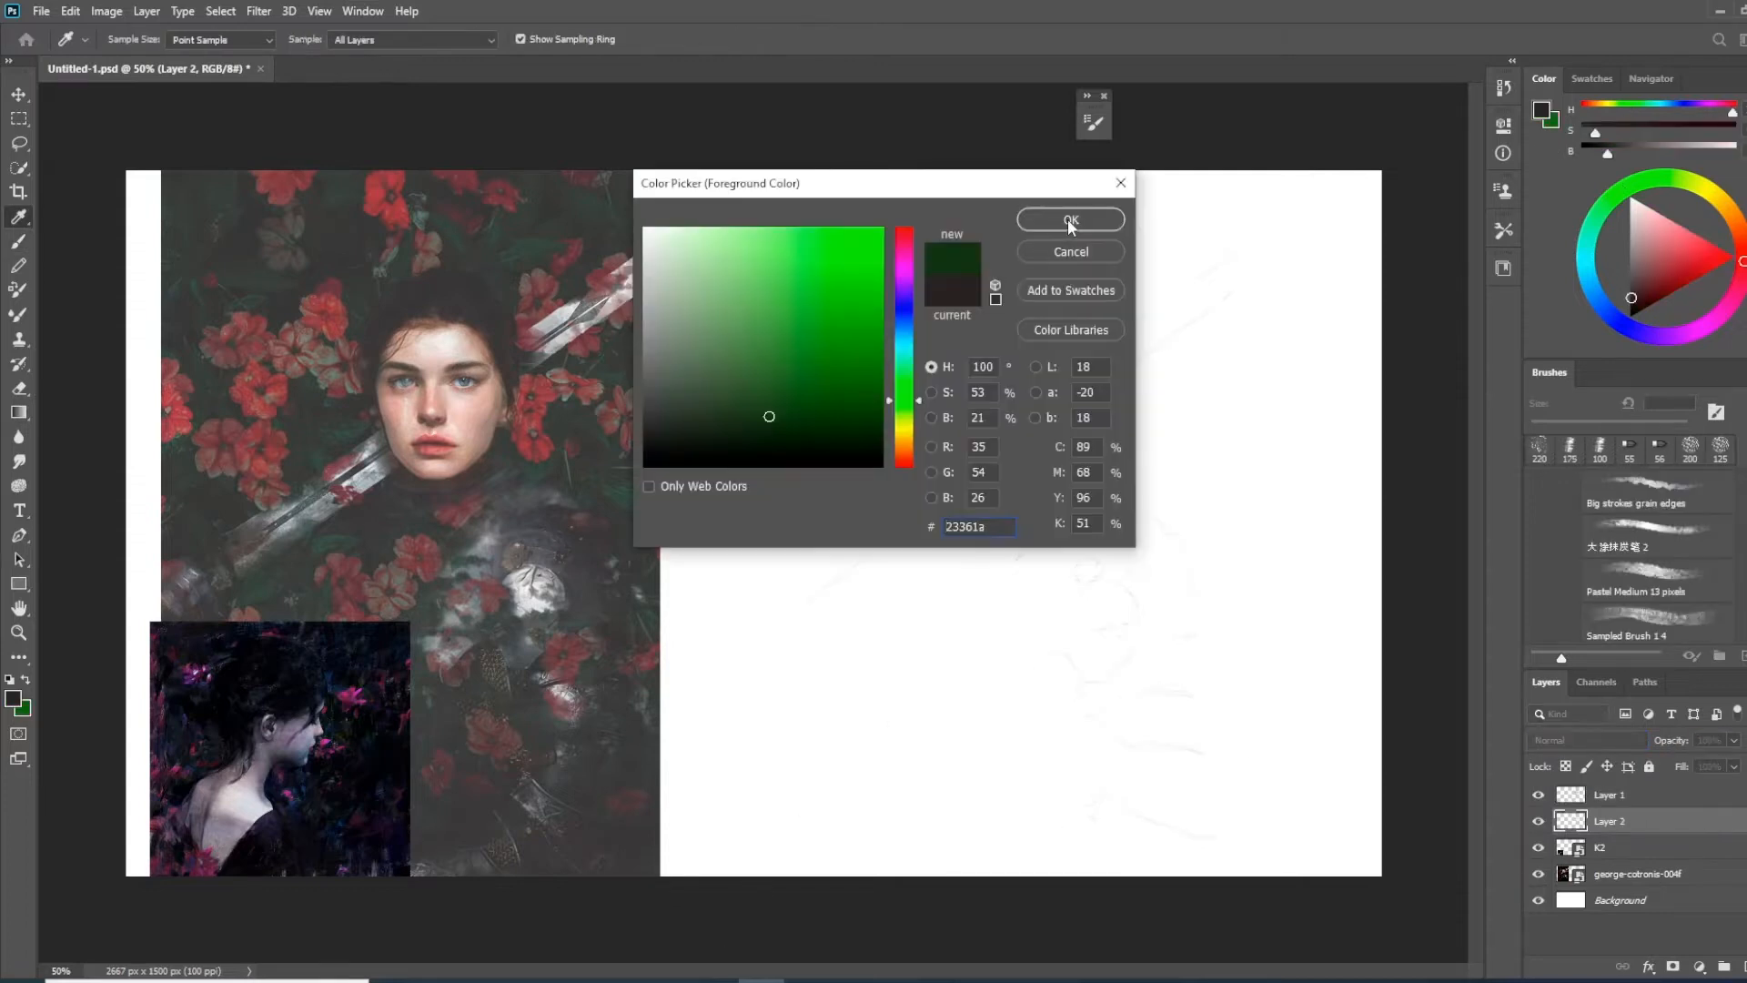
key("Return")
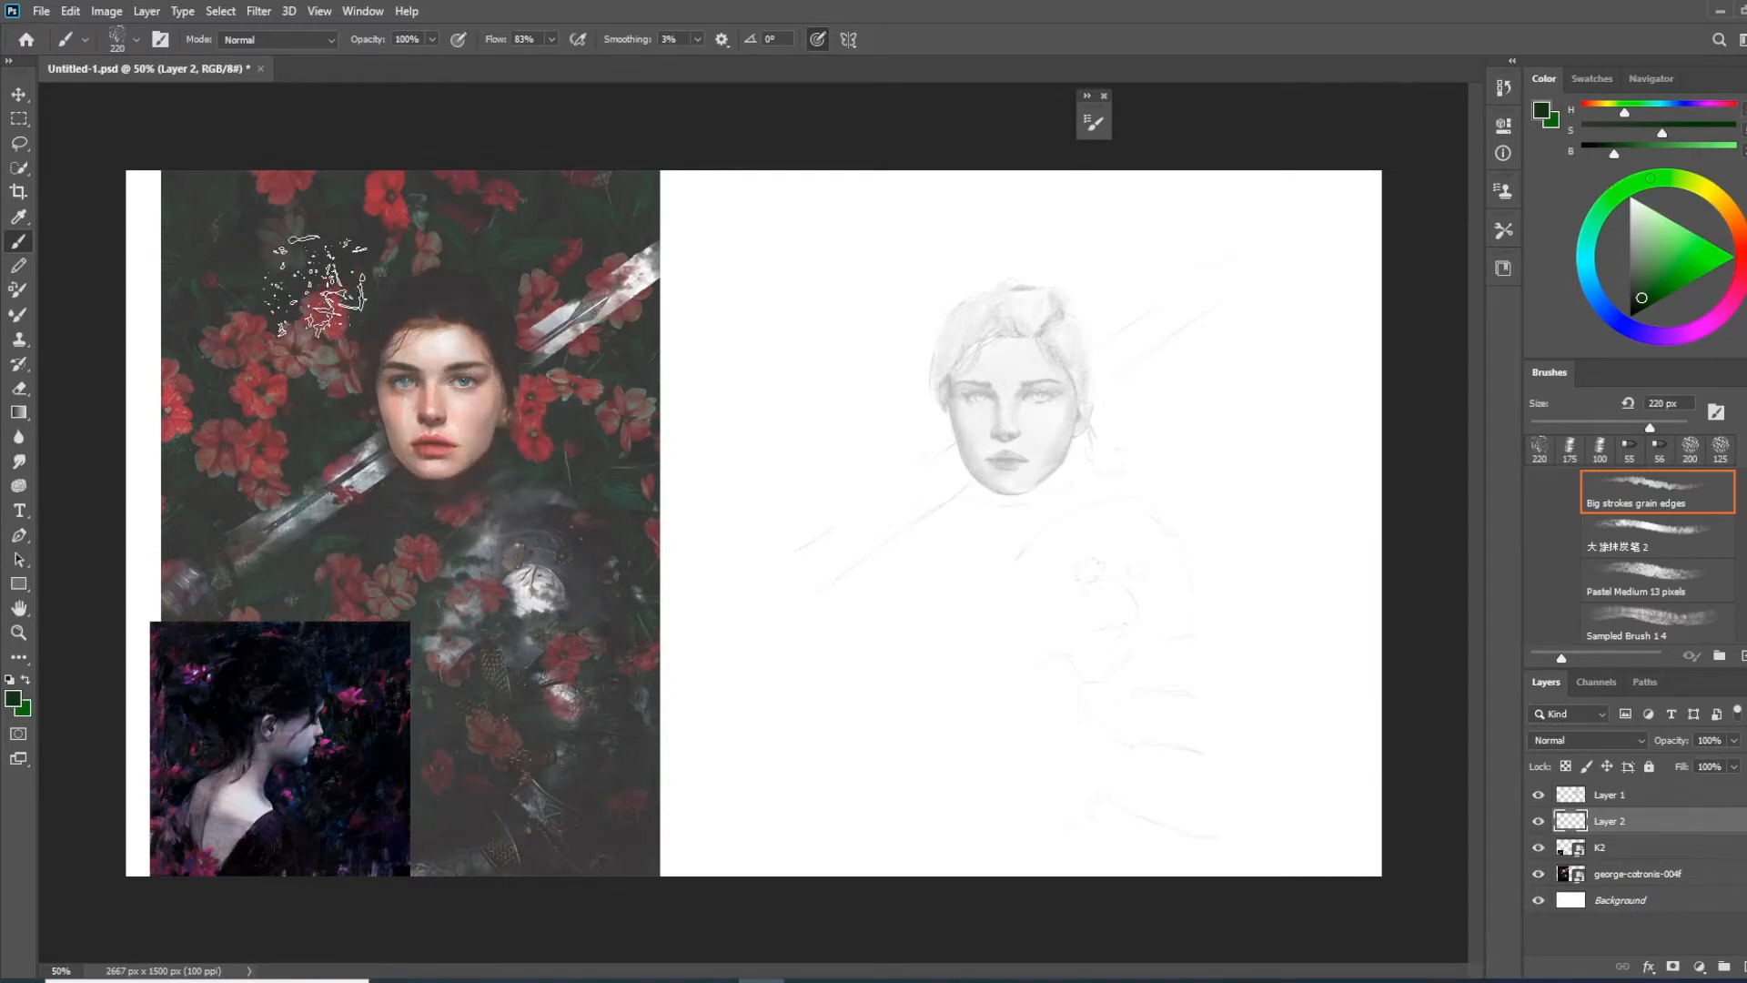
Cover the sketch area on Layer 2 with broad green strokes using the 220 px Big strokes grain edges brush
left_click(26, 680)
mouse_move(819, 309)
left_mouse_down()
mouse_move(1131, 678)
mouse_move(1001, 773)
mouse_move(819, 455)
mouse_move(810, 209)
mouse_move(1224, 796)
left_mouse_up()
key("ctrl+z")
mouse_move(1193, 219)
left_mouse_down()
mouse_move(889, 467)
mouse_move(1010, 768)
mouse_move(751, 507)
mouse_move(1274, 821)
mouse_move(965, 819)
left_mouse_up()
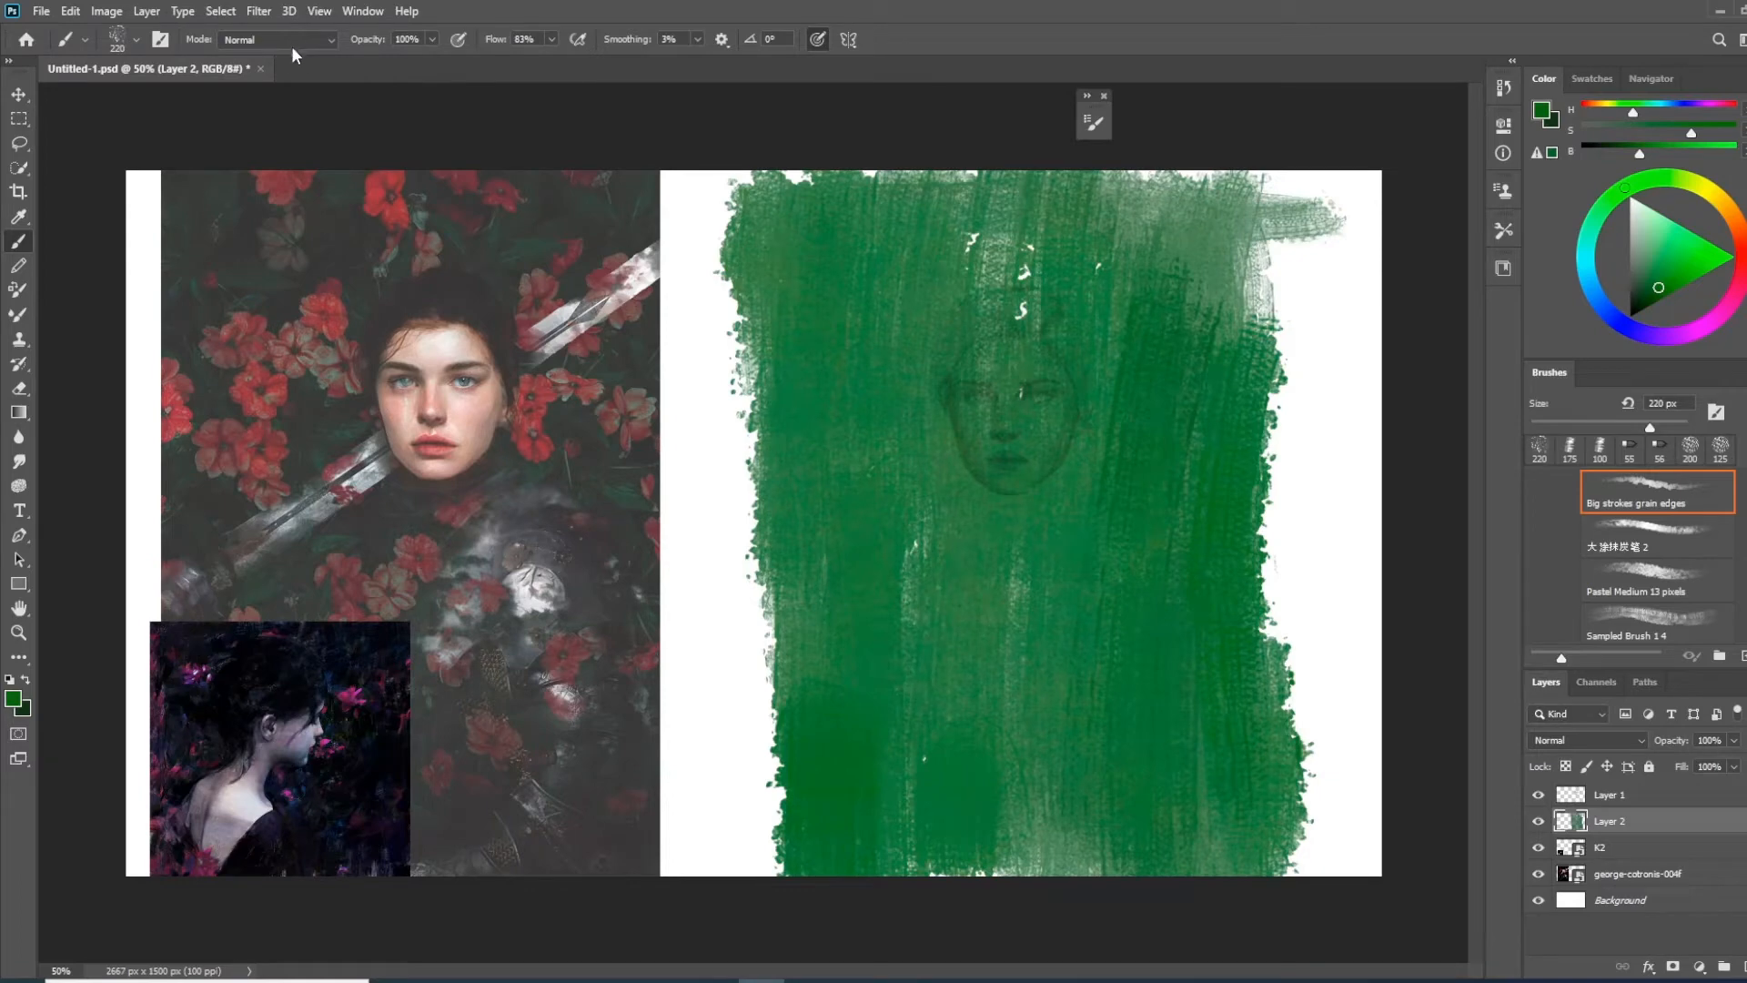
Set up the Mixer Brush with the 80 px R. M. - G. Grunge Surface brush and raise its flow to 100%
left_click(19, 316)
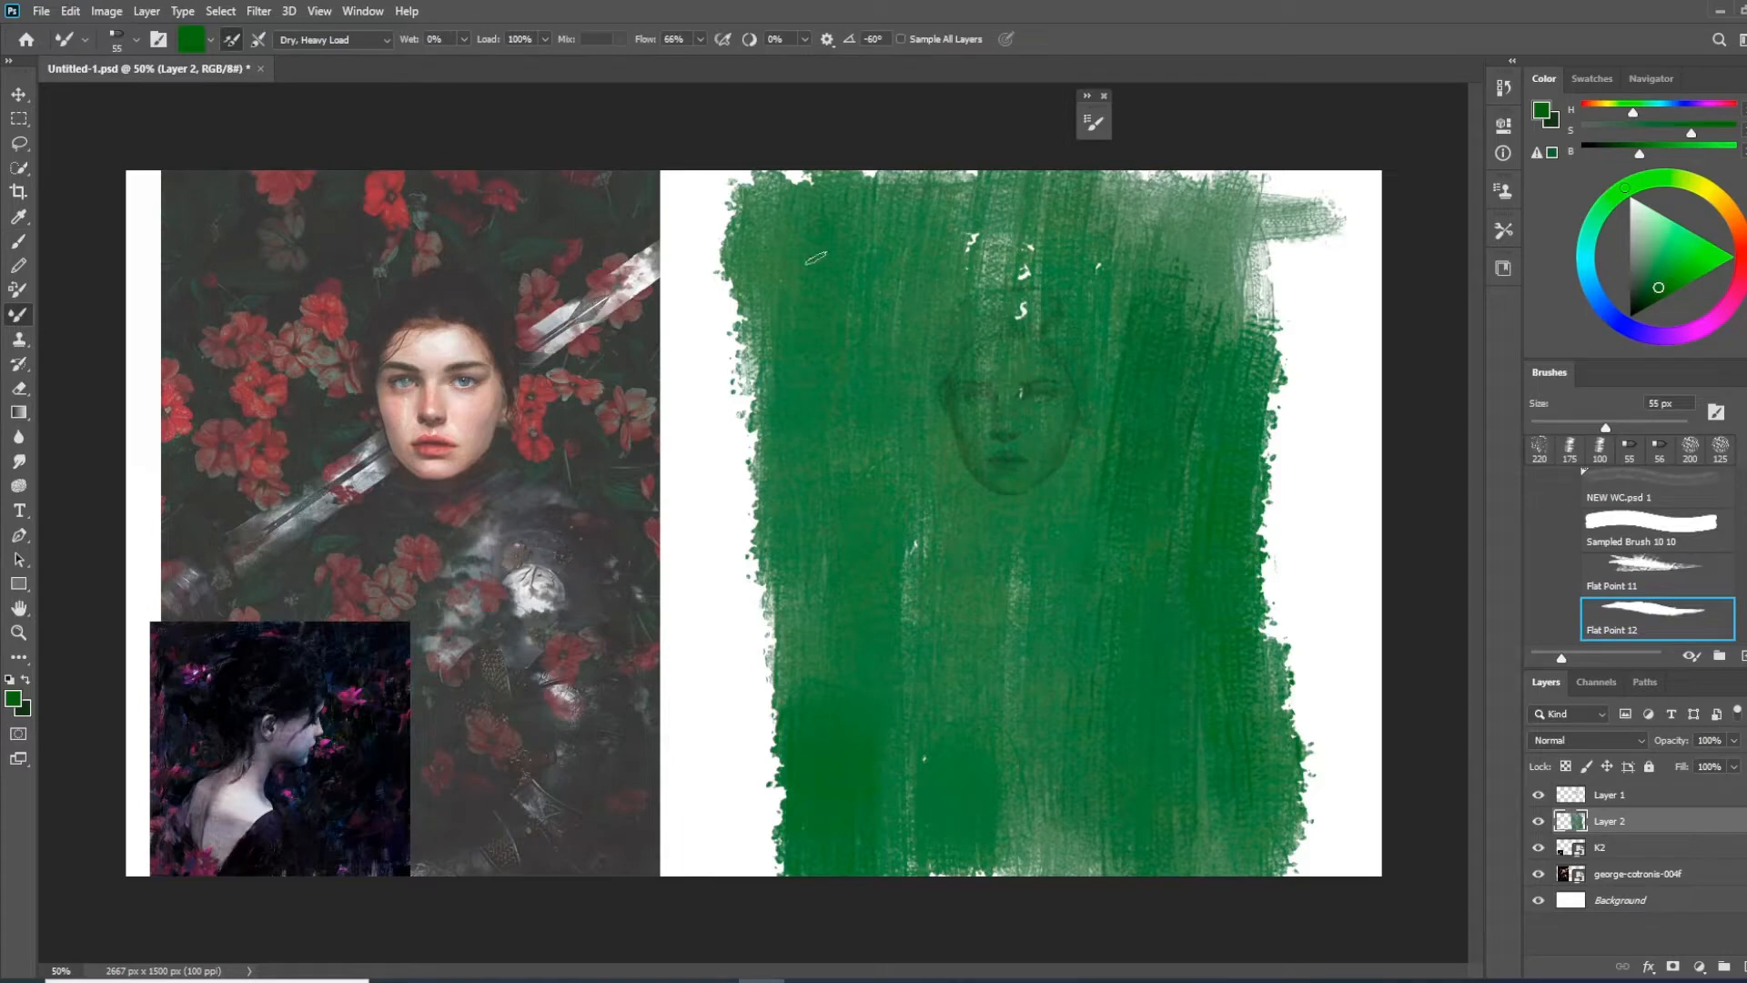
right_click(587, 375)
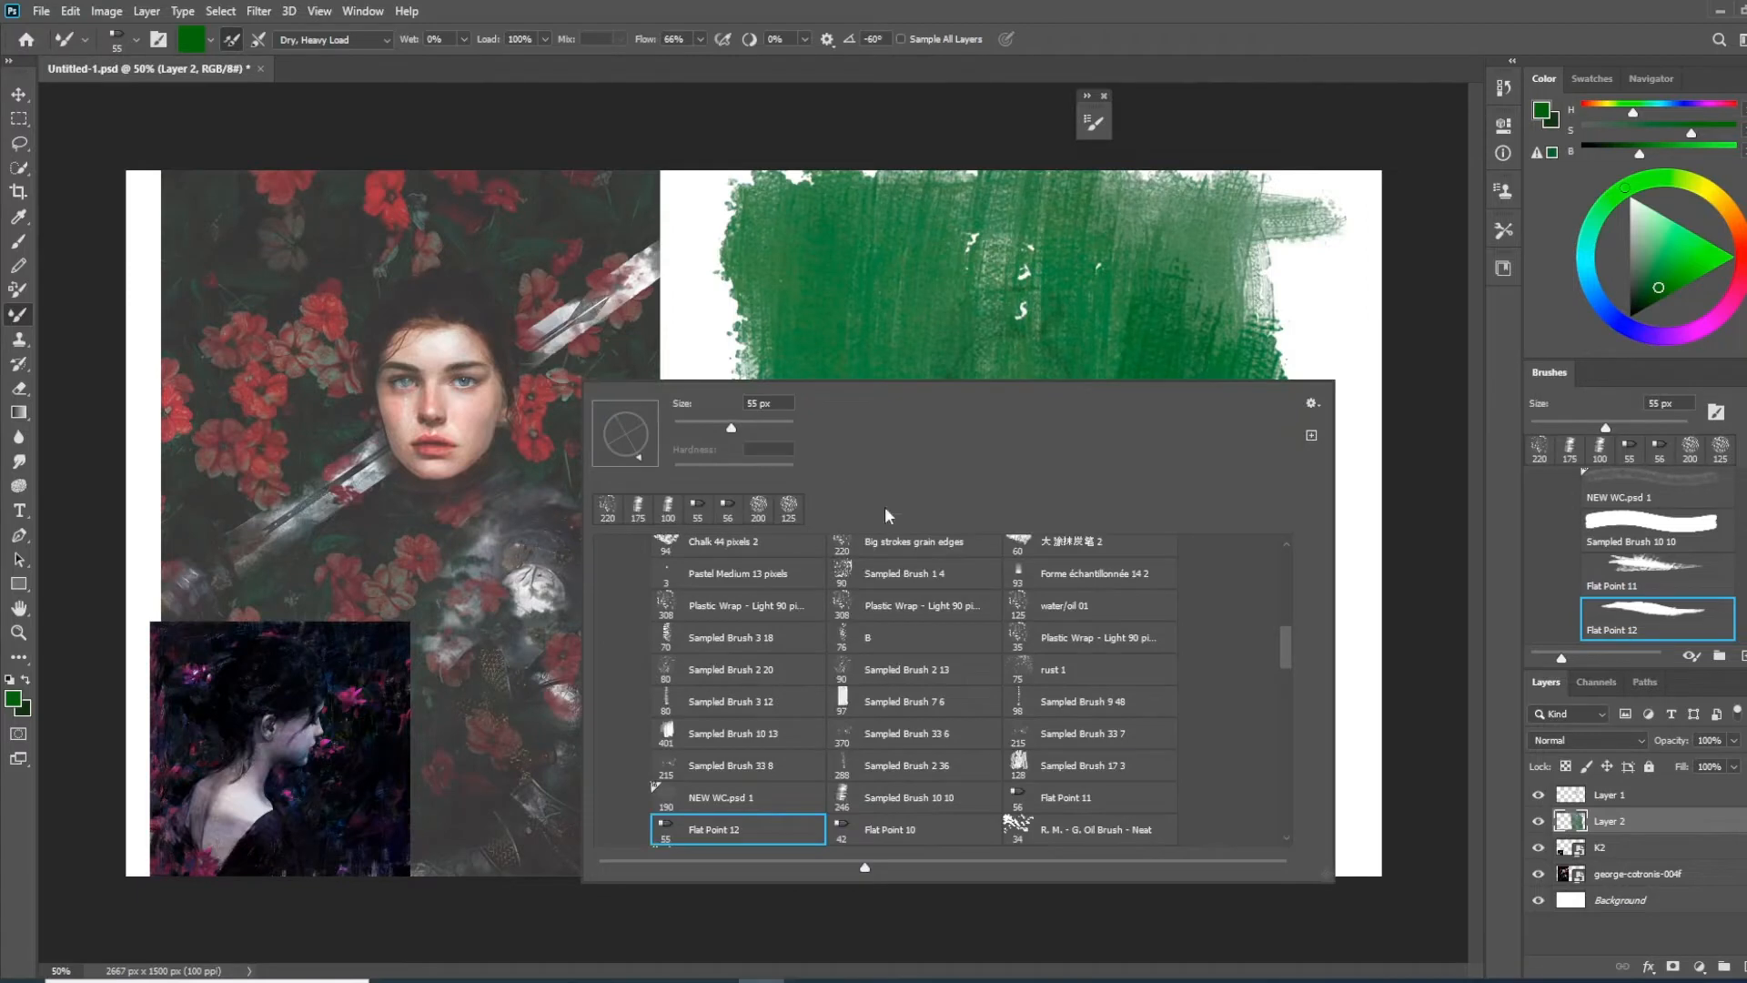
left_click(924, 550)
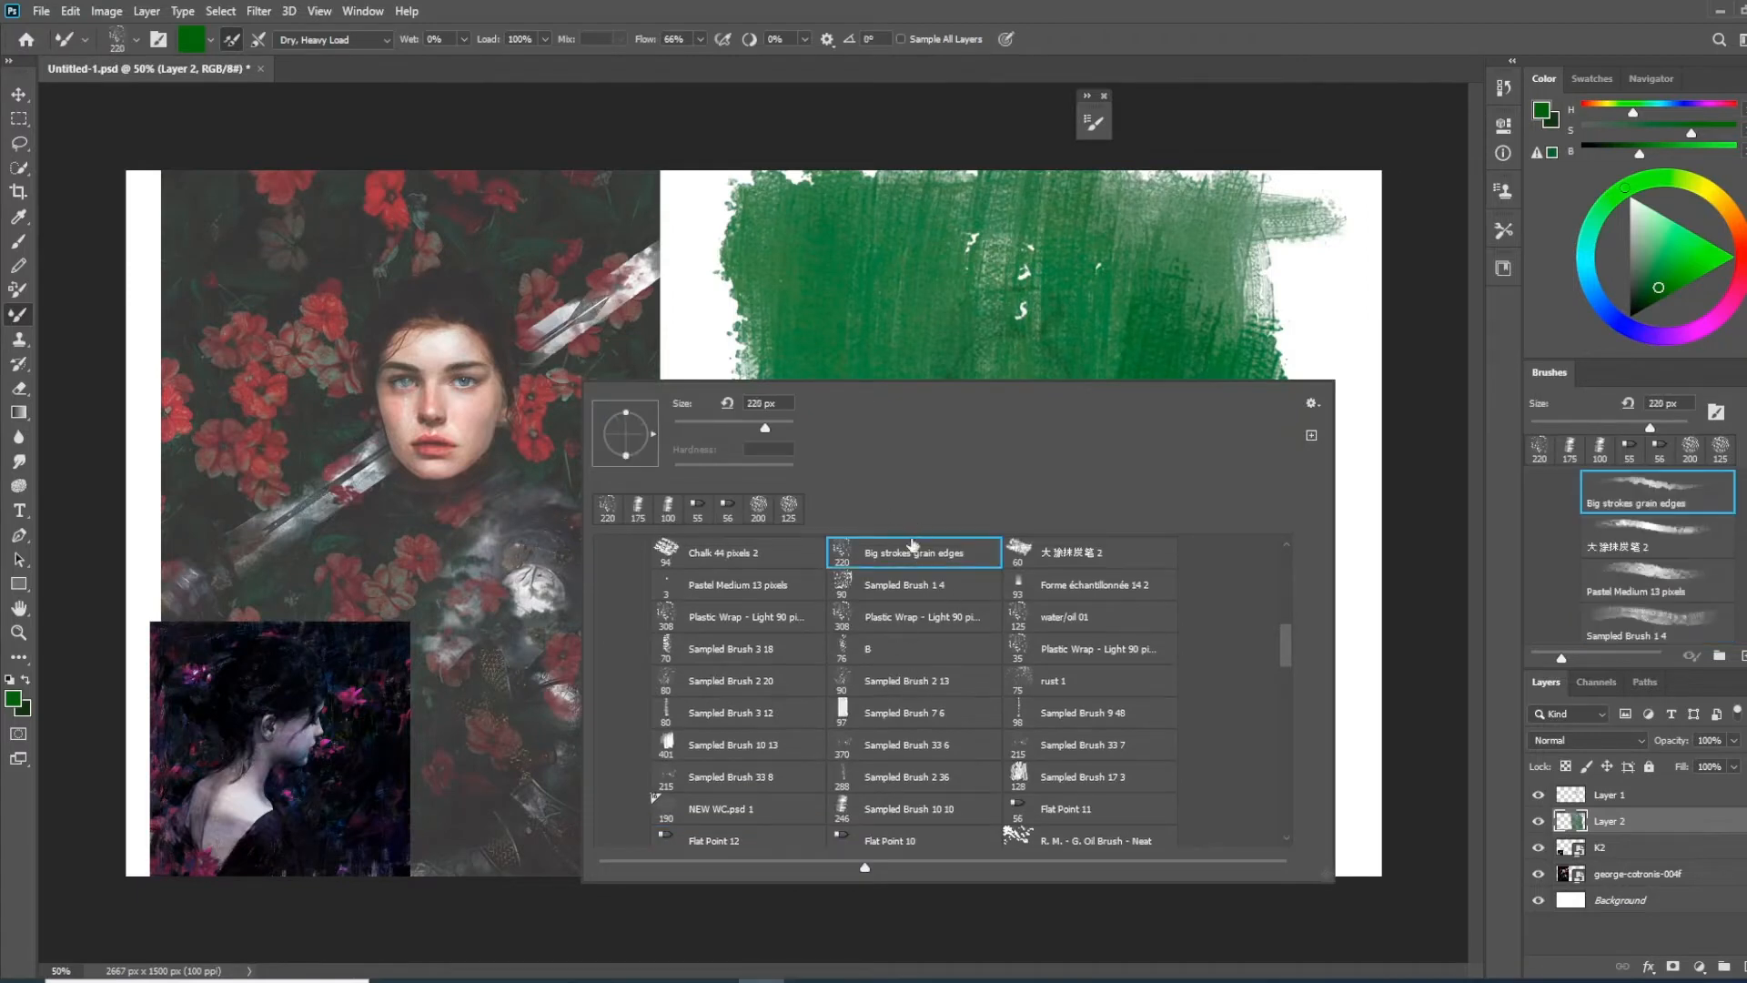
left_click_drag(1285, 644, 1293, 672)
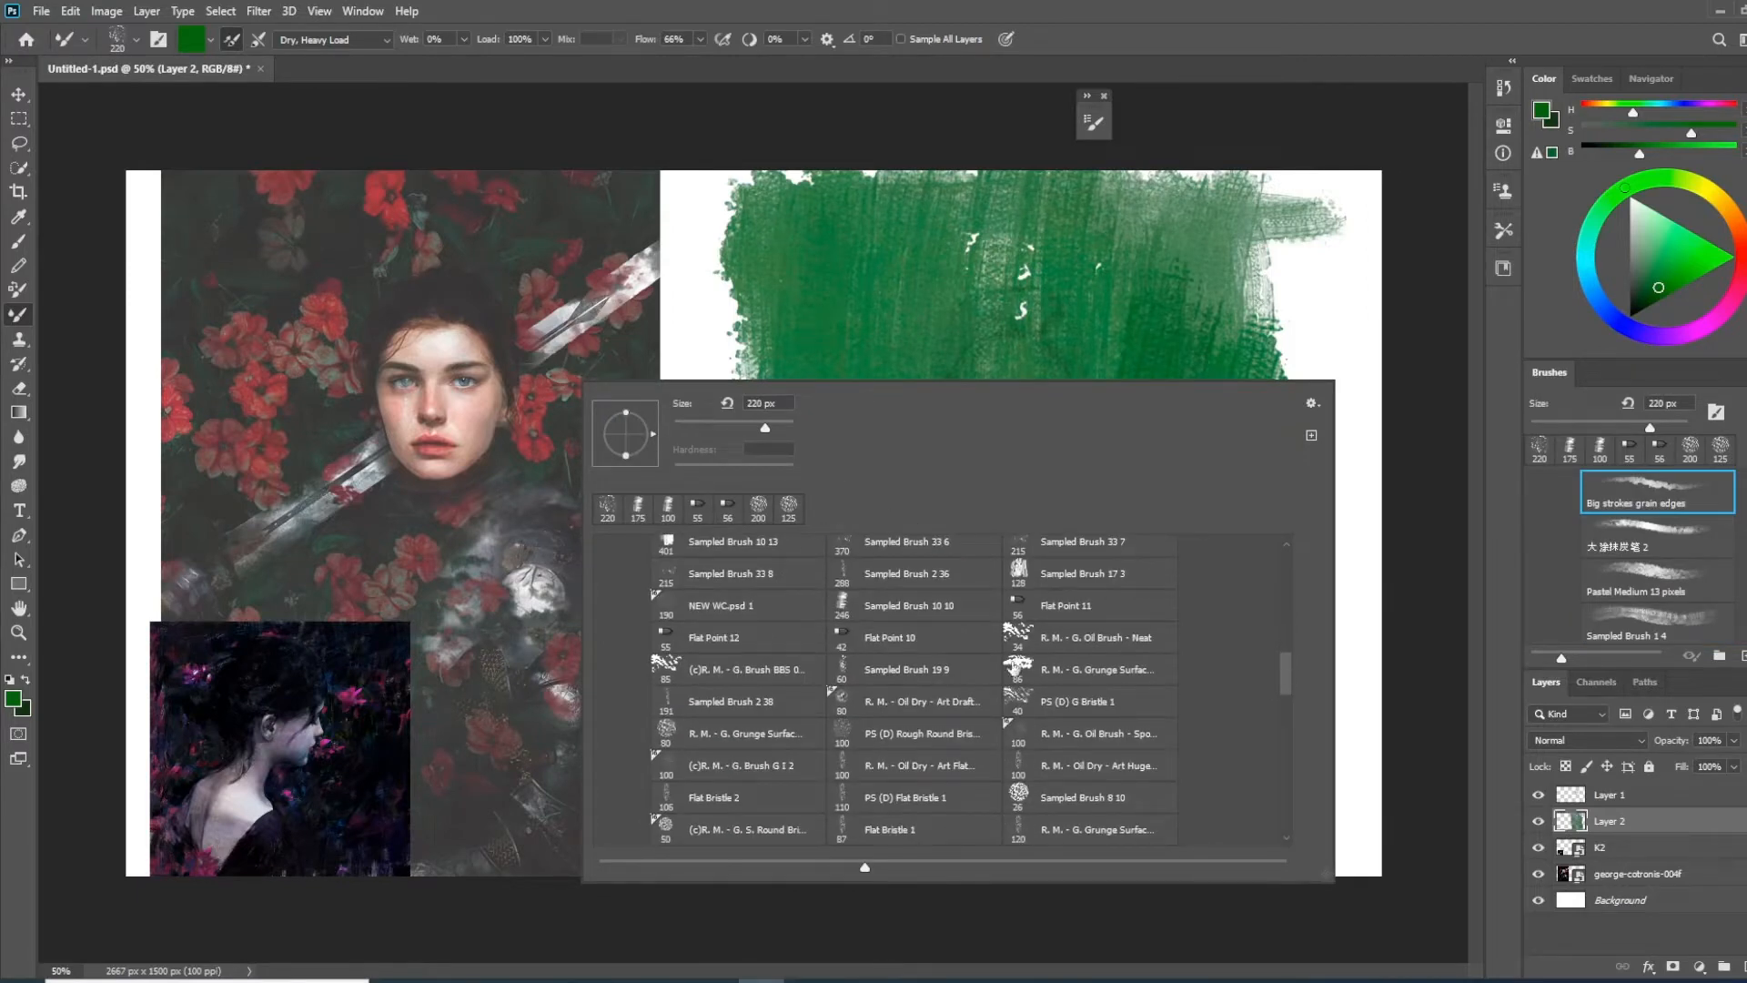
left_click(733, 741)
left_click(1220, 31)
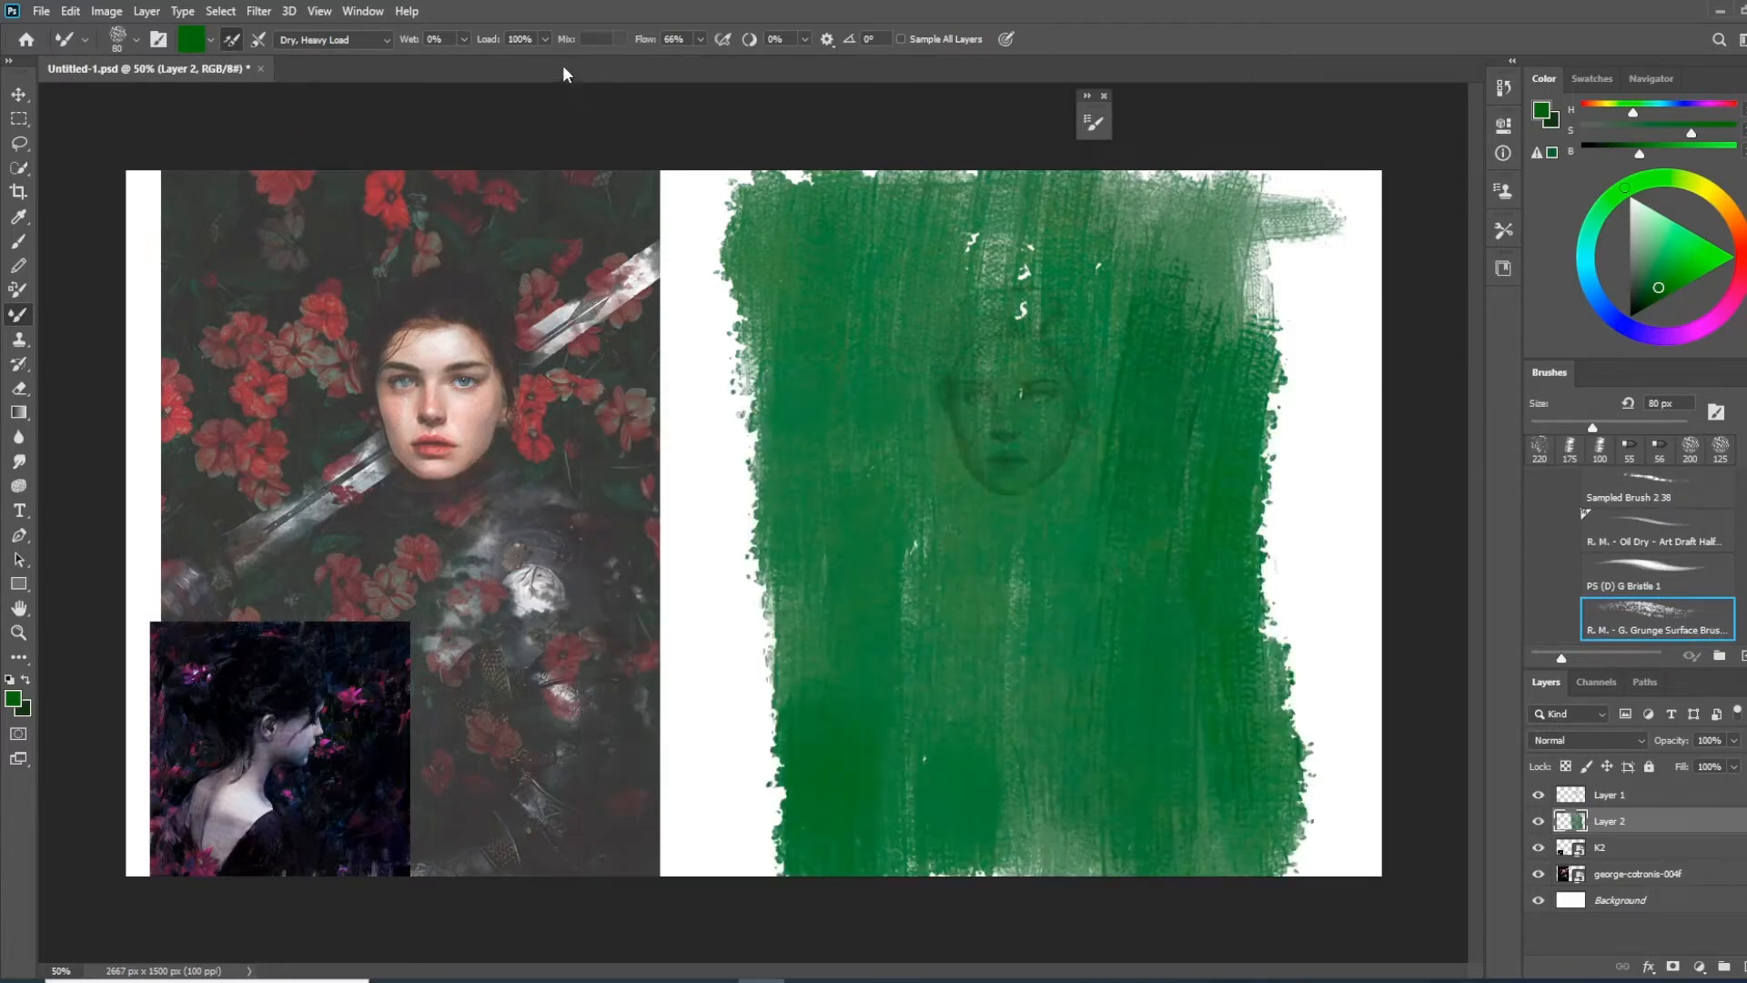
left_click_drag(645, 41, 683, 50)
Blend and fill the green background on Layer 2 with Mixer Brush strokes, enlarging the brush to 250 px
left_click(974, 242, "alt")
left_click(967, 254, "alt")
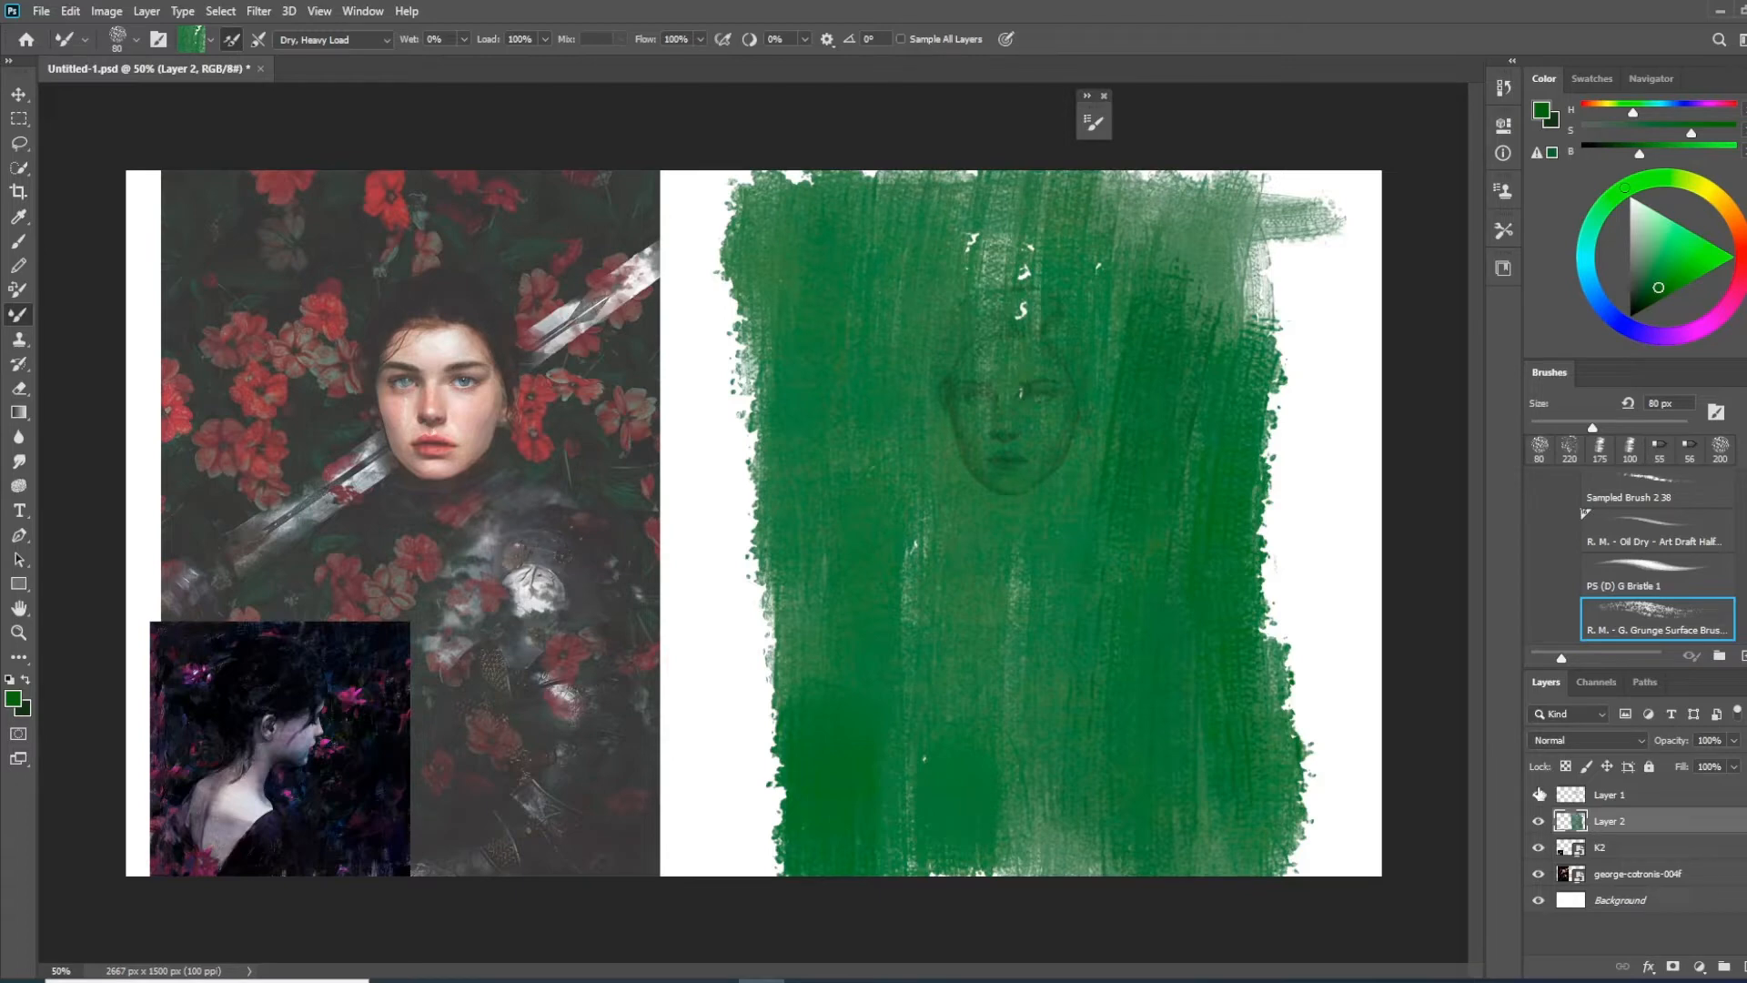
left_click(1539, 794)
left_click(1540, 795)
key("bracketright")
key("bracketright")
key("bracketright")
key("bracketright")
left_click_drag(807, 647, 823, 856)
mouse_move(946, 264)
left_mouse_down()
mouse_move(1096, 301)
mouse_move(1106, 218)
left_mouse_up()
key("ctrl+z")
left_click(1129, 264, "alt")
left_click_drag(1246, 237, 1306, 382)
mouse_move(1270, 455)
left_mouse_down()
mouse_move(1092, 678)
mouse_move(1240, 819)
mouse_move(1162, 258)
mouse_move(780, 370)
mouse_move(877, 798)
mouse_move(1255, 761)
mouse_move(764, 537)
mouse_move(783, 370)
mouse_move(760, 196)
left_mouse_up()
key("bracketright")
key("bracketright")
key("bracketright")
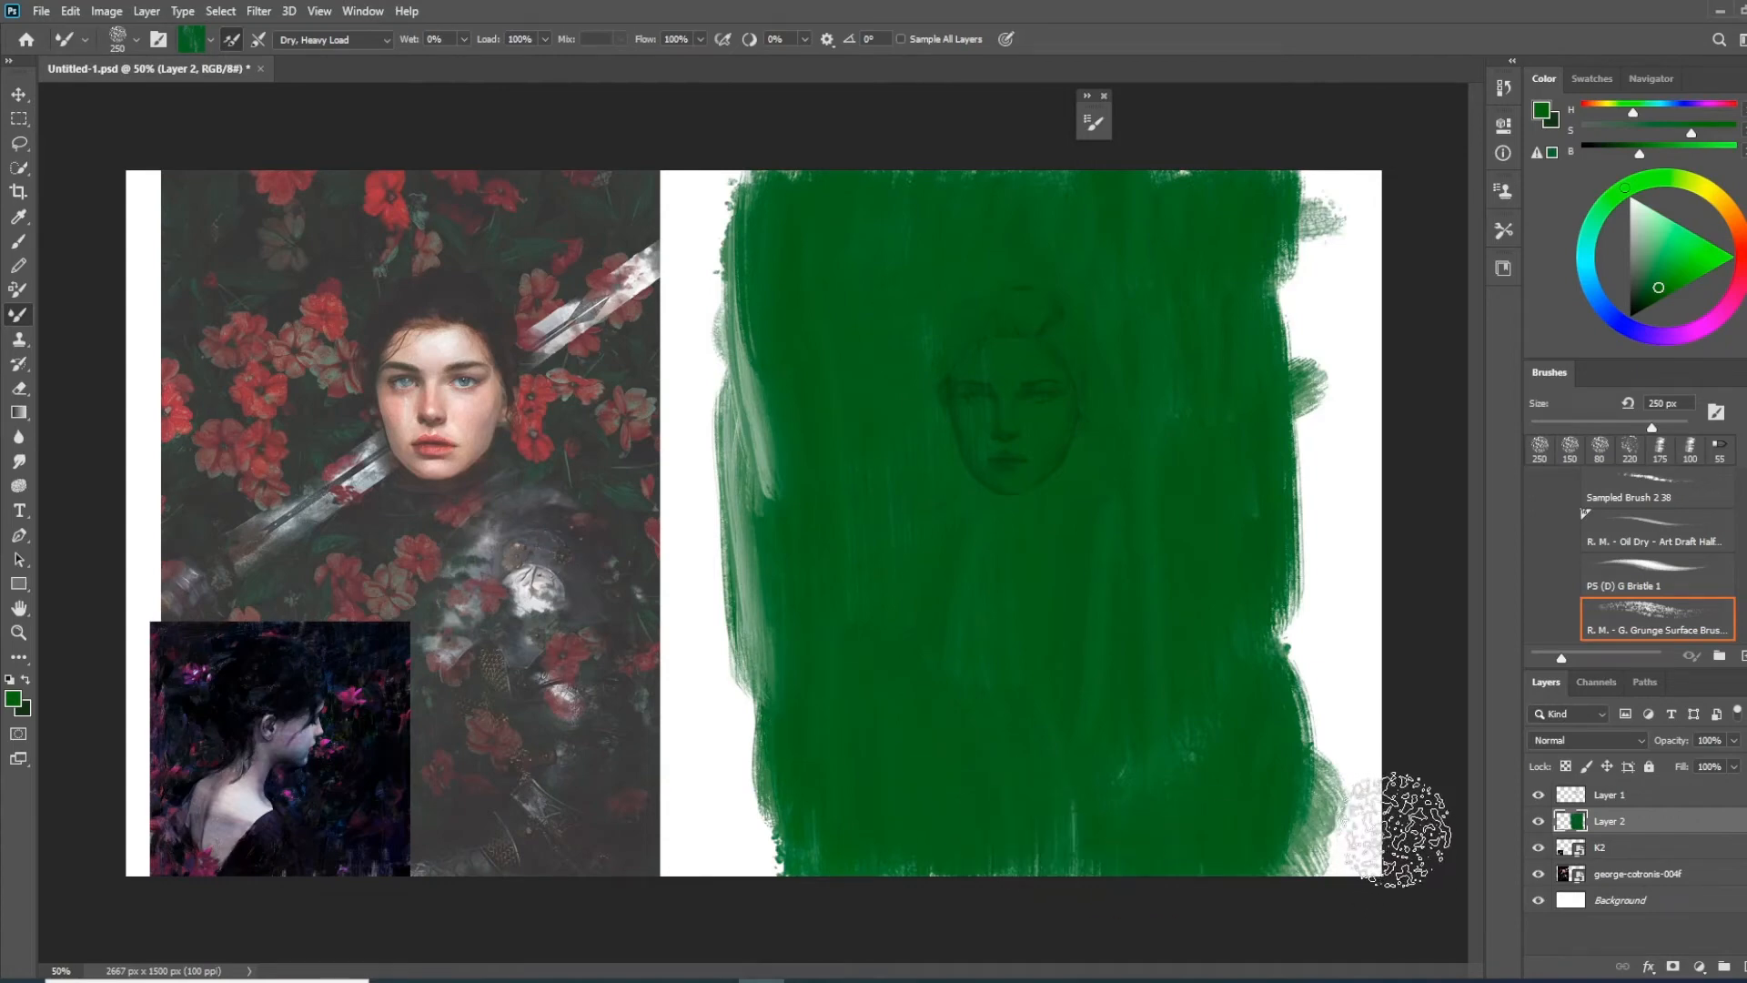
Add a new layer between K2 and Layer 2, and set Layer 2's opacity to 92%
left_click_drag(1670, 749, 1675, 744)
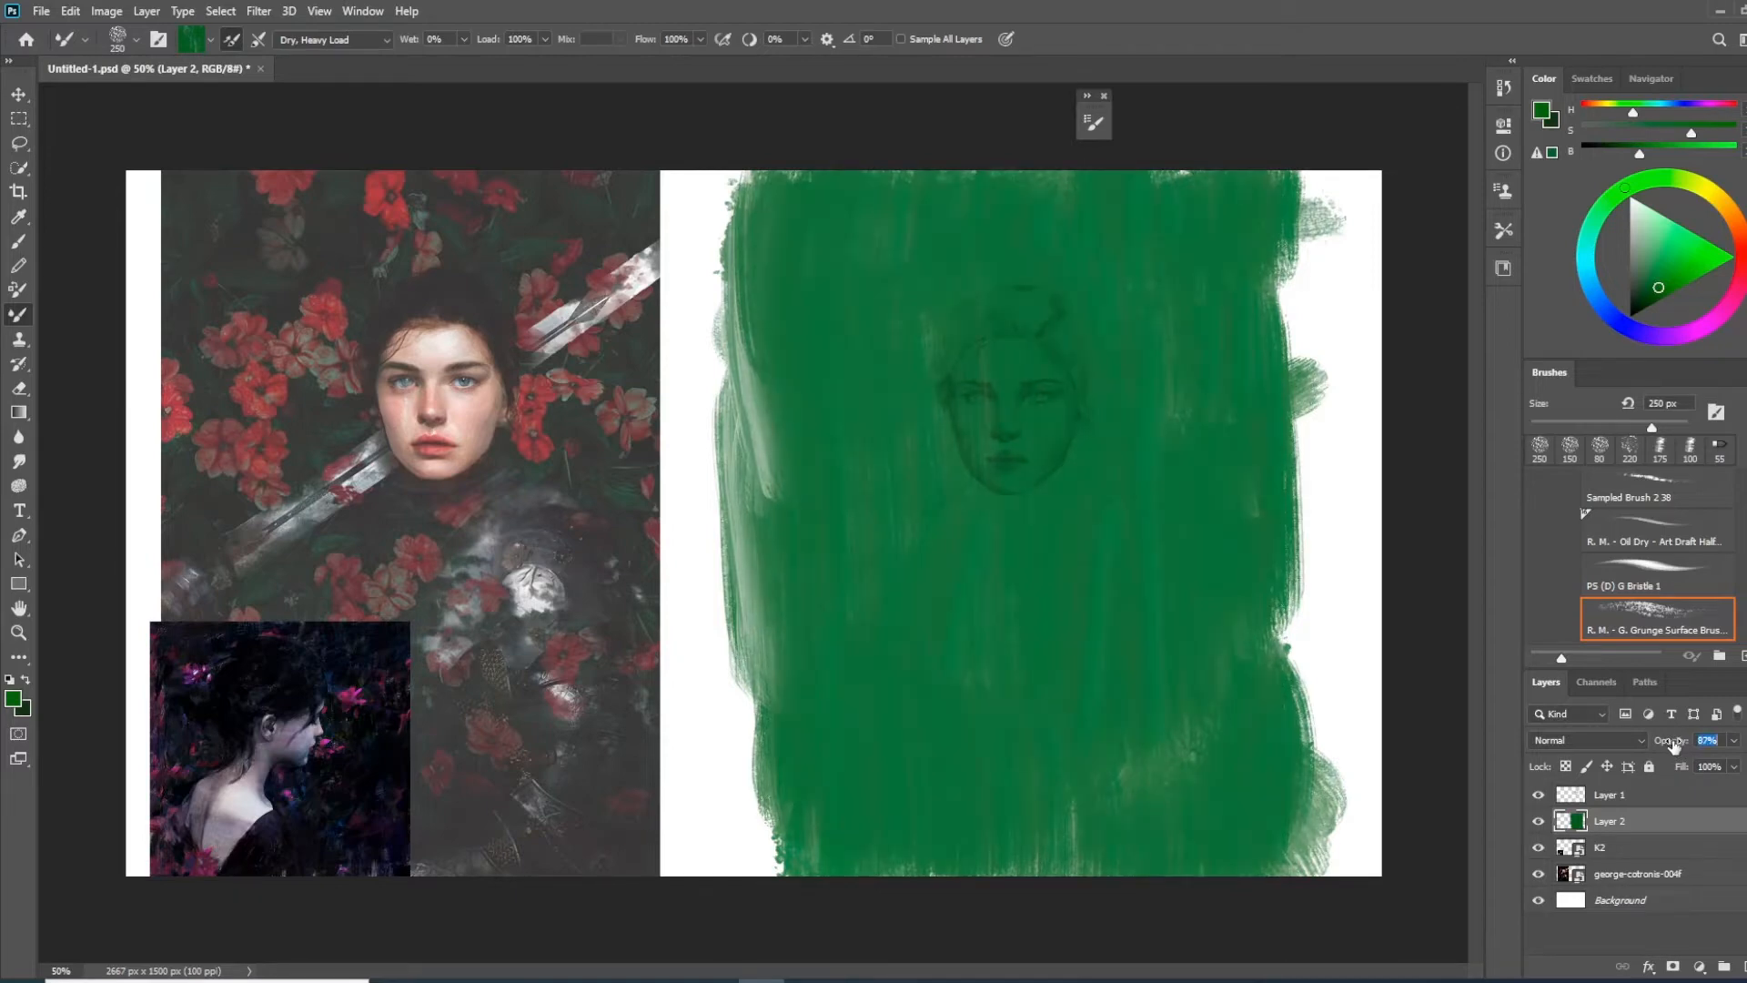
left_click(1667, 846)
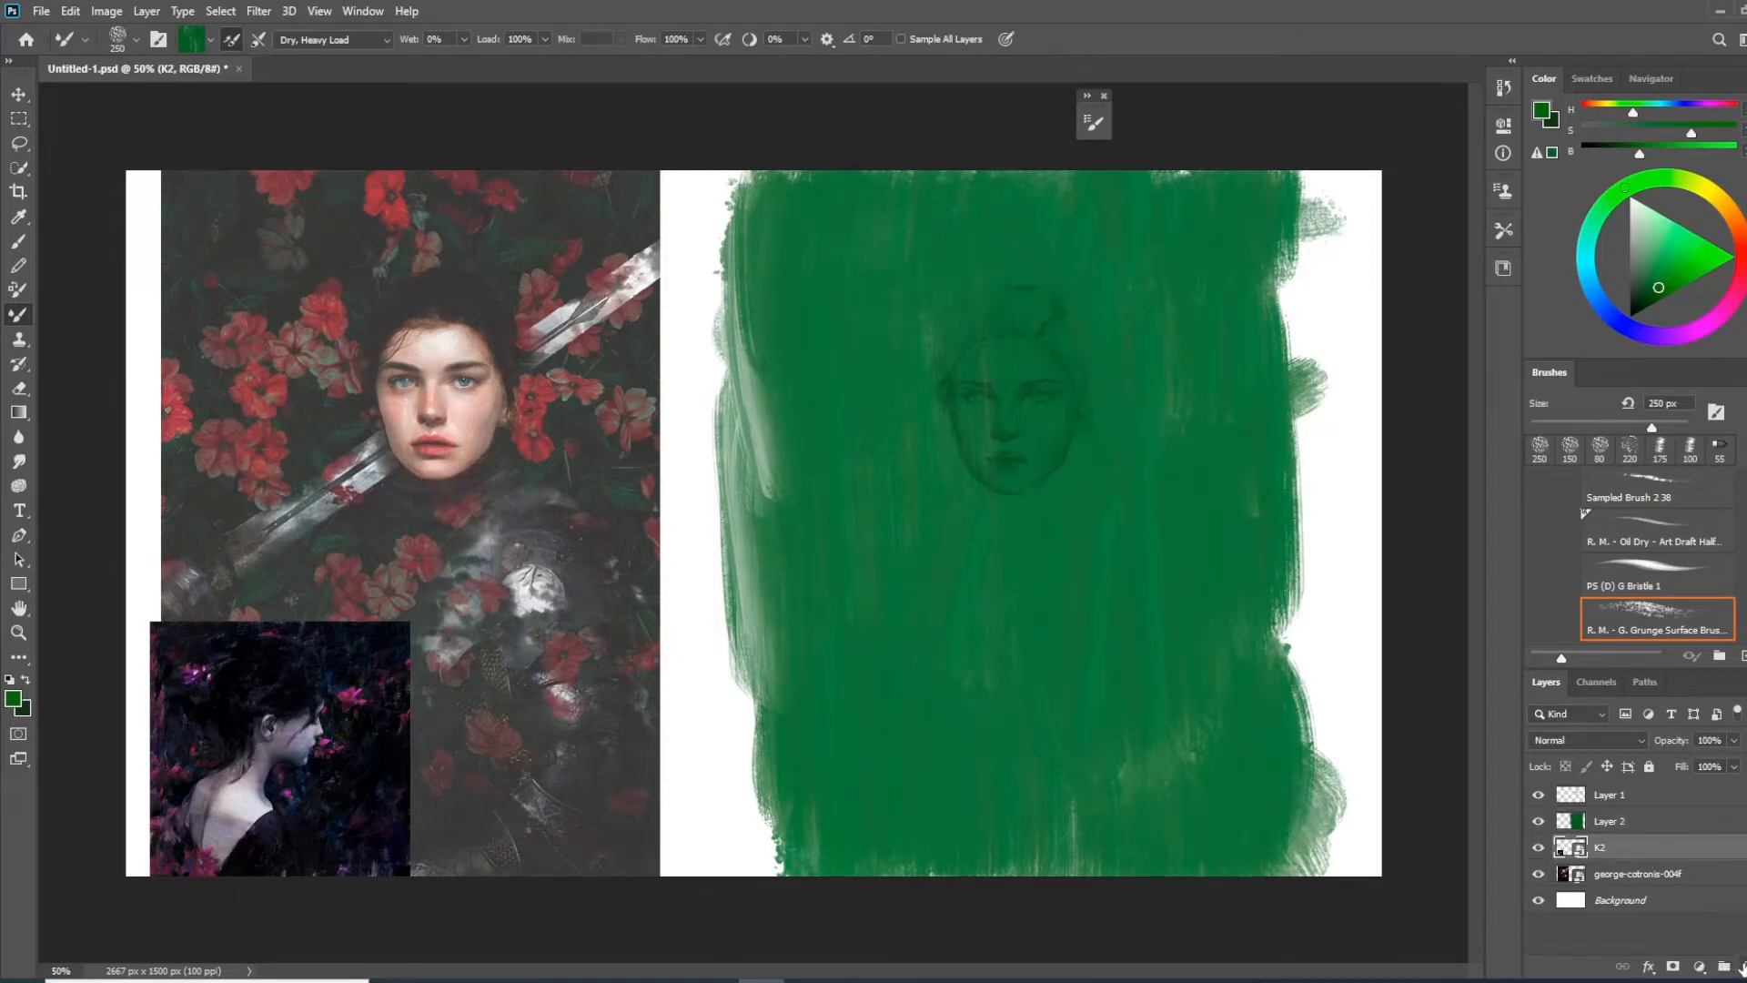
left_click(1741, 967)
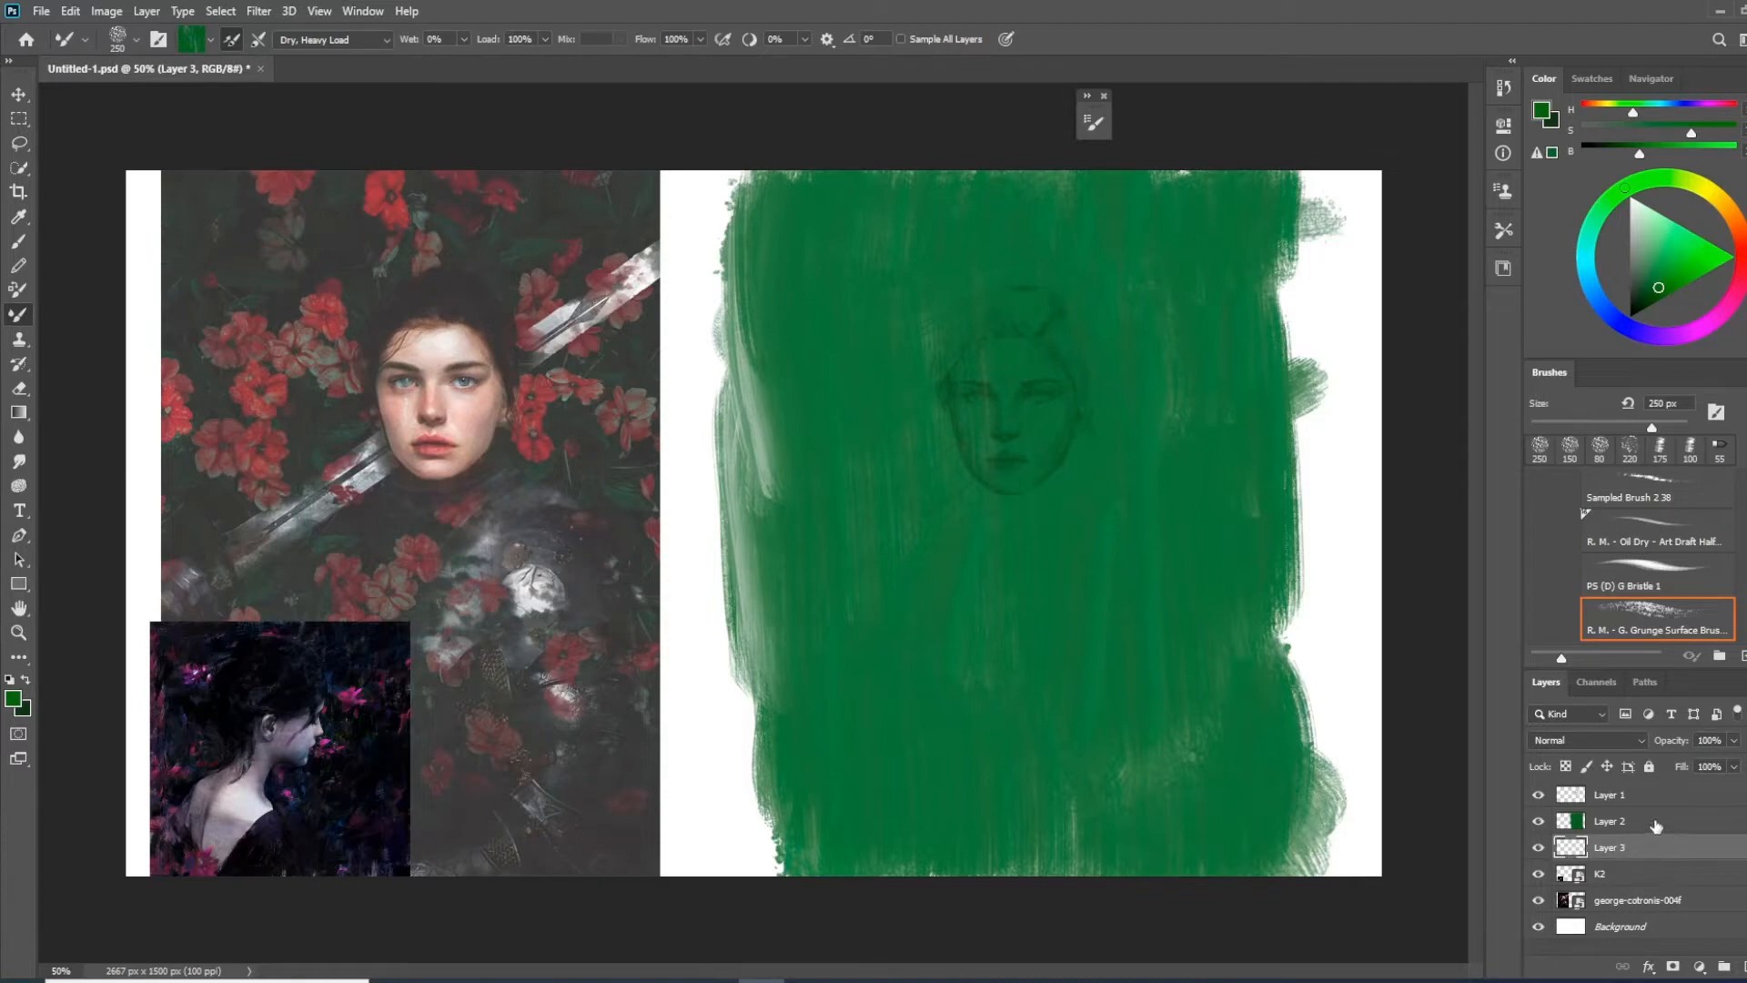
left_click(1633, 825)
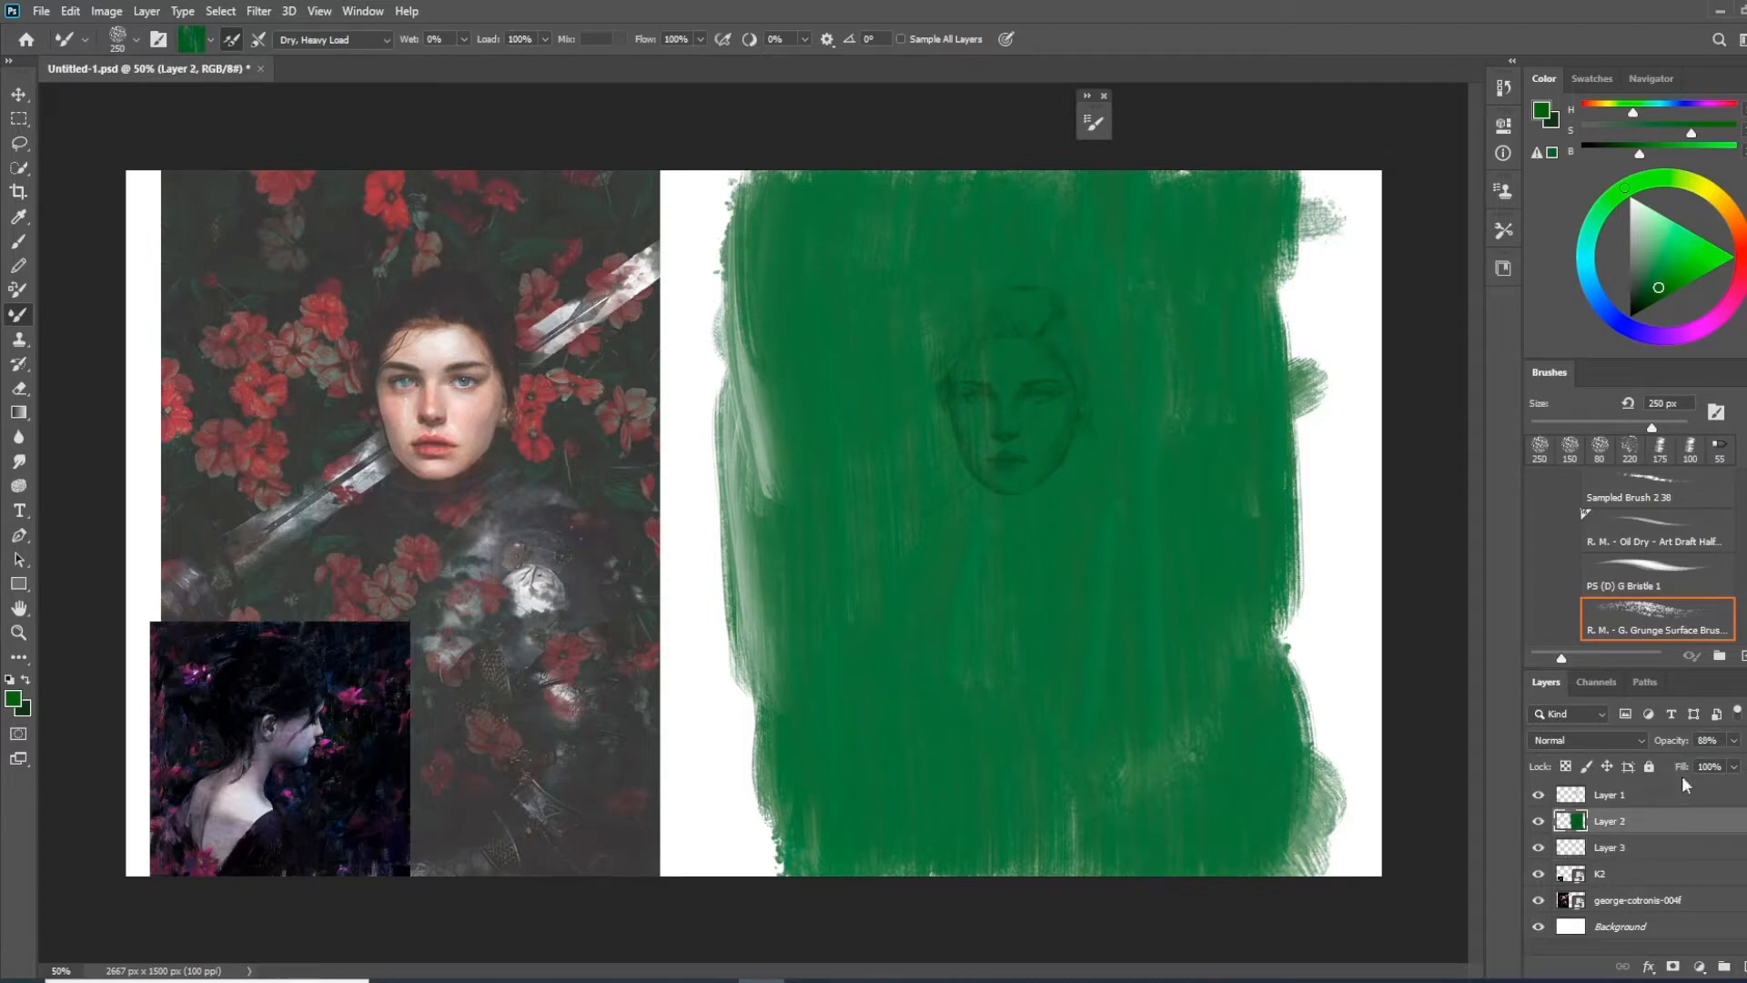
left_click_drag(1682, 745, 1680, 745)
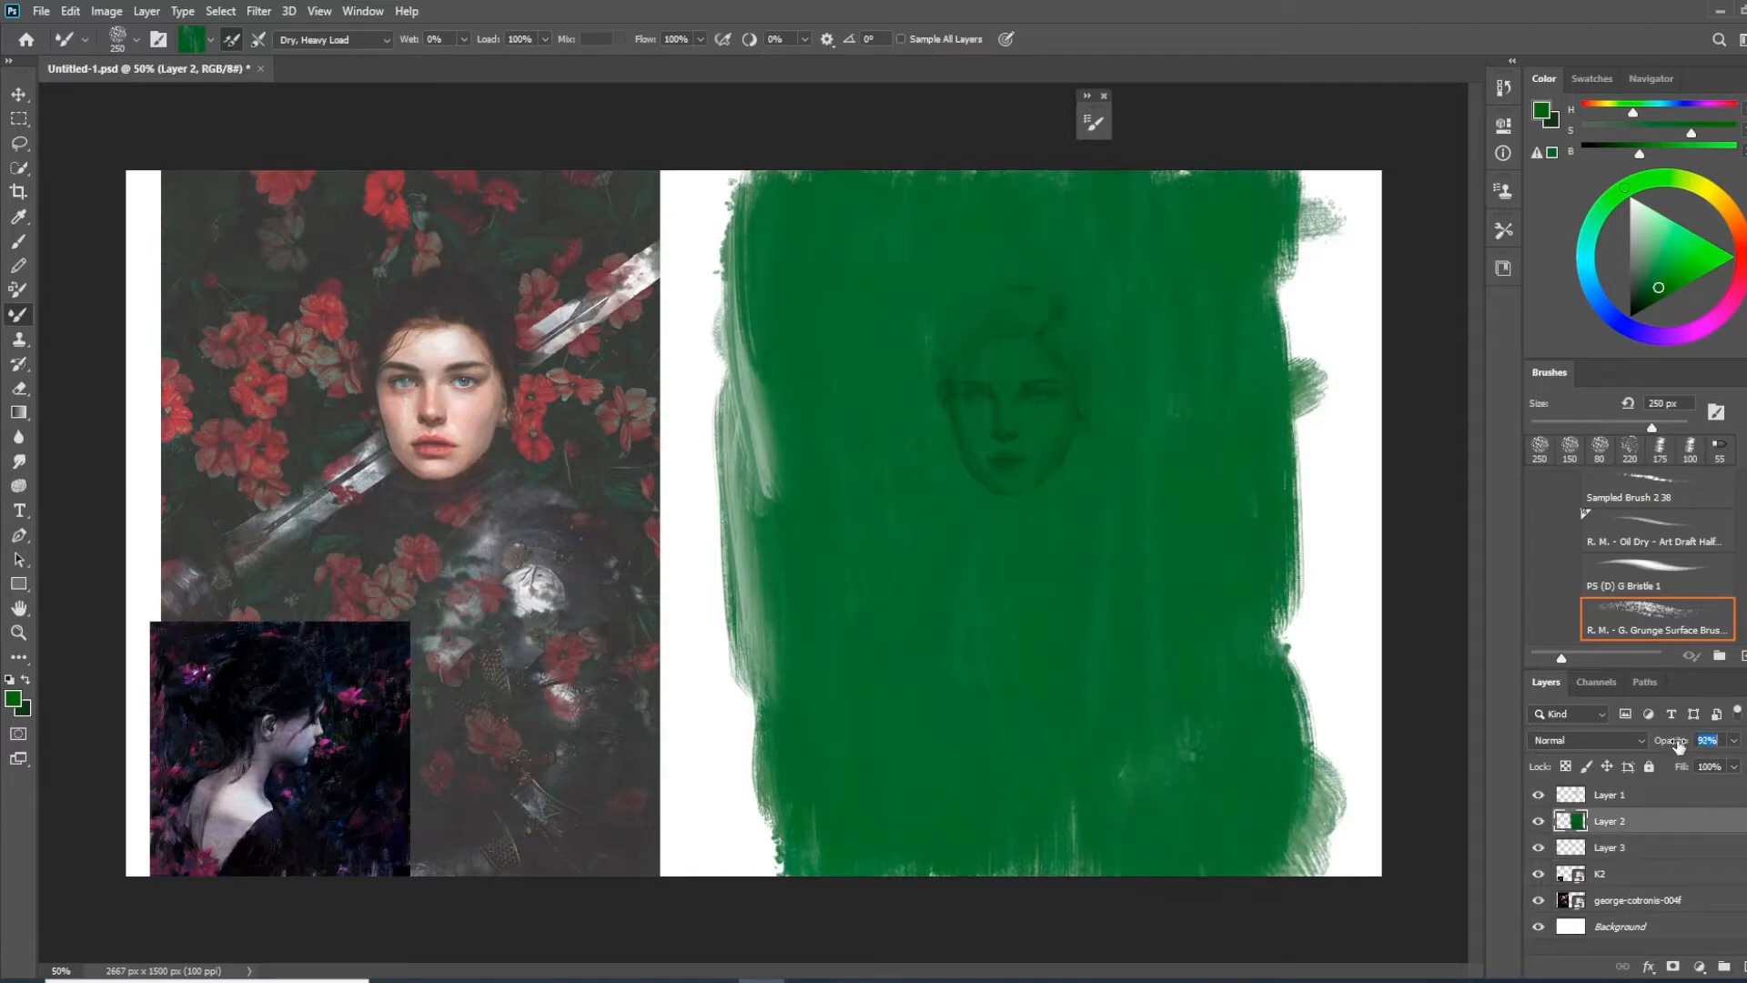
left_click(1653, 853)
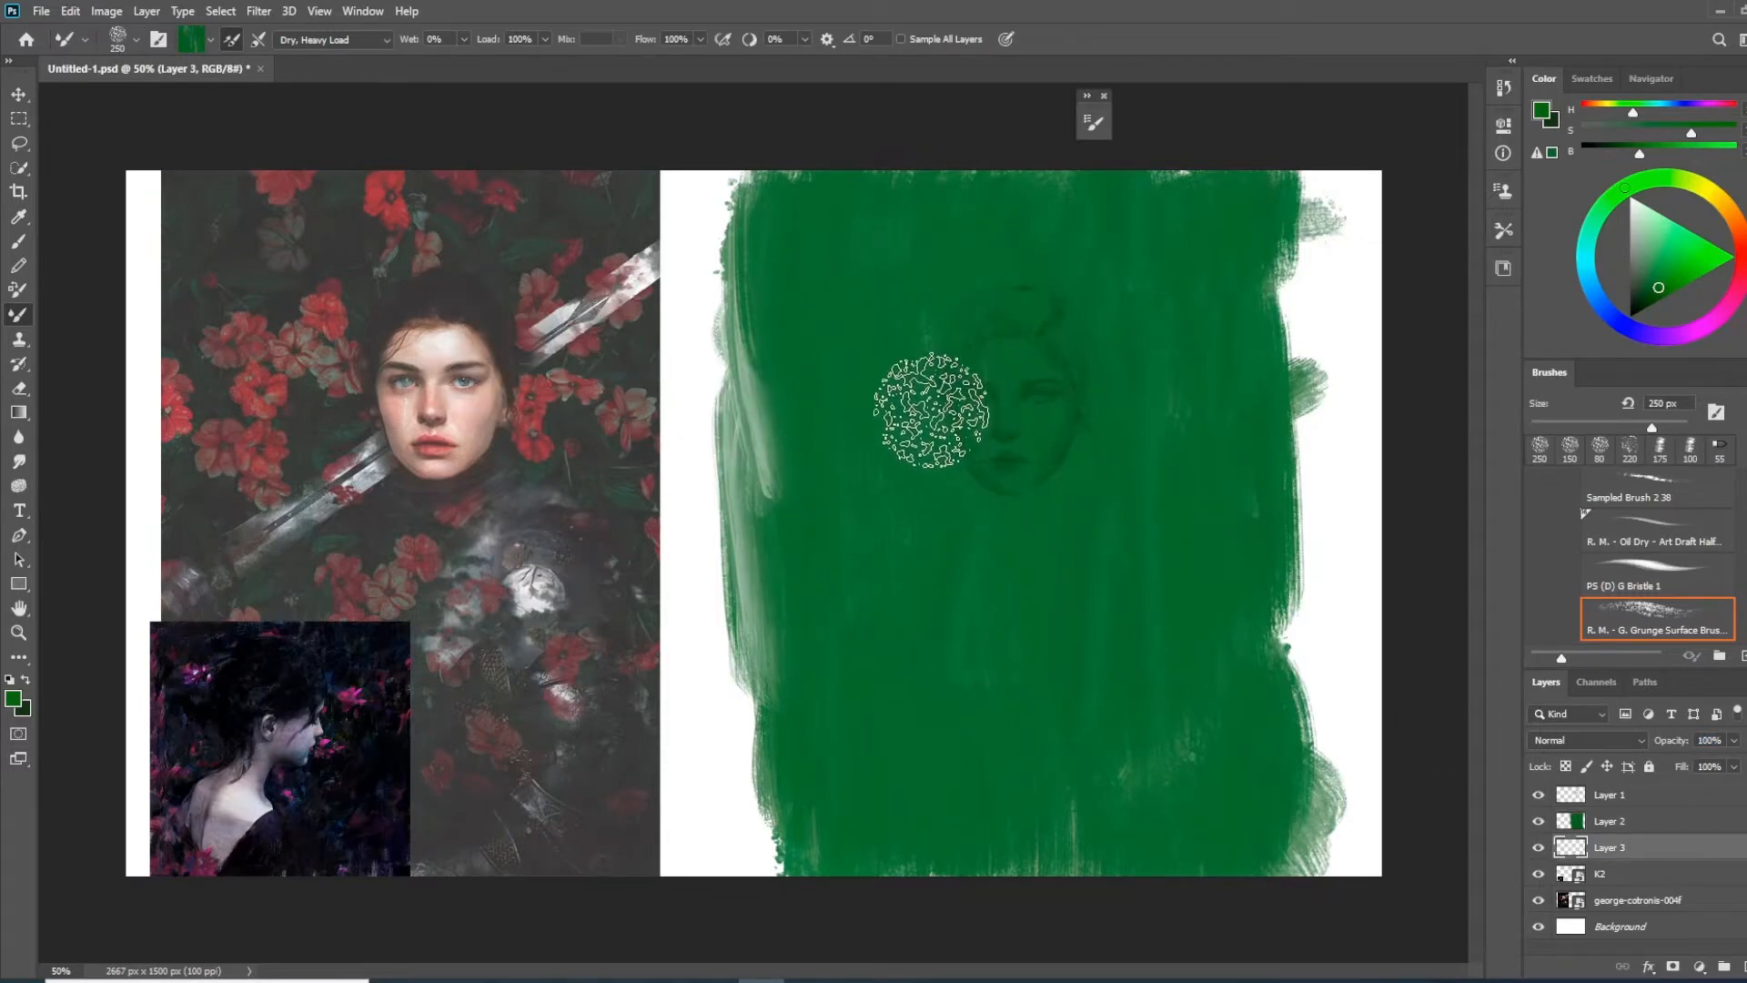
Paint a muted blue stroke beside the sketched head on Layer 3, undoing the first attempt
left_click(1603, 308)
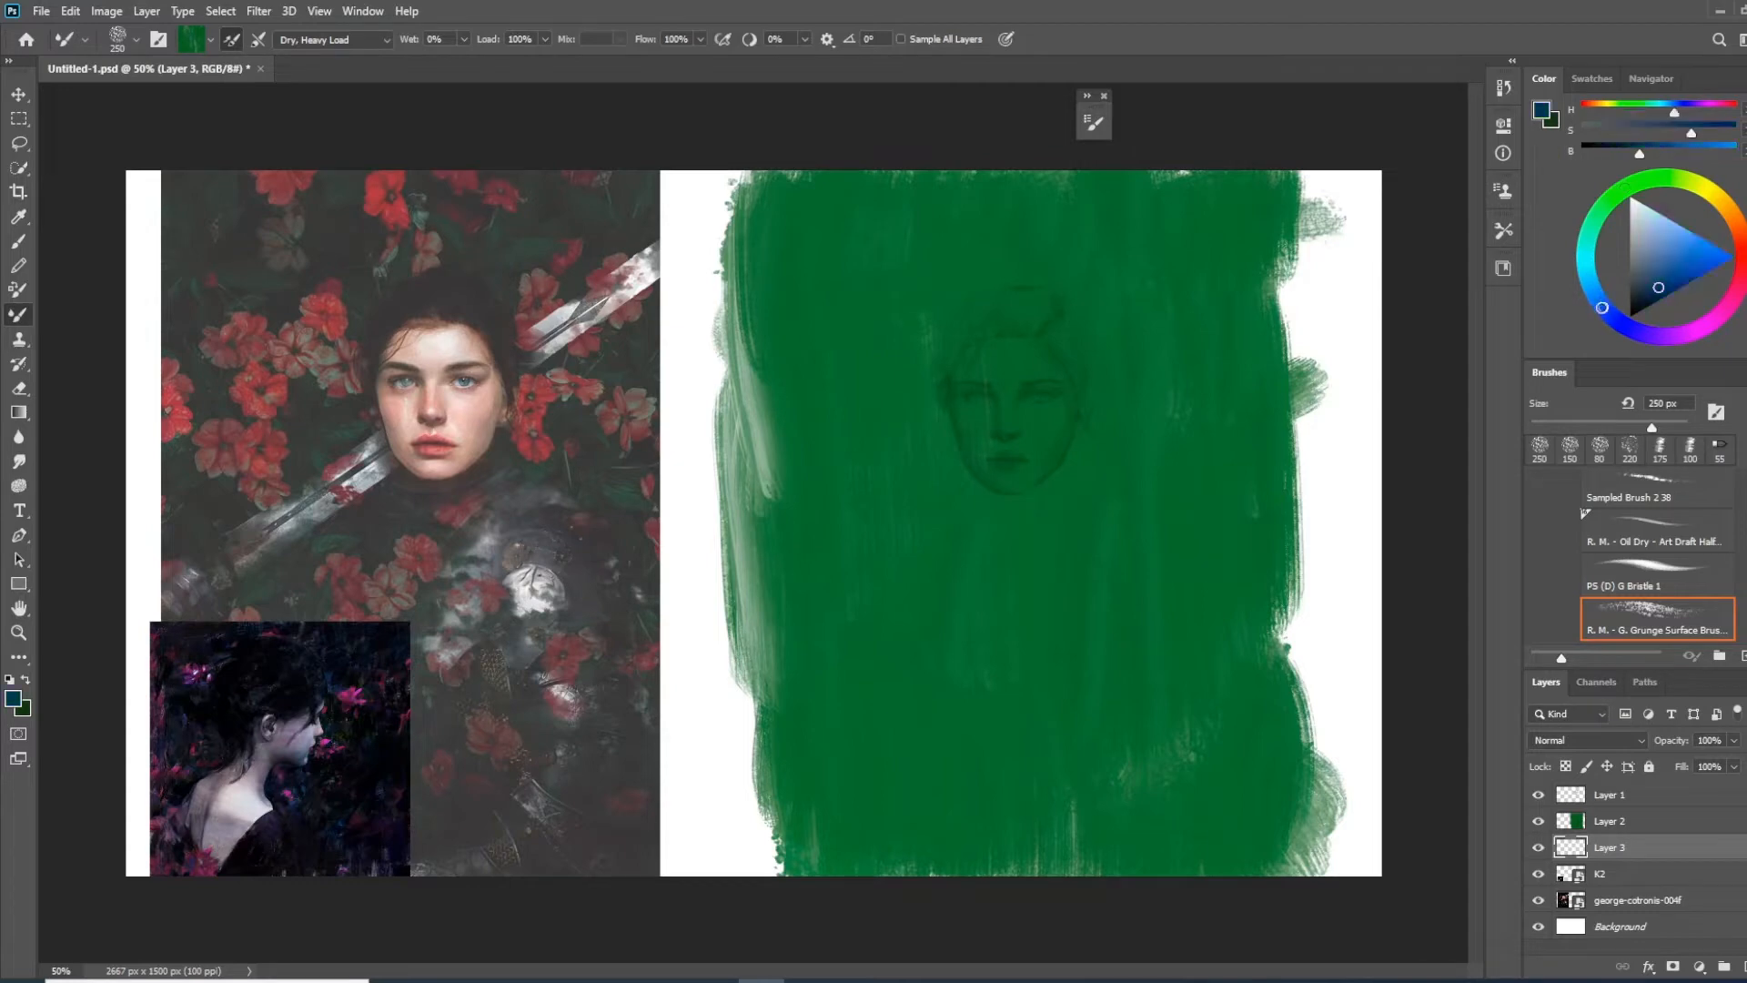
left_click_drag(1659, 285, 1666, 280)
left_click_drag(828, 374, 894, 389)
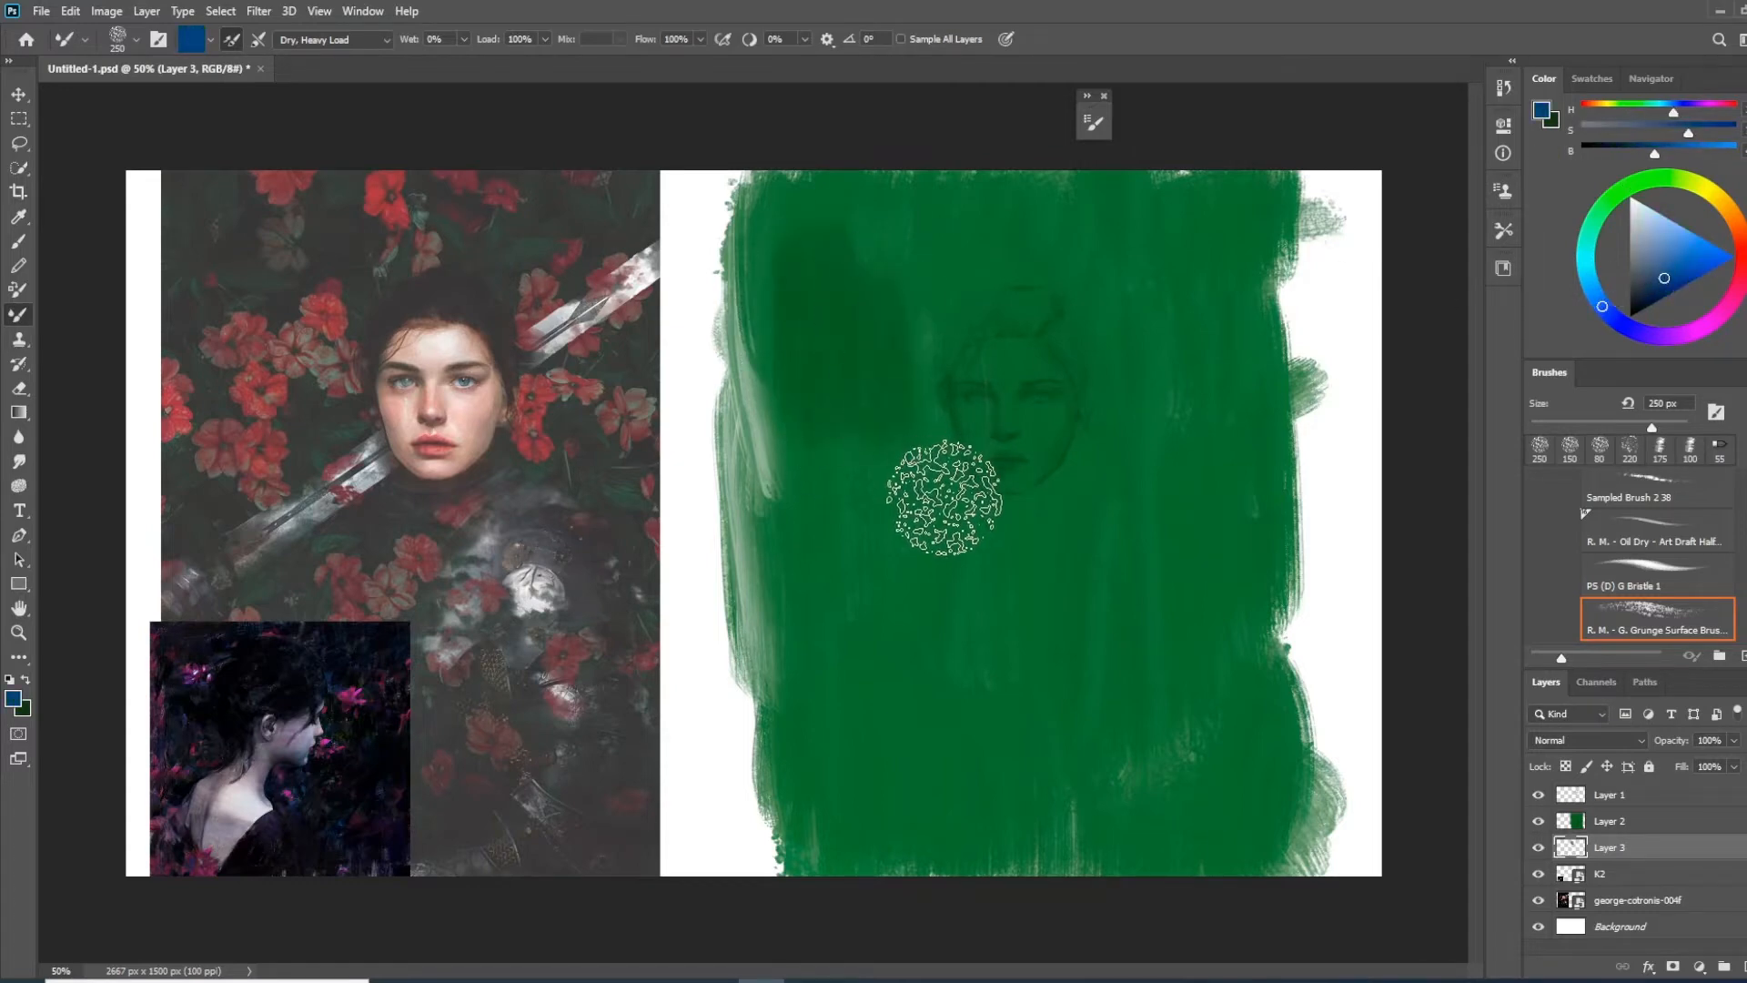
key("ctrl+z")
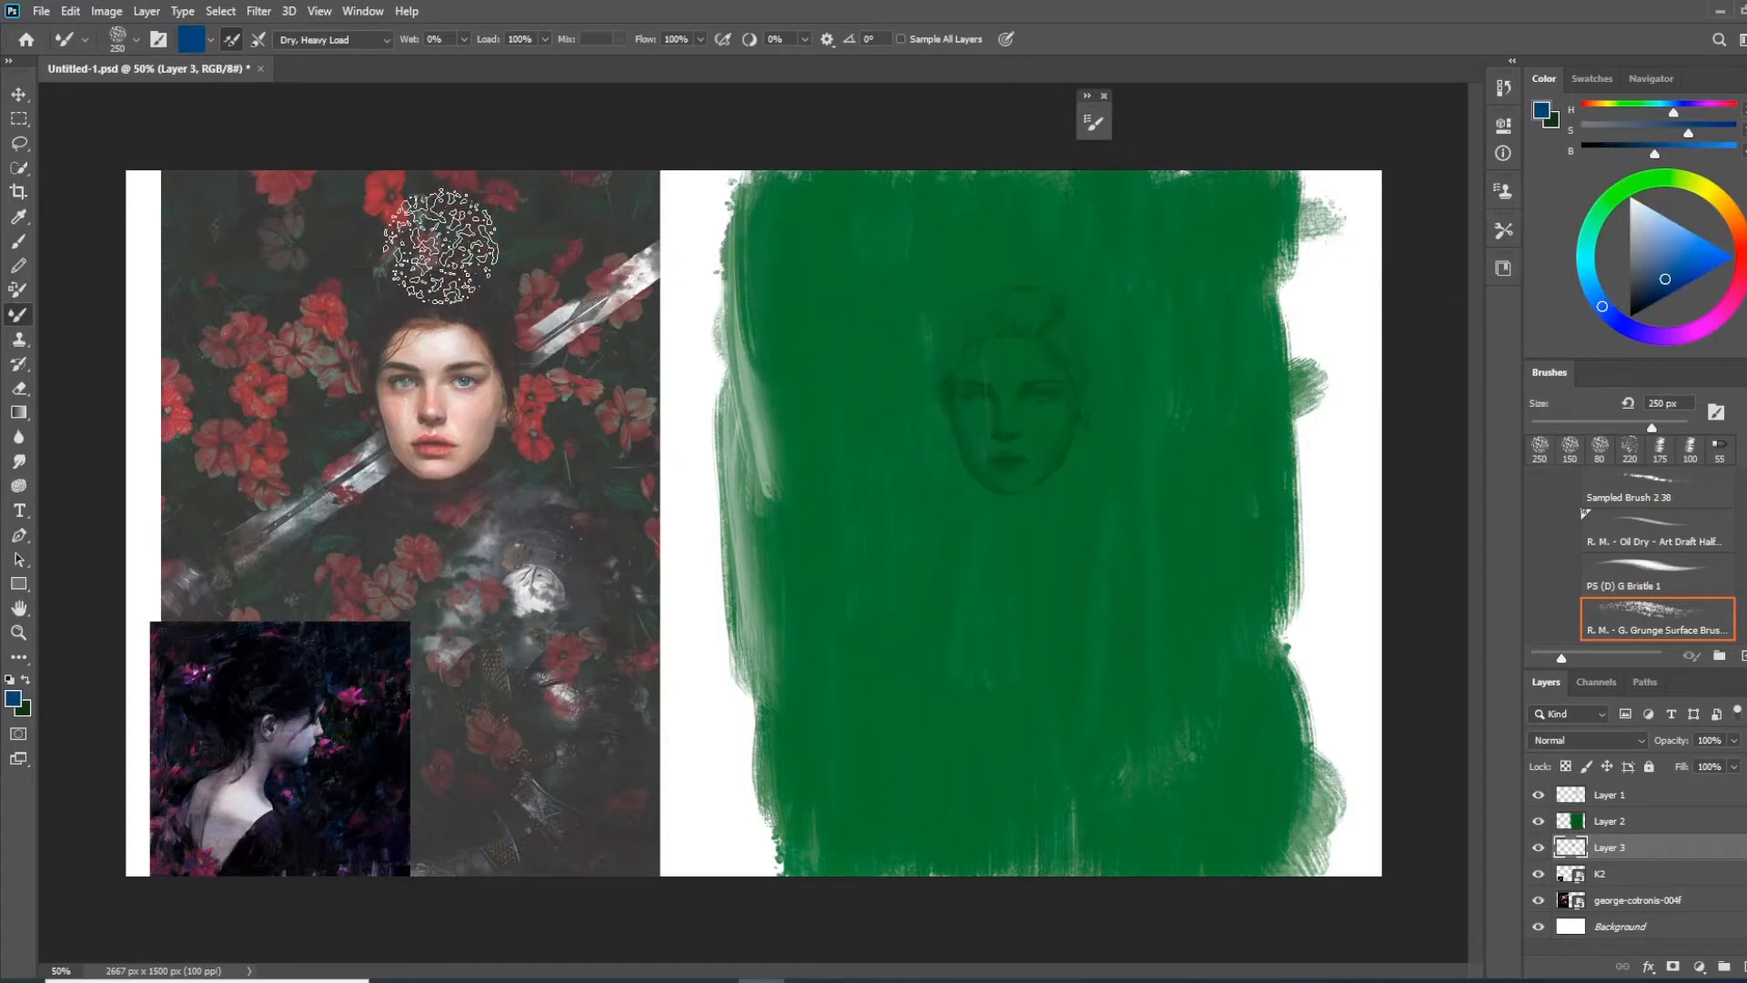
left_click_drag(887, 239, 940, 402)
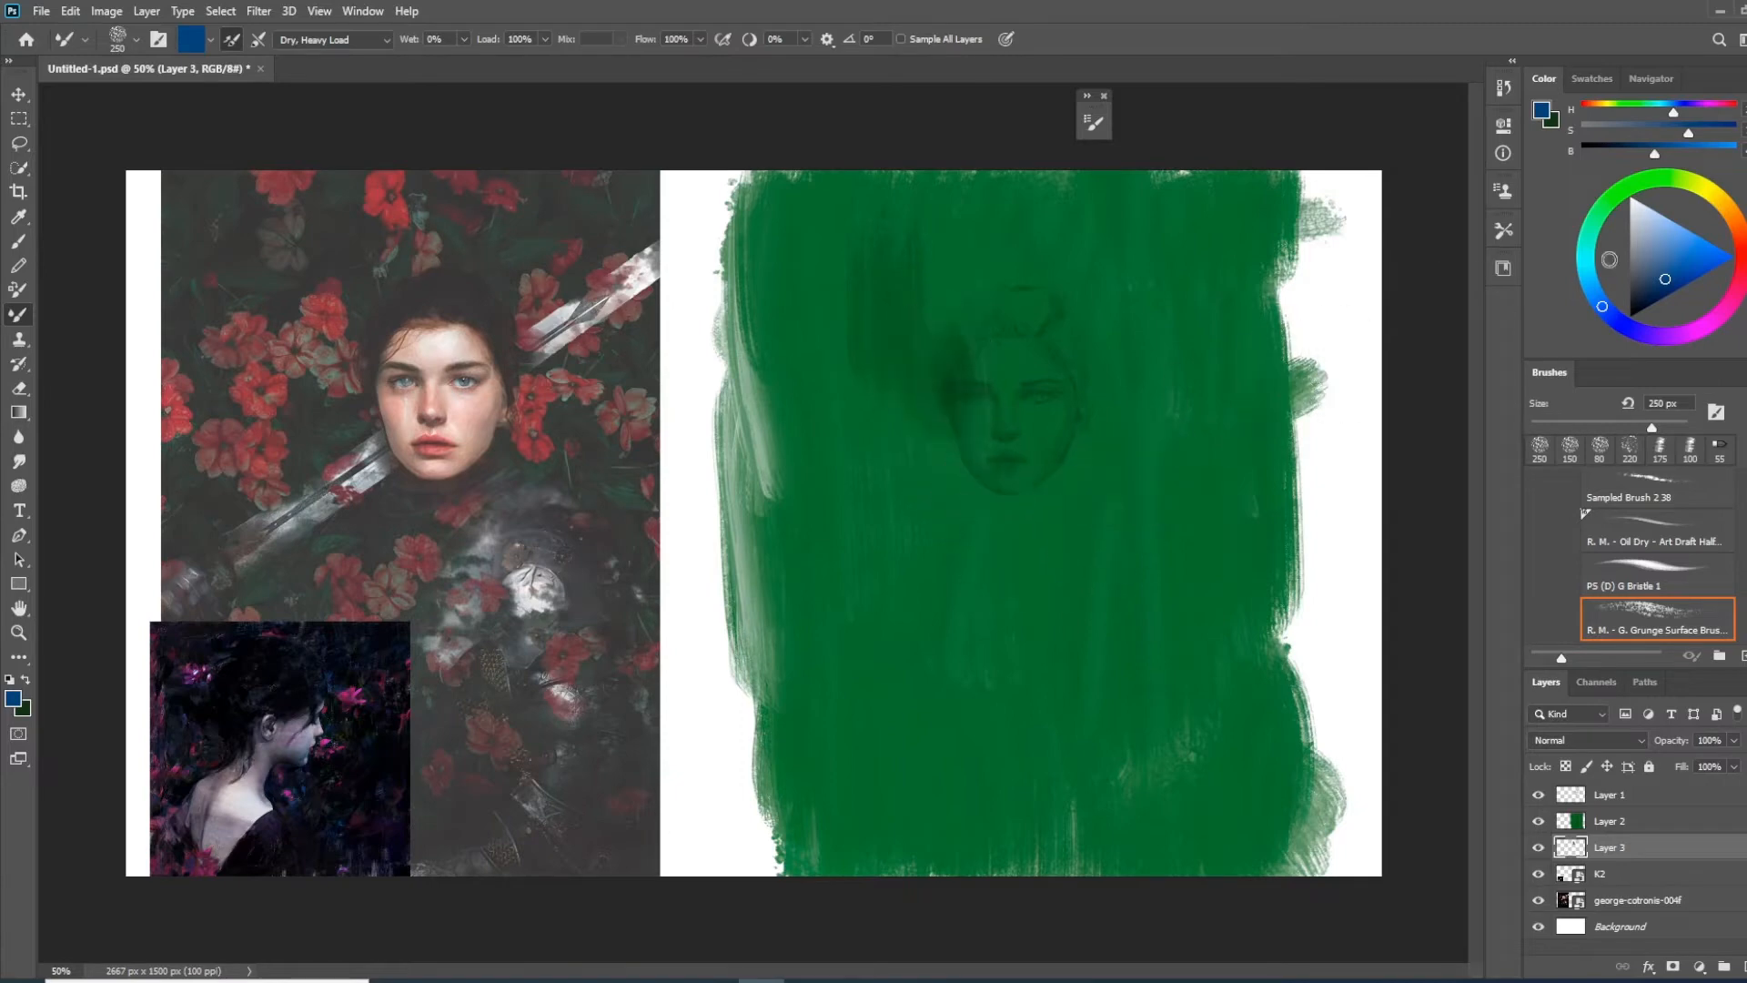
Try a red Mixer Brush stroke beside the sketched head on Layer 3
left_click_drag(1667, 260, 1681, 259)
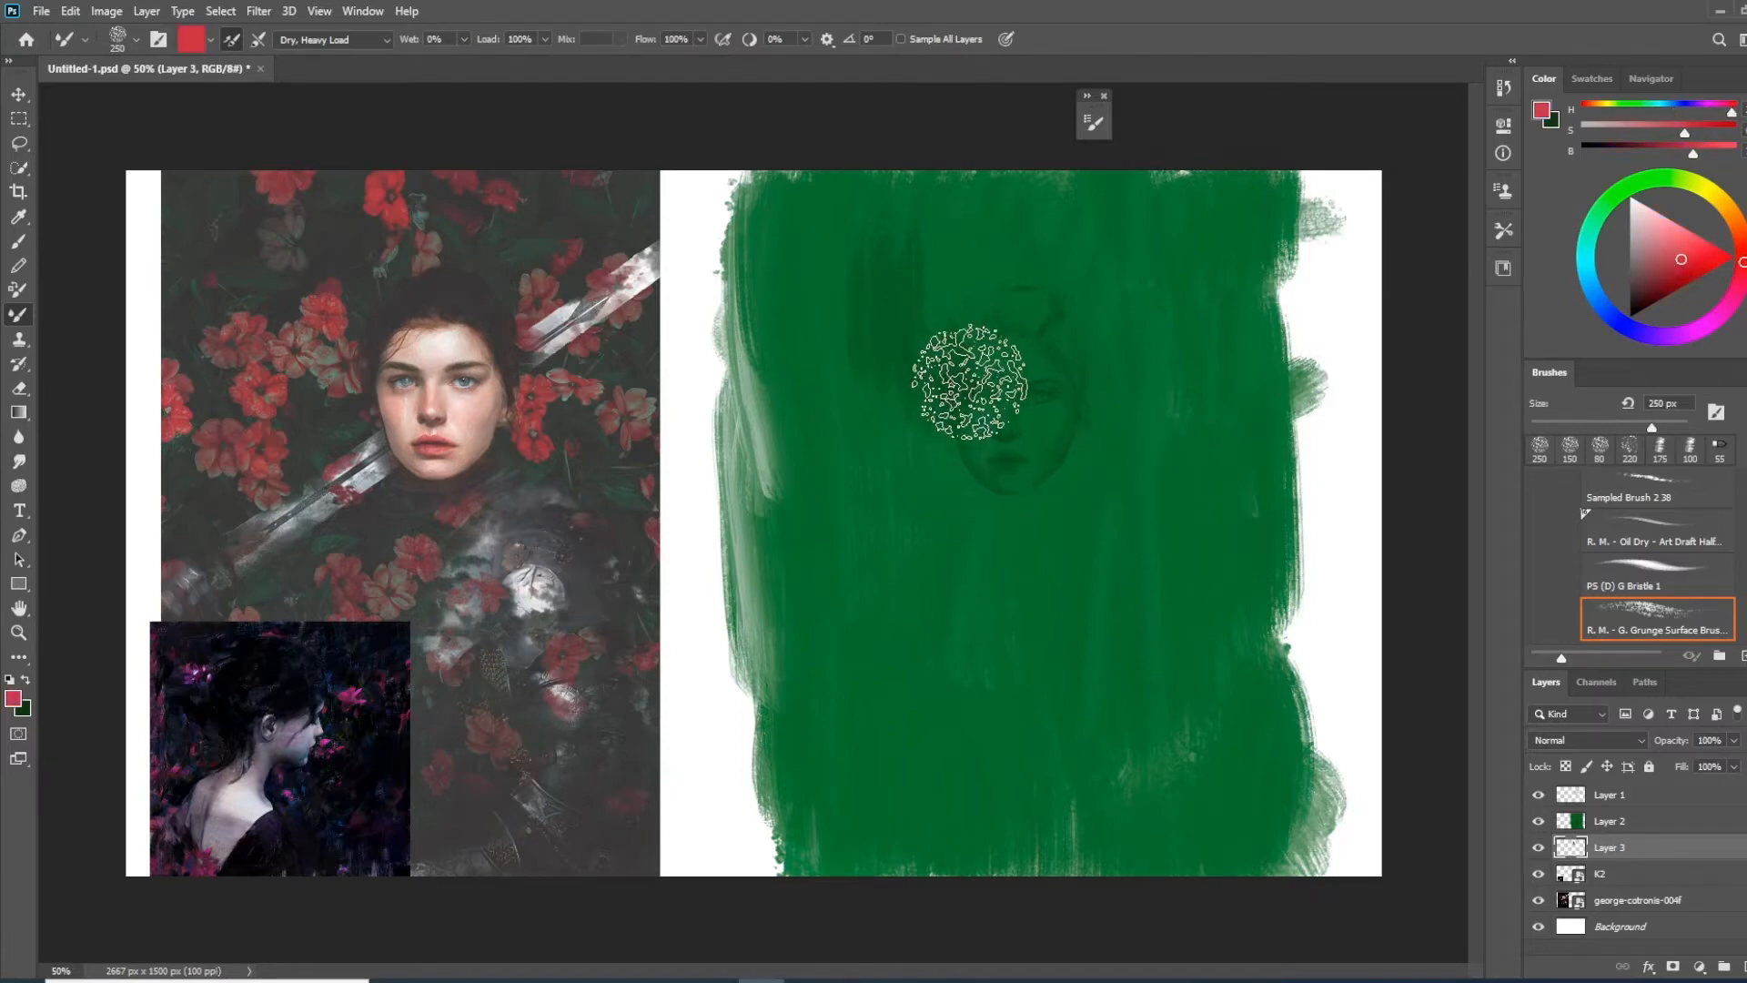
key("ctrl+z")
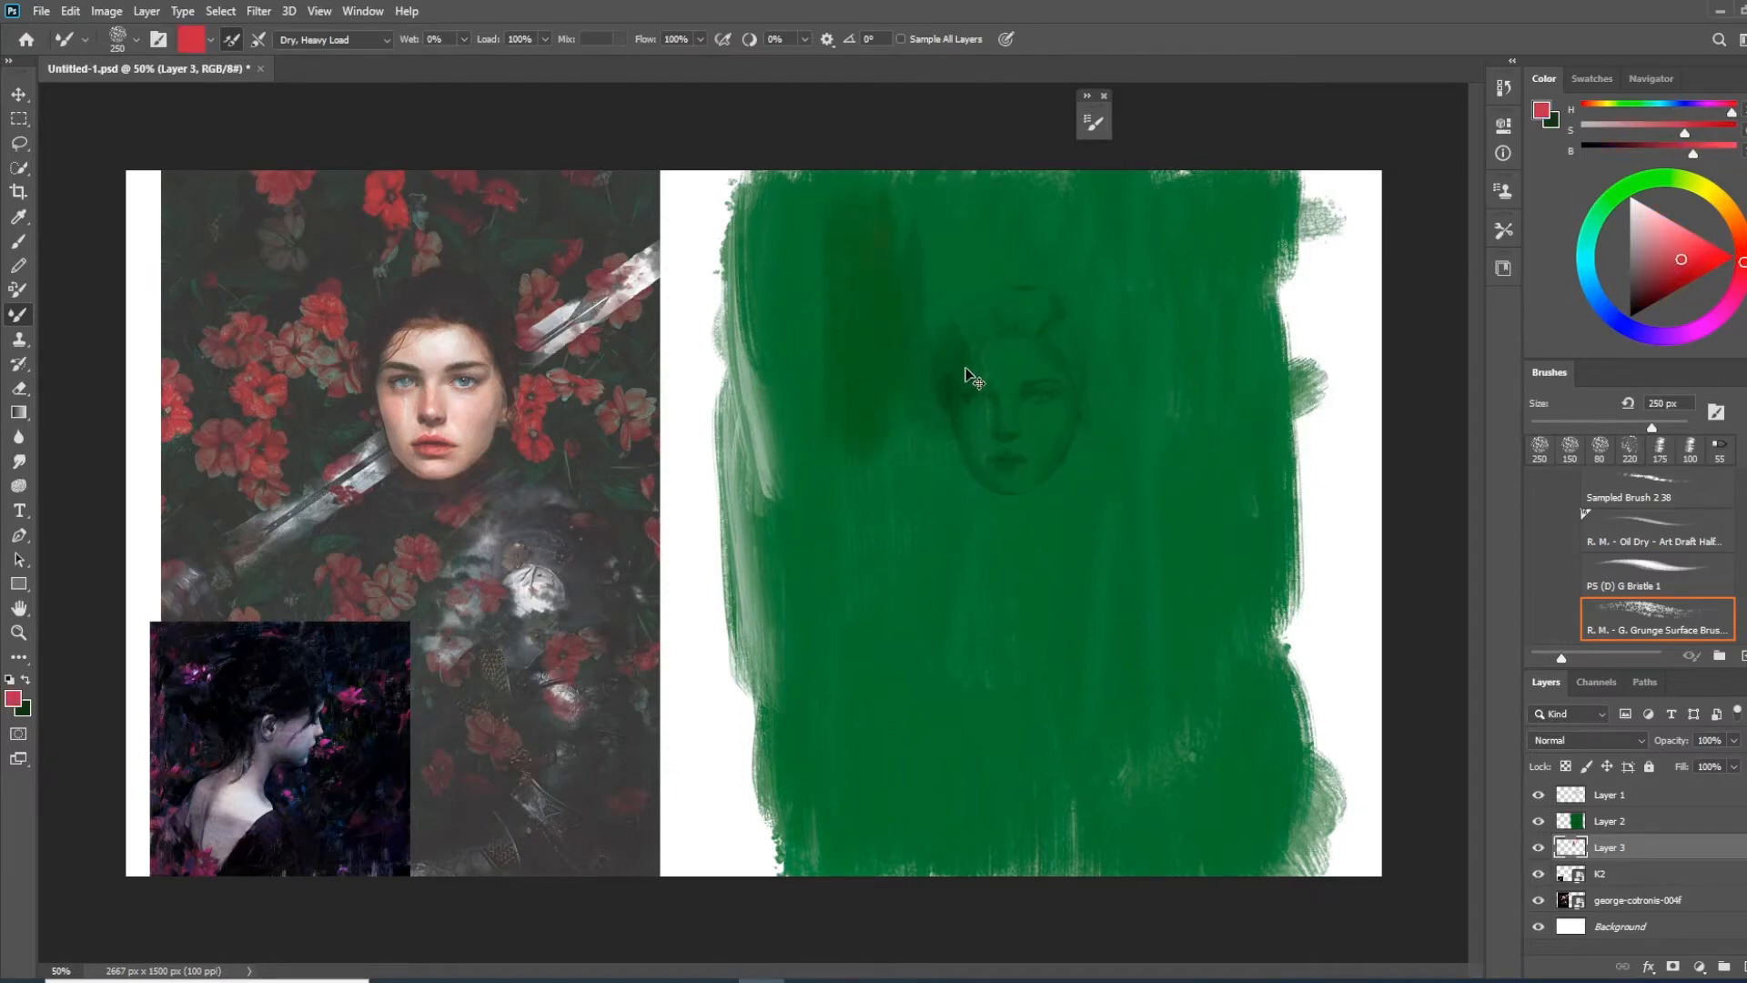
key("ctrl+z")
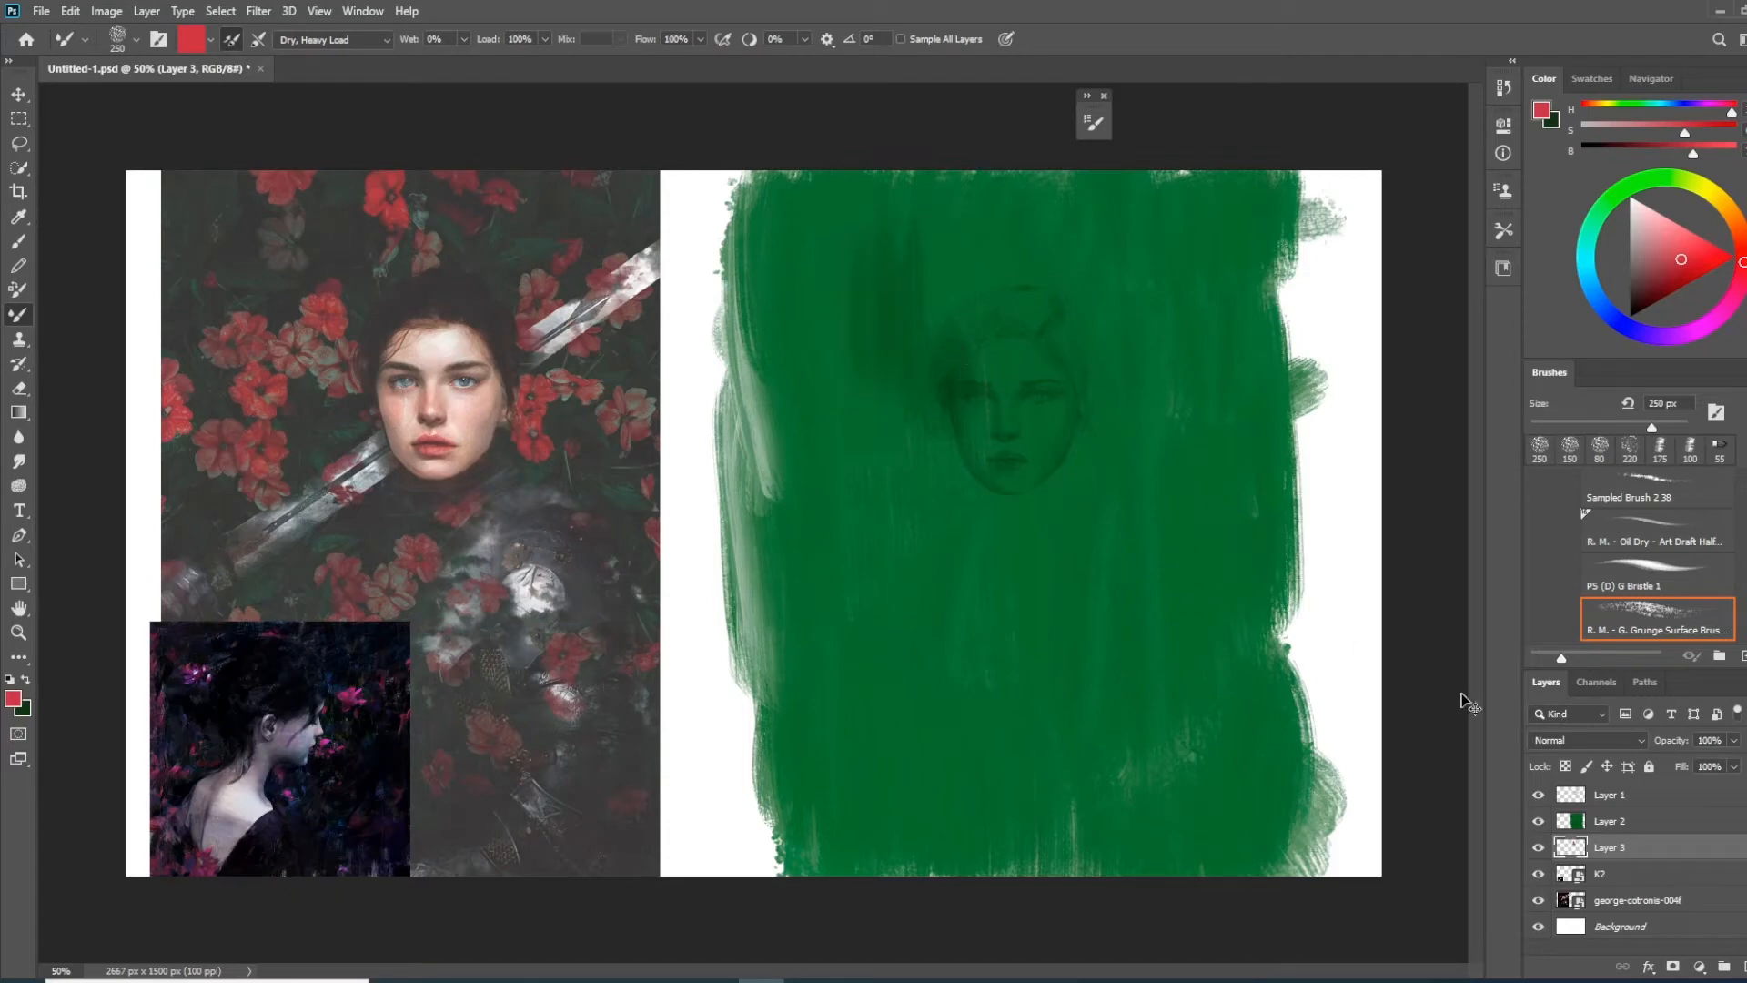
Set Layer 2's opacity to 98% and apply Hue/Saturation with Saturation -54 and Lightness -14
left_click(1640, 822)
left_click_drag(1658, 752, 1689, 731)
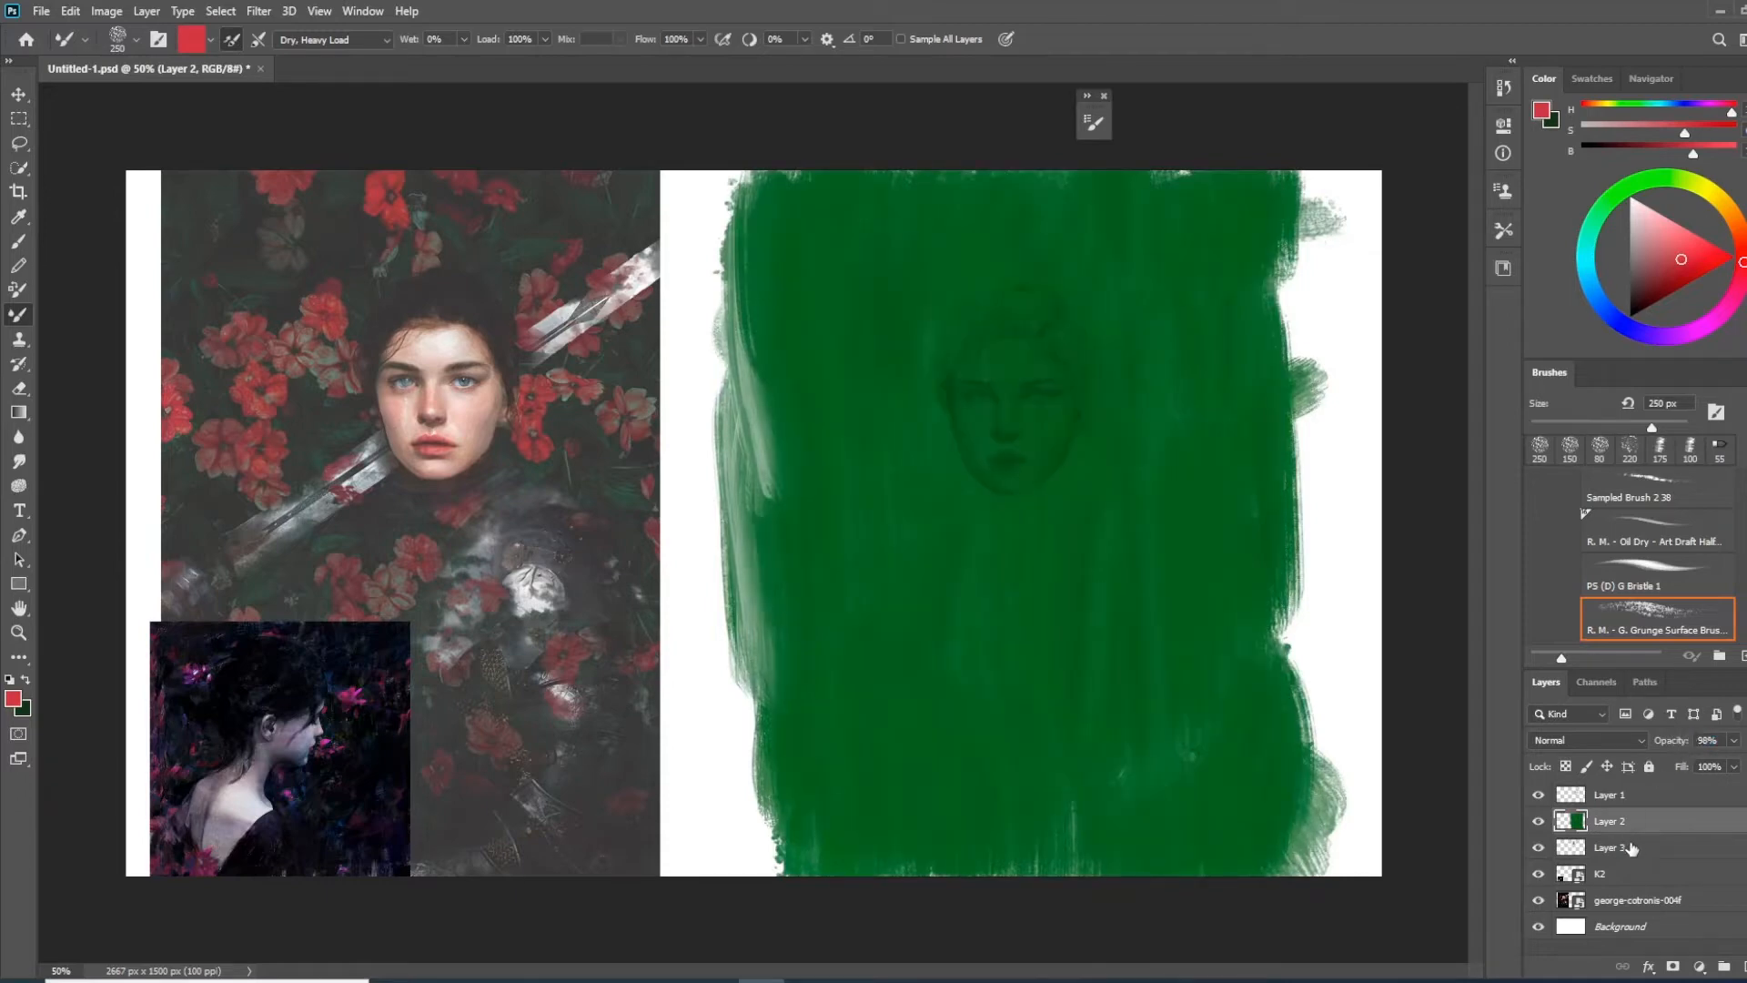
key("ctrl+u")
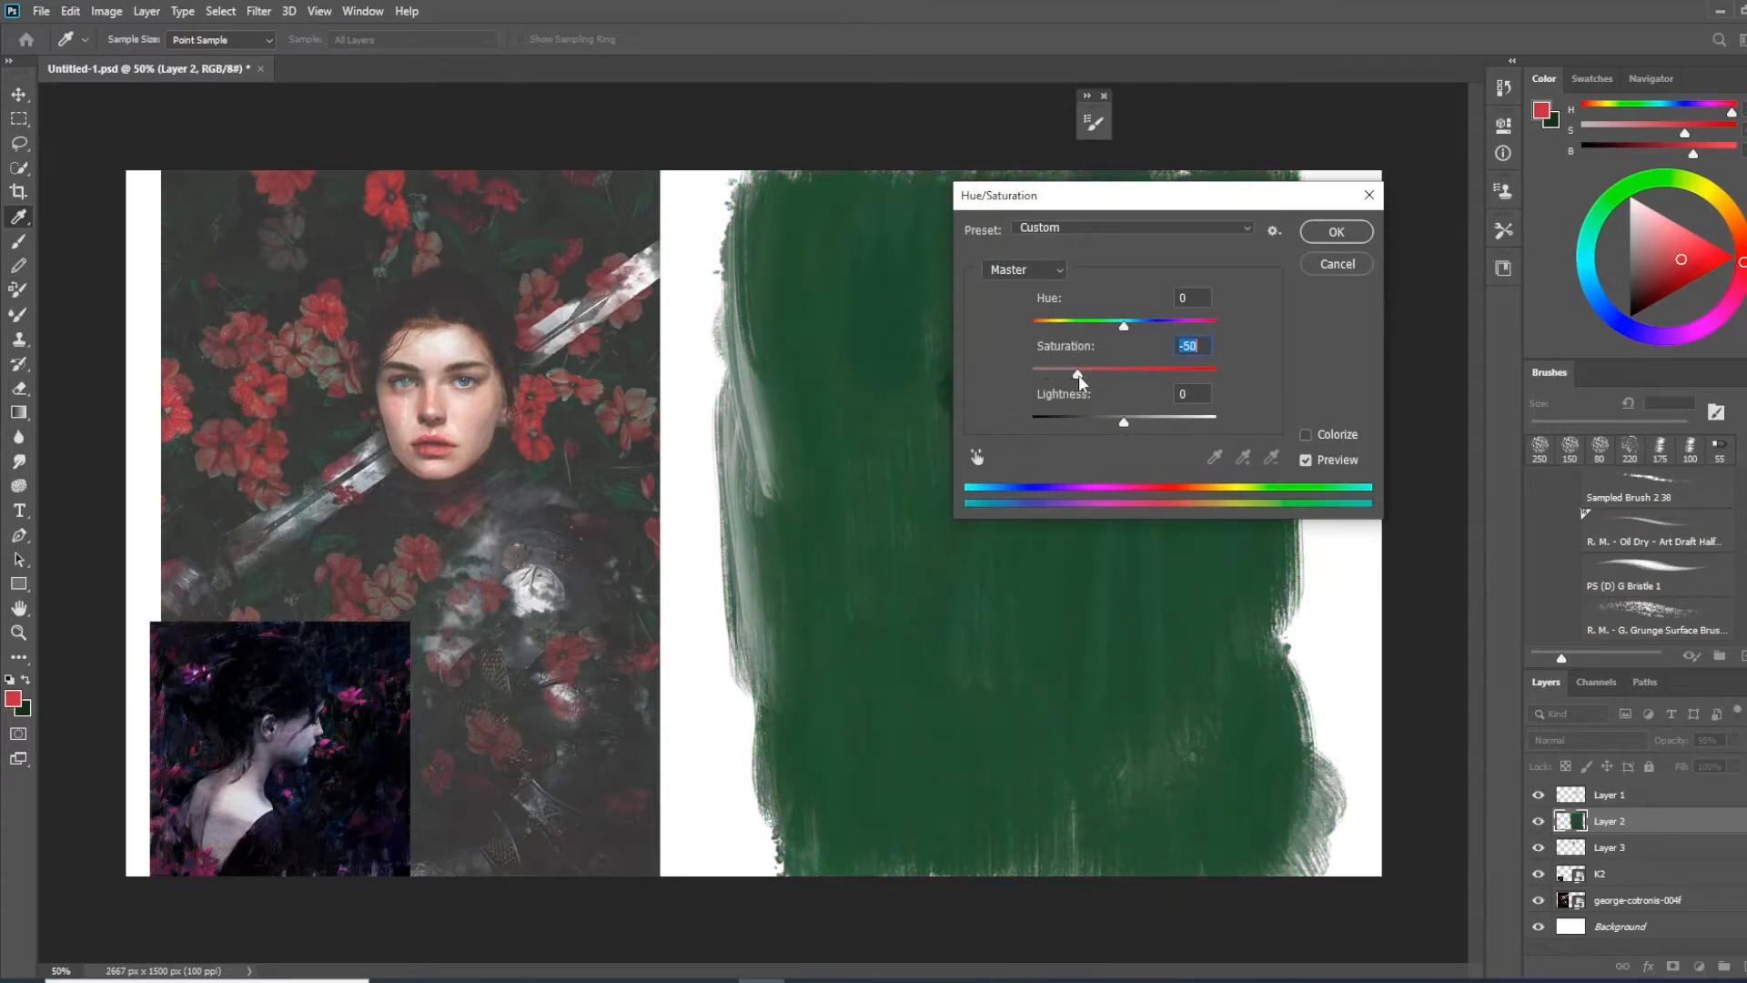
left_click_drag(1132, 429, 1116, 424)
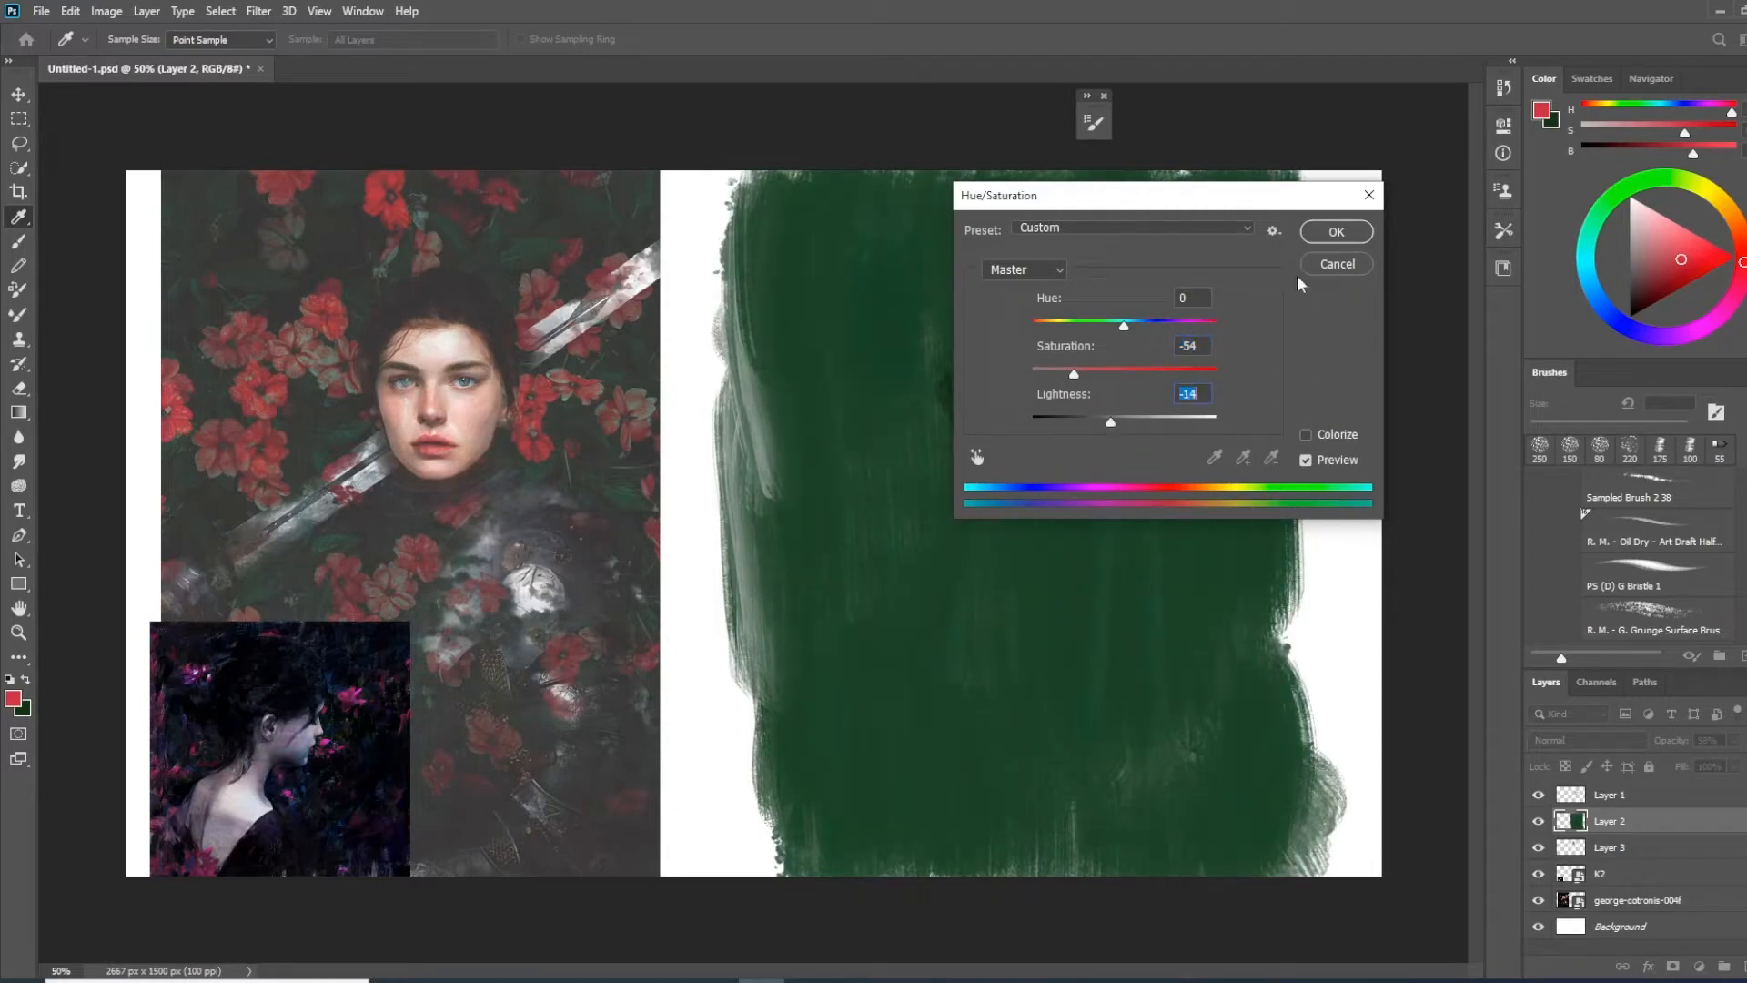
left_click(1338, 234)
Fine-tune Layer 2's opacity and paint a bright blue stroke down through the figure on Layer 3
left_click(1590, 848)
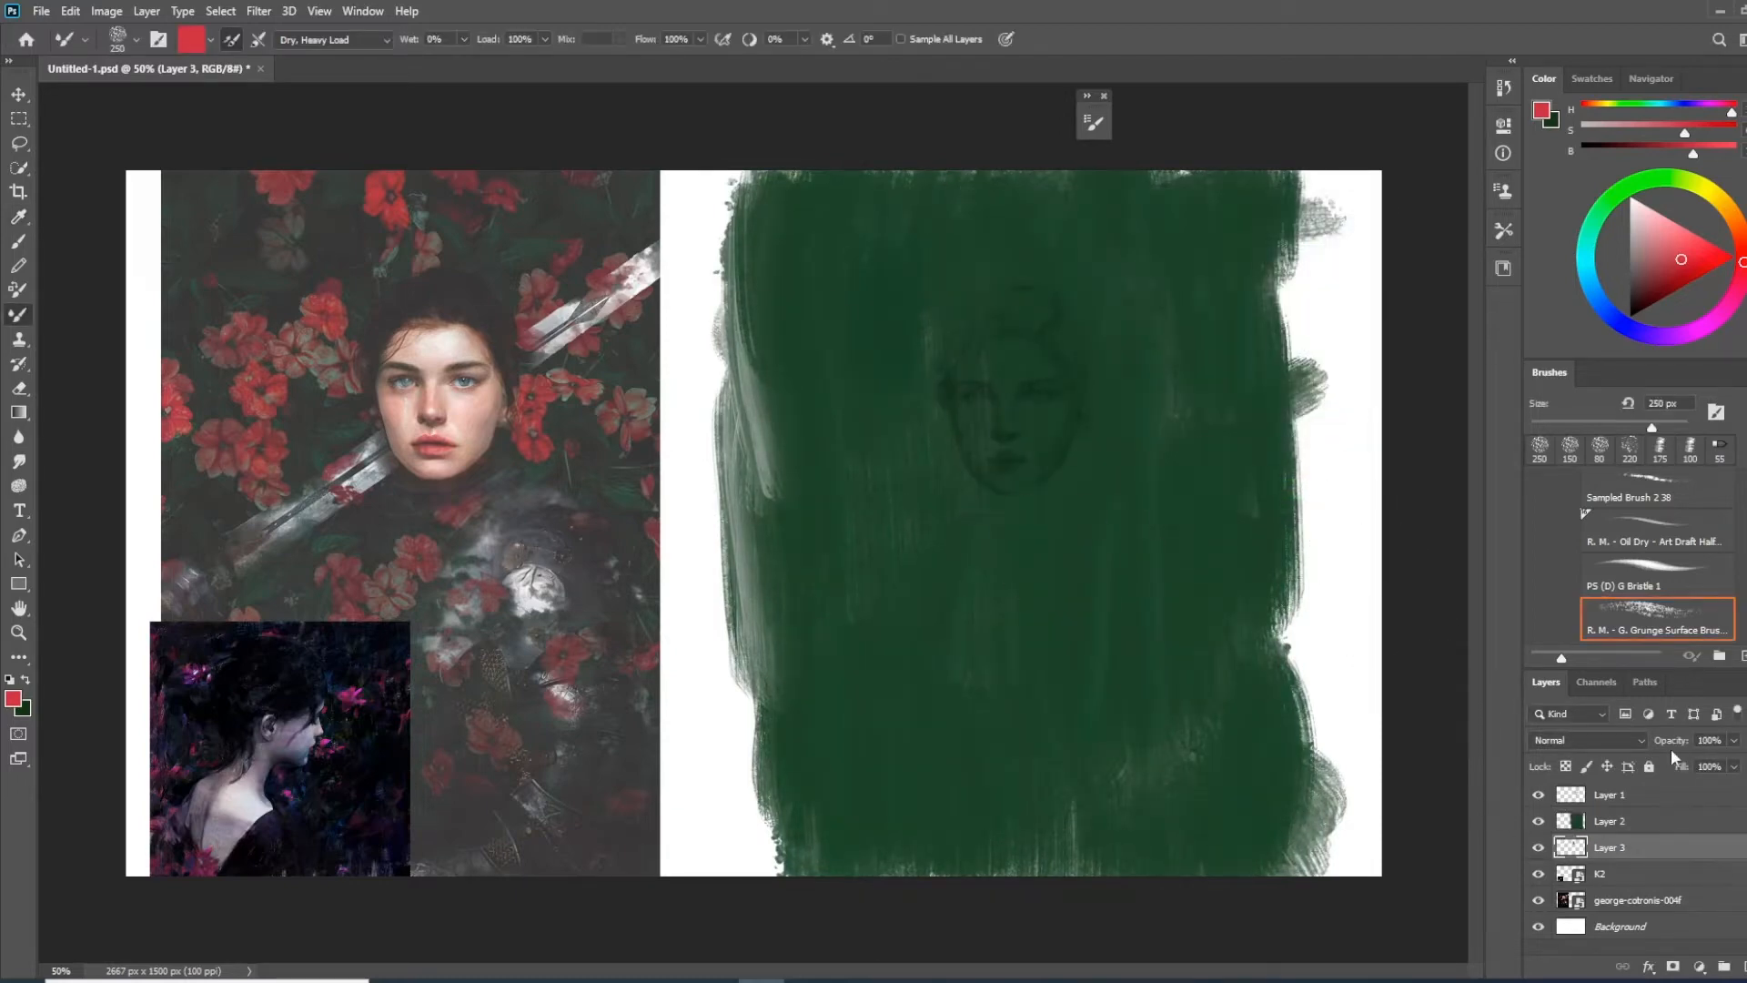
left_click(1714, 264)
left_click(1609, 821)
left_click_drag(1672, 740, 1684, 746)
left_click(1609, 848)
left_click(1588, 280)
left_click(1697, 236)
mouse_move(1076, 310)
left_mouse_down()
mouse_move(1156, 590)
mouse_move(1180, 837)
left_mouse_up()
Paint a saturated yellow-orange stroke beside the upper part of the head on Layer 3
left_click(1713, 194)
left_click(1725, 254)
left_click_drag(1127, 227, 1131, 334)
Paint bright magenta strokes around the face and shoulders on Layer 3, and select Layers 2 and 3 together
left_click(1711, 321)
left_click(1709, 271)
left_click_drag(1124, 409, 1099, 632)
left_click_drag(841, 408, 1093, 584)
left_click(1629, 823, "shift")
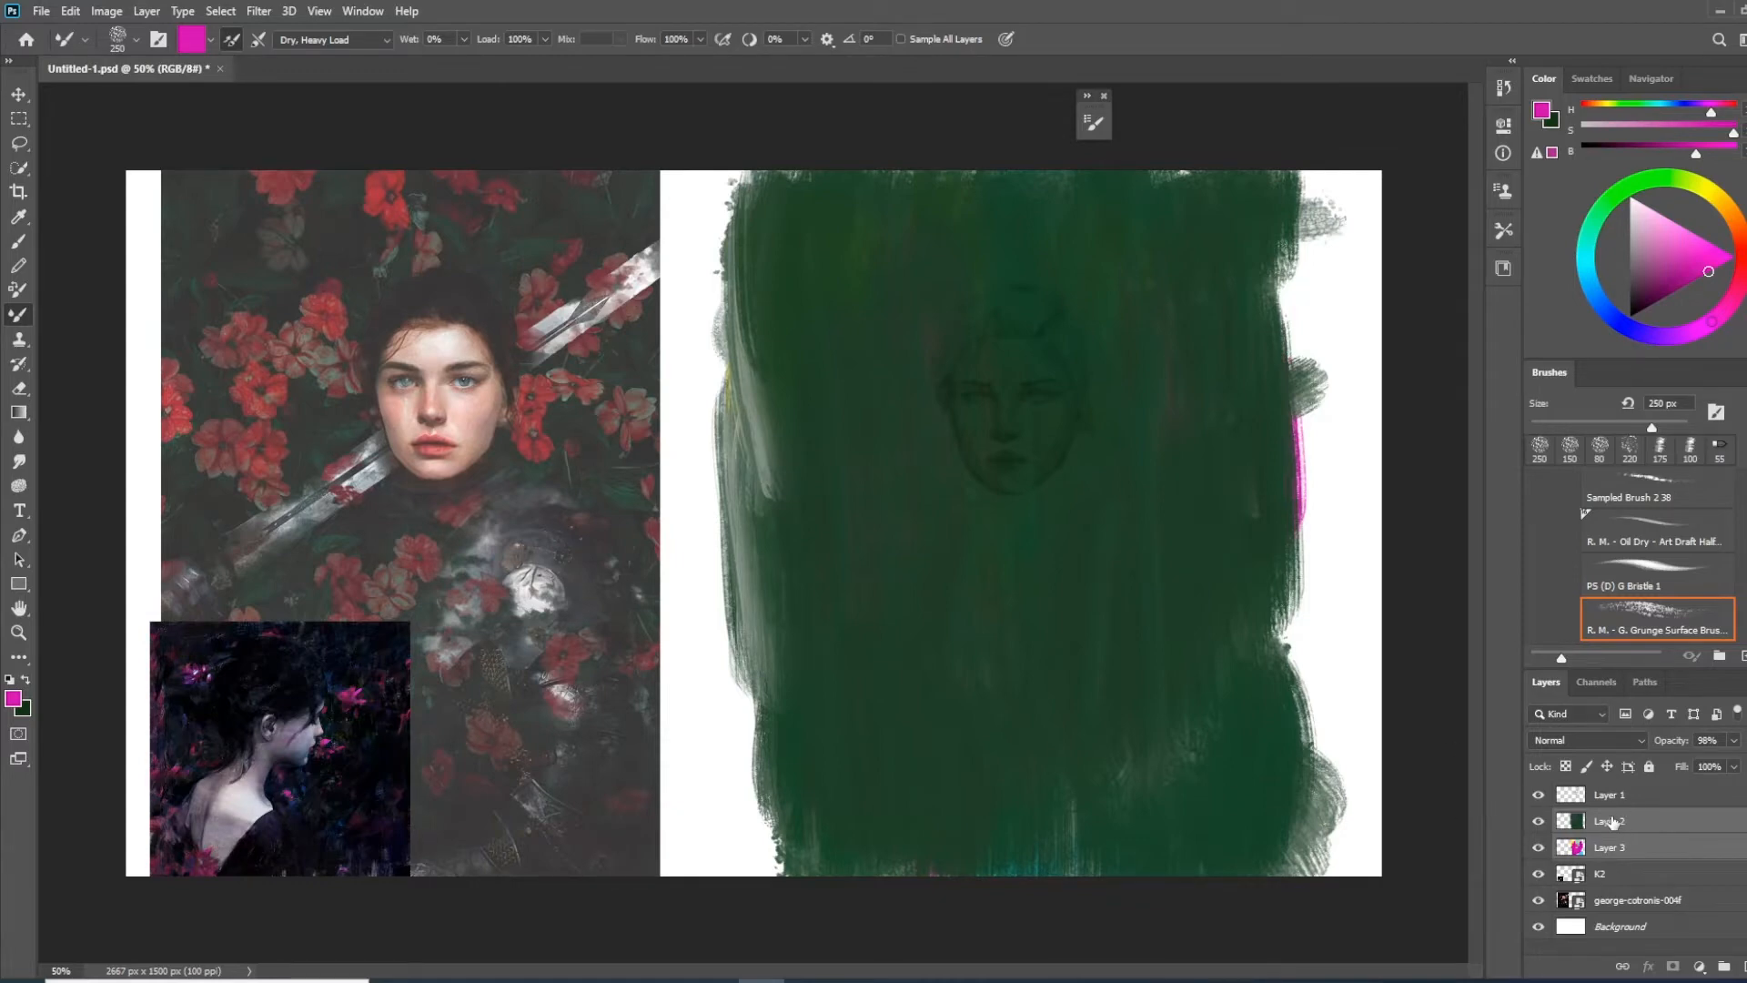
Inspect the green background's colour variation and streaks up close around the face and the painted edges
right_click(1613, 822)
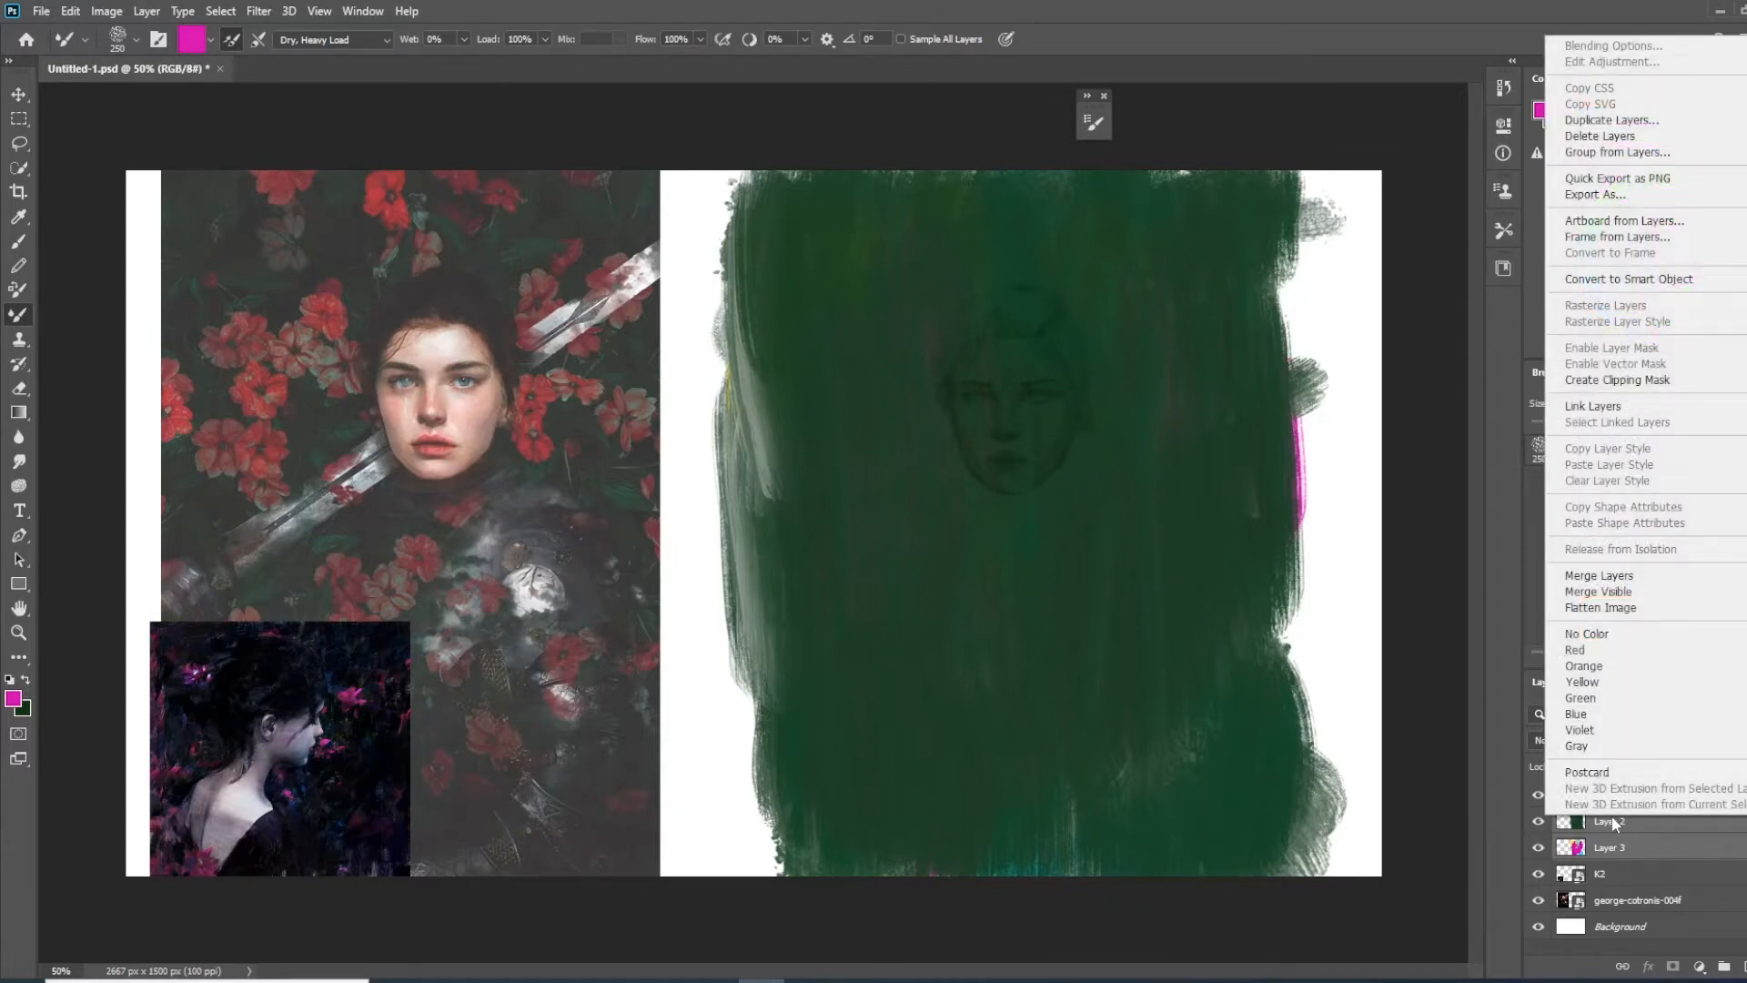
key("Escape")
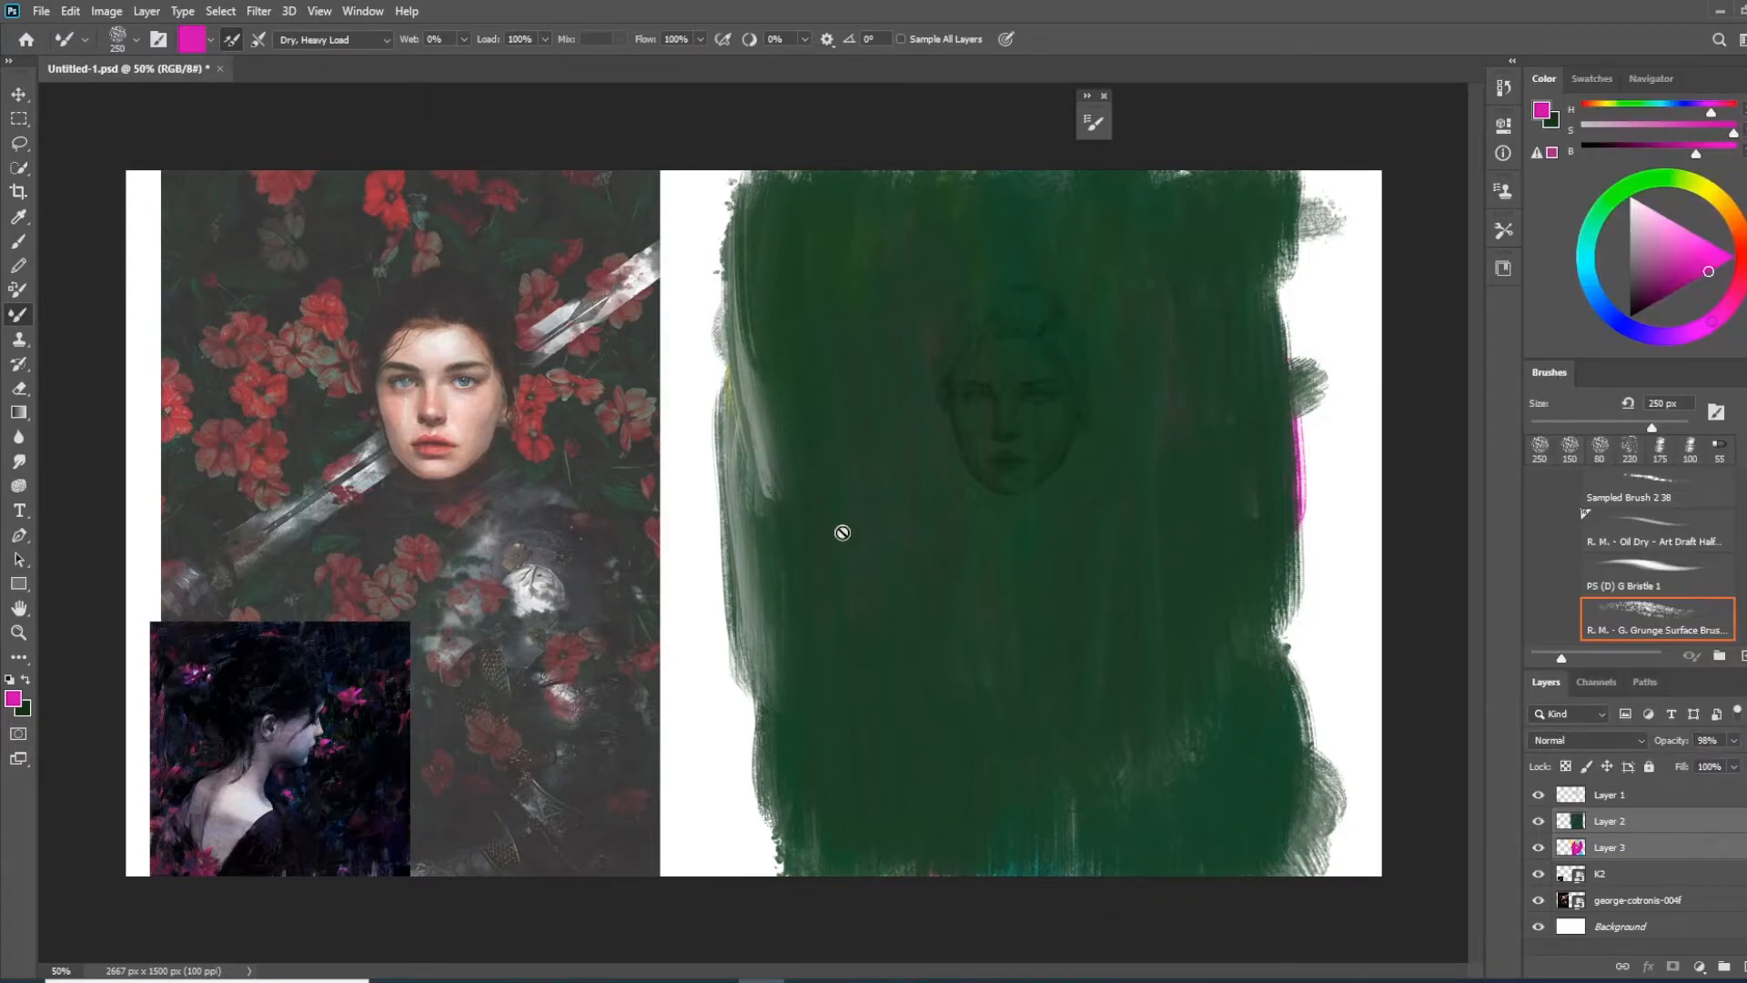
key("ctrl+plus")
key("ctrl+plus")
left_click_drag(838, 671, 587, 896)
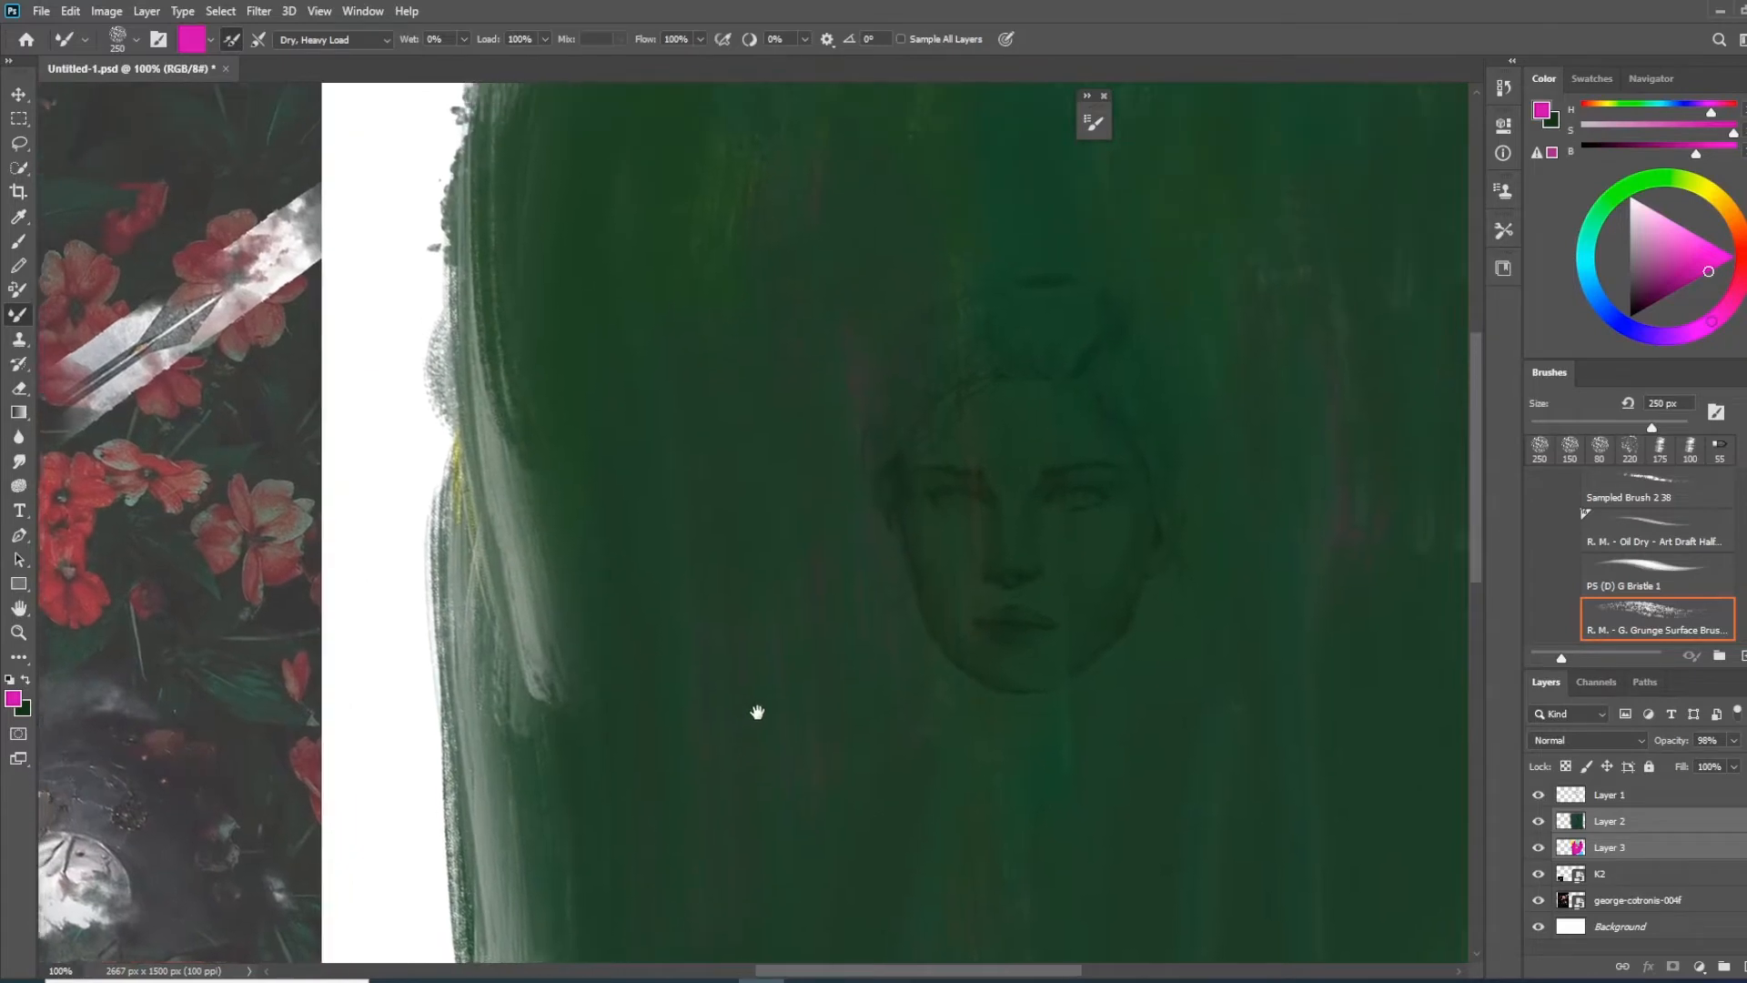
left_click_drag(860, 365, 872, 372)
left_click_drag(1240, 927, 804, 543)
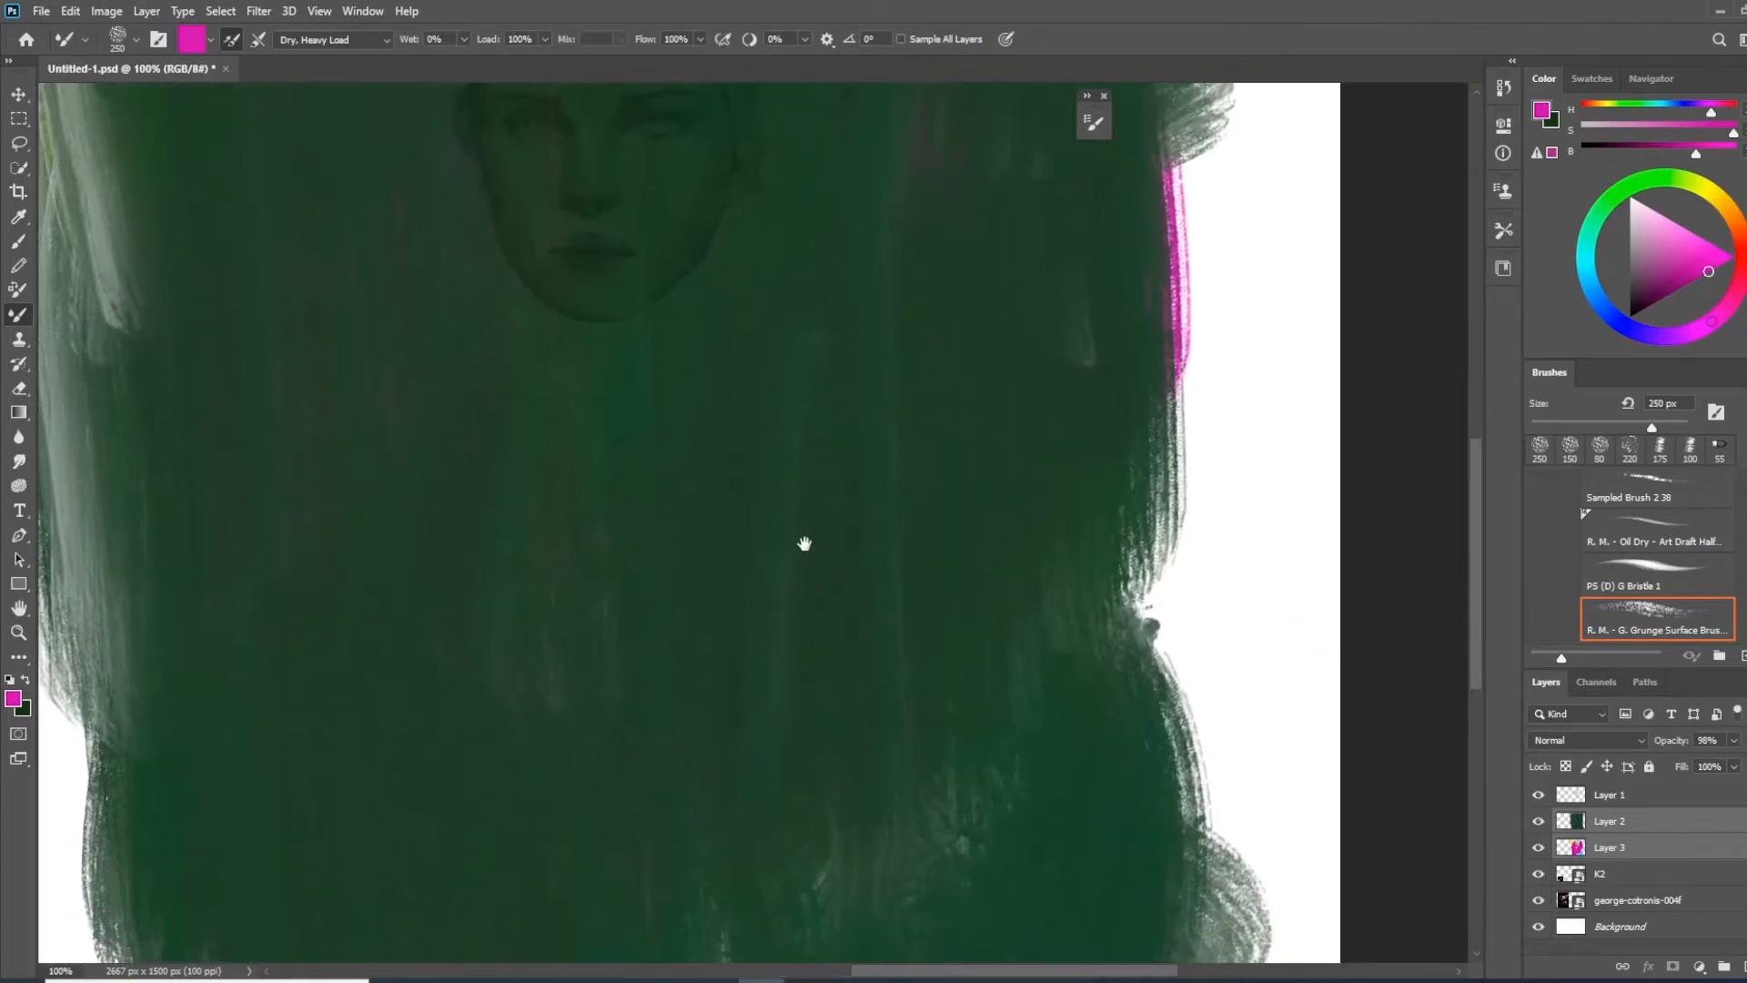
left_click_drag(709, 351, 822, 721)
mouse_move(823, 531)
left_mouse_down()
mouse_move(830, 694)
mouse_move(824, 512)
left_mouse_up()
Set Layer 2's opacity to 98% and merge it with Layer 3
left_click(1633, 823)
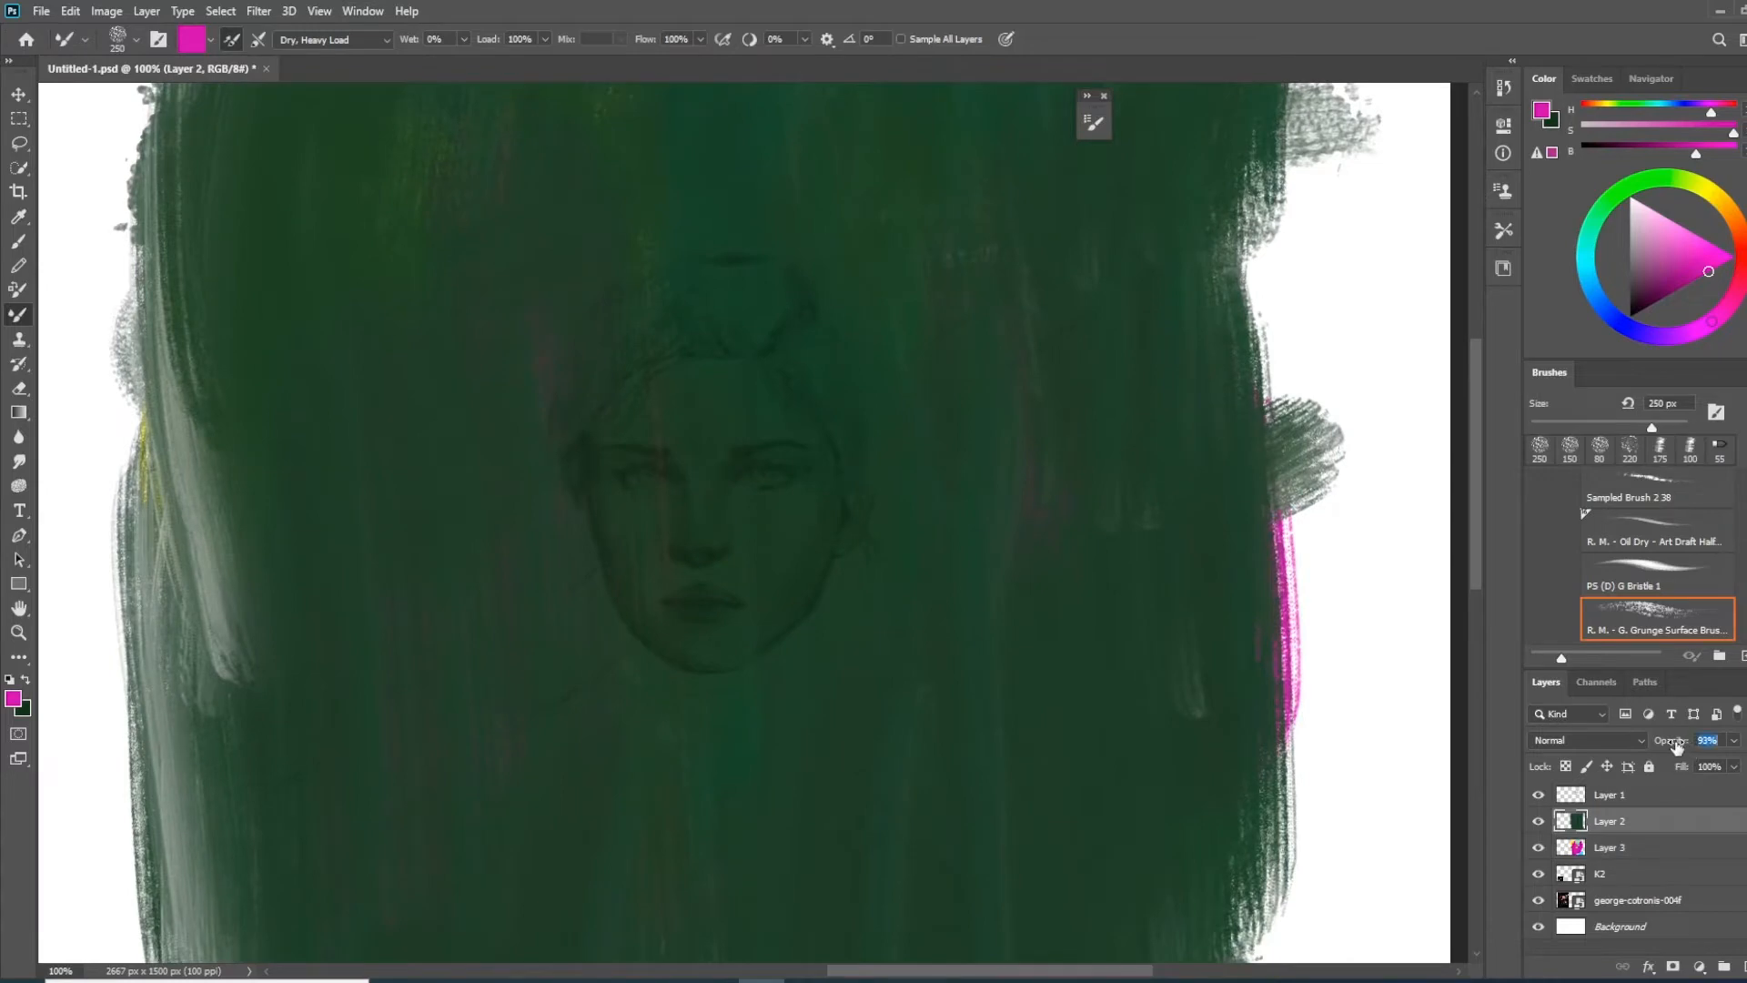
left_click_drag(1677, 744, 1676, 743)
left_click_drag(1677, 743, 1679, 743)
left_click(1654, 846, "ctrl")
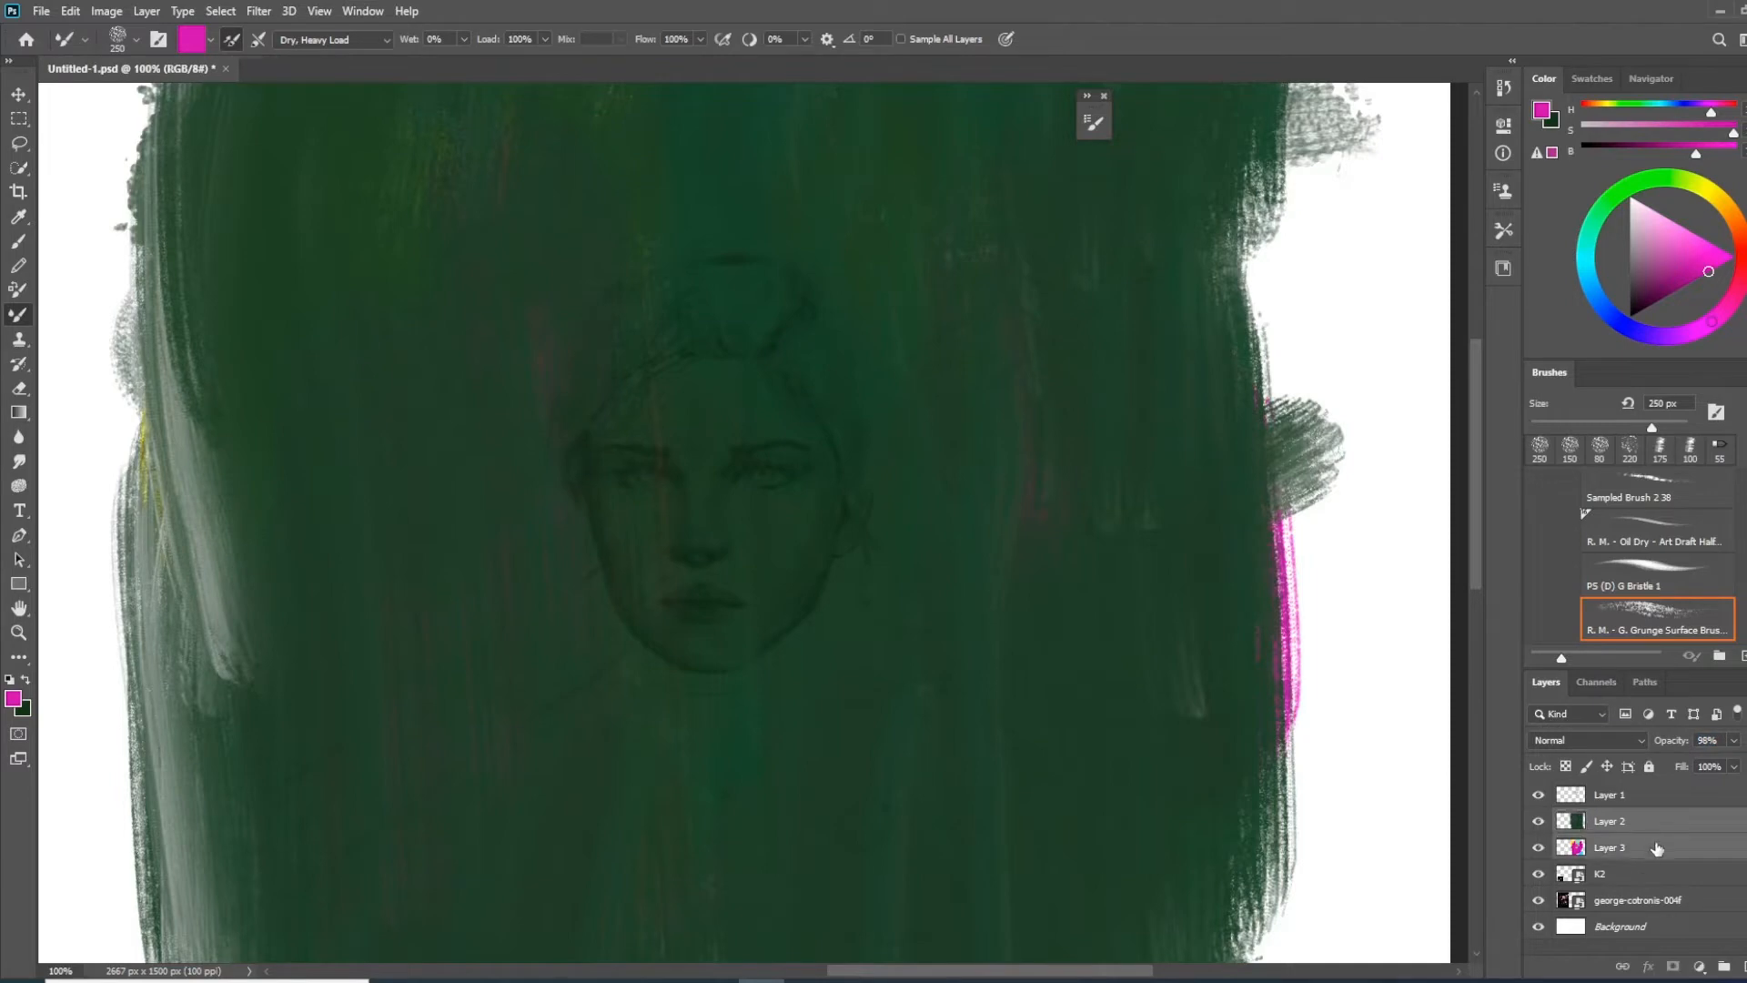
key("ctrl+e")
Blend the merged background's pale streaks and ragged side edges into the green with Mixer Brush strokes
left_click_drag(1003, 723, 1081, 788)
left_click(1137, 391, "alt")
left_click_drag(1314, 531, 1306, 502)
key("ctrl+minus")
left_click_drag(441, 319, 443, 689)
left_click(568, 342, "alt")
left_click_drag(474, 273, 423, 308)
left_click_drag(947, 819, 1023, 551)
mouse_move(1196, 528)
left_mouse_down()
mouse_move(1154, 631)
mouse_move(1185, 310)
mouse_move(1186, 774)
left_mouse_up()
Create a new layer above Layer 2 and set up the Big strokes grain edges brush at 220 px in near-black green
key("ctrl+alt+shift+n")
left_click(19, 219)
left_click(20, 243)
left_click_drag(637, 455, 931, 459)
left_click(1630, 449)
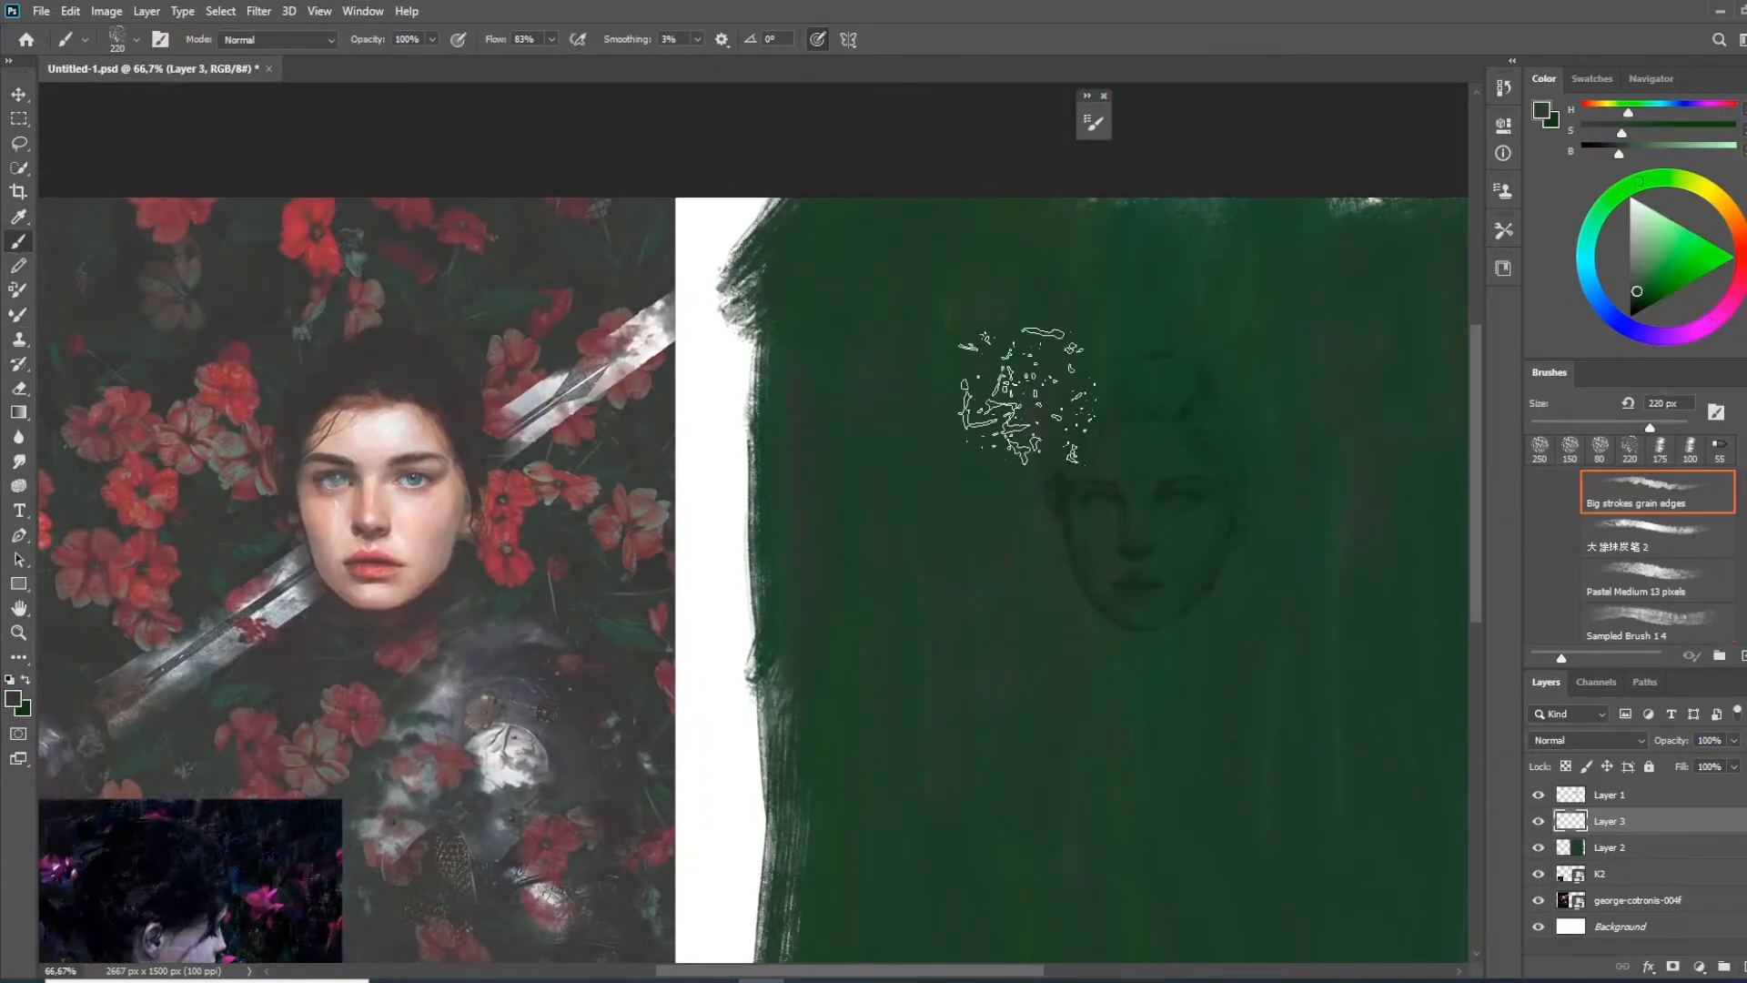
left_click(1640, 311)
mouse_move(947, 330)
left_mouse_down()
mouse_move(1061, 343)
mouse_move(1237, 455)
left_mouse_up()
key("ctrl+z")
Set the brush's blending mode to Overlay and try near-black green strokes around the portrait
left_click_drag(1311, 437, 1310, 379)
mouse_move(1224, 662)
left_mouse_down()
mouse_move(1062, 594)
mouse_move(1082, 672)
left_mouse_up()
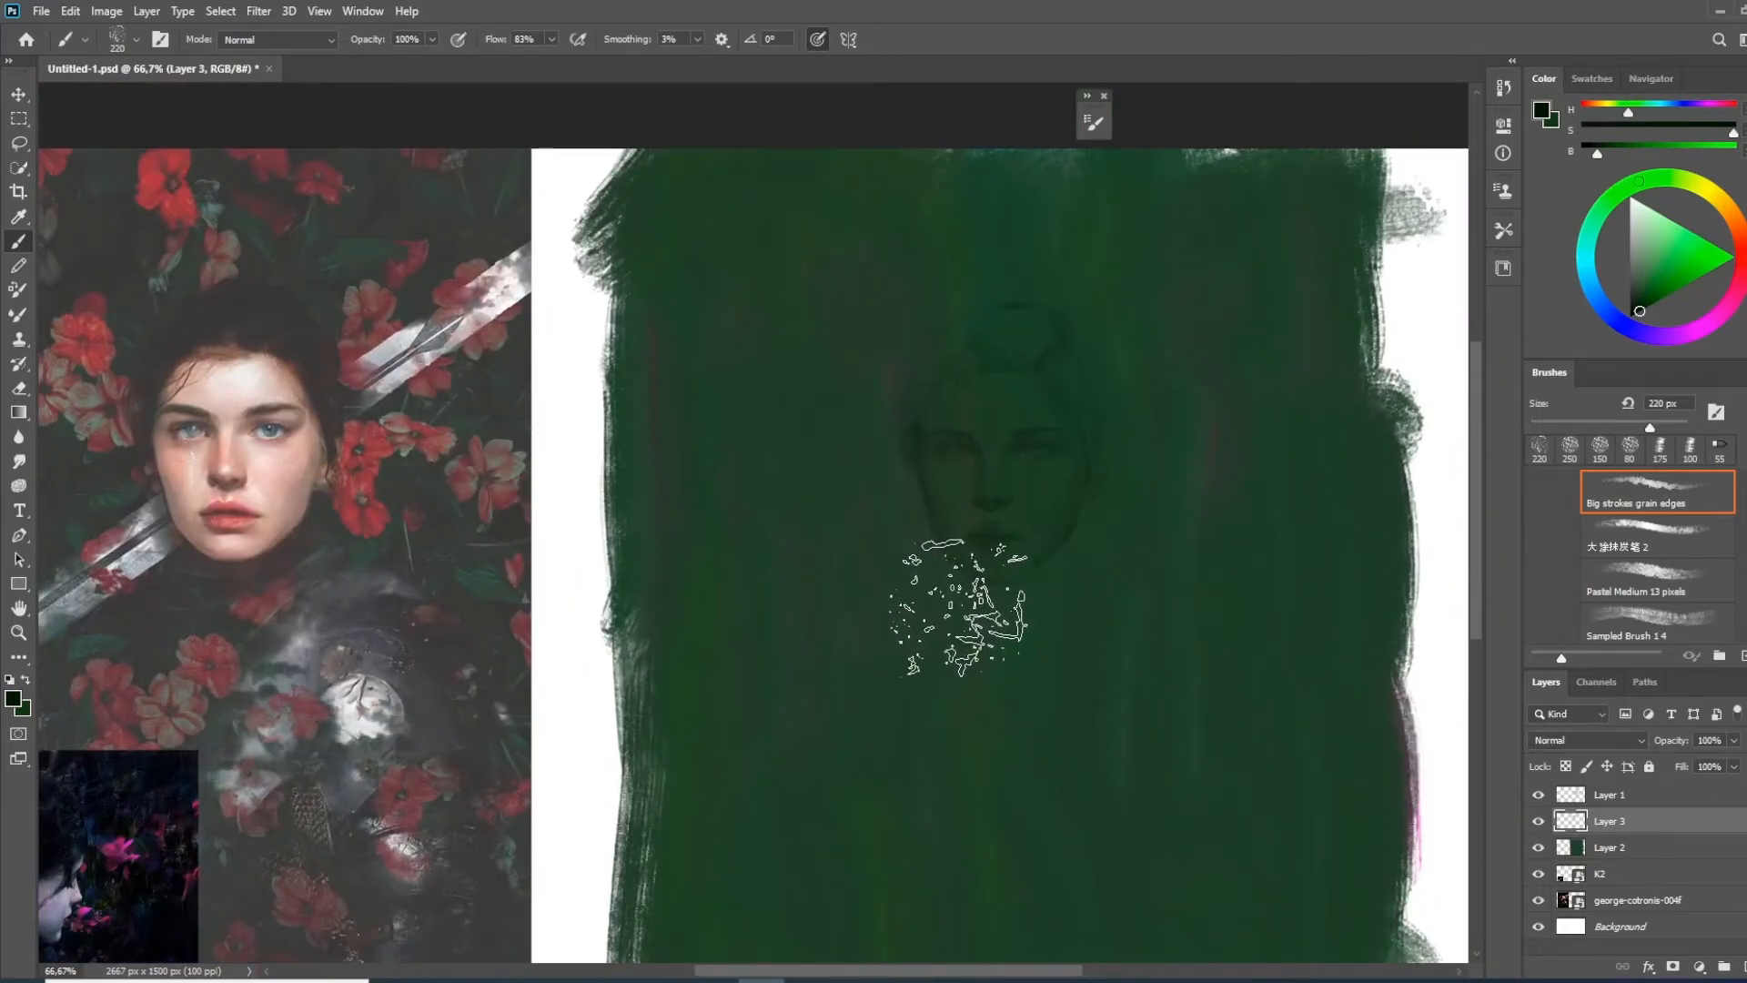
left_click_drag(937, 488, 1002, 472)
left_click(323, 41)
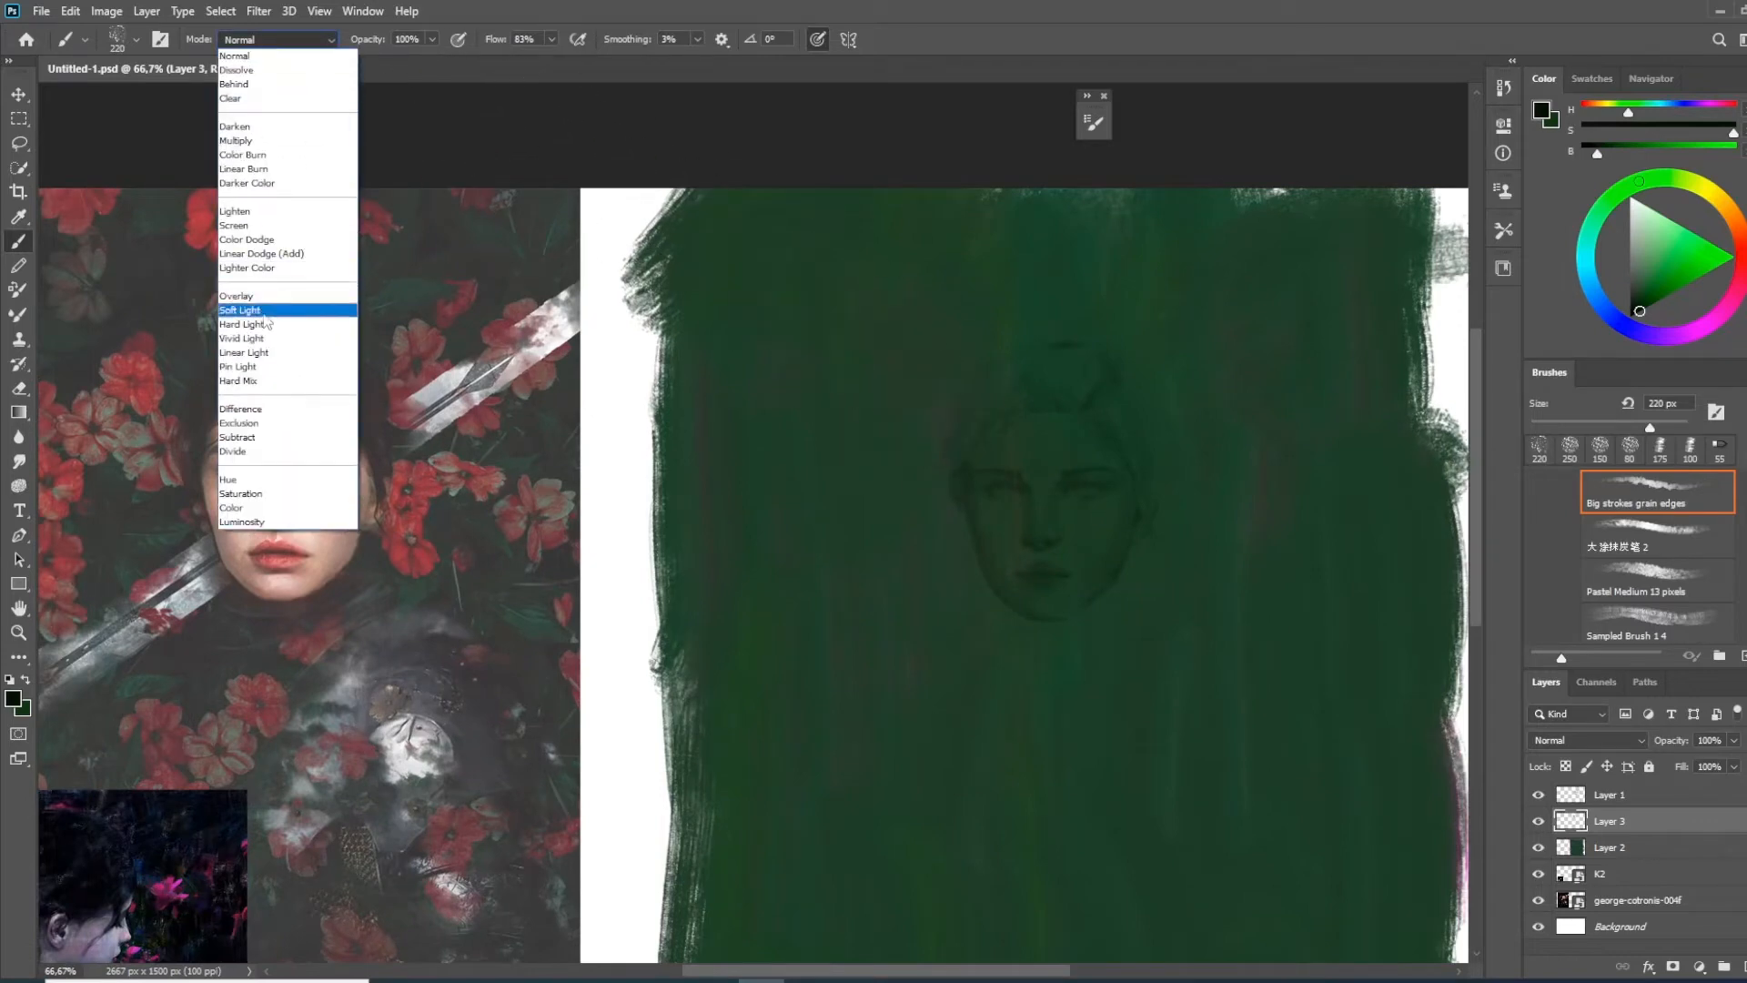
left_click(253, 297)
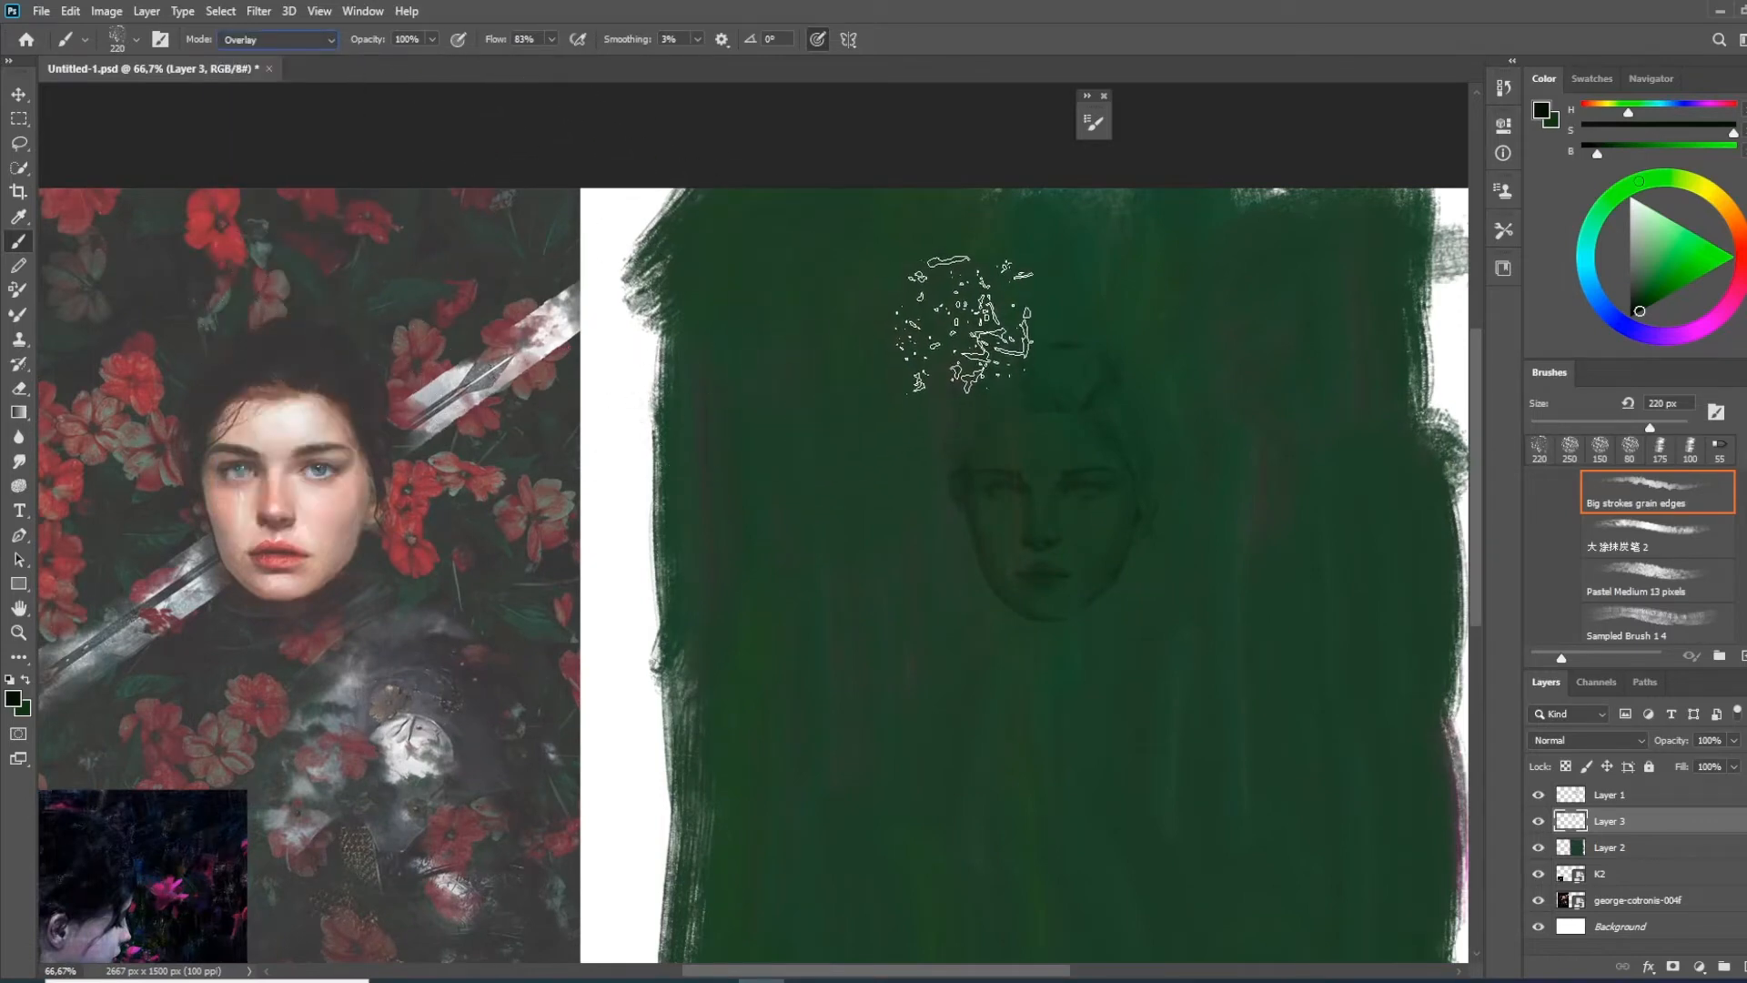
mouse_move(1046, 636)
left_mouse_down()
mouse_move(1005, 441)
mouse_move(1014, 523)
mouse_move(944, 522)
mouse_move(995, 574)
left_mouse_up()
left_click_drag(878, 529, 921, 520)
left_click_drag(951, 586, 966, 526)
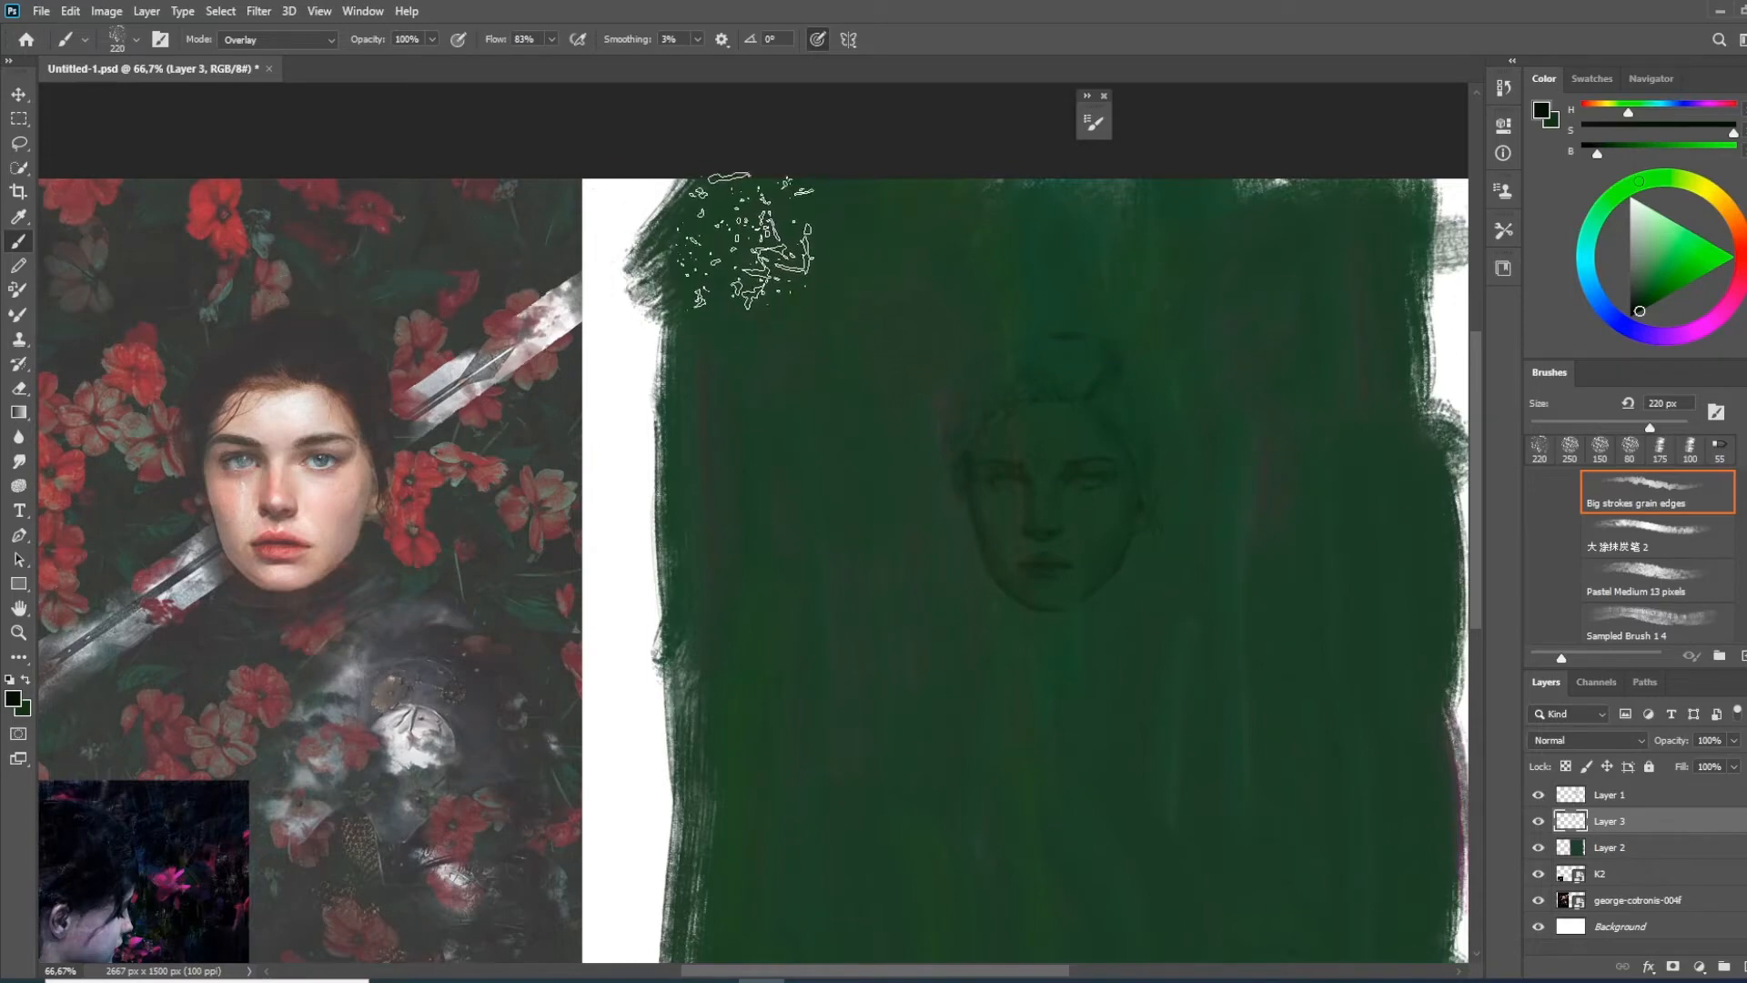
left_click(216, 201, "alt")
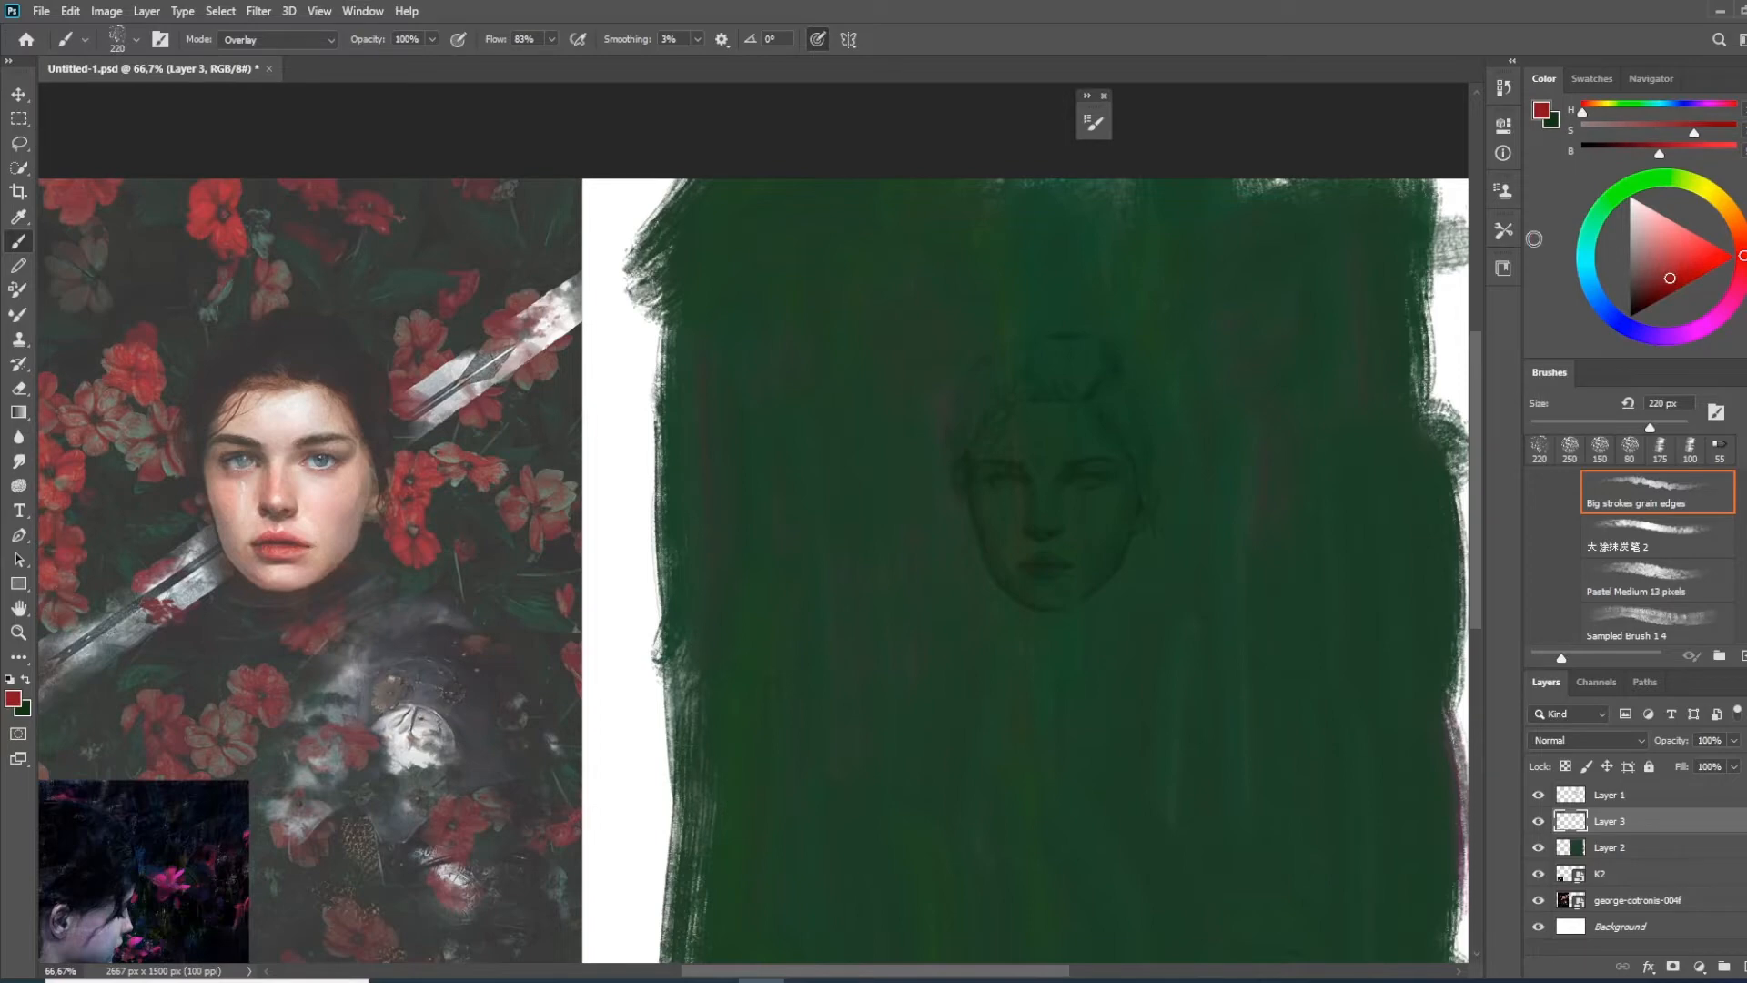
left_click(932, 289)
mouse_move(942, 444)
left_mouse_down()
mouse_move(960, 379)
mouse_move(933, 652)
left_mouse_up()
left_click_drag(930, 296, 901, 692)
left_click_drag(869, 254, 869, 765)
left_click_drag(917, 418, 932, 552)
left_click_drag(1021, 302, 1028, 344)
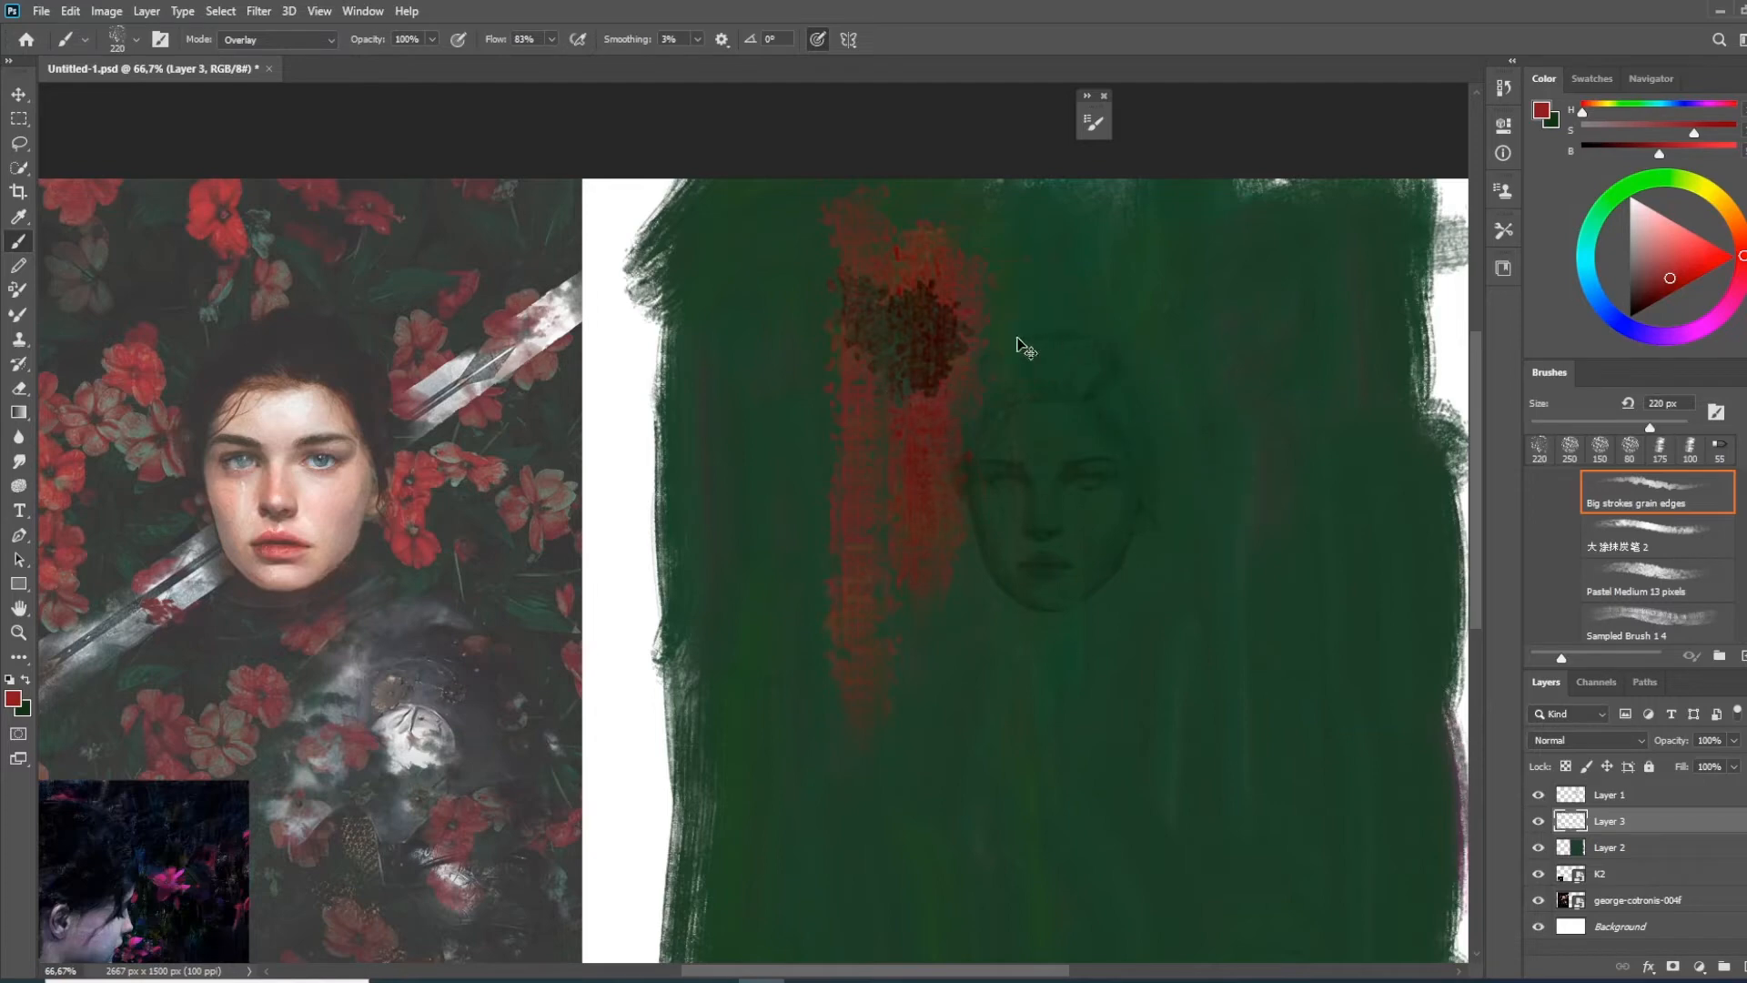
key("ctrl+z")
key("ctrl+z")
key("ctrl+z")
key("ctrl+z")
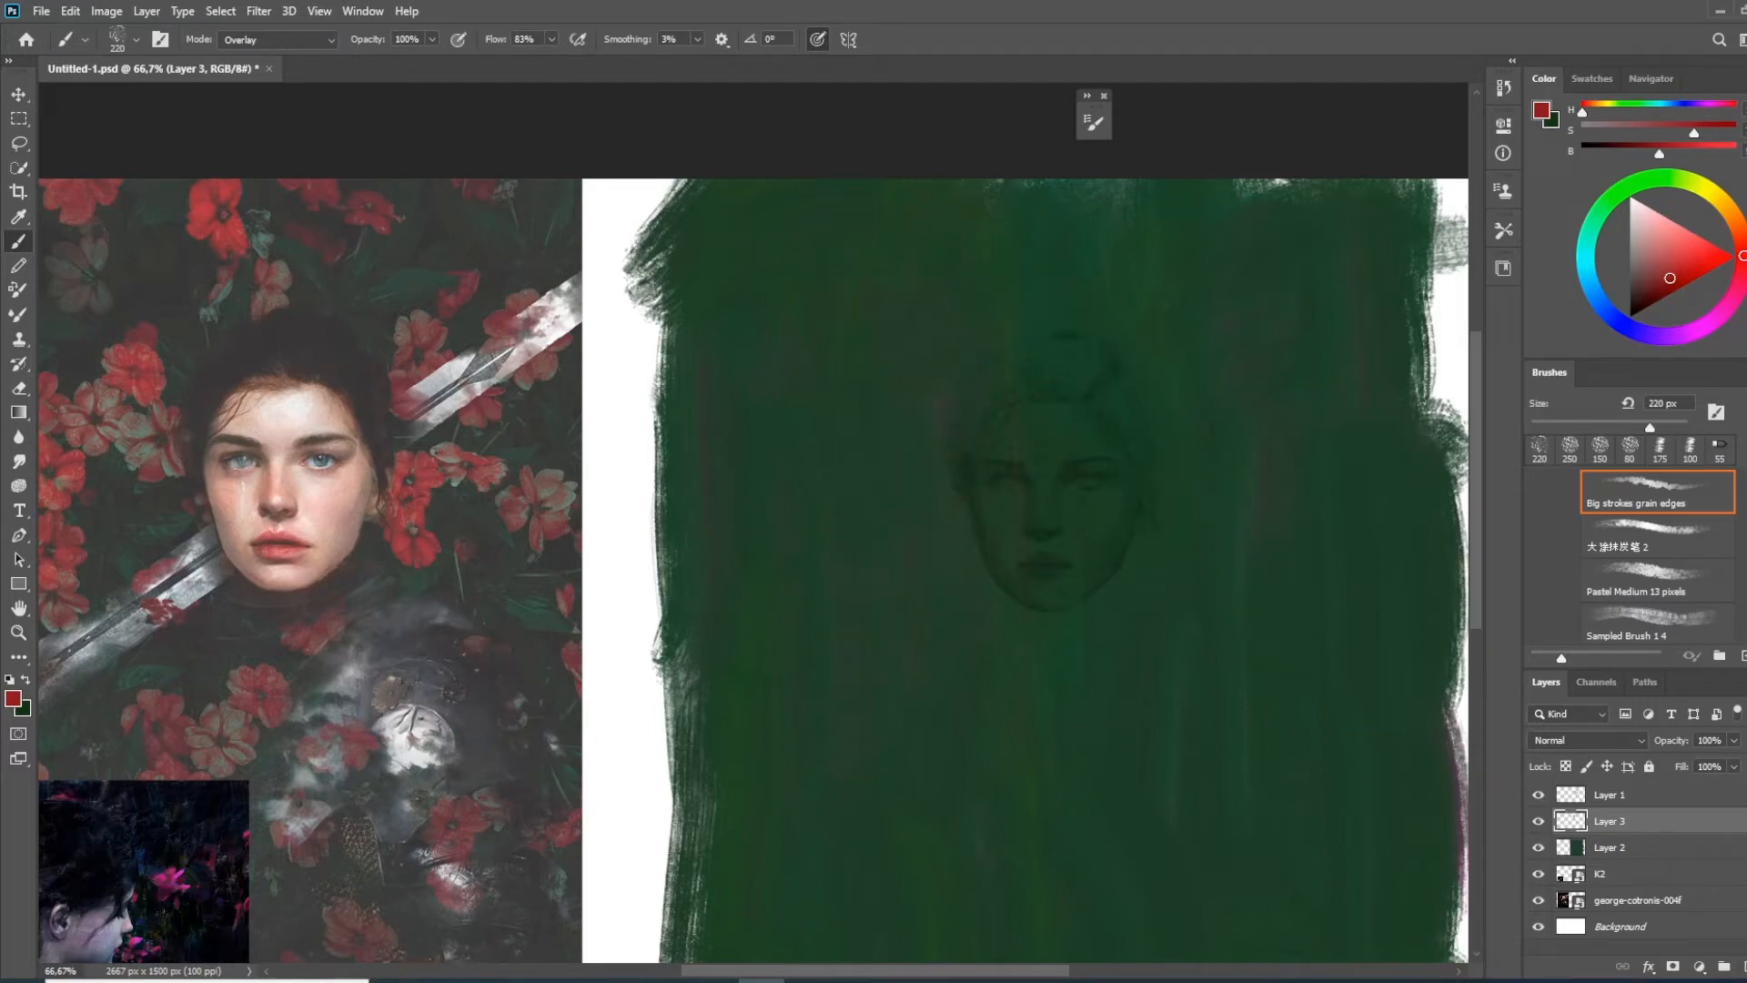
left_click(1746, 966)
left_click(816, 371)
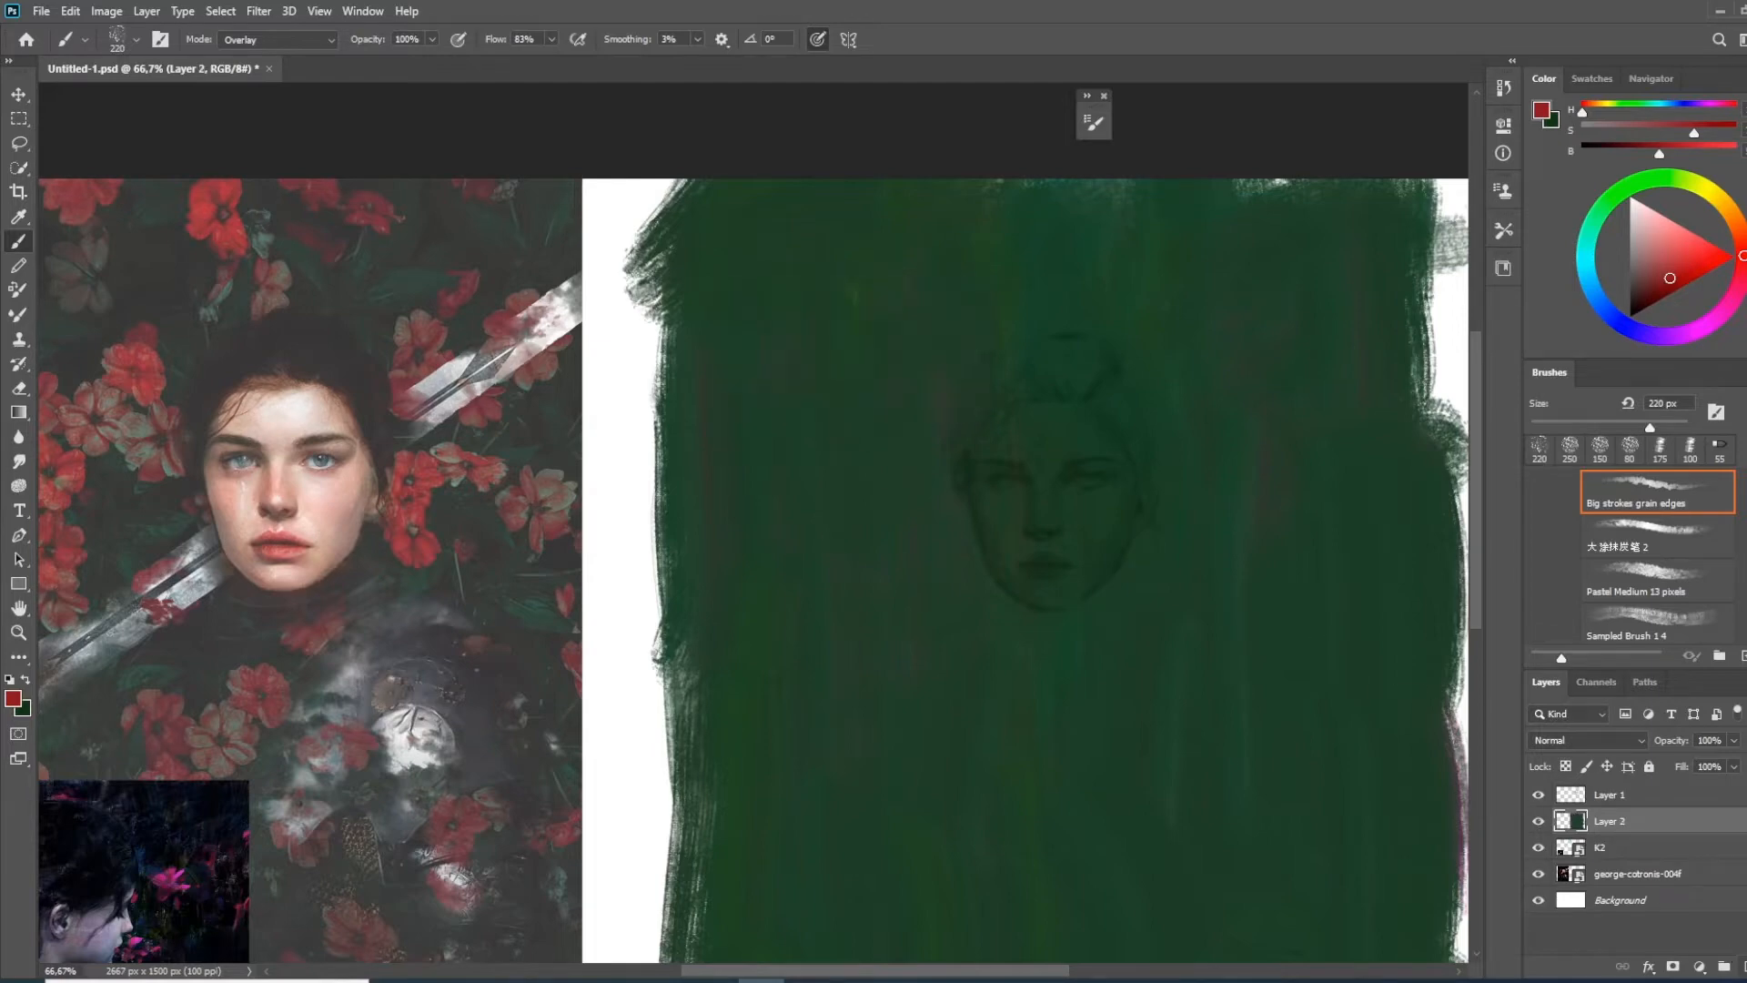
Create a new layer above Layer 2 and paint red Overlay flower patches above and beside the head
left_click(1746, 967)
mouse_move(936, 273)
left_mouse_down()
mouse_move(889, 286)
mouse_move(953, 328)
mouse_move(1091, 309)
mouse_move(1154, 378)
mouse_move(1271, 331)
mouse_move(1179, 298)
mouse_move(1227, 516)
mouse_move(1205, 336)
mouse_move(1244, 378)
left_mouse_up()
left_click_drag(1250, 552, 1210, 509)
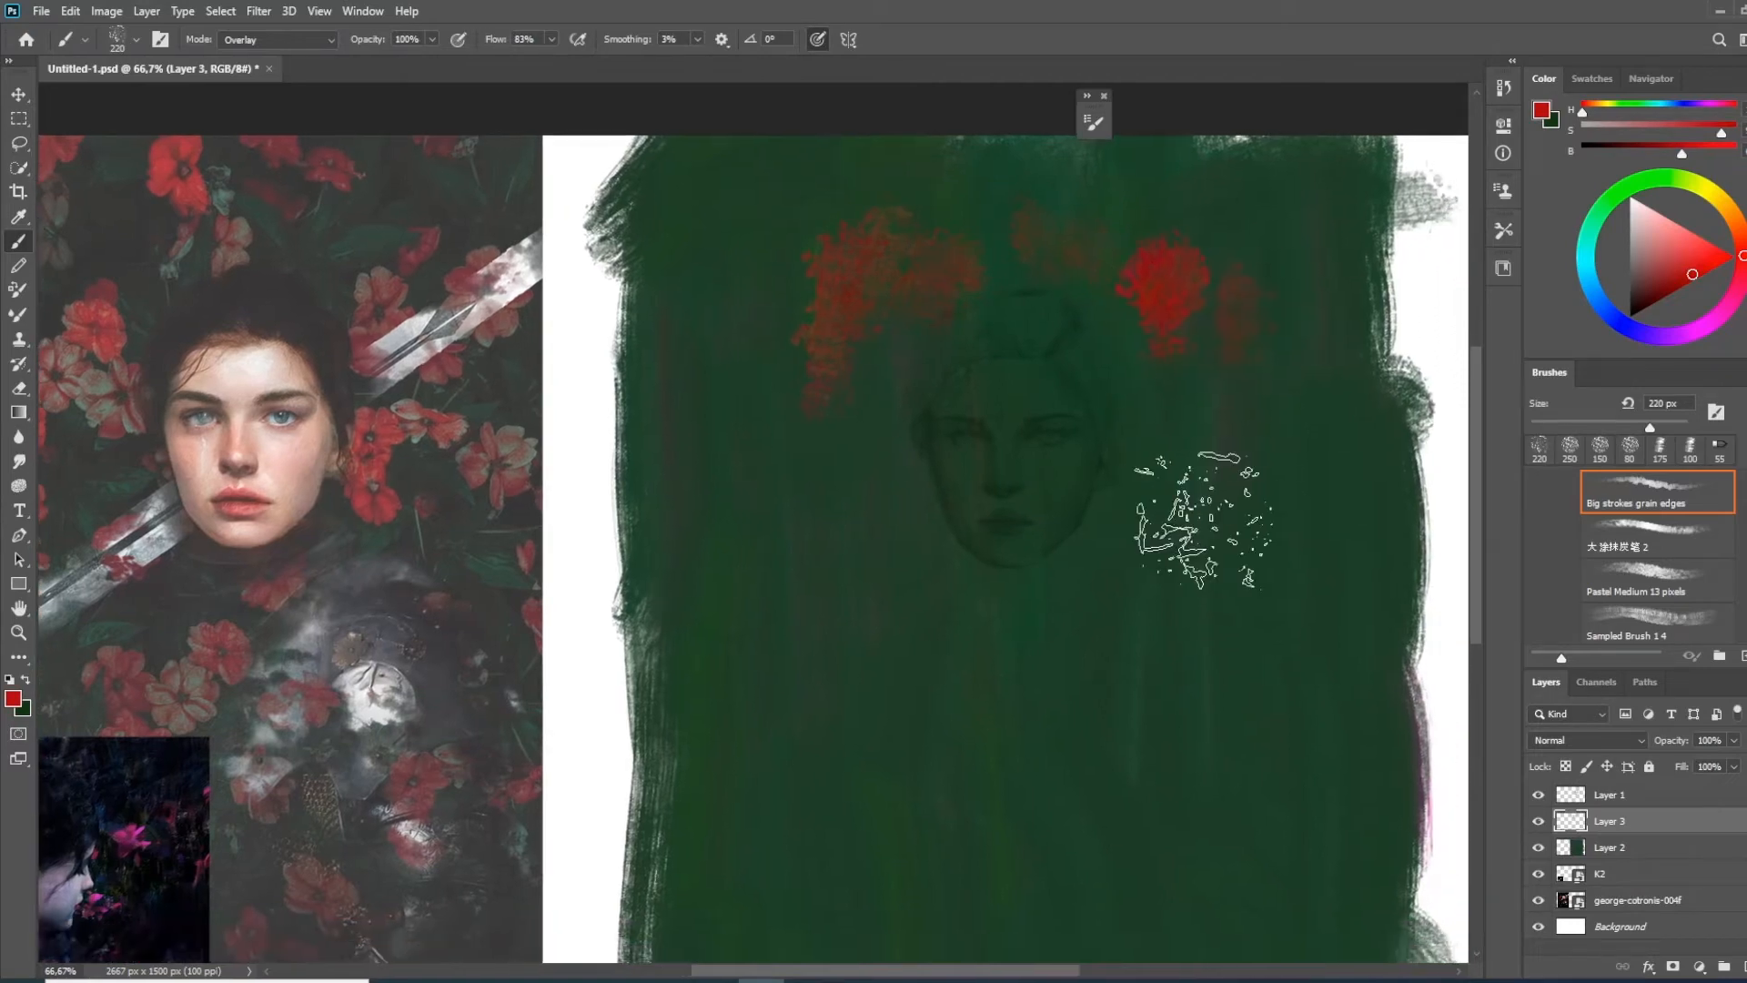
key("ctrl+minus")
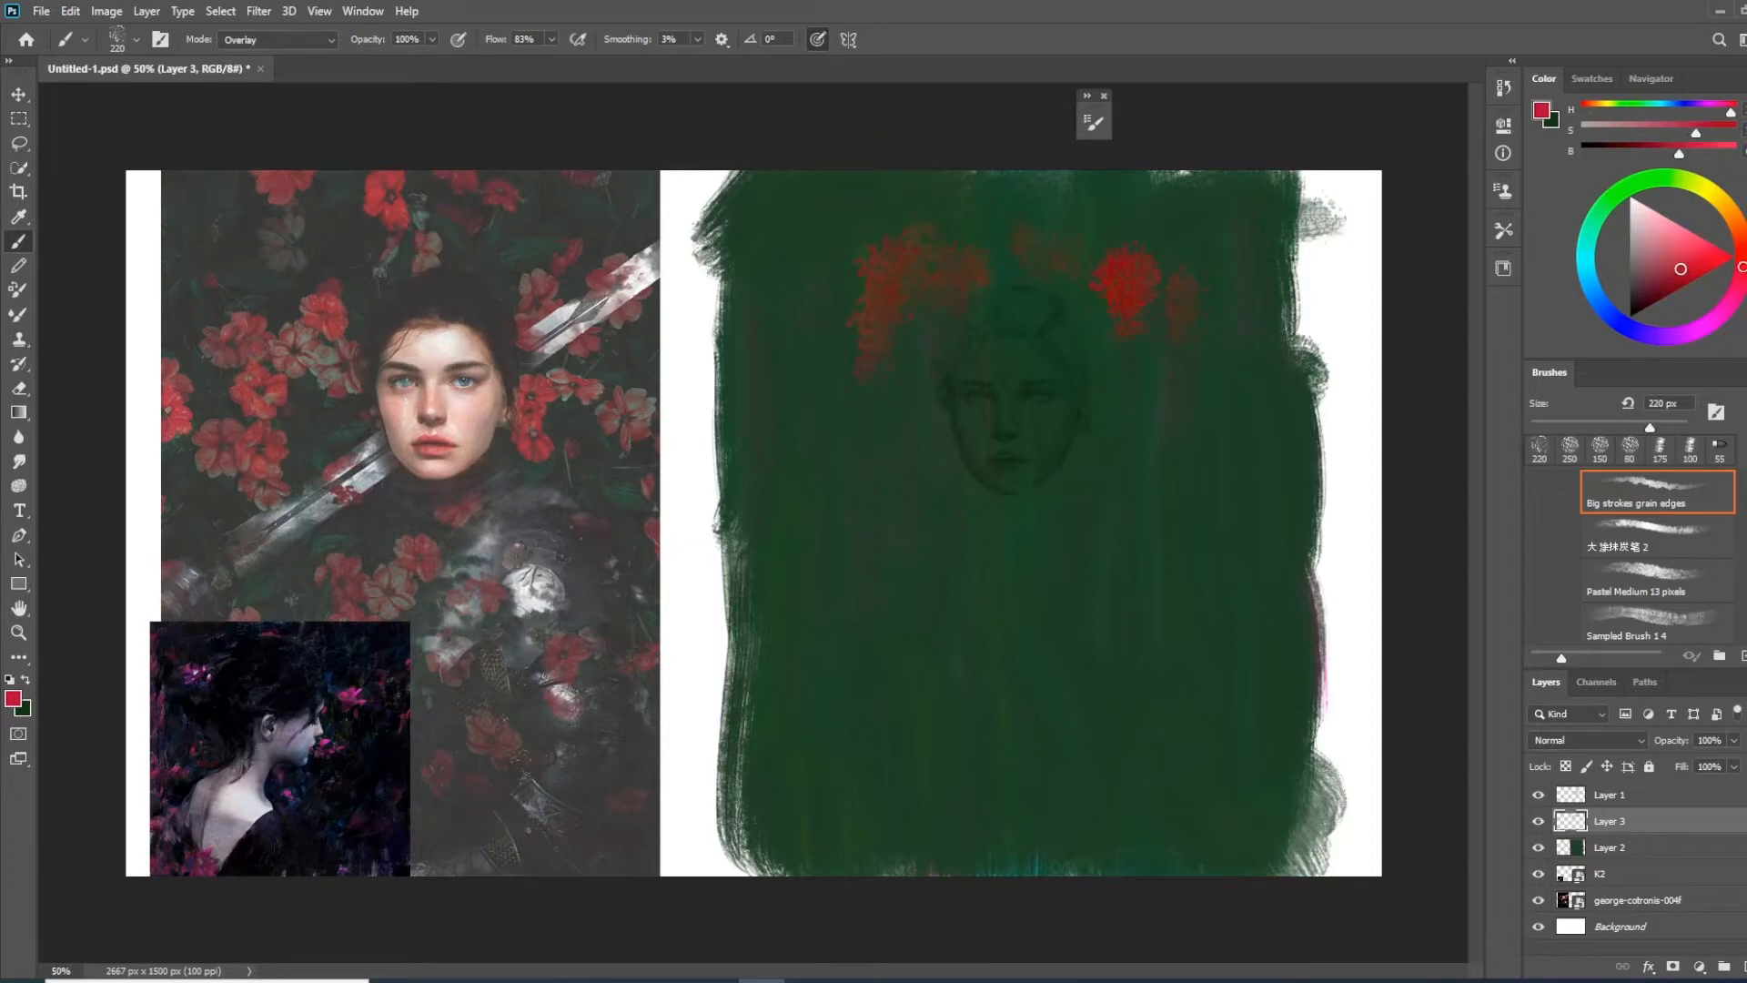
Paint scattered red and crimson flower patches on both sides of the head and across the lower background on Layer 3
left_click_drag(1183, 577, 1174, 682)
left_click(1678, 278)
left_click_drag(1201, 619, 1128, 630)
left_click_drag(970, 574, 910, 574)
left_click_drag(888, 482, 819, 501)
left_click_drag(1037, 601, 1001, 714)
left_click_drag(869, 697, 897, 800)
mouse_move(842, 641)
left_mouse_down()
mouse_move(854, 619)
mouse_move(839, 642)
left_mouse_up()
left_click_drag(1028, 755, 1030, 792)
left_click_drag(1221, 396, 1233, 441)
left_click_drag(1146, 410, 1170, 500)
left_click_drag(1142, 196, 1187, 195)
left_click_drag(1231, 523, 1251, 587)
left_click_drag(1201, 791, 1106, 787)
left_click_drag(1151, 637, 1265, 772)
Paint a pale orange skin tone over the whole face on Layer 3 with the 250 px brush
left_click(1694, 247)
left_click(1734, 218)
mouse_move(972, 373)
left_mouse_down()
mouse_move(992, 469)
mouse_move(1015, 468)
left_mouse_up()
key("ctrl+z")
key("ctrl+z")
left_click(1664, 245)
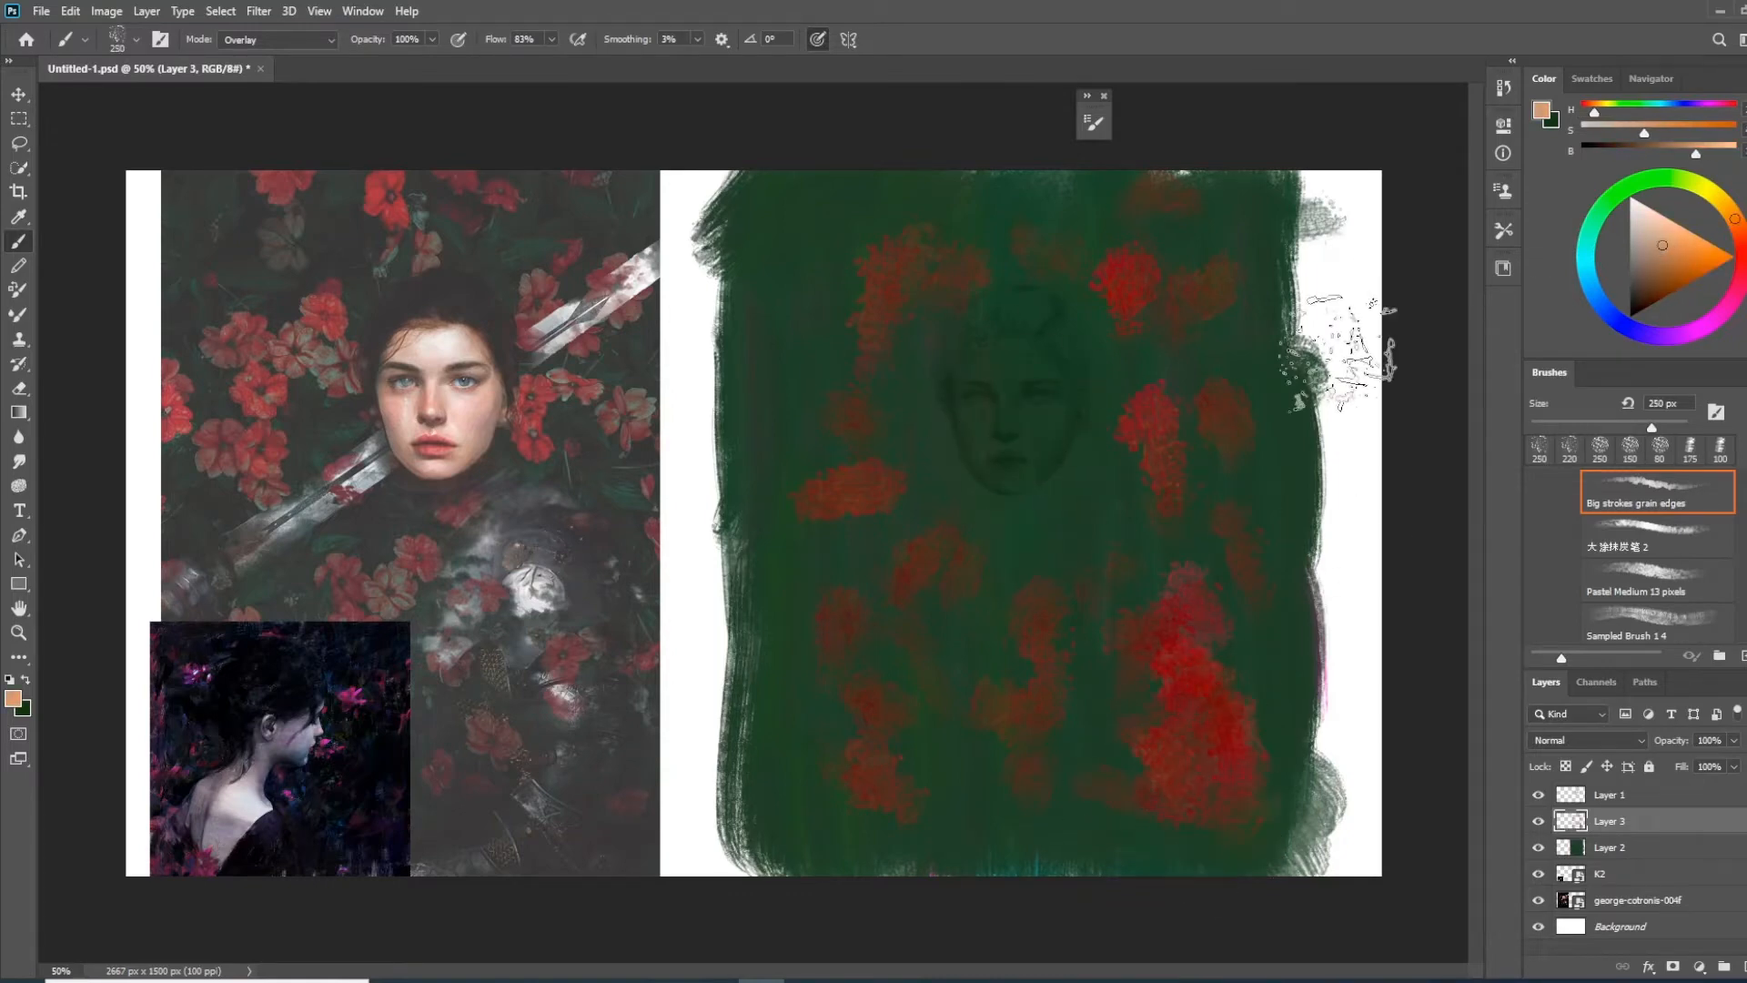
mouse_move(965, 382)
left_mouse_down()
mouse_move(983, 370)
mouse_move(1037, 510)
mouse_move(1083, 473)
left_mouse_up()
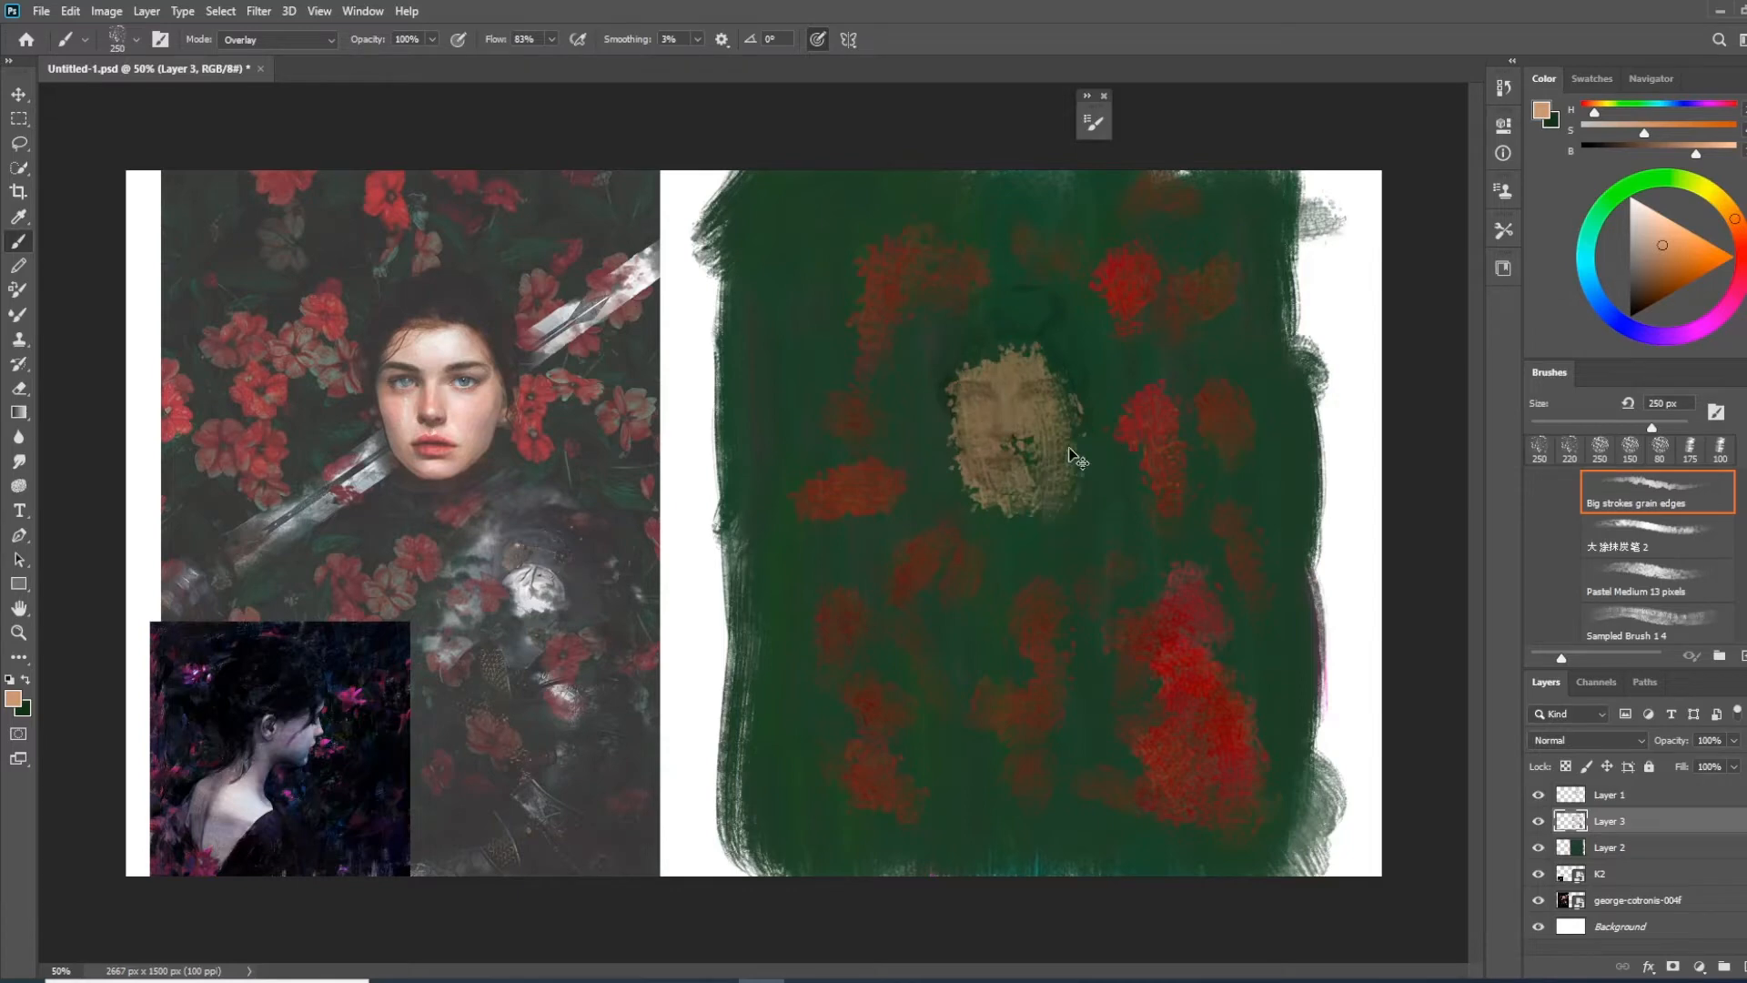
key("ctrl+z")
mouse_move(980, 382)
left_mouse_down()
mouse_move(1003, 476)
mouse_move(1050, 390)
mouse_move(1025, 370)
mouse_move(1002, 390)
mouse_move(1006, 461)
mouse_move(1022, 379)
mouse_move(1004, 368)
mouse_move(1033, 362)
left_mouse_up()
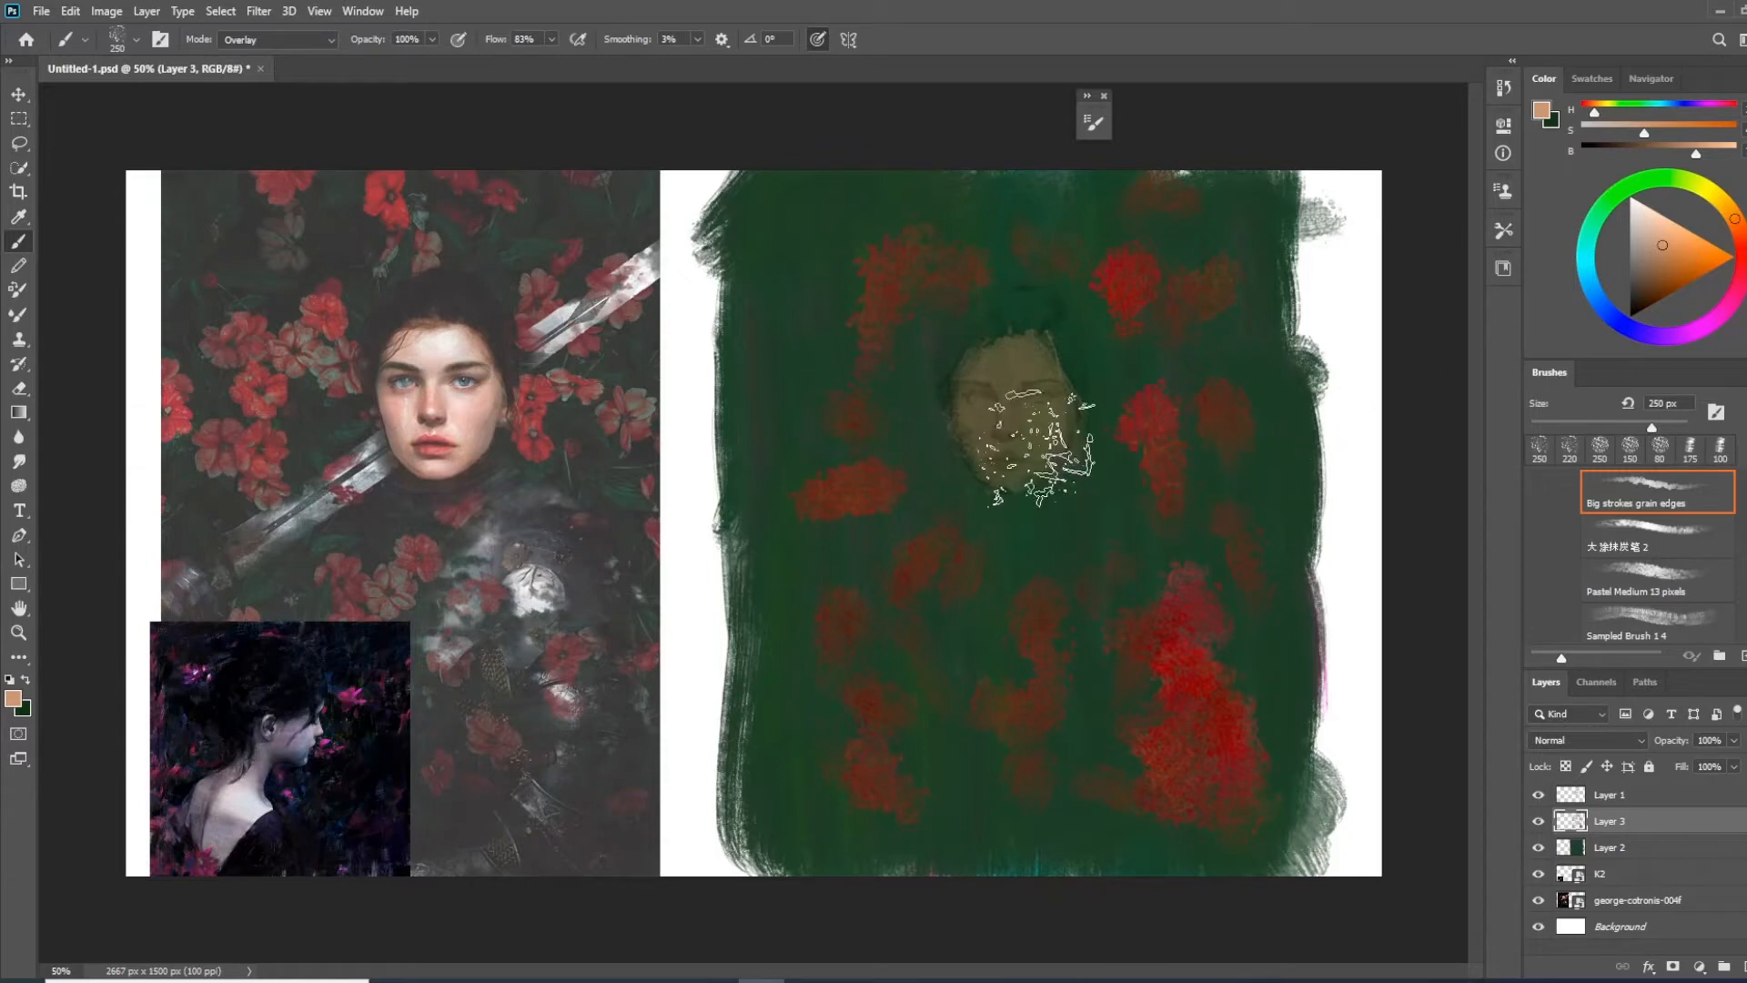
Shift the brush colour to salmon red and glaze it over the face to warm the skin tone
left_click_drag(1726, 253, 1742, 244)
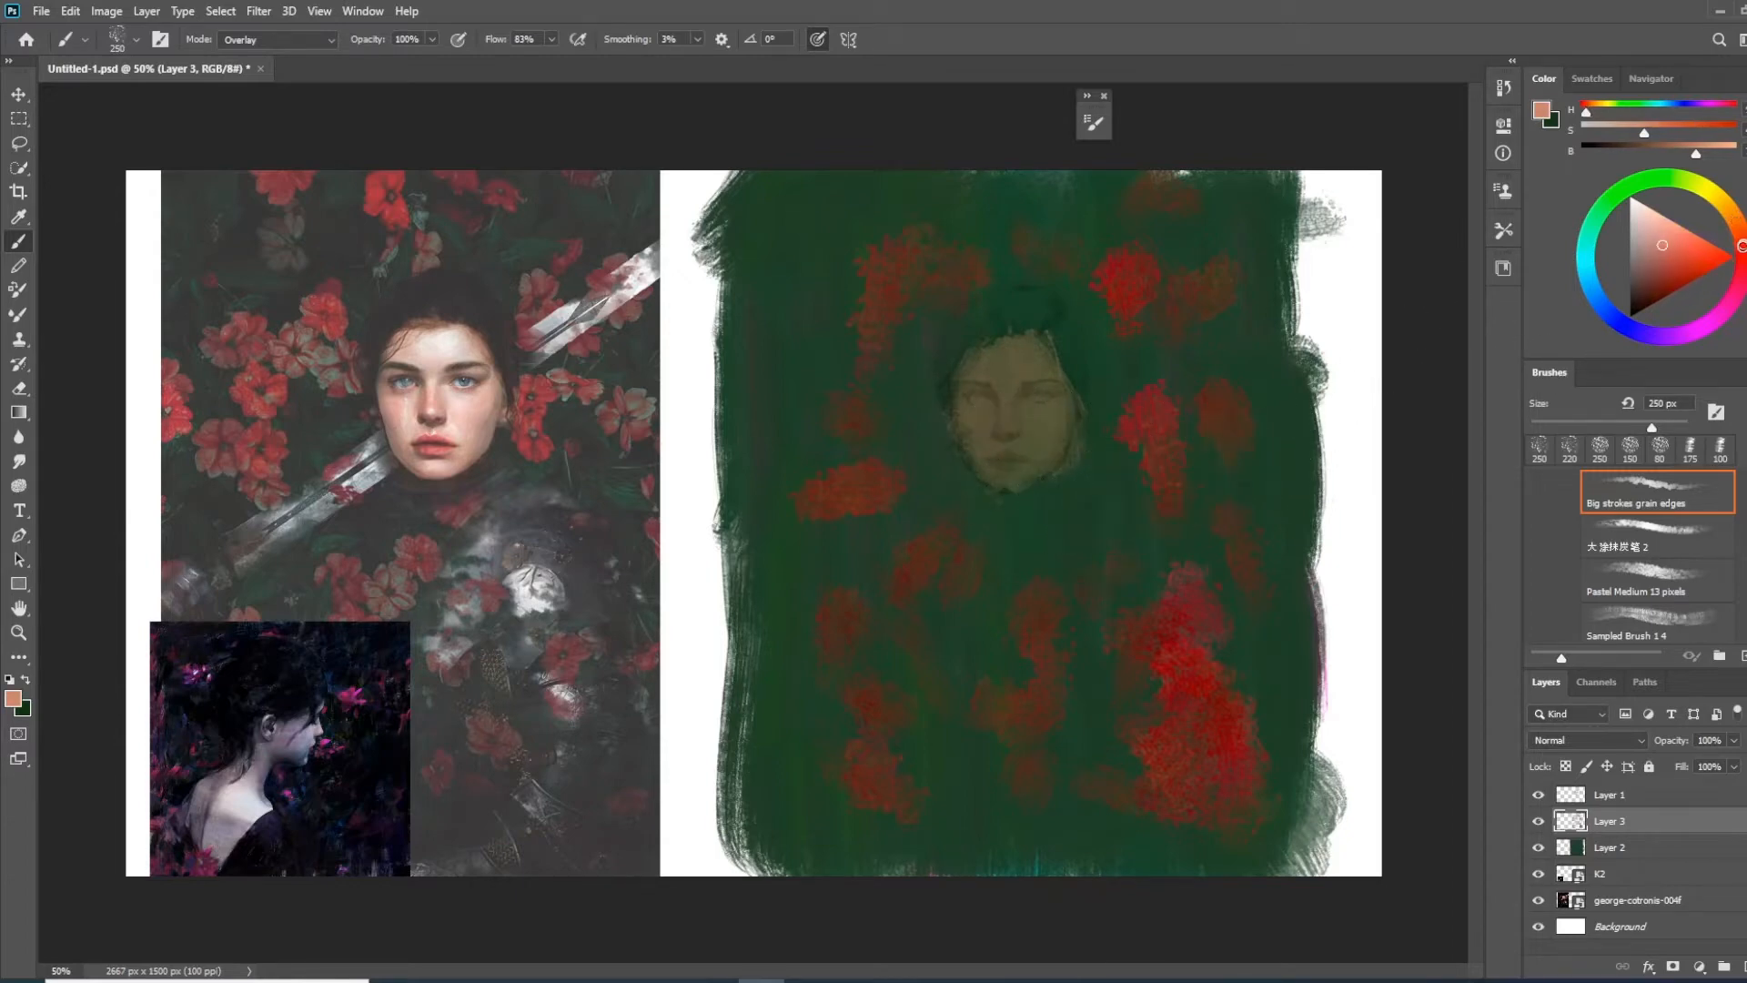
left_click_drag(1022, 419, 1067, 435)
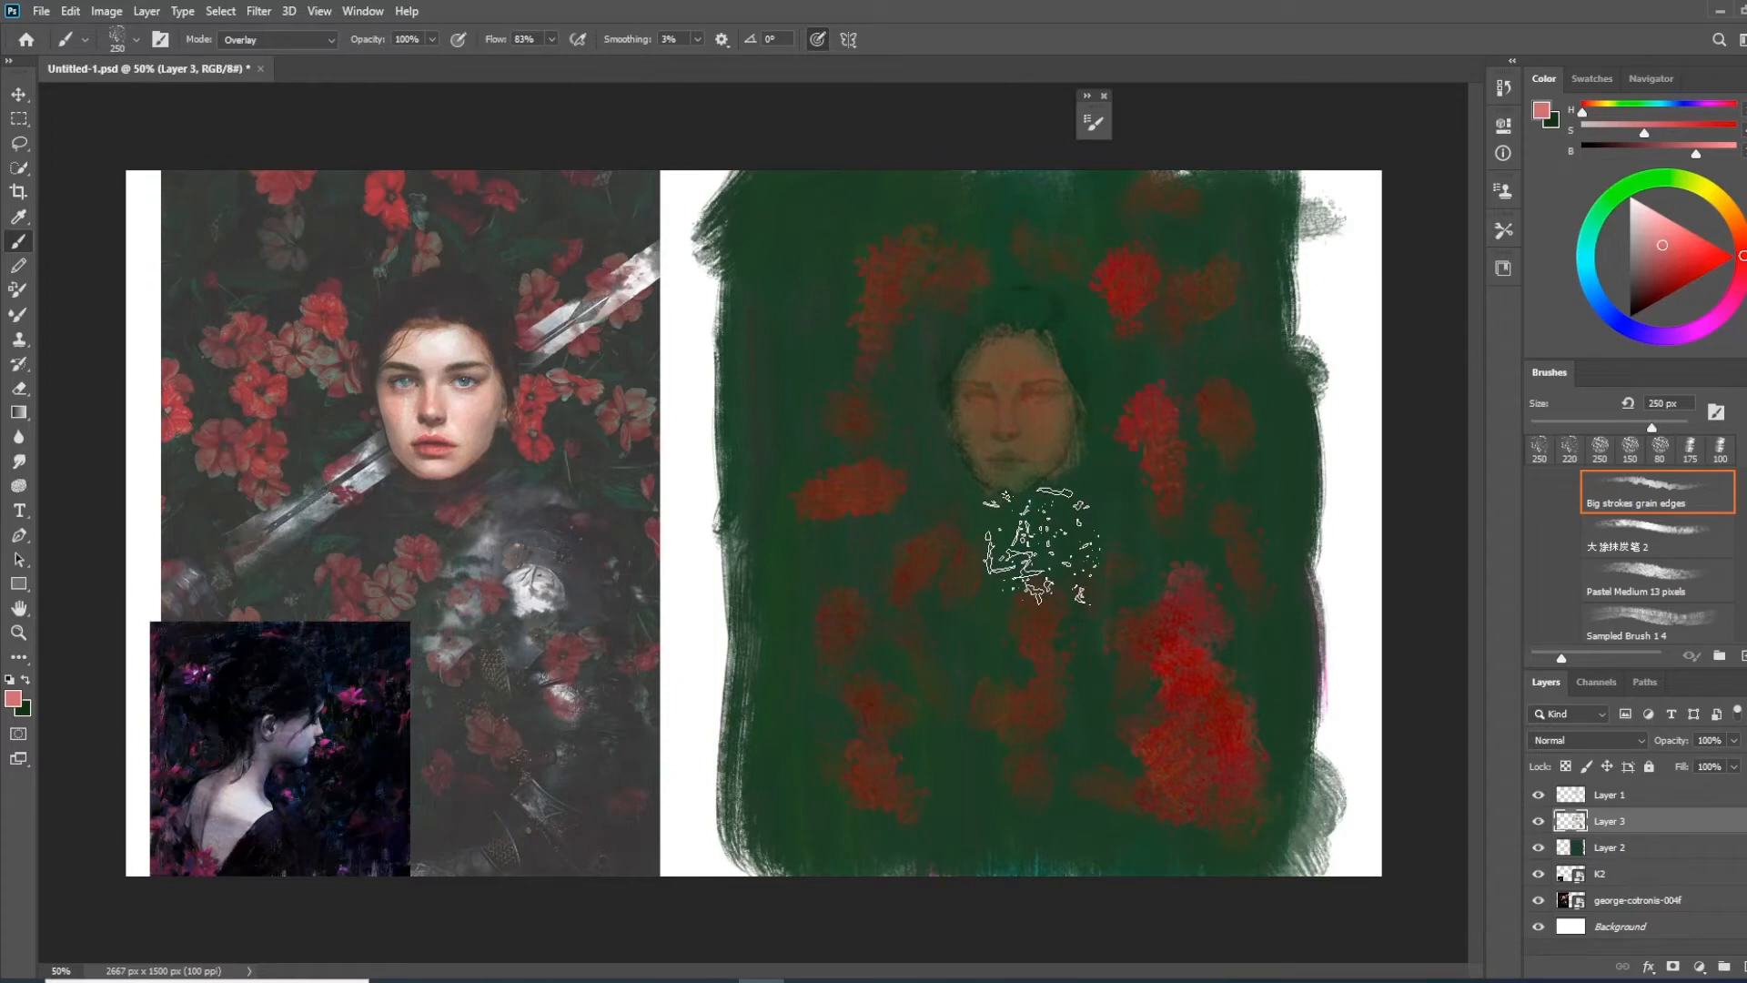
key("ctrl+plus")
key("ctrl+plus")
key("ctrl+plus")
left_click_drag(1042, 546, 706, 473)
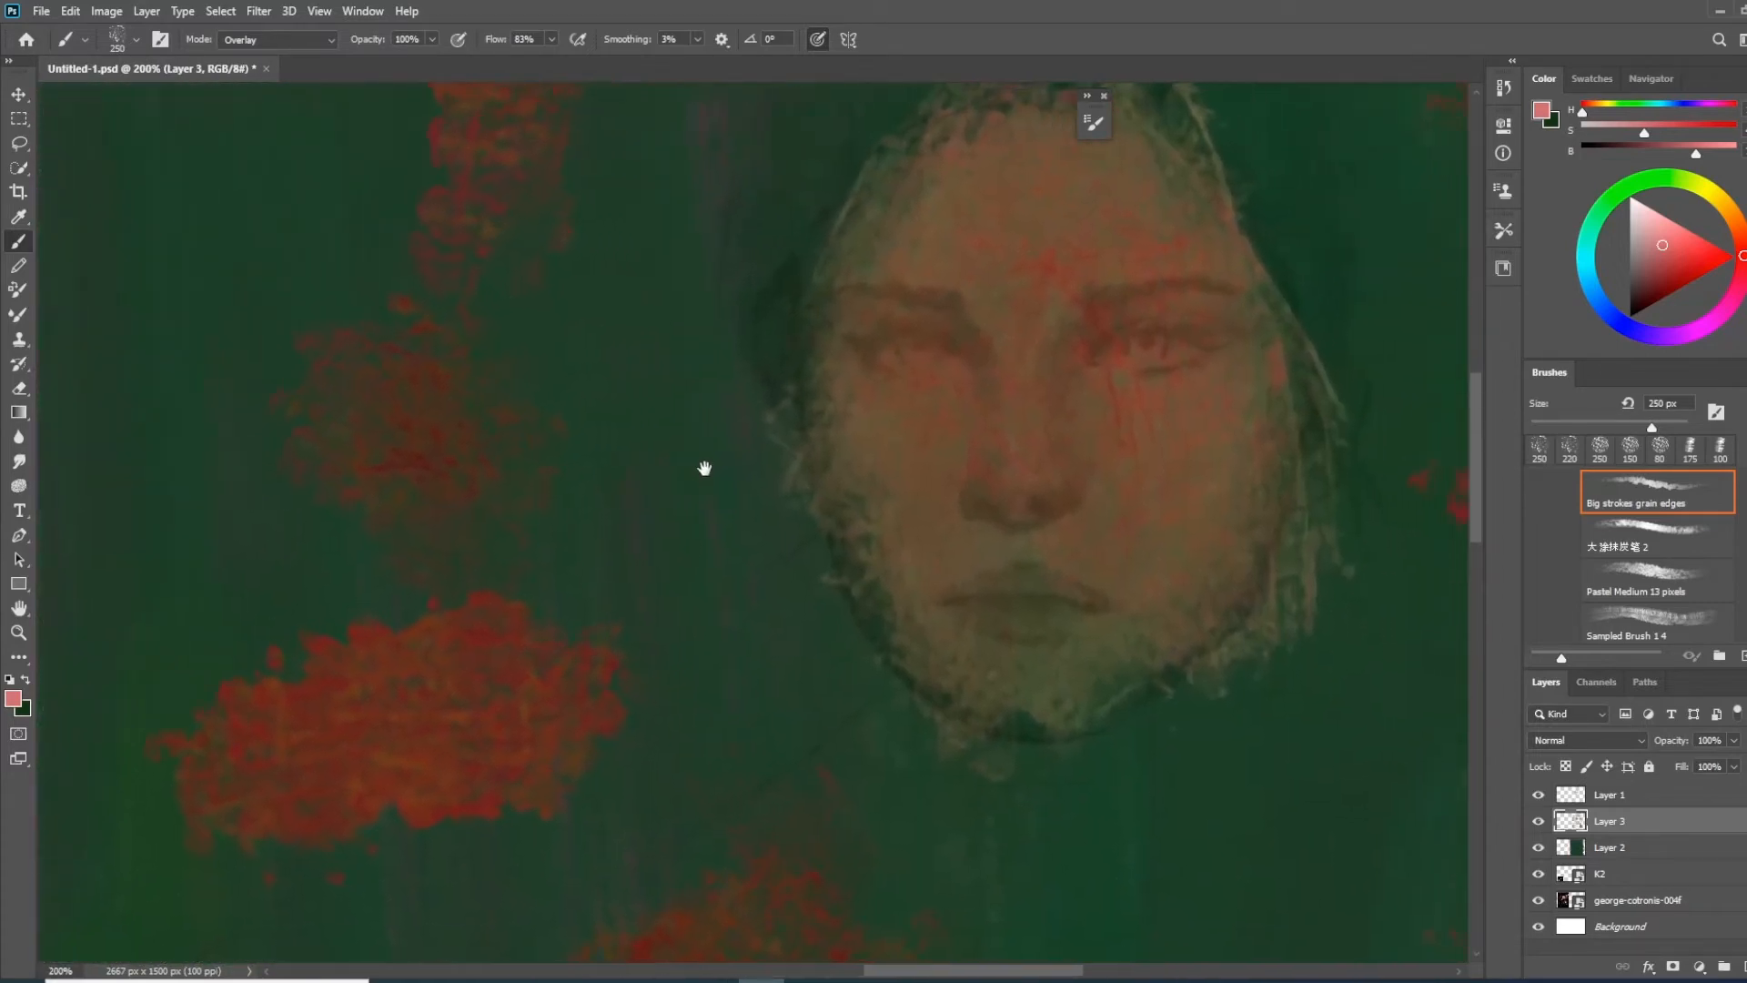
key("ctrl+minus")
key("ctrl+minus")
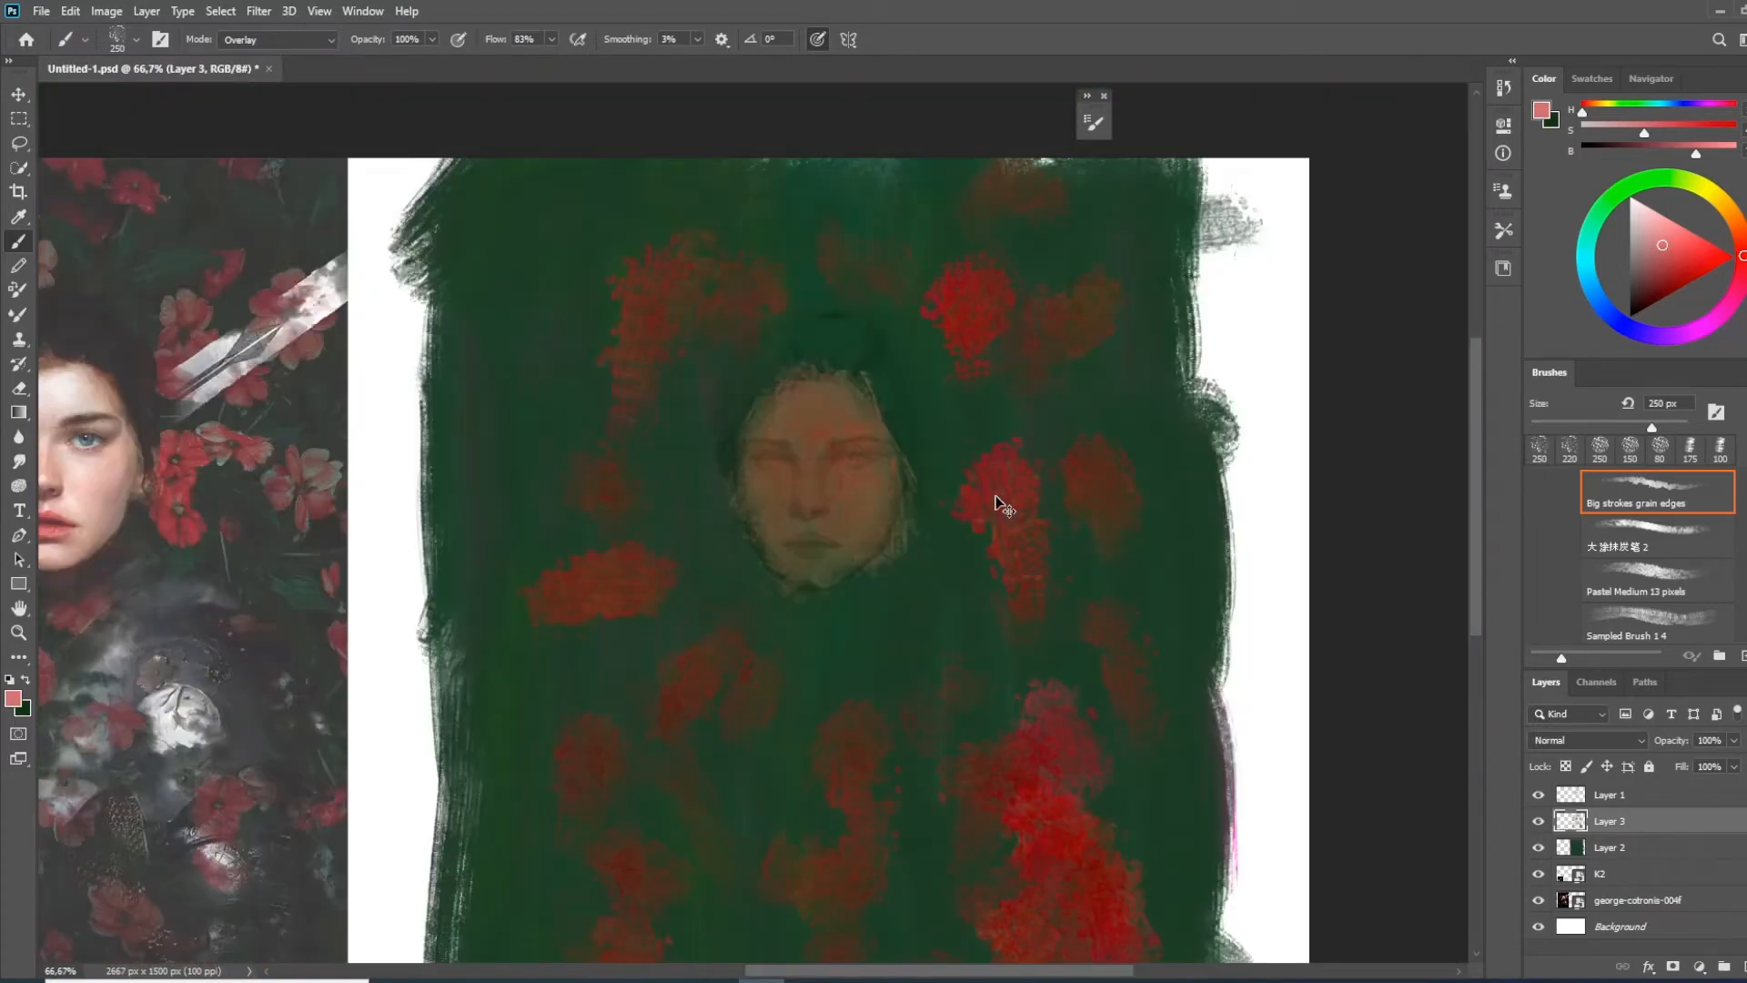
key("ctrl+minus")
mouse_move(976, 418)
left_mouse_down()
mouse_move(1027, 446)
mouse_move(1022, 428)
left_mouse_up()
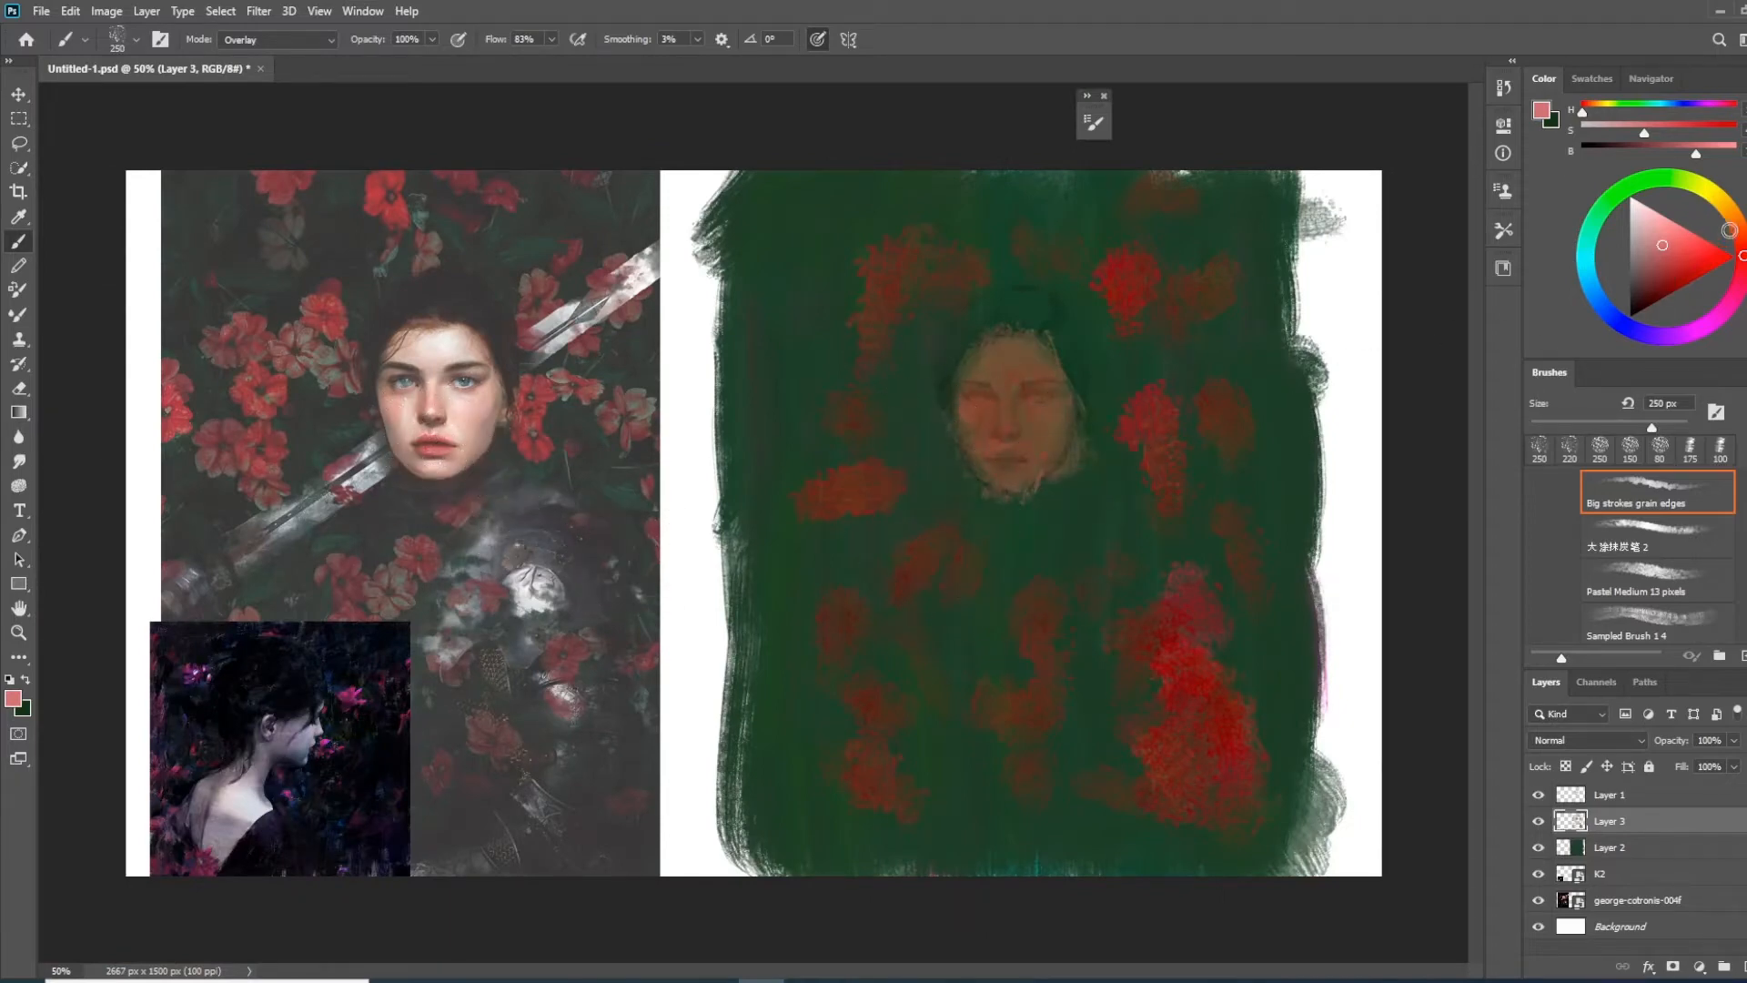
left_click(1721, 219)
mouse_move(964, 468)
left_mouse_down()
mouse_move(1006, 476)
mouse_move(1041, 401)
mouse_move(1034, 507)
mouse_move(1072, 467)
mouse_move(1053, 473)
left_mouse_up()
key("ctrl+z")
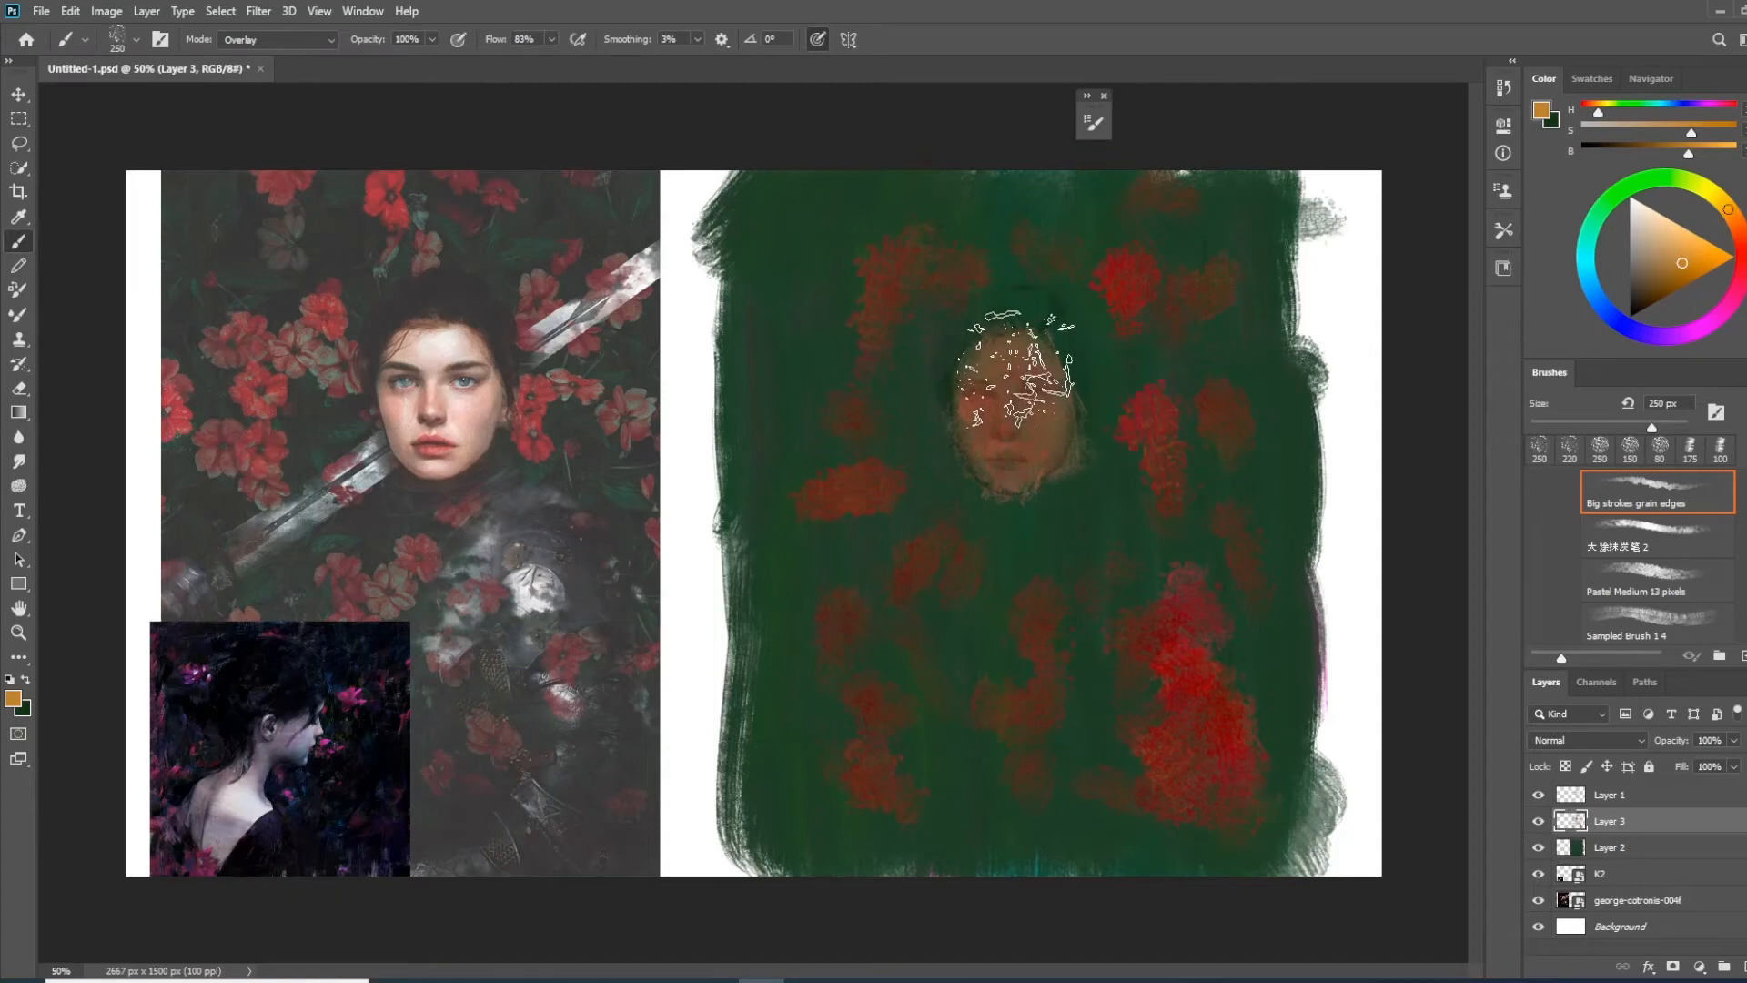
left_click_drag(1706, 259, 1710, 263)
left_click_drag(1031, 415, 1036, 380)
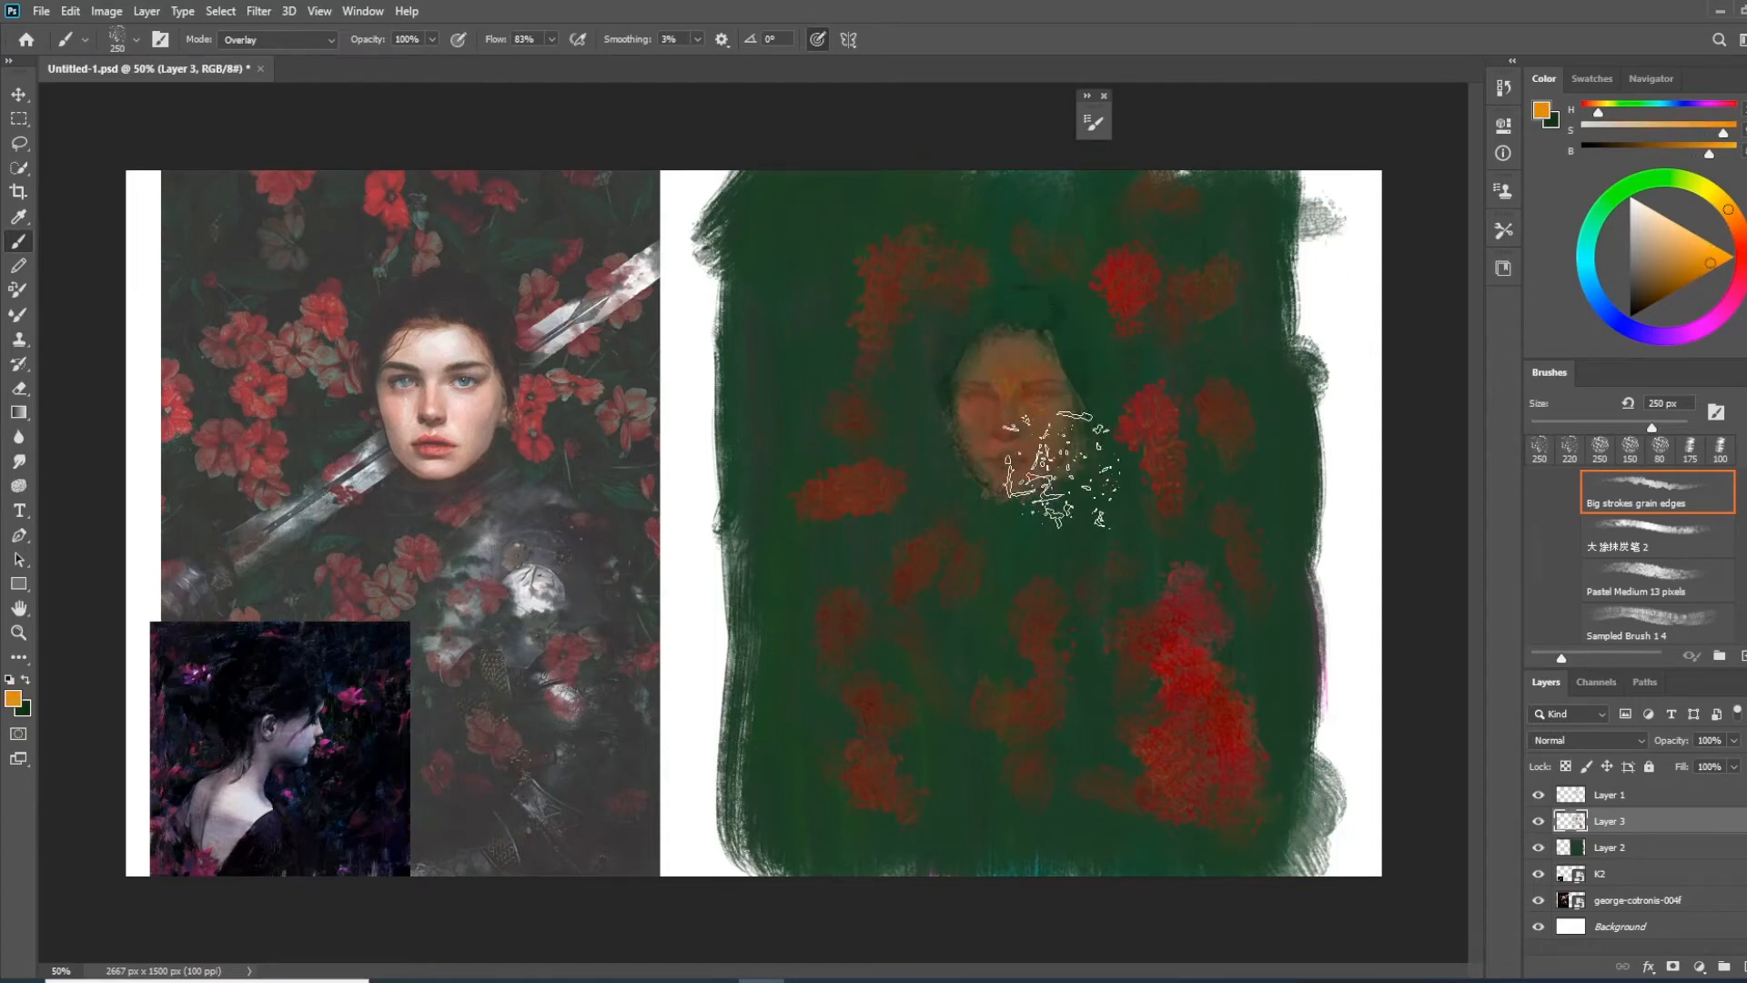
key("ctrl+z")
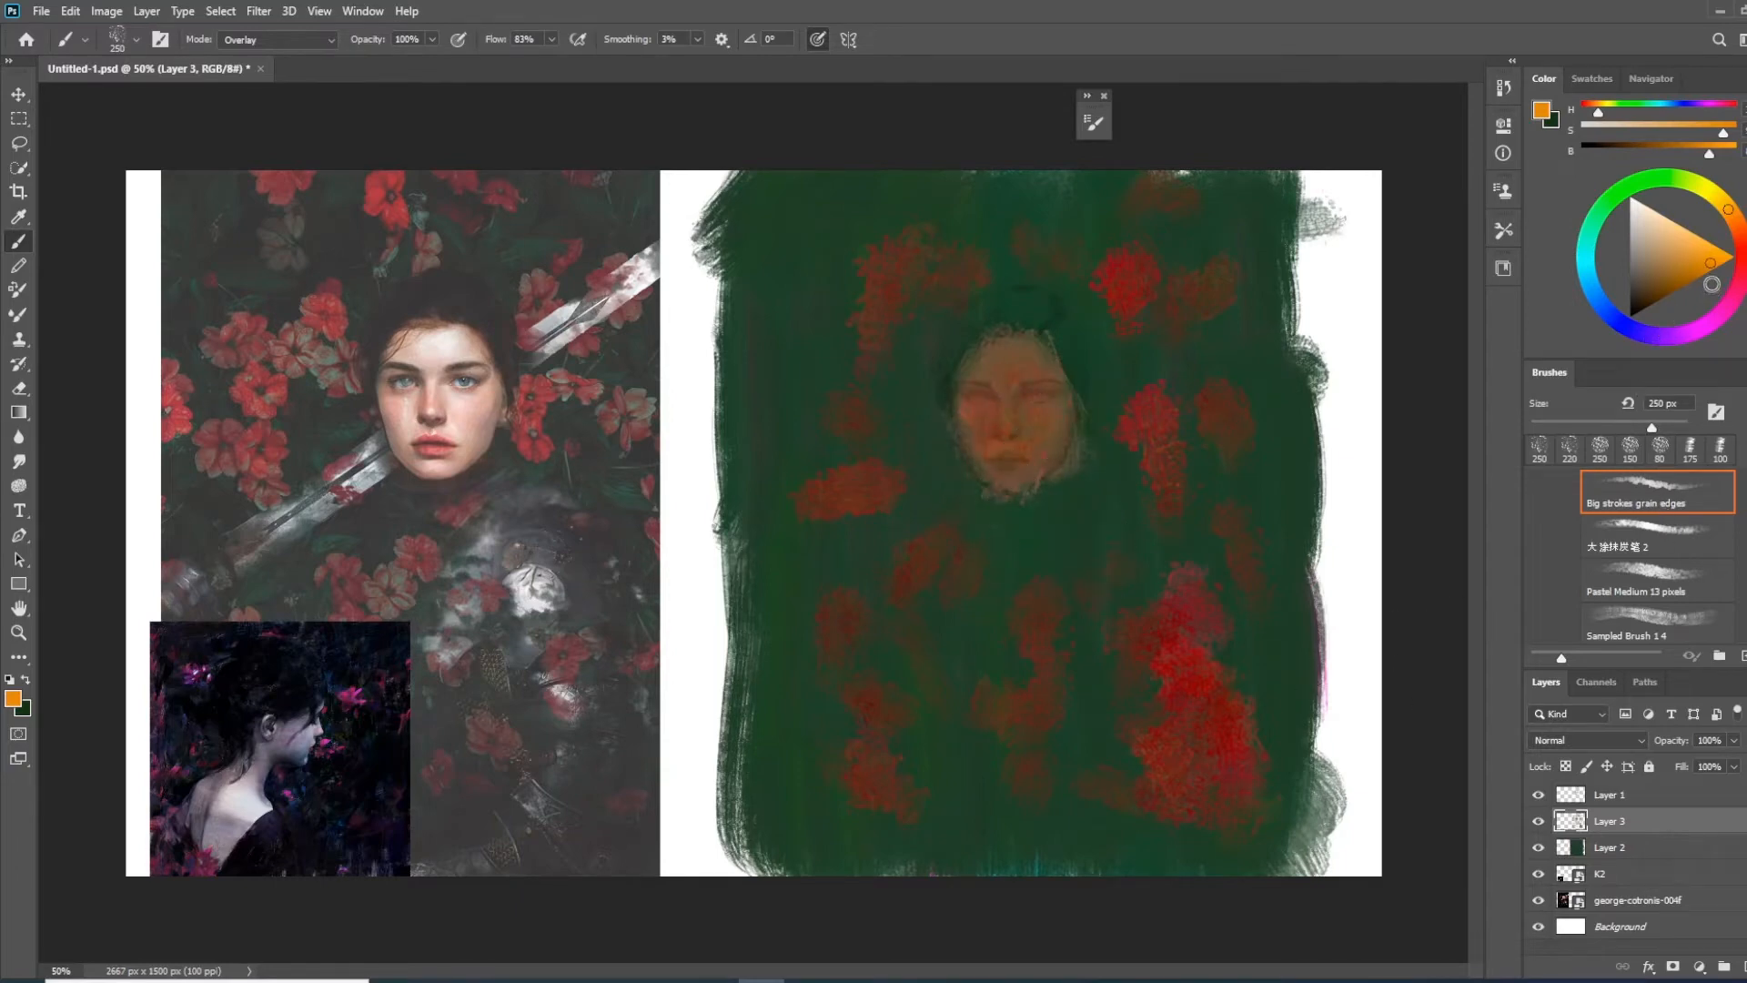
left_click(1599, 299)
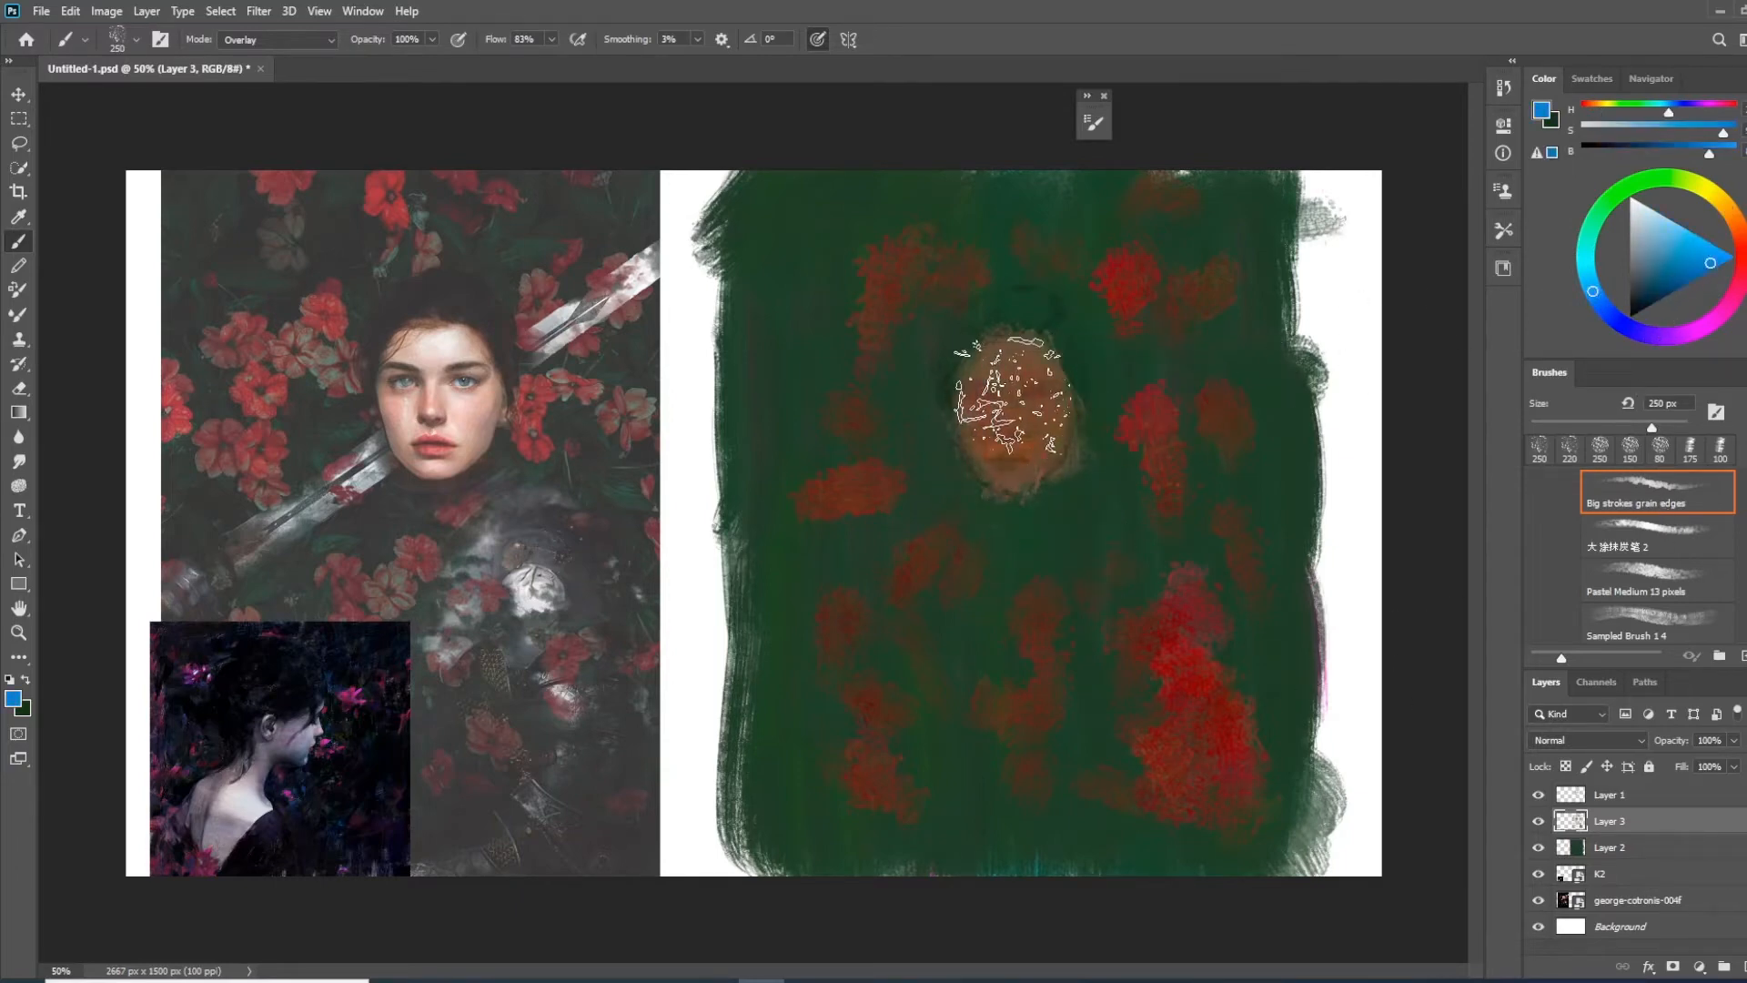
left_click_drag(1037, 428, 1010, 373)
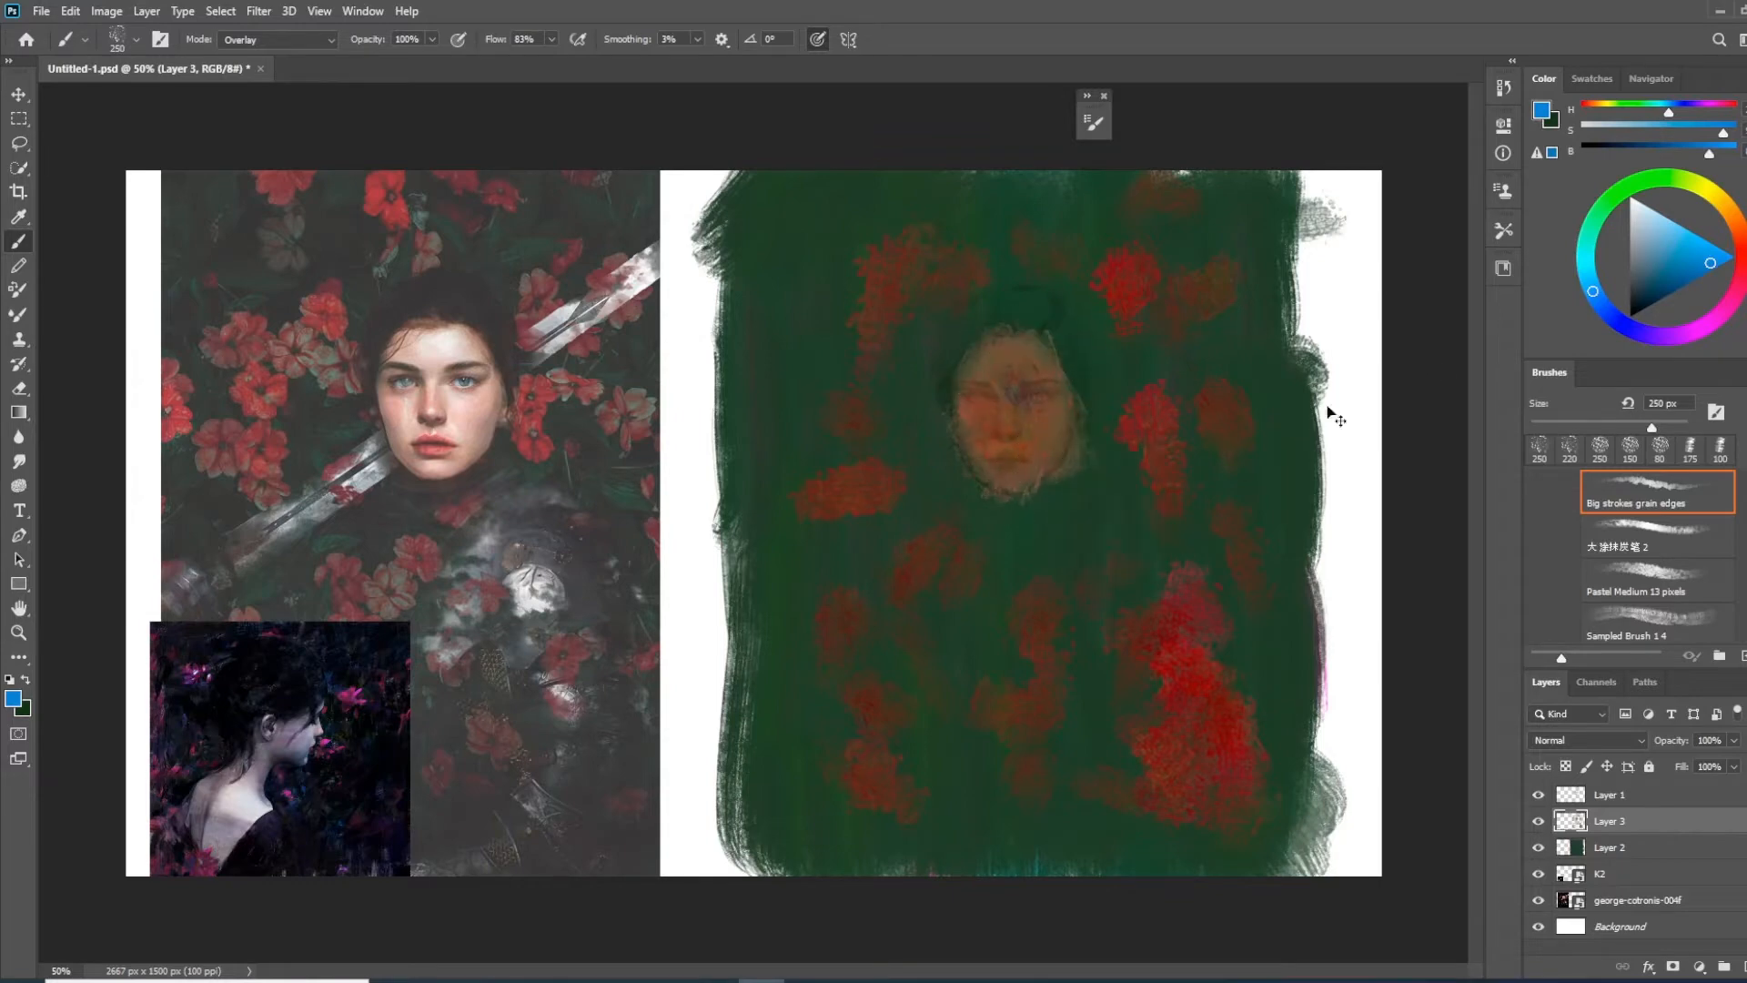
left_click_drag(1704, 263, 1721, 264)
left_click_drag(1590, 298, 1588, 273)
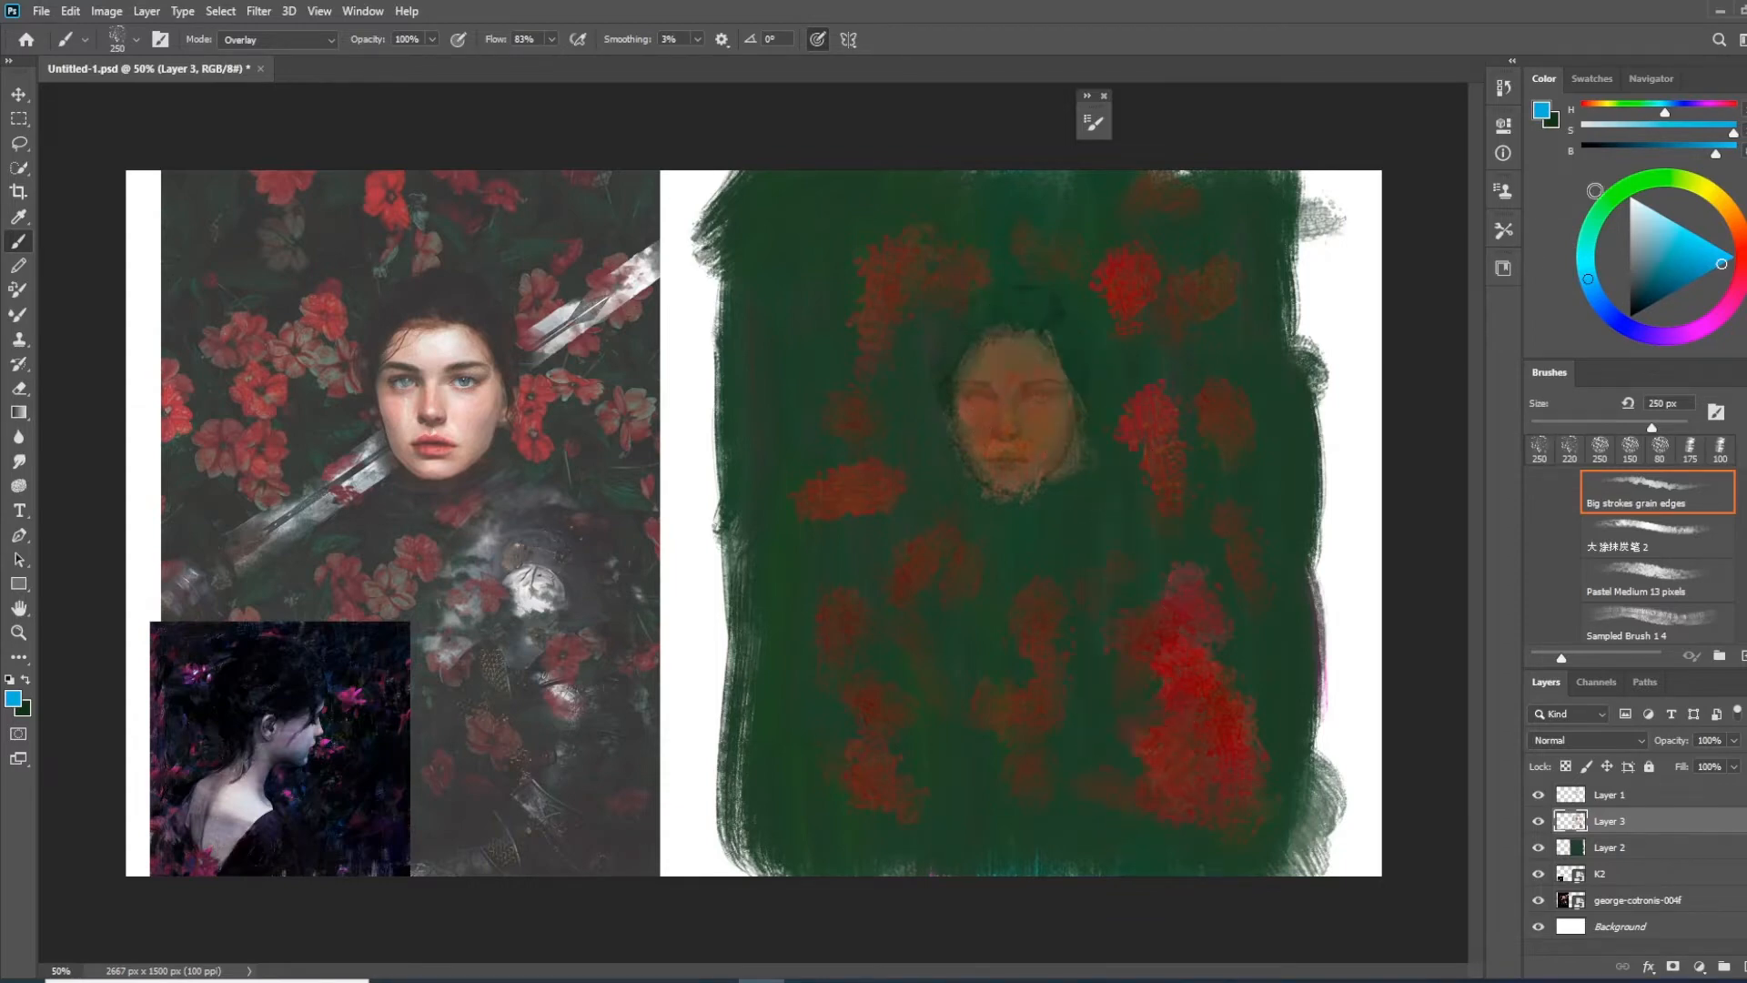
Brighten the face on Layer 3 with light pink Overlay strokes from the forehead down to the chin
left_click(1736, 263)
left_click_drag(1688, 262, 1662, 239)
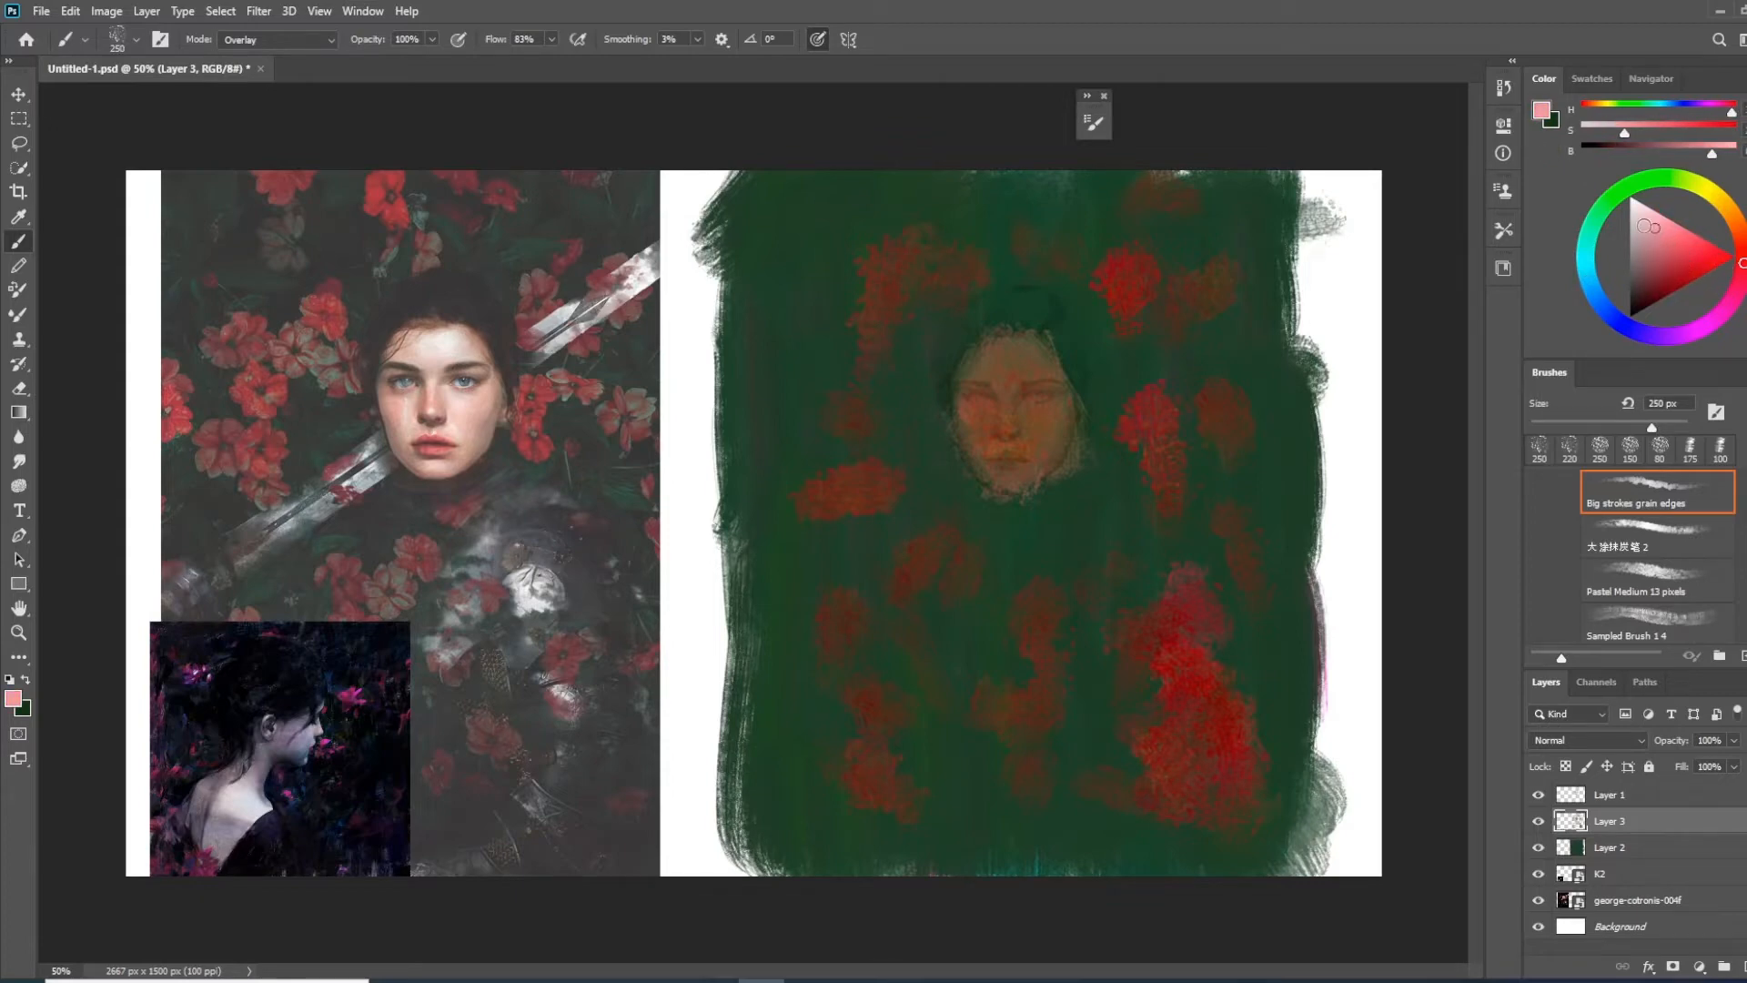
mouse_move(1014, 391)
left_mouse_down()
mouse_move(1050, 475)
mouse_move(1042, 523)
mouse_move(1027, 368)
mouse_move(1070, 434)
mouse_move(1035, 388)
mouse_move(1004, 396)
mouse_move(1032, 540)
mouse_move(1022, 390)
mouse_move(998, 493)
mouse_move(1013, 375)
mouse_move(1019, 520)
mouse_move(1031, 438)
mouse_move(1040, 464)
mouse_move(1002, 539)
mouse_move(1033, 417)
mouse_move(1004, 491)
mouse_move(998, 462)
mouse_move(1035, 501)
mouse_move(1047, 438)
mouse_move(1006, 518)
mouse_move(977, 406)
mouse_move(1003, 508)
mouse_move(992, 447)
mouse_move(1015, 495)
mouse_move(981, 687)
mouse_move(987, 523)
mouse_move(1005, 484)
mouse_move(1038, 515)
left_mouse_up()
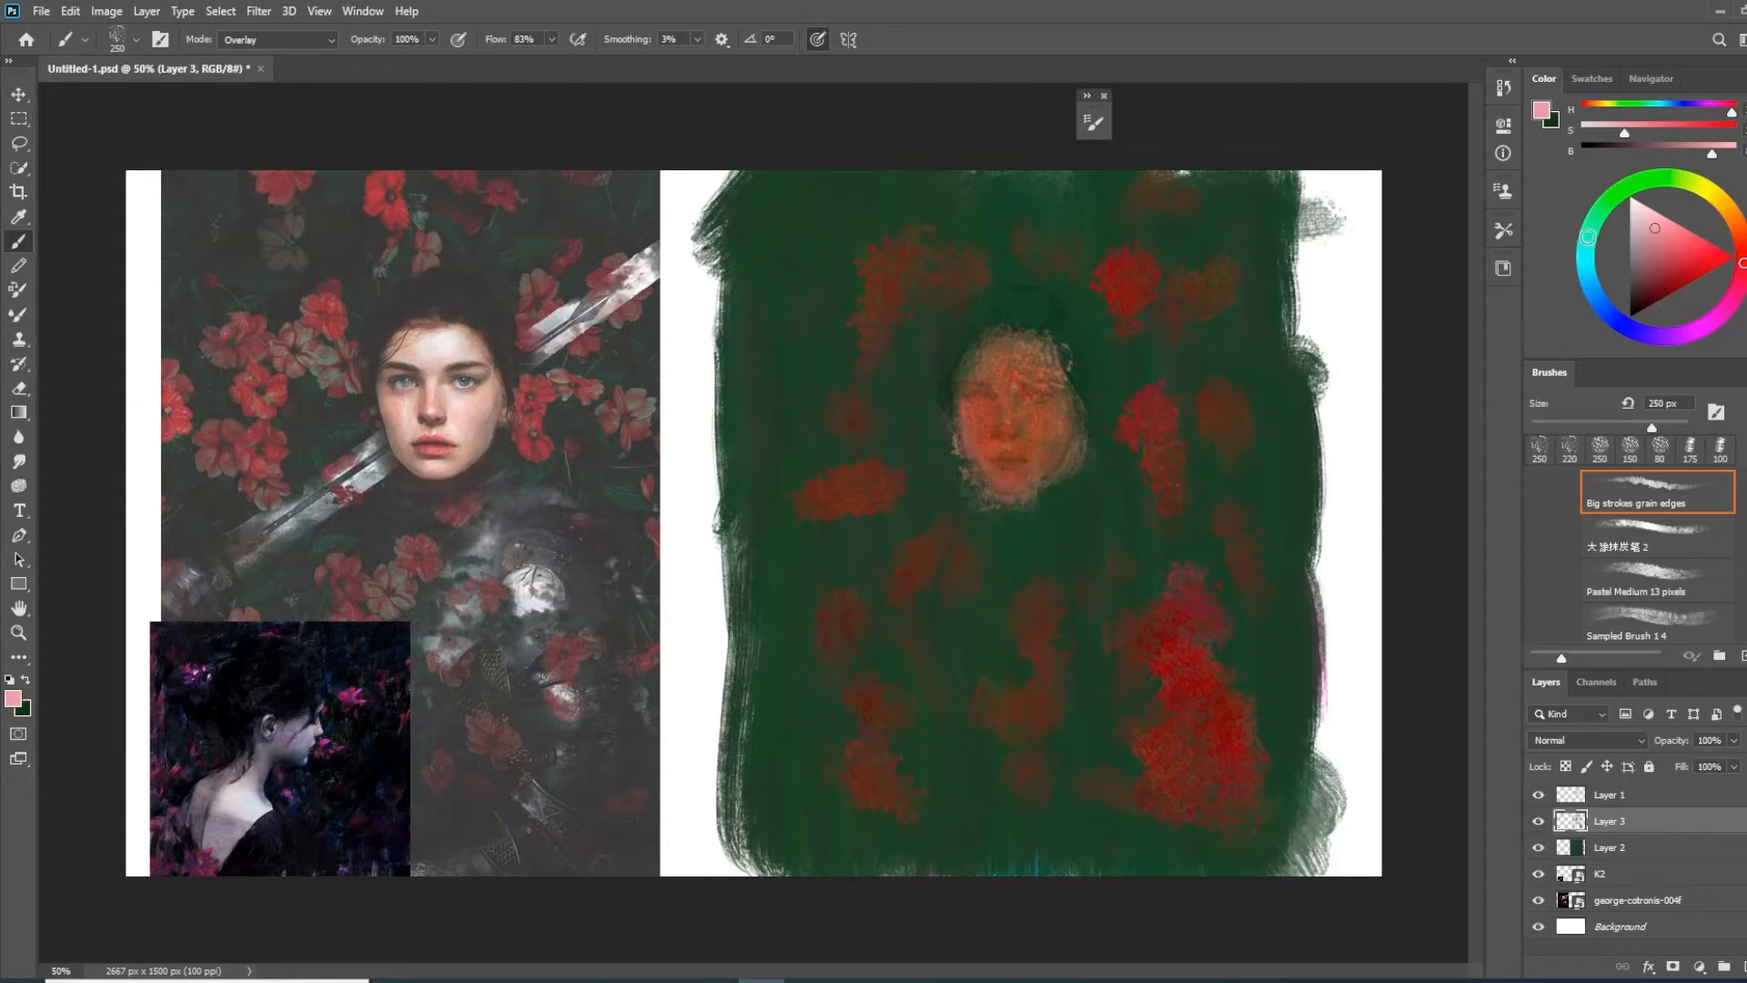
Paint a pale grey Overlay patch over the shoulder and chest area below the face on Layer 3
left_click_drag(1636, 243, 1613, 225)
mouse_move(1061, 566)
left_mouse_down()
mouse_move(1063, 608)
mouse_move(1077, 565)
mouse_move(1053, 596)
mouse_move(1186, 554)
mouse_move(1072, 593)
mouse_move(1123, 575)
mouse_move(1067, 651)
mouse_move(1129, 601)
left_mouse_up()
mouse_move(981, 592)
left_mouse_down()
mouse_move(1133, 596)
mouse_move(1096, 623)
mouse_move(1174, 591)
mouse_move(1106, 651)
mouse_move(1119, 697)
mouse_move(1174, 627)
mouse_move(1092, 582)
mouse_move(1188, 556)
left_mouse_up()
Set the brush's blending mode to Normal and paint mid-grey strokes over the shoulders and torso on Layer 3
left_click(1630, 259)
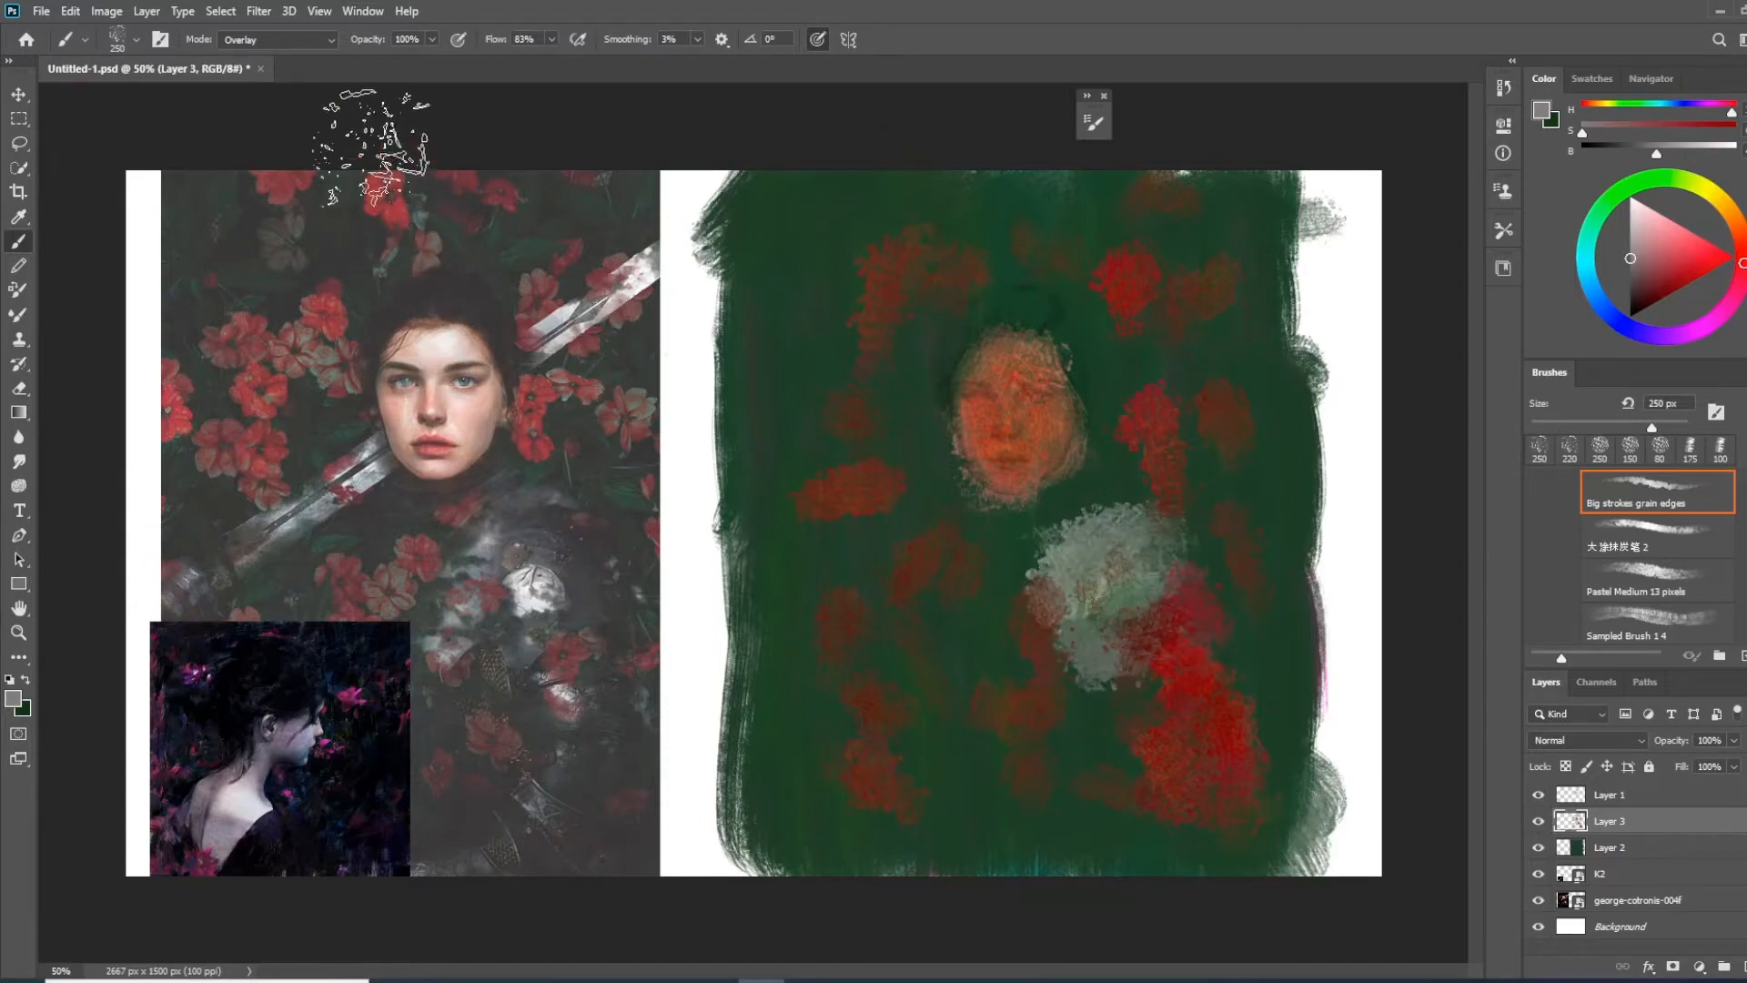
left_click(308, 40)
left_click(299, 58)
mouse_move(1129, 582)
left_mouse_down()
mouse_move(1058, 583)
mouse_move(1097, 563)
mouse_move(1065, 569)
mouse_move(1095, 596)
mouse_move(1117, 589)
mouse_move(1076, 649)
mouse_move(1174, 618)
mouse_move(1073, 693)
mouse_move(1150, 687)
mouse_move(1075, 745)
mouse_move(1181, 705)
mouse_move(1110, 728)
mouse_move(1157, 716)
mouse_move(1094, 770)
mouse_move(1180, 787)
mouse_move(1151, 773)
mouse_move(1162, 794)
mouse_move(1097, 700)
mouse_move(1167, 723)
mouse_move(1185, 678)
mouse_move(1118, 537)
mouse_move(1054, 578)
mouse_move(1064, 564)
mouse_move(1205, 669)
mouse_move(1144, 660)
mouse_move(1115, 682)
mouse_move(1154, 737)
mouse_move(1198, 728)
mouse_move(1151, 742)
mouse_move(1169, 787)
mouse_move(1103, 560)
mouse_move(1007, 568)
mouse_move(1075, 501)
mouse_move(973, 571)
mouse_move(952, 541)
left_mouse_up()
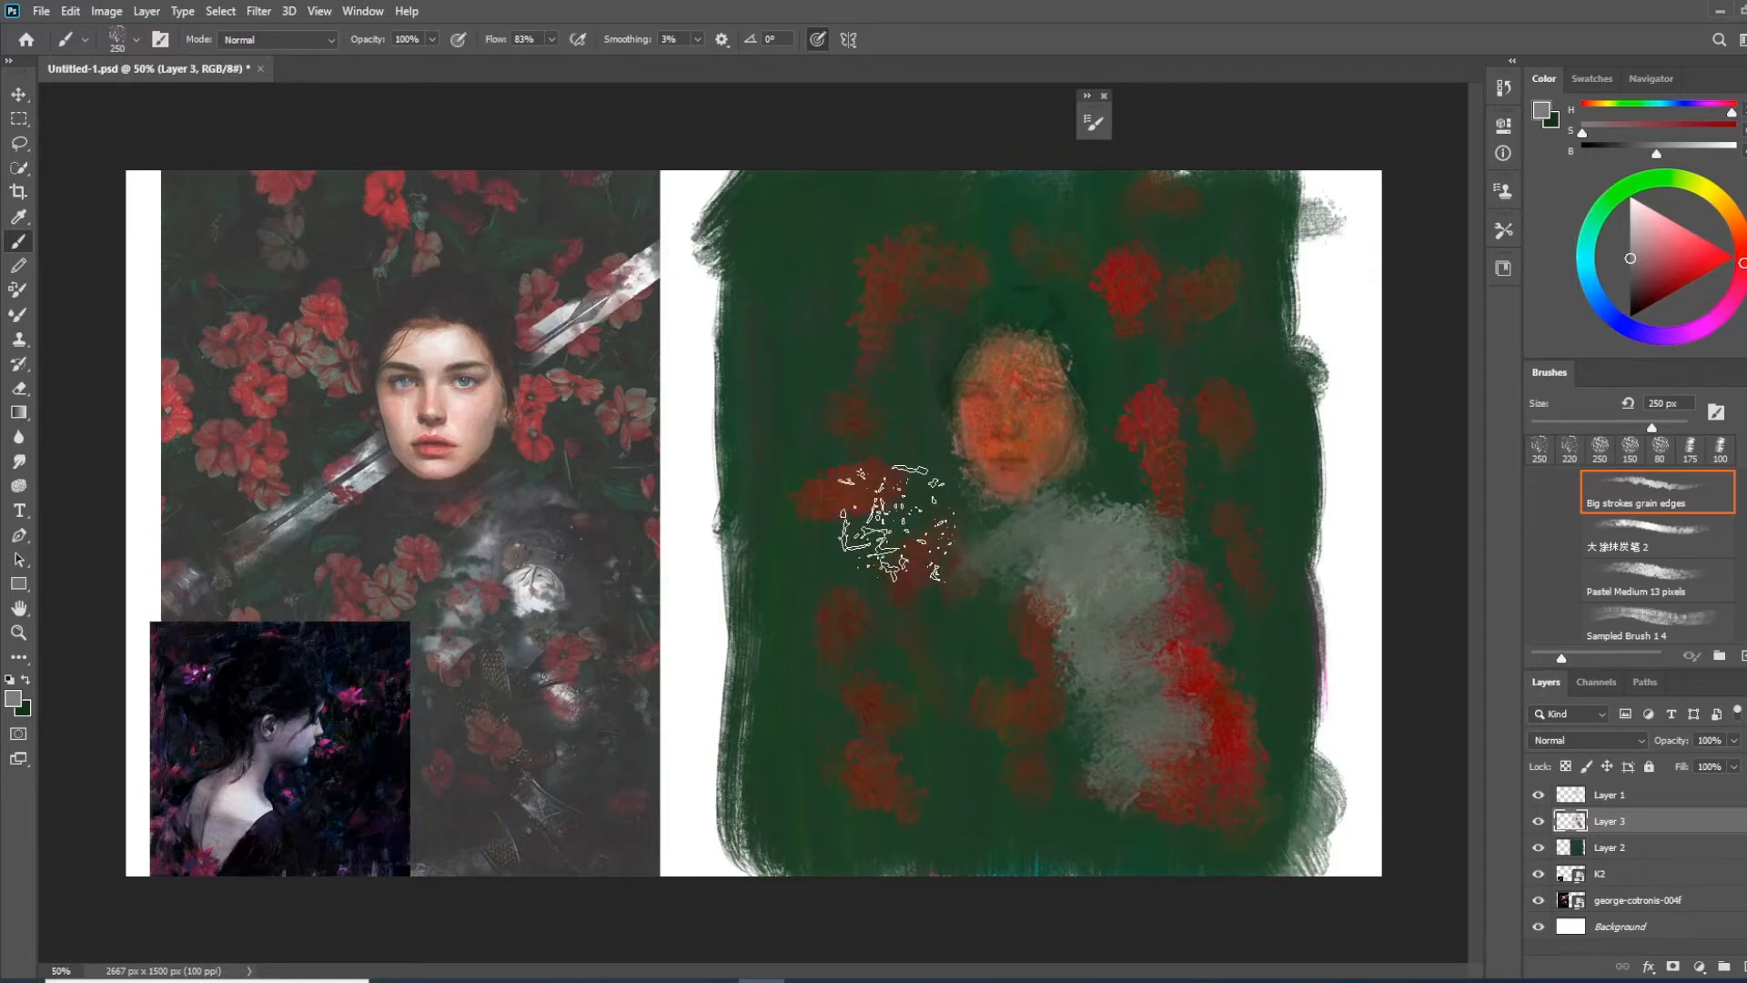
Paint a diagonal mid-grey sword band behind the head, extending from both sides of the face, with a 100 px brush
key("bracketleft")
key("bracketleft")
key("bracketleft")
key("bracketleft")
key("bracketleft")
left_click_drag(963, 472, 826, 572)
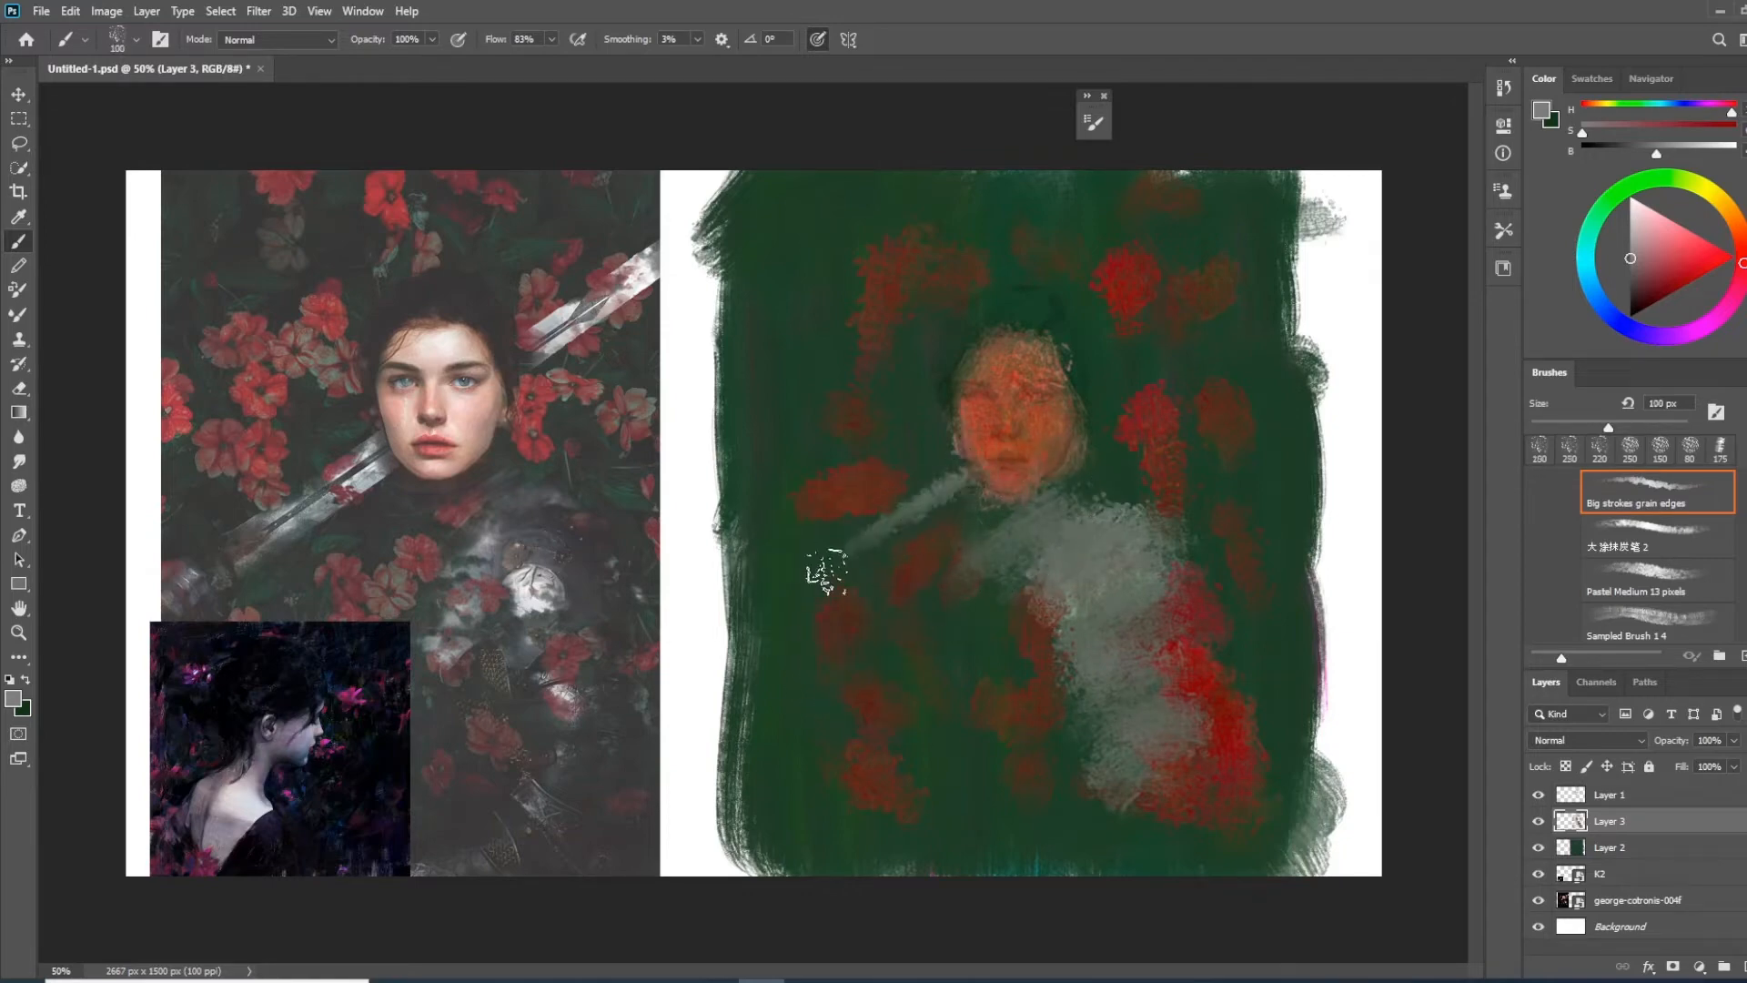
mouse_move(930, 477)
left_mouse_down()
mouse_move(851, 500)
mouse_move(806, 576)
left_mouse_up()
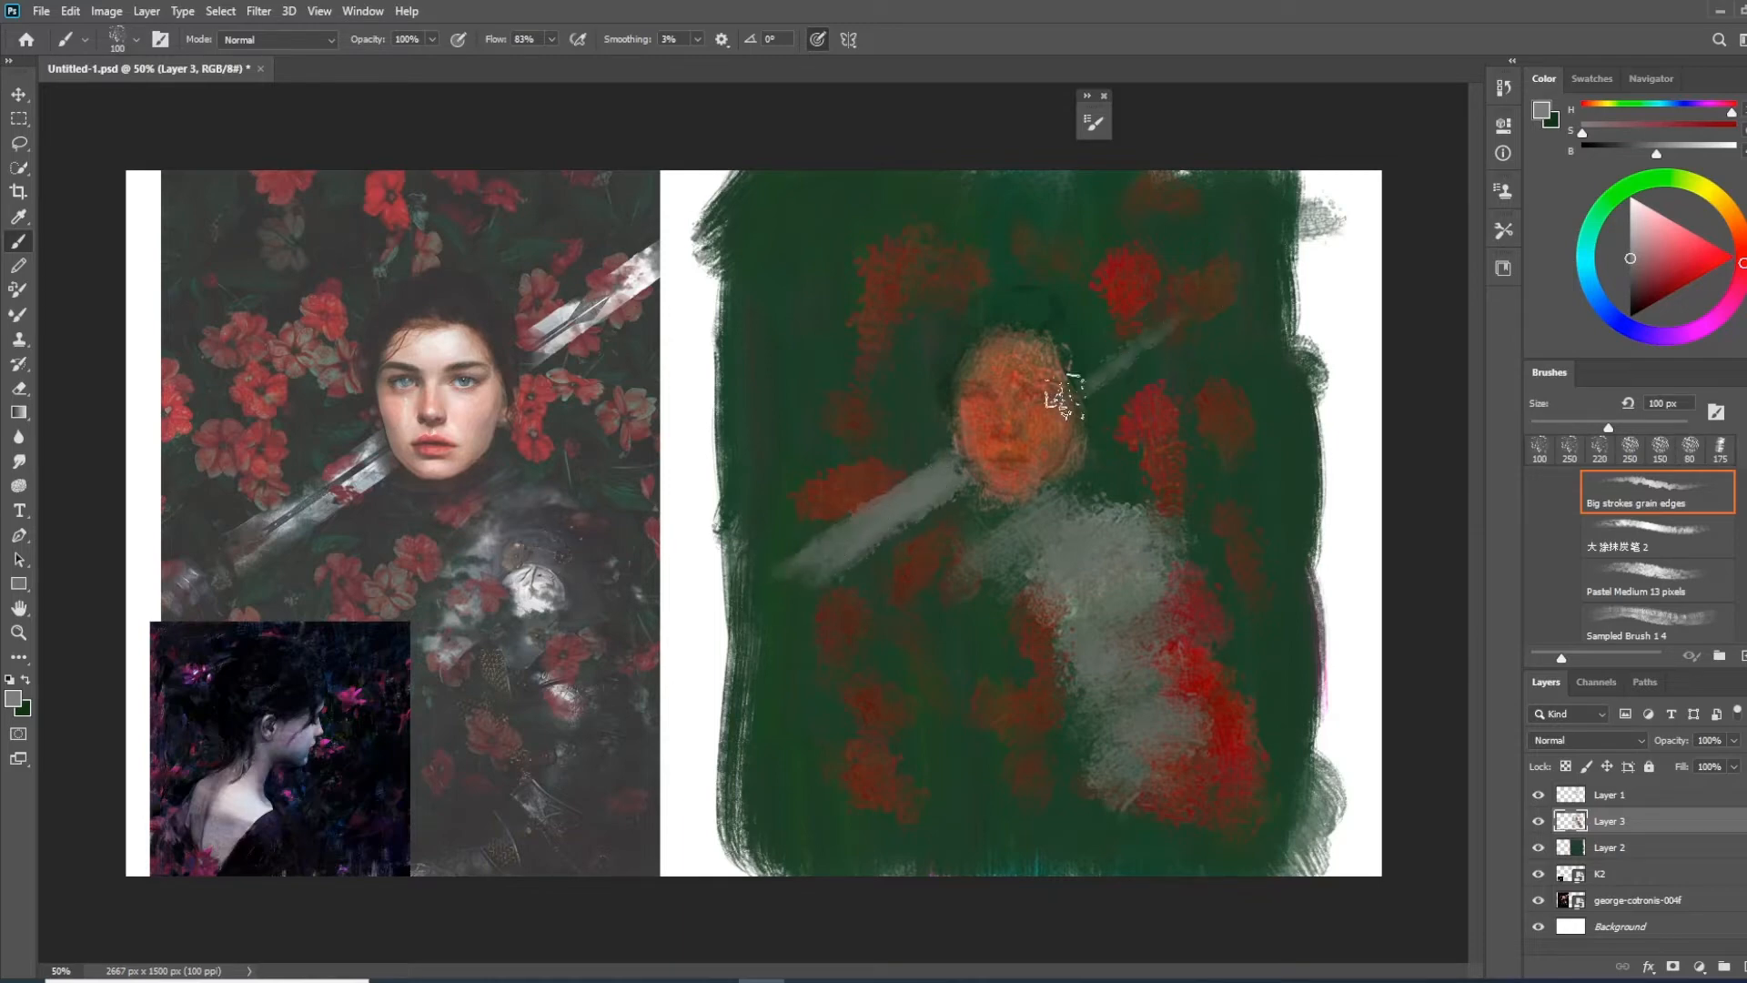
left_click_drag(1064, 380, 1245, 259)
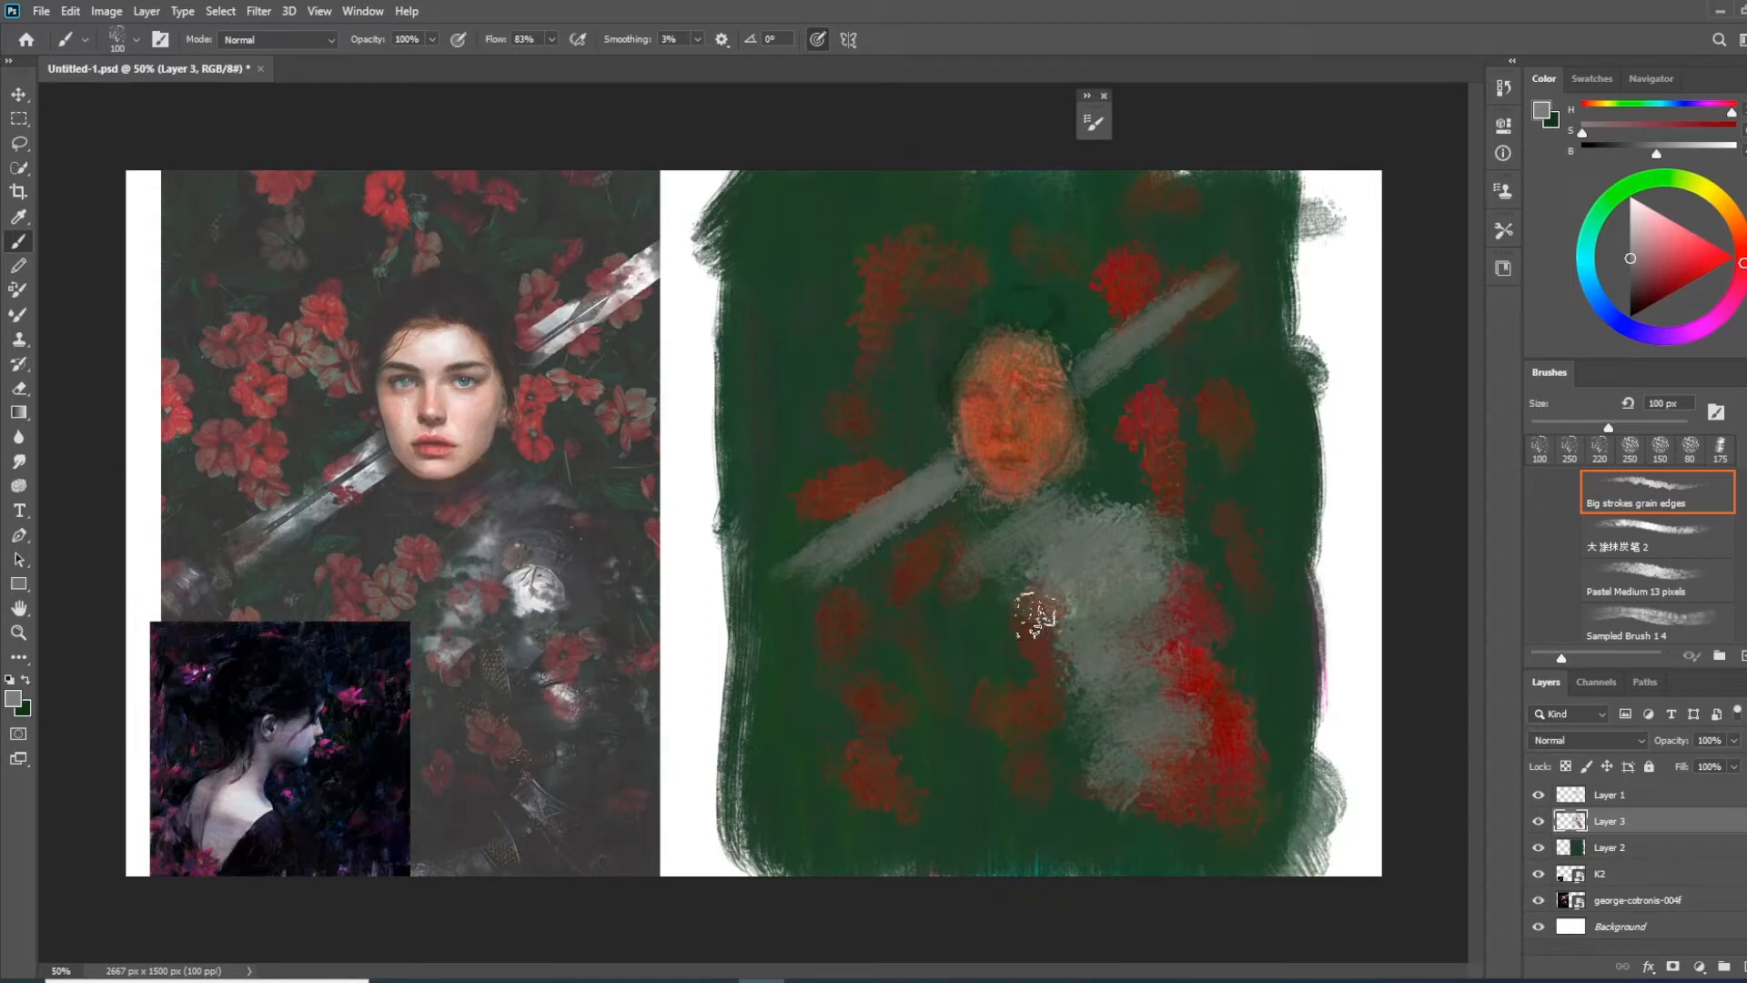
Darken the brush colour to dark grey and shade the neck, chest and torso, using Overlay mode for the deeper shadows
mouse_move(1096, 703)
left_mouse_down()
mouse_move(1104, 742)
mouse_move(1116, 723)
mouse_move(1052, 778)
mouse_move(1093, 806)
mouse_move(1123, 807)
mouse_move(1159, 695)
mouse_move(1140, 749)
mouse_move(1196, 795)
mouse_move(1159, 767)
mouse_move(1198, 722)
left_mouse_up()
left_click_drag(1631, 258, 1614, 275)
mouse_move(1018, 564)
left_mouse_down()
mouse_move(1076, 583)
mouse_move(1104, 614)
mouse_move(1072, 613)
mouse_move(1077, 632)
mouse_move(1122, 643)
mouse_move(1172, 623)
mouse_move(1109, 632)
mouse_move(1140, 582)
mouse_move(1186, 586)
mouse_move(1154, 636)
mouse_move(1131, 546)
left_mouse_up()
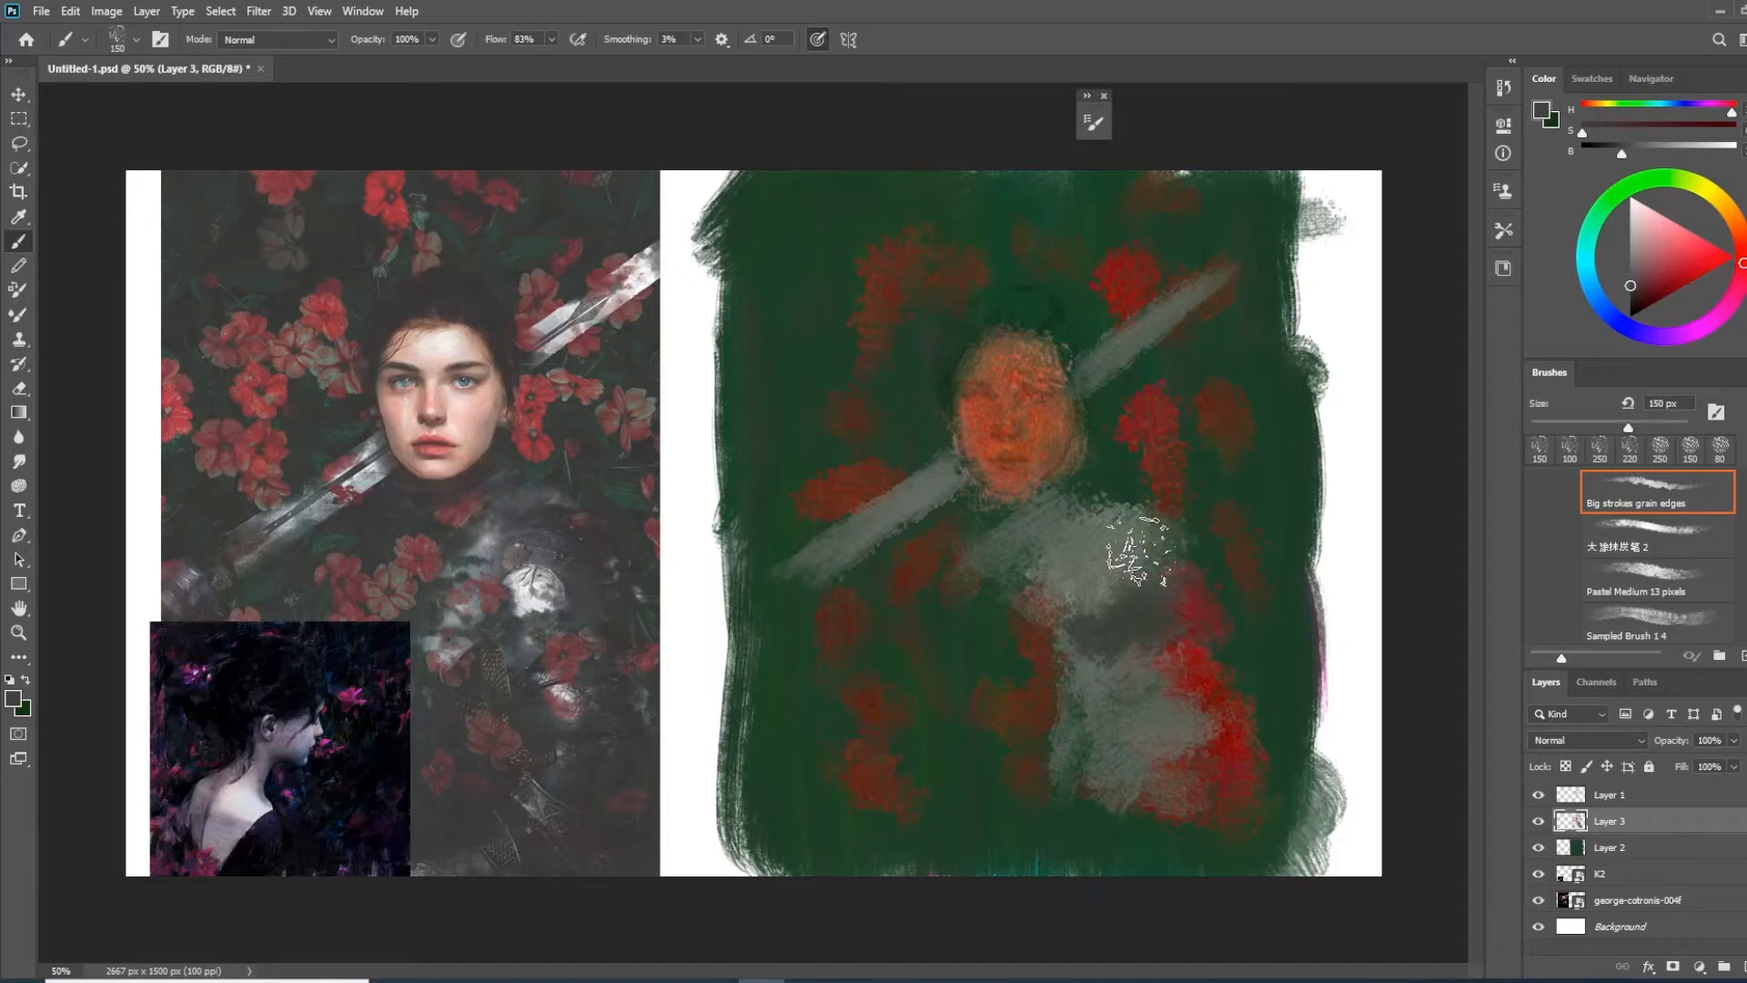
left_click(278, 39)
left_click(273, 289)
mouse_move(1100, 601)
left_mouse_down()
mouse_move(1060, 560)
mouse_move(1091, 621)
mouse_move(1056, 604)
mouse_move(1066, 521)
mouse_move(1071, 551)
mouse_move(1122, 532)
mouse_move(1155, 578)
mouse_move(1139, 530)
mouse_move(1106, 642)
mouse_move(1231, 620)
mouse_move(1085, 682)
mouse_move(1121, 683)
mouse_move(1124, 700)
mouse_move(1098, 673)
mouse_move(1121, 673)
mouse_move(1114, 728)
mouse_move(1220, 709)
mouse_move(1185, 710)
mouse_move(1172, 741)
mouse_move(1108, 760)
mouse_move(1135, 801)
mouse_move(1108, 796)
mouse_move(1171, 753)
mouse_move(1078, 650)
left_mouse_up()
mouse_move(1029, 543)
left_mouse_down()
mouse_move(991, 552)
mouse_move(1041, 518)
mouse_move(1004, 536)
mouse_move(973, 510)
mouse_move(1023, 531)
mouse_move(1050, 500)
mouse_move(932, 525)
mouse_move(1062, 554)
mouse_move(1018, 518)
mouse_move(1106, 633)
left_mouse_up()
Darken the red flower patch above the lower sword section with dark grey Overlay strokes
key("ctrl+plus")
mouse_move(1135, 411)
left_mouse_down()
mouse_move(1026, 425)
mouse_move(1170, 472)
mouse_move(1222, 450)
mouse_move(1255, 467)
mouse_move(1096, 402)
left_mouse_up()
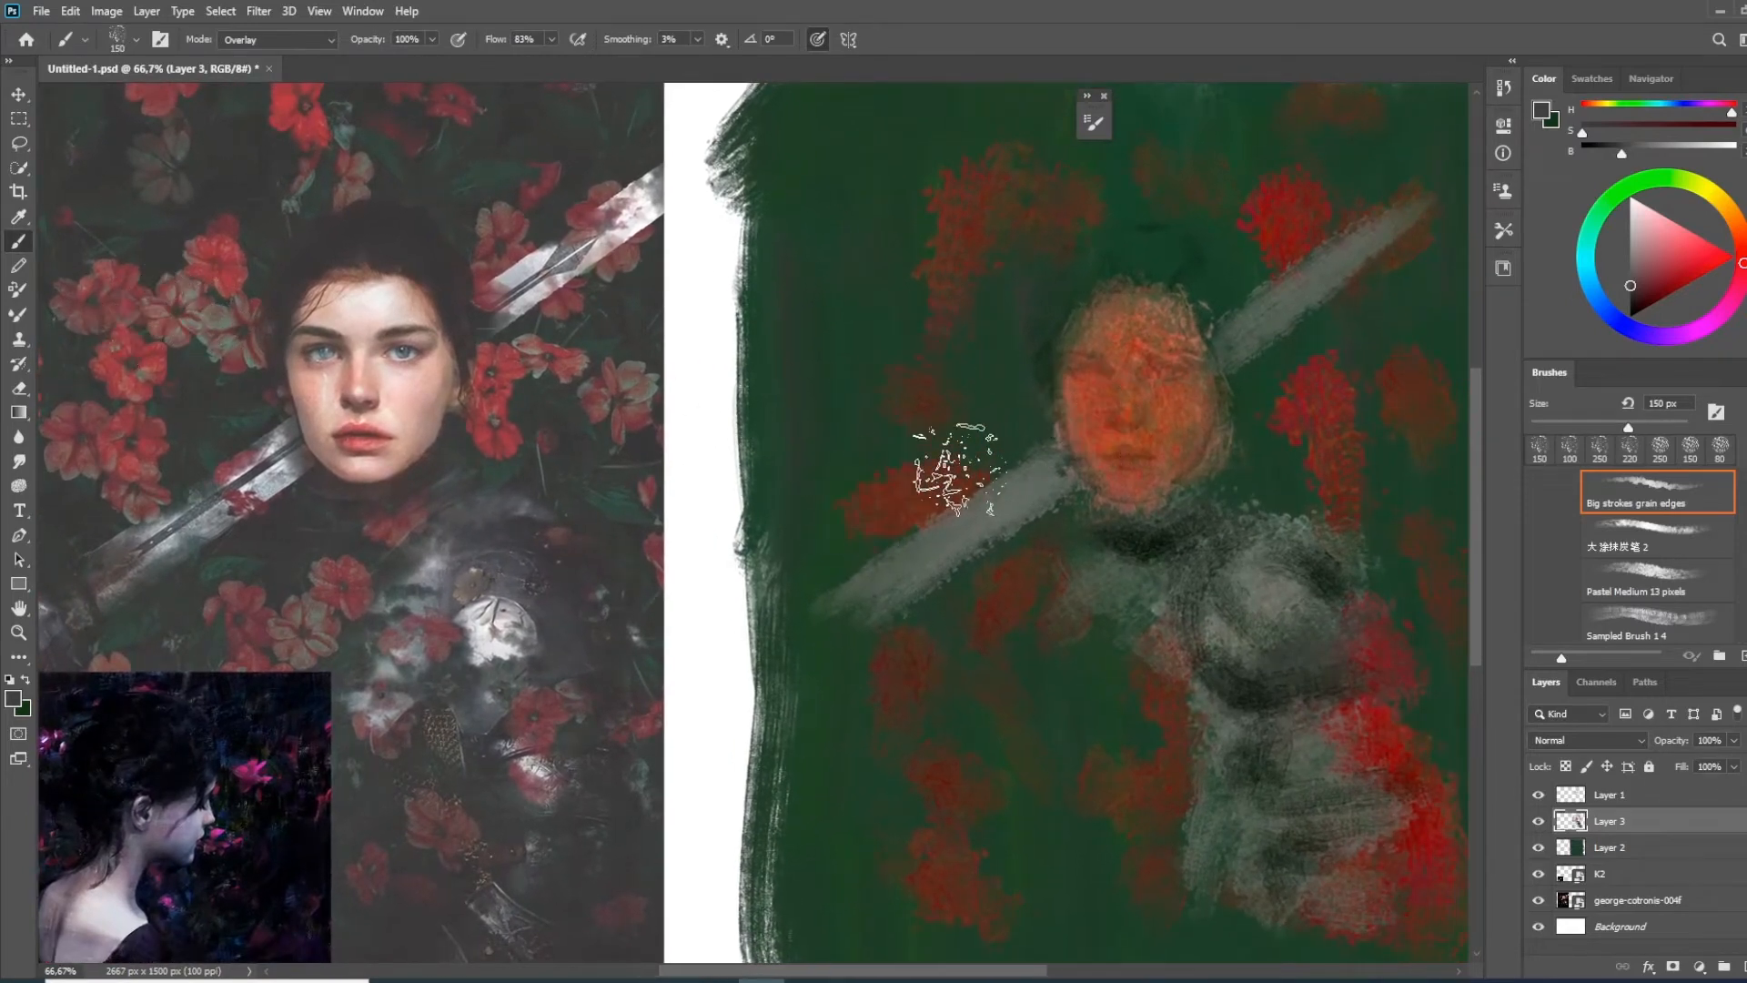
left_click(915, 488, "alt")
mouse_move(838, 507)
left_mouse_down()
mouse_move(850, 475)
mouse_move(947, 487)
mouse_move(1001, 464)
left_mouse_up()
Paint red Overlay flower patches across the background and around the torso, then compare the painting with Layer 1 hidden and shown
left_click_drag(1736, 243, 1742, 263)
left_click(1677, 266)
mouse_move(824, 438)
left_mouse_down()
mouse_move(898, 465)
mouse_move(909, 491)
left_mouse_up()
mouse_move(872, 340)
left_mouse_down()
mouse_move(959, 258)
mouse_move(967, 172)
mouse_move(1019, 195)
left_mouse_up()
key("ctrl+minus")
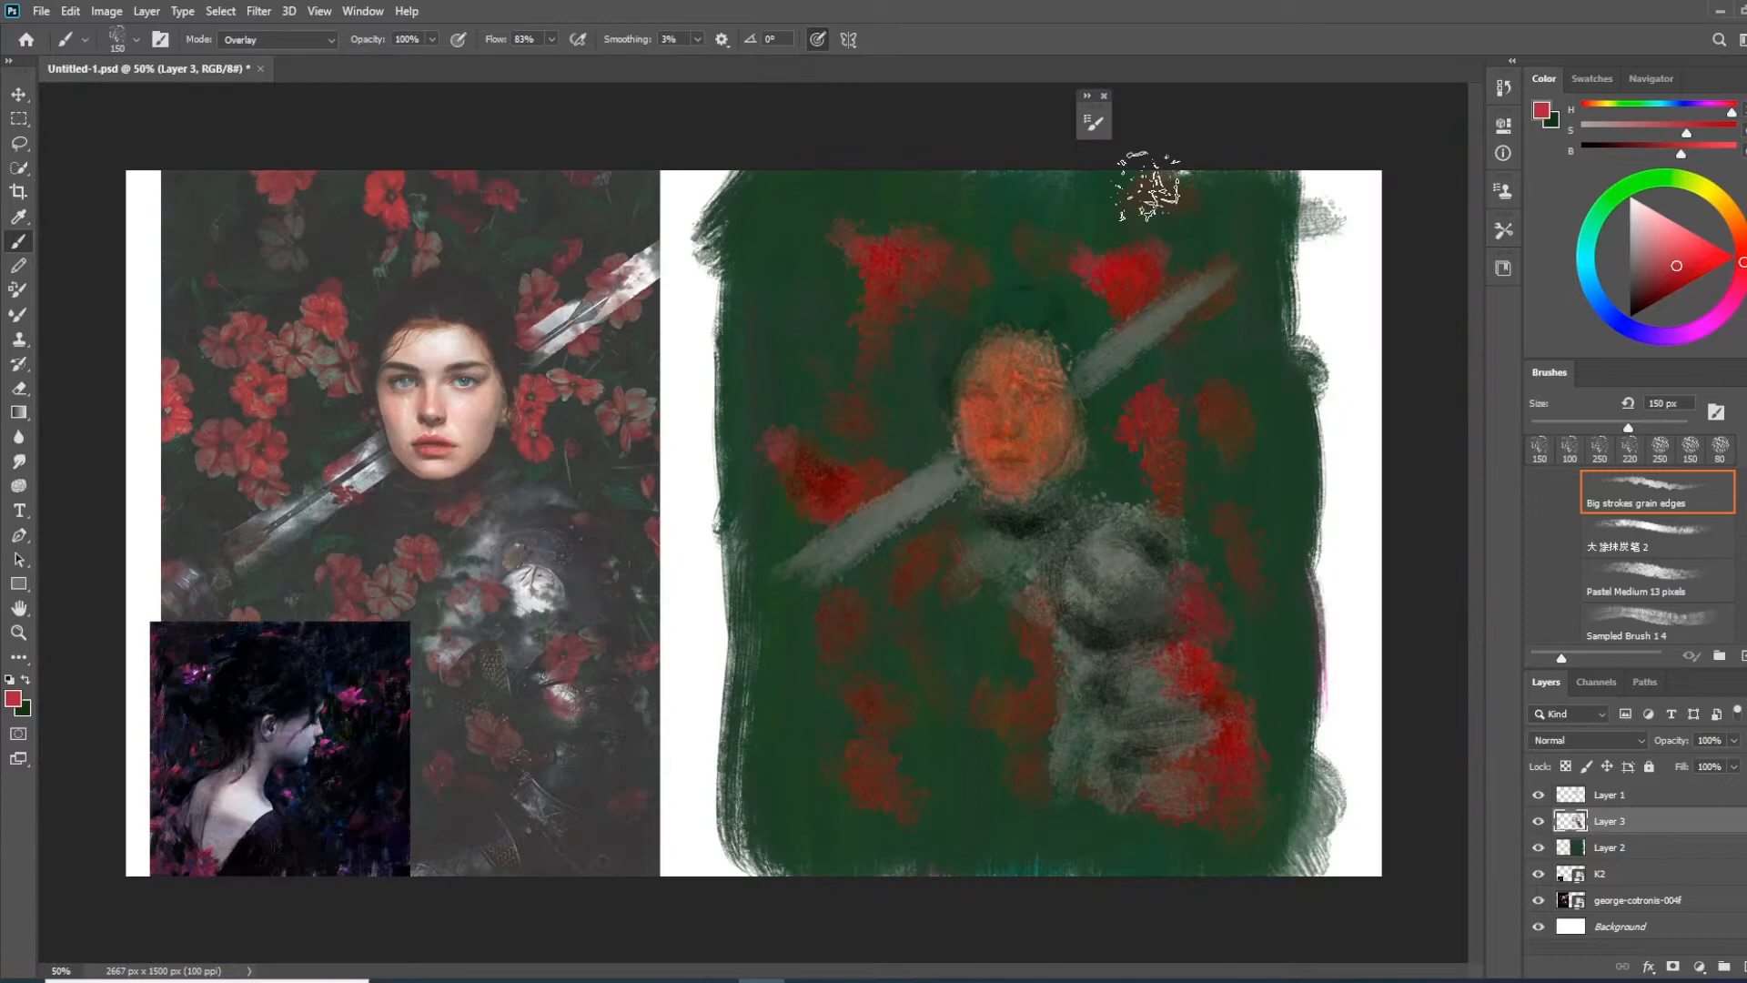
left_click_drag(1197, 795, 1143, 828)
left_click_drag(1084, 785, 1072, 770)
left_click(1687, 277)
left_click(1743, 275)
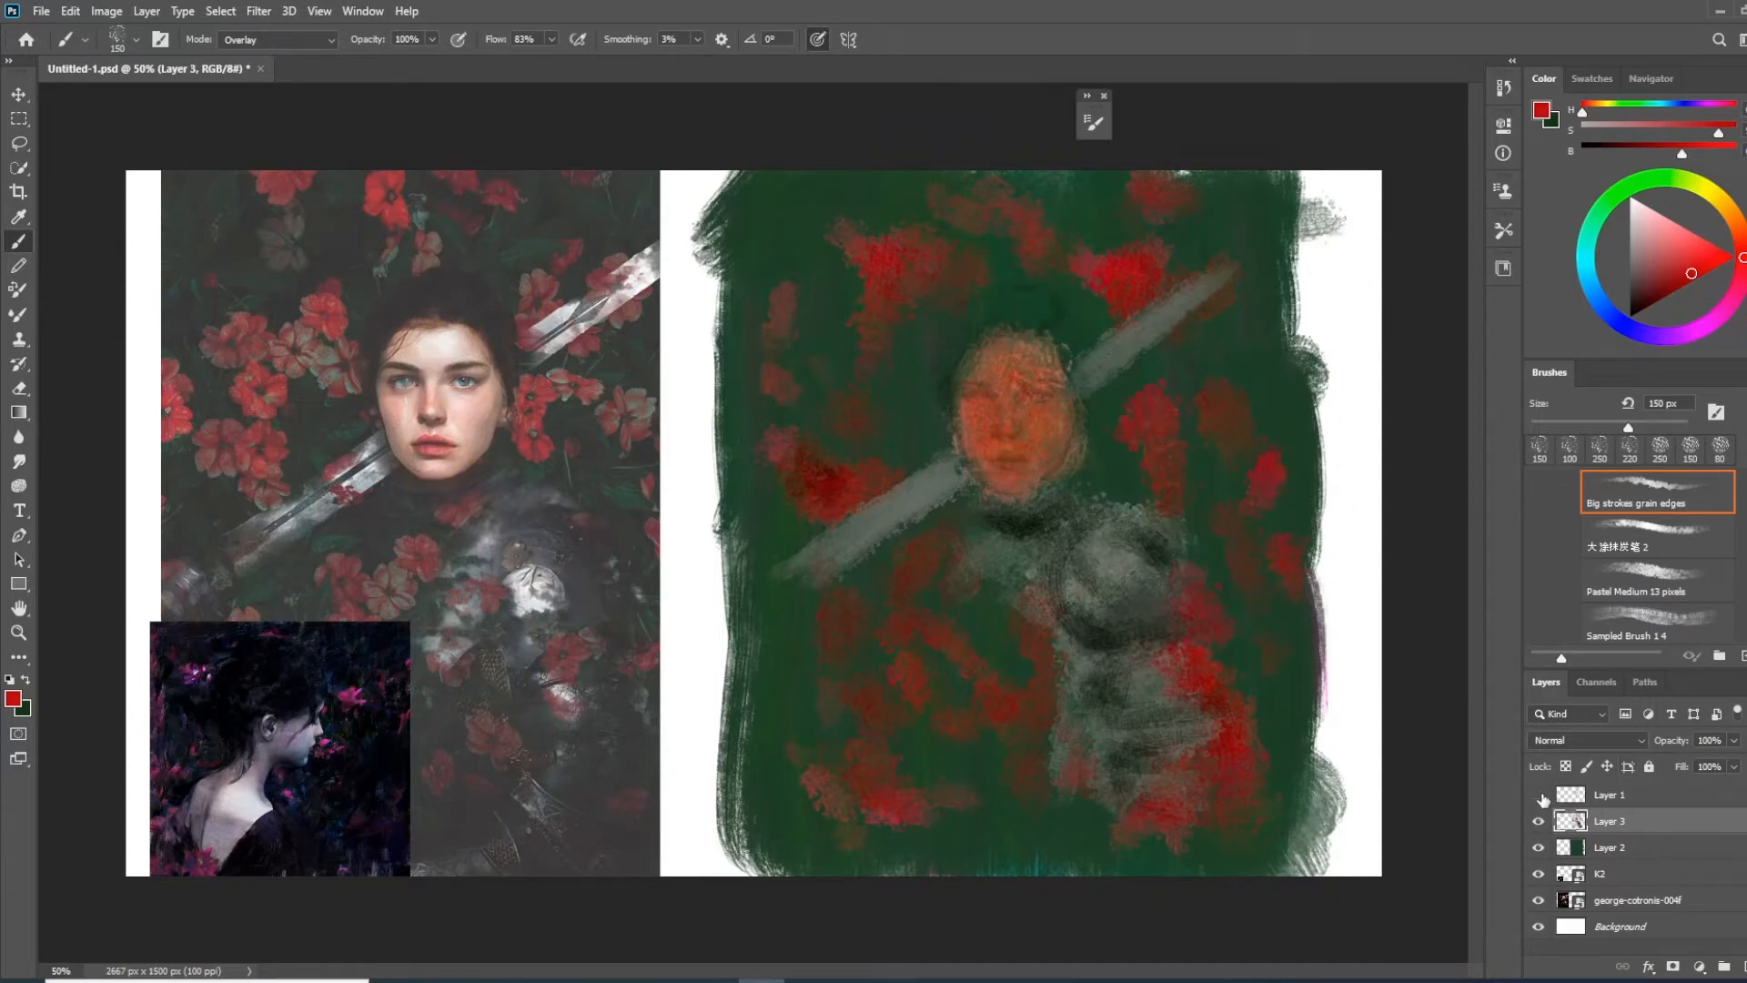
left_click(1540, 795)
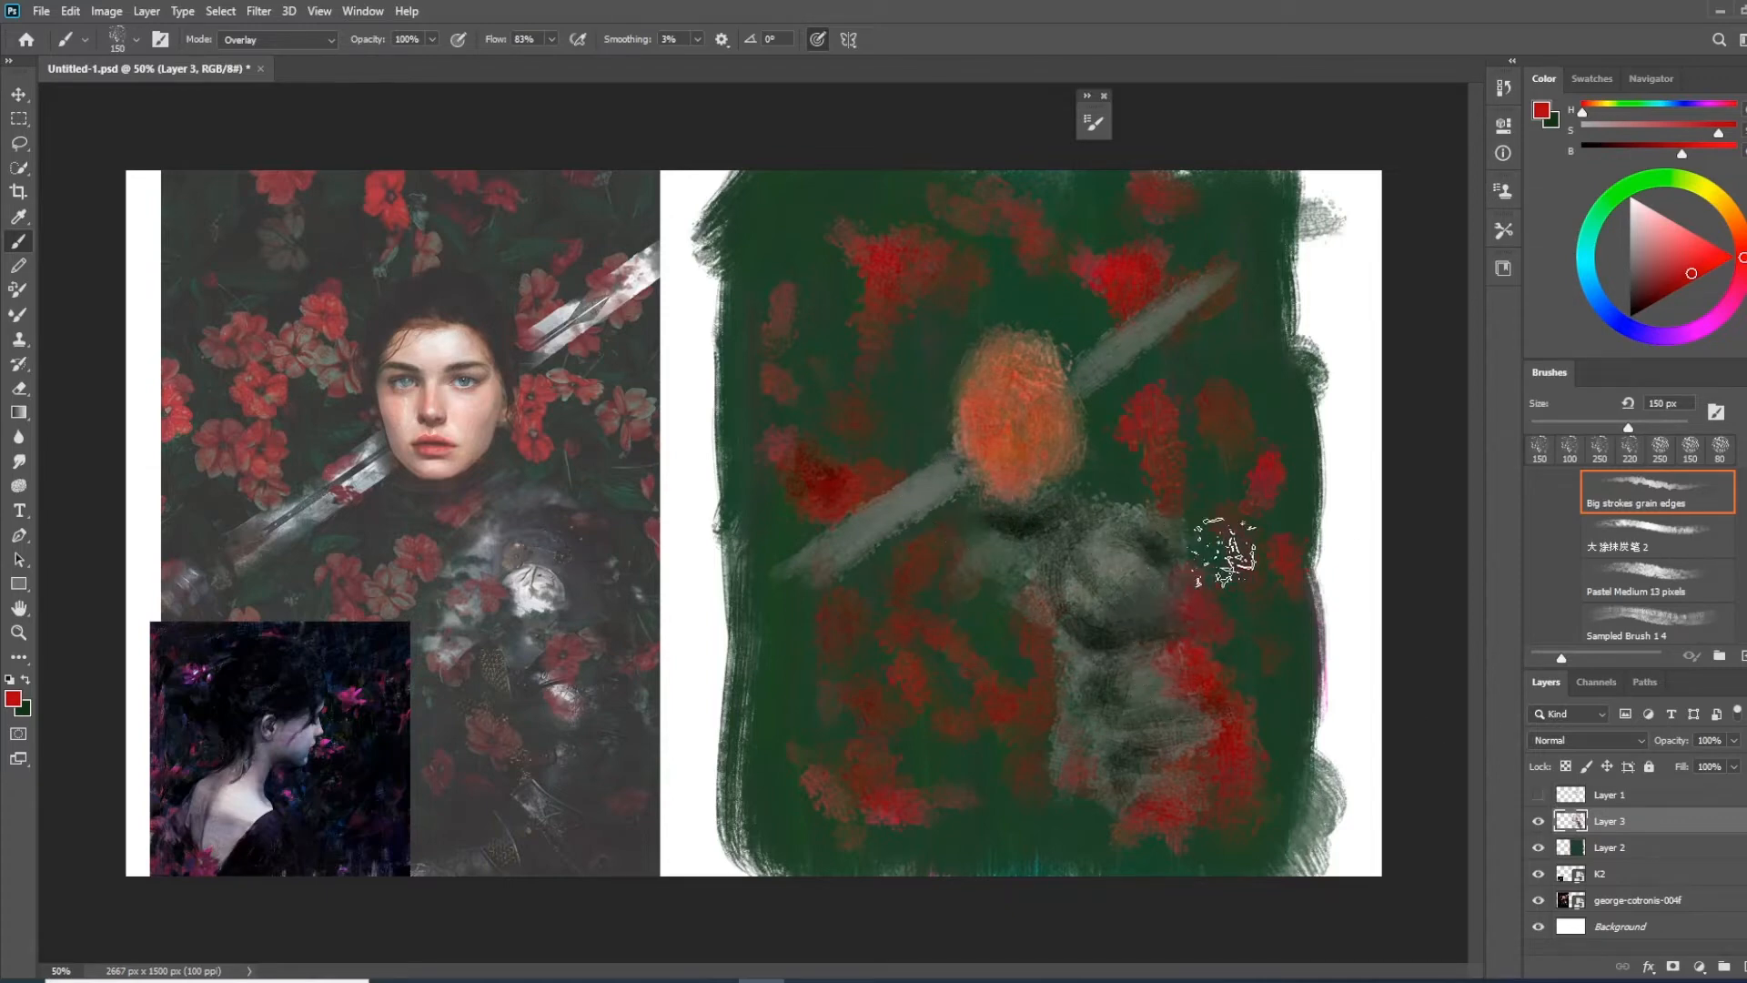
left_click(1540, 796)
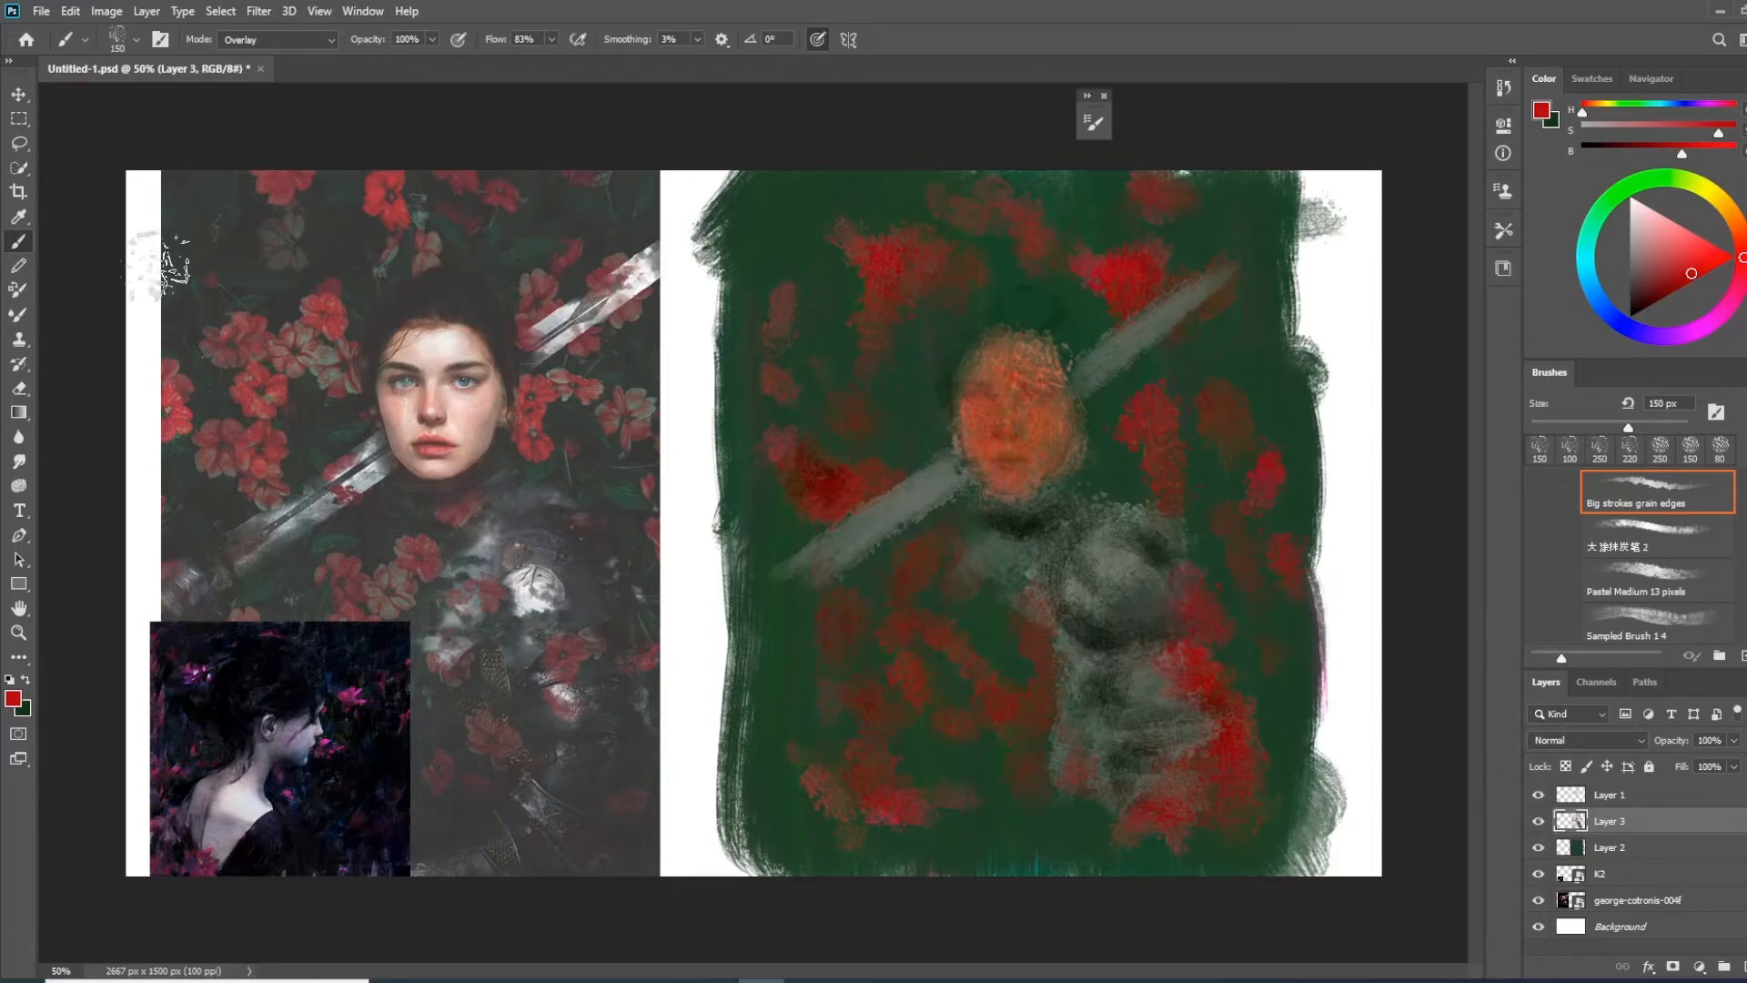
Set the brush to Normal mode with the Flat Point 11 preset and add a crimson petal stroke to the upper-left flower
left_click(323, 47)
left_click(273, 52)
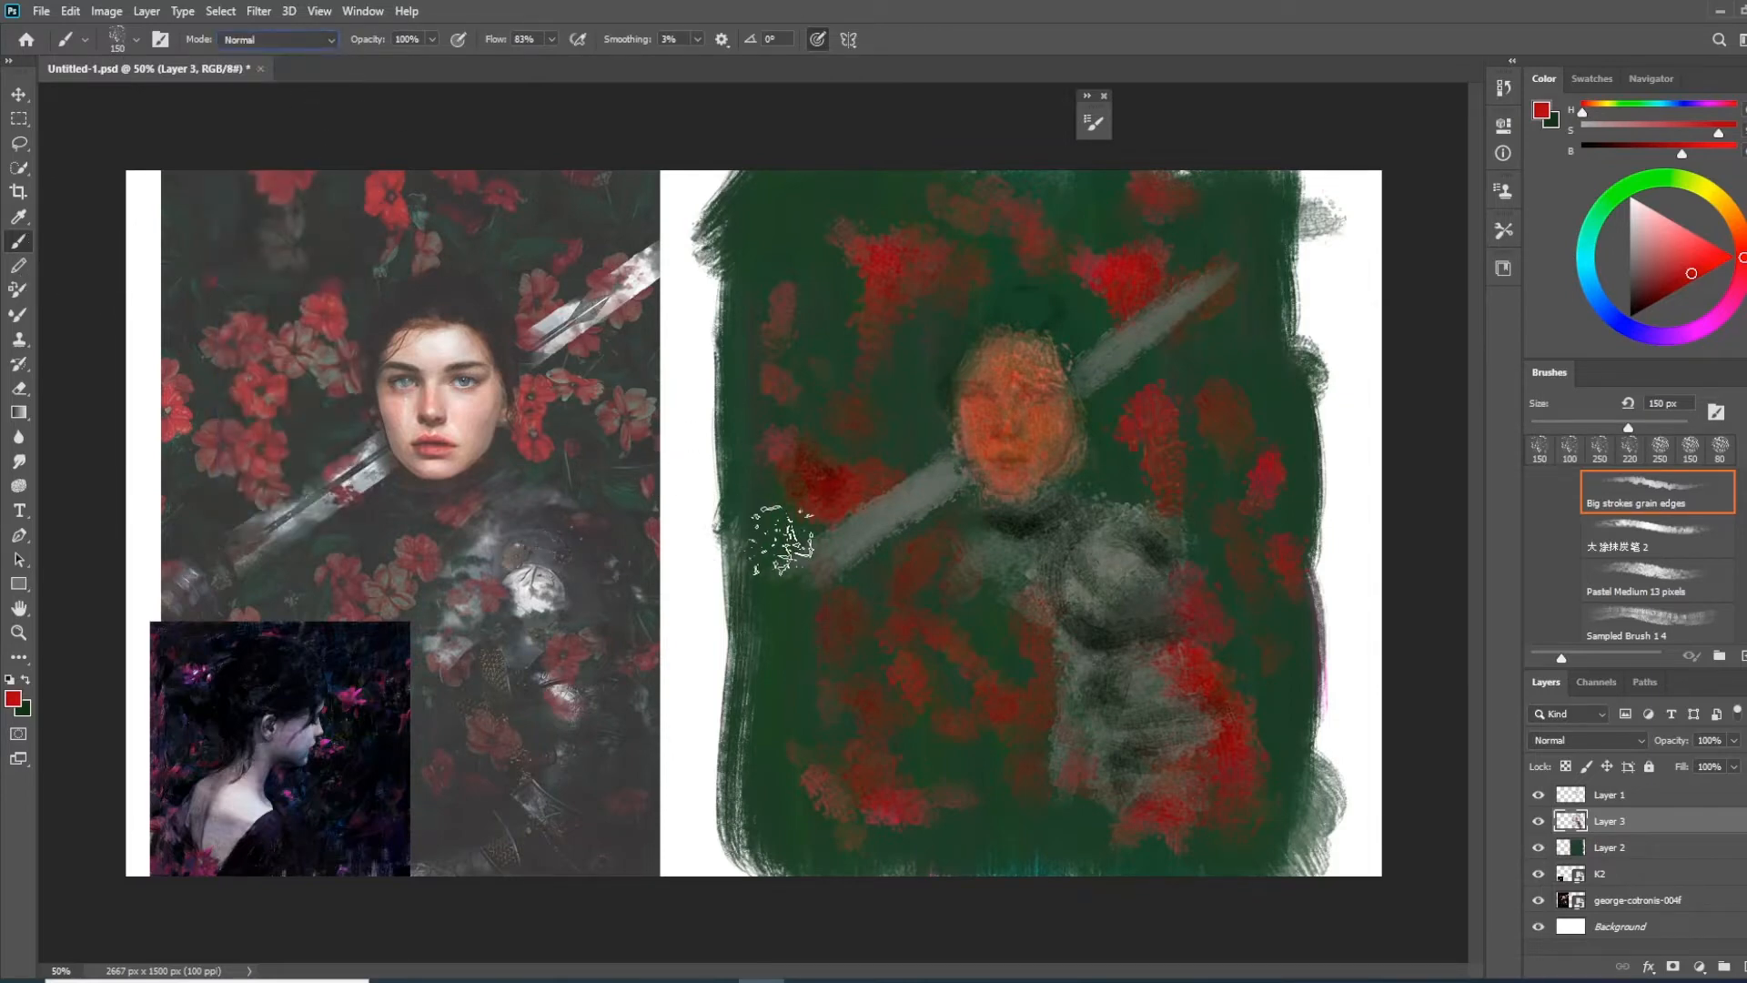
right_click(793, 546)
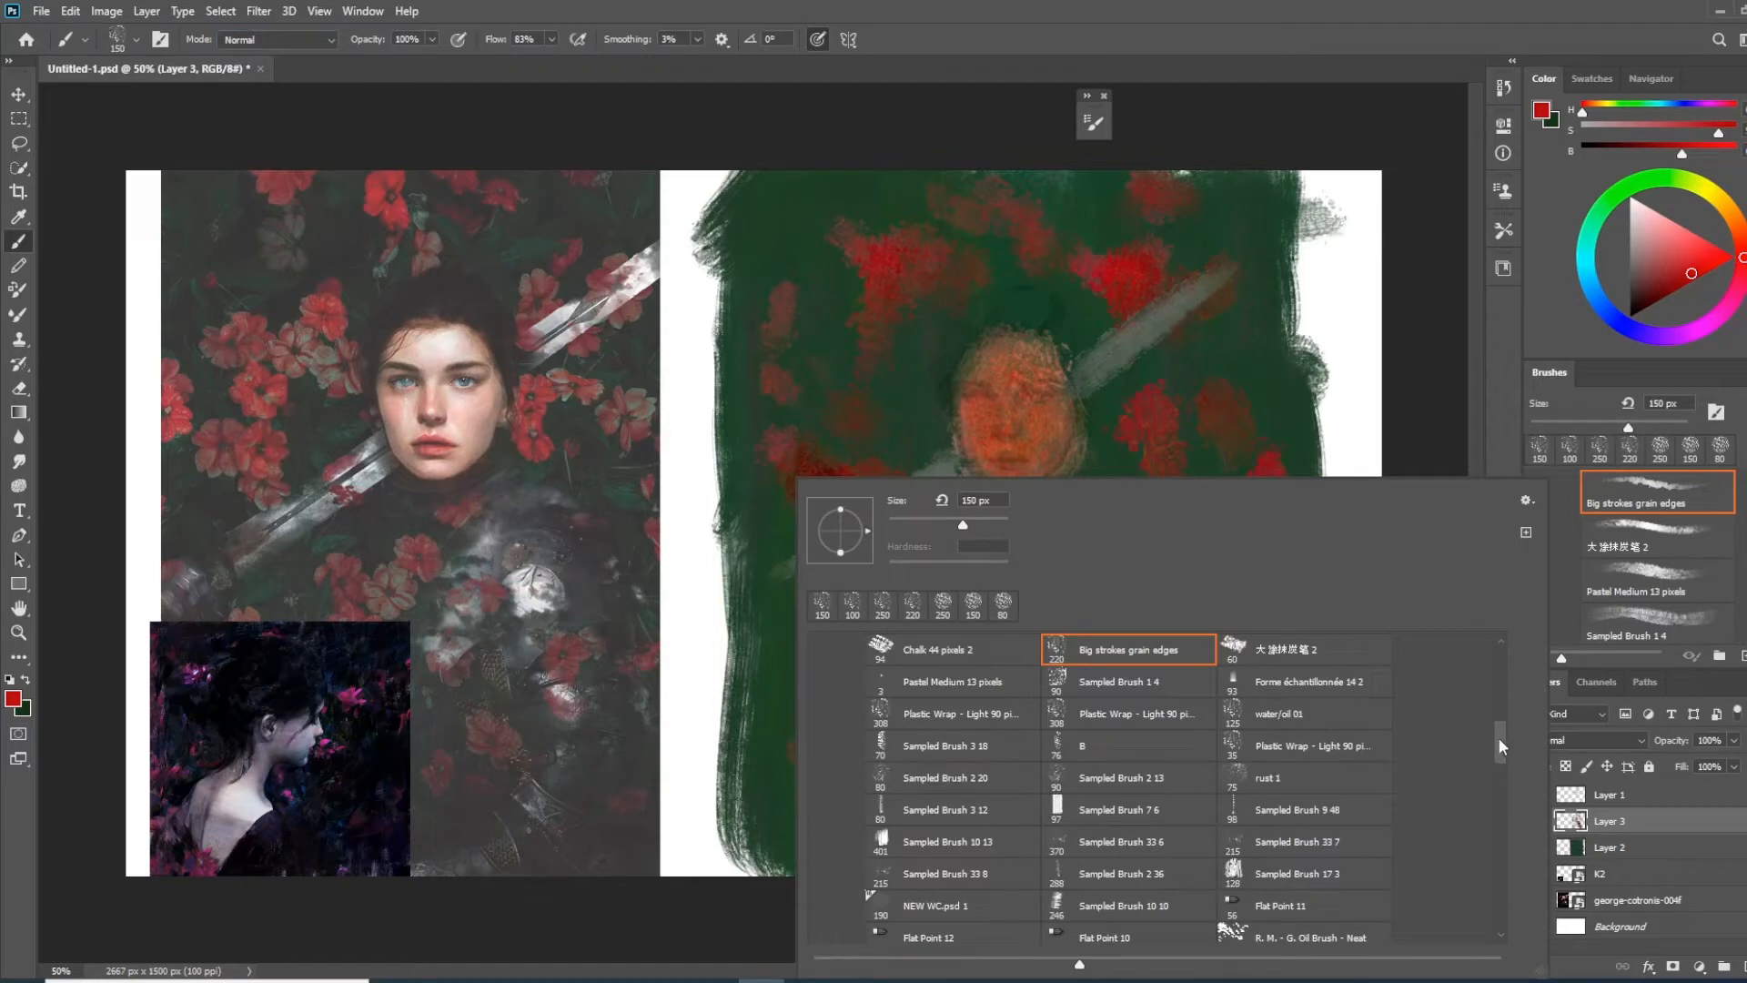
scroll(1500, 739, "down", 1)
left_click(1271, 858)
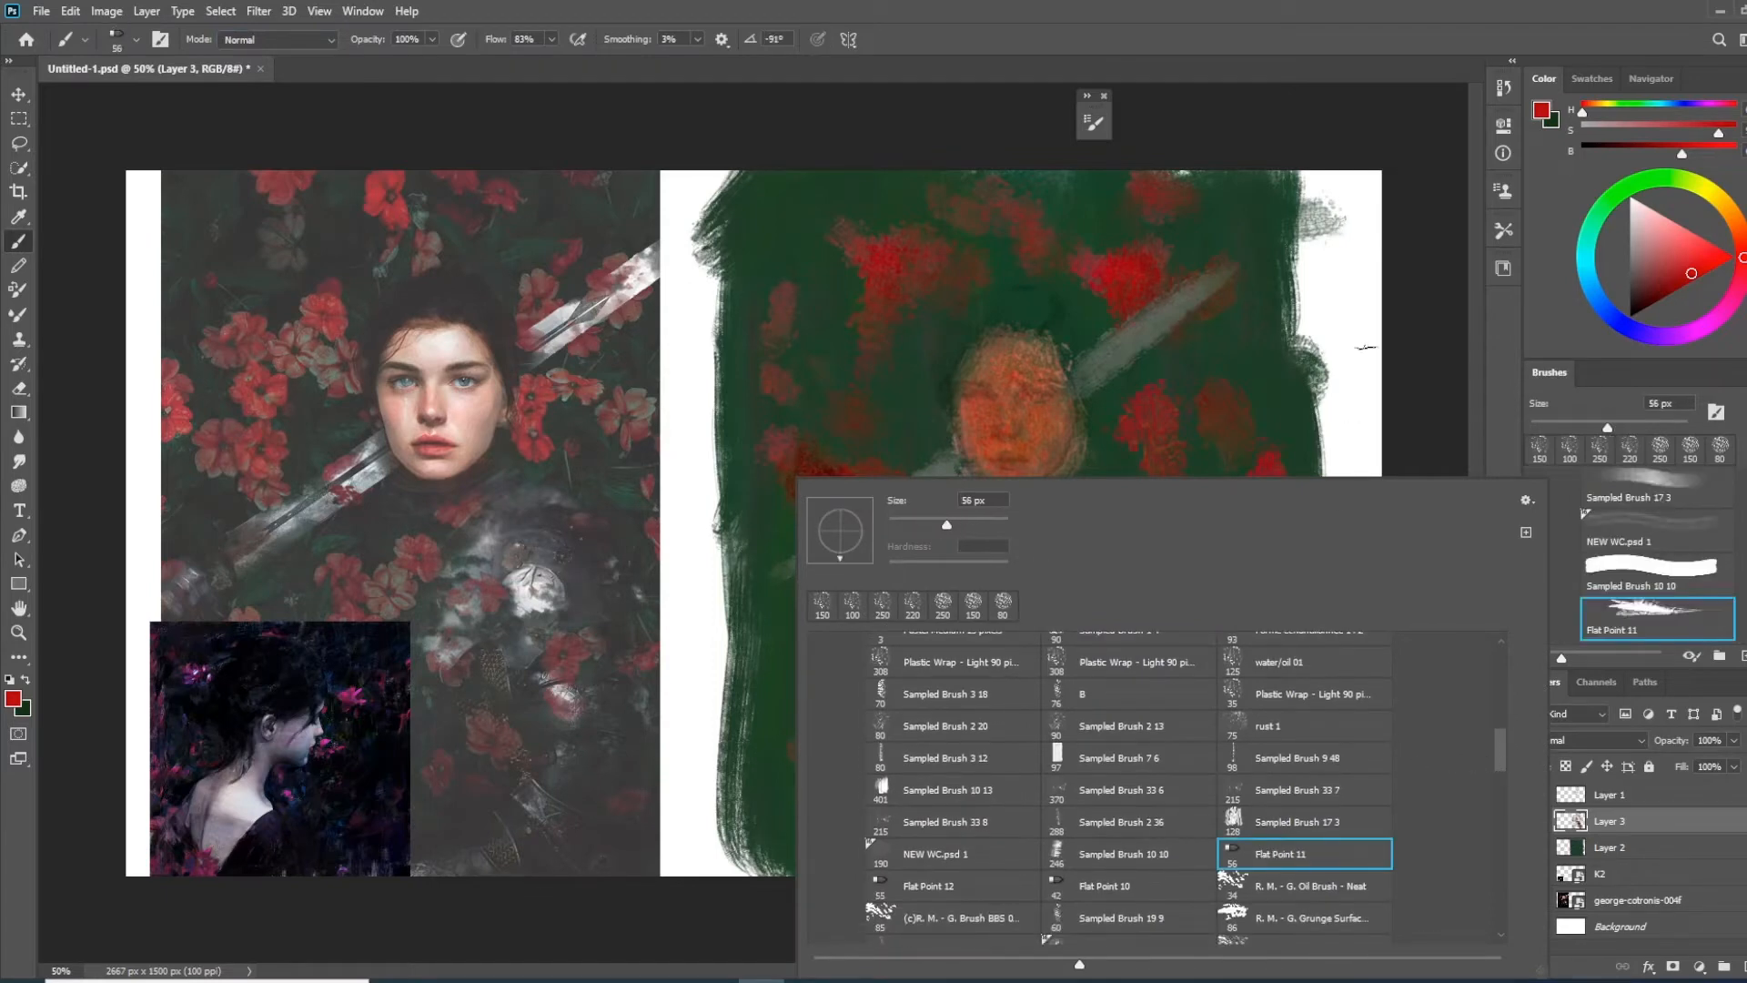
left_click(1414, 377)
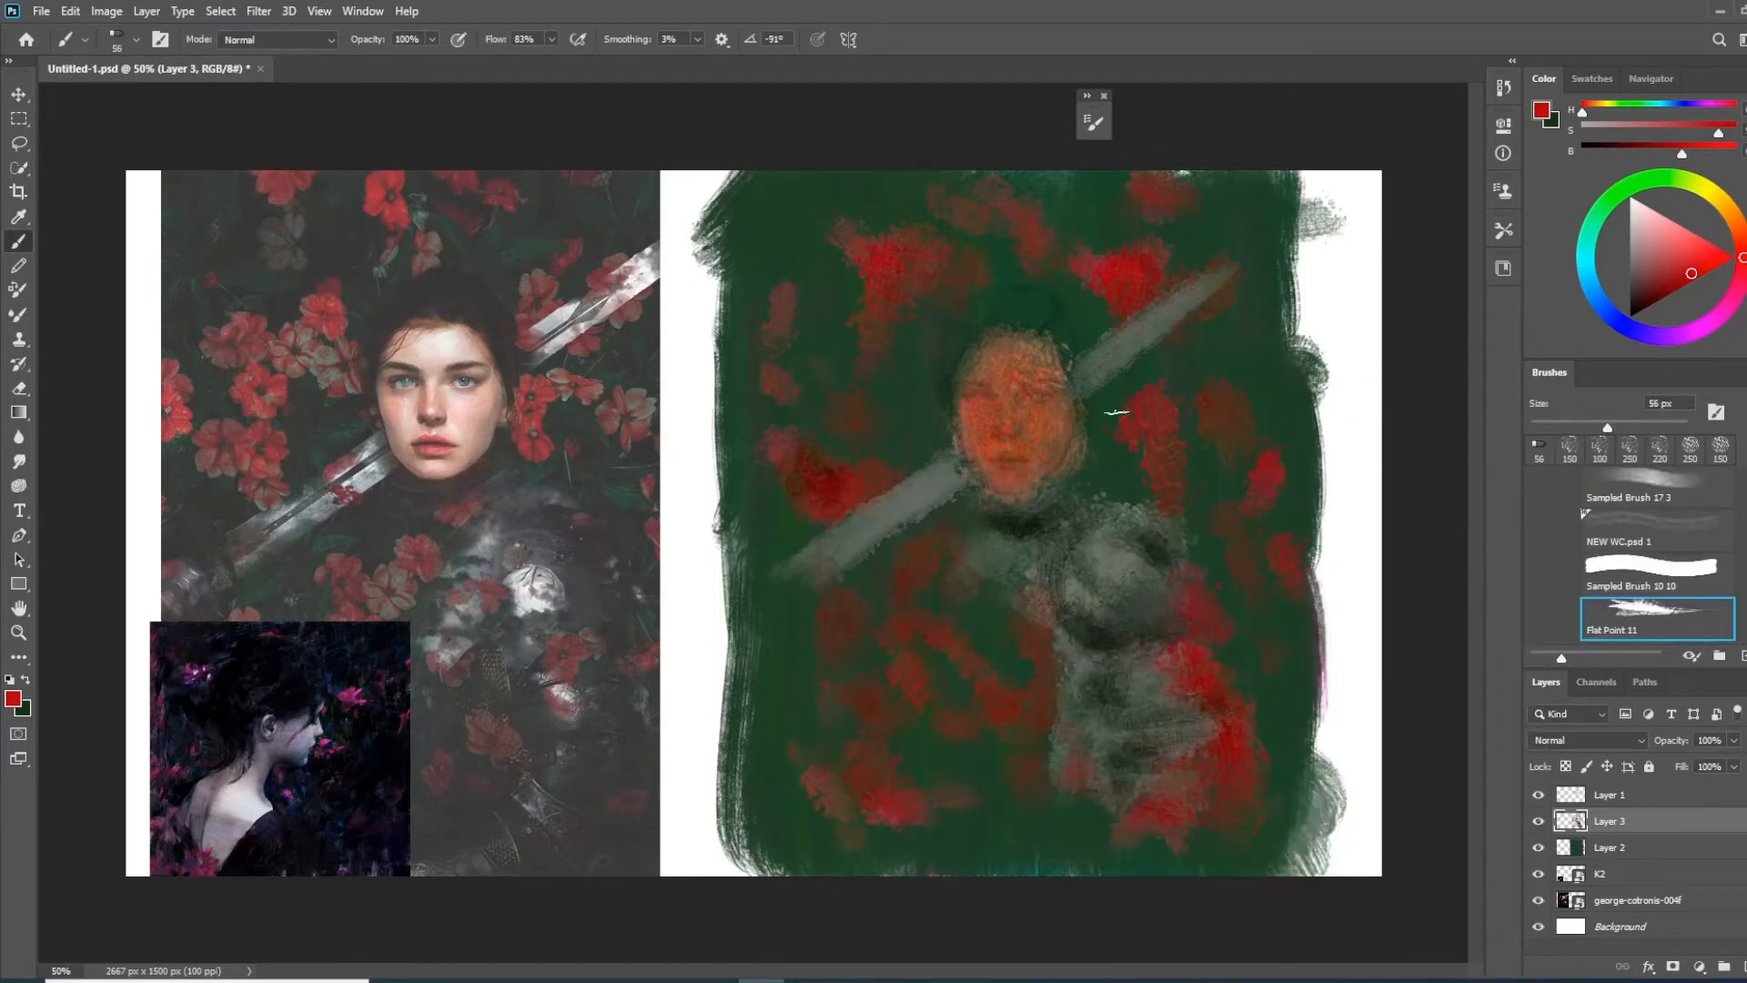
left_click(892, 255, "alt")
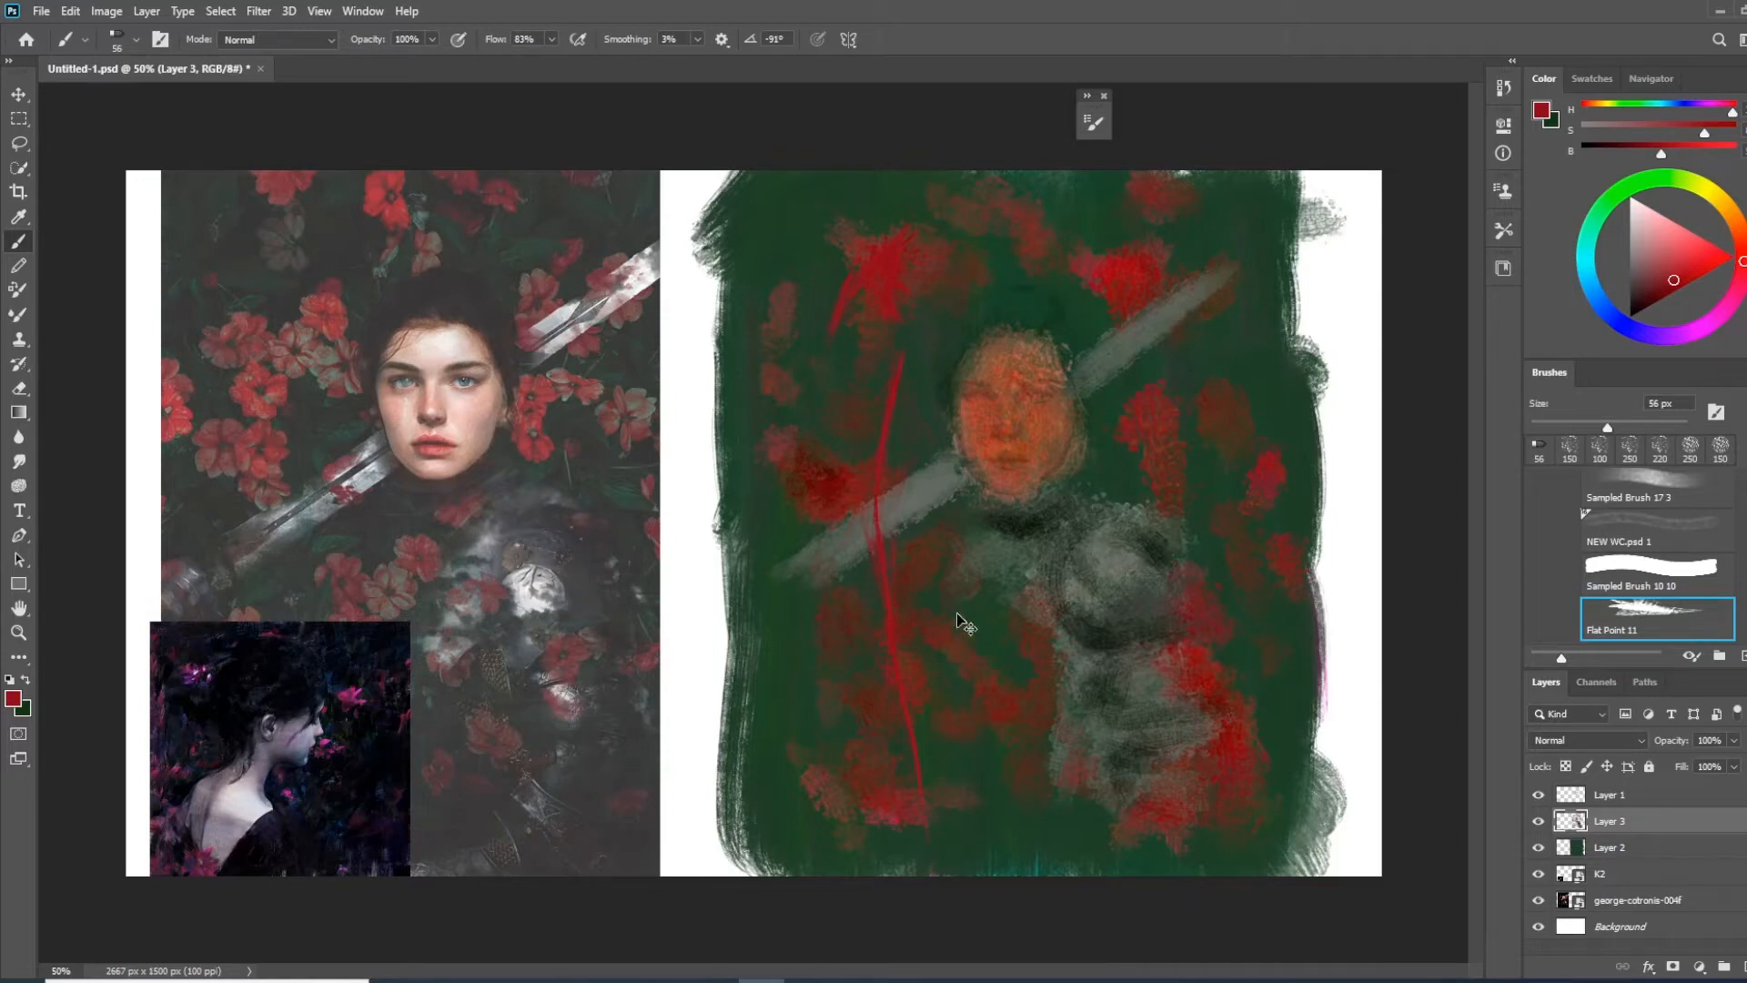
key("ctrl+z")
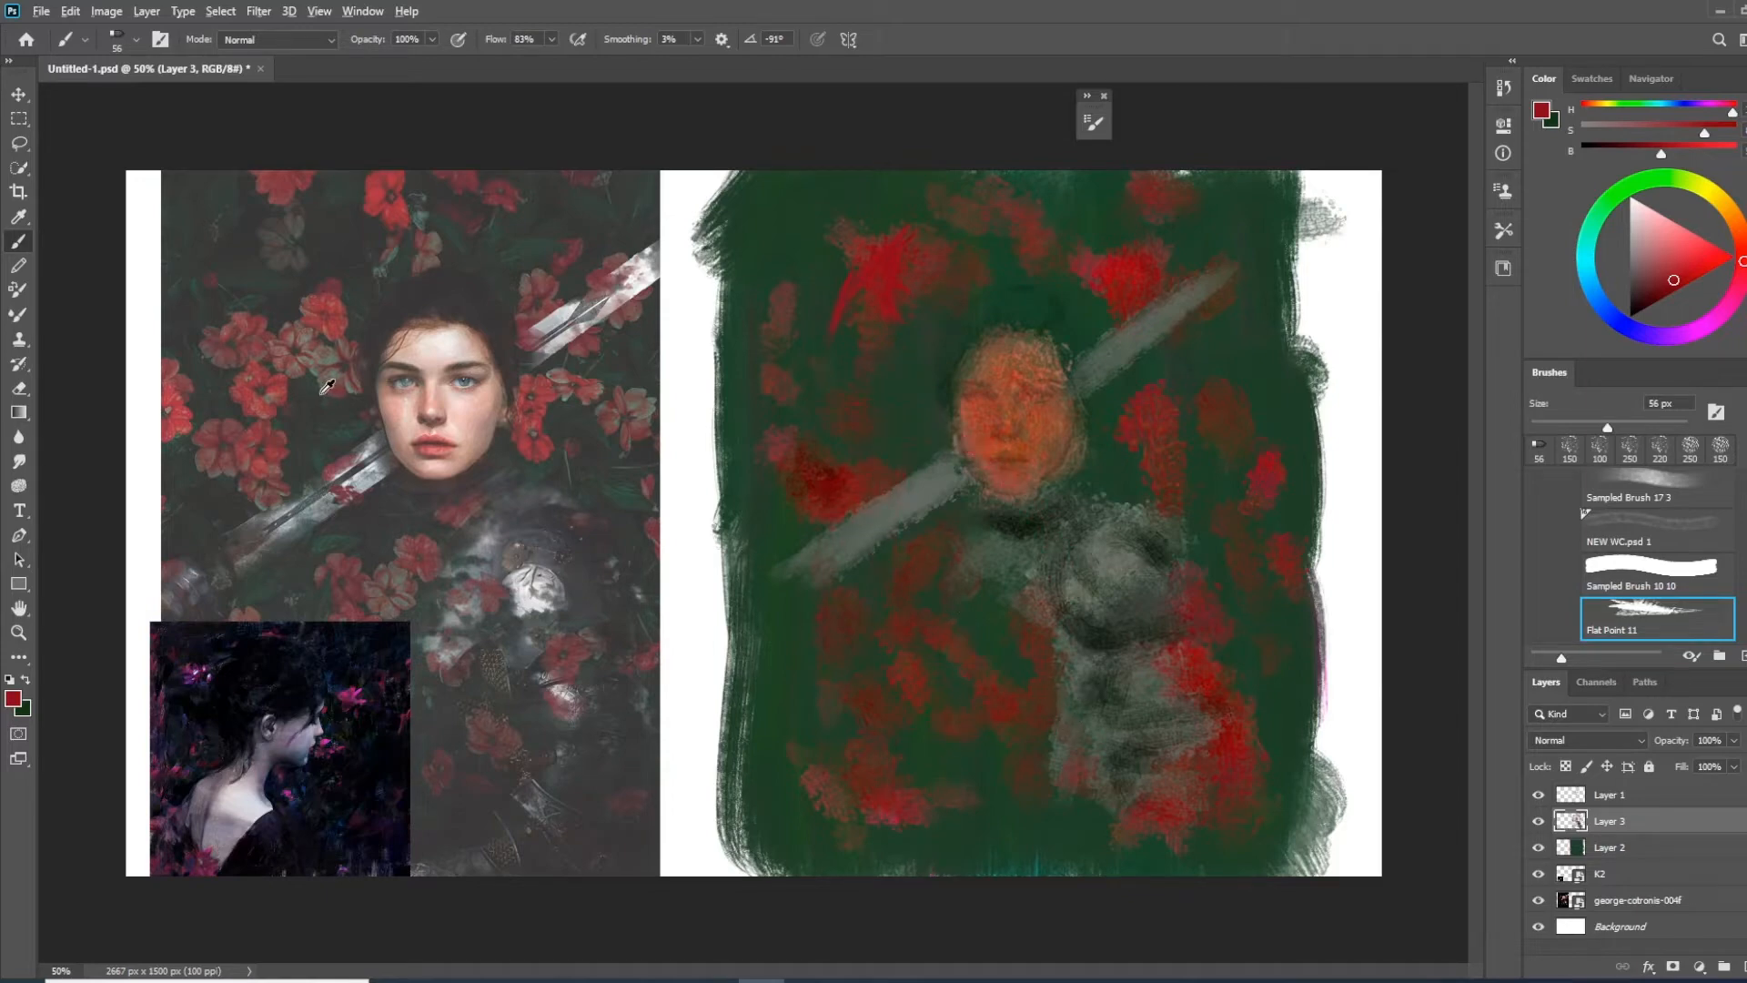
Shift the brush colour to brighter green and paint pointed leaf strokes among the flowers with the Flat Point 12 brush
left_click(339, 426, "alt")
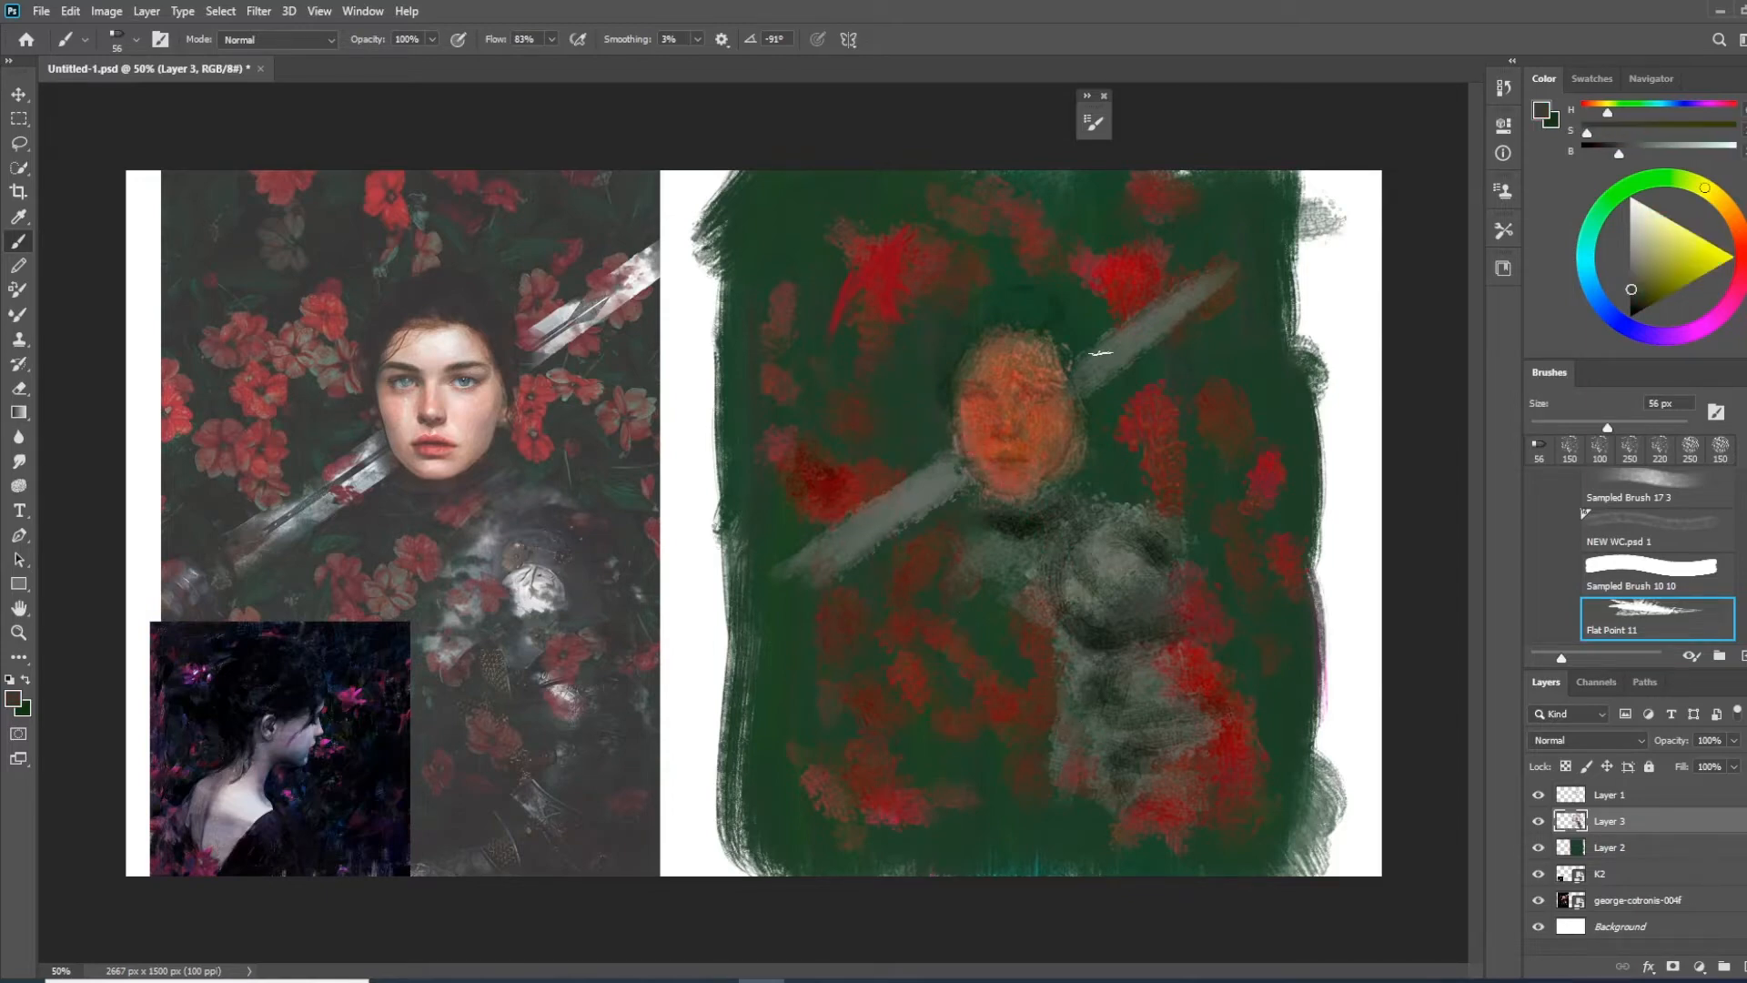
left_click(920, 386, "alt")
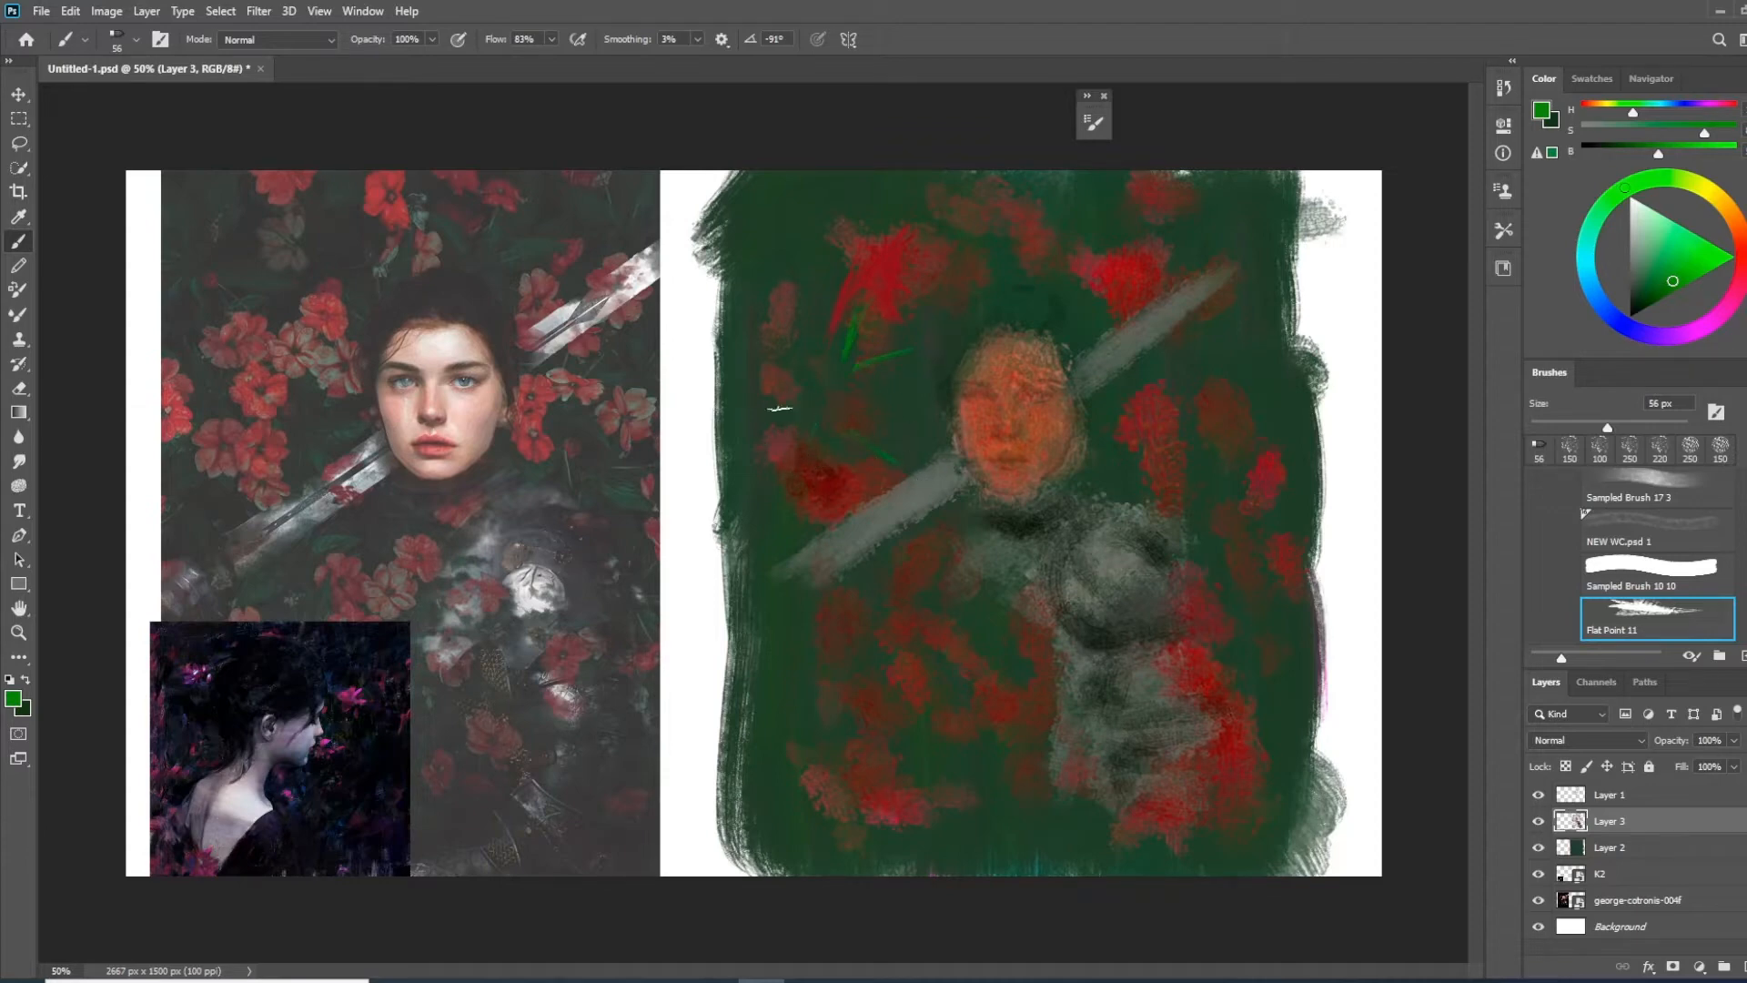
right_click(790, 568)
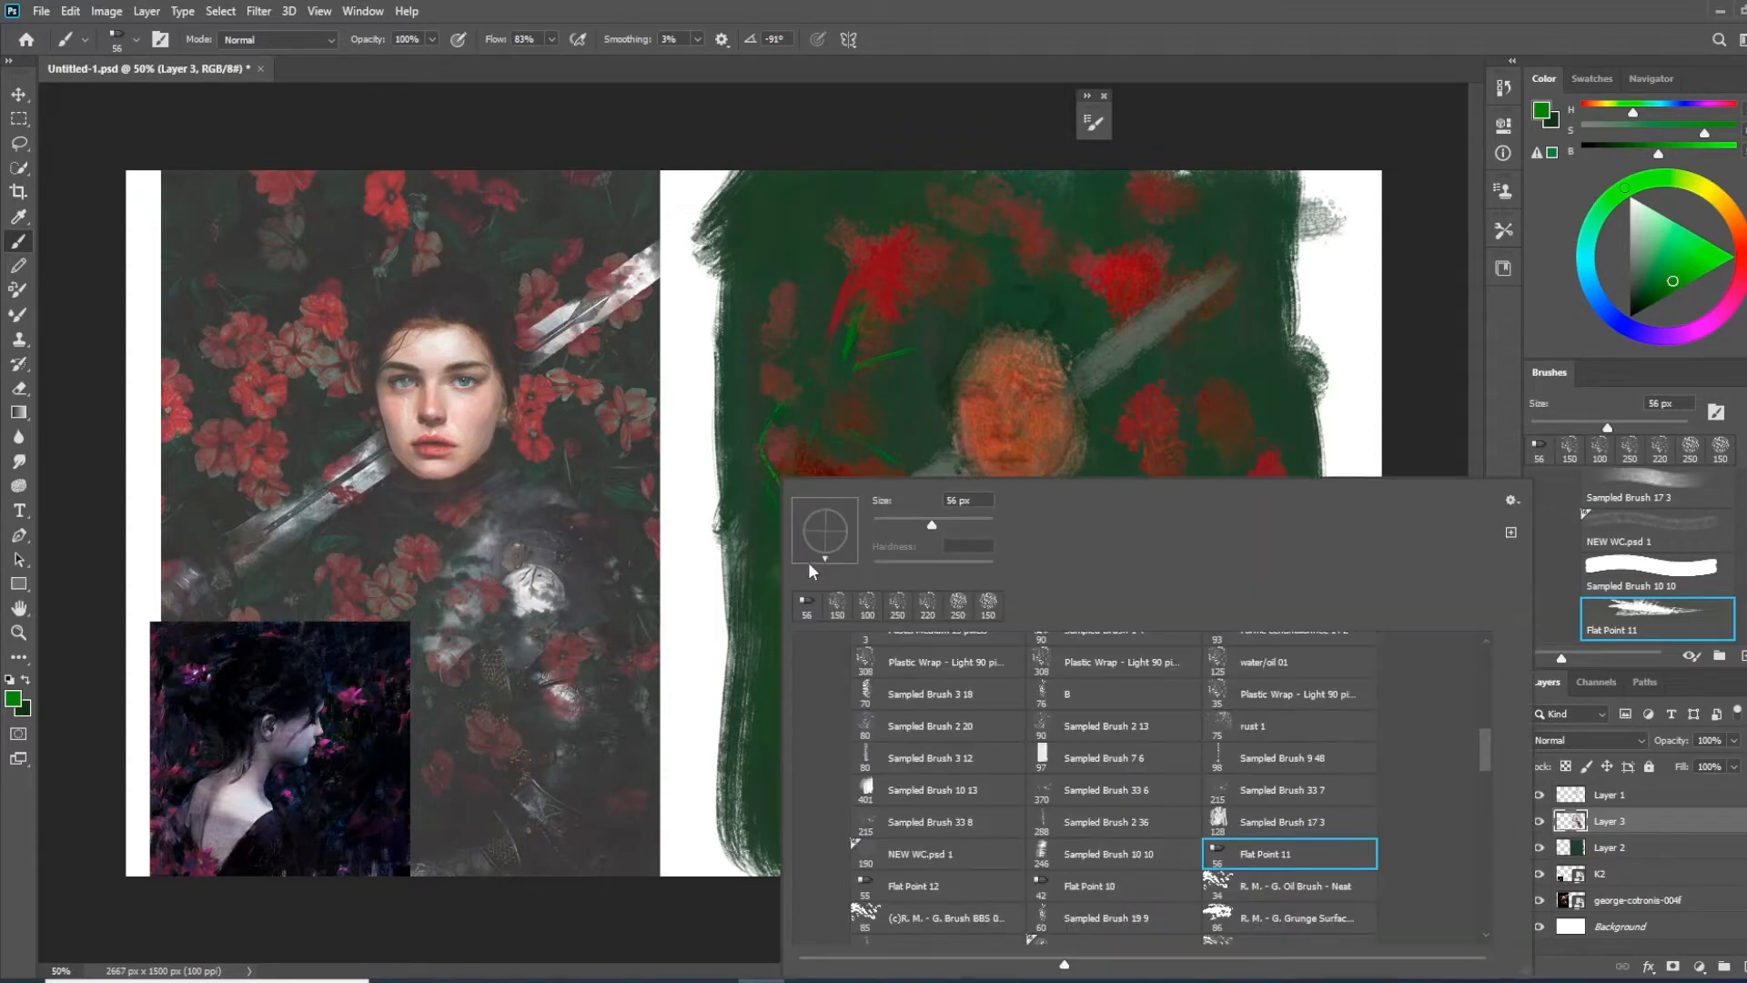
left_click(953, 884)
left_click_drag(831, 427, 880, 493)
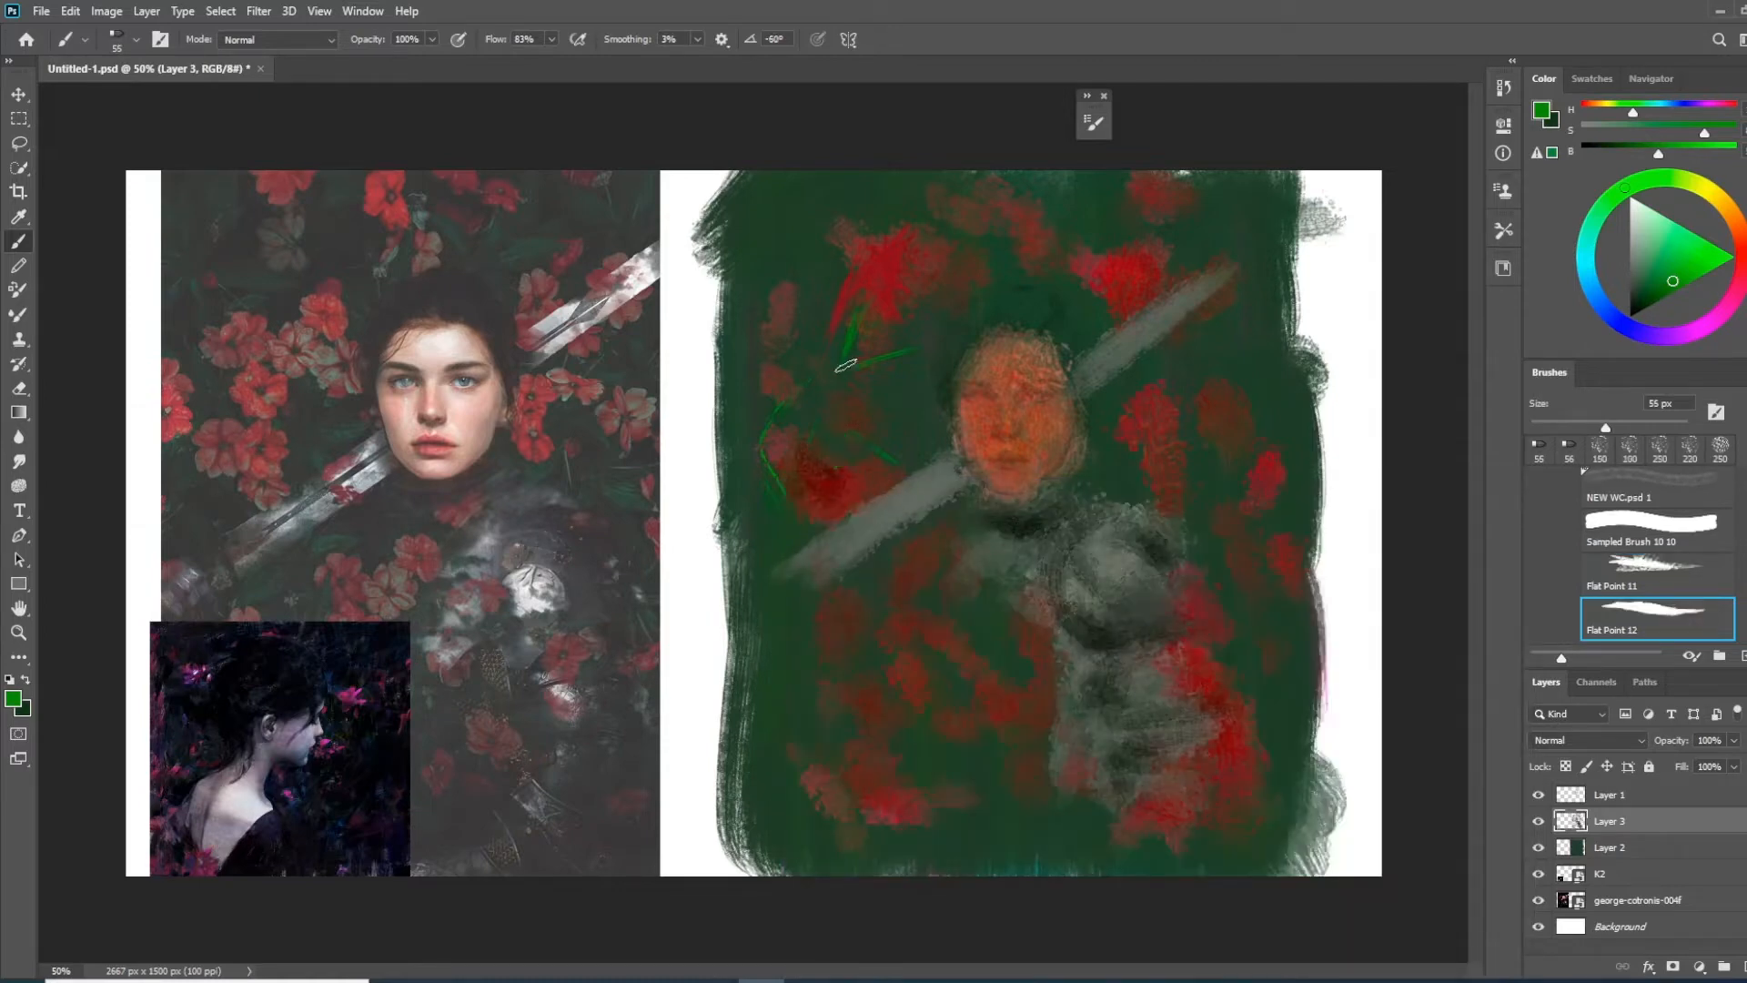
left_click_drag(1633, 292, 1647, 286)
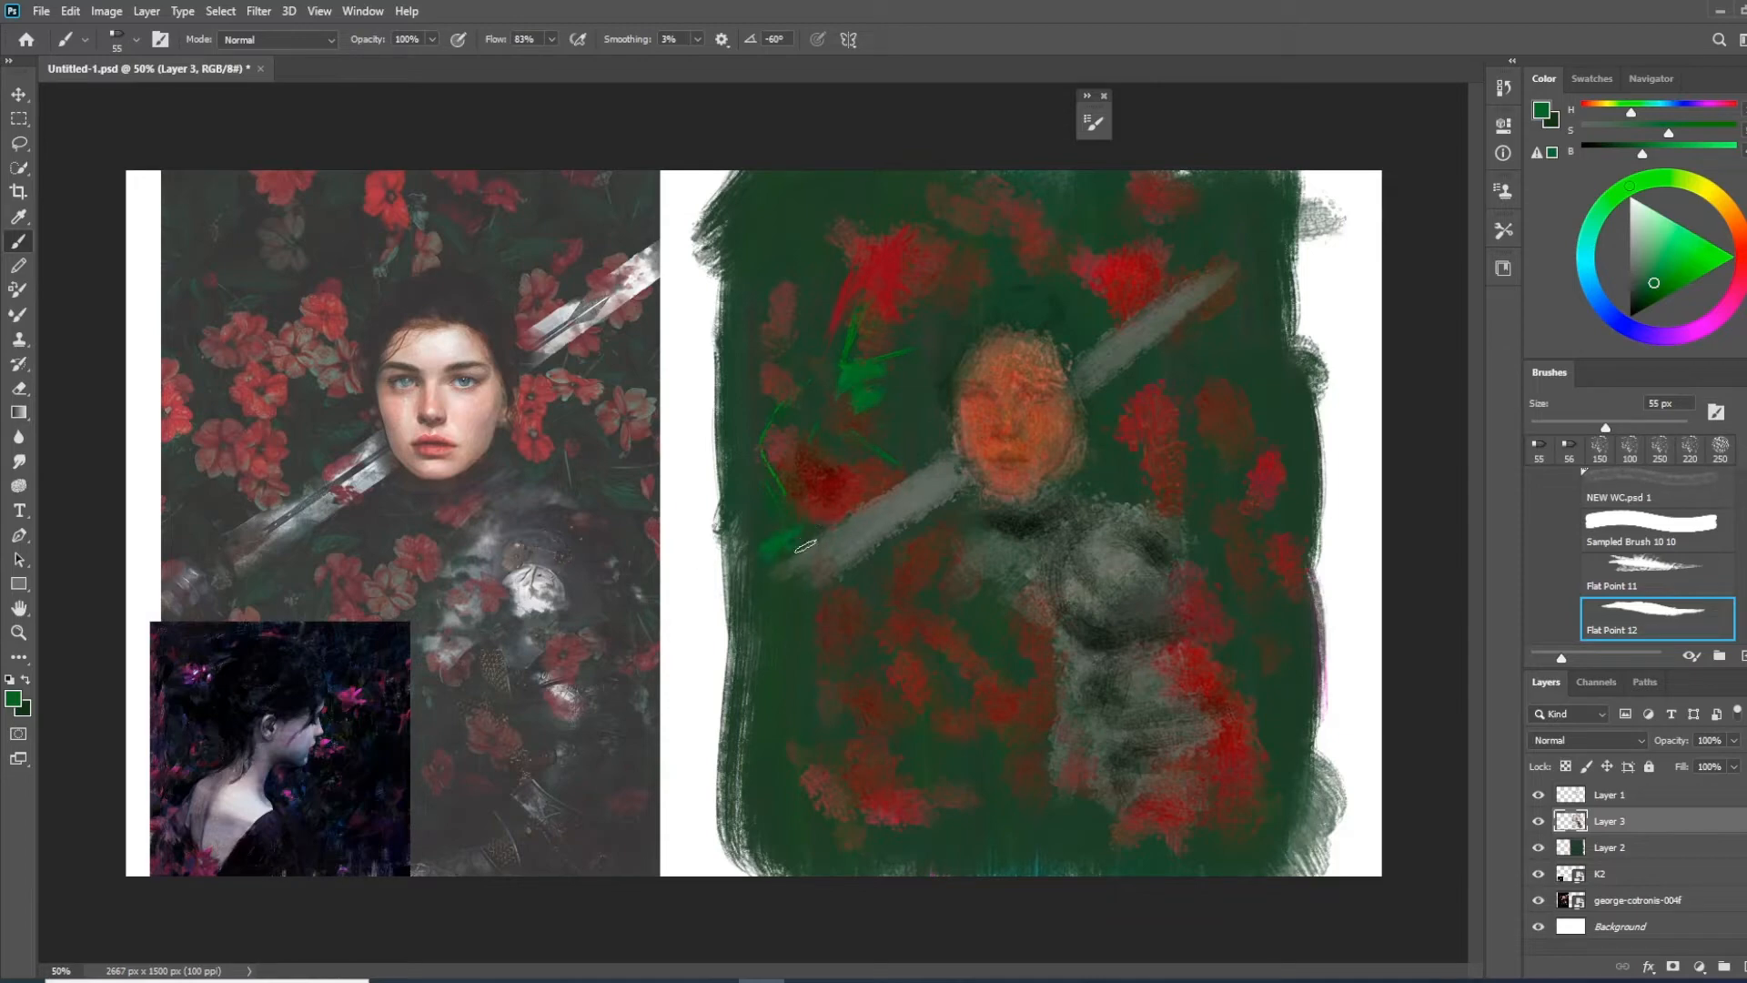
left_click_drag(819, 687, 709, 751)
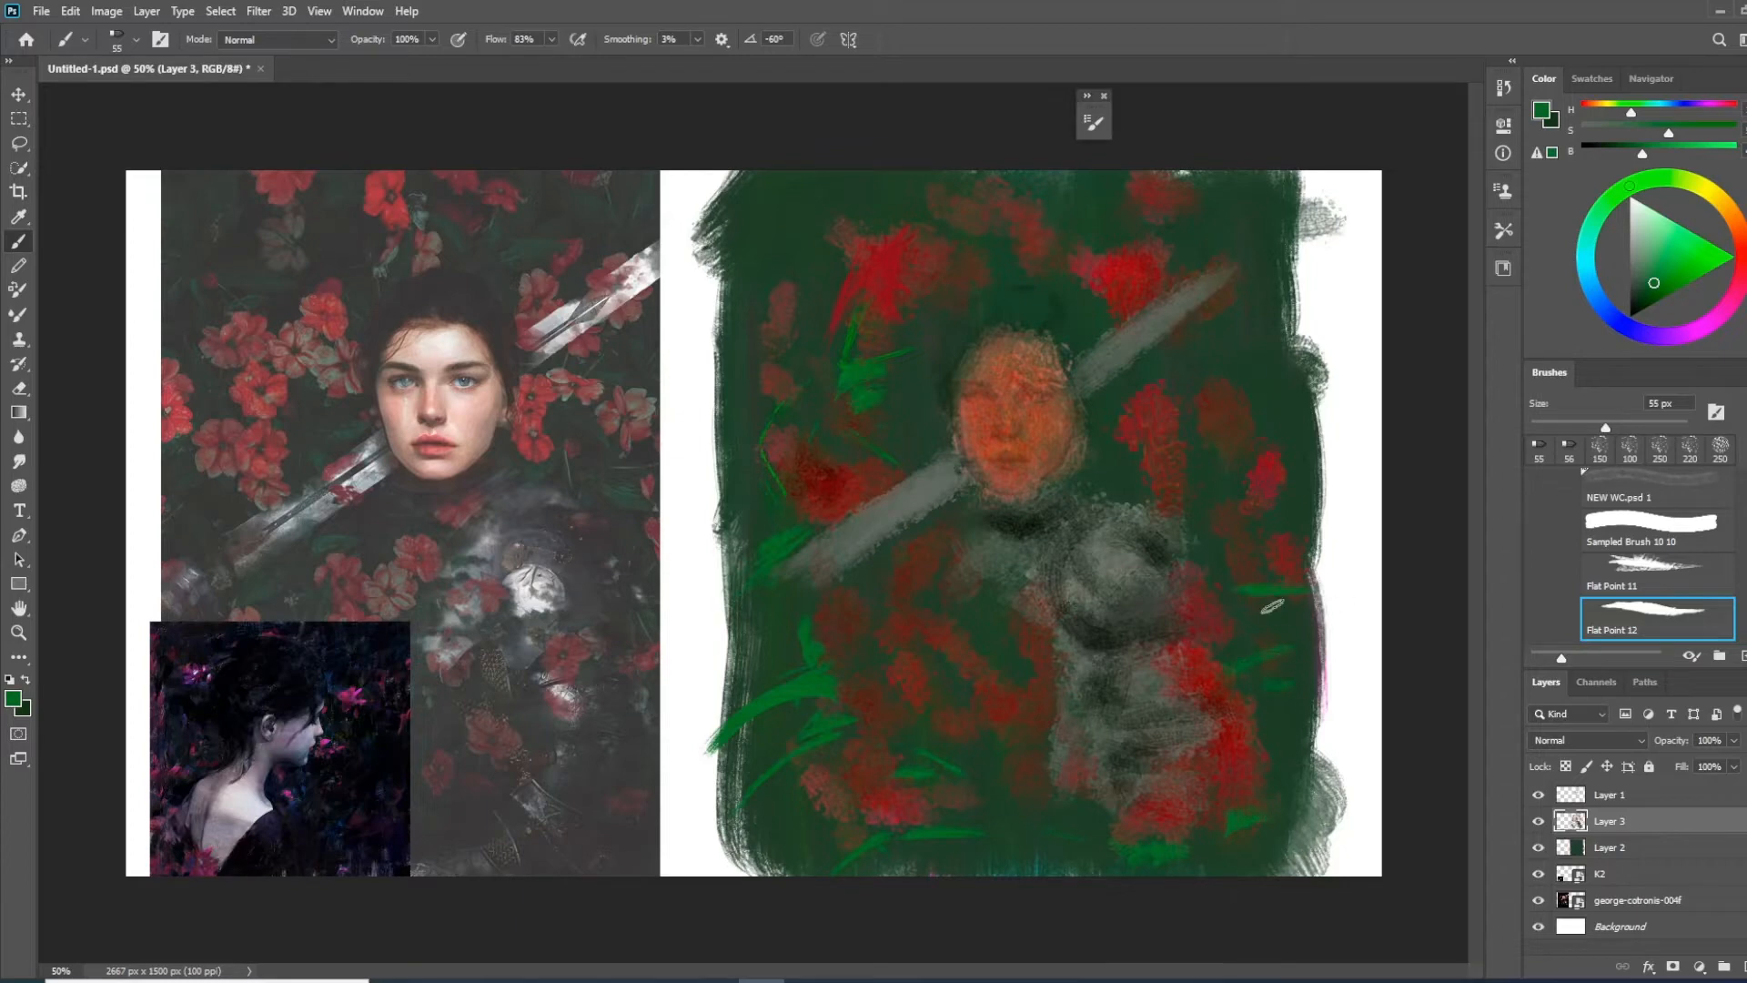
Sample the flower red and paint pinkish-red petal strokes on the flowers to the right of the face
left_click(889, 261, "alt")
left_click(1131, 297, "alt")
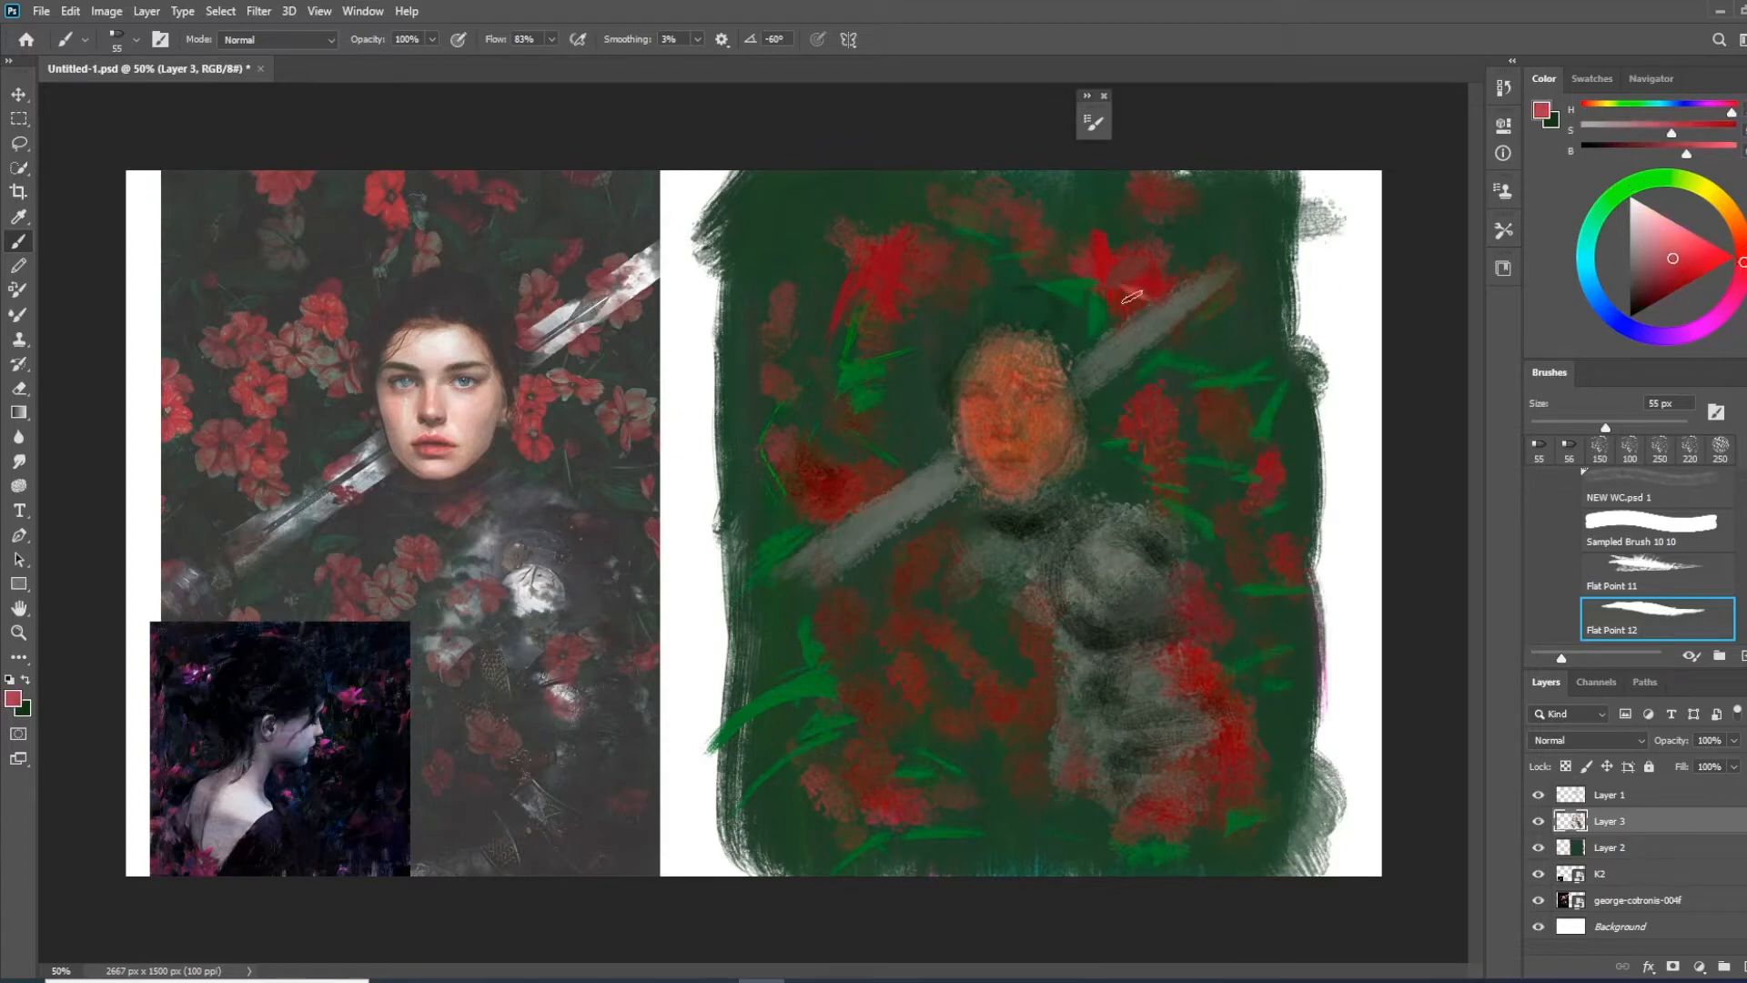
Switch to the Mixer Brush with the Flat Point 12 preset
left_click(19, 313)
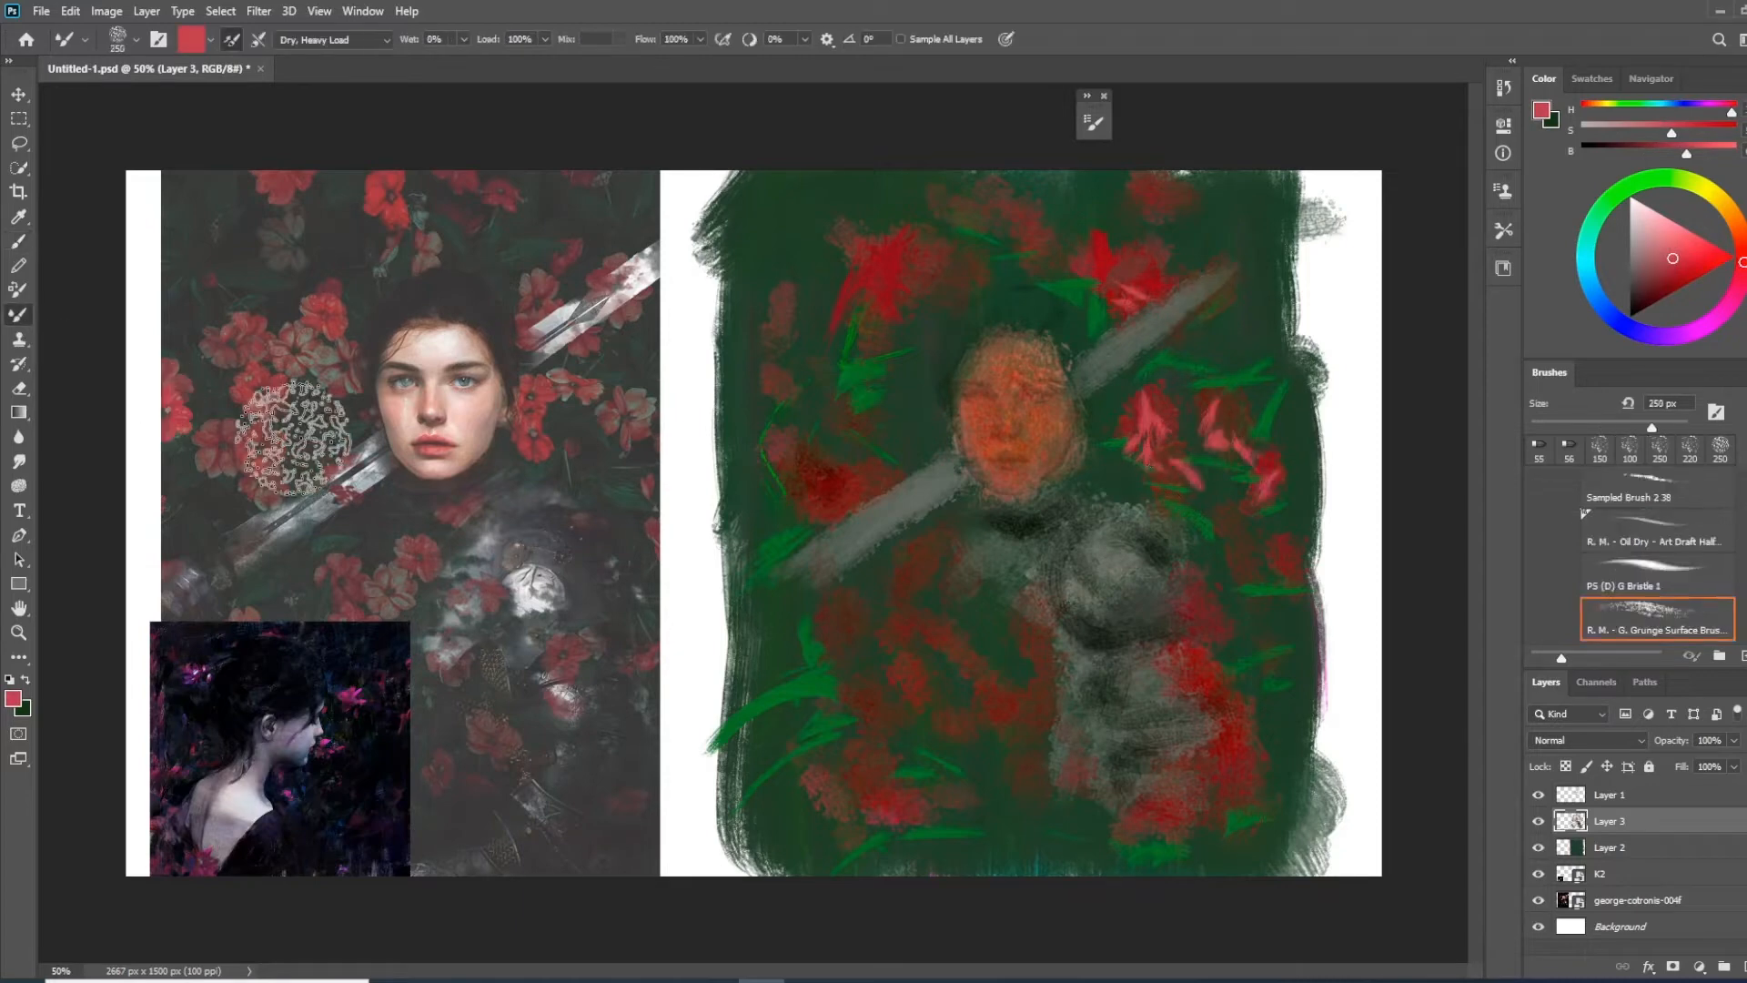
right_click(819, 423)
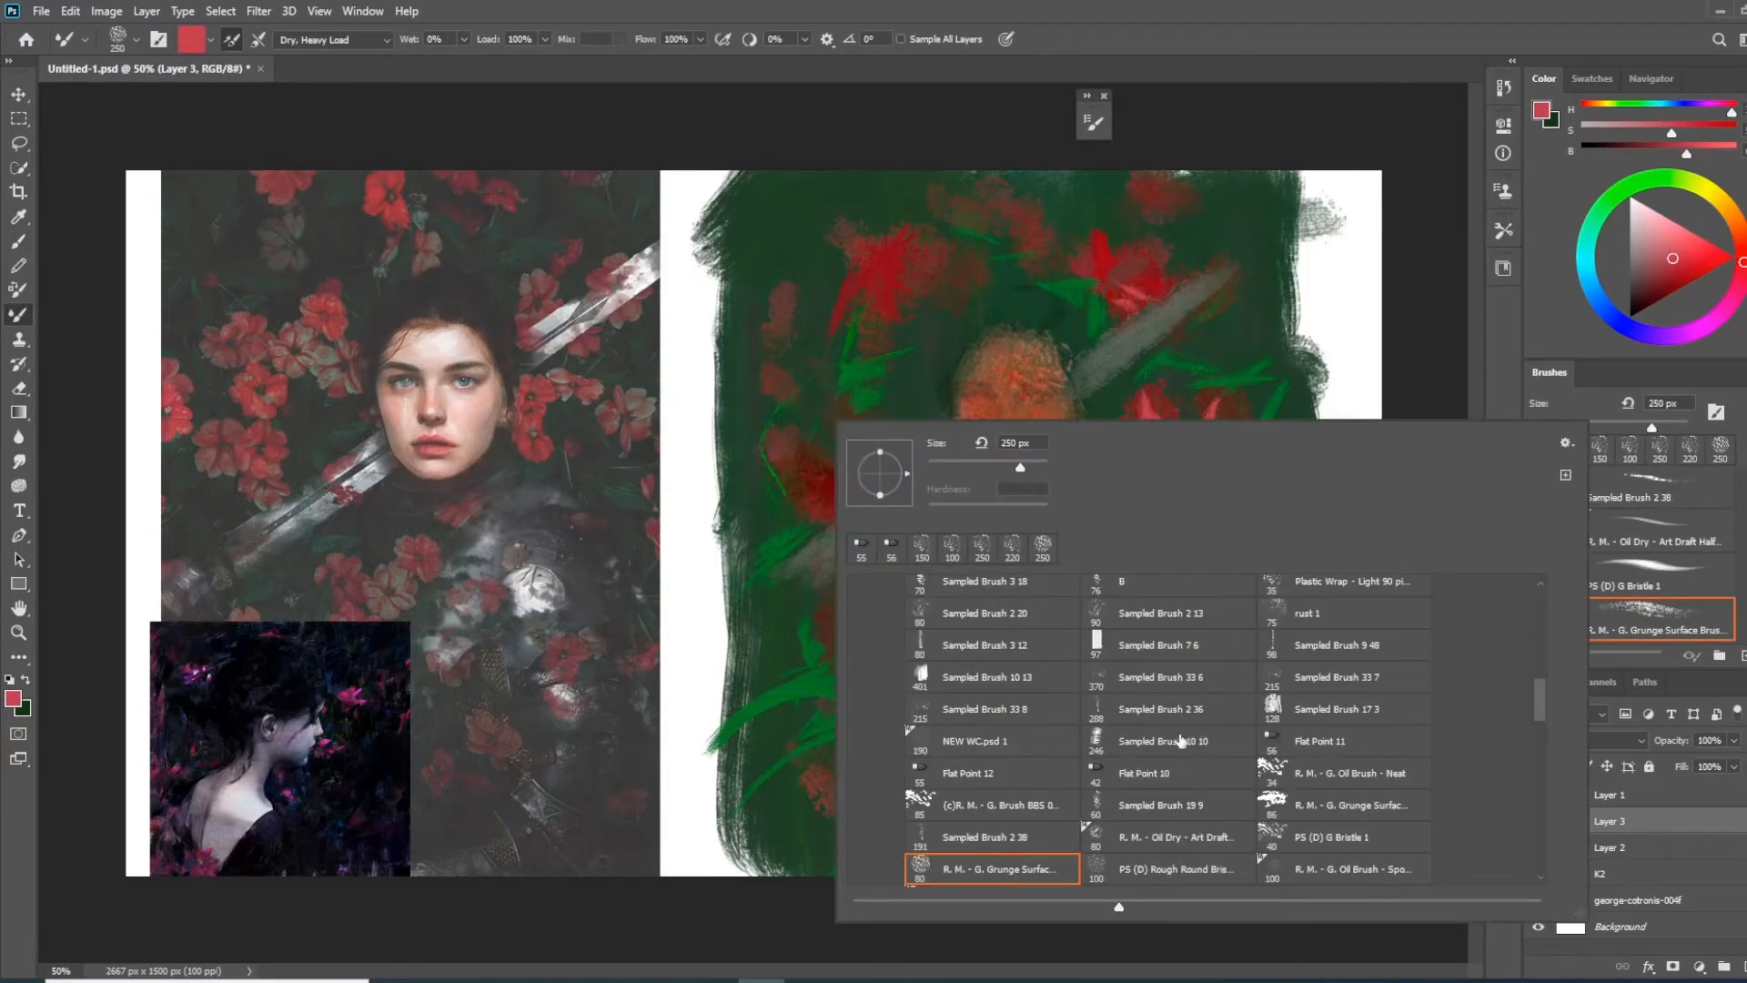
left_click(1328, 742)
left_click(1424, 297)
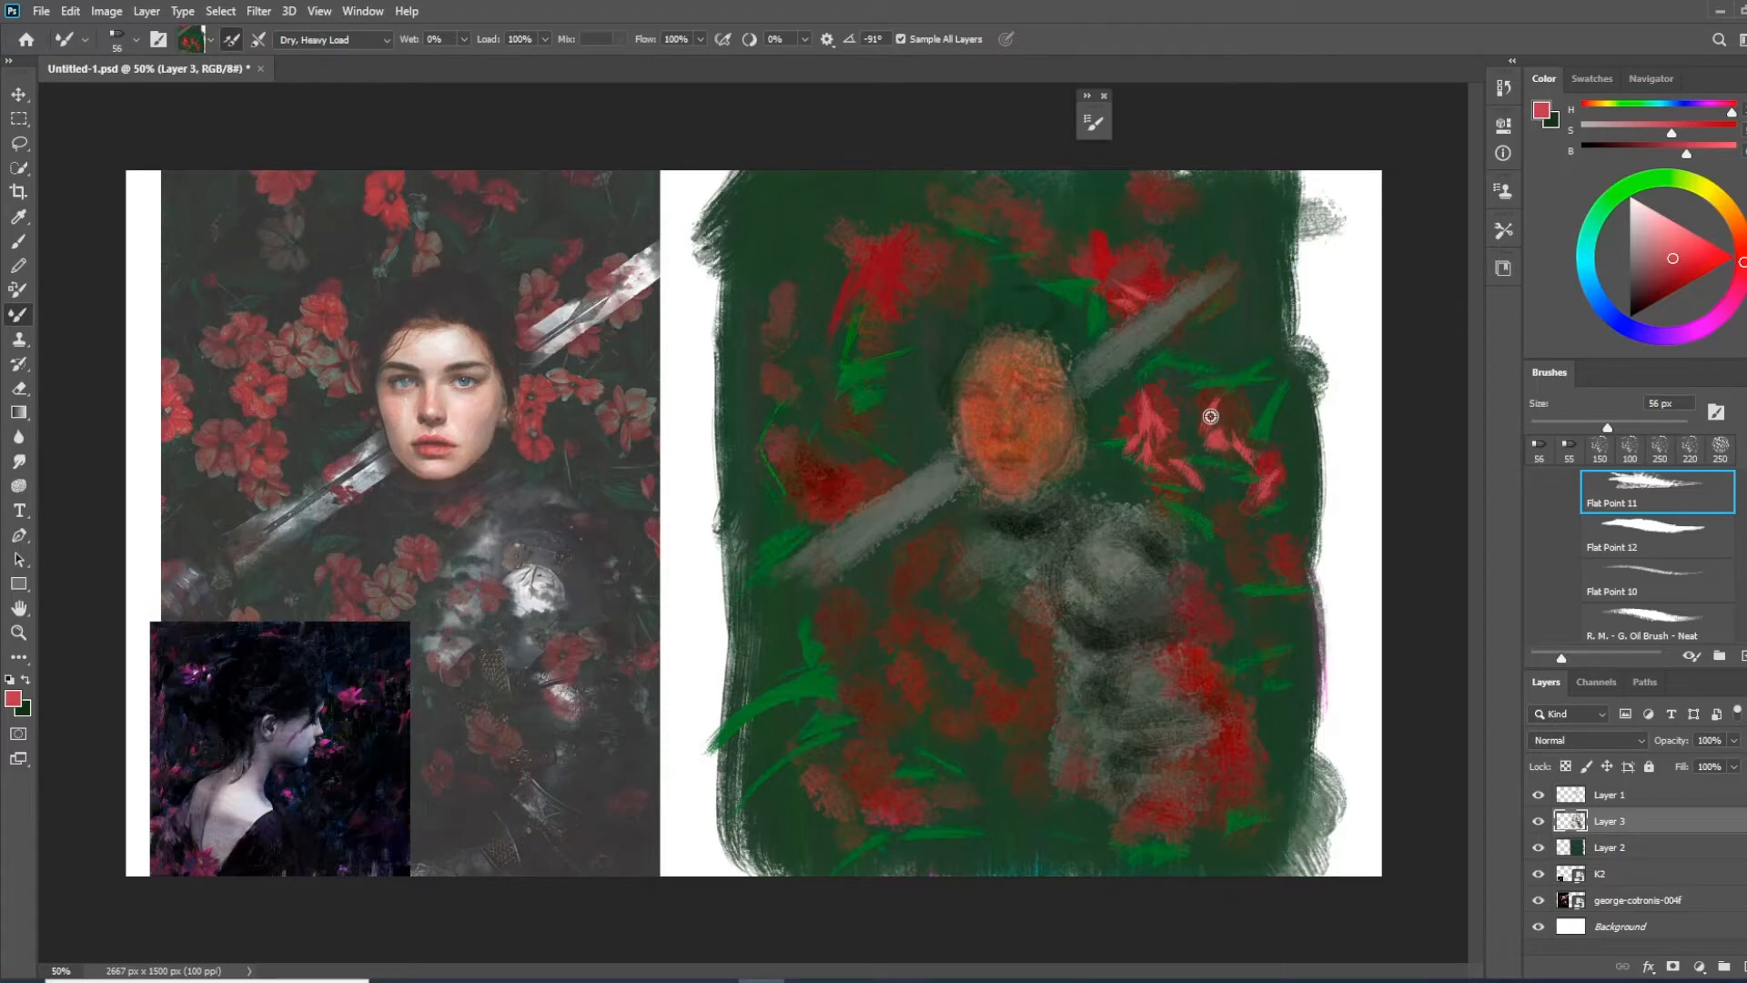
right_click(1083, 582)
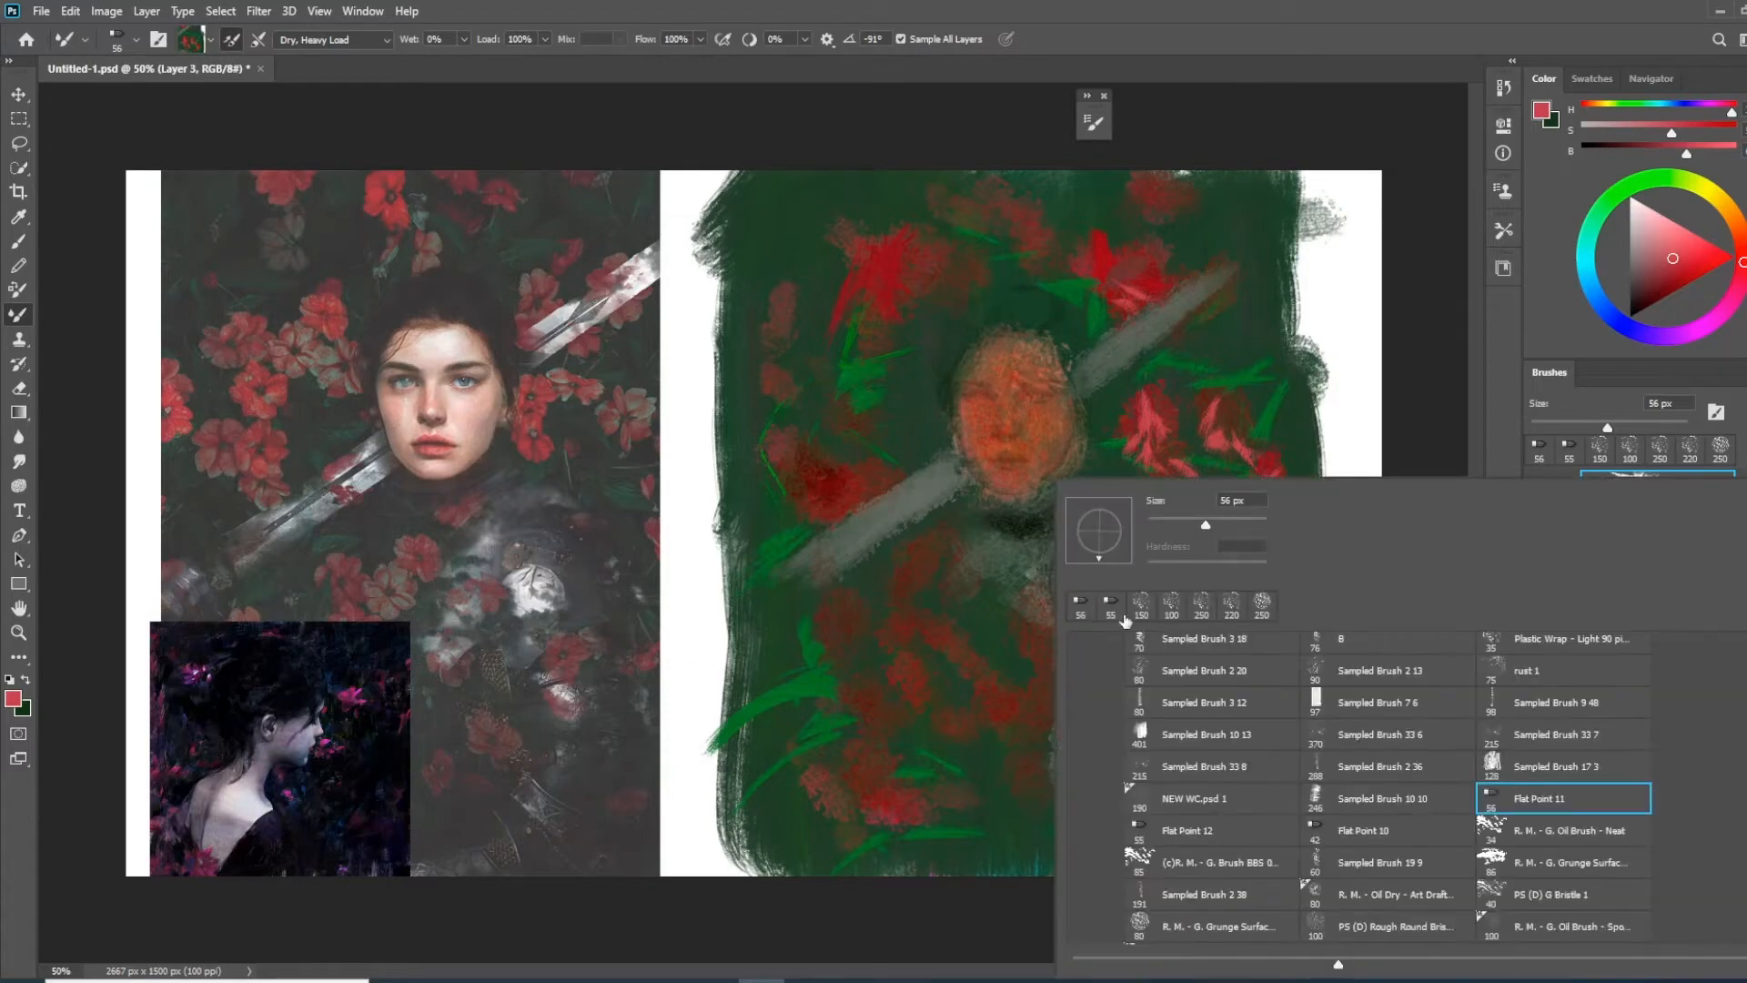
left_click(1226, 829)
left_click(1355, 437)
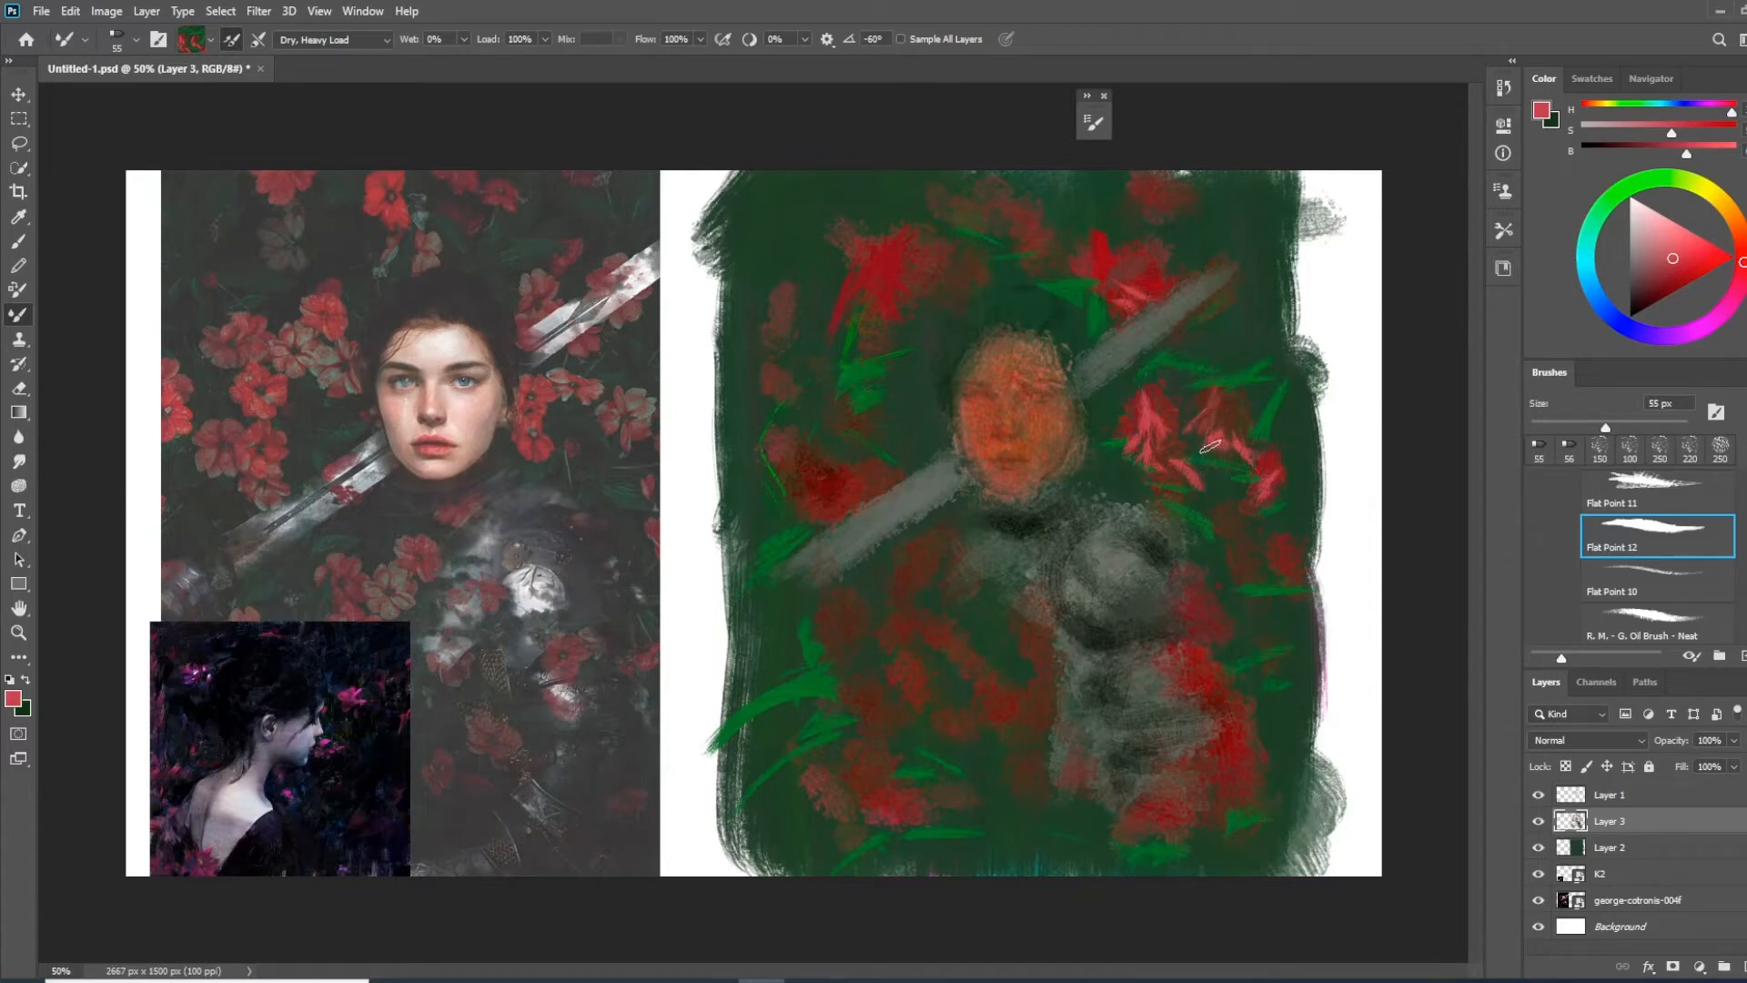
Smear the red patches right of the face into petal shapes, with the Mixer Brush sampling all layers
left_click(1155, 422, "alt")
mouse_move(1131, 362)
left_mouse_down()
mouse_move(1165, 415)
mouse_move(1167, 389)
mouse_move(1181, 428)
left_mouse_up()
mouse_move(1095, 420)
left_mouse_down()
mouse_move(1127, 424)
mouse_move(1124, 446)
left_mouse_up()
key("ctrl+z")
left_click(1247, 340, "alt")
left_click(1259, 320, "alt")
mouse_move(1125, 422)
left_mouse_down()
mouse_move(1133, 478)
mouse_move(1118, 394)
mouse_move(1158, 424)
mouse_move(1125, 439)
left_mouse_up()
left_click(1138, 409, "alt")
left_click(1153, 434, "alt")
left_click(901, 39)
left_click(1138, 437, "alt")
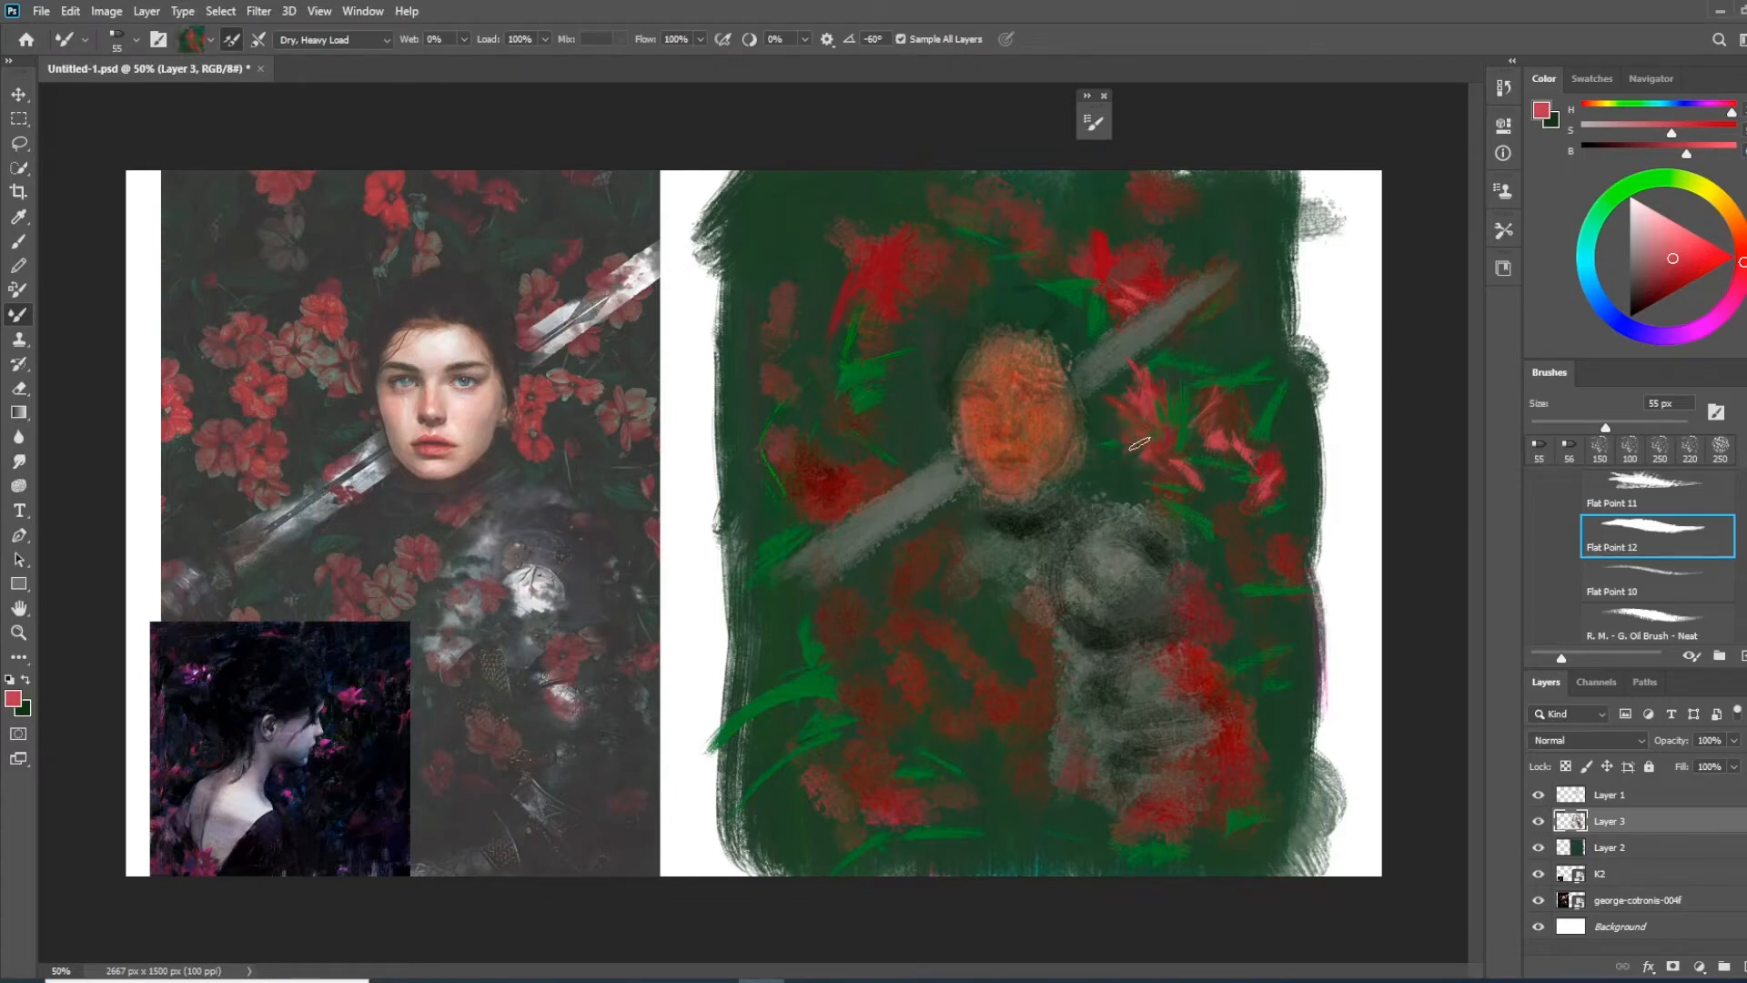
Hide Layer 1 and blend petals into the flower right of the face and the one above the lower sword section
left_click(1537, 792)
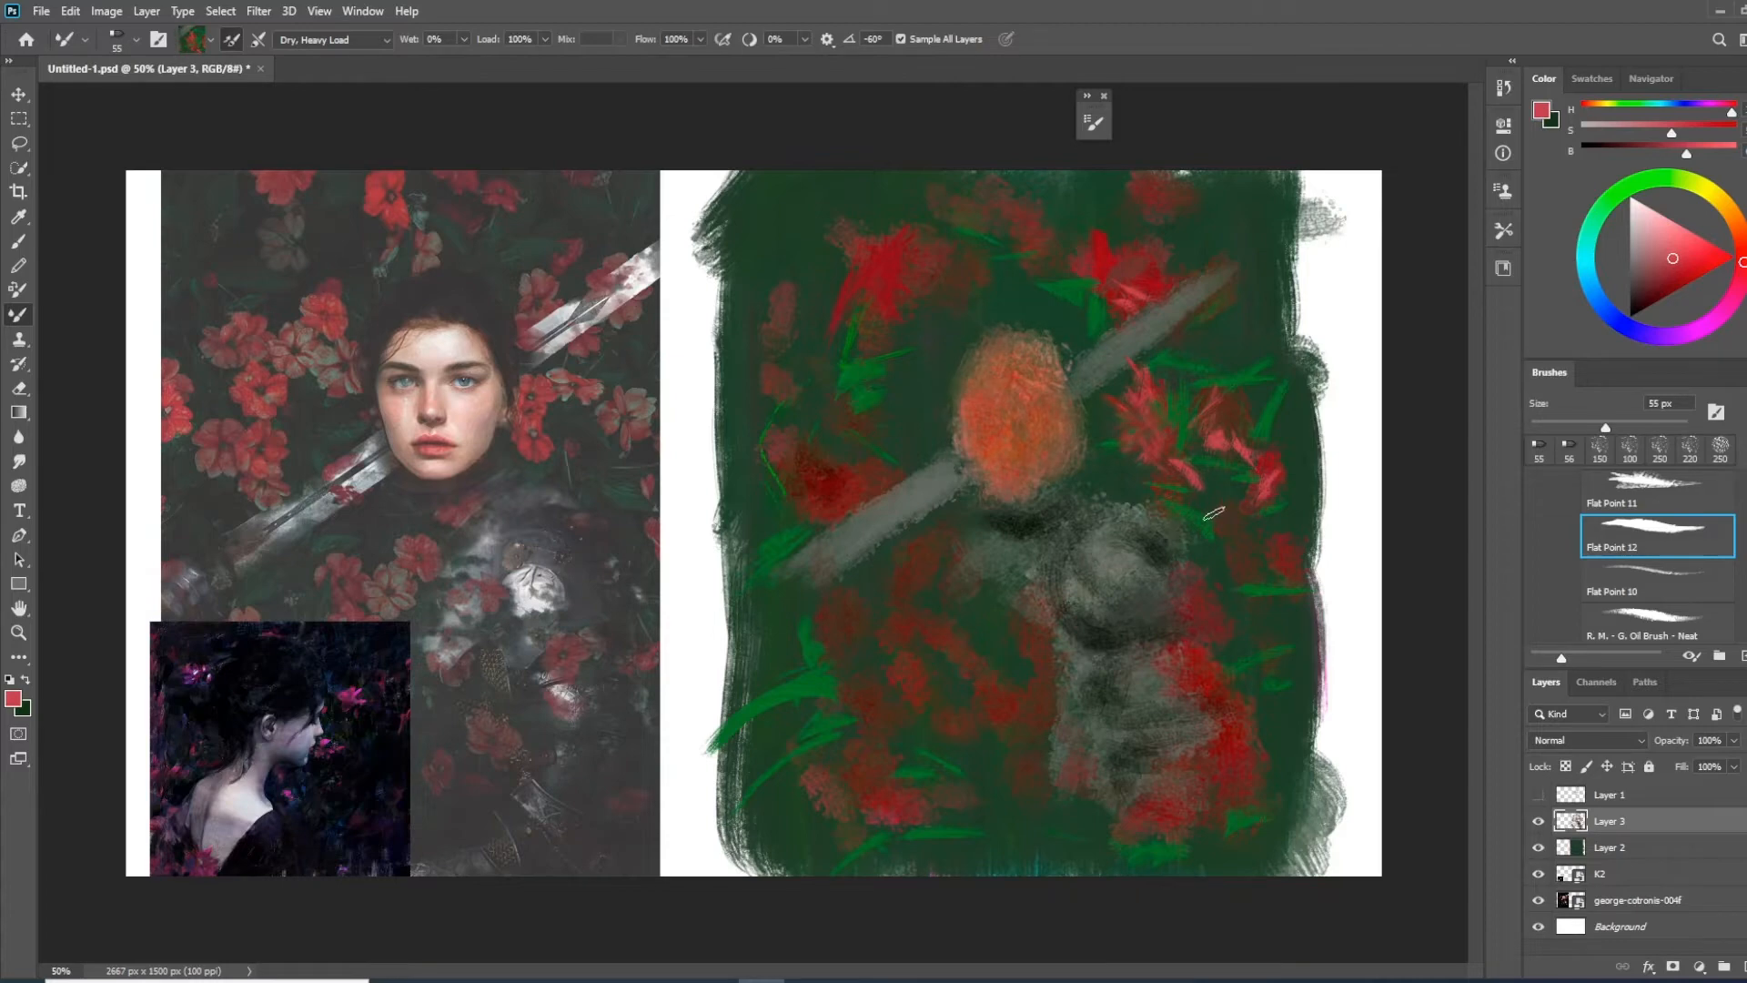
left_click_drag(1145, 405, 1172, 454)
left_click(1161, 438, "alt")
mouse_move(848, 482)
left_mouse_down()
mouse_move(808, 510)
mouse_move(861, 499)
left_mouse_up()
left_click(842, 491, "alt")
left_click_drag(793, 453, 824, 471)
Smear petal shapes into the upper-left flower, the small flower left of the face and the one below the sword
mouse_move(881, 302)
left_mouse_down()
mouse_move(925, 252)
mouse_move(874, 269)
left_mouse_up()
left_click(863, 255, "alt")
left_click_drag(910, 346, 932, 406)
left_click_drag(941, 344, 905, 412)
left_click_drag(954, 544, 919, 579)
left_click_drag(918, 564, 897, 606)
Blend the red patches left of the torso, at its lower edge and on its right side into petals
left_click_drag(874, 689, 941, 676)
left_click_drag(908, 674, 917, 717)
left_click_drag(996, 668, 1016, 739)
mouse_move(1030, 695)
left_mouse_down()
mouse_move(977, 736)
mouse_move(1017, 730)
left_mouse_up()
mouse_move(1068, 762)
left_mouse_down()
mouse_move(1046, 812)
mouse_move(1100, 806)
left_mouse_up()
left_click_drag(1074, 793, 1083, 841)
left_click_drag(1201, 675, 1245, 713)
left_click(922, 392, "alt")
Enlarge the Mixer Brush and smear the red patches at the lower left of the painting into petals
key("bracketright")
key("bracketright")
left_click_drag(963, 597, 981, 638)
mouse_move(1003, 611)
left_mouse_down()
mouse_move(963, 623)
mouse_move(1046, 670)
left_mouse_up()
left_click_drag(830, 625, 855, 657)
left_click_drag(852, 740, 867, 805)
Blend the red patches above the head into a flower and smear the green at the painting's upper-left corner
left_click(1012, 276, "alt")
mouse_move(1006, 246)
left_mouse_down()
mouse_move(1000, 280)
mouse_move(972, 277)
left_mouse_up()
left_click_drag(1012, 265, 1028, 302)
left_click(1052, 217, "alt")
left_click_drag(1035, 221, 1030, 247)
left_click(1018, 264, "alt")
left_click(1006, 175, "alt")
mouse_move(1005, 178)
left_mouse_down()
mouse_move(964, 187)
mouse_move(968, 222)
left_mouse_up()
left_click(735, 228, "alt")
left_click_drag(739, 176, 712, 215)
Smooth the green around the upper-left flower and along the painting's left edge with Sampled Brush 10 10 at 150 px
right_click(885, 381)
double_click(1099, 546)
key("bracketleft")
key("bracketleft")
key("bracketleft")
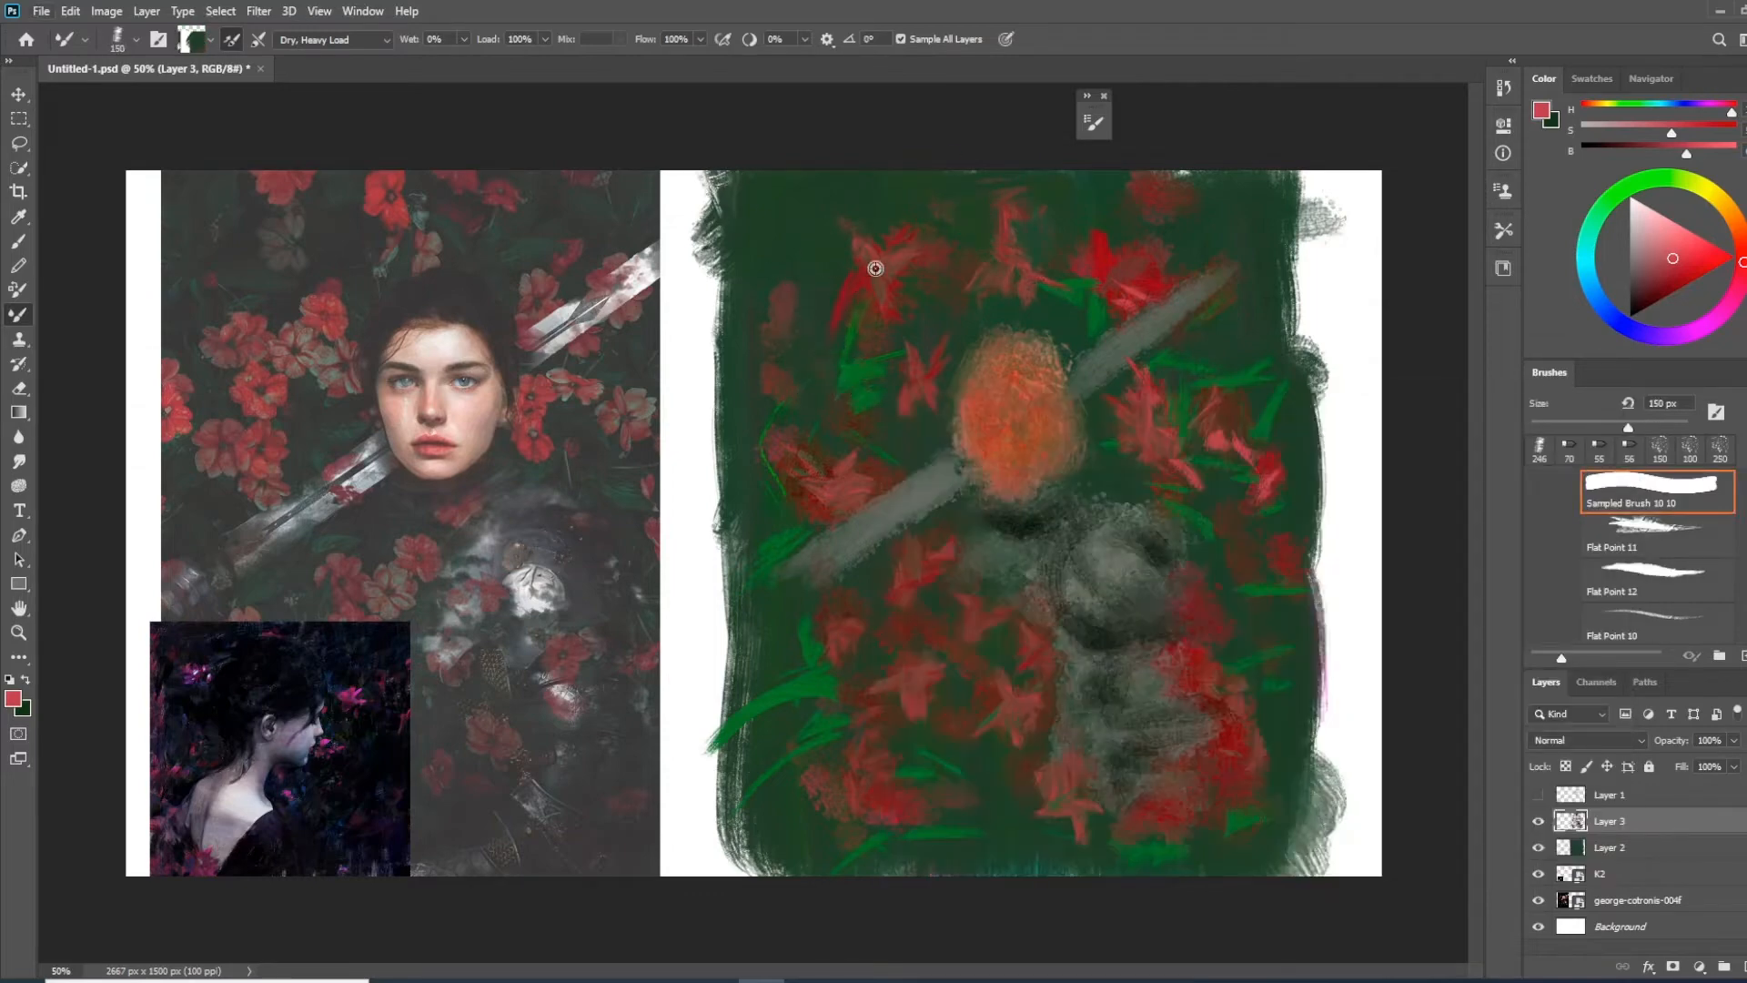
left_click(834, 299, "alt")
mouse_move(823, 311)
left_mouse_down()
mouse_move(847, 266)
mouse_move(862, 279)
mouse_move(842, 217)
left_mouse_up()
left_click(801, 226, "alt")
left_click(841, 196, "alt")
left_click(746, 308, "alt")
left_click_drag(729, 369, 723, 204)
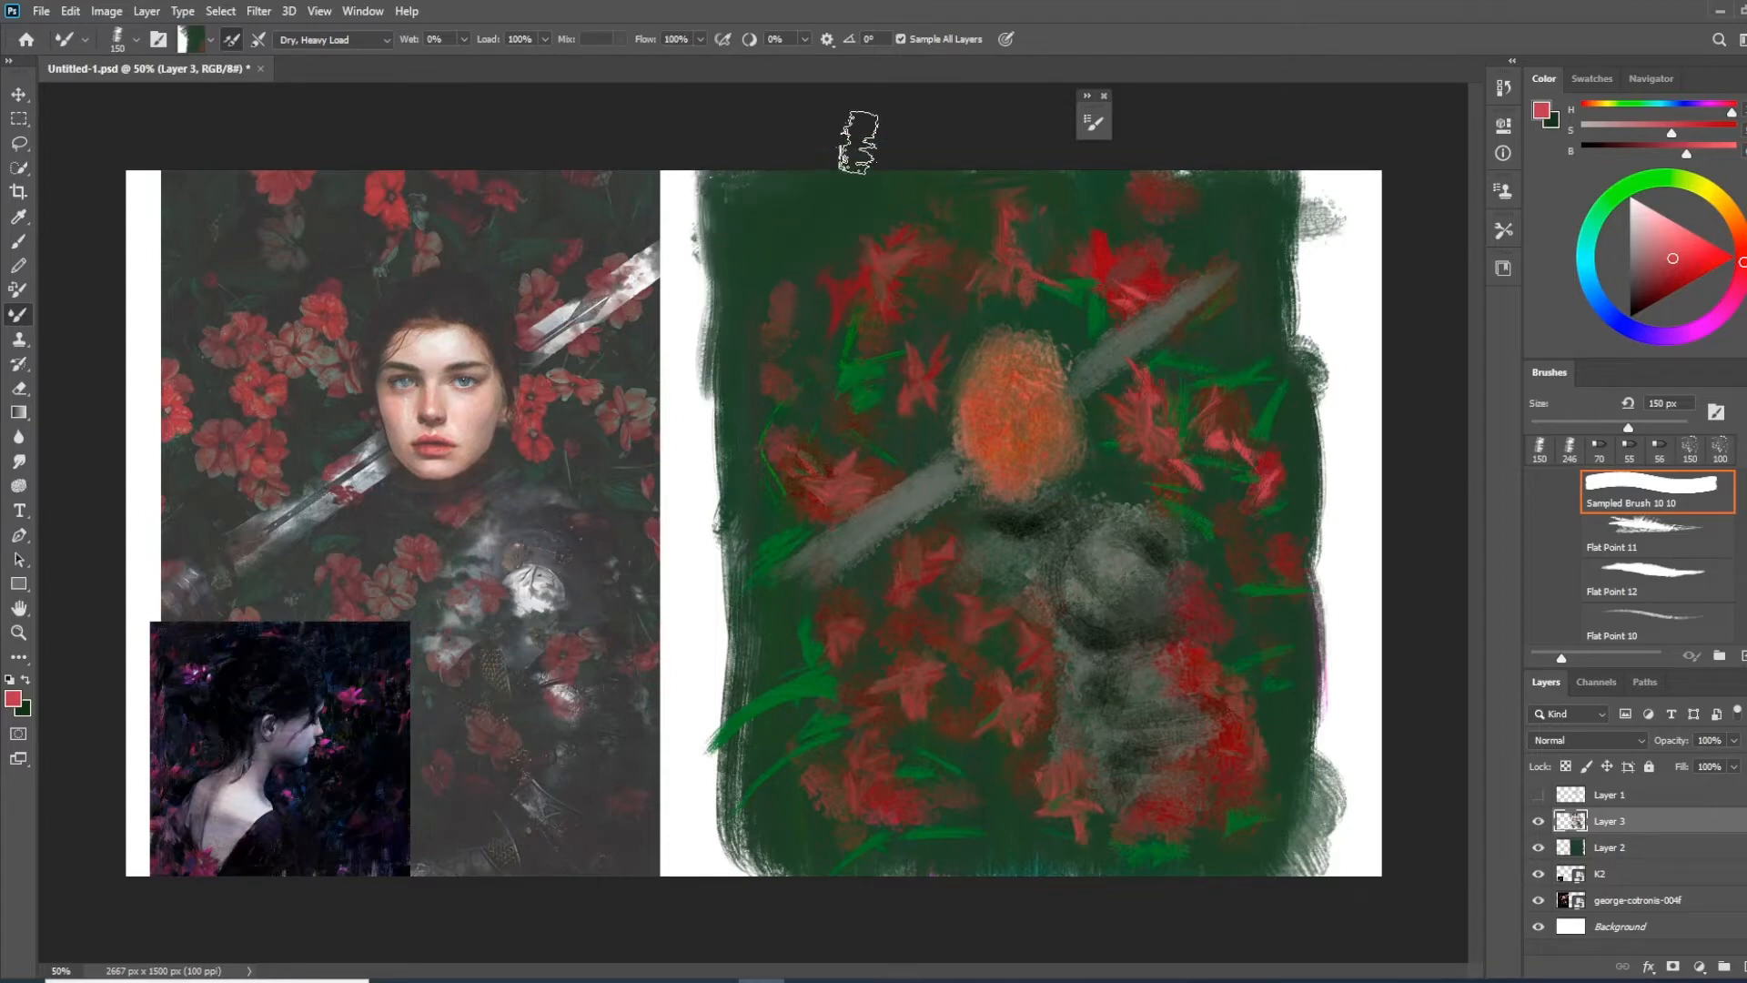
Blend the red and green paint above the head and across the upper-right background with broad Mixer Brush strokes
left_click(962, 204, "alt")
left_click_drag(1006, 267, 984, 219)
left_click(947, 195, "alt")
mouse_move(1130, 205)
left_mouse_down()
mouse_move(1198, 208)
mouse_move(1184, 187)
mouse_move(1220, 208)
mouse_move(1254, 271)
left_mouse_up()
left_click(1184, 193, "alt")
left_click(1190, 257, "alt")
Blend the paint between the shoulder and the flowers right of the face, reducing the Mixer Brush to 70 px
left_click(1132, 512, "alt")
left_click(1171, 499, "alt")
mouse_move(1124, 511)
left_mouse_down()
mouse_move(1169, 504)
mouse_move(1228, 606)
mouse_move(1135, 498)
mouse_move(1084, 494)
mouse_move(1156, 514)
left_mouse_up()
key("bracketleft")
key("bracketleft")
key("bracketleft")
key("bracketleft")
key("bracketleft")
left_click(1121, 483, "alt")
Show Layer 1 again and merge Layer 2 and Layer 3 into a single layer
left_click(1538, 796)
key("ctrl+plus")
left_click_drag(981, 546, 778, 528)
left_click_drag(938, 525, 1027, 593)
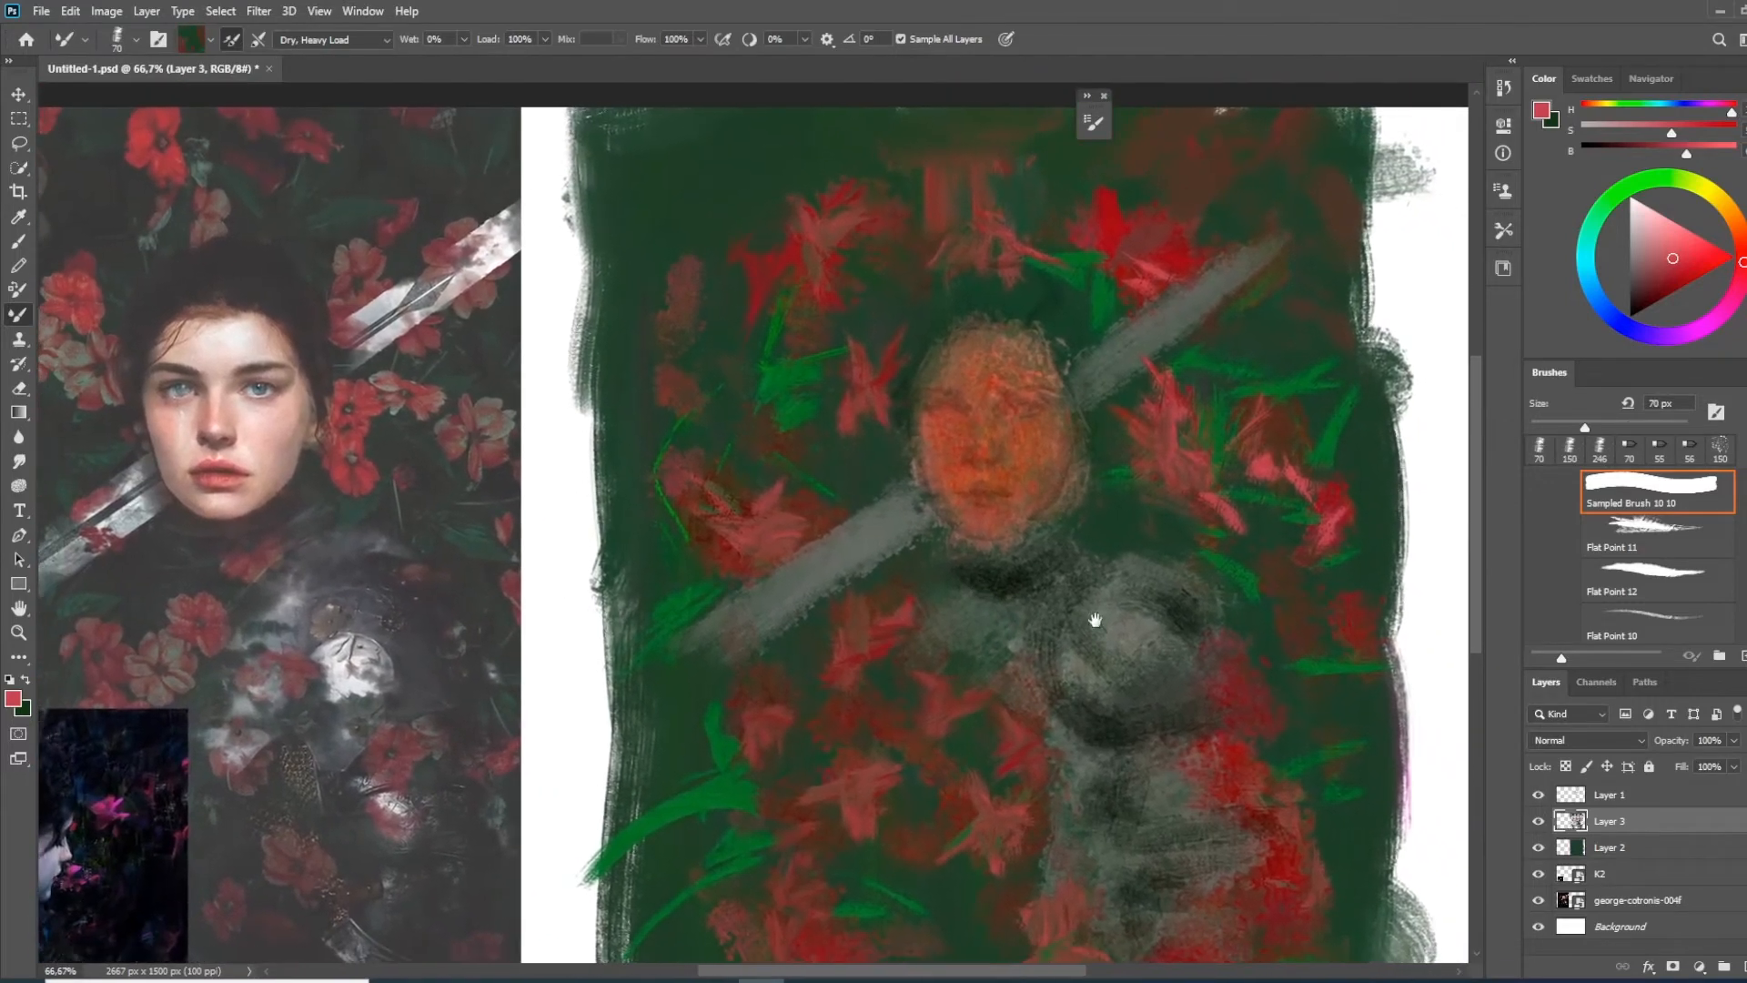
left_click(1629, 849, "shift")
key("ctrl+e")
Darken the merged Layer 3 with a Hue/Saturation adjustment, setting Lightness to -19
key("ctrl+u")
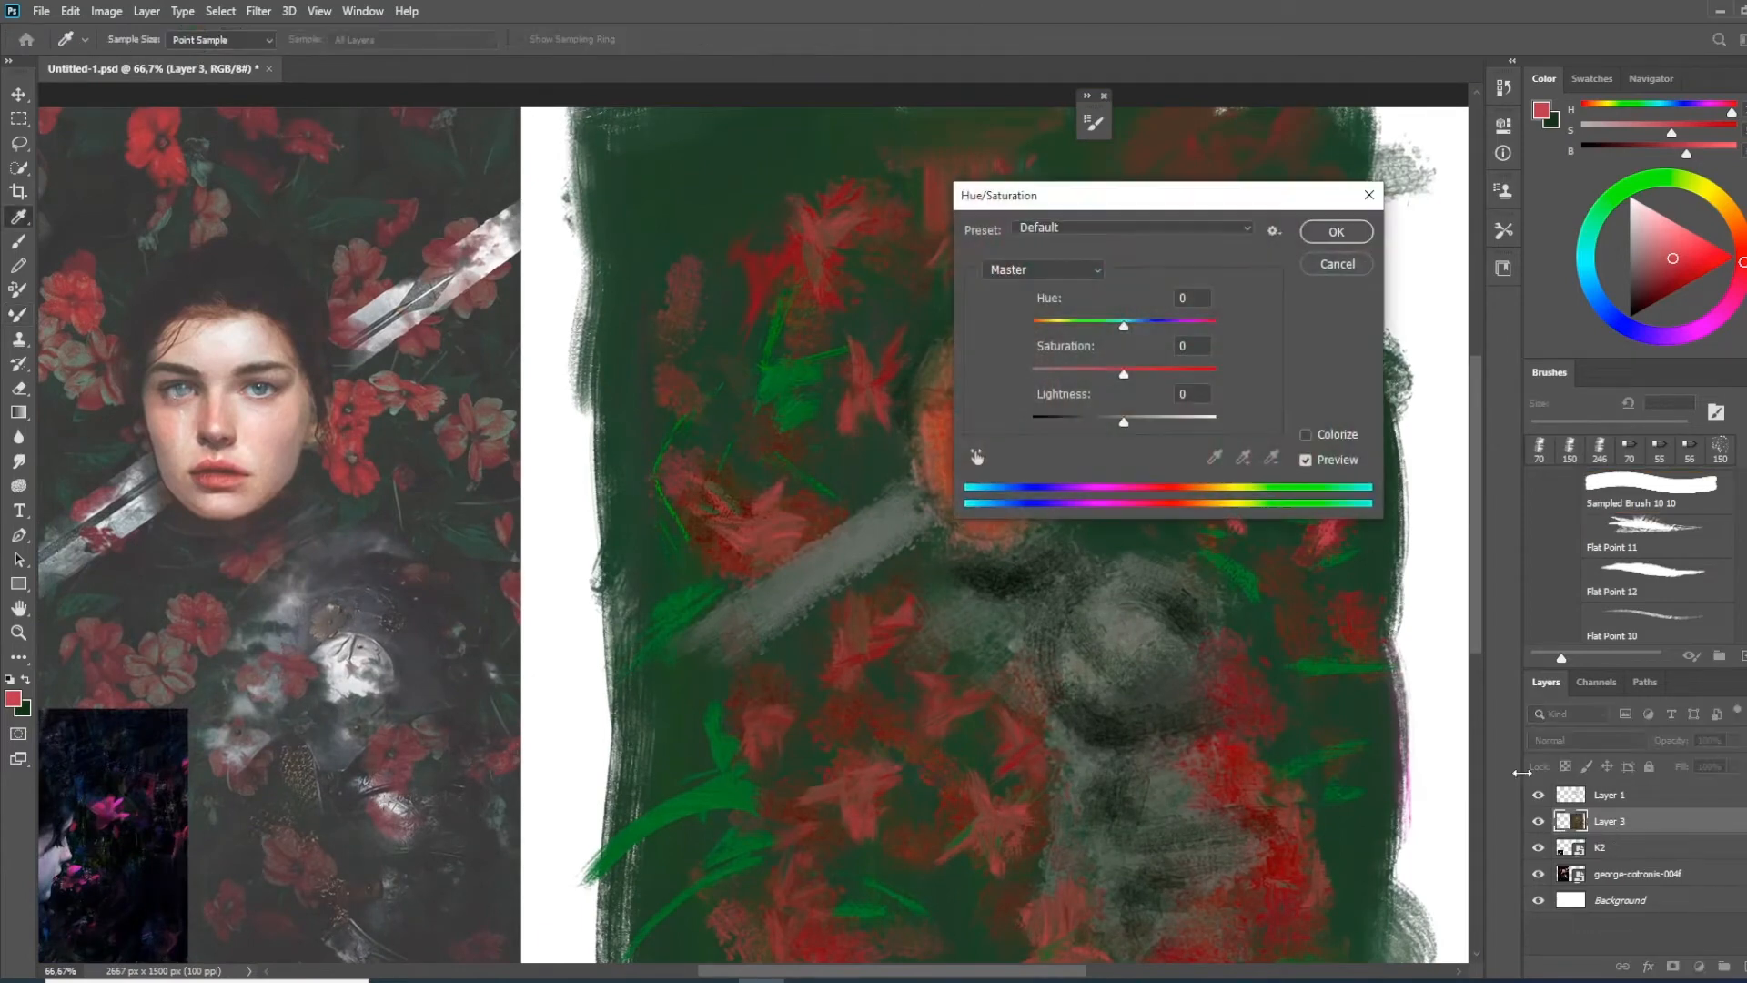
mouse_move(1120, 425)
left_mouse_down()
mouse_move(1098, 426)
mouse_move(1112, 430)
left_mouse_up()
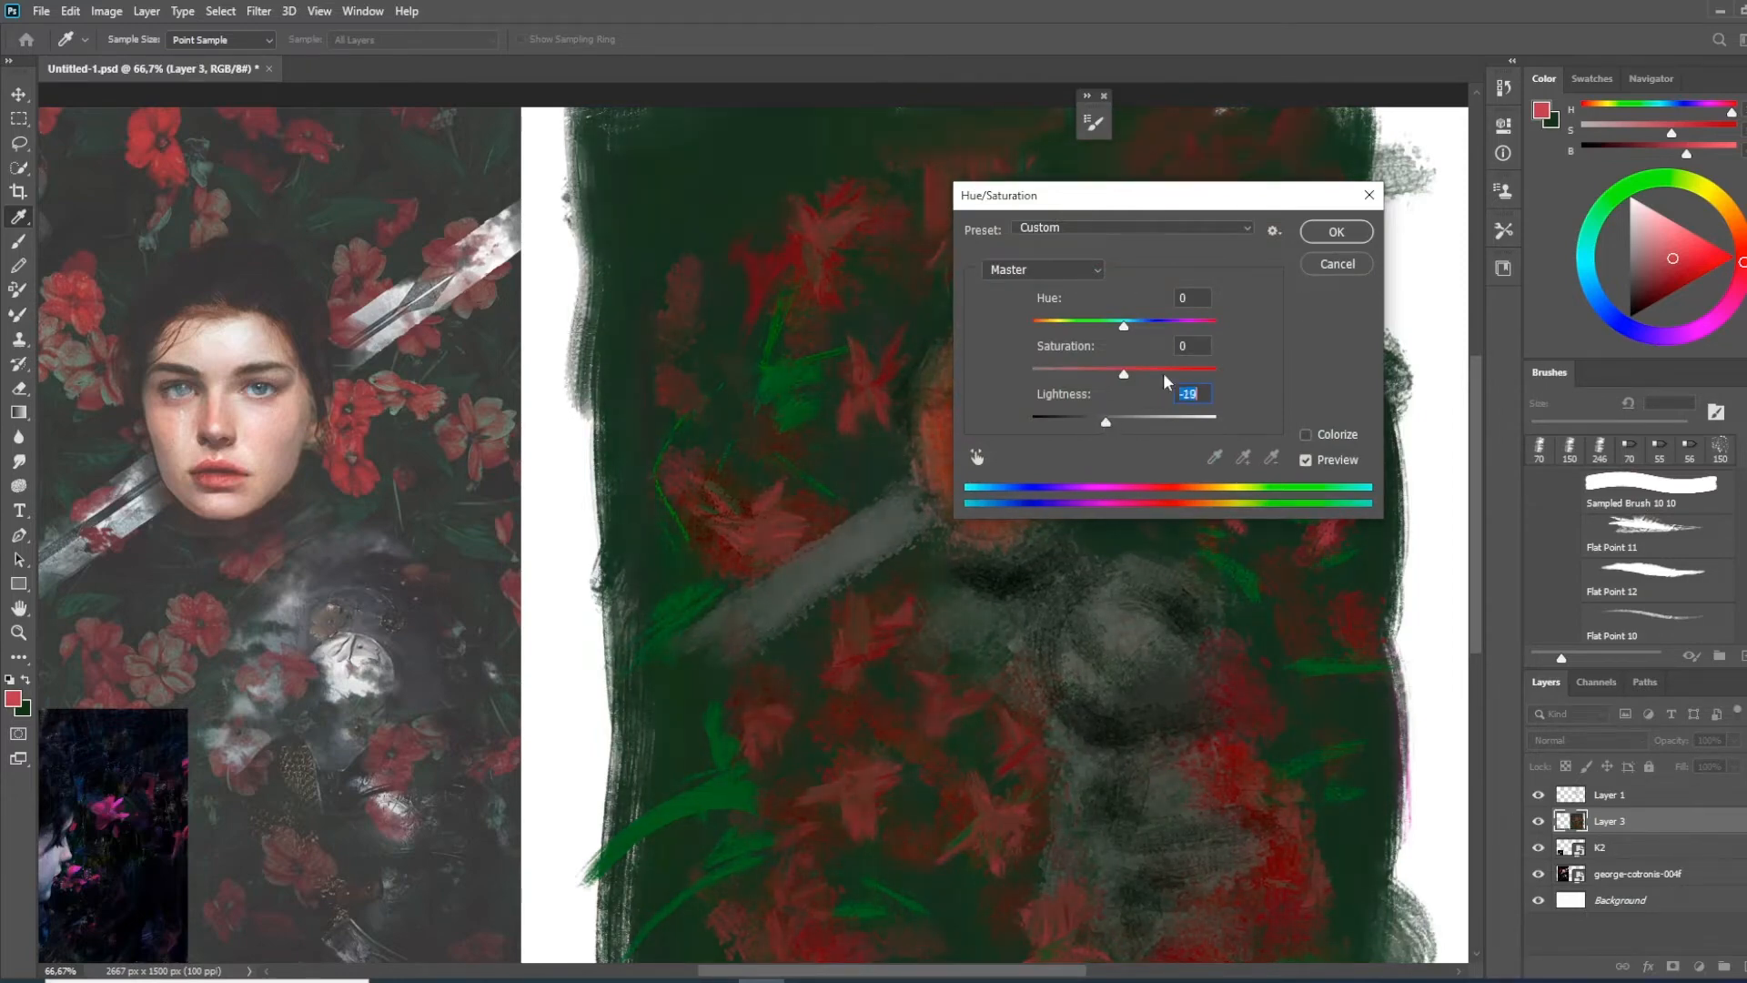
left_click(1336, 232)
Set the opacity of Layer 1 to 70%
left_click(1613, 797)
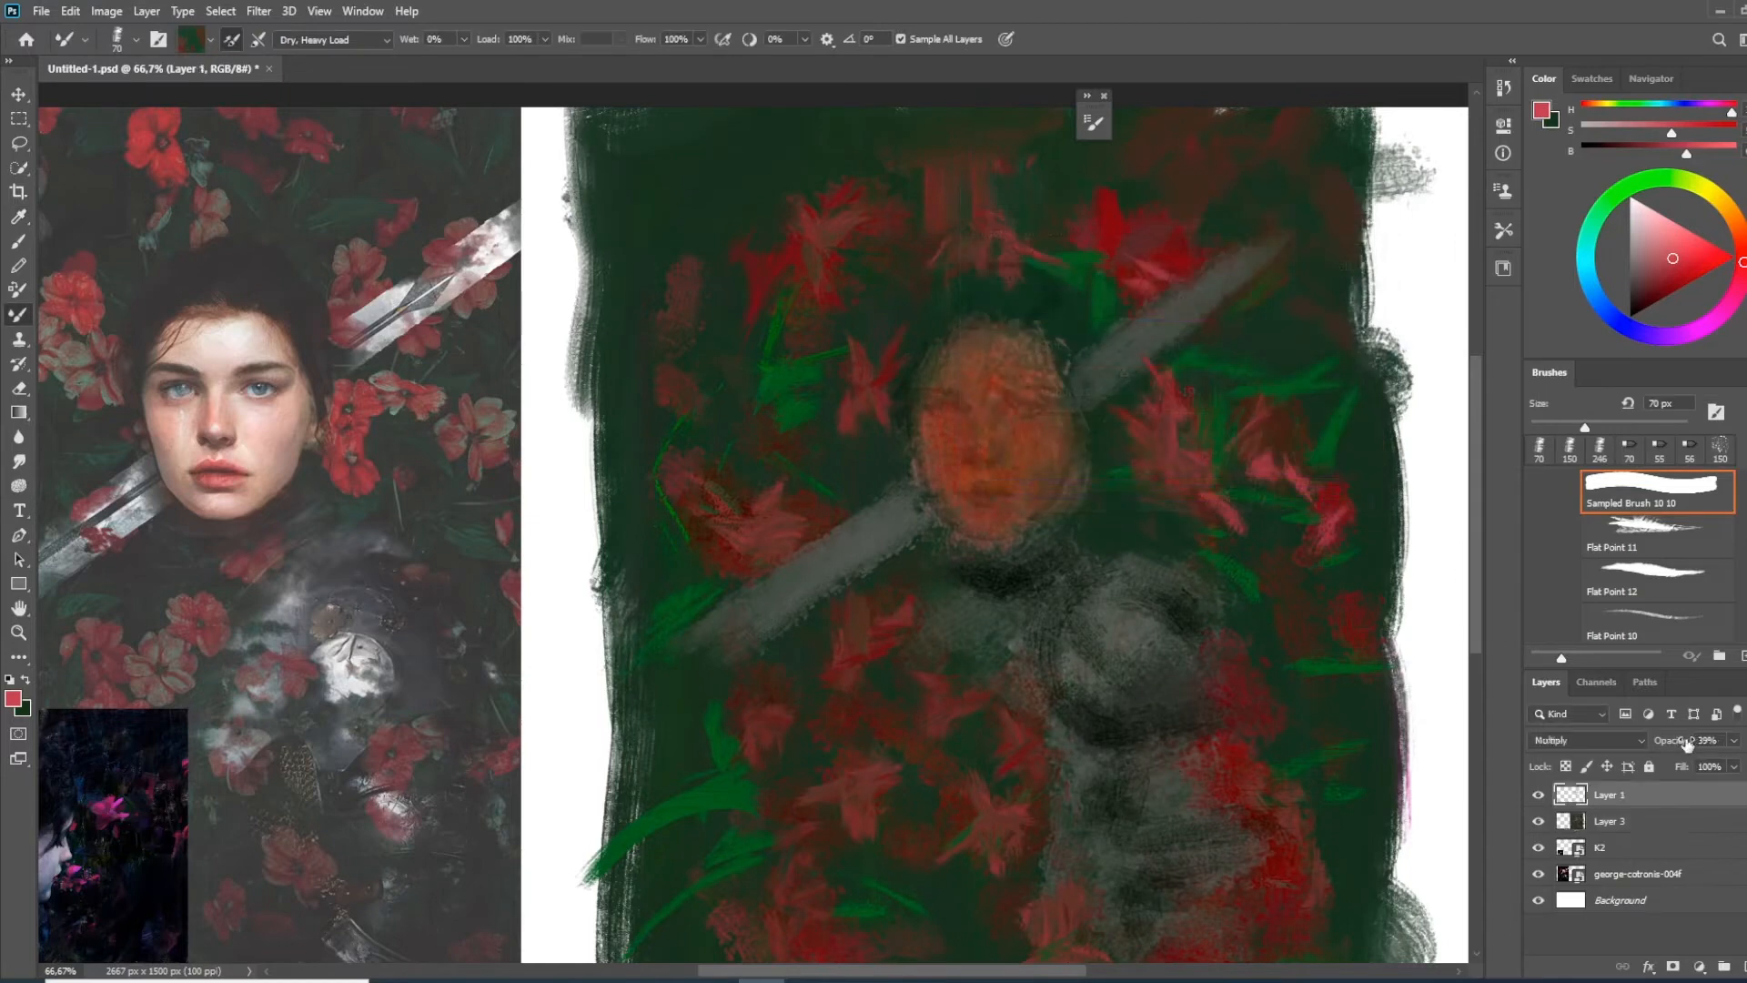
left_click_drag(1712, 746, 1723, 745)
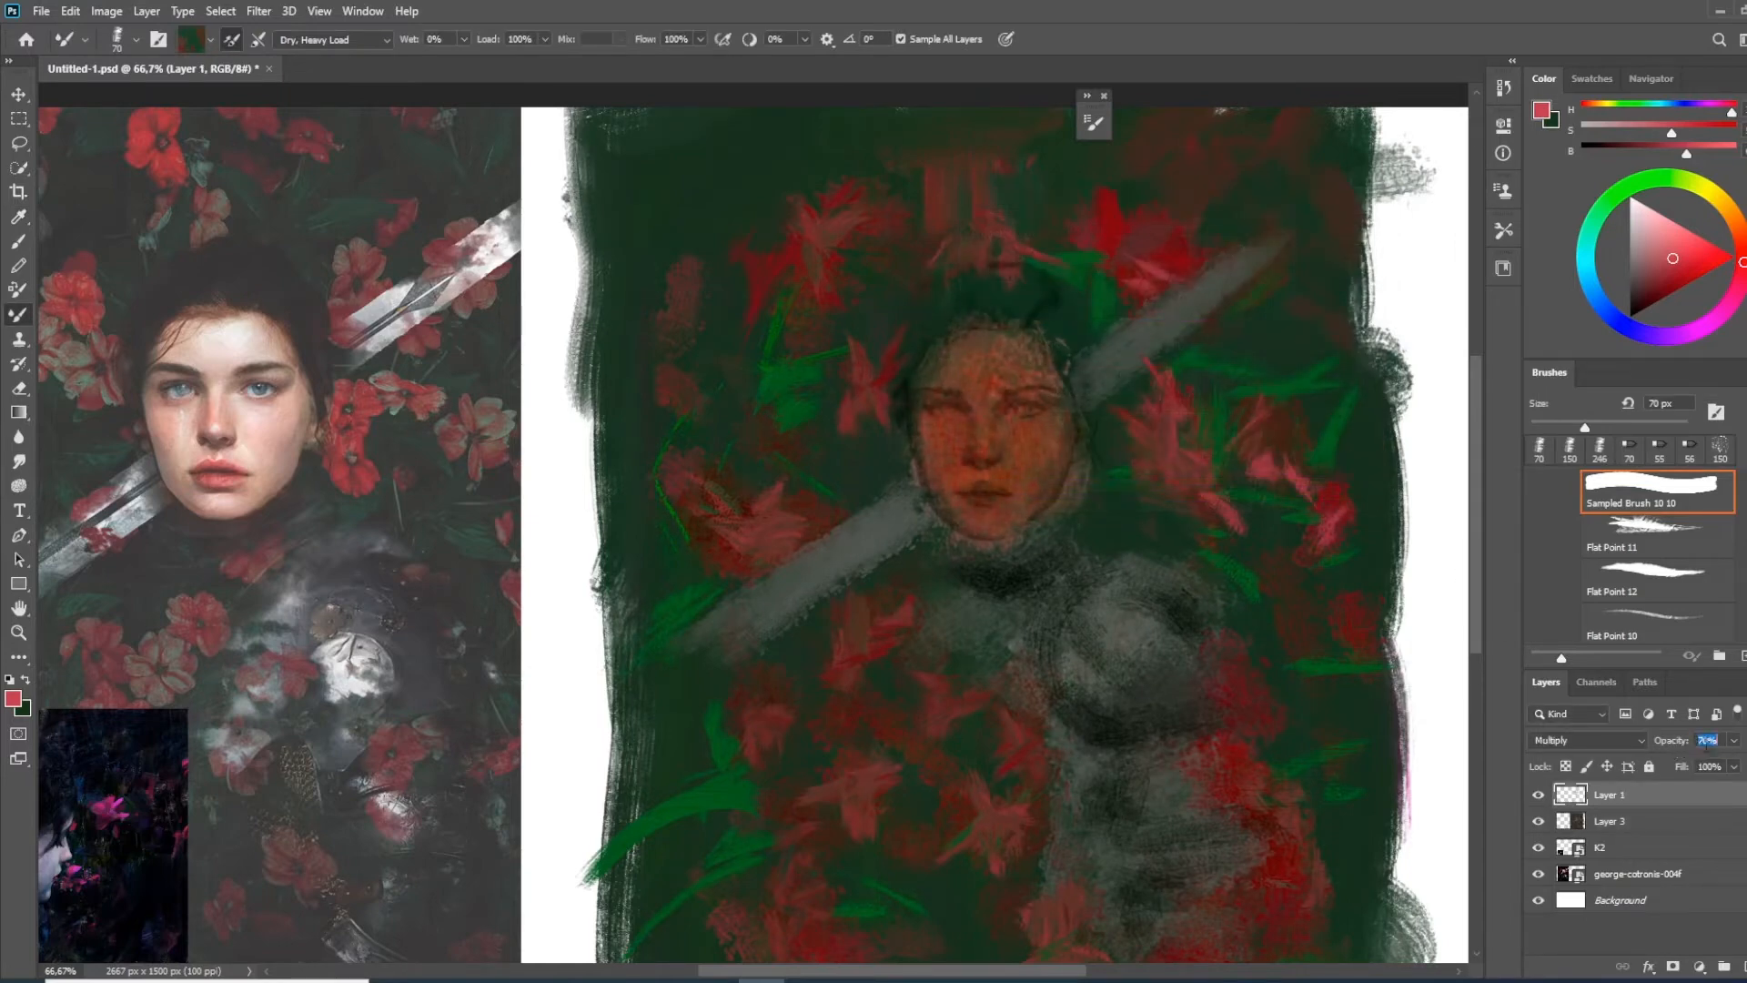
Create a new layer directly above Layer 3 and set up the Brush tool with Sampled Brush 7 6 at 35 px
left_click(1622, 824)
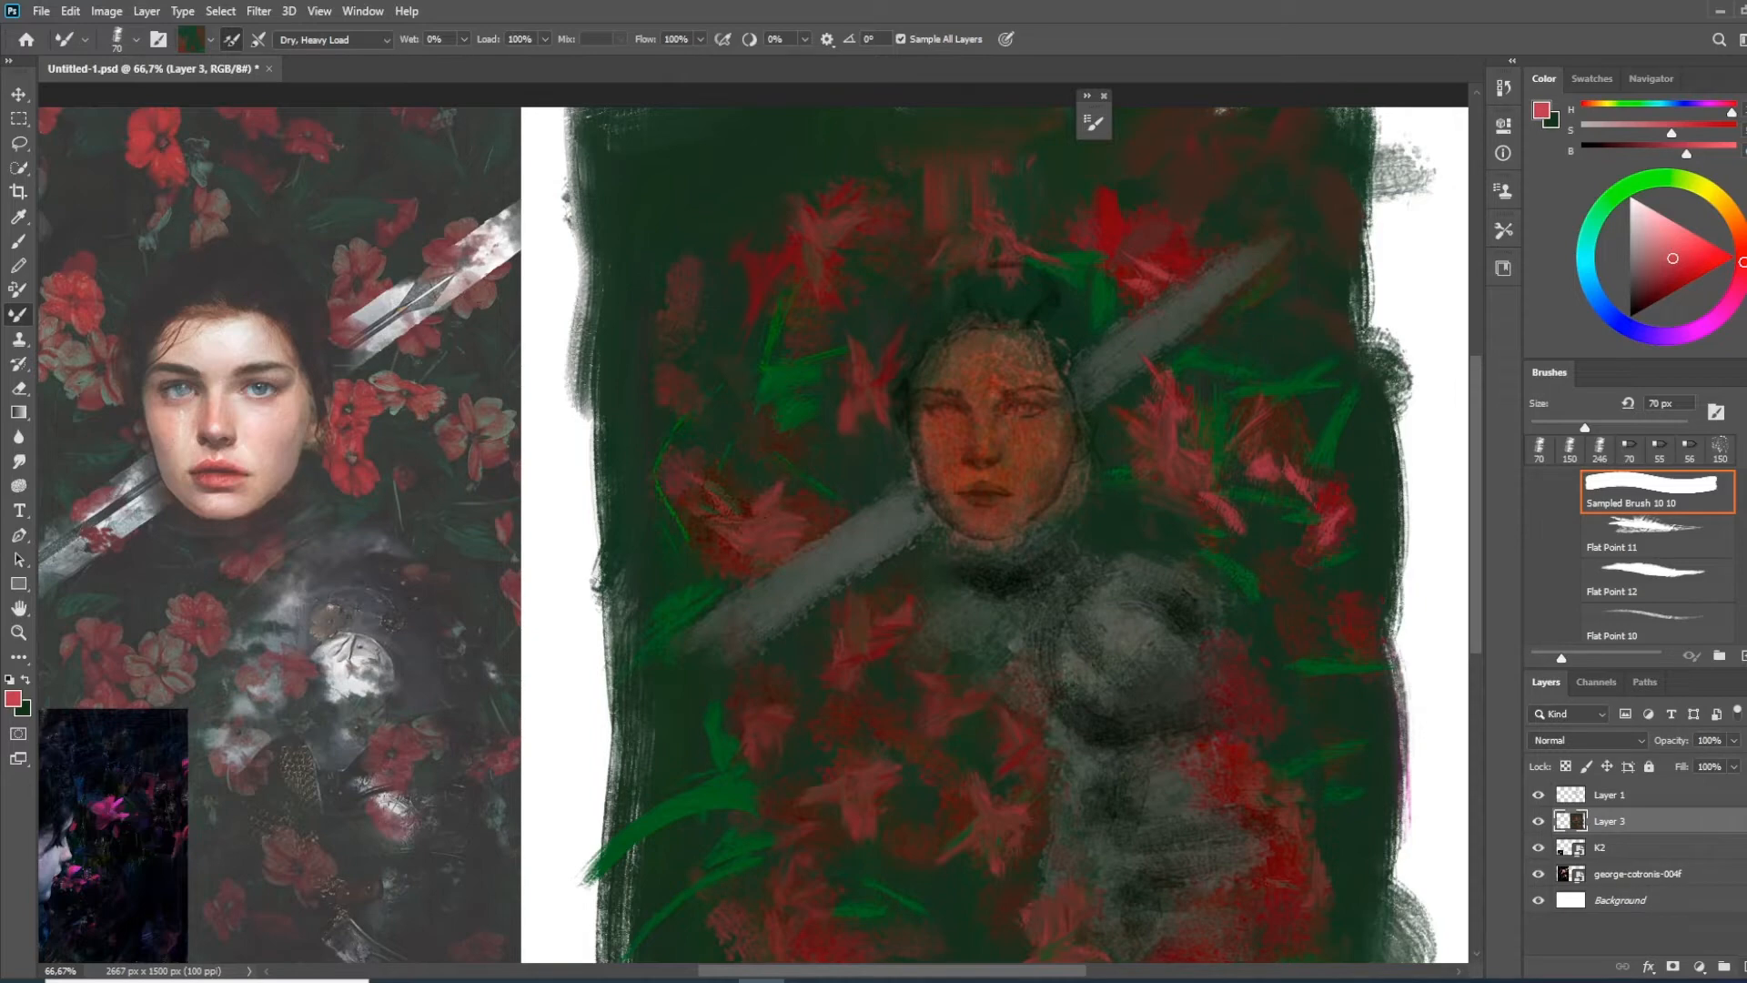
left_click(1744, 967)
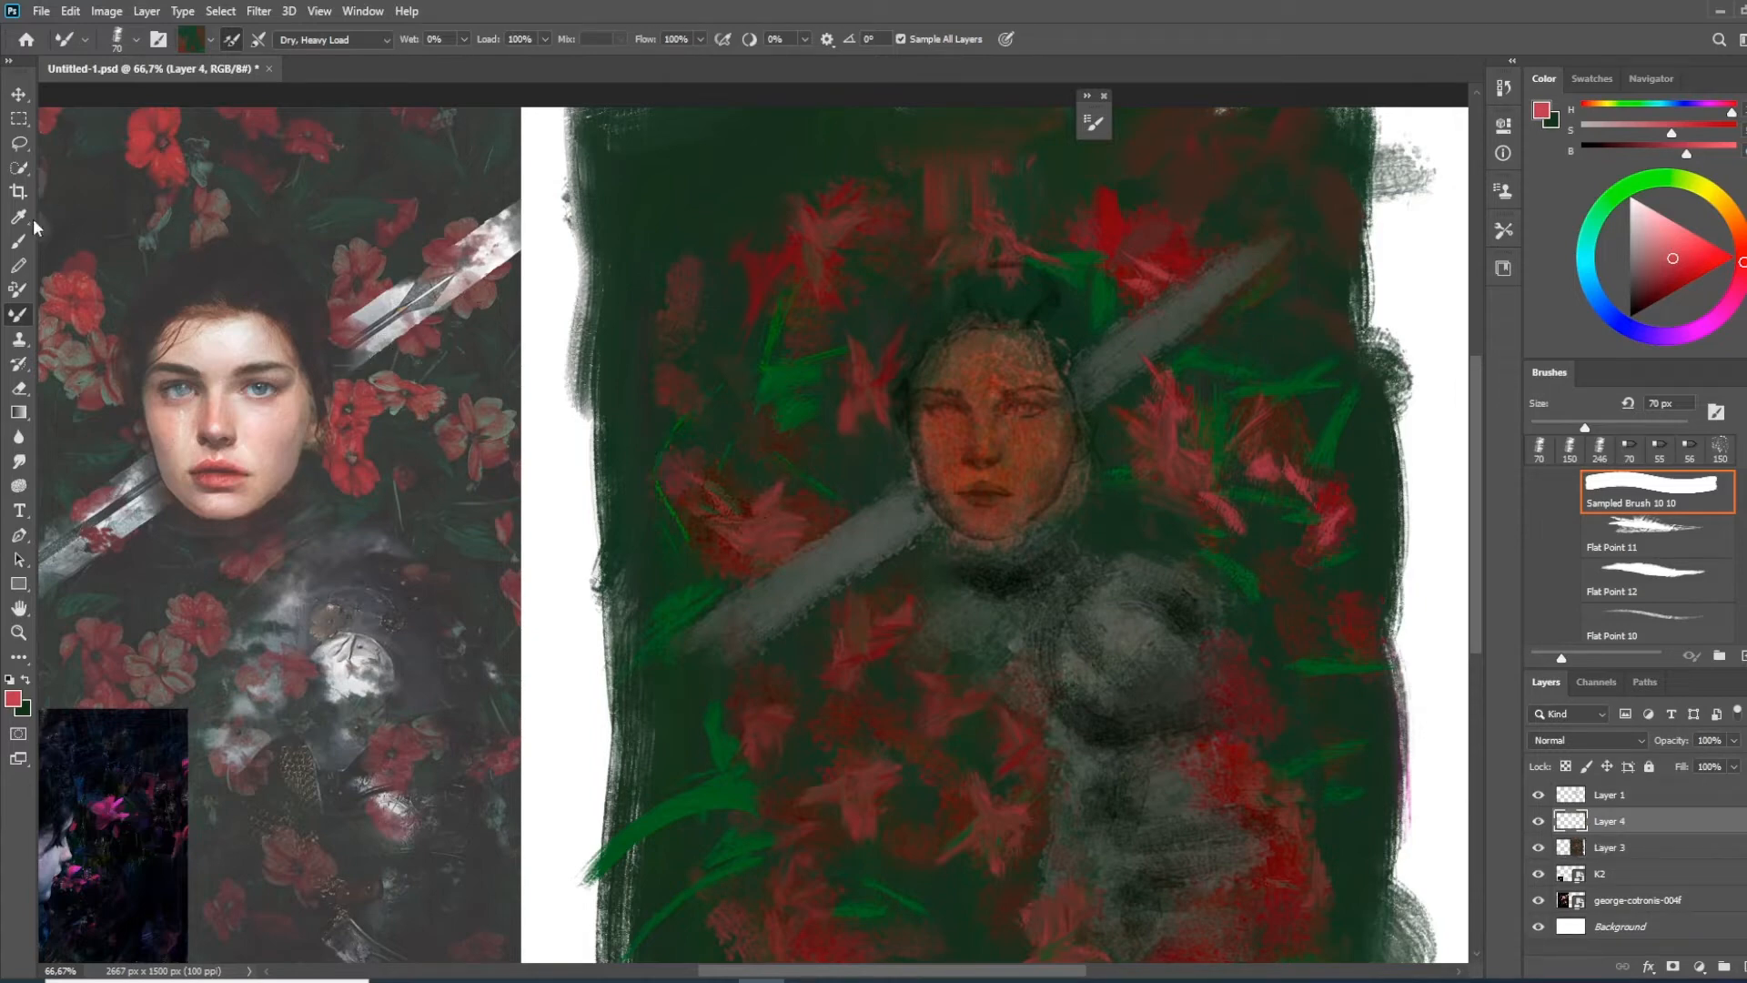
left_click(20, 240)
right_click(921, 475)
left_click(1251, 797)
double_click(1251, 701)
key("bracketleft")
key("bracketleft")
key("bracketleft")
key("bracketleft")
key("bracketleft")
key("bracketleft")
key("bracketleft")
key("bracketleft")
Sample a light skin tone from the reference portrait's face and switch to Sampled Brush 10 10 at 80 px
left_click(223, 353, "alt")
right_click(1018, 469)
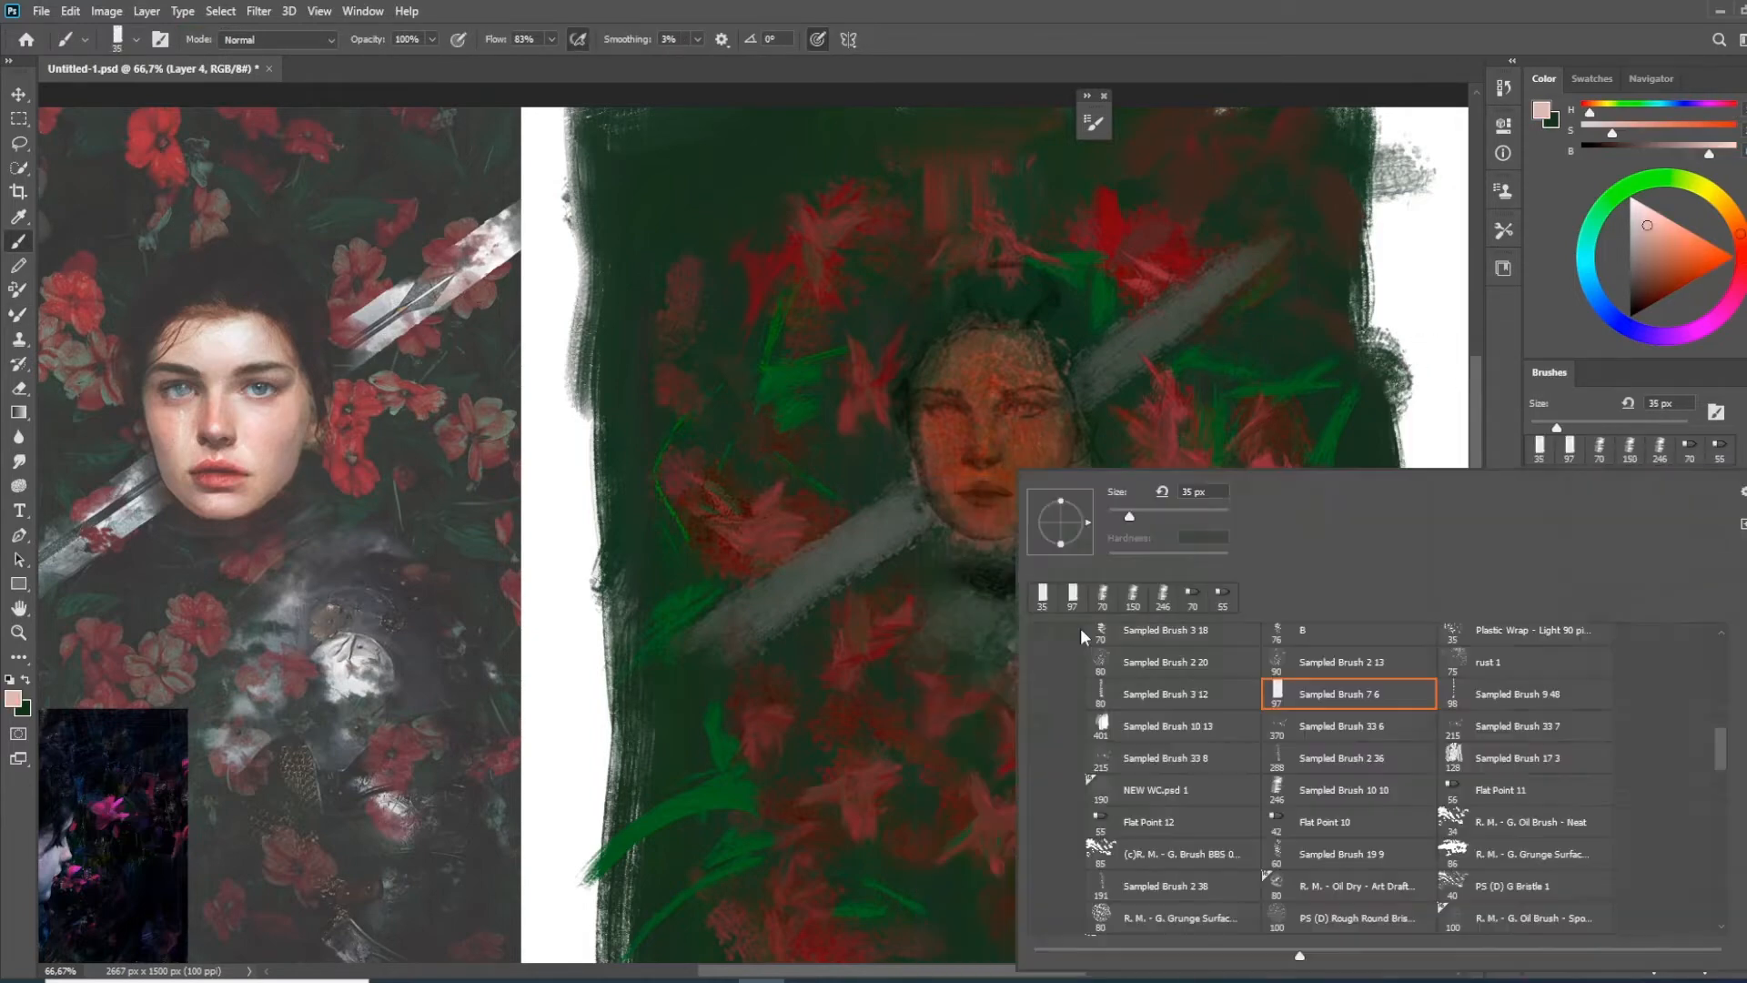
left_click(1344, 790)
left_click(1014, 458)
key("bracketleft")
key("bracketleft")
key("bracketleft")
key("bracketleft")
key("bracketleft")
key("bracketleft")
key("bracketleft")
mouse_move(1038, 482)
left_mouse_down()
mouse_move(1059, 418)
mouse_move(988, 350)
left_mouse_up()
mouse_move(969, 355)
left_mouse_down()
mouse_move(998, 501)
mouse_move(946, 391)
left_mouse_up()
key("ctrl+z")
key("ctrl+z")
key("ctrl+z")
key("ctrl+z")
left_click_drag(368, 39, 352, 39)
mouse_move(1051, 409)
left_mouse_down()
mouse_move(1014, 468)
mouse_move(992, 360)
left_mouse_up()
mouse_move(956, 364)
left_mouse_down()
mouse_move(979, 499)
mouse_move(942, 400)
left_mouse_up()
left_click_drag(974, 353, 1036, 353)
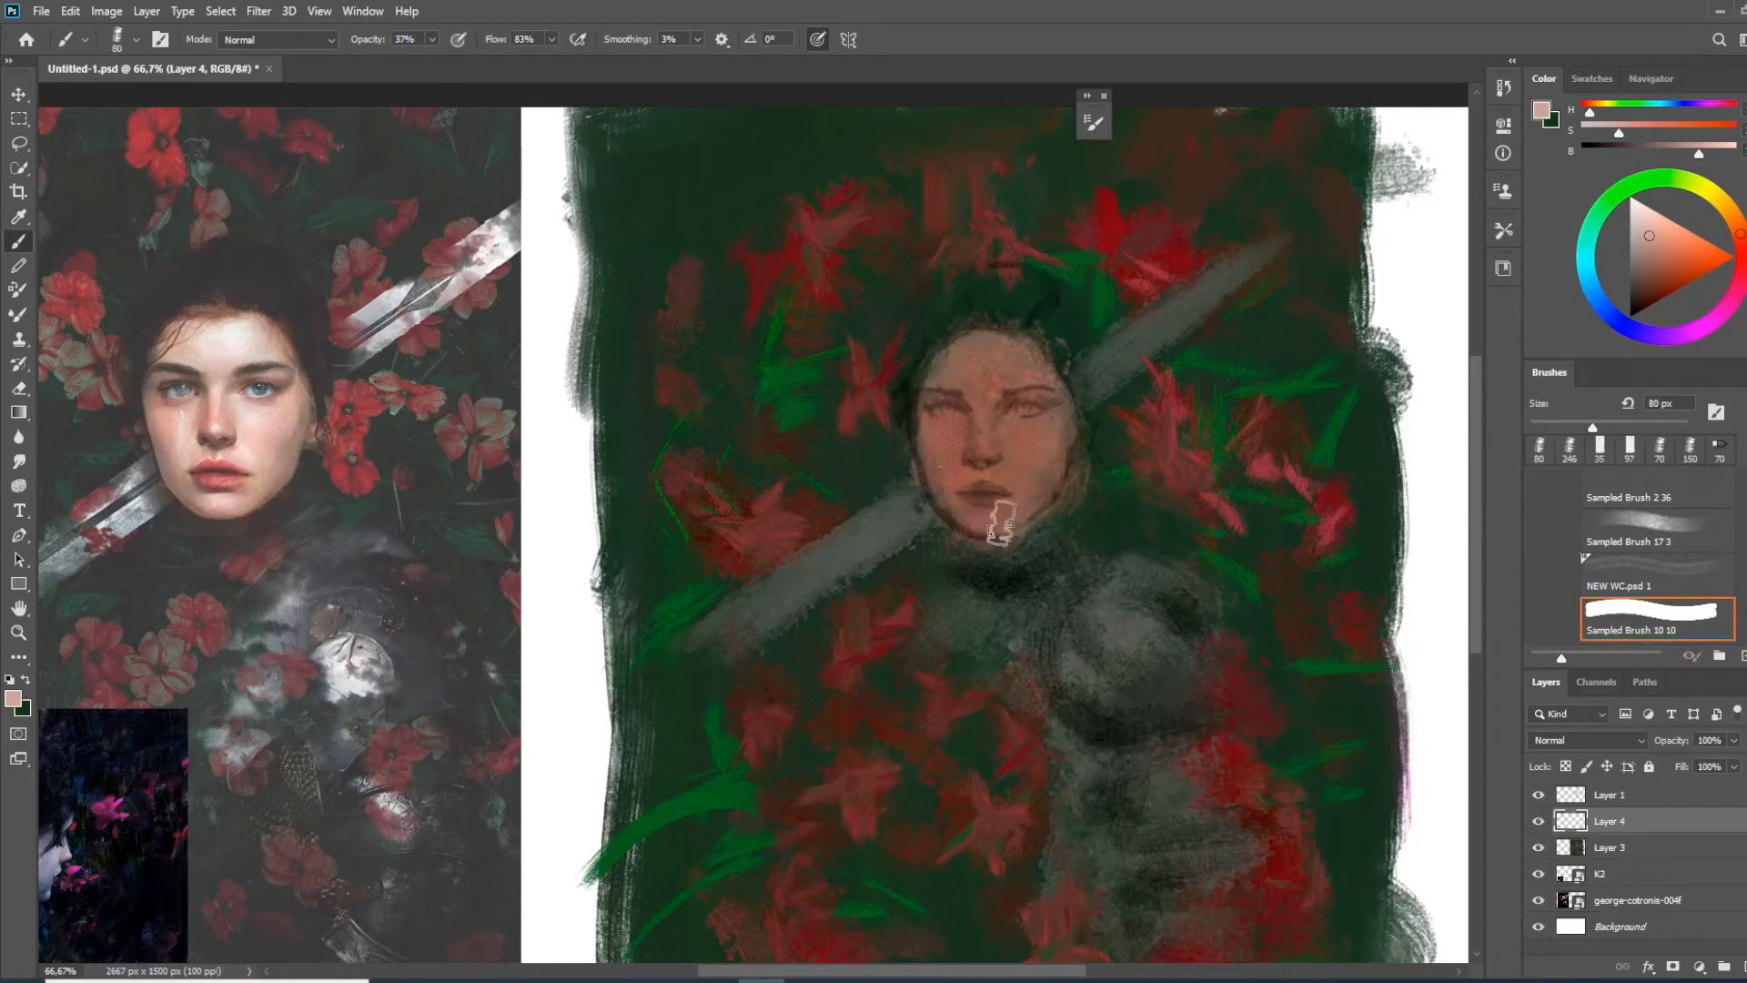
key("ctrl+z")
key("ctrl+z")
key("ctrl+z")
key("ctrl+z")
key("ctrl+z")
Reduce the brush opacity and paint the light skin tone over the cheeks, forehead and chin
left_click_drag(367, 39, 354, 40)
mouse_move(944, 473)
left_mouse_down()
mouse_move(934, 416)
mouse_move(1043, 405)
mouse_move(943, 378)
left_mouse_up()
left_click_drag(1046, 377, 1041, 468)
left_click_drag(969, 355, 1033, 355)
left_click_drag(952, 493, 1025, 479)
Raise the brush opacity to 44% and fill the round shoulder armour with grey, using a 35 px brush
left_click_drag(367, 39, 387, 39)
mouse_move(1030, 637)
left_mouse_down()
mouse_move(999, 497)
mouse_move(1095, 460)
mouse_move(1174, 564)
left_mouse_up()
left_click(1104, 483, "alt")
mouse_move(1097, 574)
left_mouse_down()
mouse_move(1042, 555)
mouse_move(1143, 580)
left_mouse_up()
key("bracketleft")
key("bracketleft")
key("bracketleft")
key("bracketleft")
key("bracketleft")
key("bracketleft")
left_click_drag(1020, 492, 1078, 430)
left_click_drag(1140, 446, 1190, 544)
Paint two grey armour plates on the arm below the shoulder piece
left_click_drag(1100, 633, 1129, 669)
left_click_drag(1138, 624, 1156, 639)
left_click_drag(1119, 714, 1174, 706)
left_click_drag(1228, 701, 1173, 718)
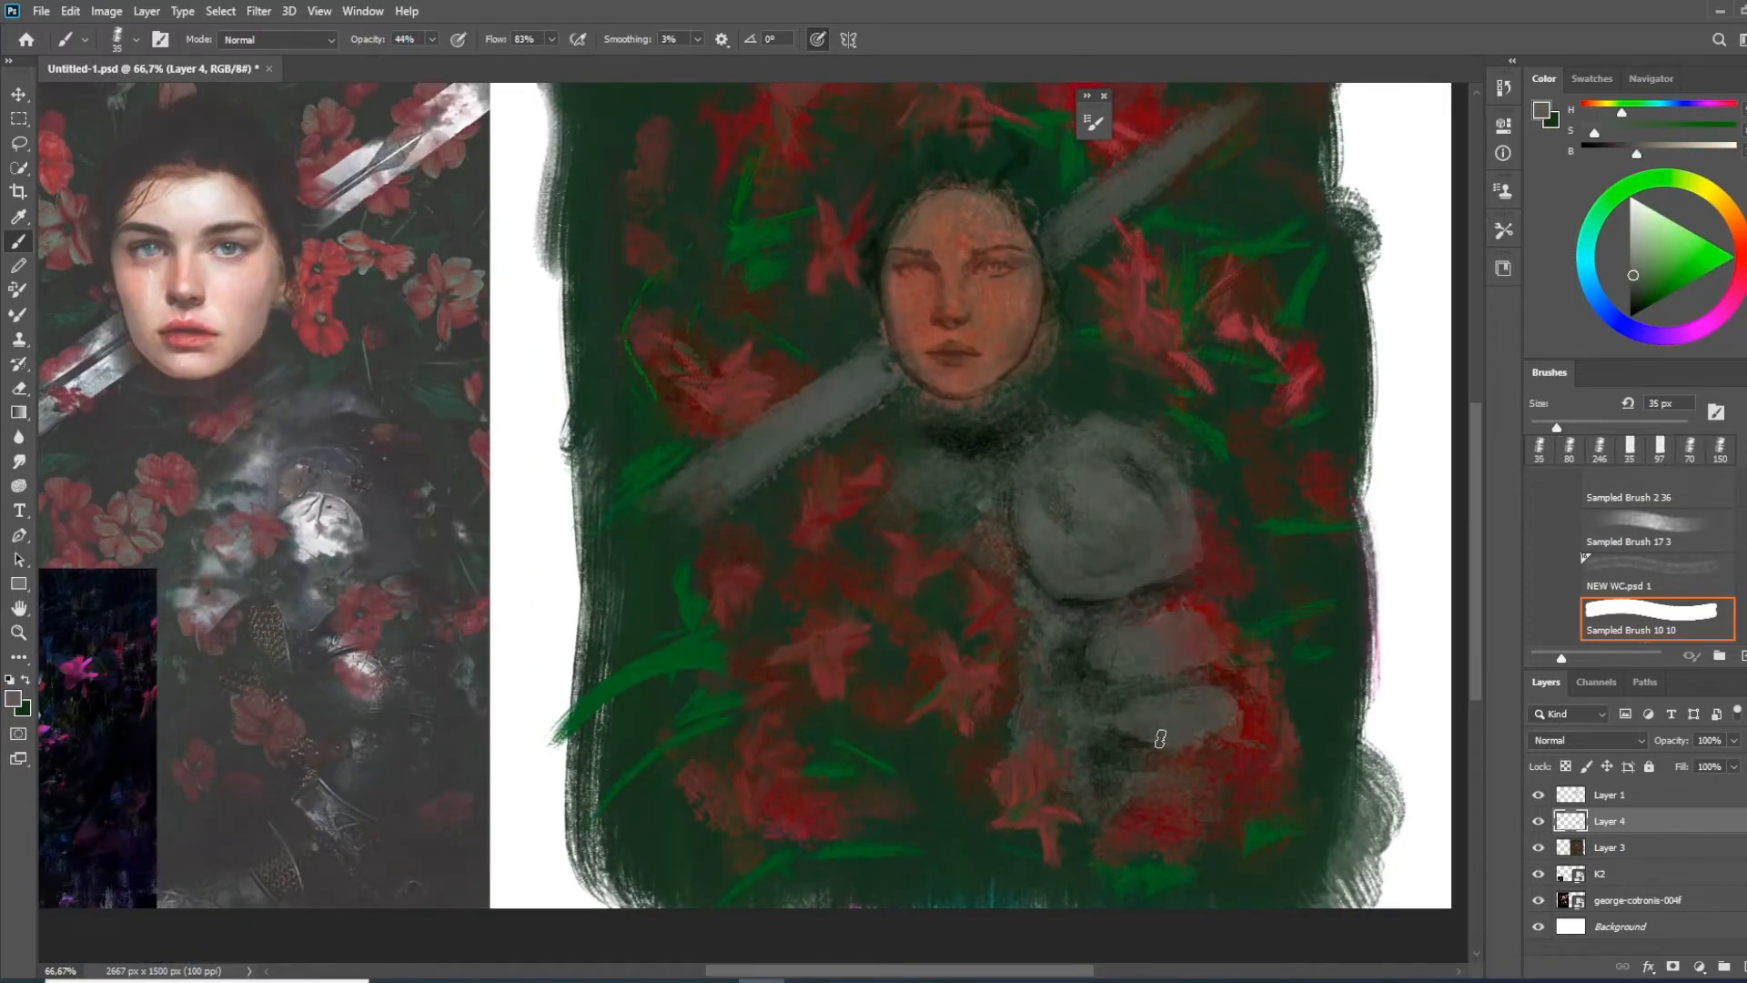
Sample tones from the armour and define the edges and shading of the round shoulder piece
left_click(1092, 599, "alt")
left_click_drag(1079, 619, 1126, 596)
left_click_drag(1027, 494, 1012, 564)
left_click(1077, 437, "alt")
mouse_move(1047, 411)
left_mouse_down()
mouse_move(1101, 444)
mouse_move(1063, 472)
left_mouse_up()
mouse_move(1021, 467)
left_mouse_down()
mouse_move(1096, 449)
mouse_move(1083, 419)
mouse_move(981, 437)
mouse_move(1012, 443)
left_mouse_up()
left_click(1038, 476, "alt")
Paint the grey collar plate below the chin with a 20 px brush
key("bracketleft")
key("bracketleft")
key("bracketleft")
left_click(1063, 436, "alt")
left_click(1098, 384, "alt")
left_click(1089, 499, "alt")
left_click_drag(930, 553, 1077, 574)
left_click(1083, 444, "alt")
Repaint both halves of the sword blade with solid grey strokes, using a 30 px brush
key("bracketright")
key("bracketright")
left_click_drag(1033, 481, 923, 562)
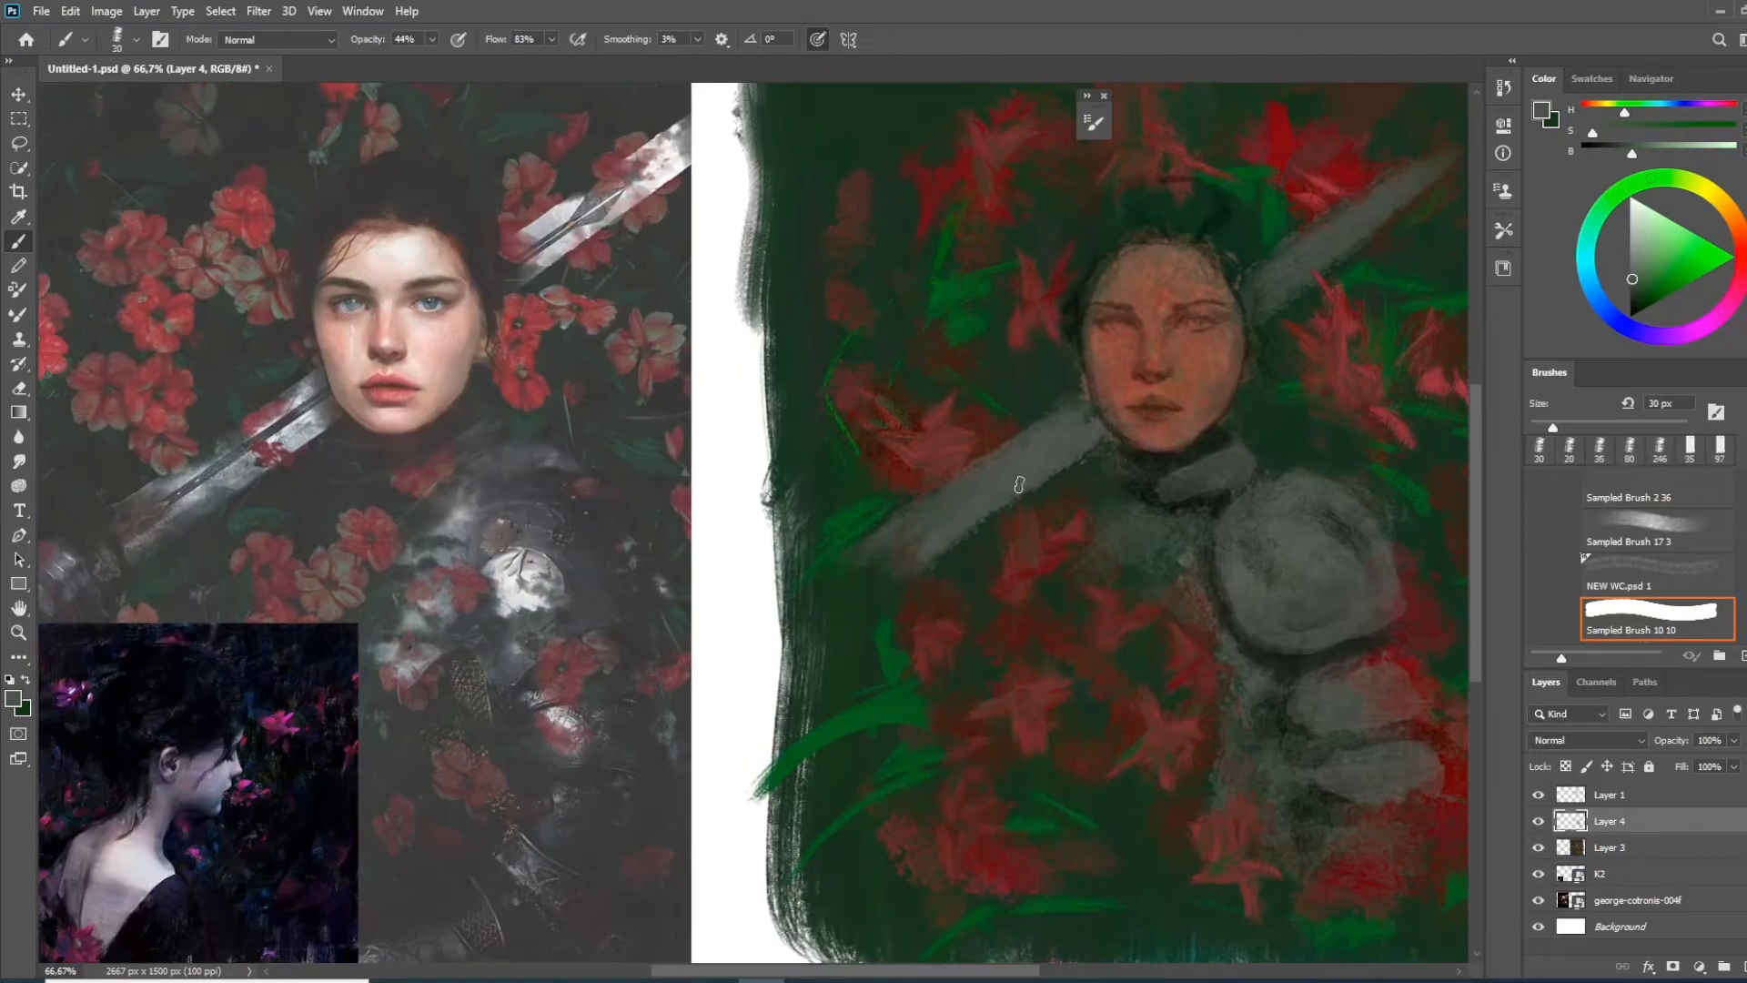
left_click(964, 518, "alt")
mouse_move(1045, 428)
left_mouse_down()
mouse_move(916, 490)
mouse_move(825, 609)
left_mouse_up()
left_click(1127, 370, "alt")
left_click_drag(1127, 370, 1252, 285)
left_click_drag(1119, 347, 1256, 256)
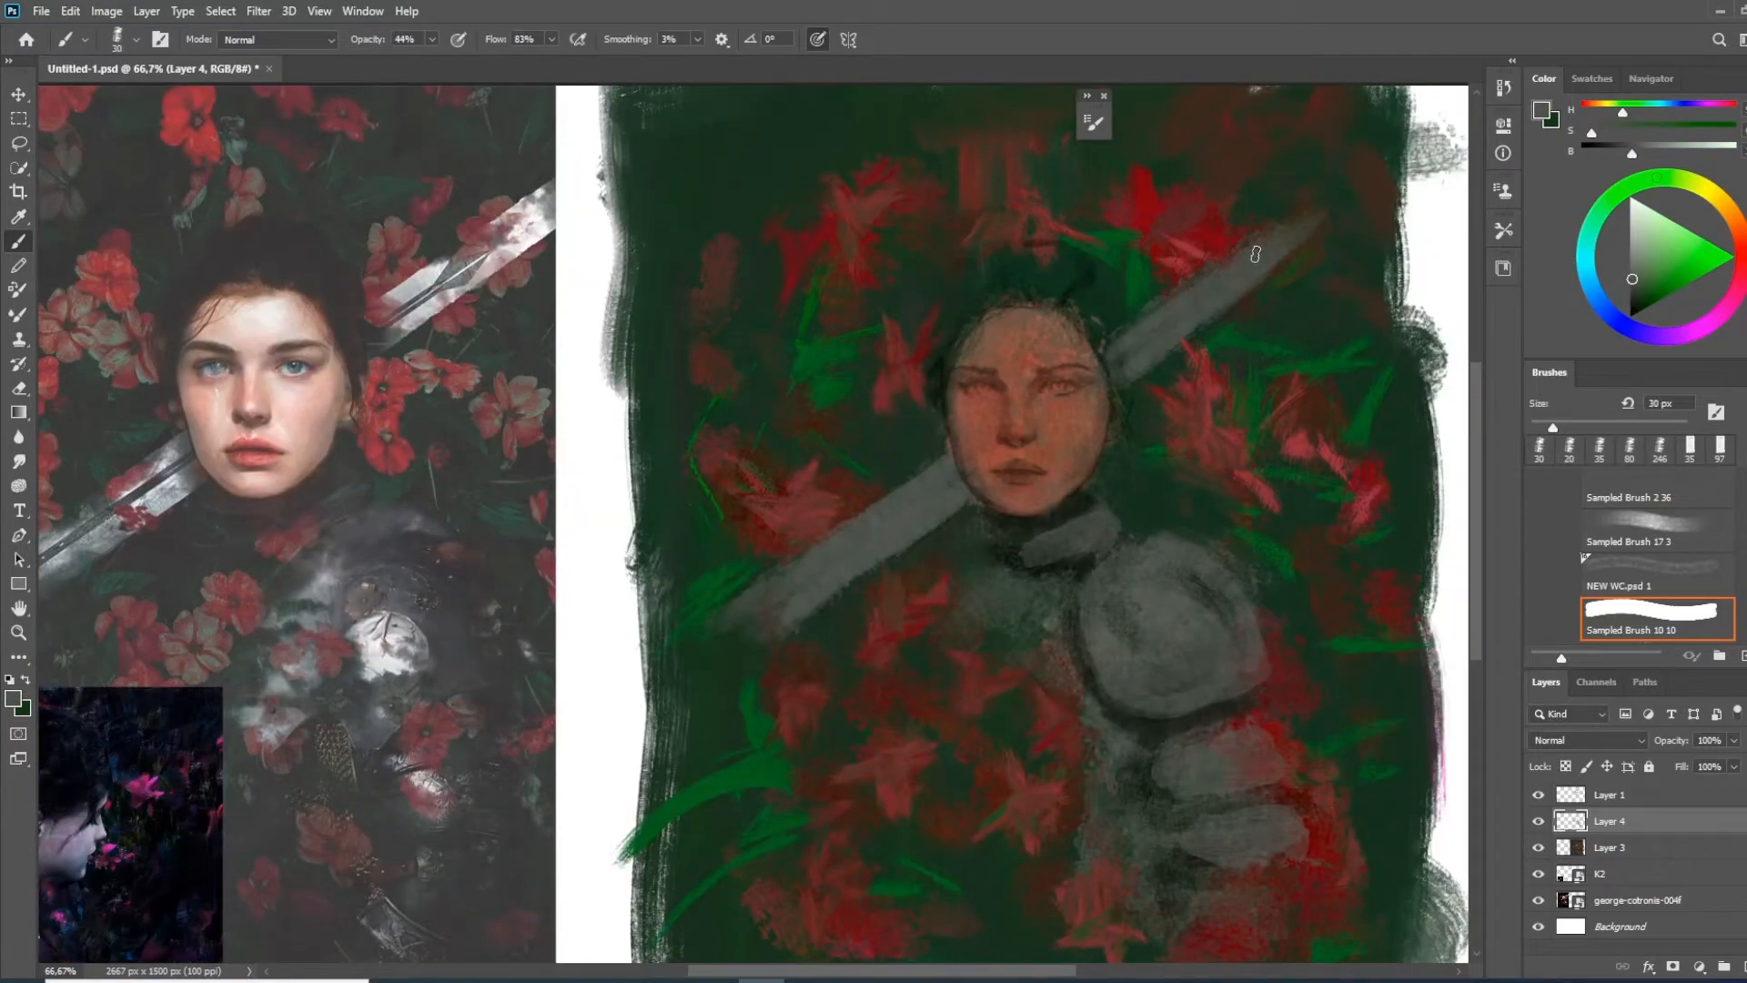
Paint a dark groove along the middle of the sword blade on both sides of the head with a 20 px brush
left_click_drag(1078, 596, 1020, 635)
key("bracketleft")
key("bracketleft")
left_click_drag(903, 511, 752, 623)
left_click_drag(1010, 455, 994, 464)
left_click_drag(1052, 409, 1190, 304)
left_click_drag(1118, 447, 1125, 451)
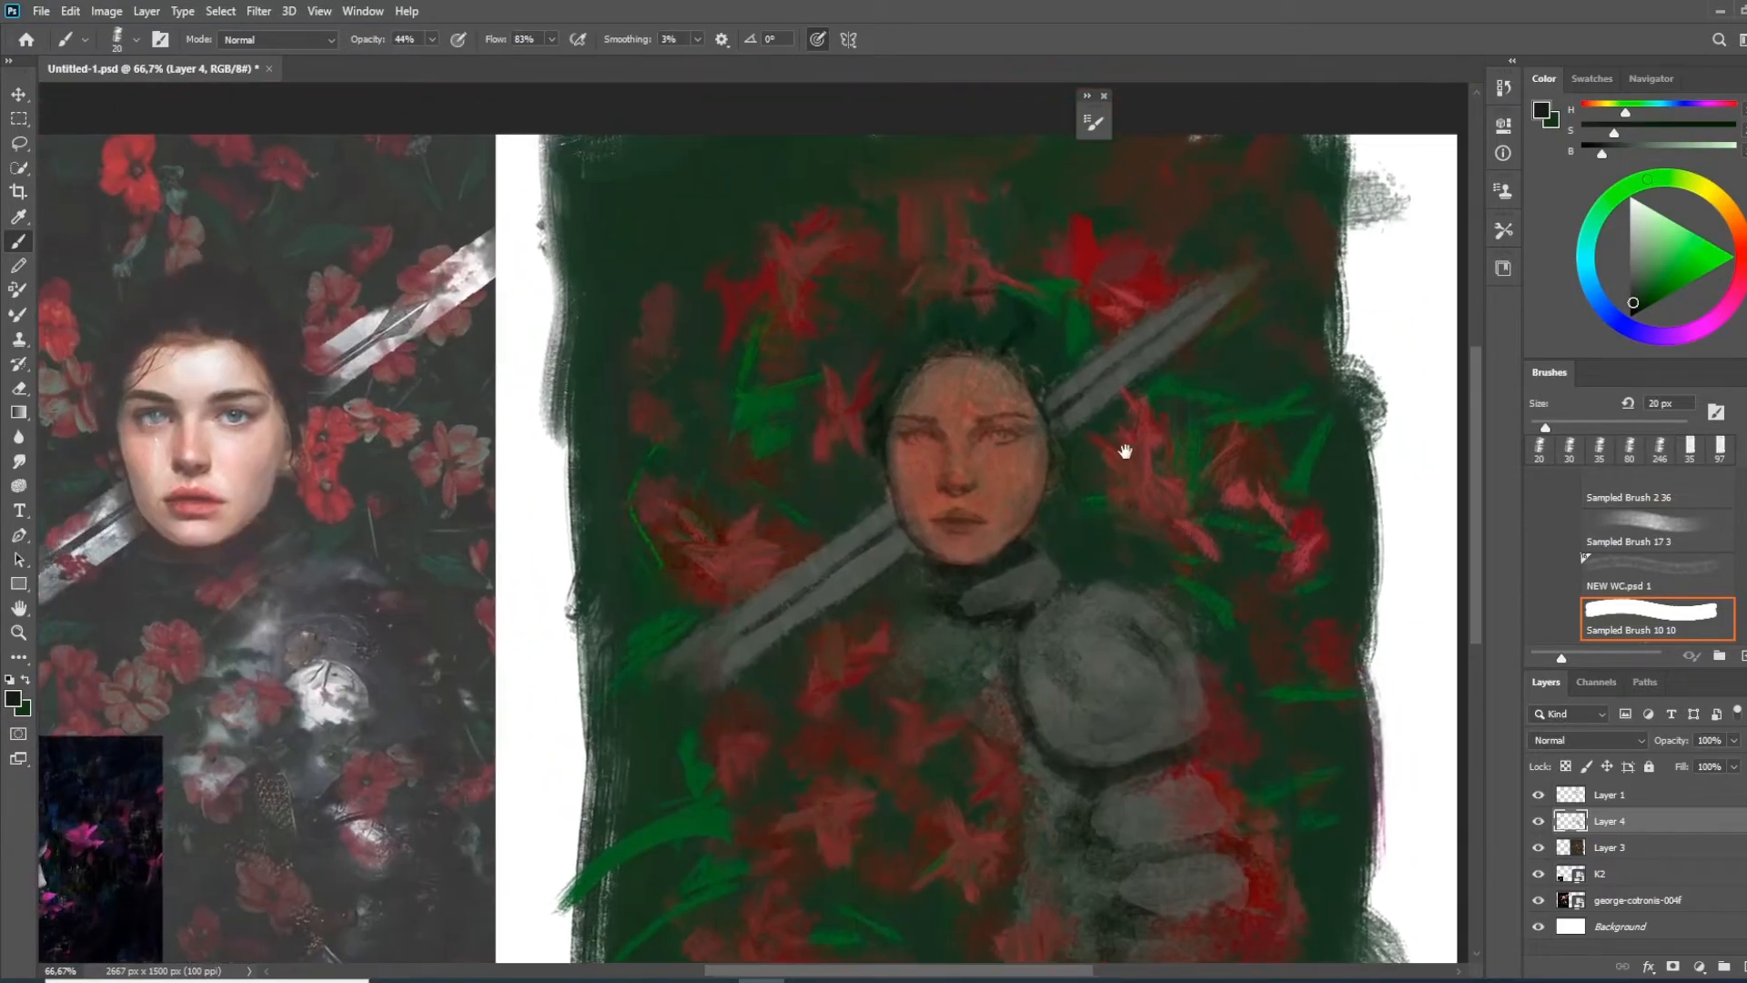
Check Layer 4 by toggling its visibility, pick a light pink painting colour and try a 150 px stroke on the face
scroll(1177, 488, "down", 2)
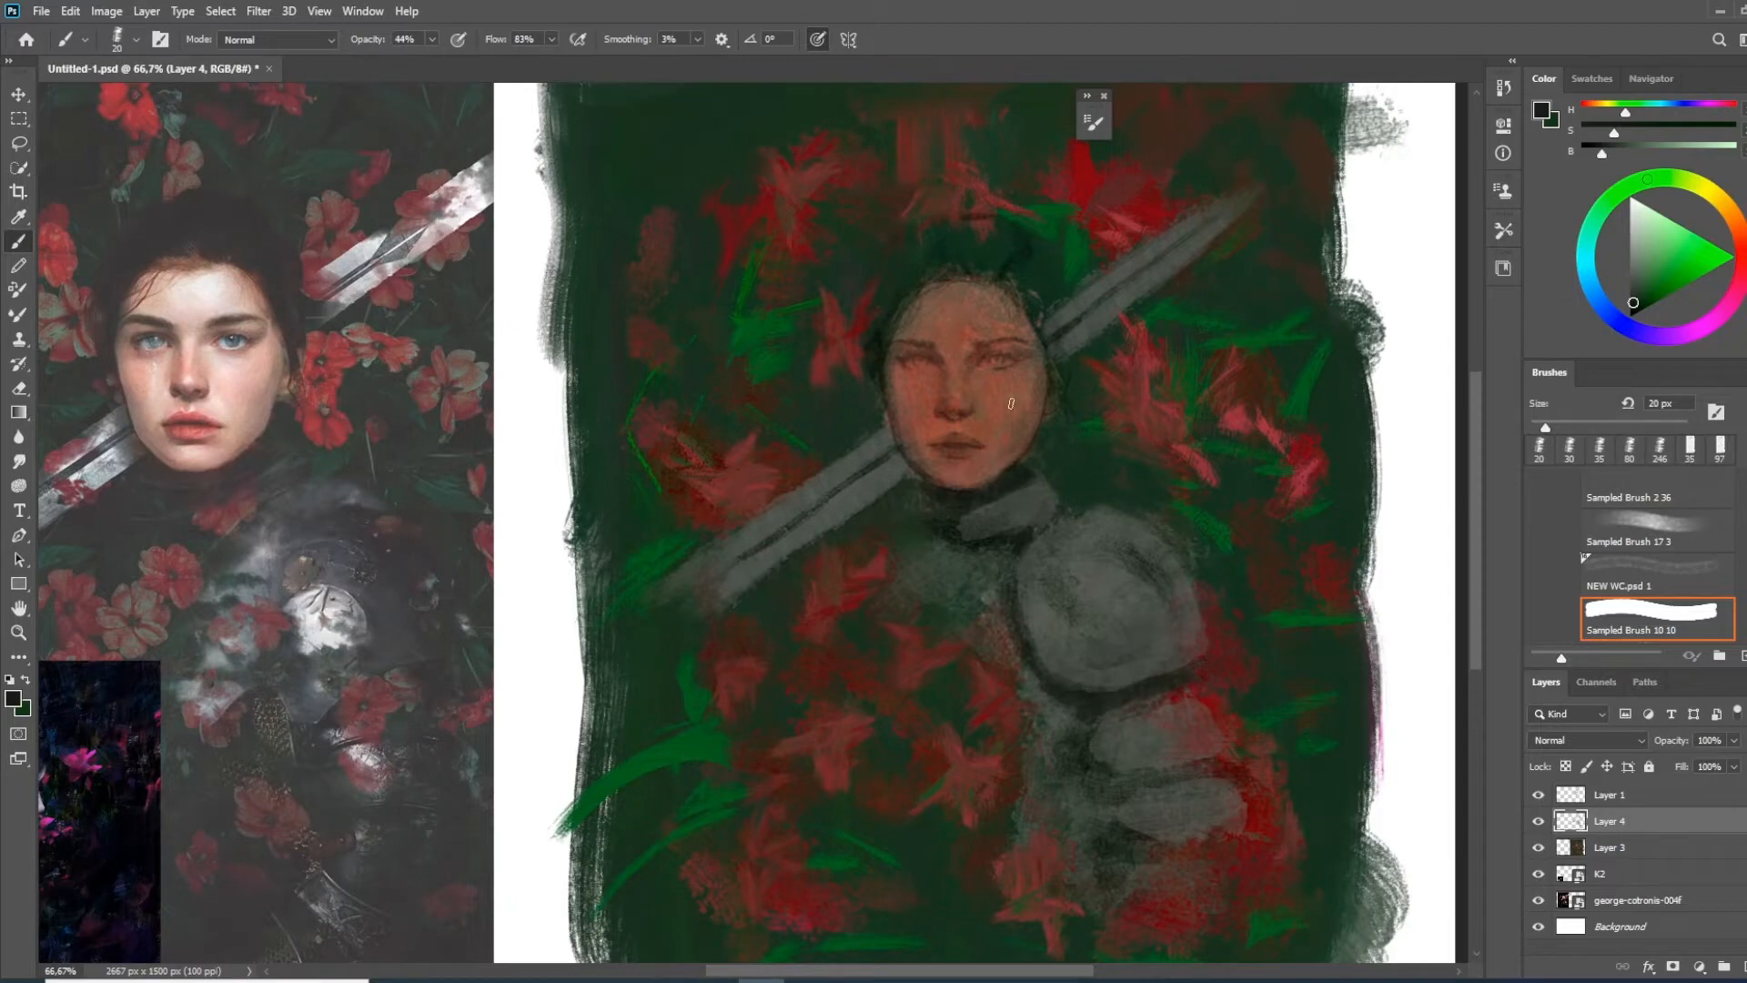
left_click(1539, 821)
key("bracketright")
key("bracketright")
key("bracketright")
key("bracketright")
key("bracketright")
key("bracketright")
key("bracketright")
key("bracketright")
key("bracketright")
key("bracketright")
mouse_move(941, 403)
left_mouse_down()
mouse_move(964, 389)
mouse_move(970, 420)
mouse_move(988, 401)
left_mouse_up()
left_click_drag(1735, 241, 1742, 266)
left_click(1644, 217)
mouse_move(990, 418)
left_mouse_down()
mouse_move(956, 370)
mouse_move(928, 401)
mouse_move(949, 451)
mouse_move(928, 391)
mouse_move(946, 323)
mouse_move(970, 436)
mouse_move(1000, 458)
mouse_move(967, 466)
mouse_move(930, 391)
mouse_move(965, 457)
left_mouse_up()
key("ctrl+z")
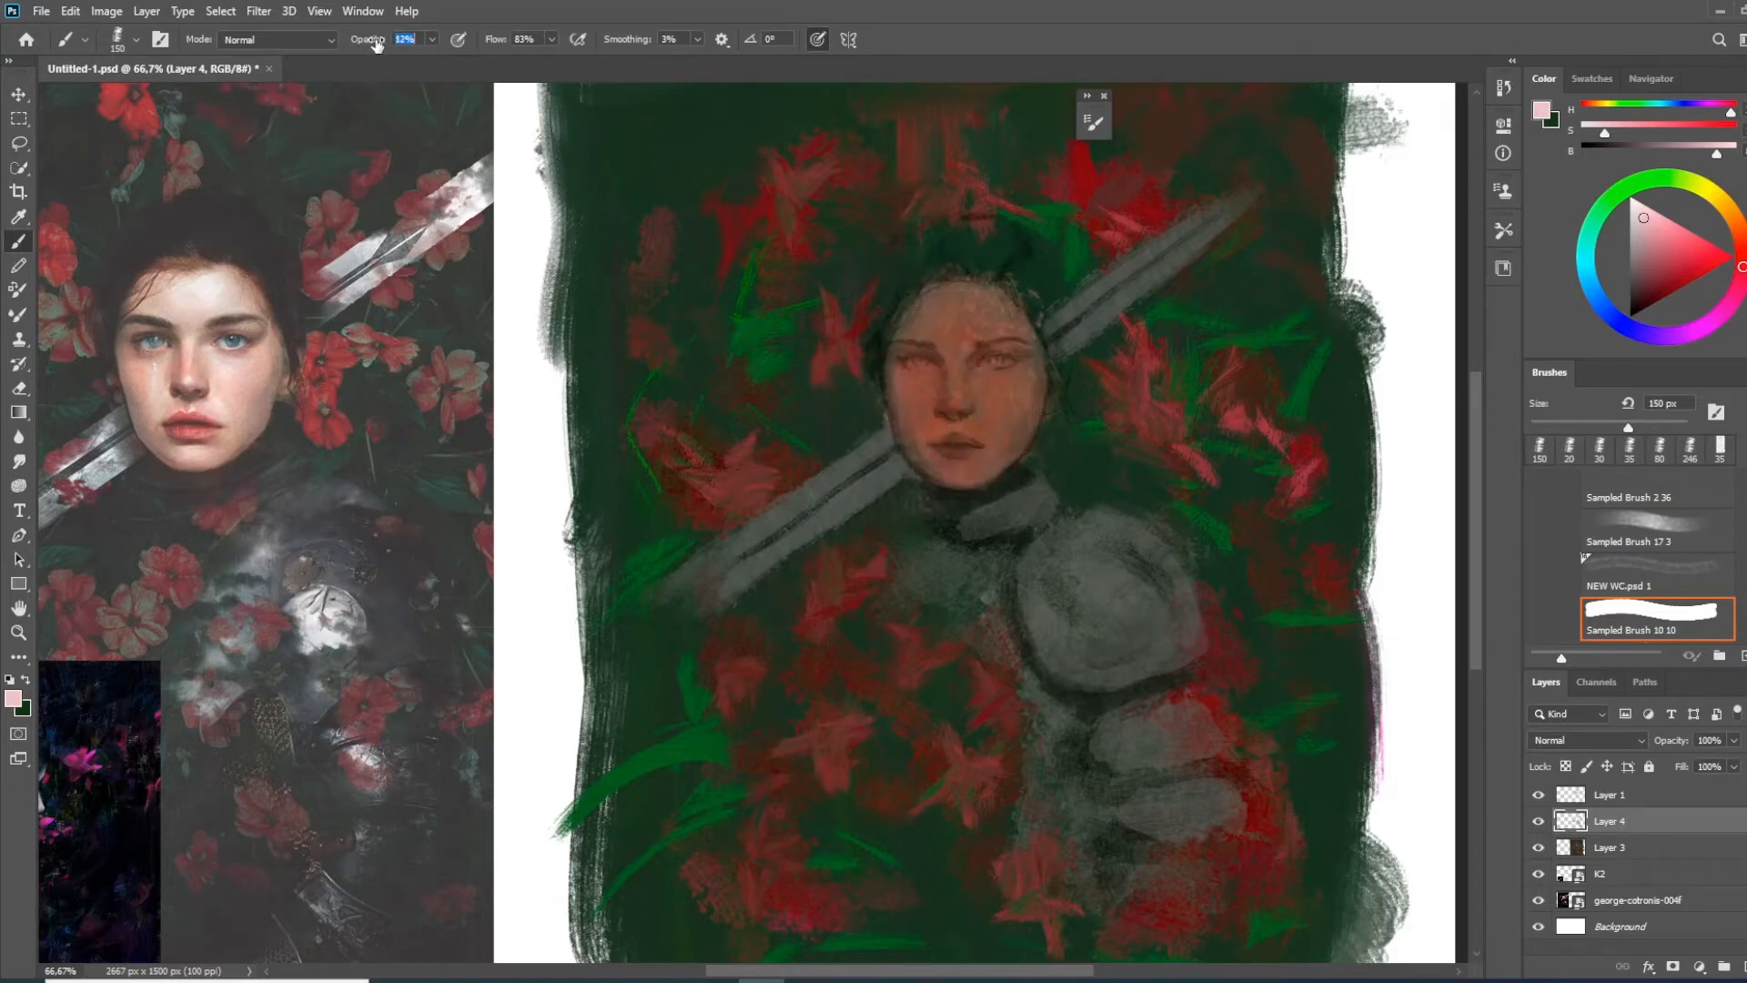
Glaze the face with light pink at 12% brush opacity, using an 80 px brush
key("bracketleft")
key("bracketleft")
key("bracketleft")
key("bracketleft")
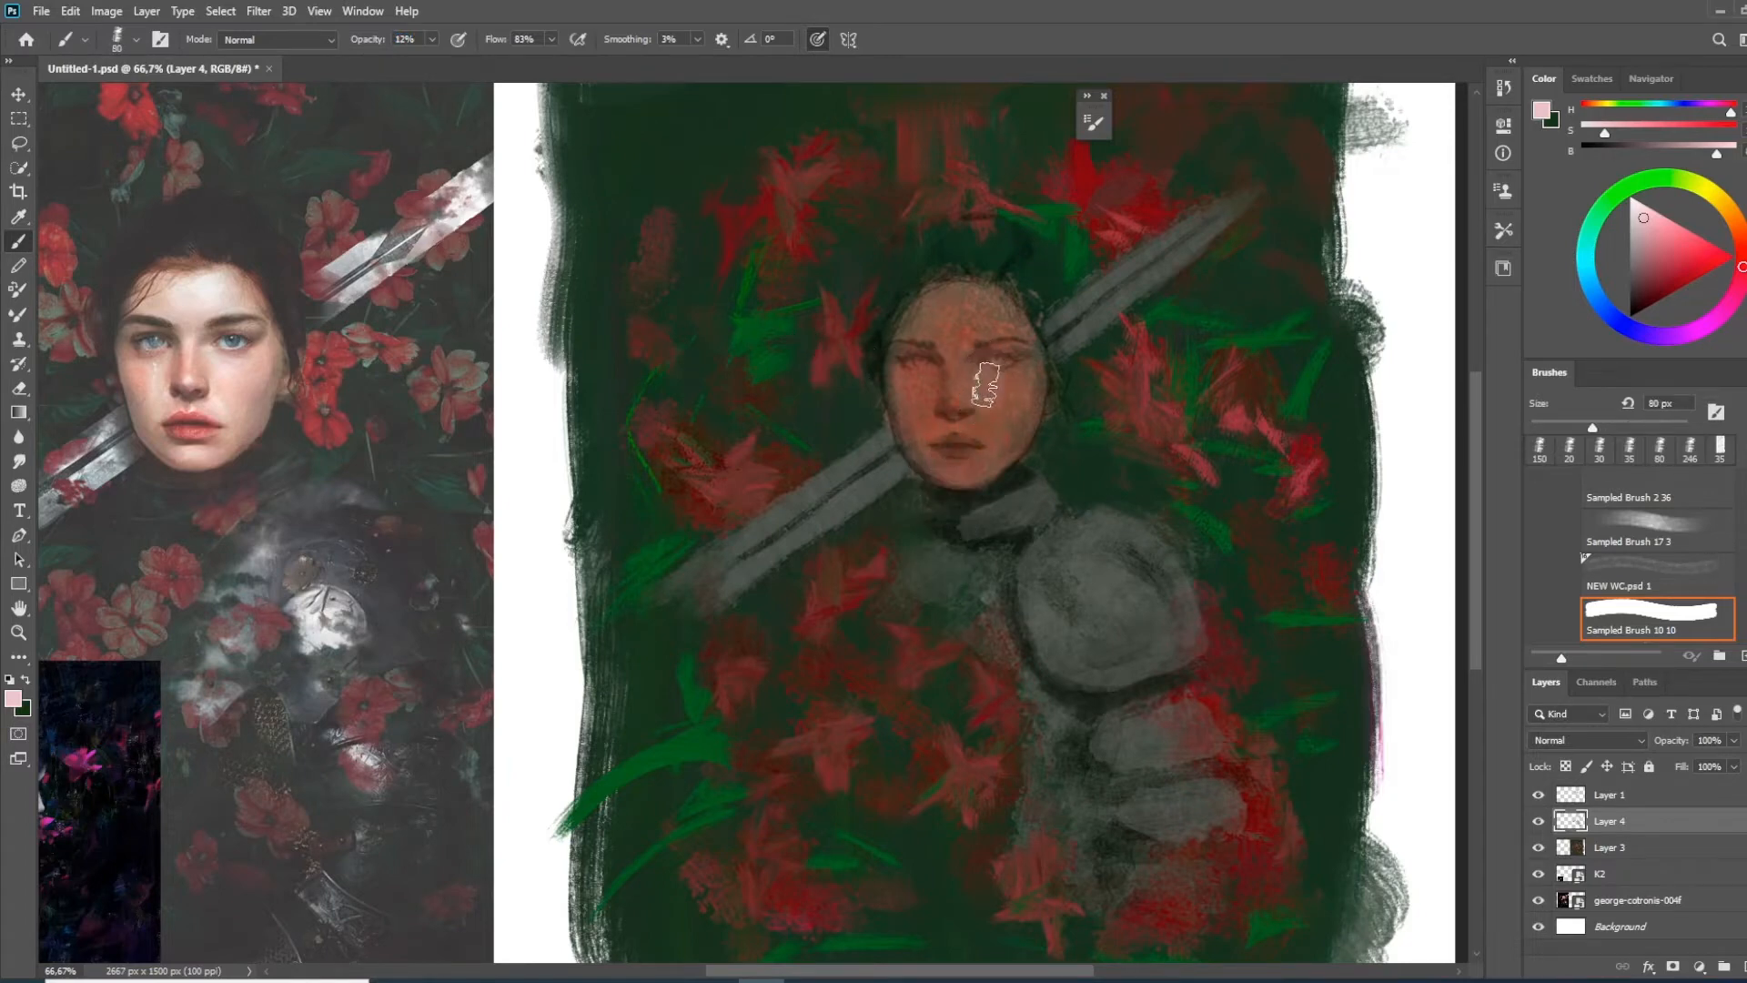
mouse_move(1005, 371)
left_mouse_down()
mouse_move(1035, 405)
mouse_move(986, 455)
mouse_move(972, 333)
mouse_move(1014, 334)
mouse_move(947, 292)
mouse_move(951, 360)
mouse_move(933, 310)
mouse_move(910, 368)
mouse_move(937, 408)
mouse_move(908, 393)
mouse_move(930, 451)
mouse_move(995, 452)
mouse_move(1012, 407)
mouse_move(932, 408)
mouse_move(937, 460)
mouse_move(902, 414)
mouse_move(900, 396)
mouse_move(988, 343)
mouse_move(1019, 404)
left_mouse_up()
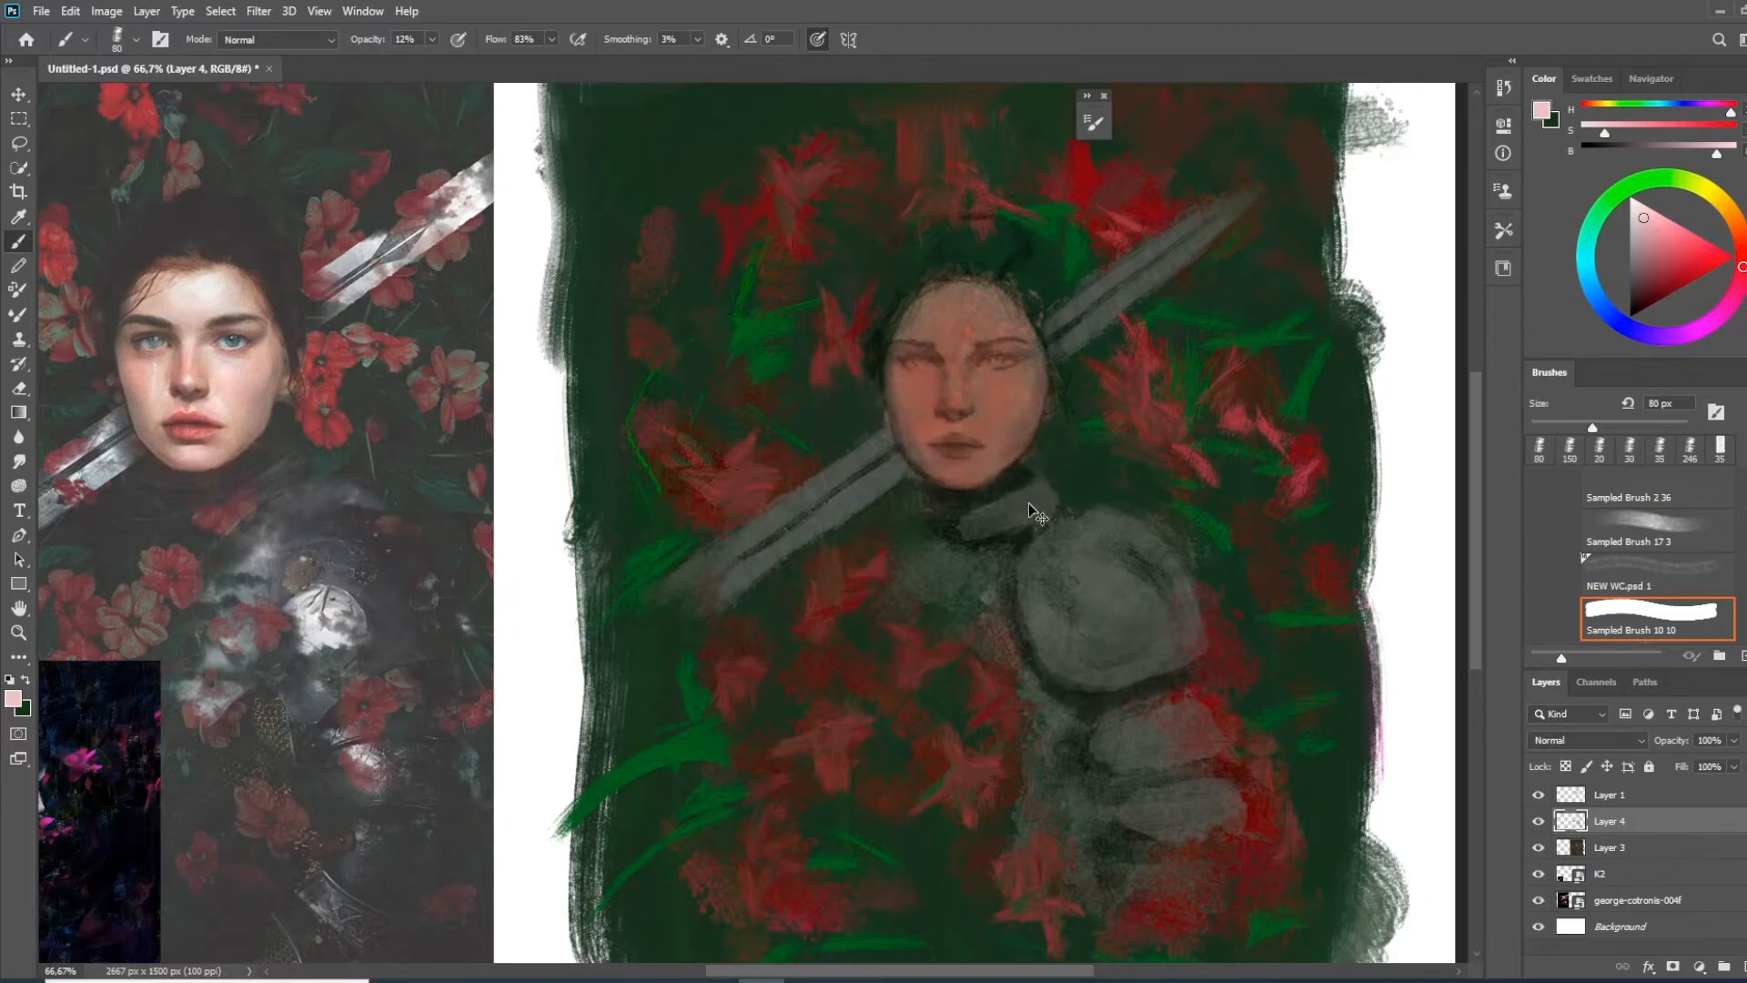
key("ctrl+plus")
left_click_drag(922, 355, 803, 433)
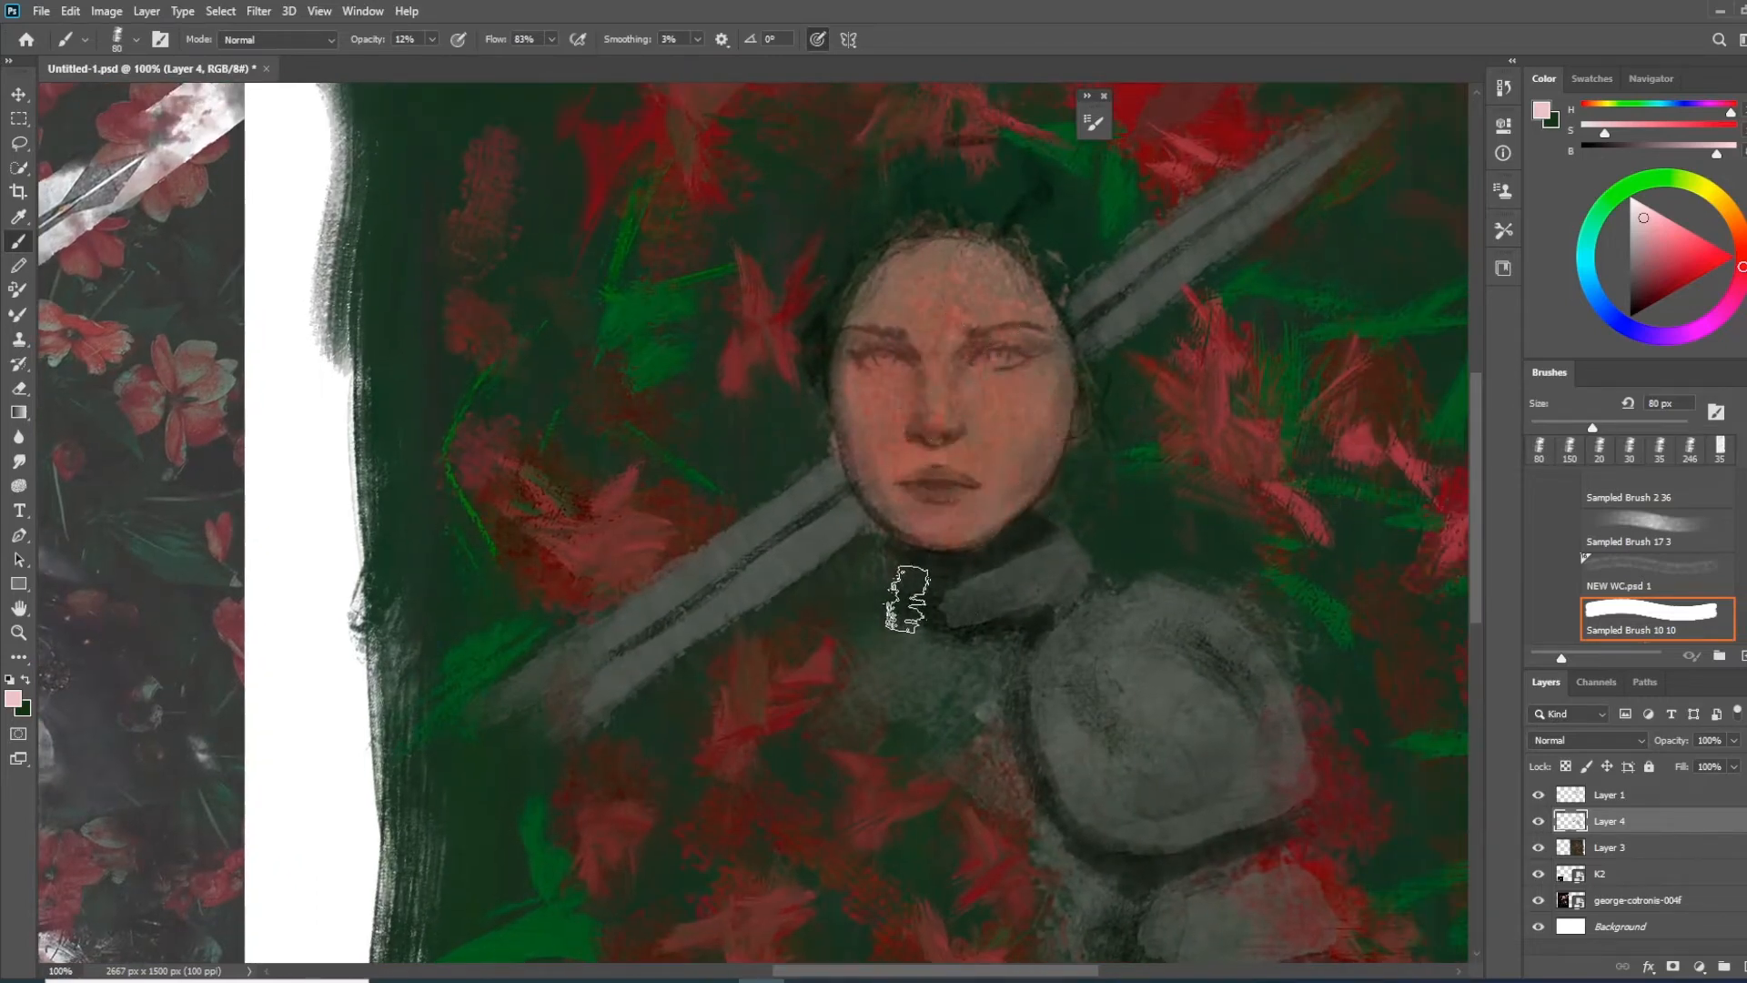
left_click_drag(901, 593, 835, 565)
mouse_move(774, 434)
left_mouse_down()
mouse_move(995, 521)
mouse_move(1017, 503)
mouse_move(943, 472)
left_mouse_up()
left_click_drag(1104, 528, 914, 531)
Compare the face with Layer 1 hidden and shown, and set Layer 1's opacity to 72%
left_click(1539, 795)
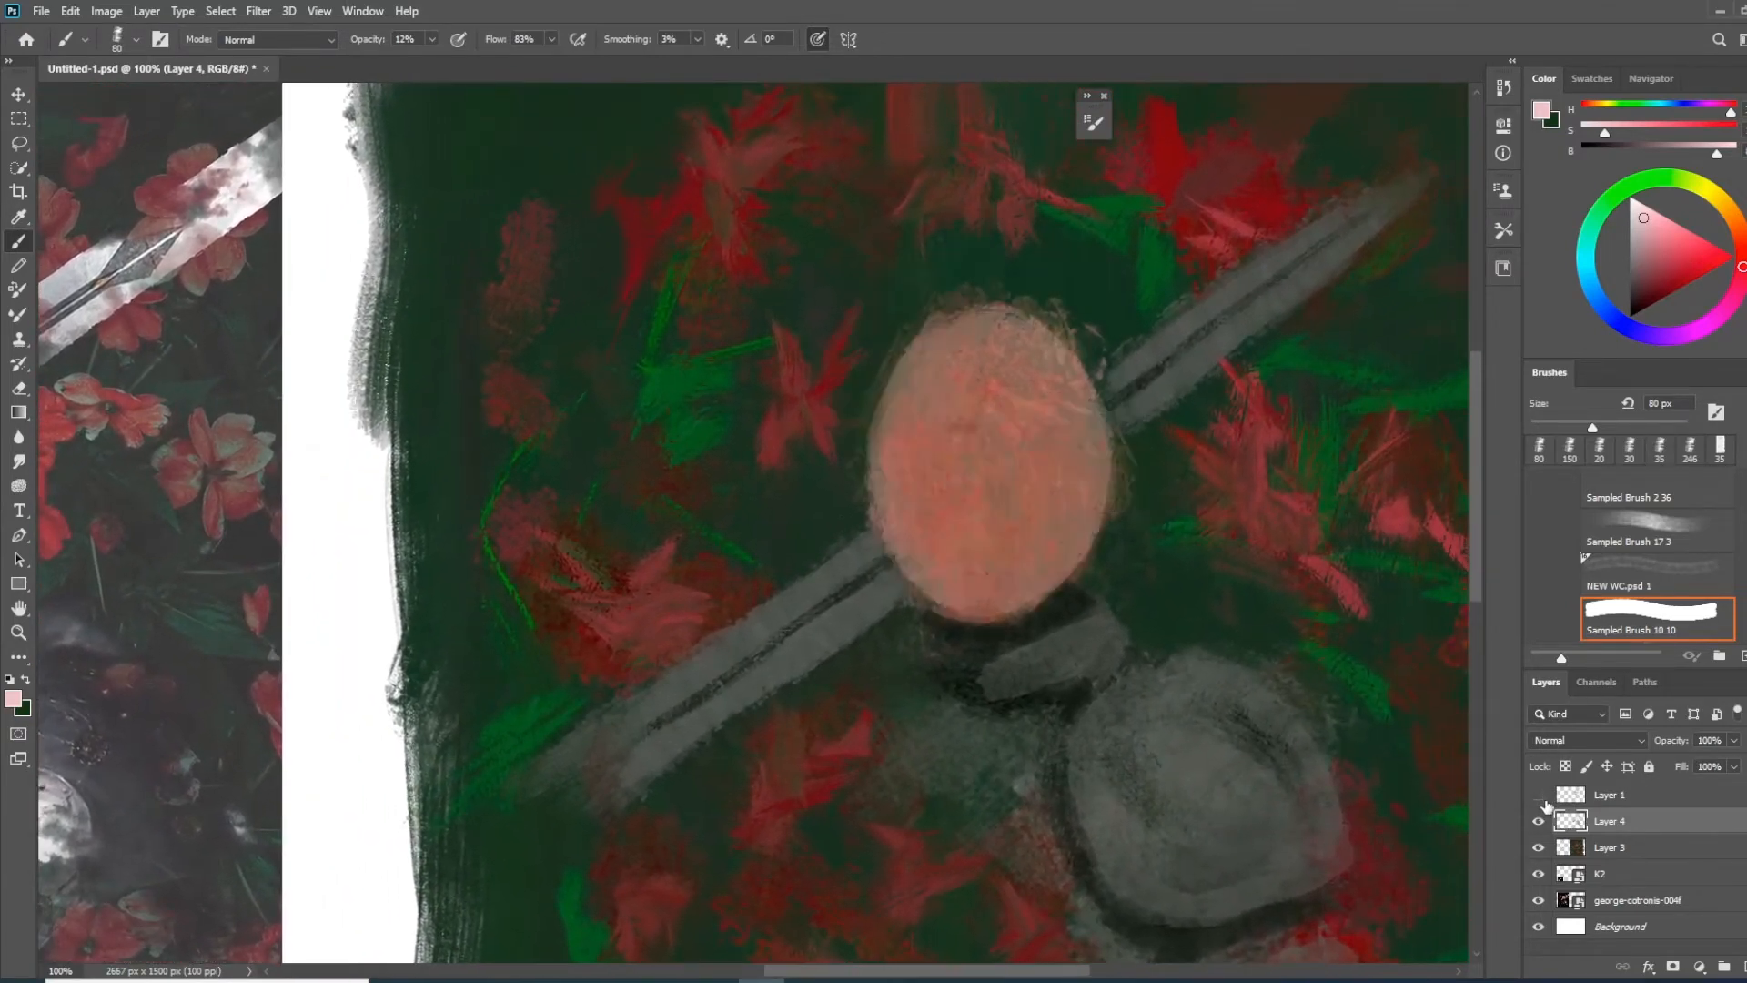
left_click(1606, 797)
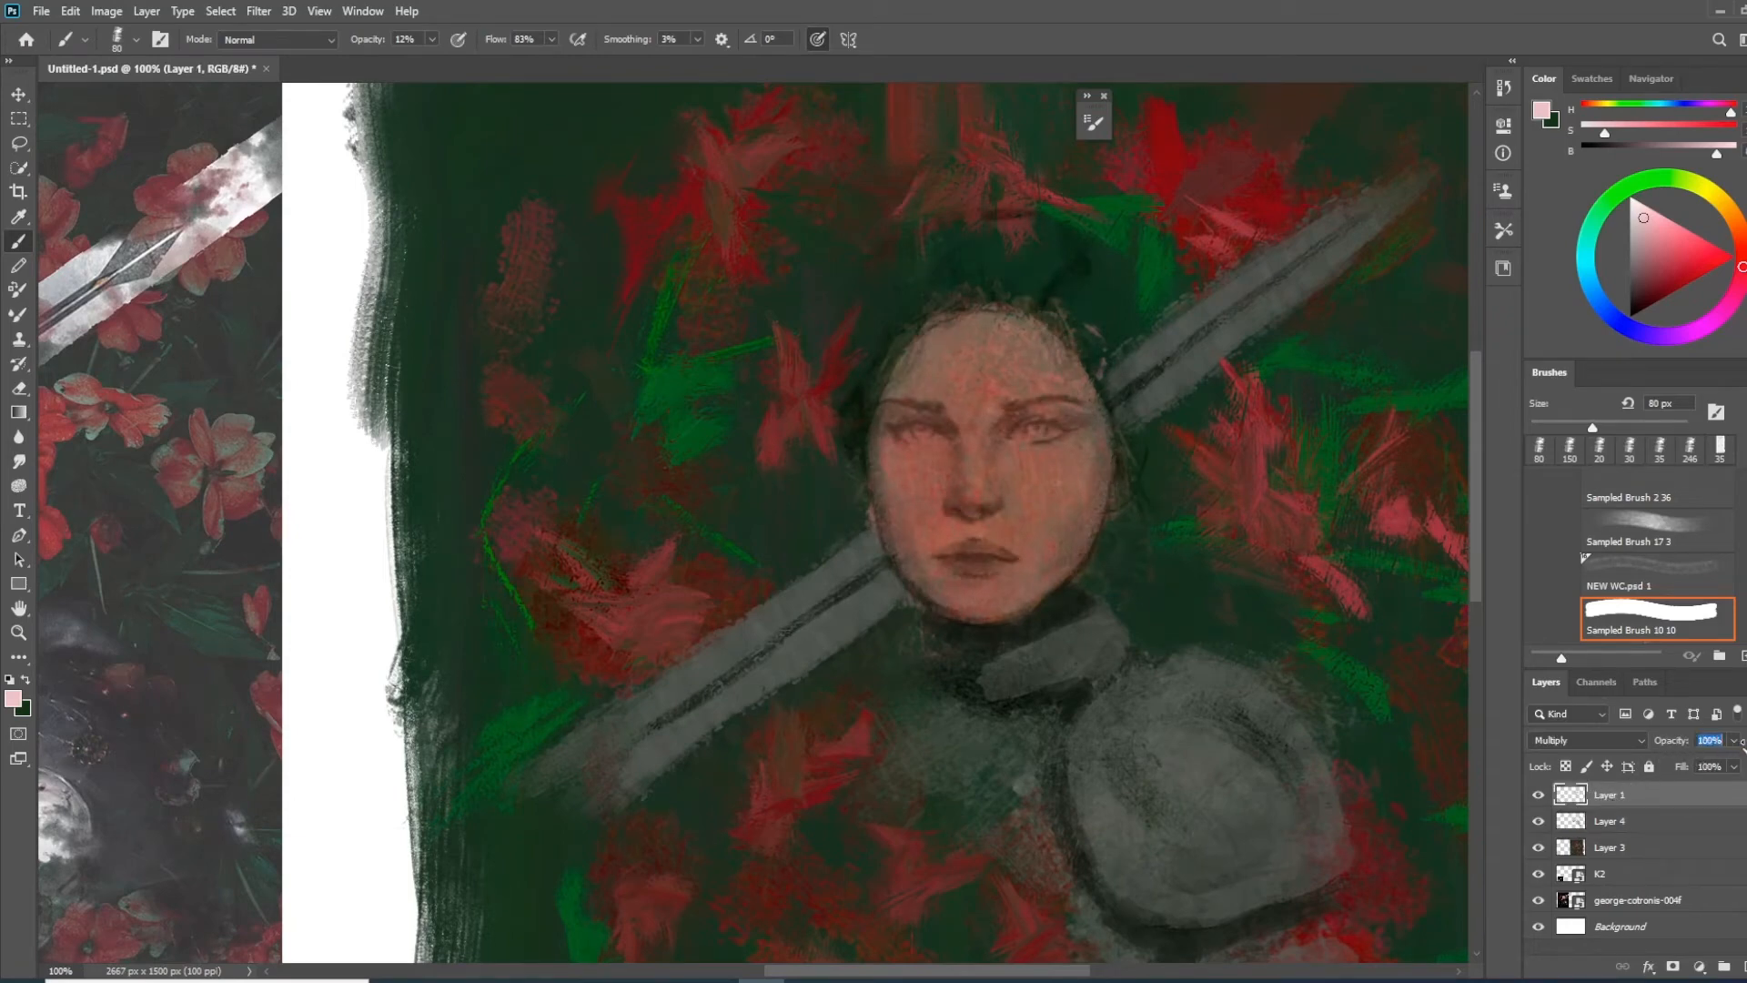
left_click_drag(1740, 746, 1746, 760)
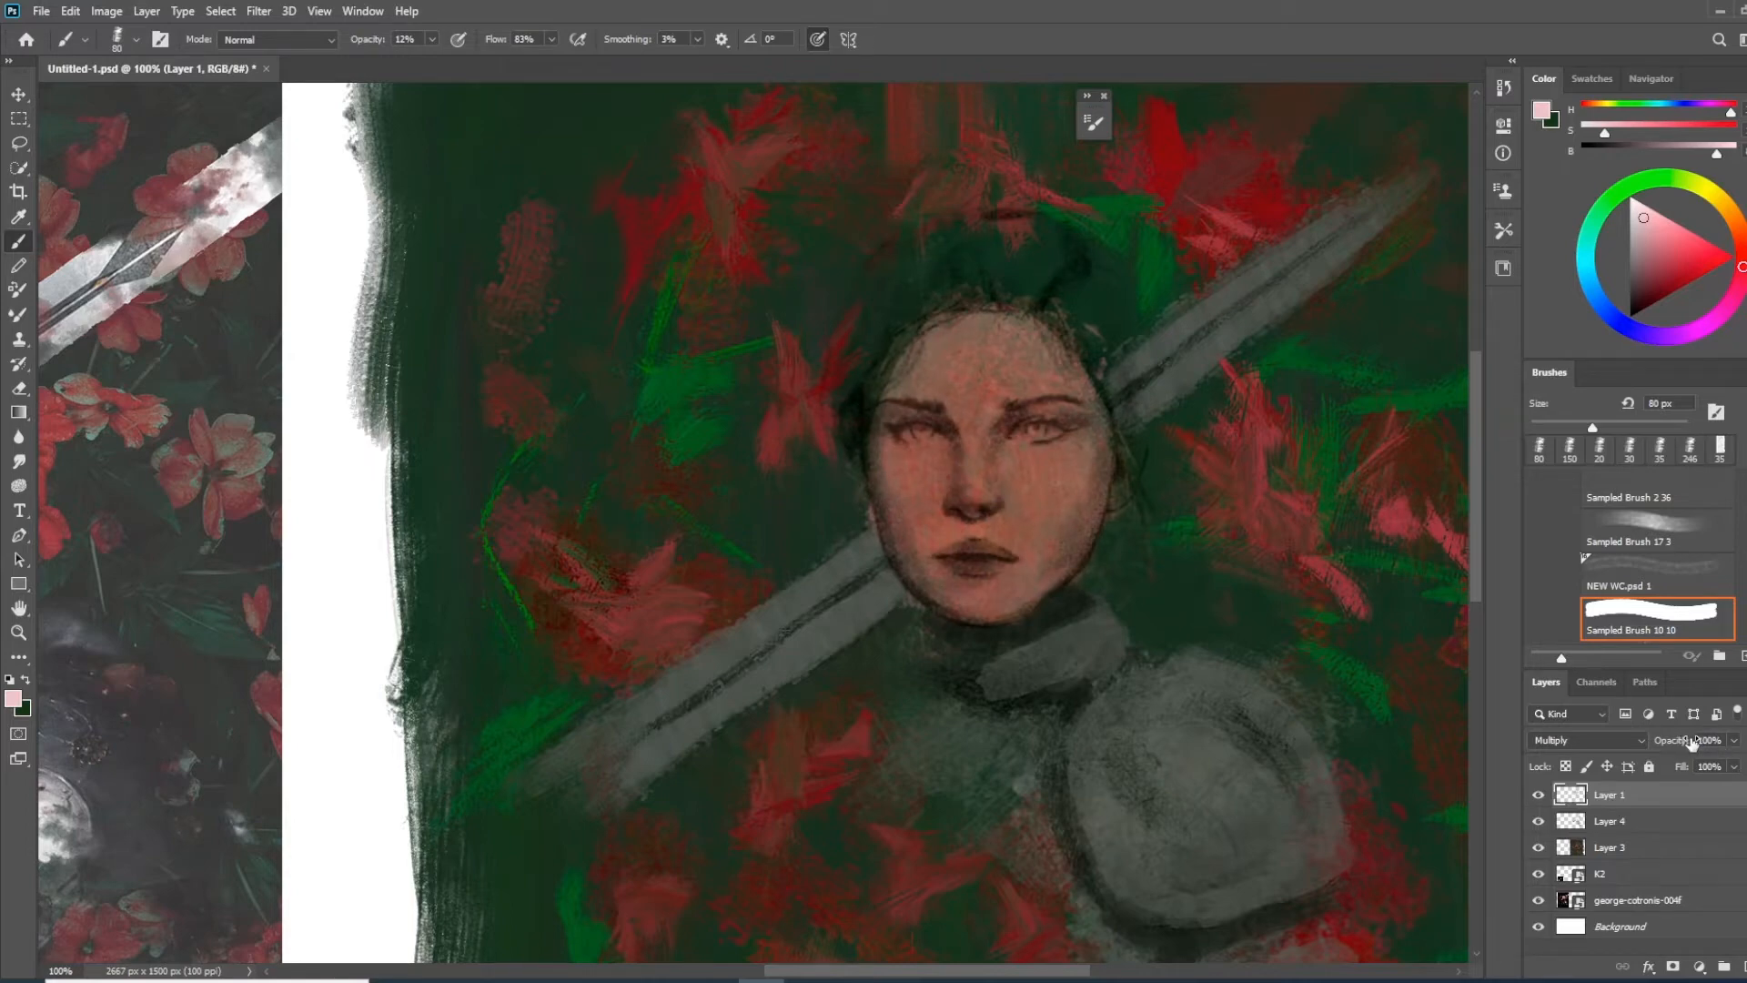
left_click_drag(1669, 746, 1677, 744)
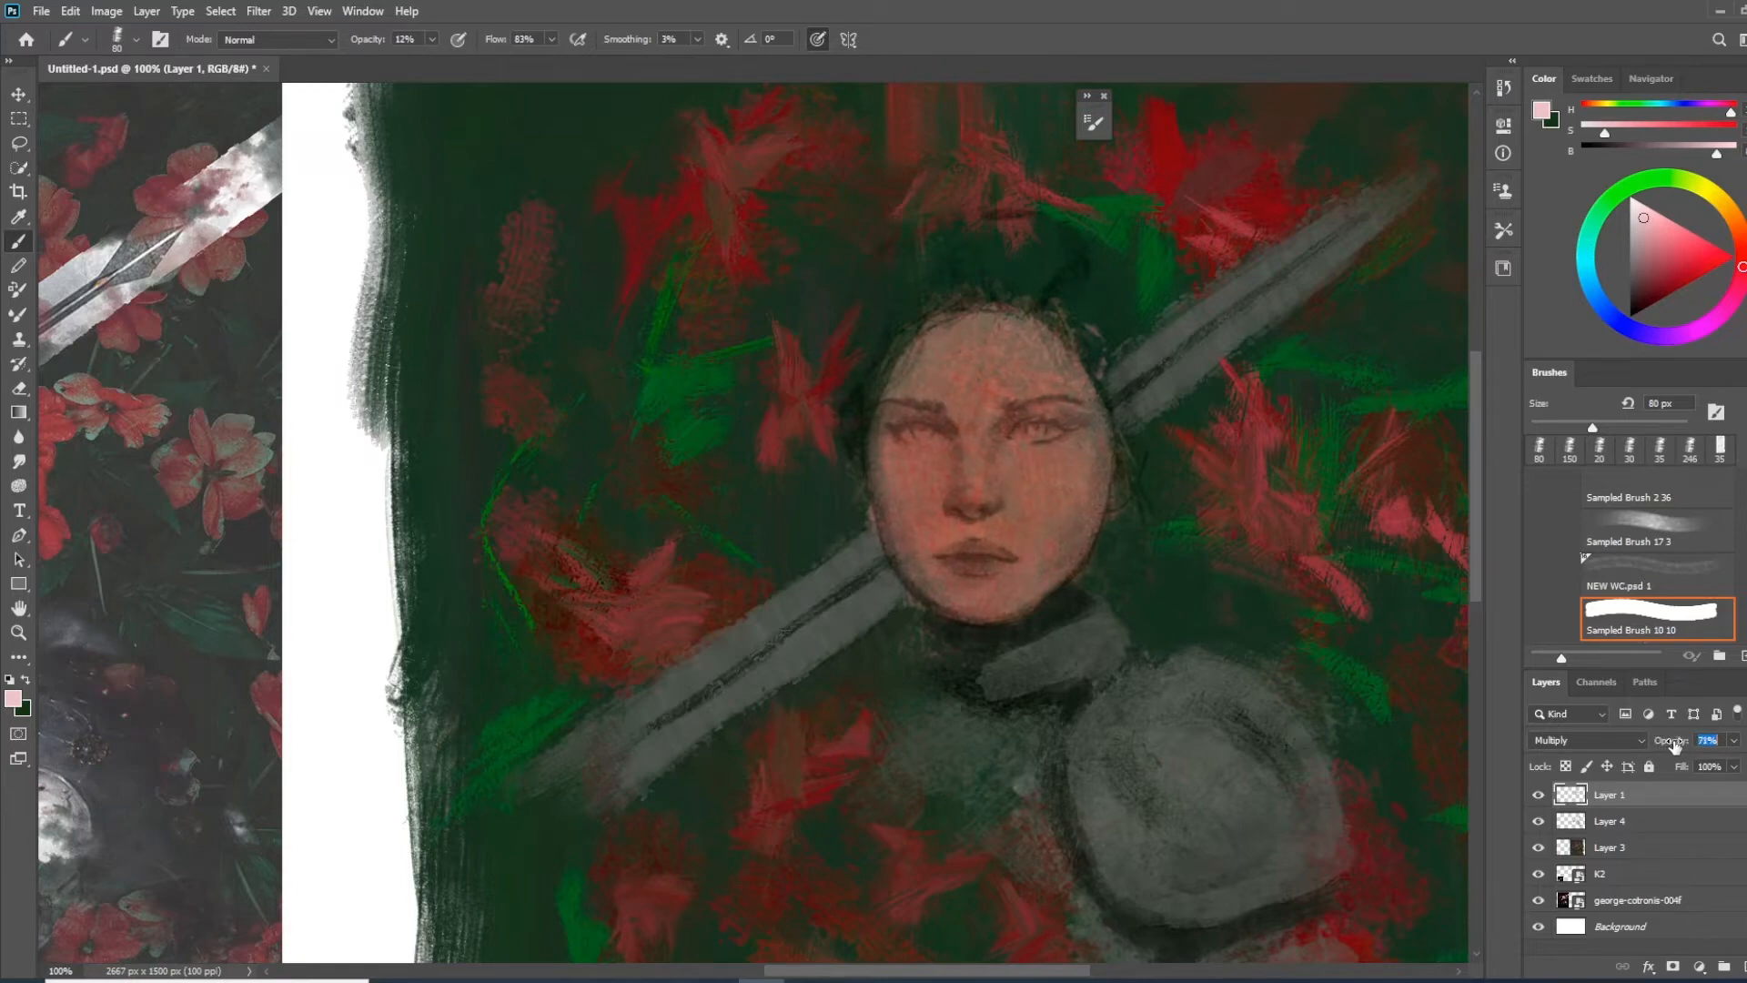
Shade the cheek nearest the upper sword blade on Layer 4 with a sampled orange-brown skin tone, using a 45 px brush
left_click(1631, 825)
scroll(974, 528, "down", 2)
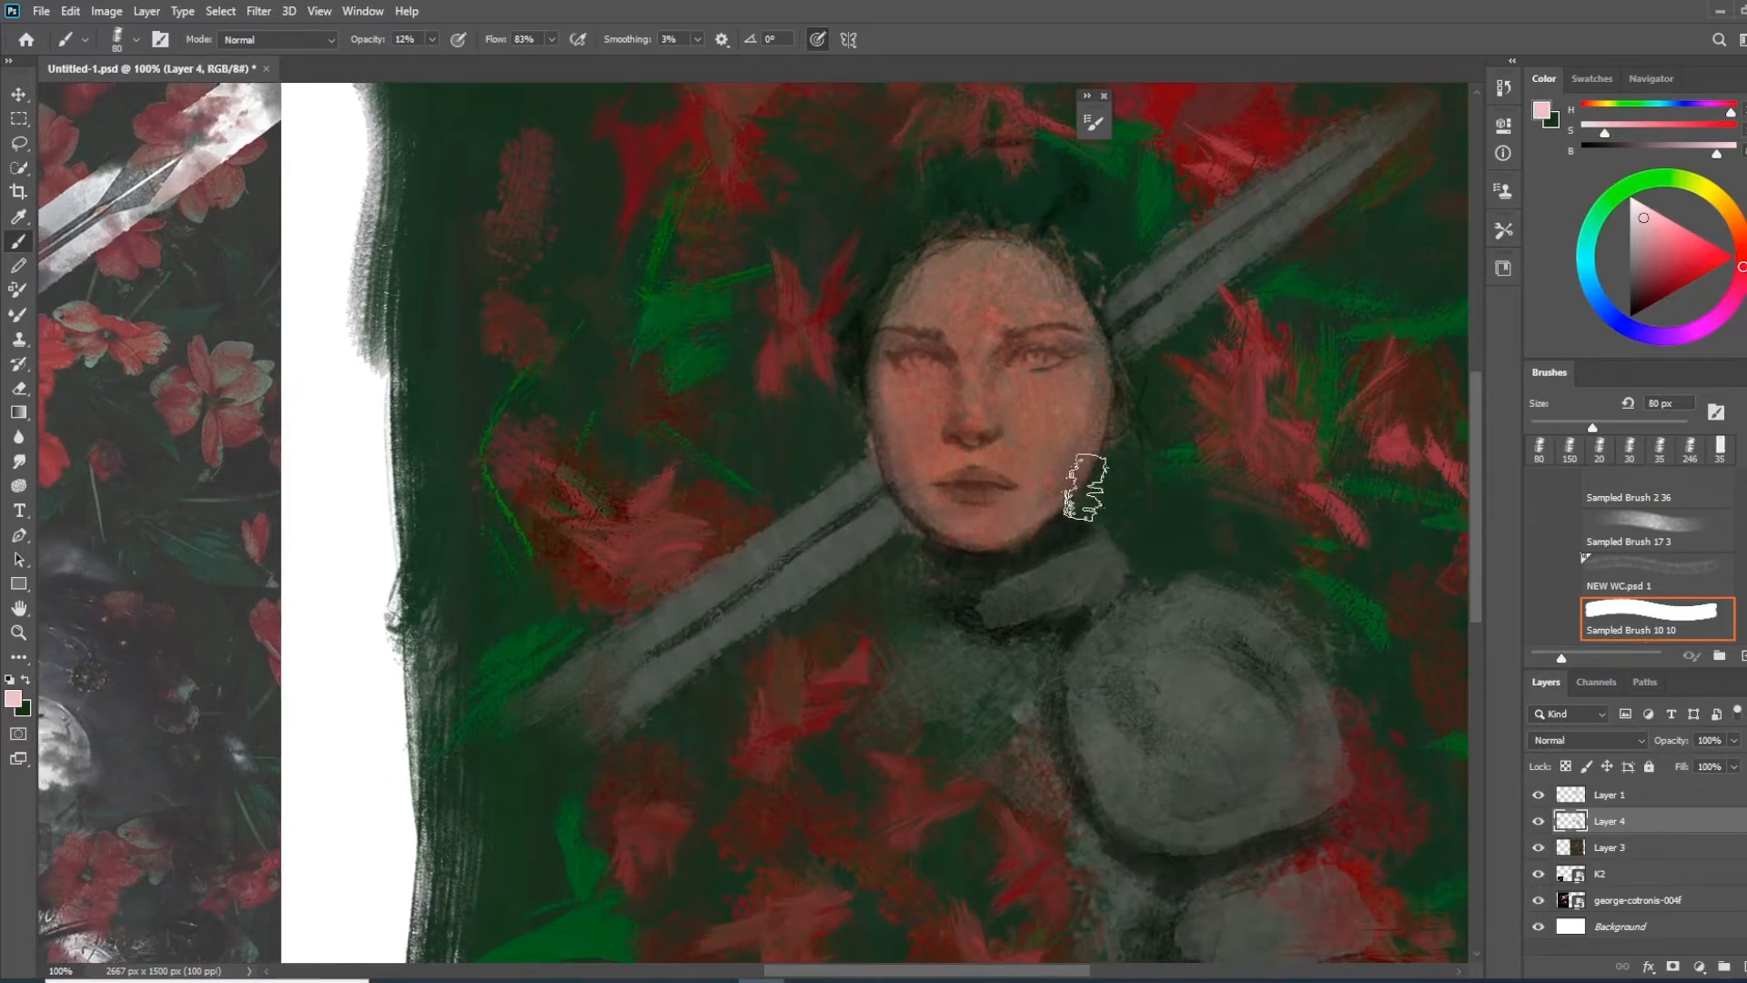
left_click(1067, 414, "alt")
key("bracketleft")
key("bracketleft")
key("bracketleft")
key("bracketleft")
left_click_drag(1089, 355, 1079, 415)
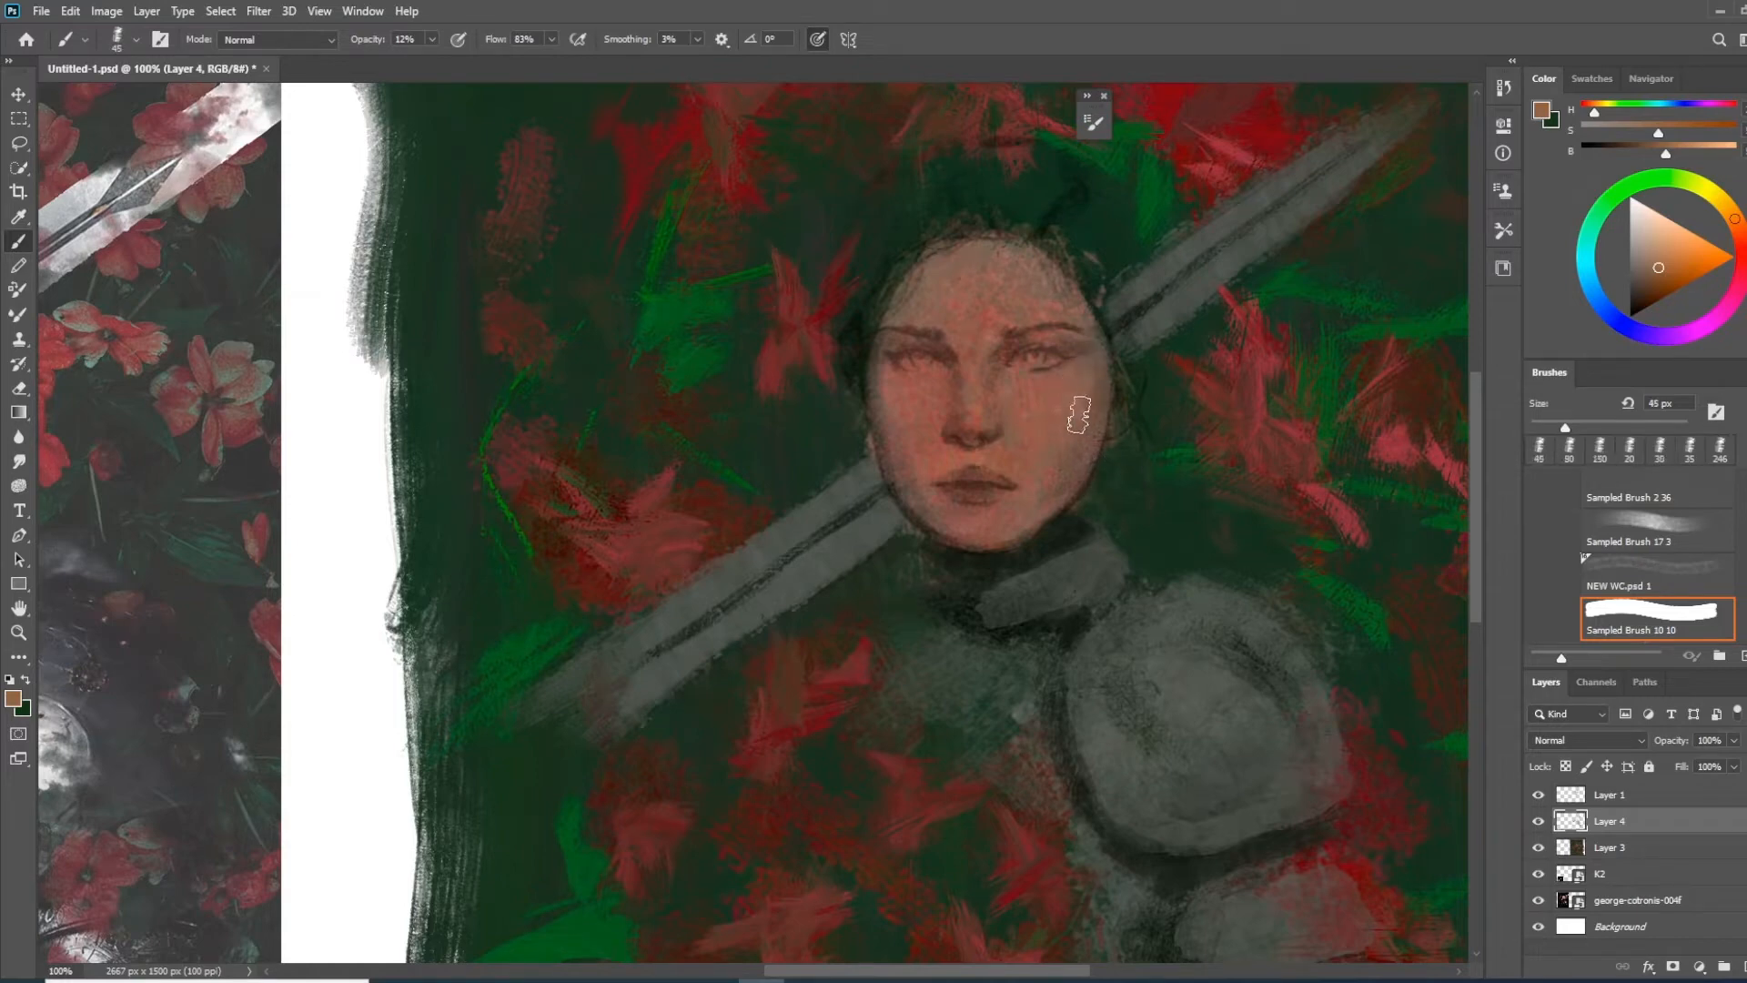
Mix a lighter peach skin tone and brighten the cheek and forehead
mouse_move(939, 570)
left_mouse_down()
mouse_move(1006, 609)
mouse_move(889, 522)
mouse_move(915, 570)
left_mouse_up()
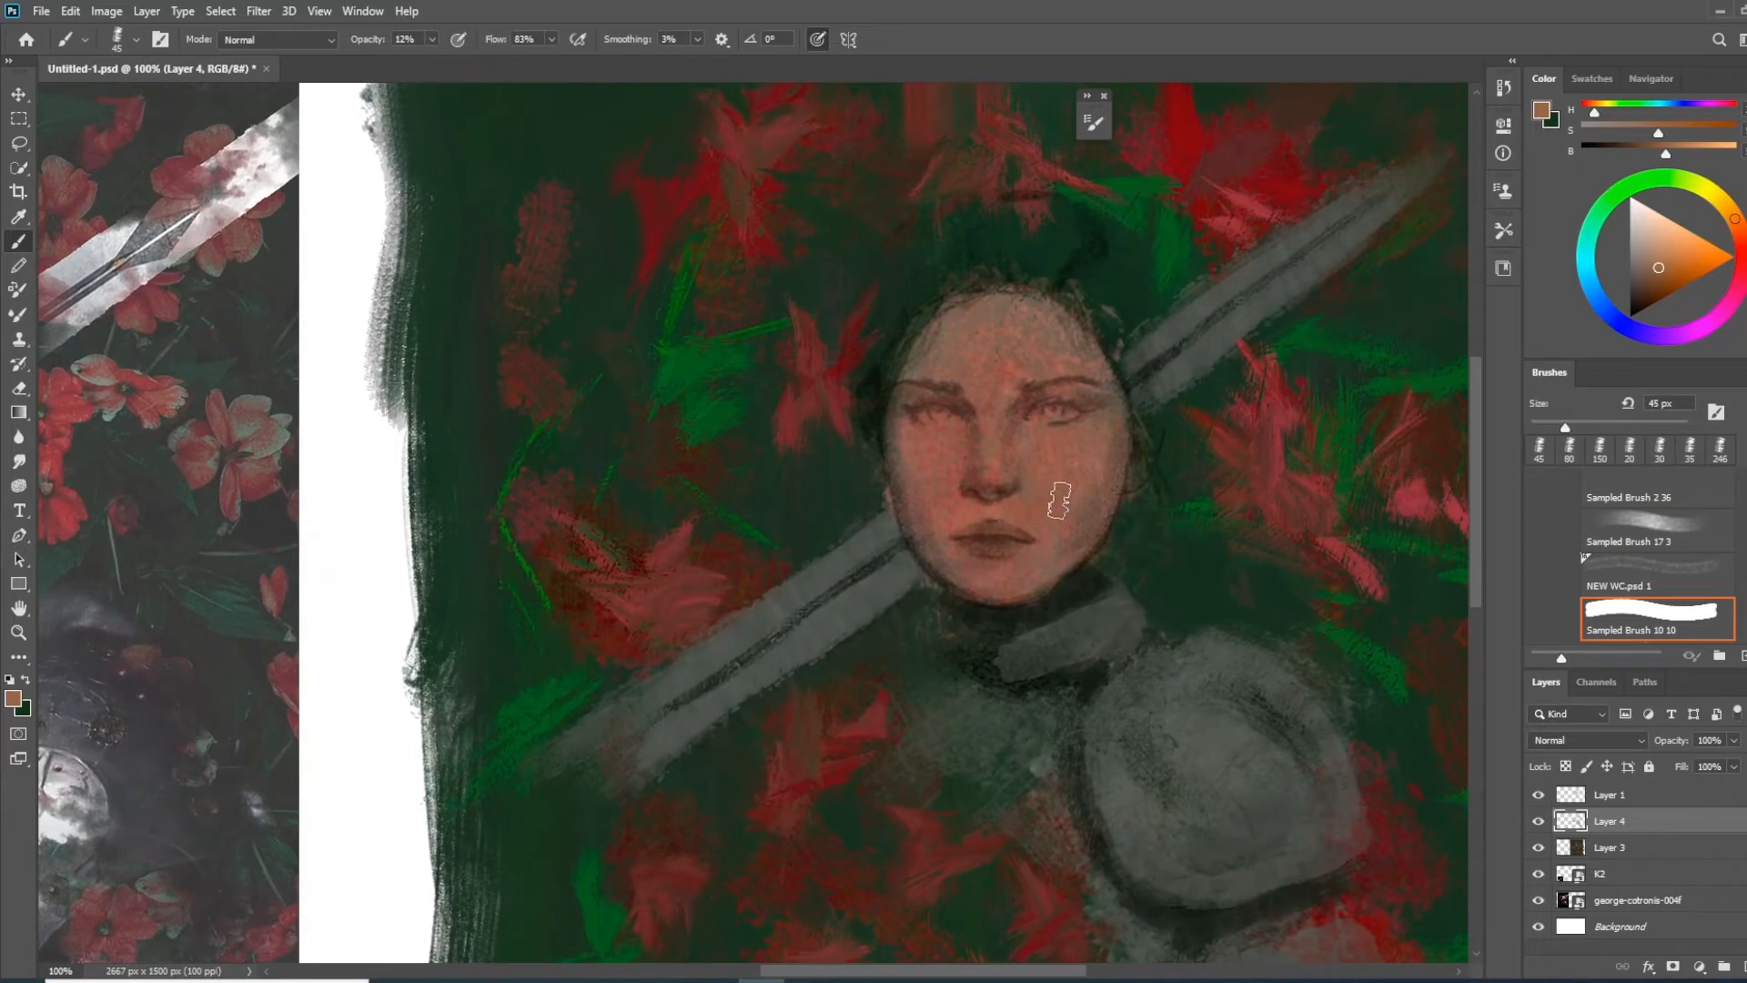
left_click(1079, 450, "alt")
left_click_drag(1653, 264, 1651, 236)
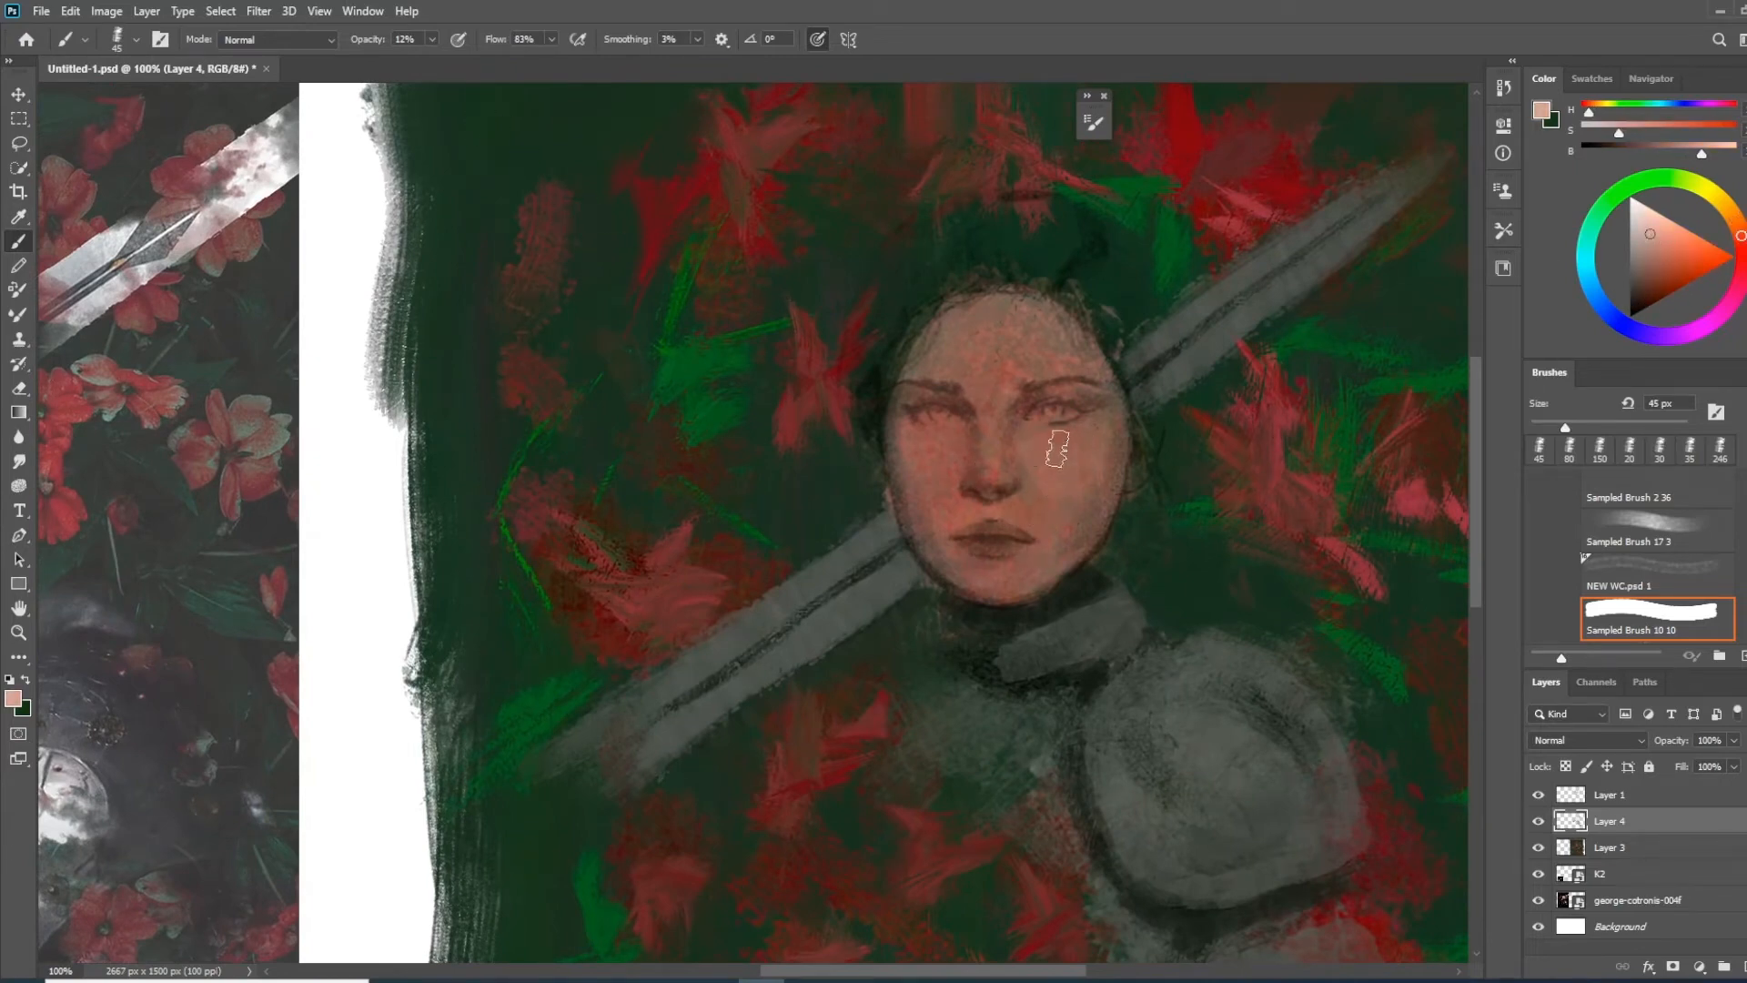
mouse_move(1073, 459)
left_mouse_down()
mouse_move(1056, 483)
mouse_move(1061, 440)
left_mouse_up()
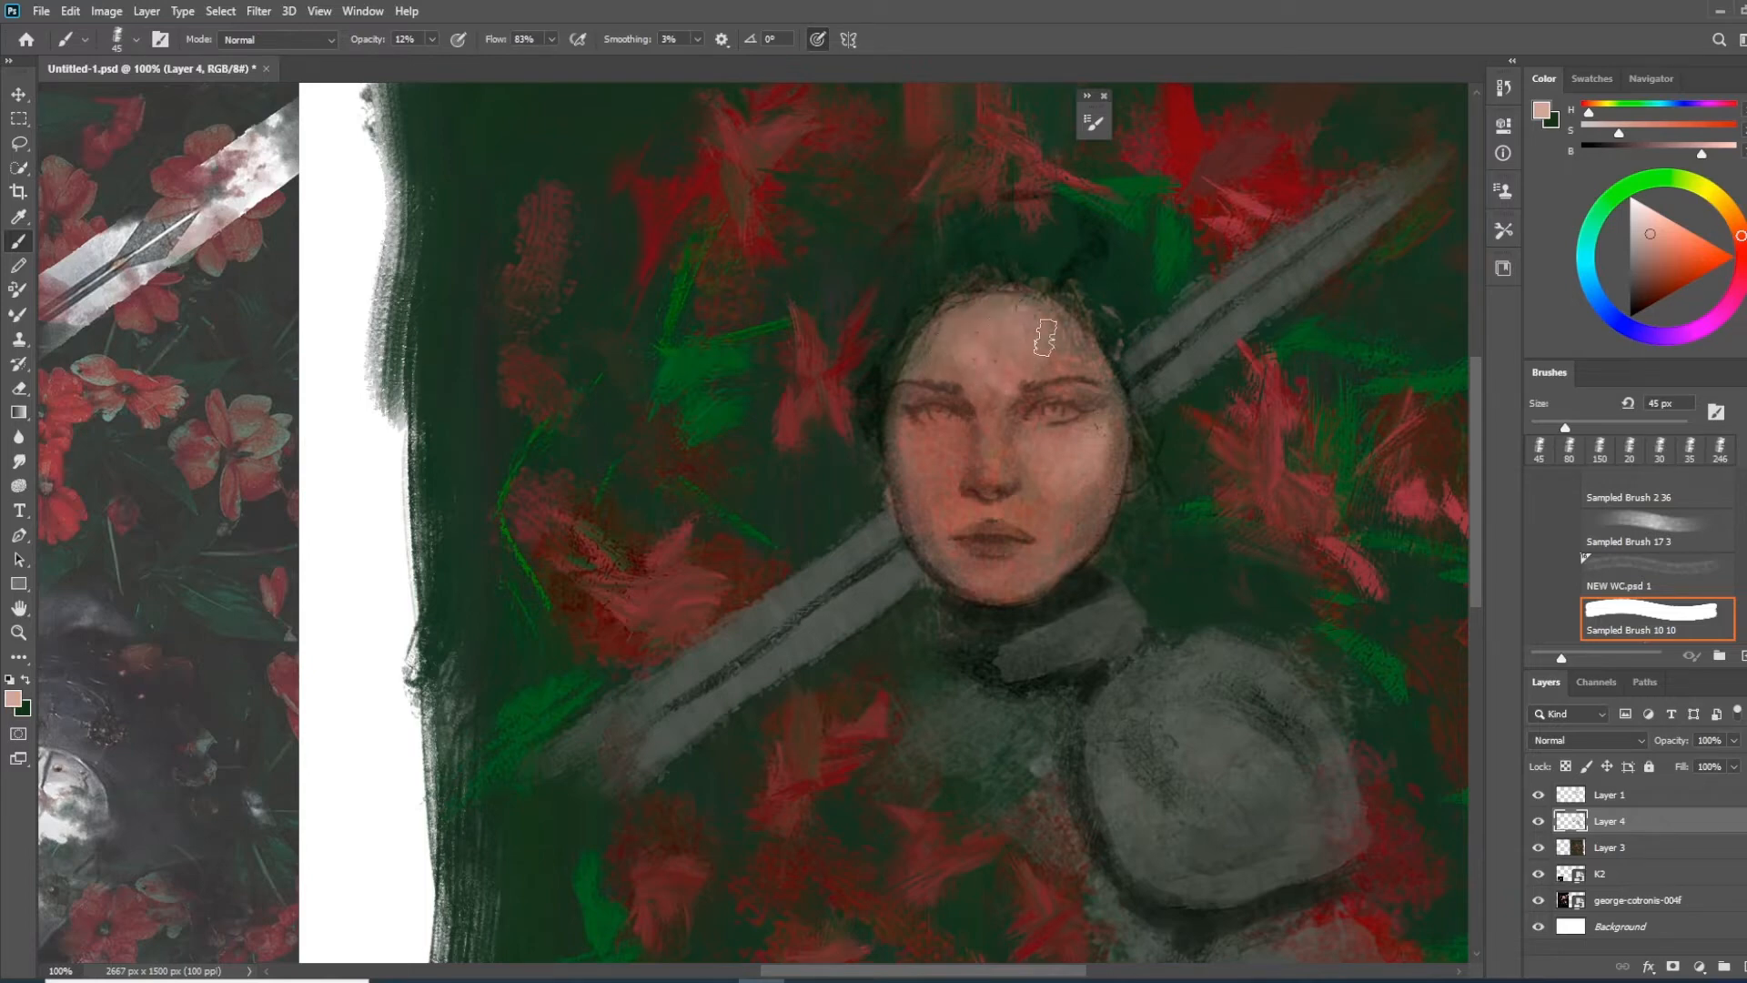
Model the nose, mouth and chin with small light peach strokes, using brush sizes of 15 px and 25 px
key("ctrl+minus")
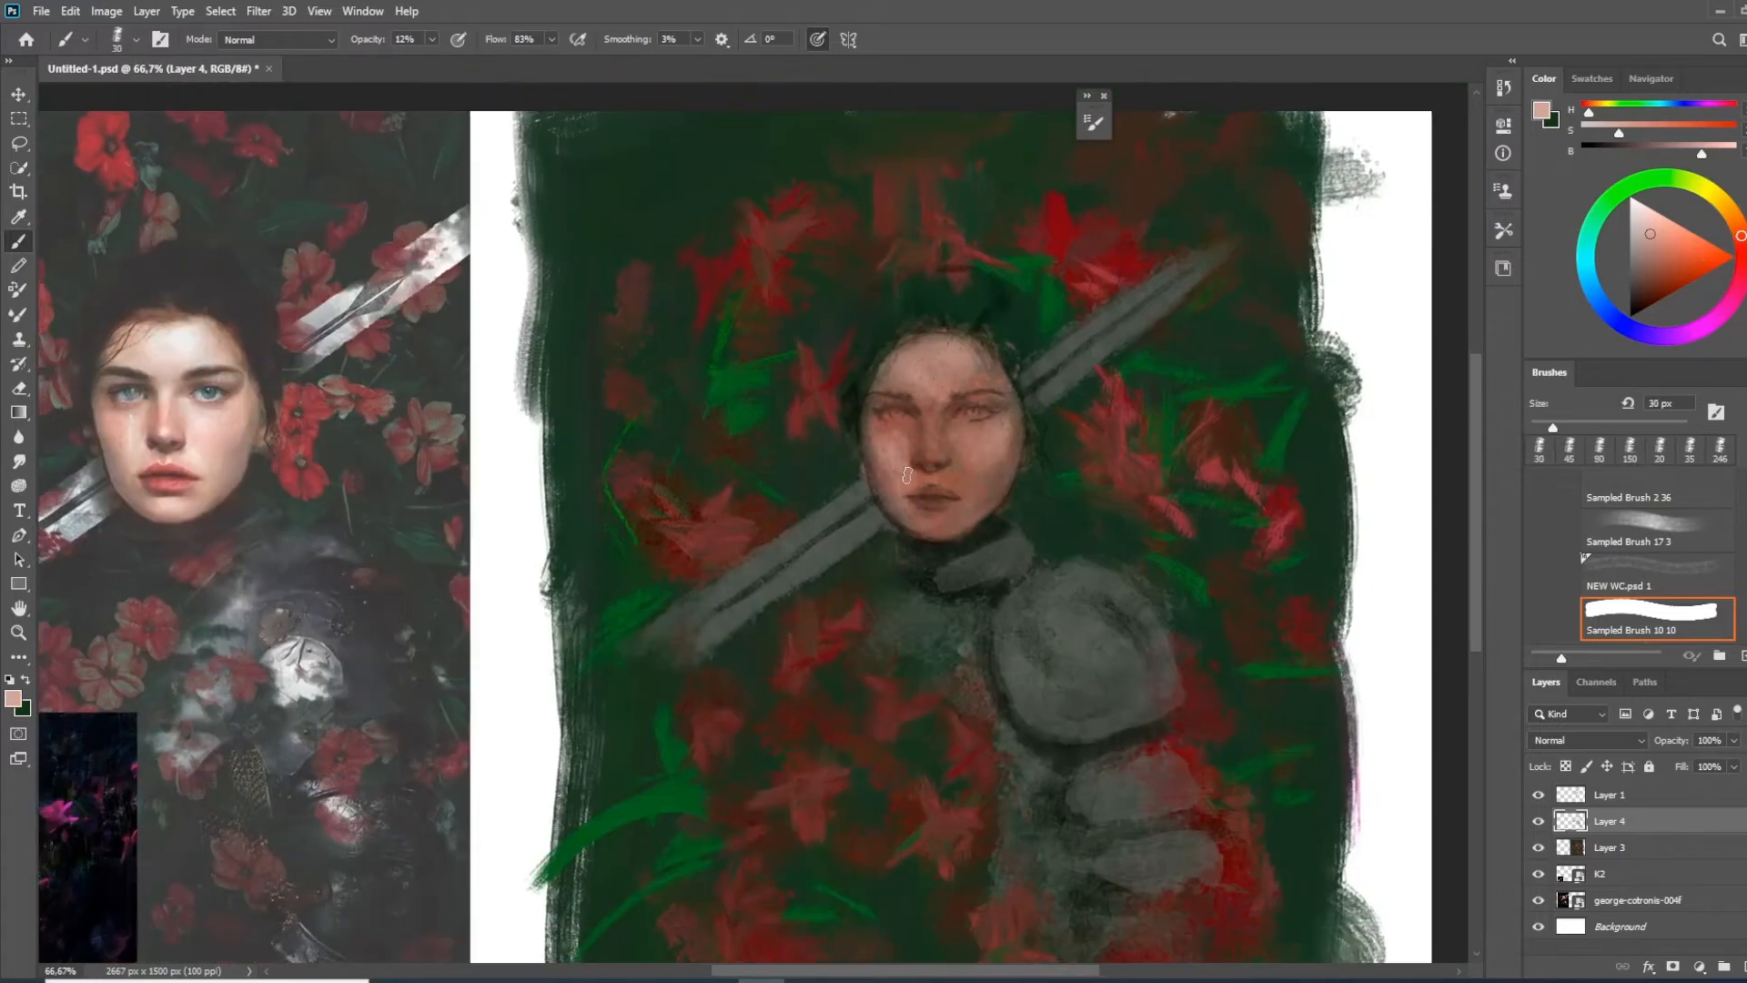
key("[")
key("[")
key("[")
left_click_drag(935, 454, 930, 438)
key("]")
key("]")
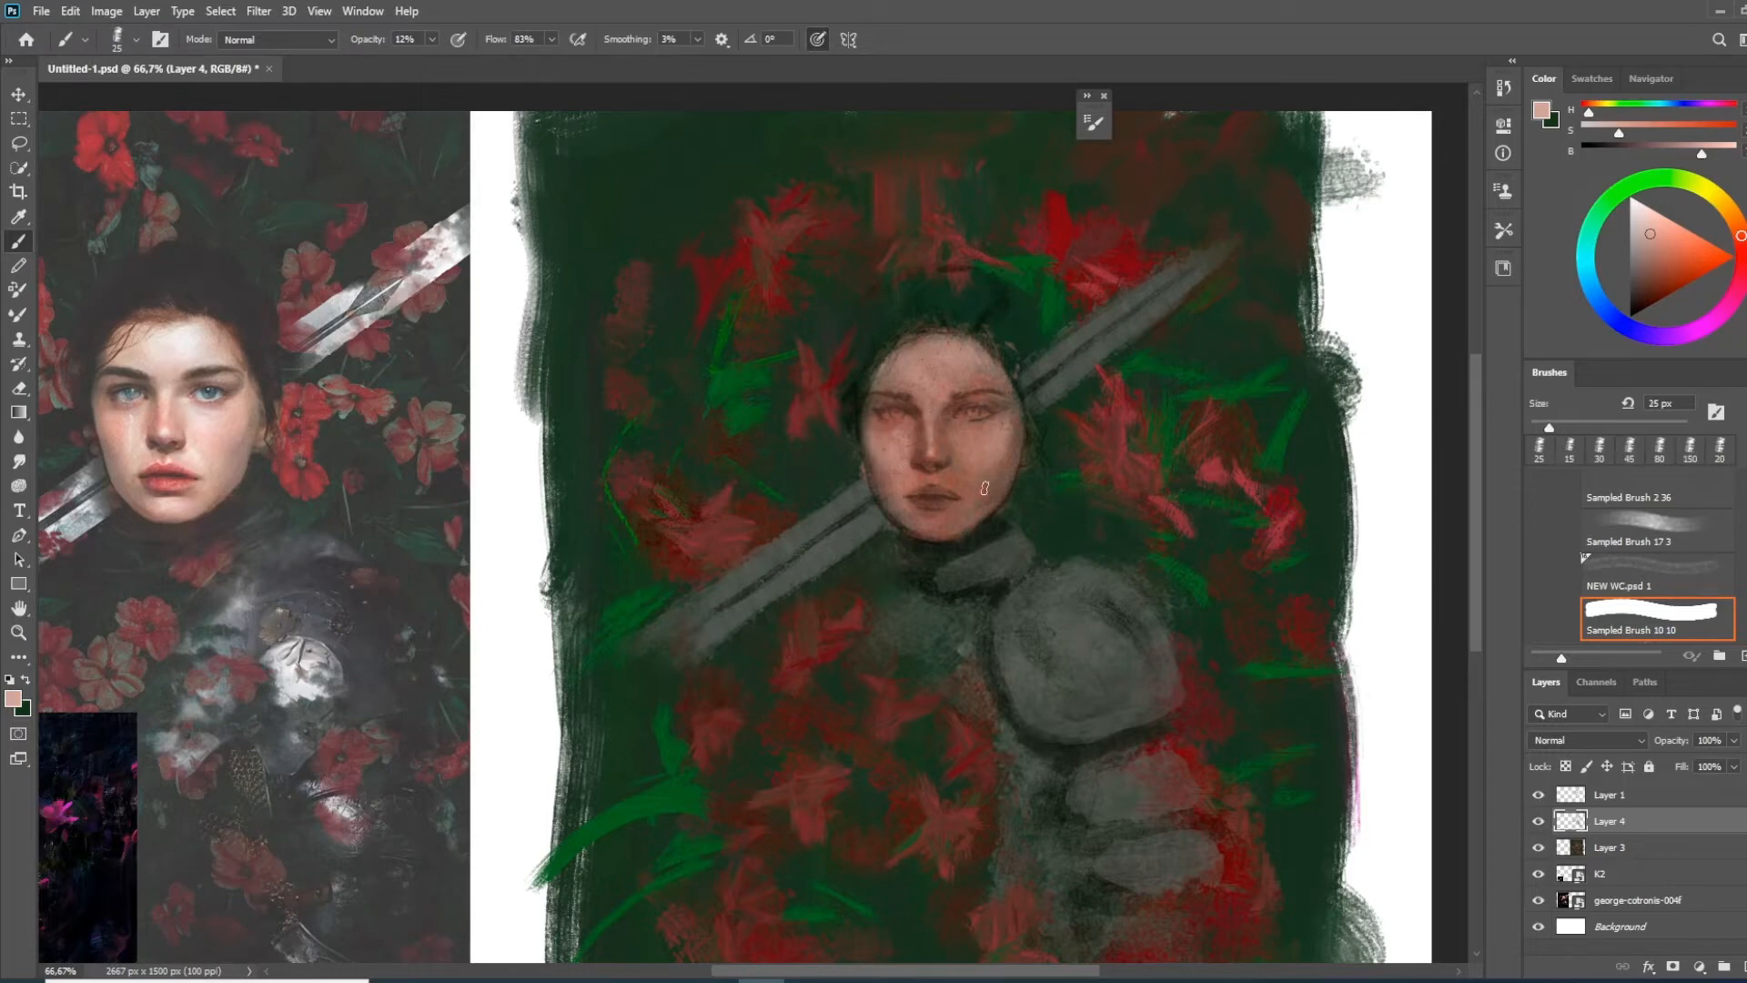
left_click_drag(937, 515, 1010, 508)
Tint the edges of the face with blue-grey and refine the skin highlights in pale pink with a 20 px brush
left_click_drag(1222, 648, 1233, 544)
left_click_drag(1346, 671, 1331, 685)
left_click(1609, 796)
left_click(1539, 798)
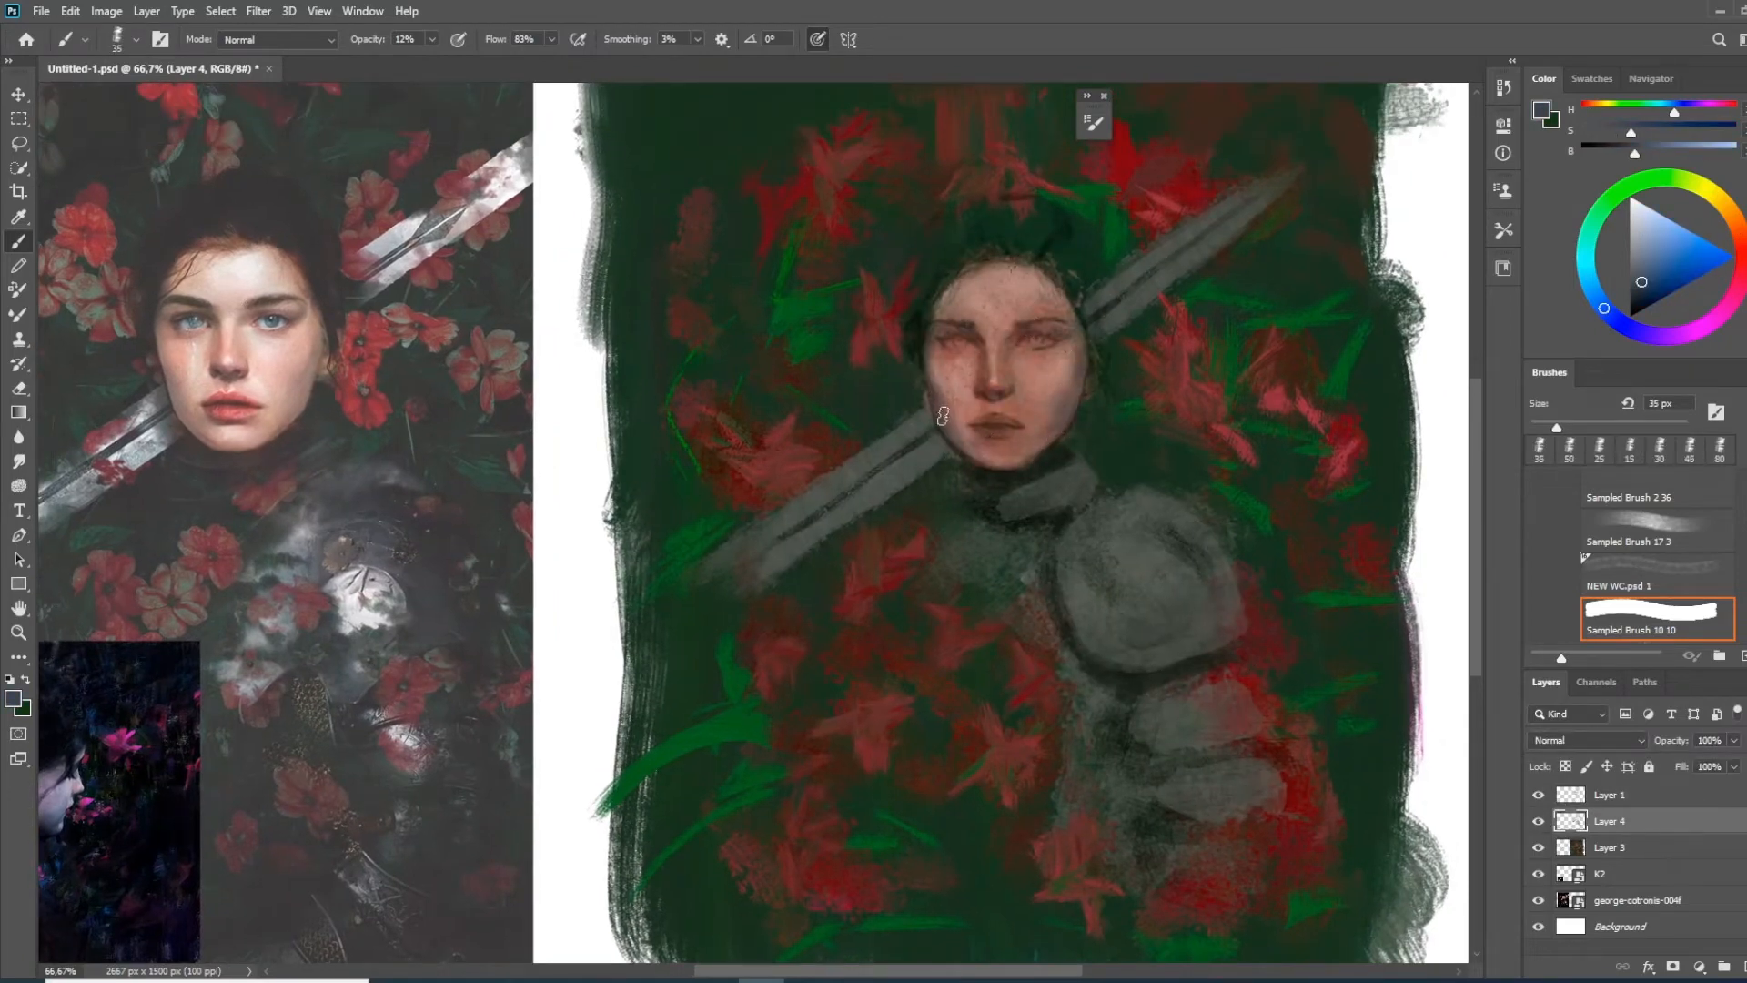
left_click(999, 430, "alt")
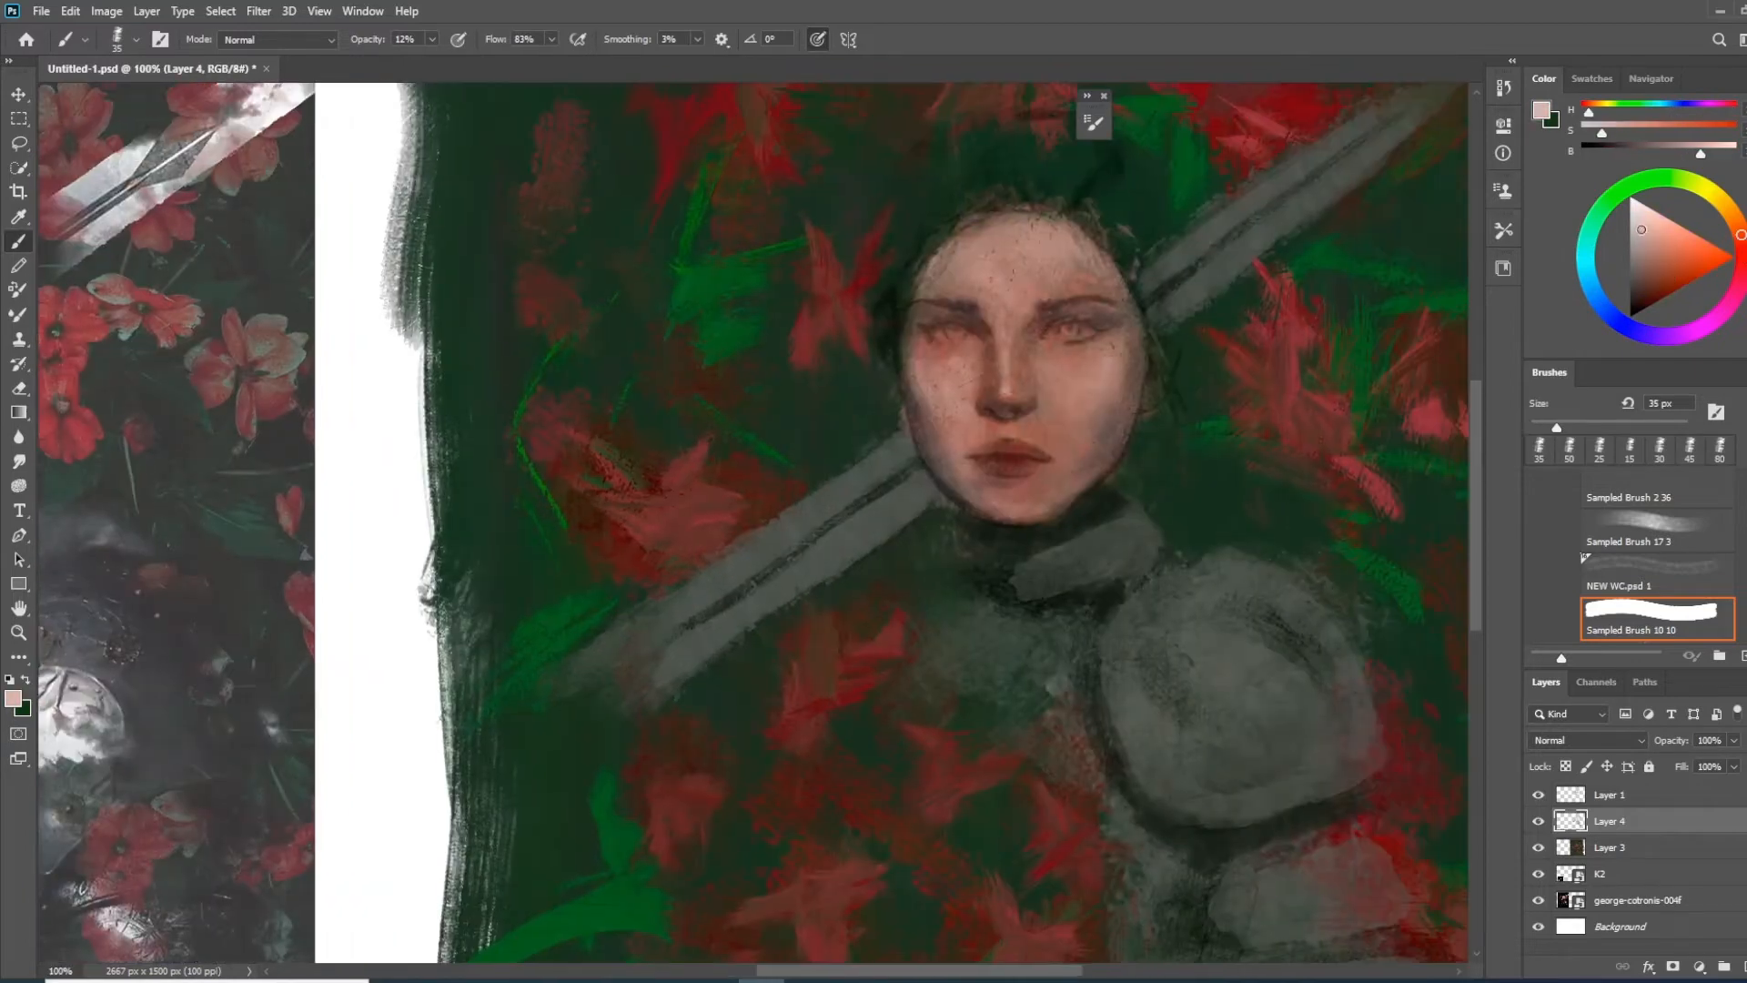
key("bracketleft")
key("bracketleft")
key("bracketleft")
mouse_move(998, 402)
left_mouse_down()
mouse_move(999, 562)
mouse_move(1051, 482)
left_mouse_up()
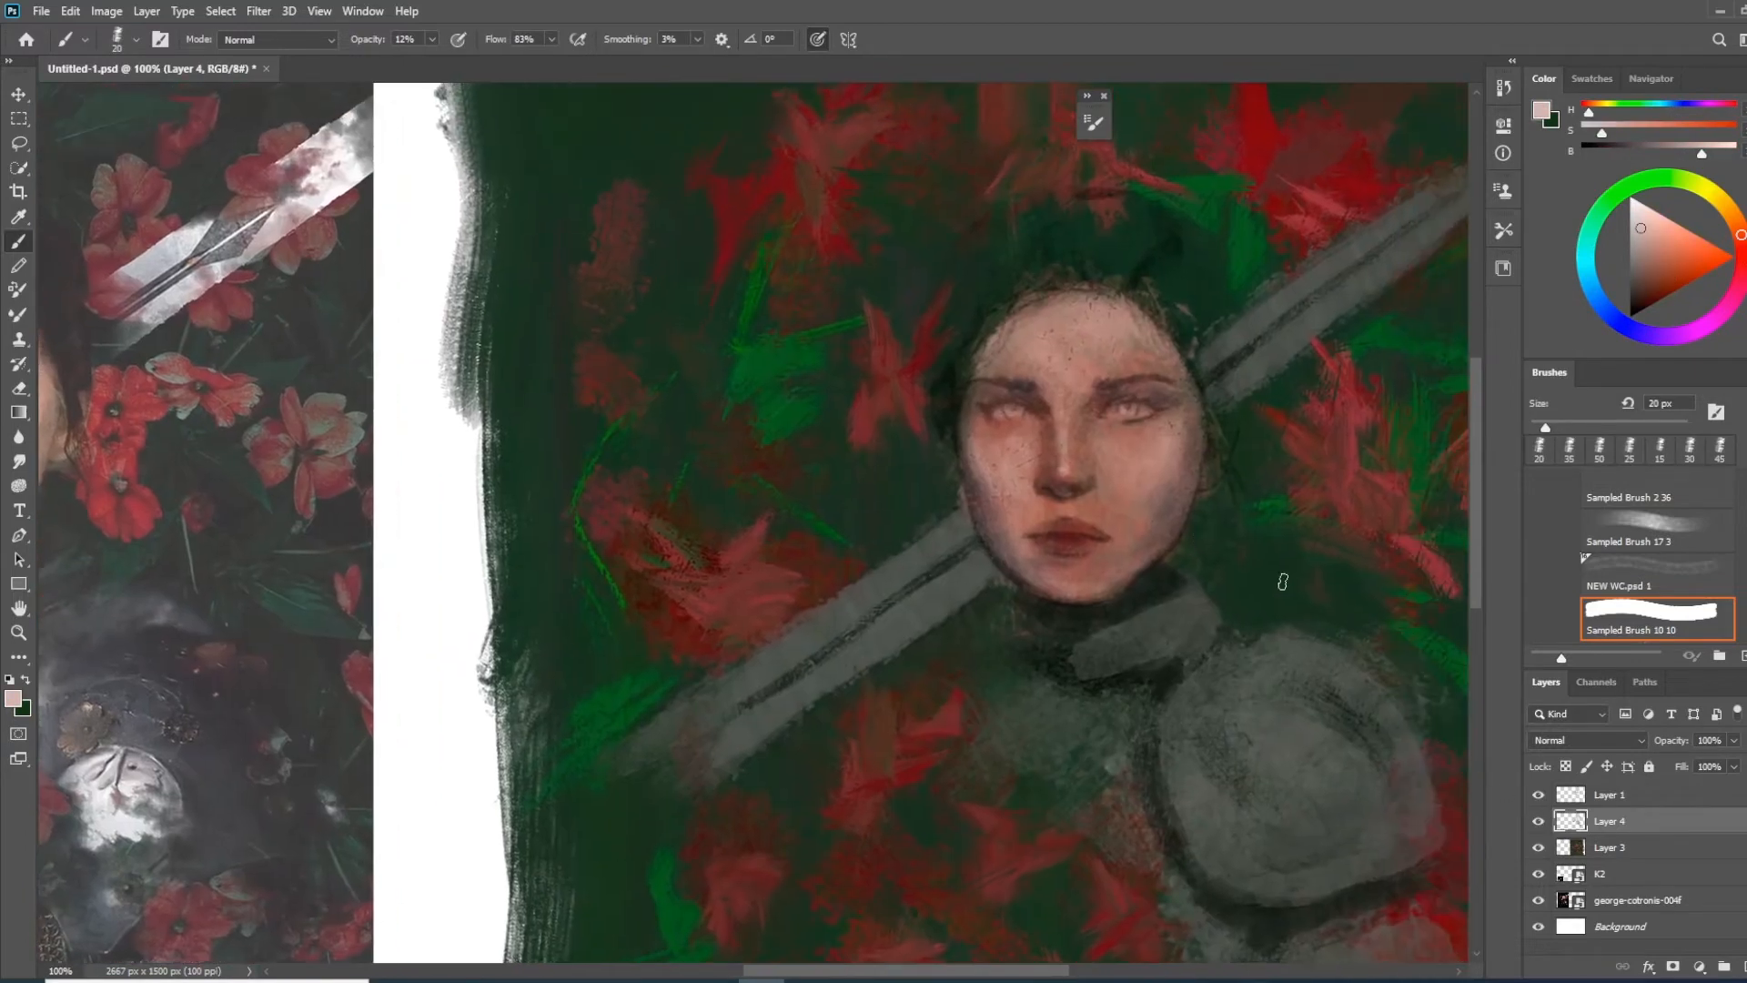
Switch to Sampled Brush 33 6, pick a very dark brown and reduce the brush size to 125 px
right_click(1125, 466)
mouse_move(1717, 631)
left_mouse_down()
mouse_move(1723, 652)
mouse_move(1723, 604)
mouse_move(1729, 652)
mouse_move(1734, 617)
left_mouse_up()
left_click(1356, 688)
left_click(1055, 301)
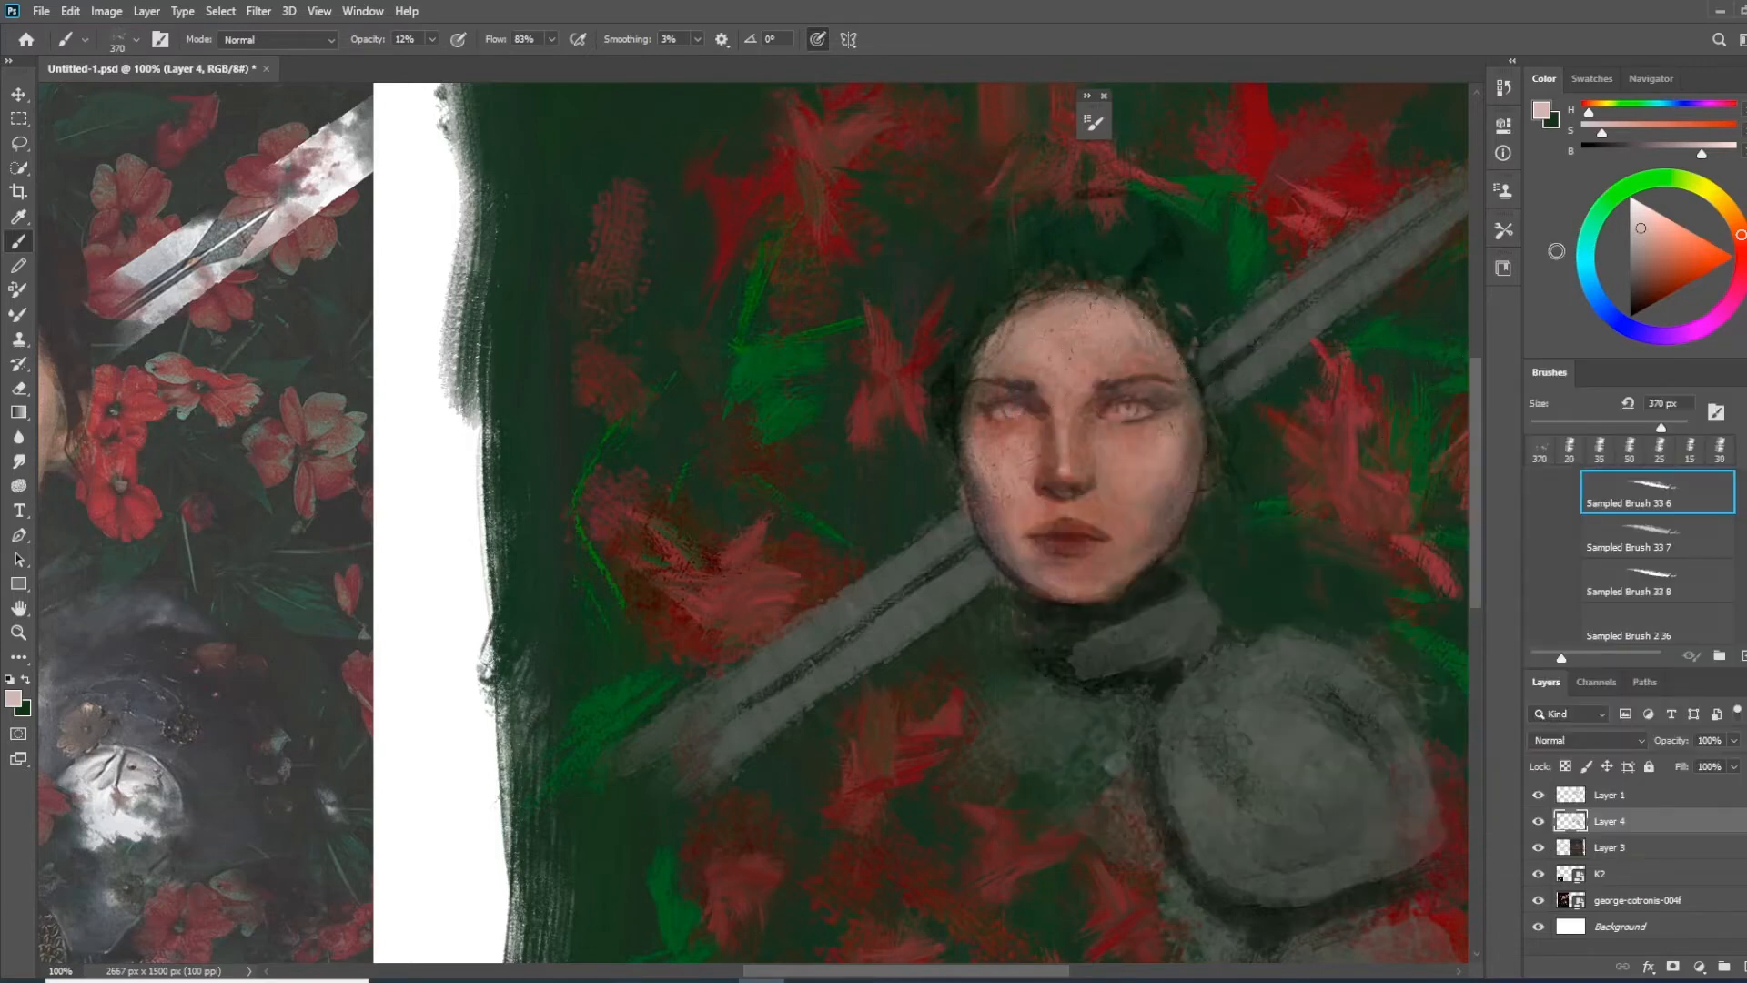
left_click_drag(1654, 264, 1632, 298)
key("bracketleft")
key("bracketleft")
key("bracketleft")
key("bracketleft")
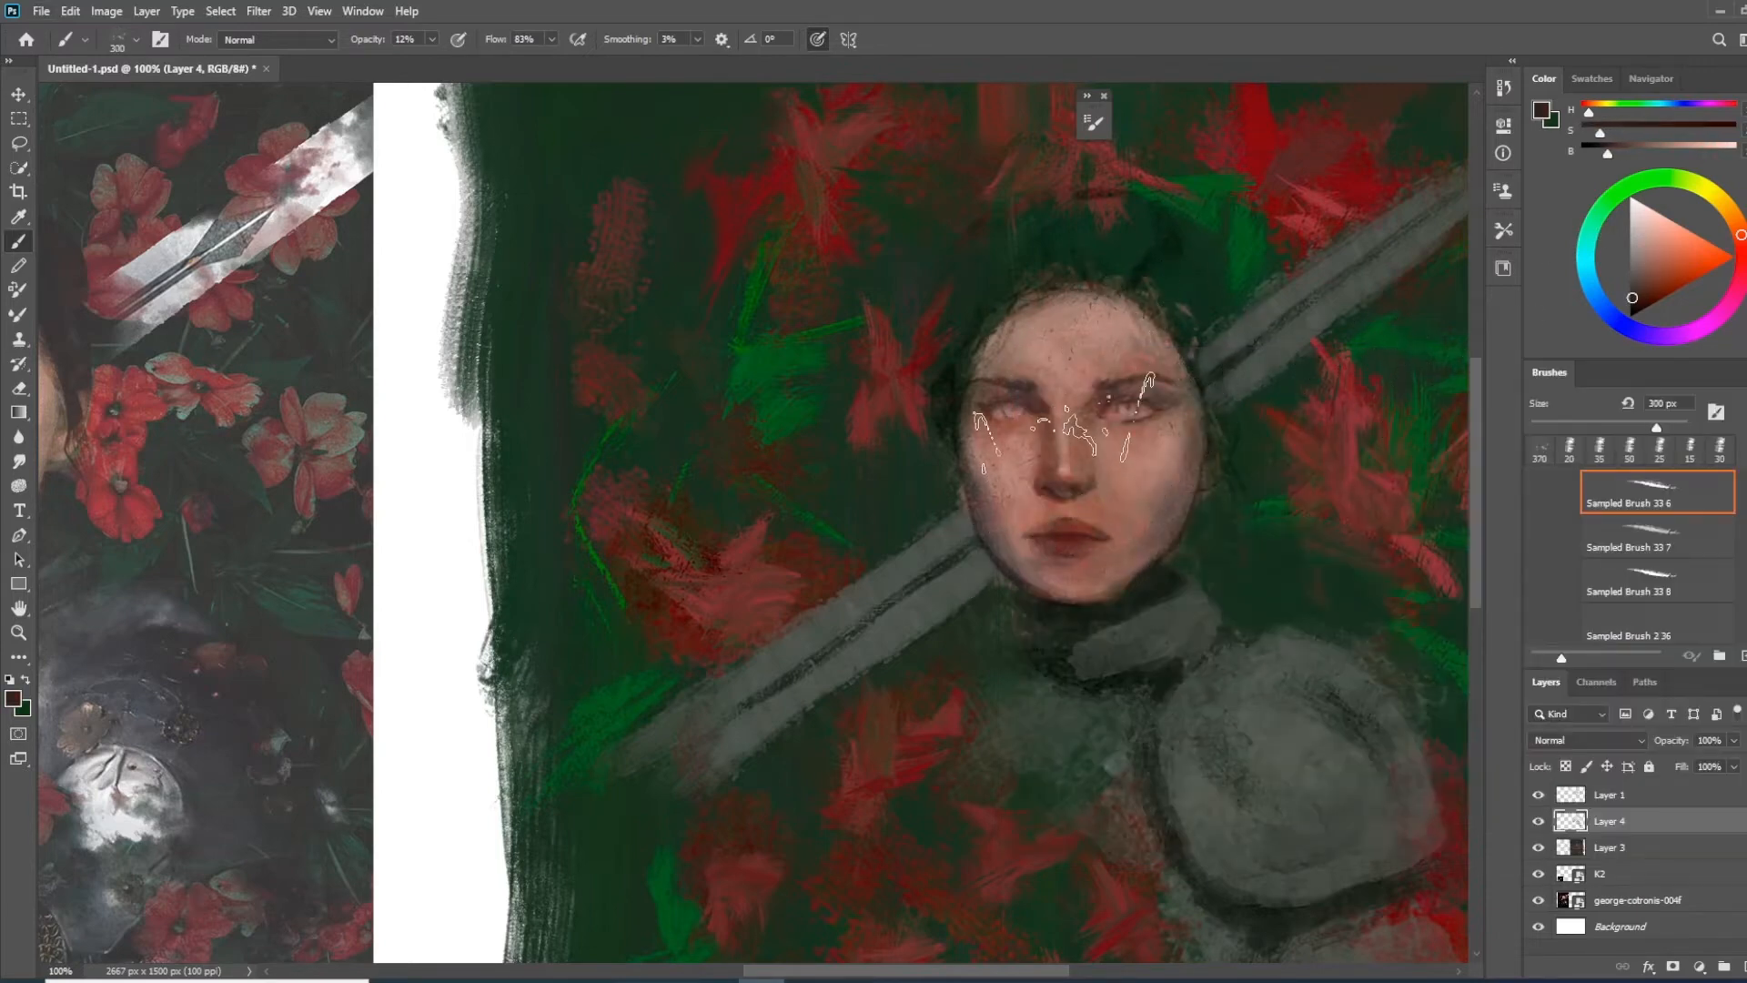
key("bracketleft")
key("bracketleft")
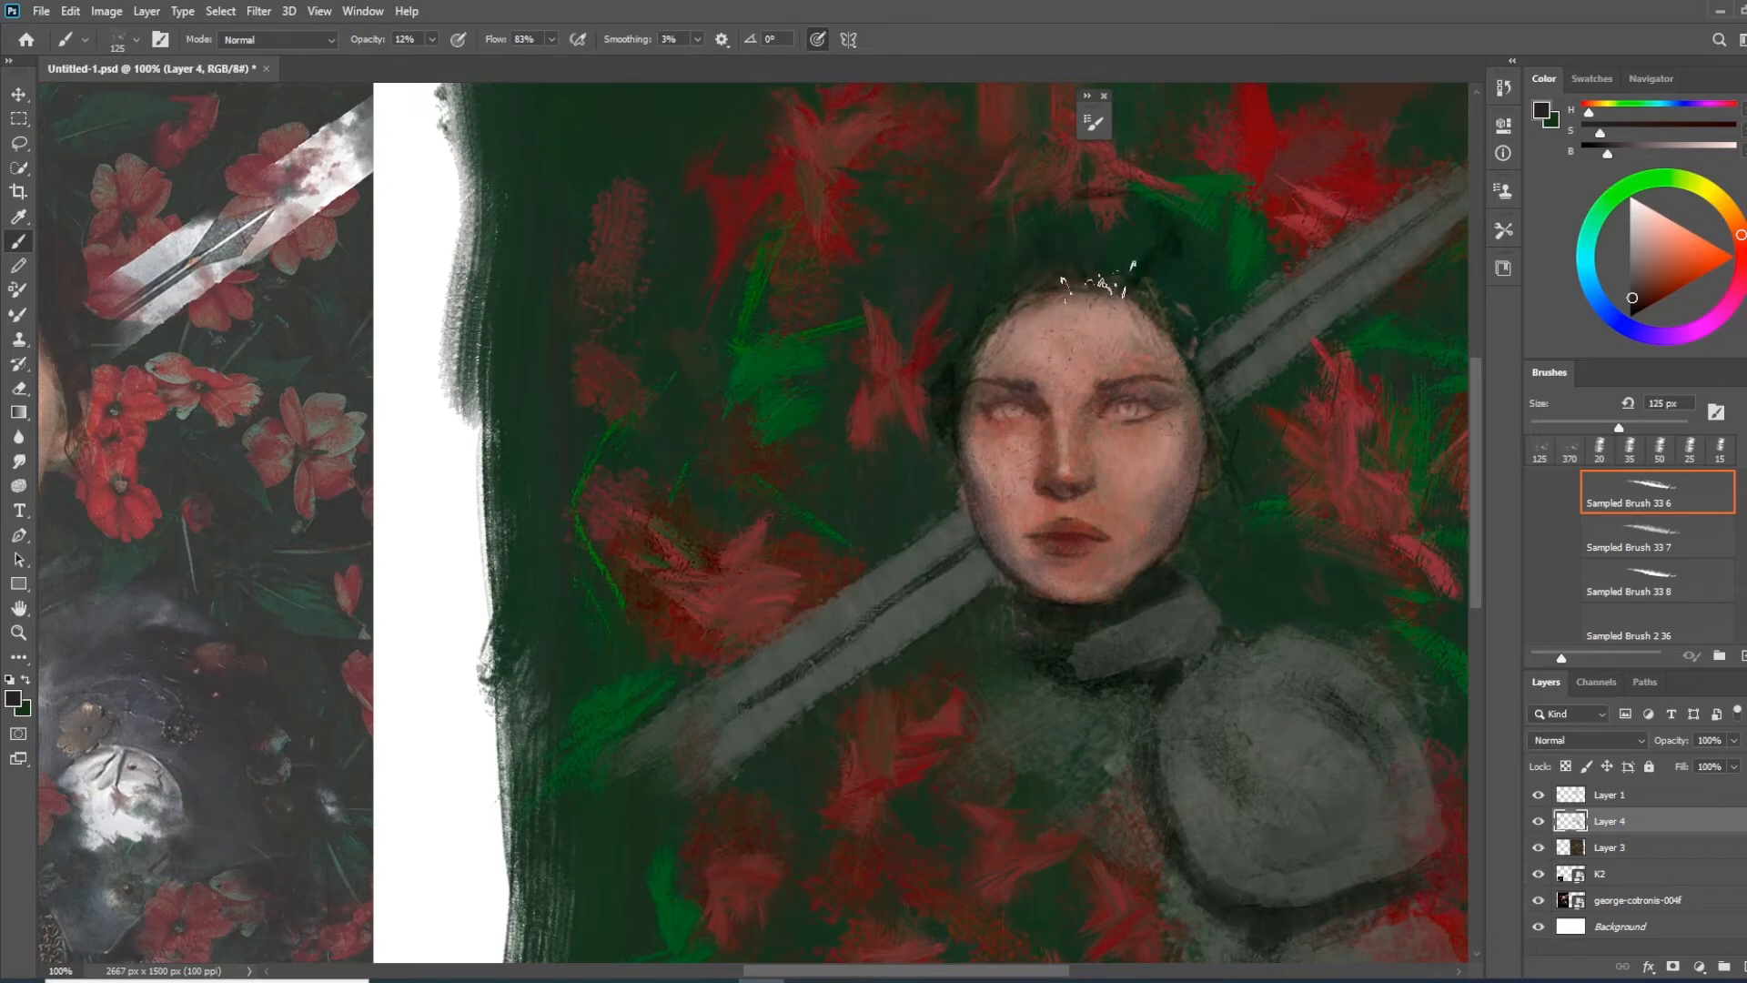
Raise the brush opacity to 74% and paint the dark hair around the top and side of the head
left_click_drag(418, 37, 420, 39)
mouse_move(1099, 277)
left_mouse_down()
mouse_move(1133, 225)
mouse_move(992, 299)
mouse_move(965, 382)
left_mouse_up()
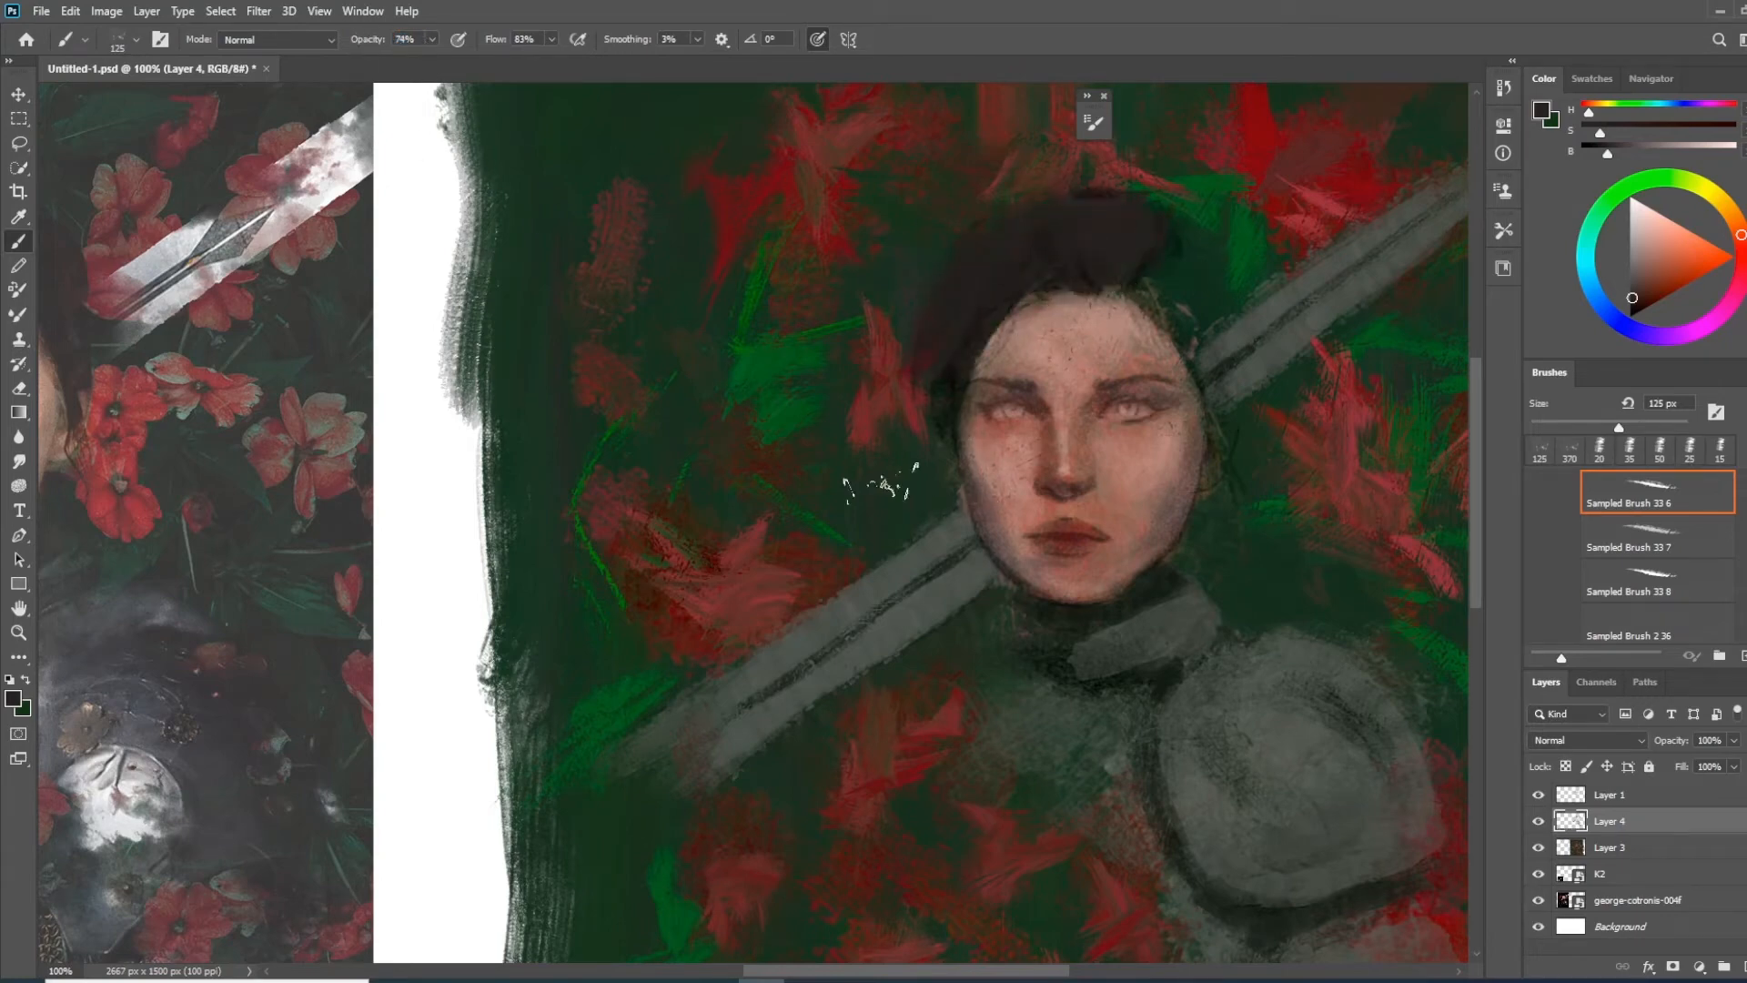
key("ctrl+minus")
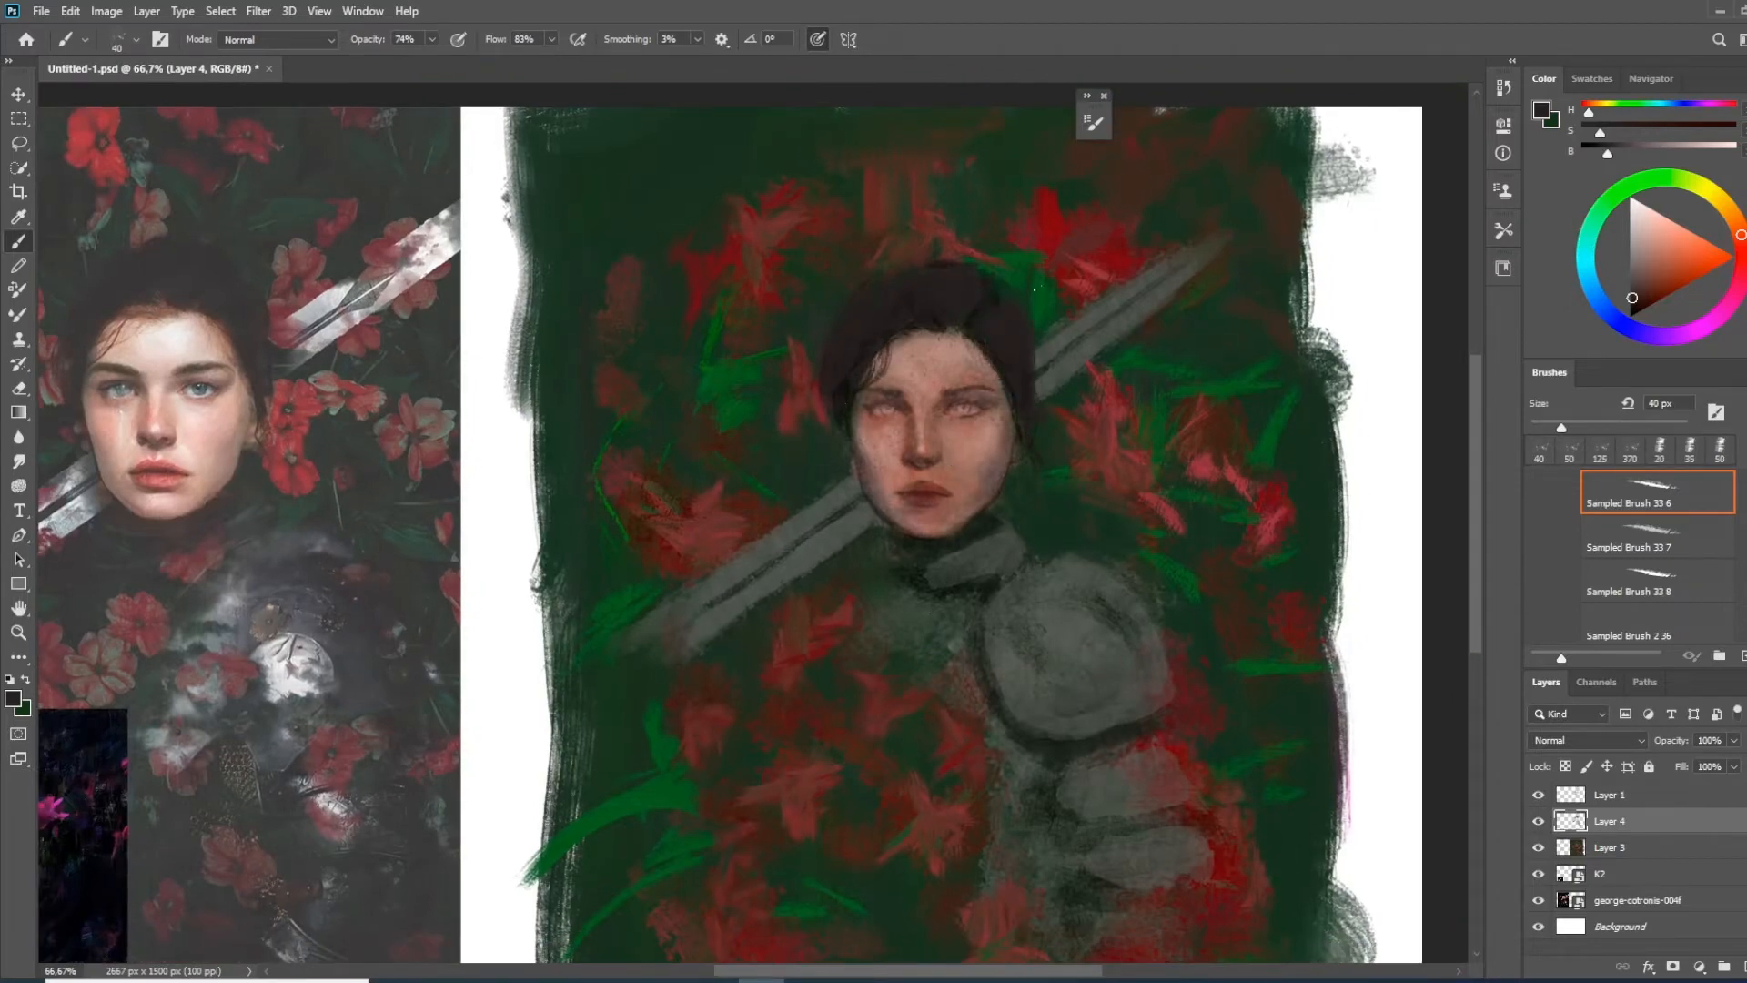
Set the brush blending mode to Hard Light and test it with a stroke on the white margin beside the painting
left_click(315, 42)
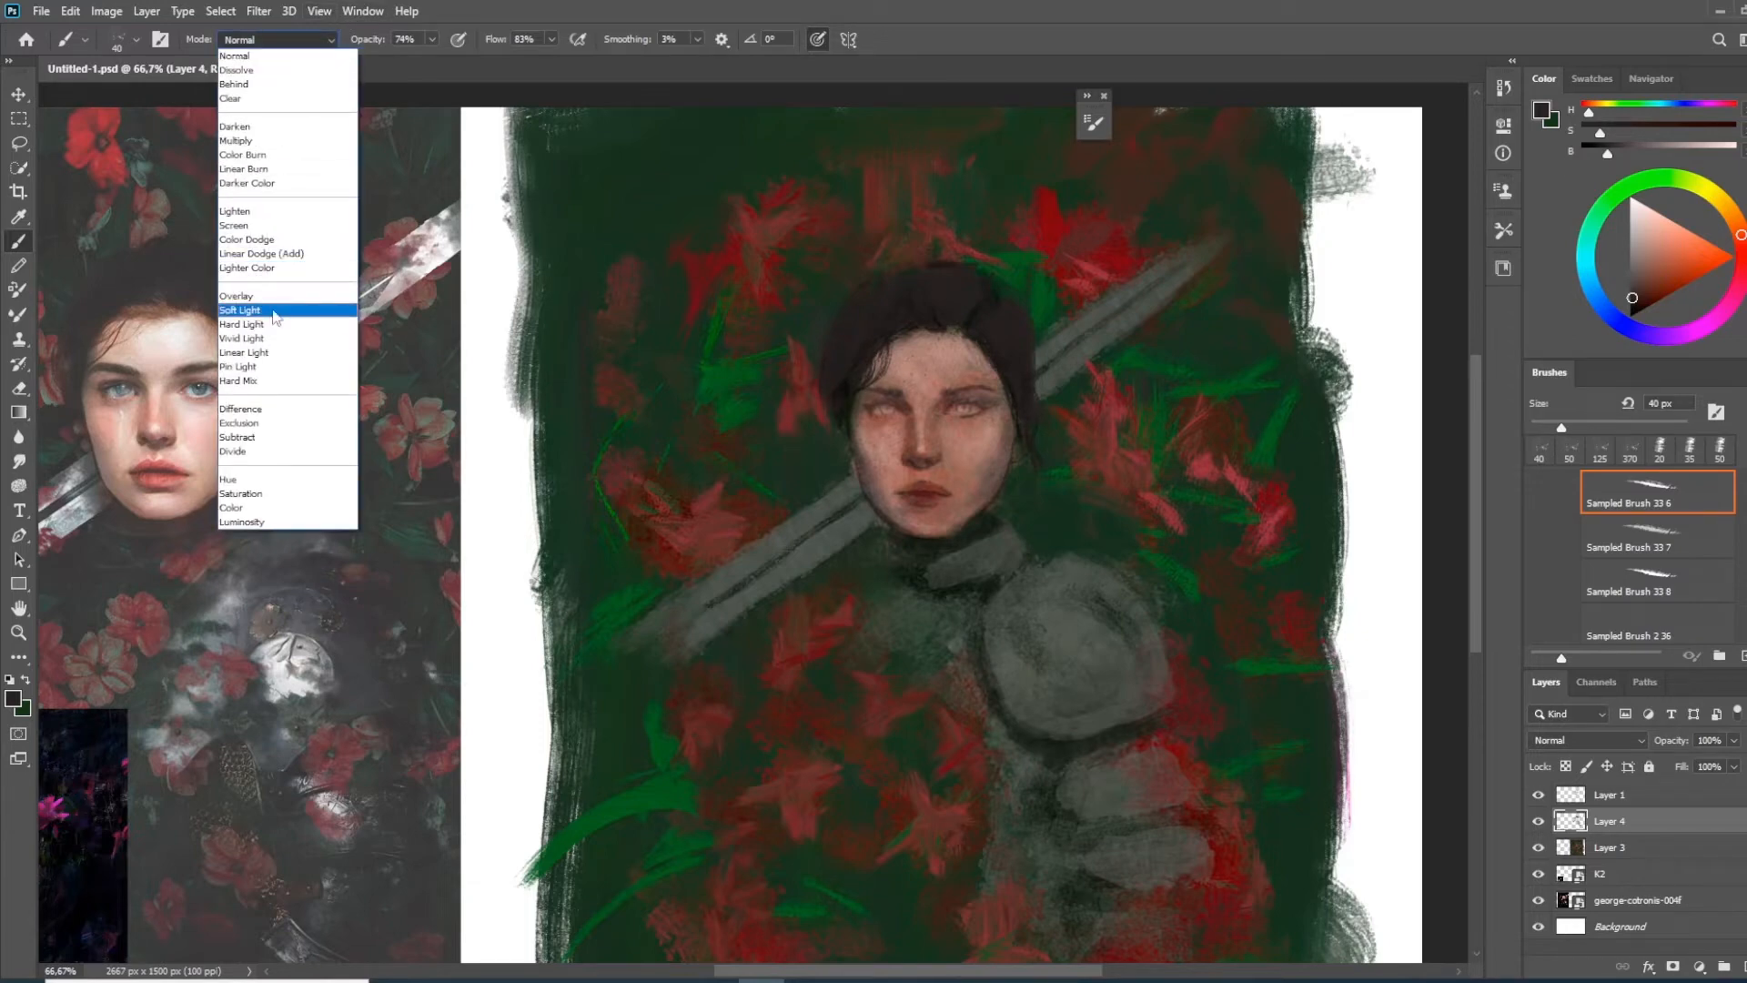
left_click(1404, 311)
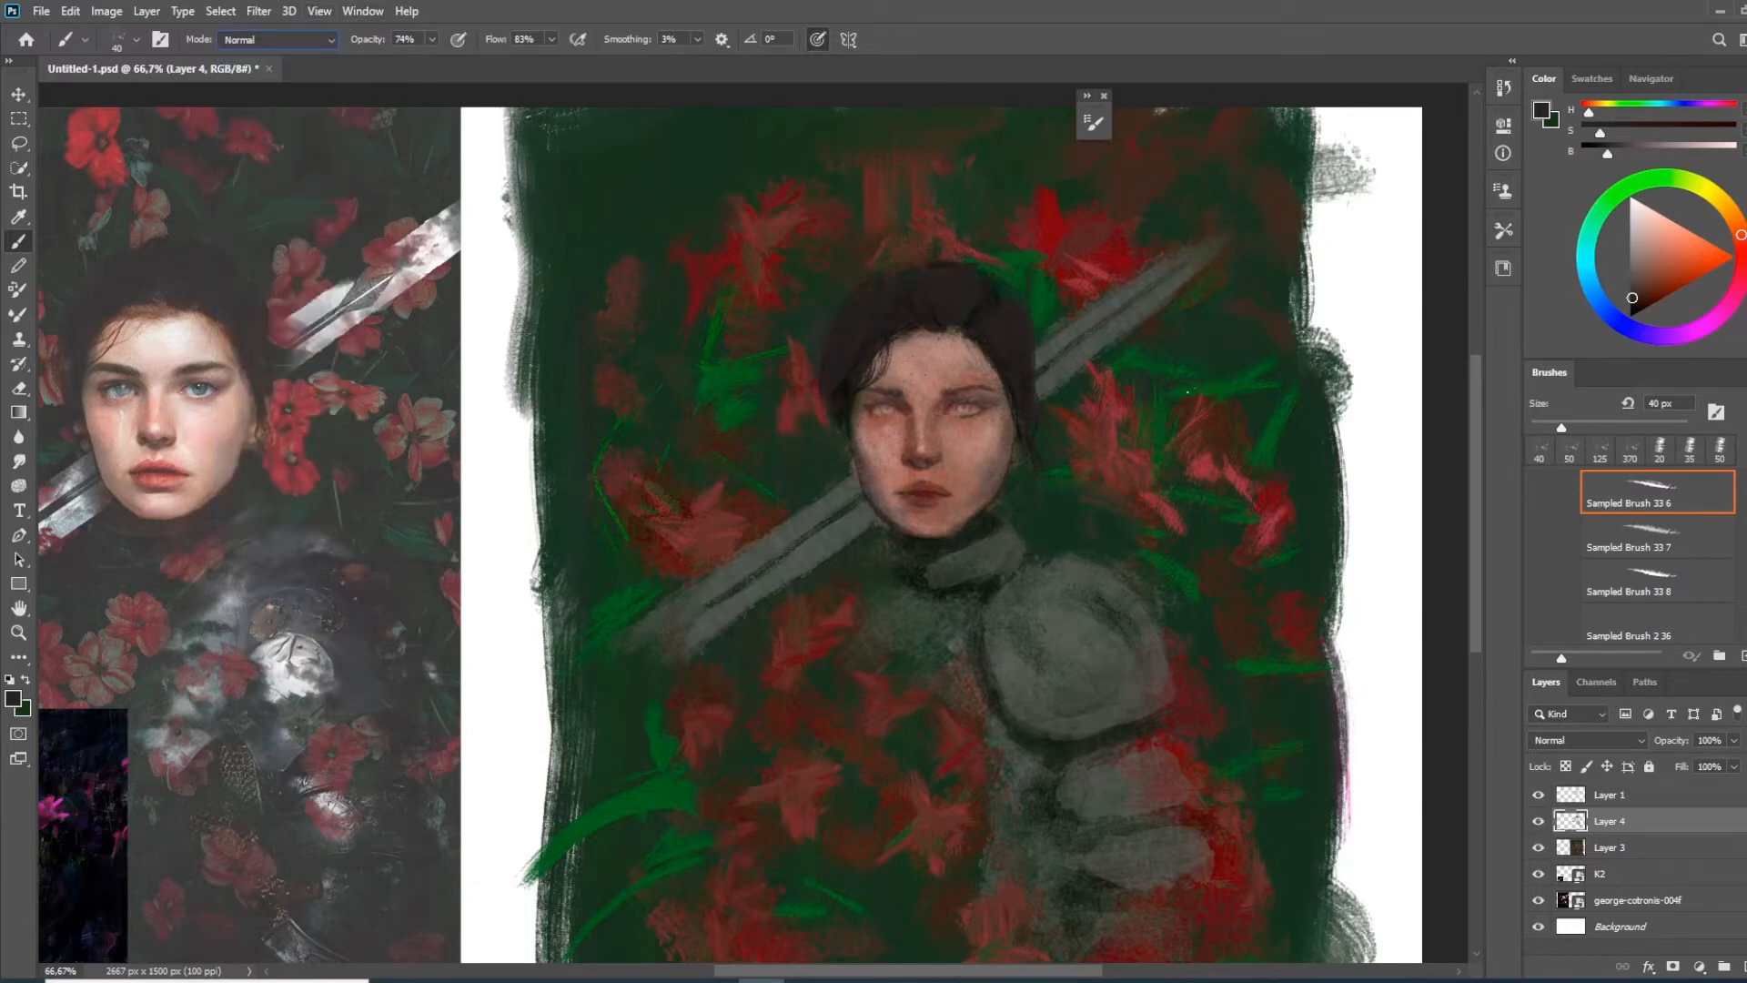
key("space")
mouse_move(1115, 409)
left_mouse_down()
mouse_move(1088, 374)
mouse_move(1115, 367)
left_mouse_up()
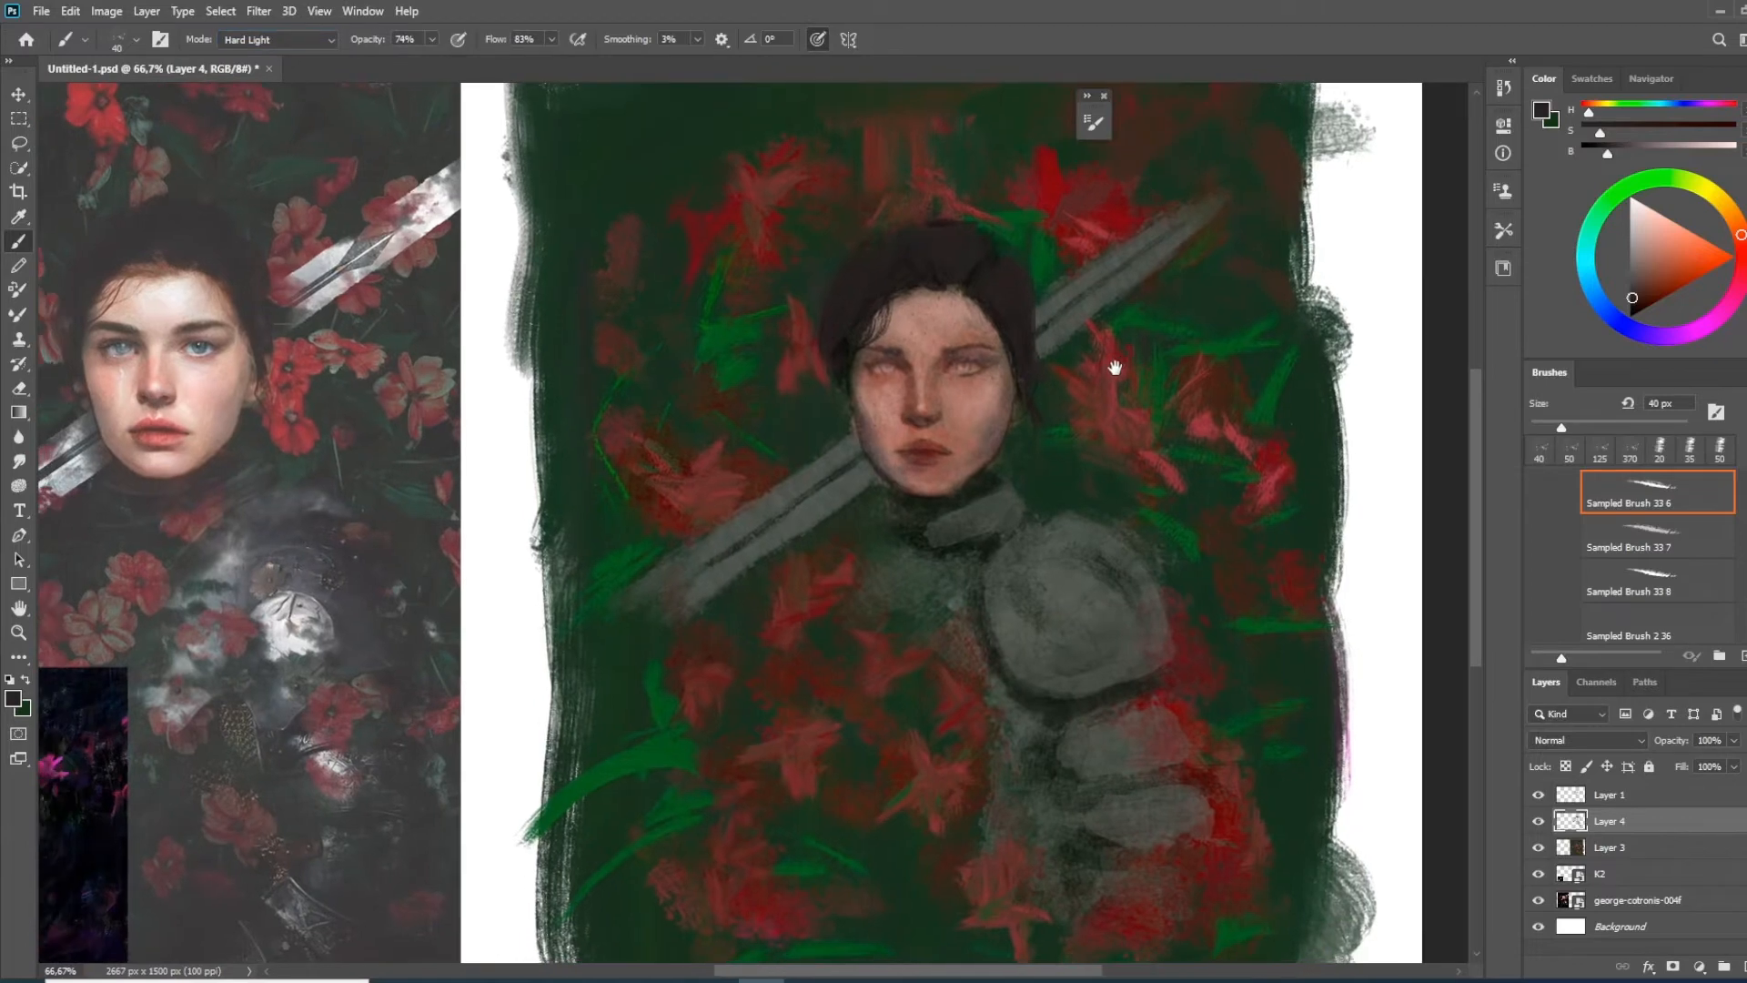
mouse_move(1363, 414)
left_mouse_down()
mouse_move(1356, 510)
mouse_move(1401, 418)
mouse_move(1397, 350)
mouse_move(1386, 484)
left_mouse_up()
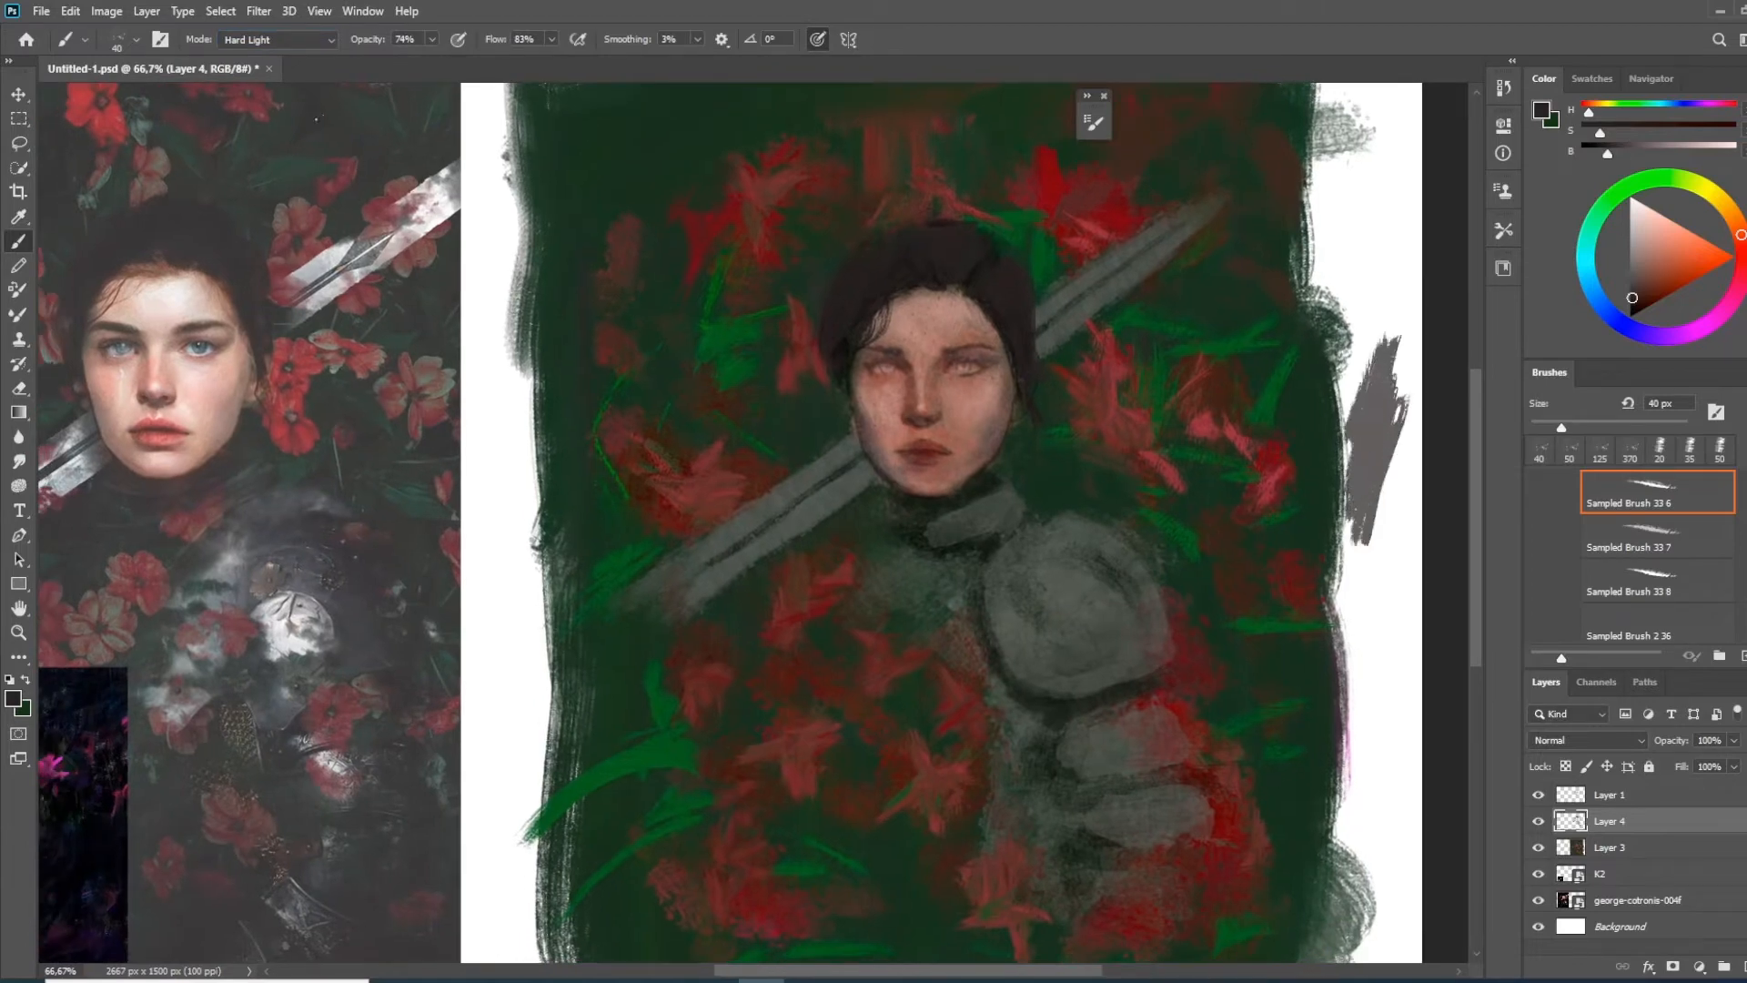
Set the brush blending mode to Multiply and test it with several dark strokes on the white margin beside the painting
left_click(285, 41)
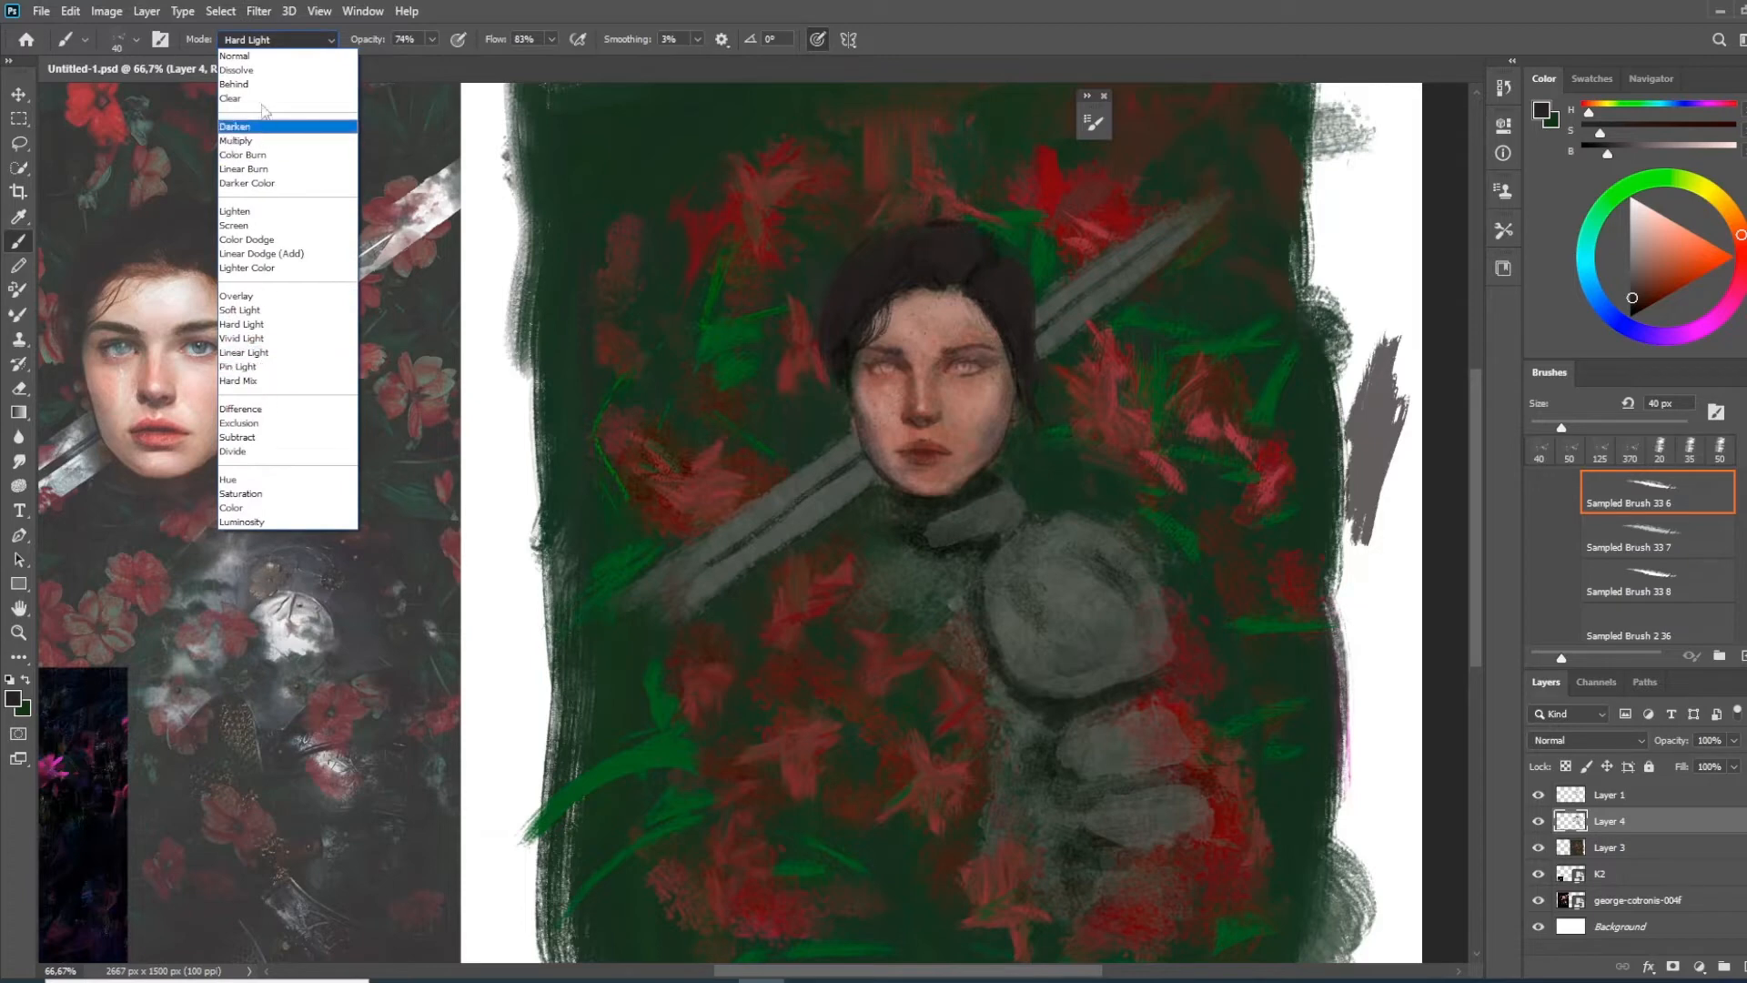
left_click(257, 142)
mouse_move(1376, 391)
left_mouse_down()
mouse_move(1348, 478)
mouse_move(1396, 351)
mouse_move(1357, 646)
left_mouse_up()
mouse_move(1396, 509)
left_mouse_down()
mouse_move(1383, 637)
mouse_move(1393, 609)
left_mouse_up()
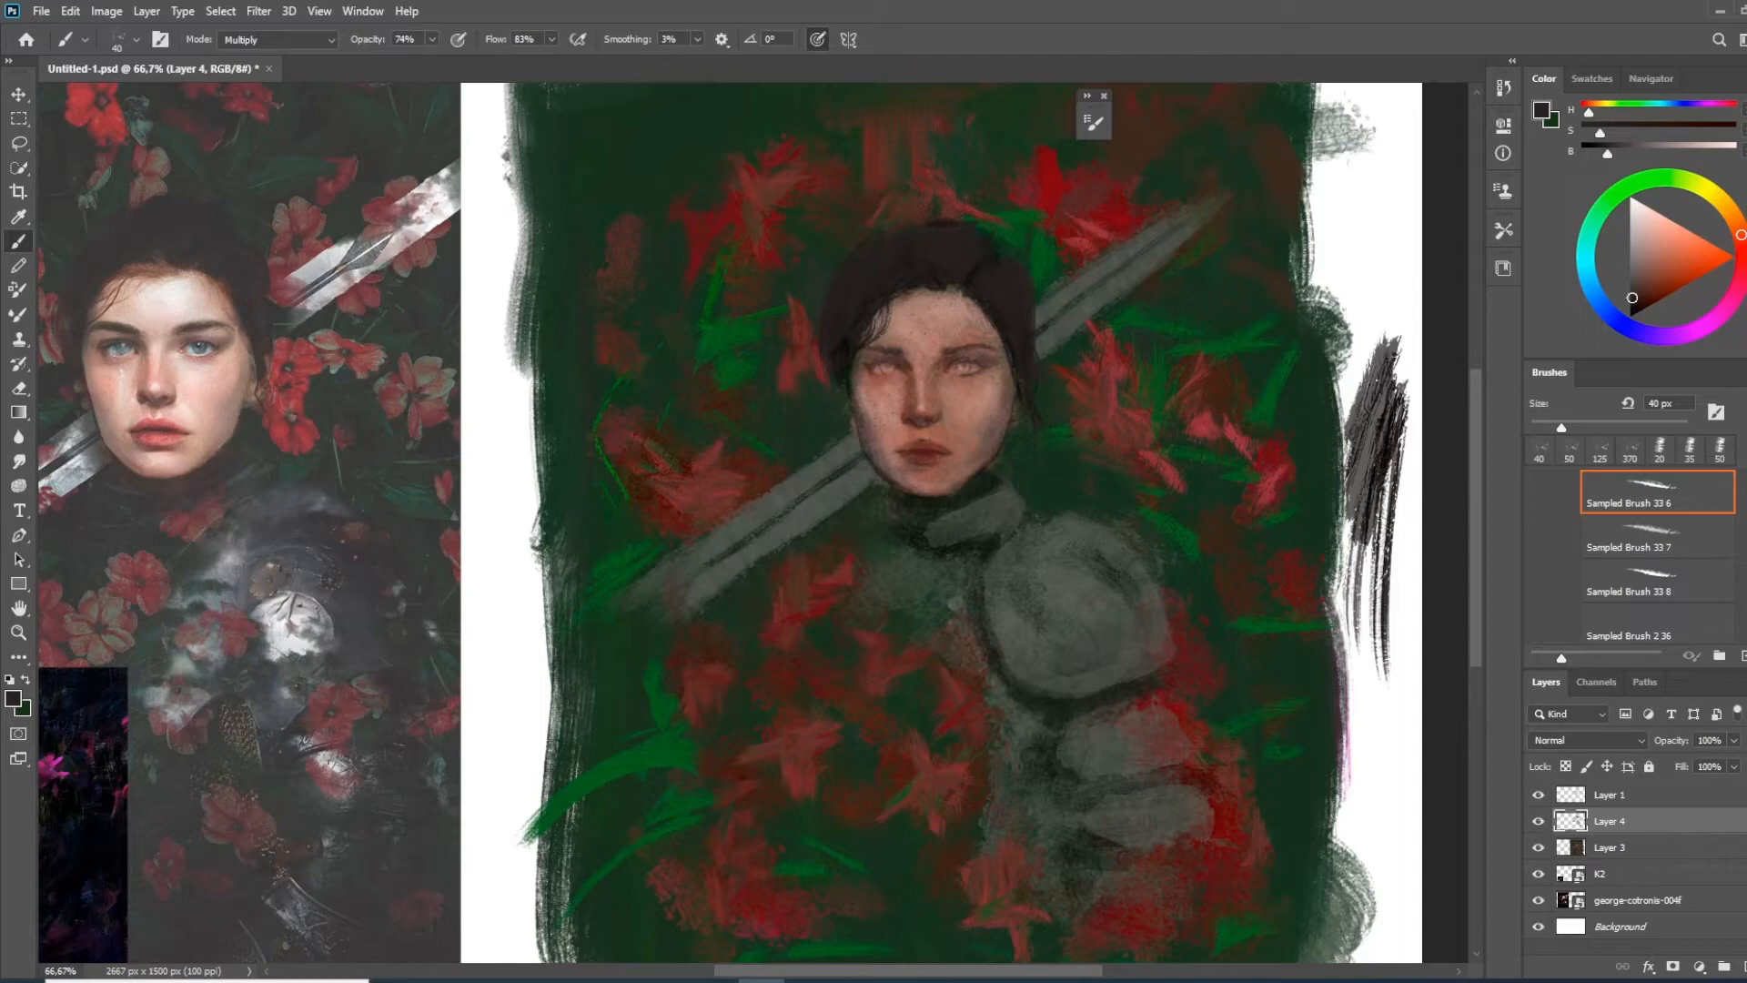
left_click_drag(1395, 385, 1401, 461)
mouse_move(1392, 278)
left_mouse_down()
mouse_move(1369, 400)
mouse_move(1351, 291)
mouse_move(1397, 373)
left_mouse_up()
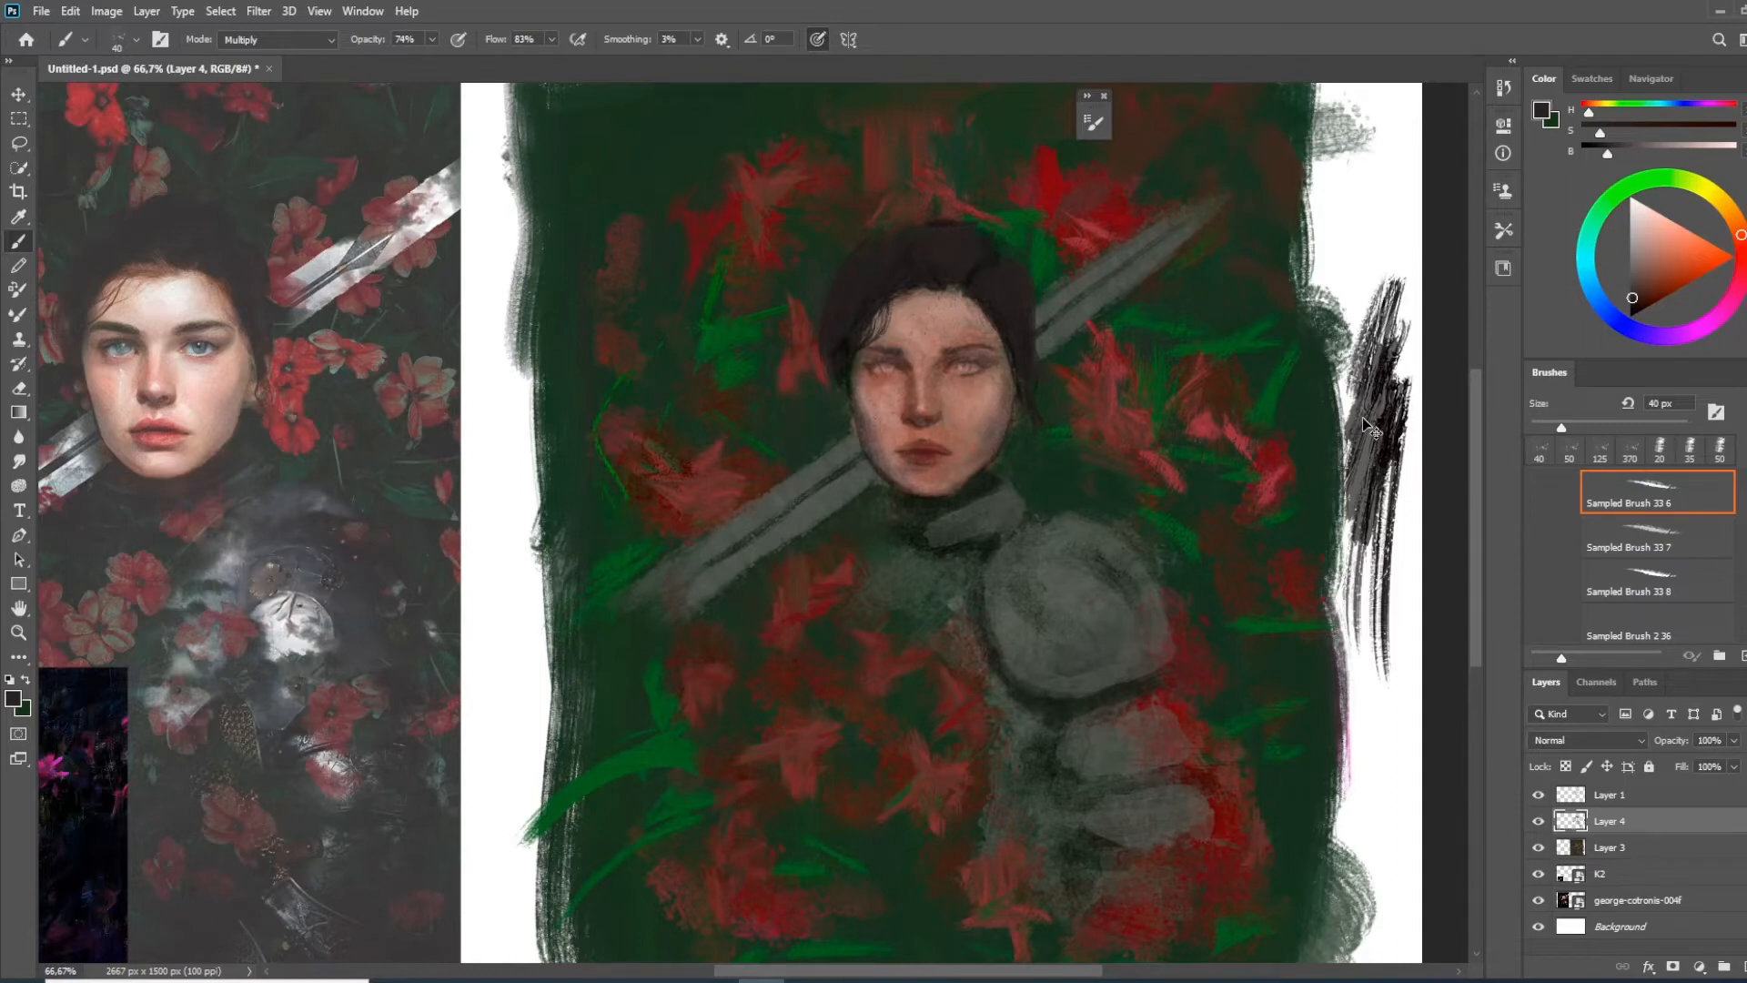
Undo the test strokes on the white margin
key("ctrl+z")
key("ctrl+z")
key("ctrl+z")
key("ctrl+z")
key("ctrl+z")
key("ctrl+z")
key("ctrl+z")
key("ctrl+z")
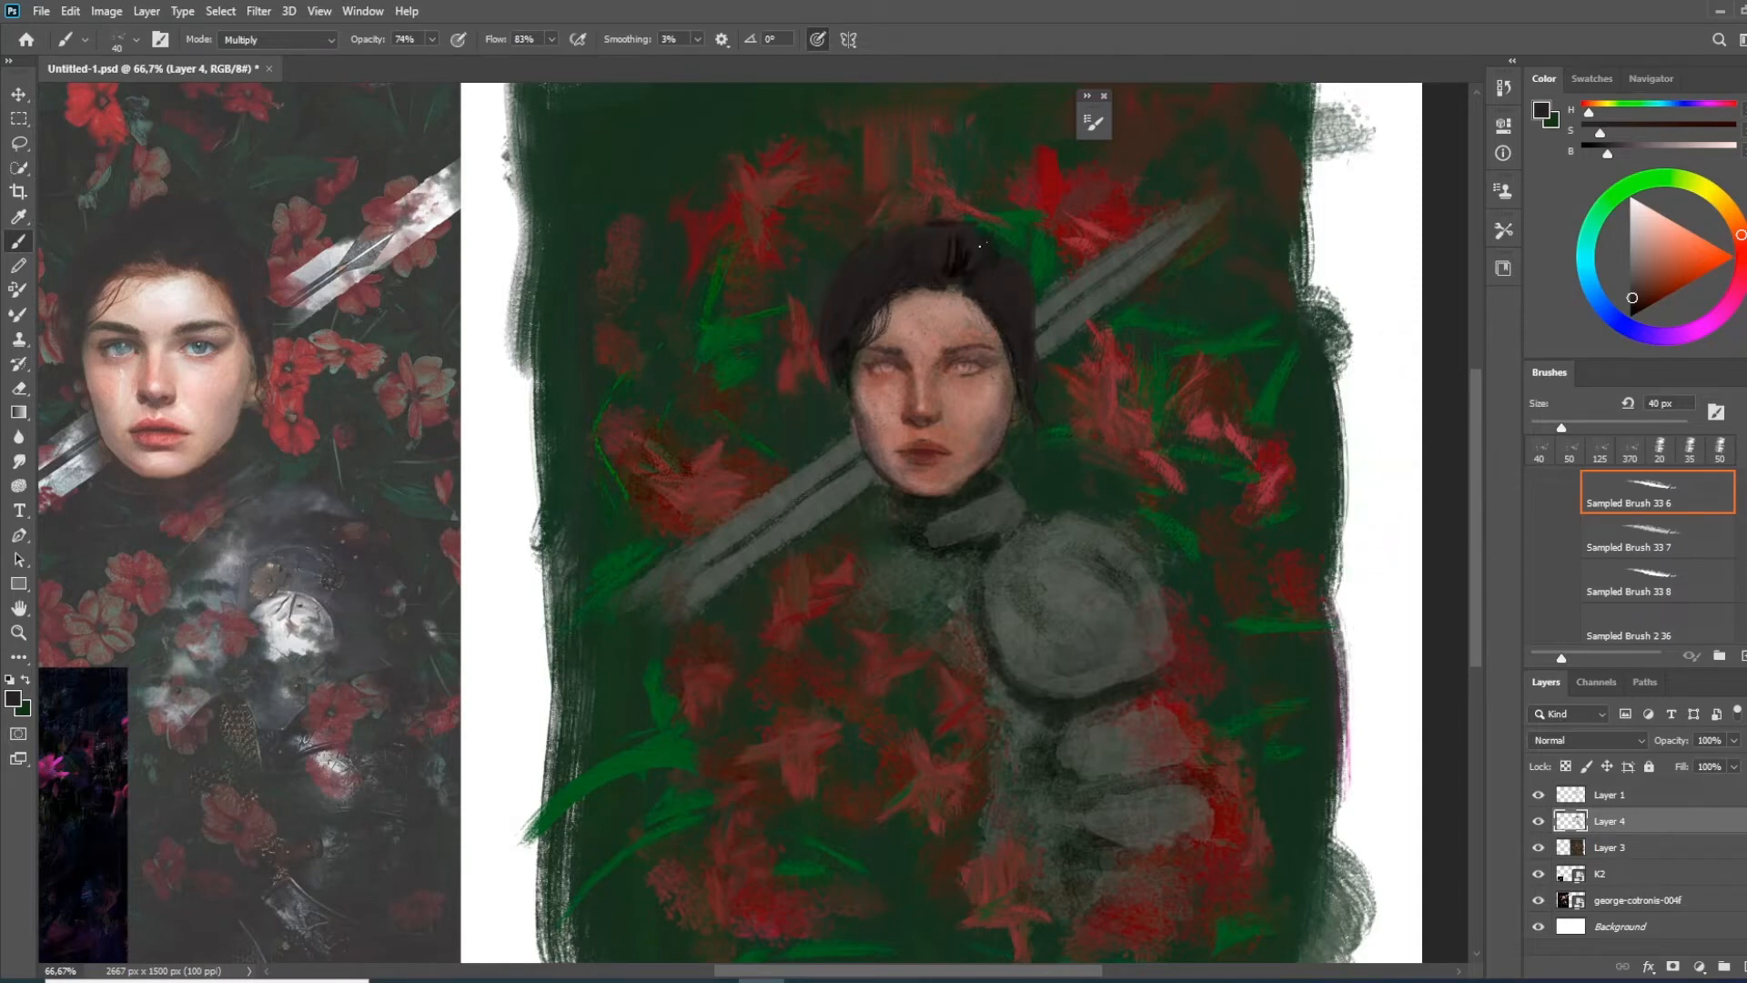
Darken the hair and its loose strands with Multiply strokes, and set the brush mode back to Normal for the hair's edge
mouse_move(899, 292)
left_mouse_down()
mouse_move(850, 324)
mouse_move(915, 255)
left_mouse_up()
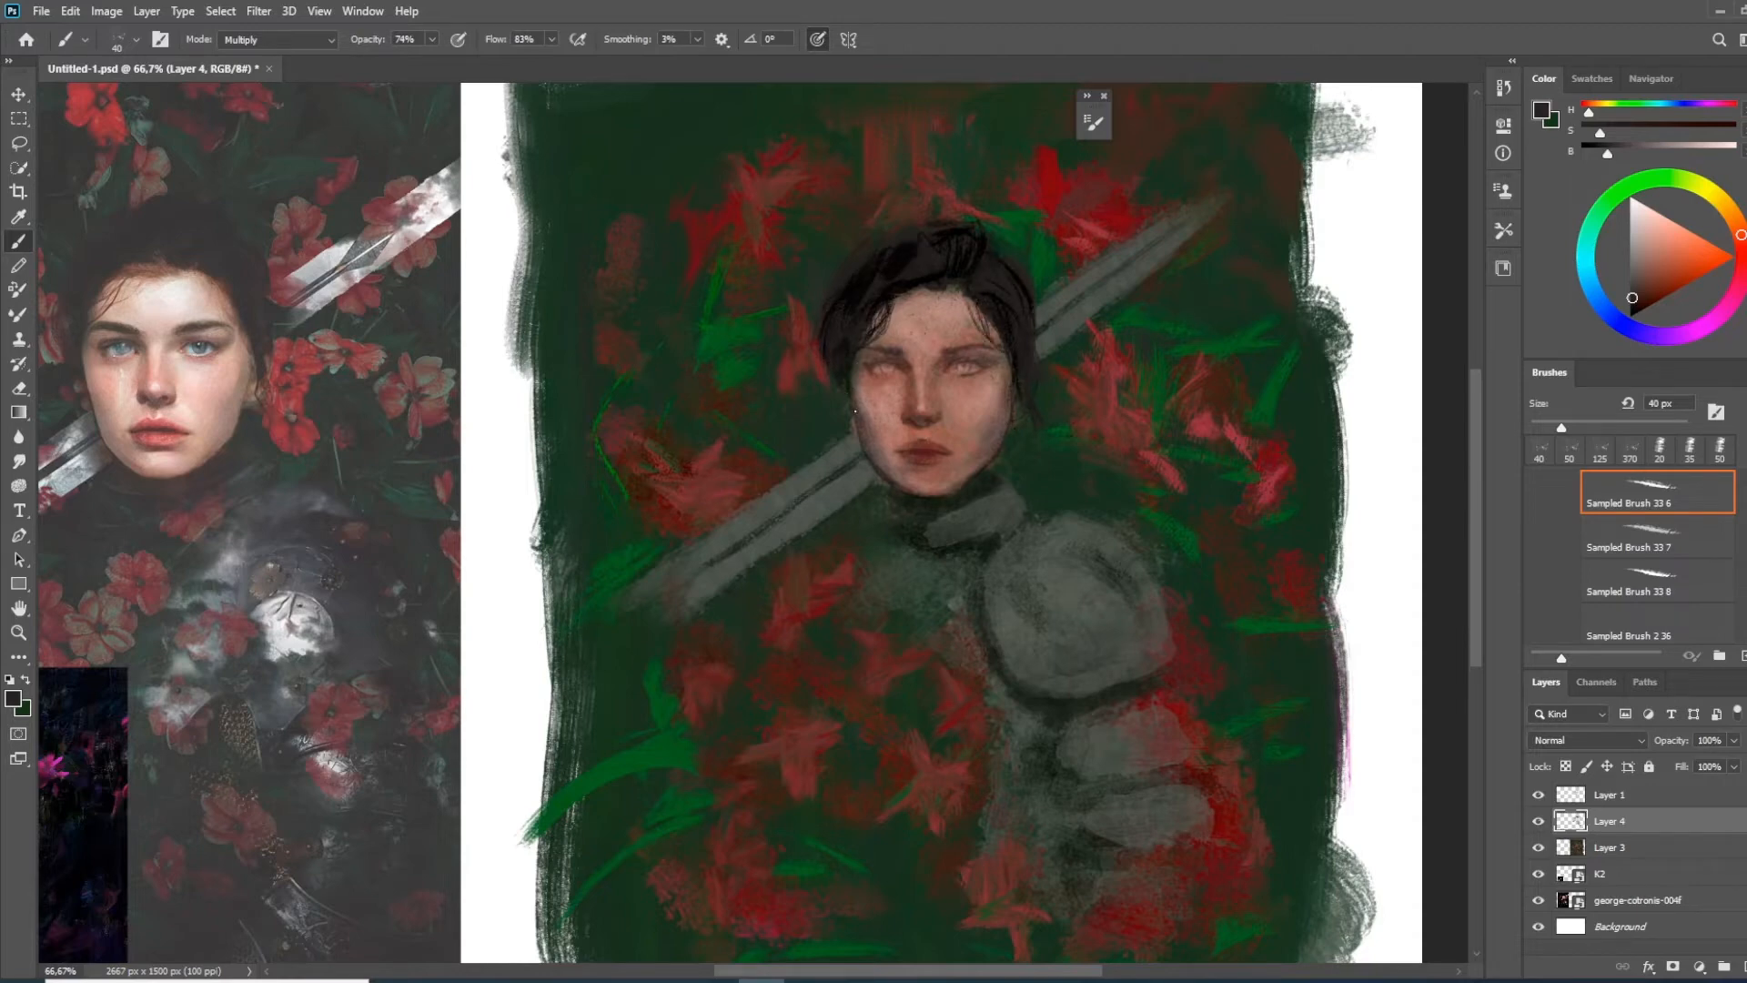
left_click(825, 398, "alt")
left_click_drag(822, 366, 829, 333)
left_click(278, 41)
left_click(245, 57)
left_click(804, 397, "alt")
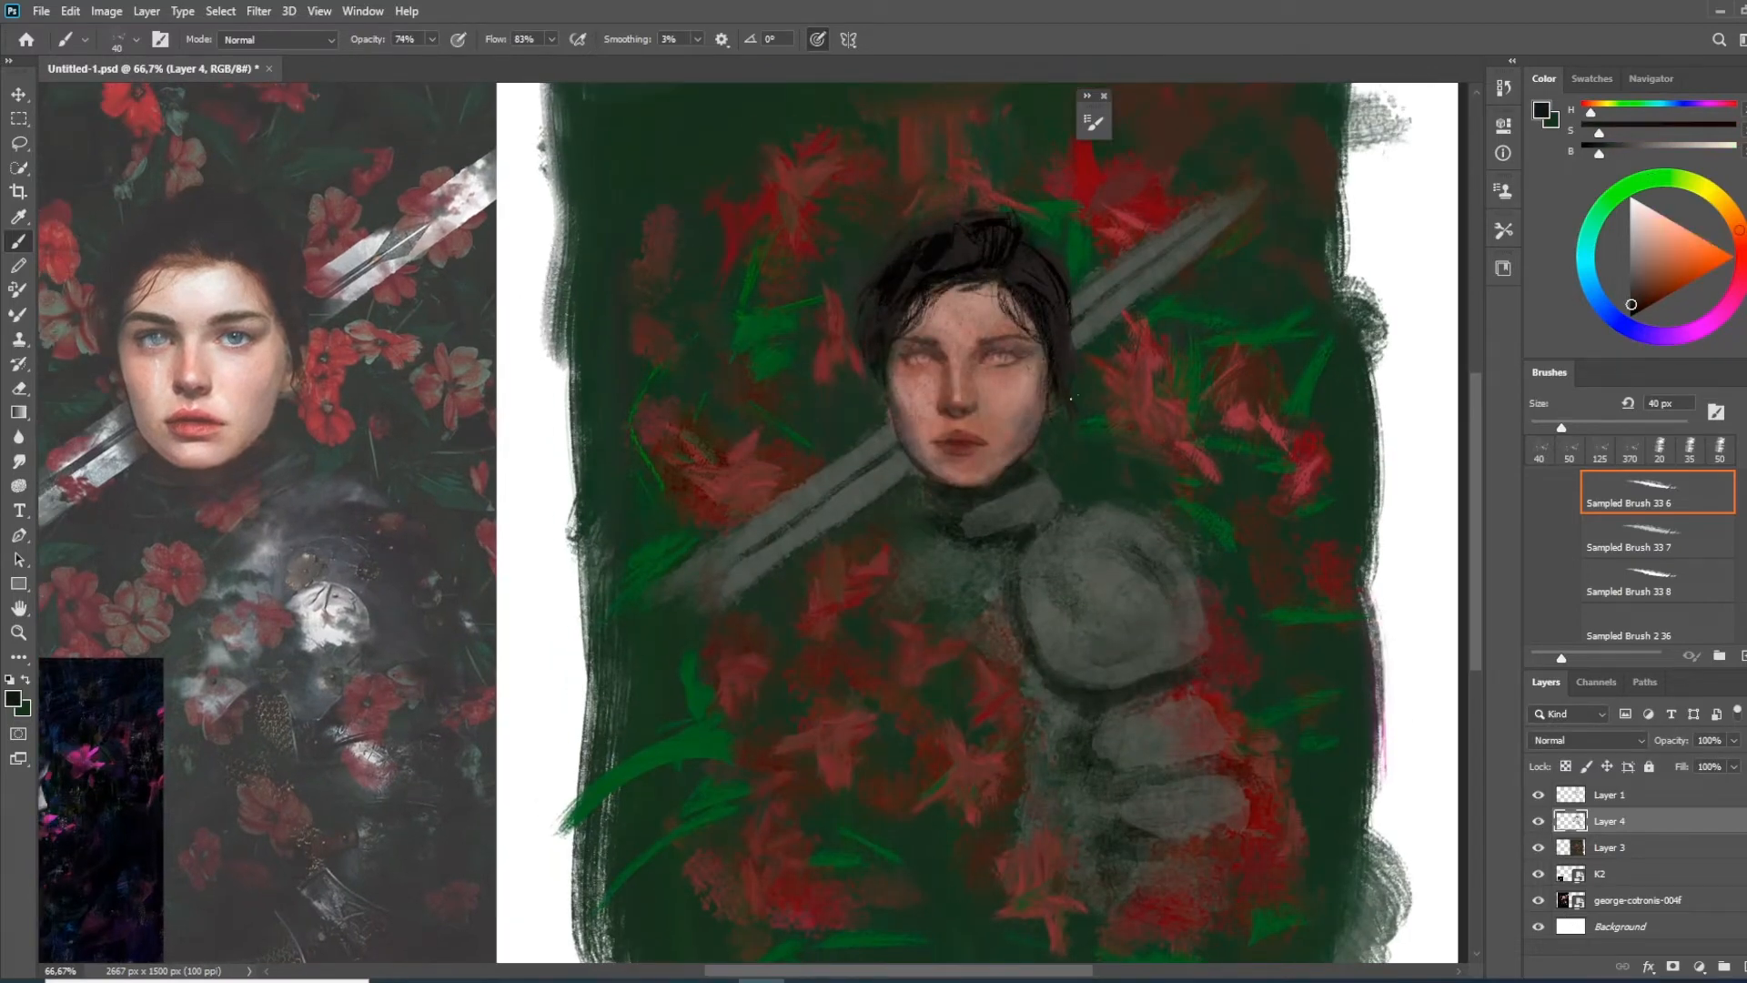
Create a new layer above Layer 4 and choose Sampled Brush 10 10 at 25 px with a muted skin pink sampled from the painting
key("ctrl+shift+alt+n")
right_click(1060, 748)
left_click_drag(1551, 750, 1552, 753)
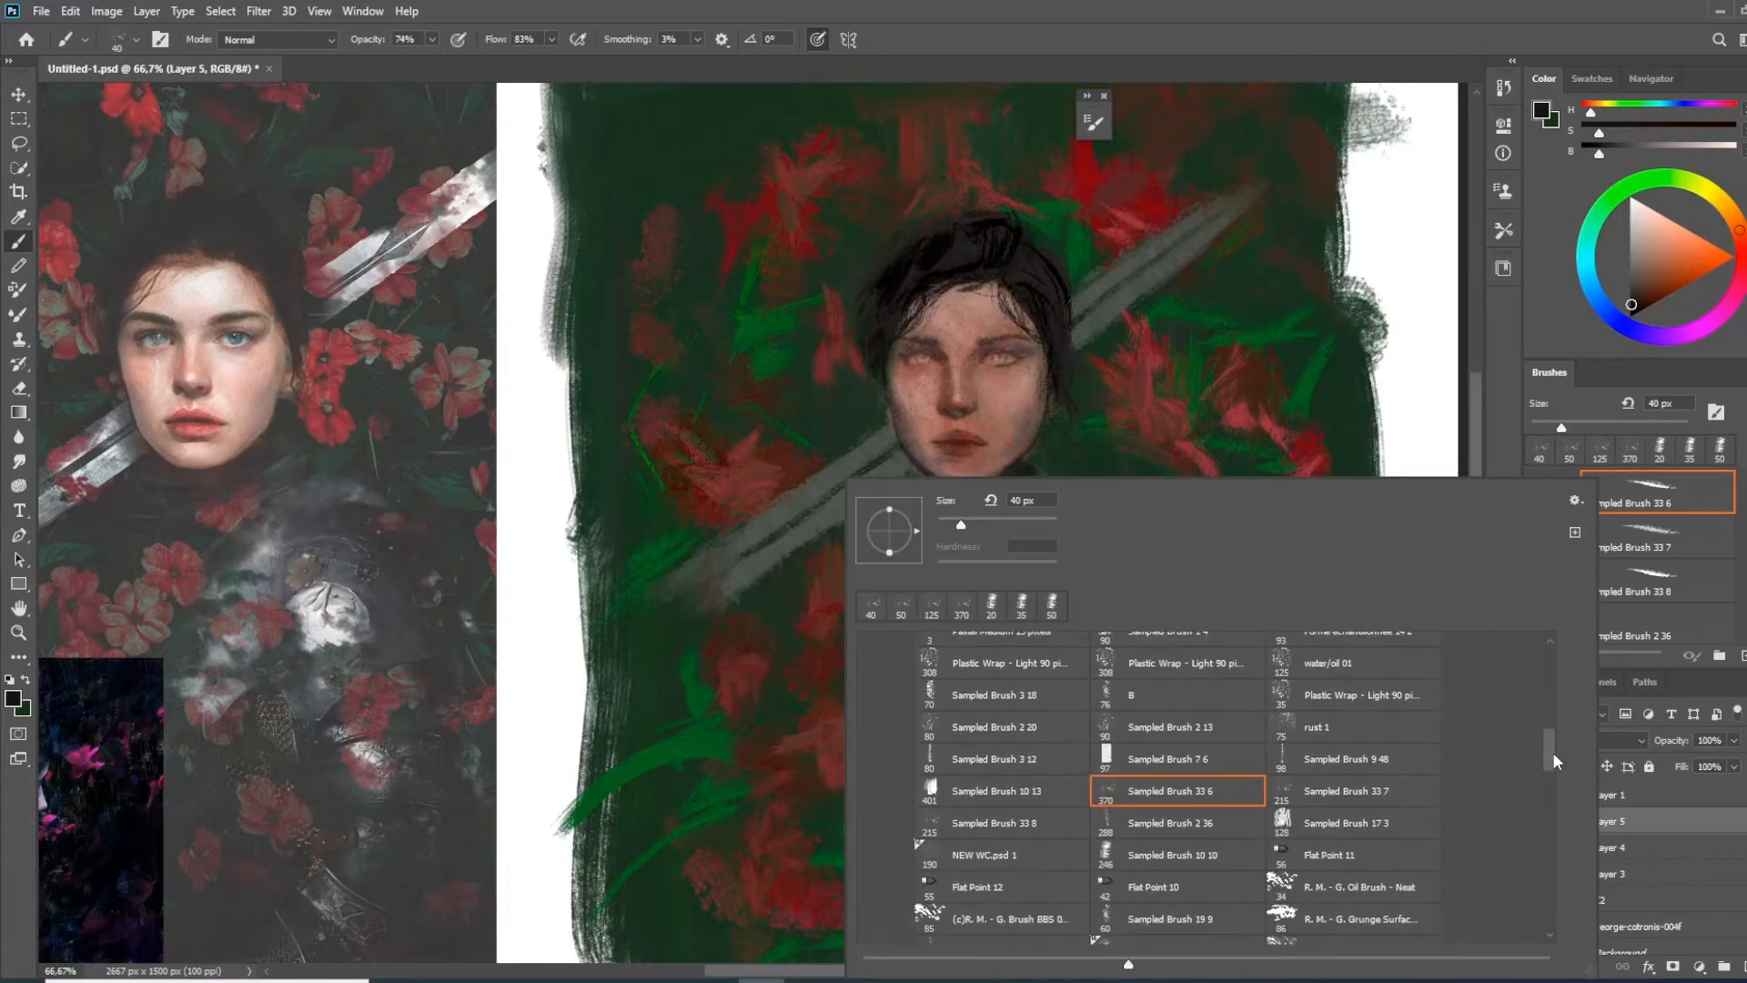
left_click(1171, 855)
left_click(1312, 211)
key("[")
key("[")
key("[")
key("[")
key("[")
key("[")
key("[")
key("[")
key("[")
key("[")
key("[")
key("[")
key("[")
key("[")
key("[")
left_click(1007, 463, "alt")
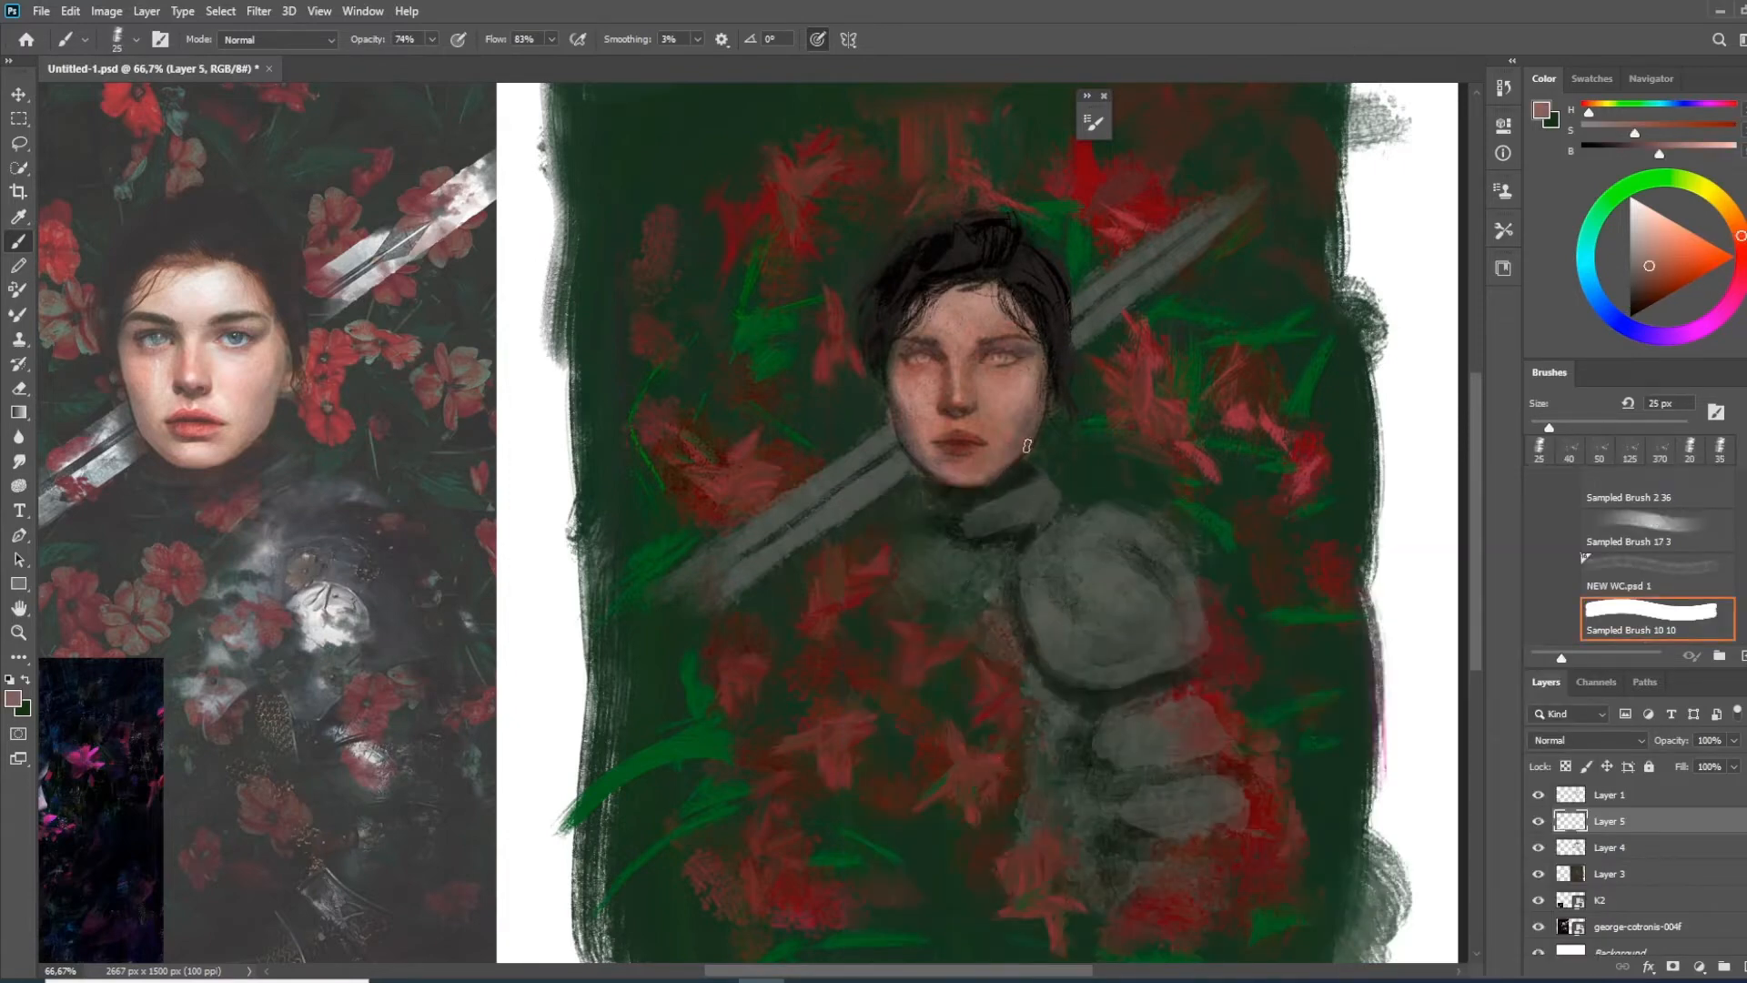
Lower the brush opacity and brighten the skin on the face with soft light pink strokes
left_click(277, 39)
left_click(947, 566)
left_click_drag(947, 567, 913, 530)
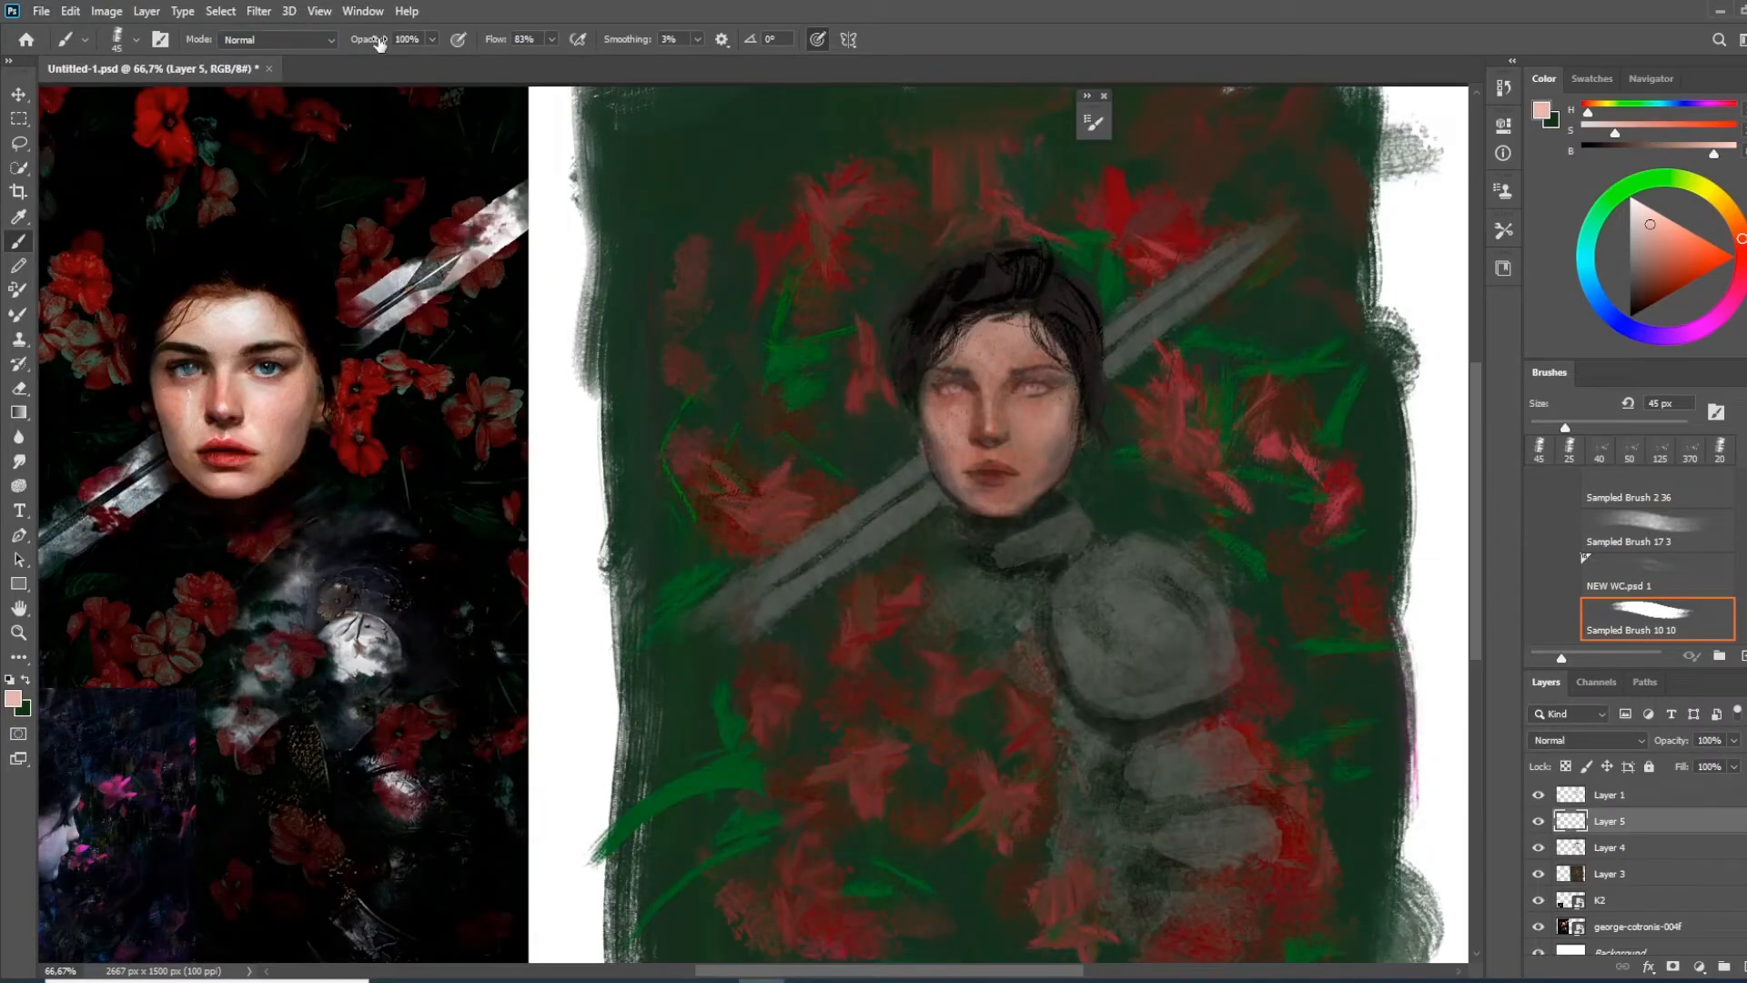
left_click_drag(1037, 447, 1031, 411)
key("ctrl+z")
left_click_drag(377, 40, 350, 42)
left_click_drag(1028, 403, 1049, 435)
left_click_drag(1021, 360, 983, 345)
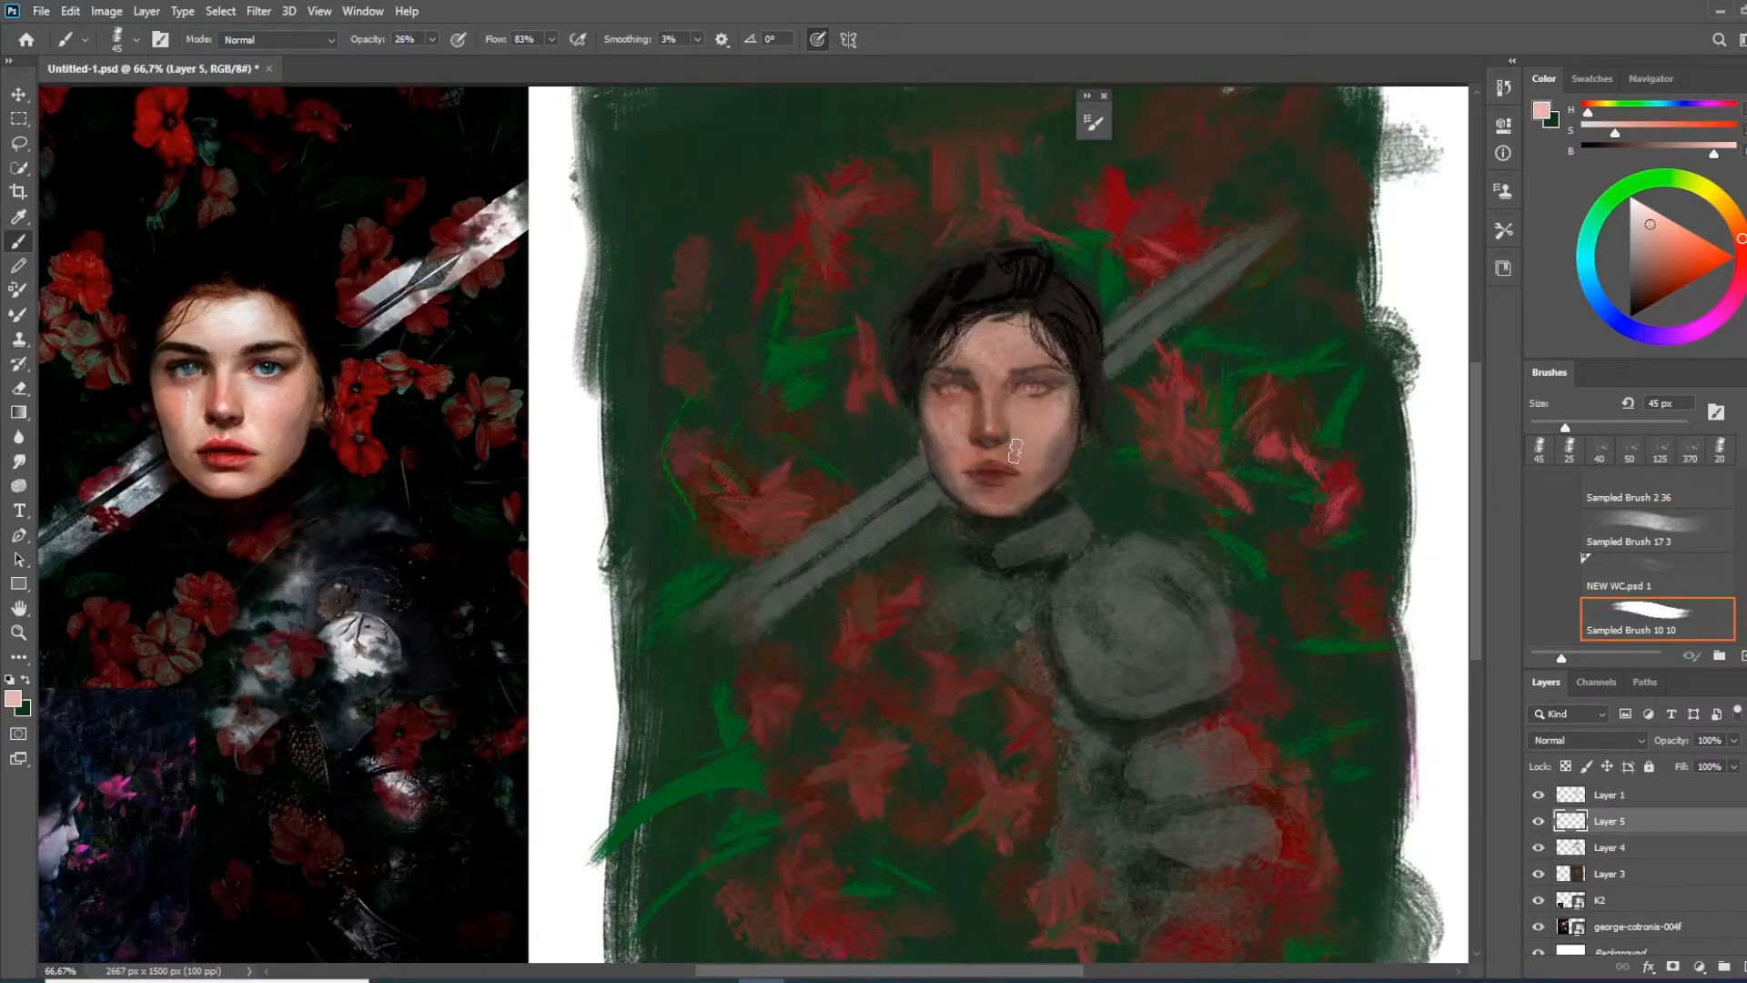
left_click_drag(1024, 455, 1049, 426)
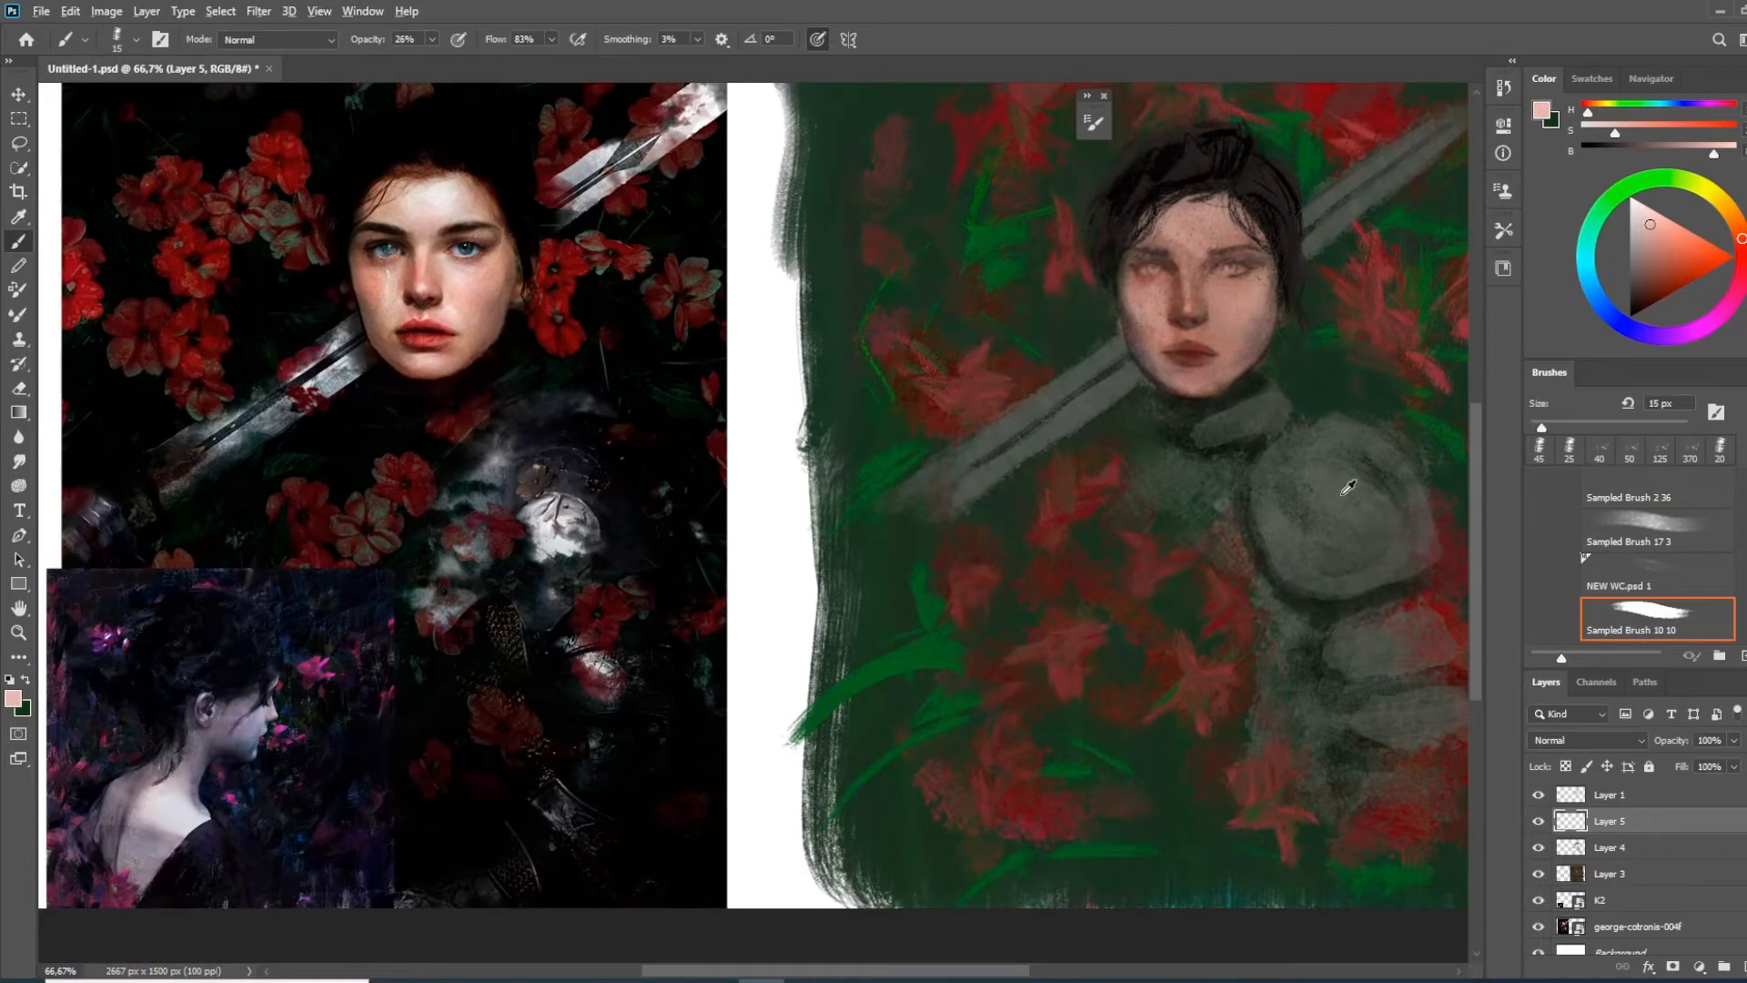
Paint the sword's crossguard at the lower end of the blade with dark strokes and grey highlights
key("x")
left_click_drag(888, 477, 908, 493)
key("bracketright")
key("bracketright")
key("bracketright")
mouse_move(921, 496)
left_mouse_down()
mouse_move(945, 548)
mouse_move(745, 644)
mouse_move(844, 701)
mouse_move(838, 667)
mouse_move(879, 727)
left_mouse_up()
left_click(1001, 455, "alt")
key("bracketleft")
key("bracketleft")
key("bracketright")
key("bracketright")
key("bracketright")
left_click_drag(898, 733, 769, 673)
Highlight the shoulder plate in light blue-grey, adding a small ring with a 10 px brush and a gold ornament above it
left_click(1089, 689, "alt")
left_click(1636, 256)
left_click(1635, 245)
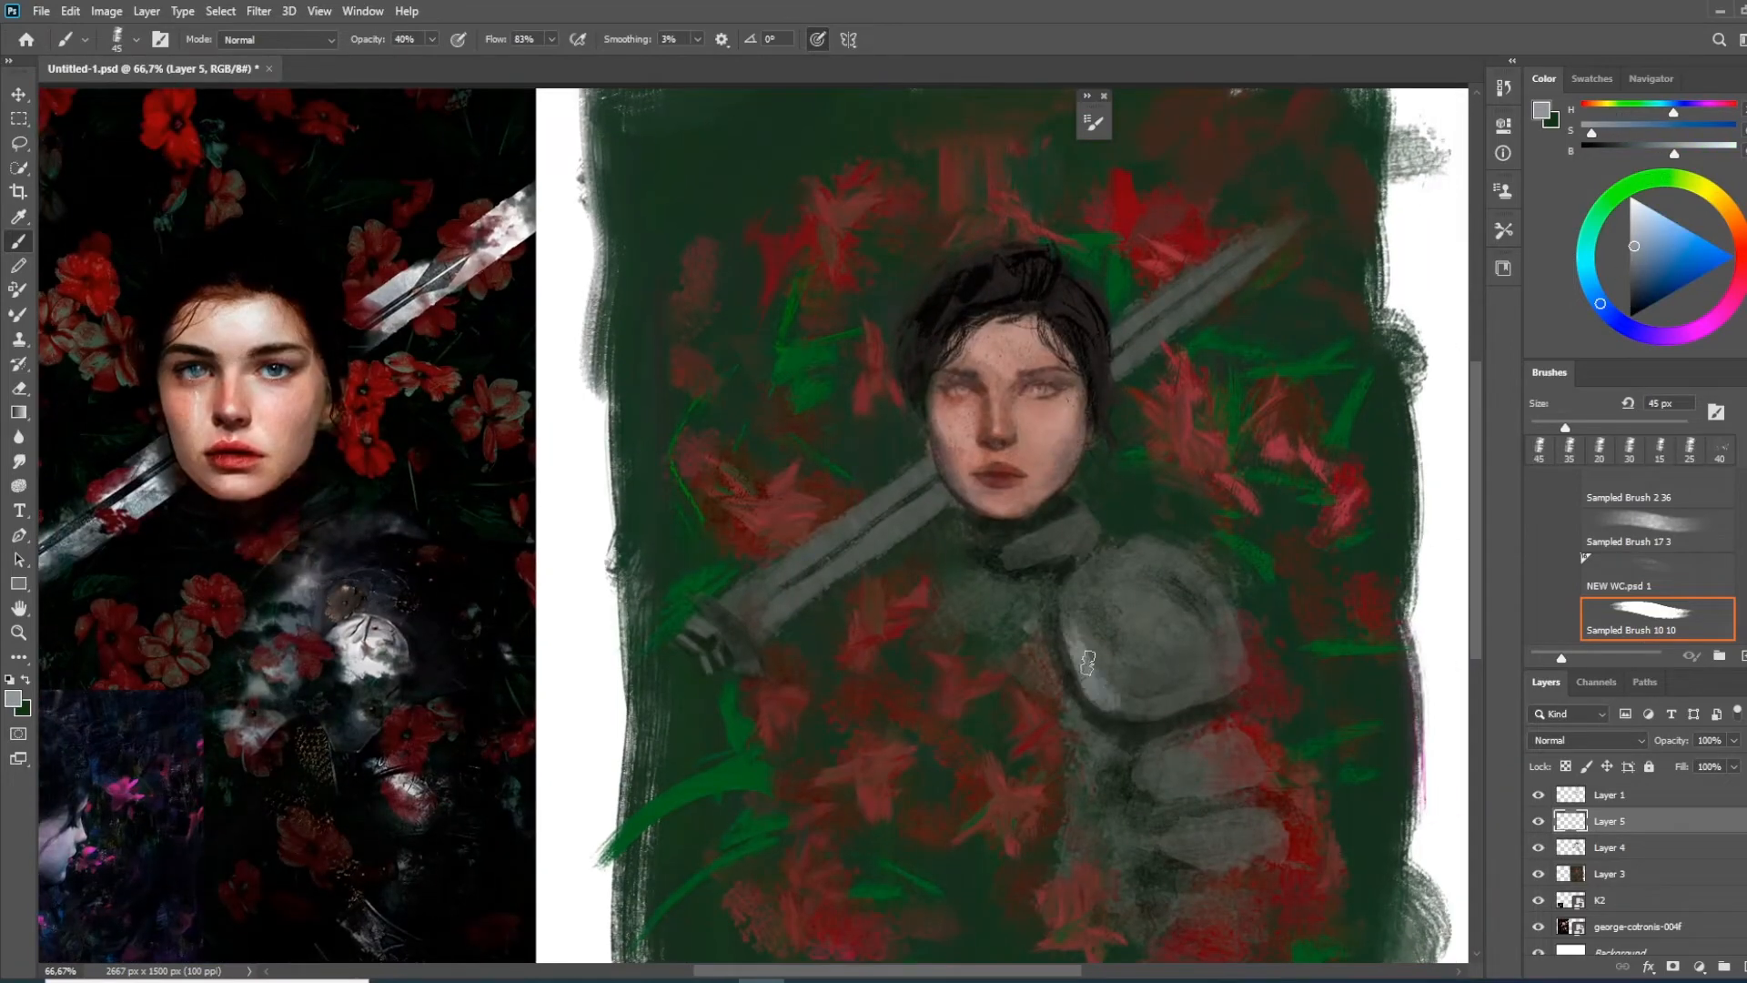
key("bracketleft")
key("bracketleft")
key("bracketleft")
key("bracketleft")
key("bracketleft")
left_click_drag(1135, 651, 1153, 689)
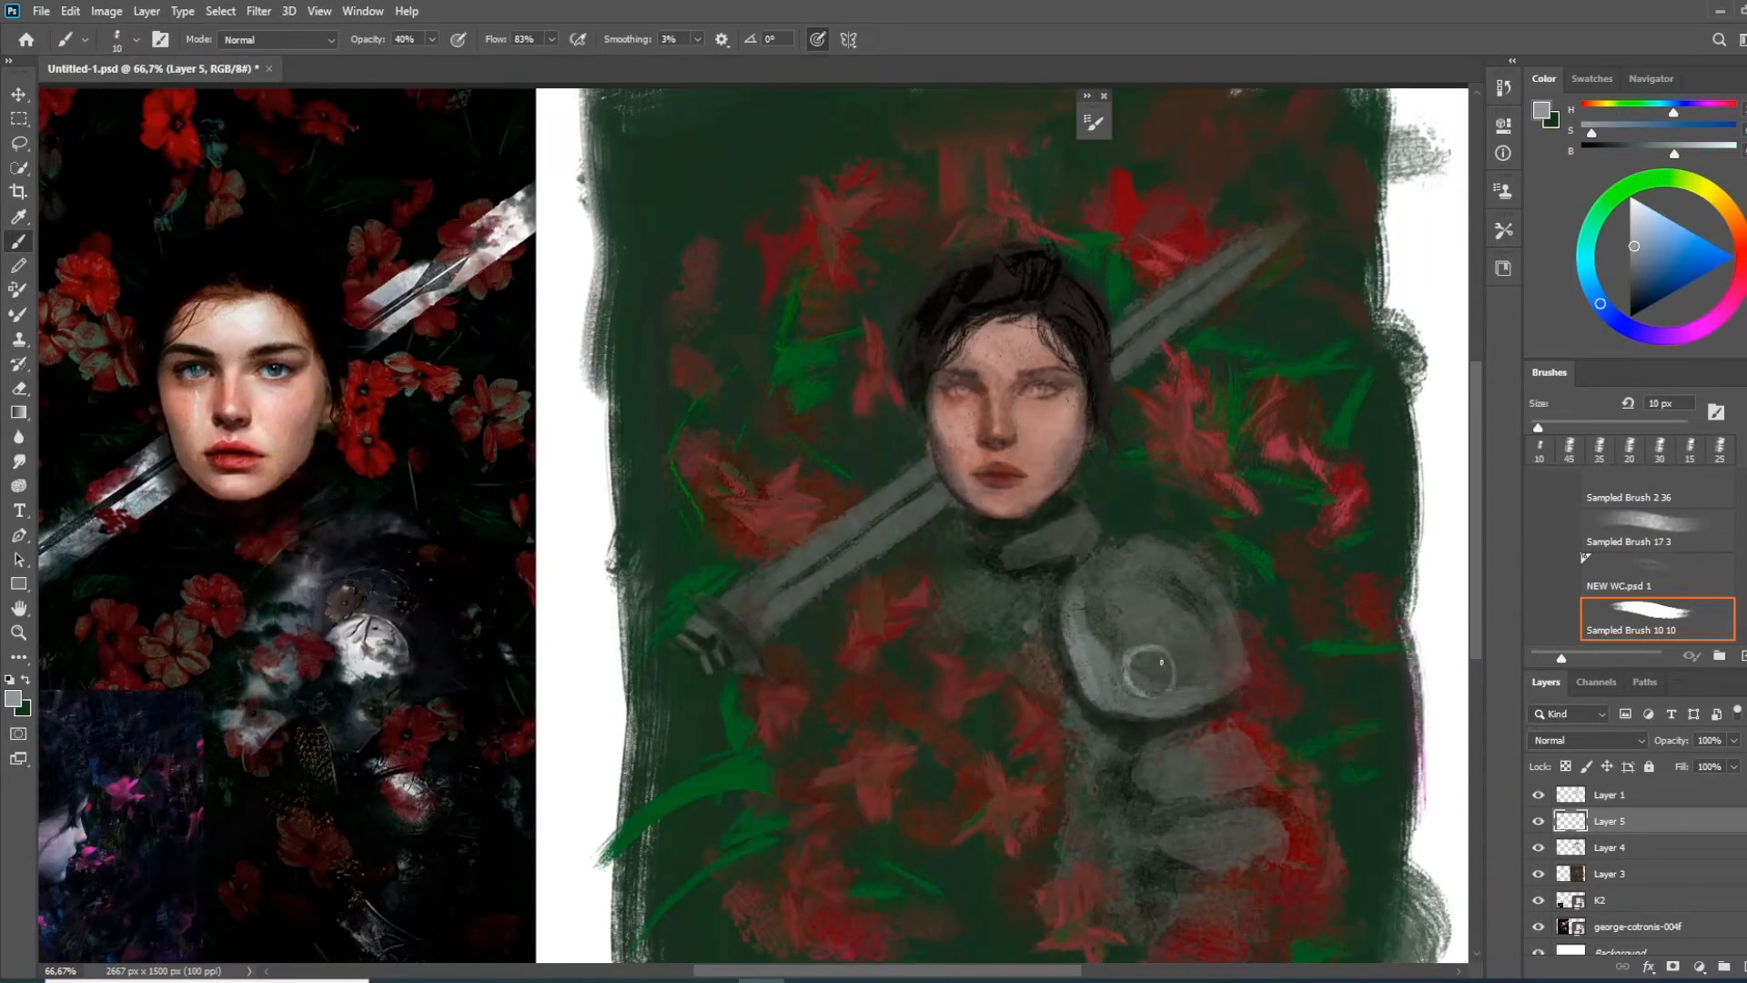
left_click(1134, 607, "alt")
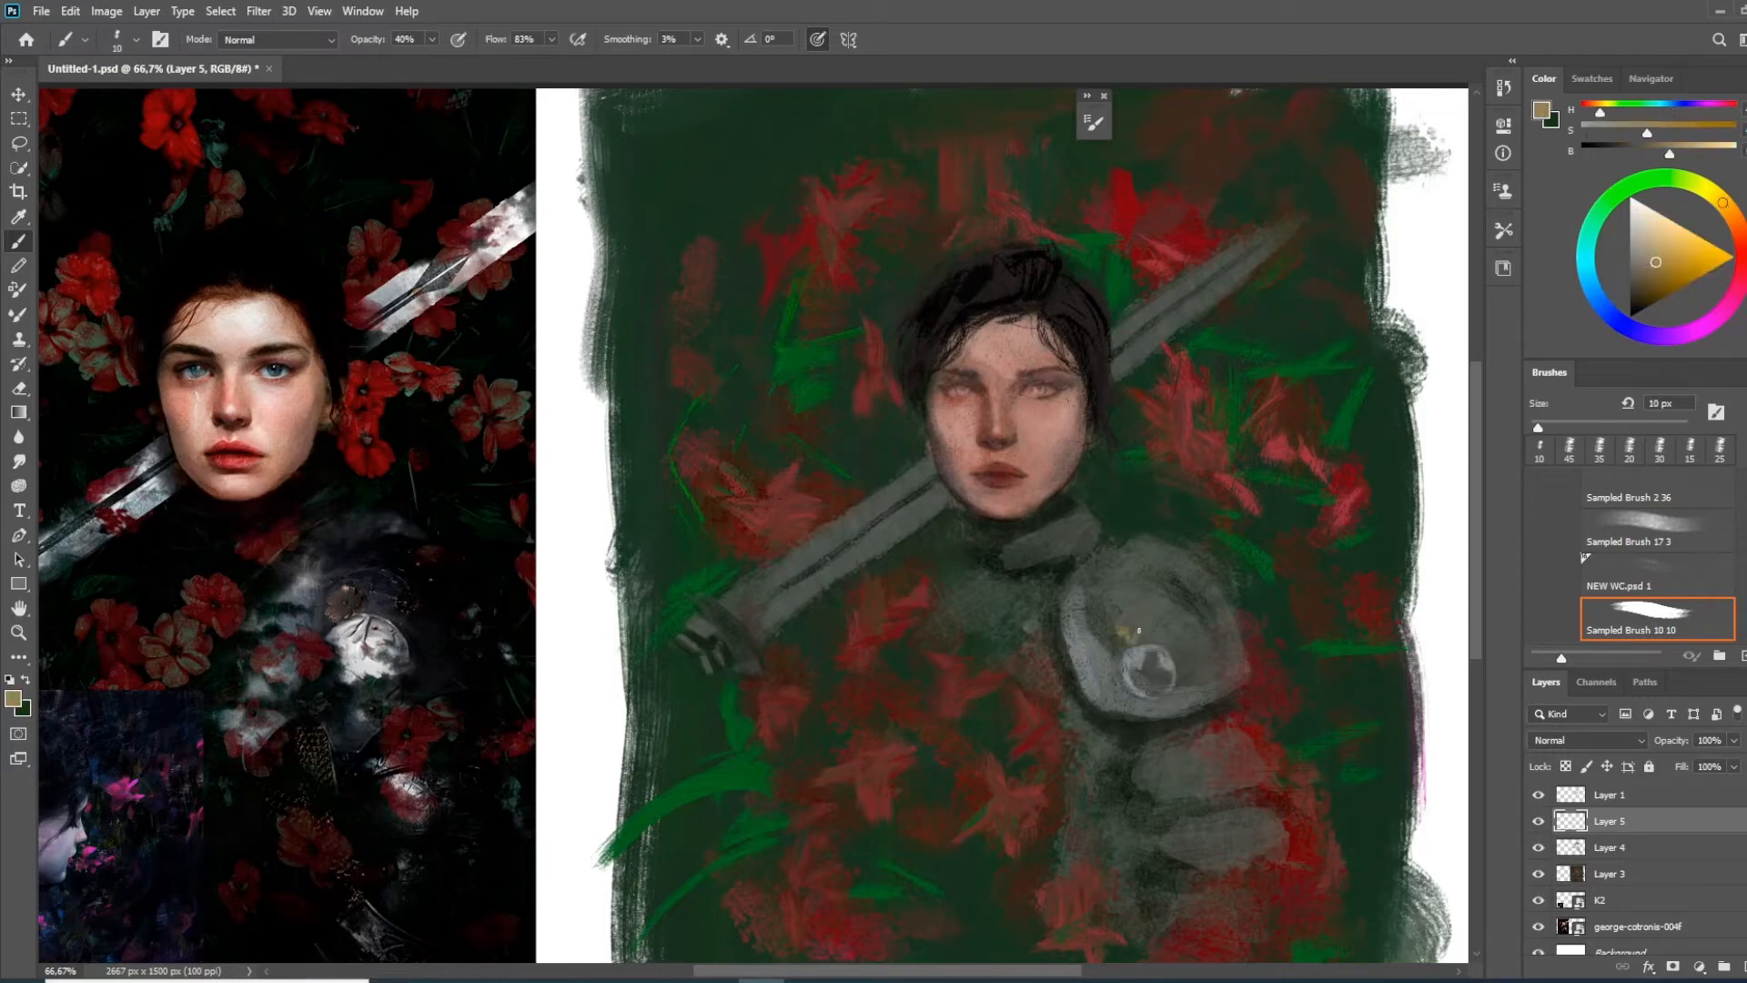
left_click_drag(1134, 624, 1137, 619)
Enlarge the brush and paint the high collar around the neck in a dark grey-green
key("bracketright")
key("bracketright")
key("bracketright")
key("bracketright")
key("bracketright")
key("bracketright")
key("bracketright")
key("bracketright")
mouse_move(1136, 619)
left_mouse_down()
mouse_move(1119, 564)
mouse_move(1166, 404)
left_mouse_up()
left_click(1147, 533, "alt")
left_click(1117, 465, "alt")
left_click(1046, 519, "alt")
mouse_move(1060, 491)
left_mouse_down()
mouse_move(995, 500)
mouse_move(1051, 482)
left_mouse_up()
mouse_move(1007, 572)
left_mouse_down()
mouse_move(1080, 558)
mouse_move(1019, 523)
left_mouse_up()
Choose the Big strokes grain edges brush and set its blending mode to Overlay
right_click(1126, 561)
left_click_drag(1726, 760, 1726, 748)
left_click(1347, 695)
key("bracketleft")
key("bracketleft")
key("bracketleft")
key("bracketleft")
key("bracketleft")
key("bracketleft")
key("bracketleft")
key("bracketleft")
key("bracketleft")
key("bracketleft")
left_click(278, 40)
left_click(250, 297)
Paint orange-red accents on the flower beside the shoulder plate
left_click(1590, 227)
left_click(1037, 628, "alt")
mouse_move(1026, 612)
left_mouse_down()
mouse_move(1012, 631)
mouse_move(994, 595)
mouse_move(1012, 654)
left_mouse_up()
left_click(1709, 252)
key("bracketright")
key("bracketright")
key("bracketright")
key("bracketright")
left_click(1029, 669, "alt")
Add red and teal accents to the flower under the sword blade and touch the neighbouring flower with teal
mouse_move(953, 544)
left_mouse_down()
mouse_move(929, 614)
mouse_move(926, 550)
left_mouse_up()
left_click(1591, 228)
left_click(965, 547, "alt")
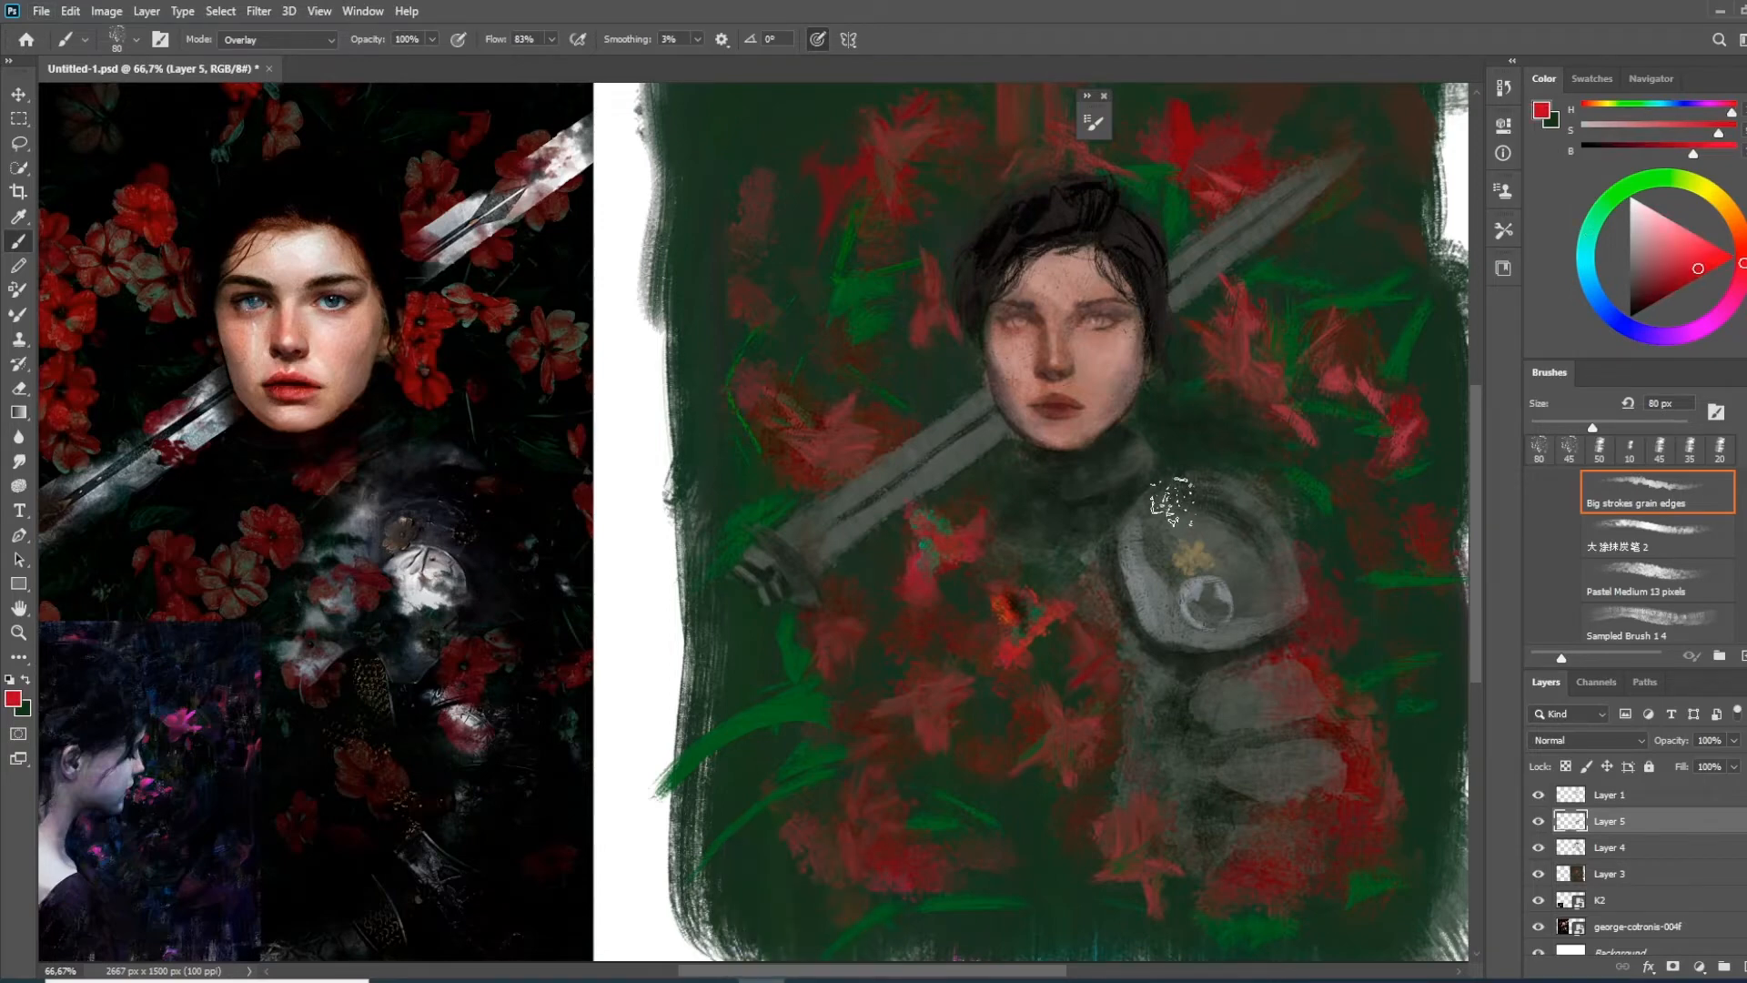
left_click_drag(936, 518, 937, 559)
mouse_move(933, 637)
left_mouse_down()
mouse_move(917, 562)
mouse_move(897, 570)
mouse_move(937, 602)
left_mouse_up()
left_click(1587, 246)
mouse_move(976, 533)
left_mouse_down()
mouse_move(929, 592)
mouse_move(910, 568)
mouse_move(948, 628)
mouse_move(952, 546)
mouse_move(1013, 599)
mouse_move(967, 527)
mouse_move(1008, 577)
left_mouse_up()
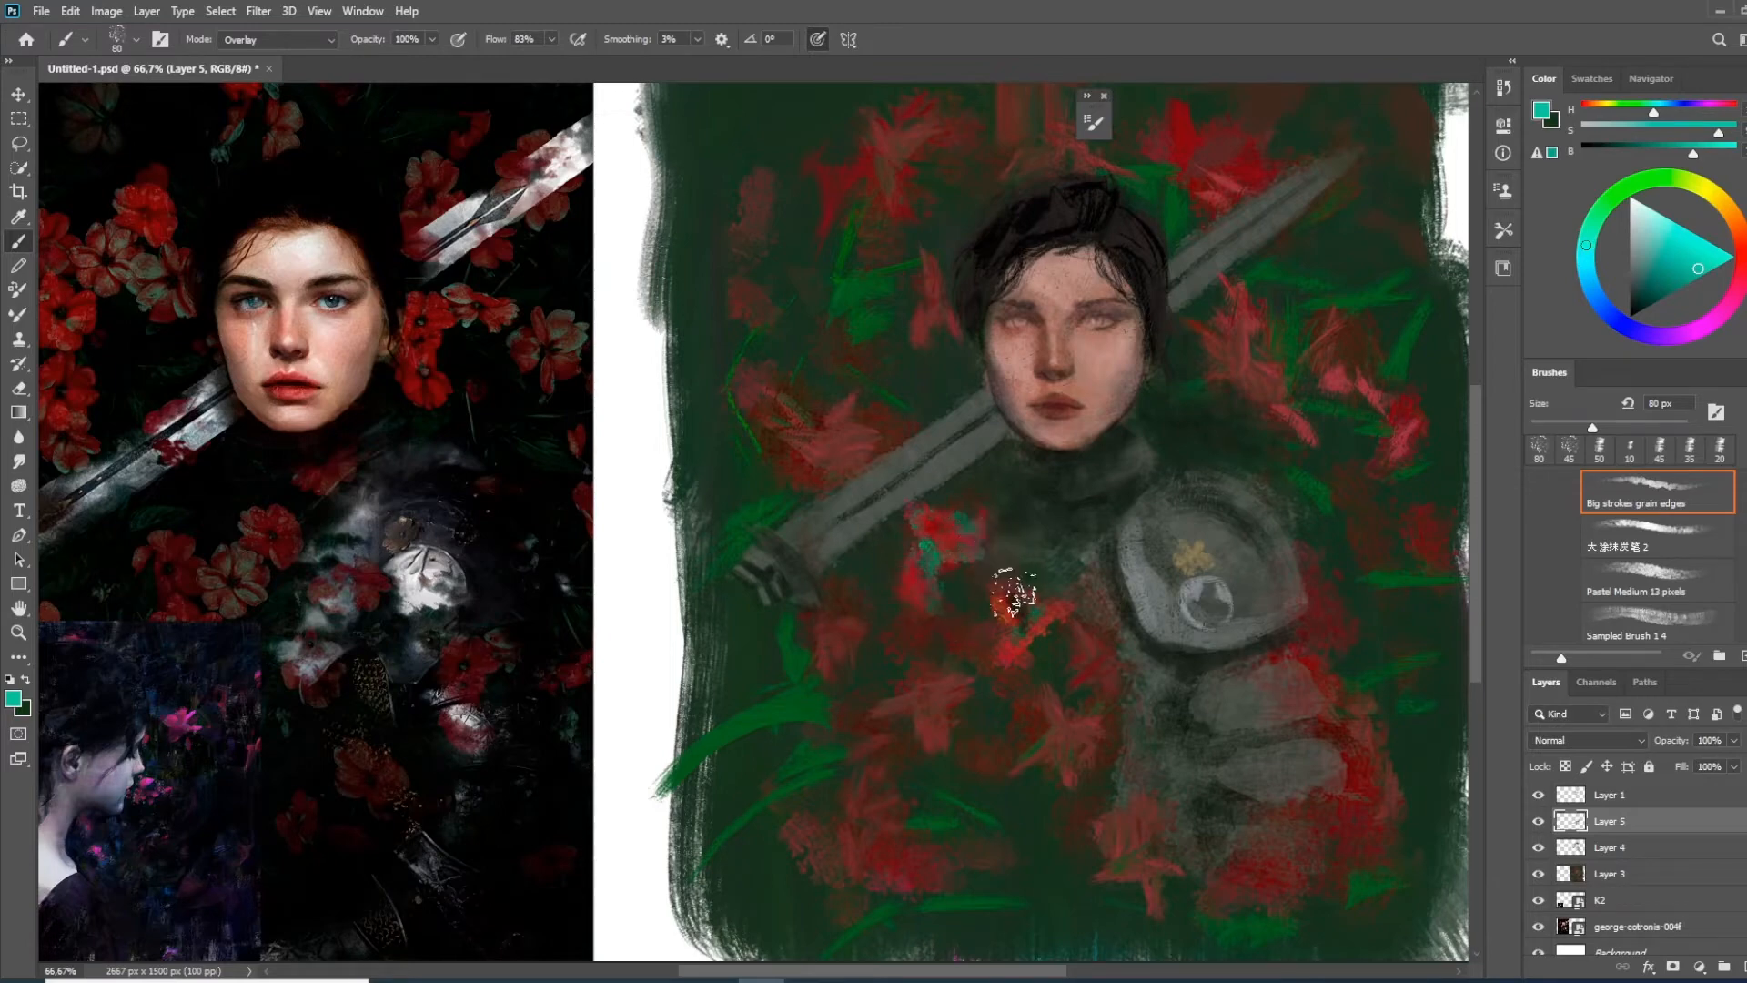
Brighten the flowers over the lower chest with red and add teal accents to the lower one
left_click_drag(303, 581, 502, 615)
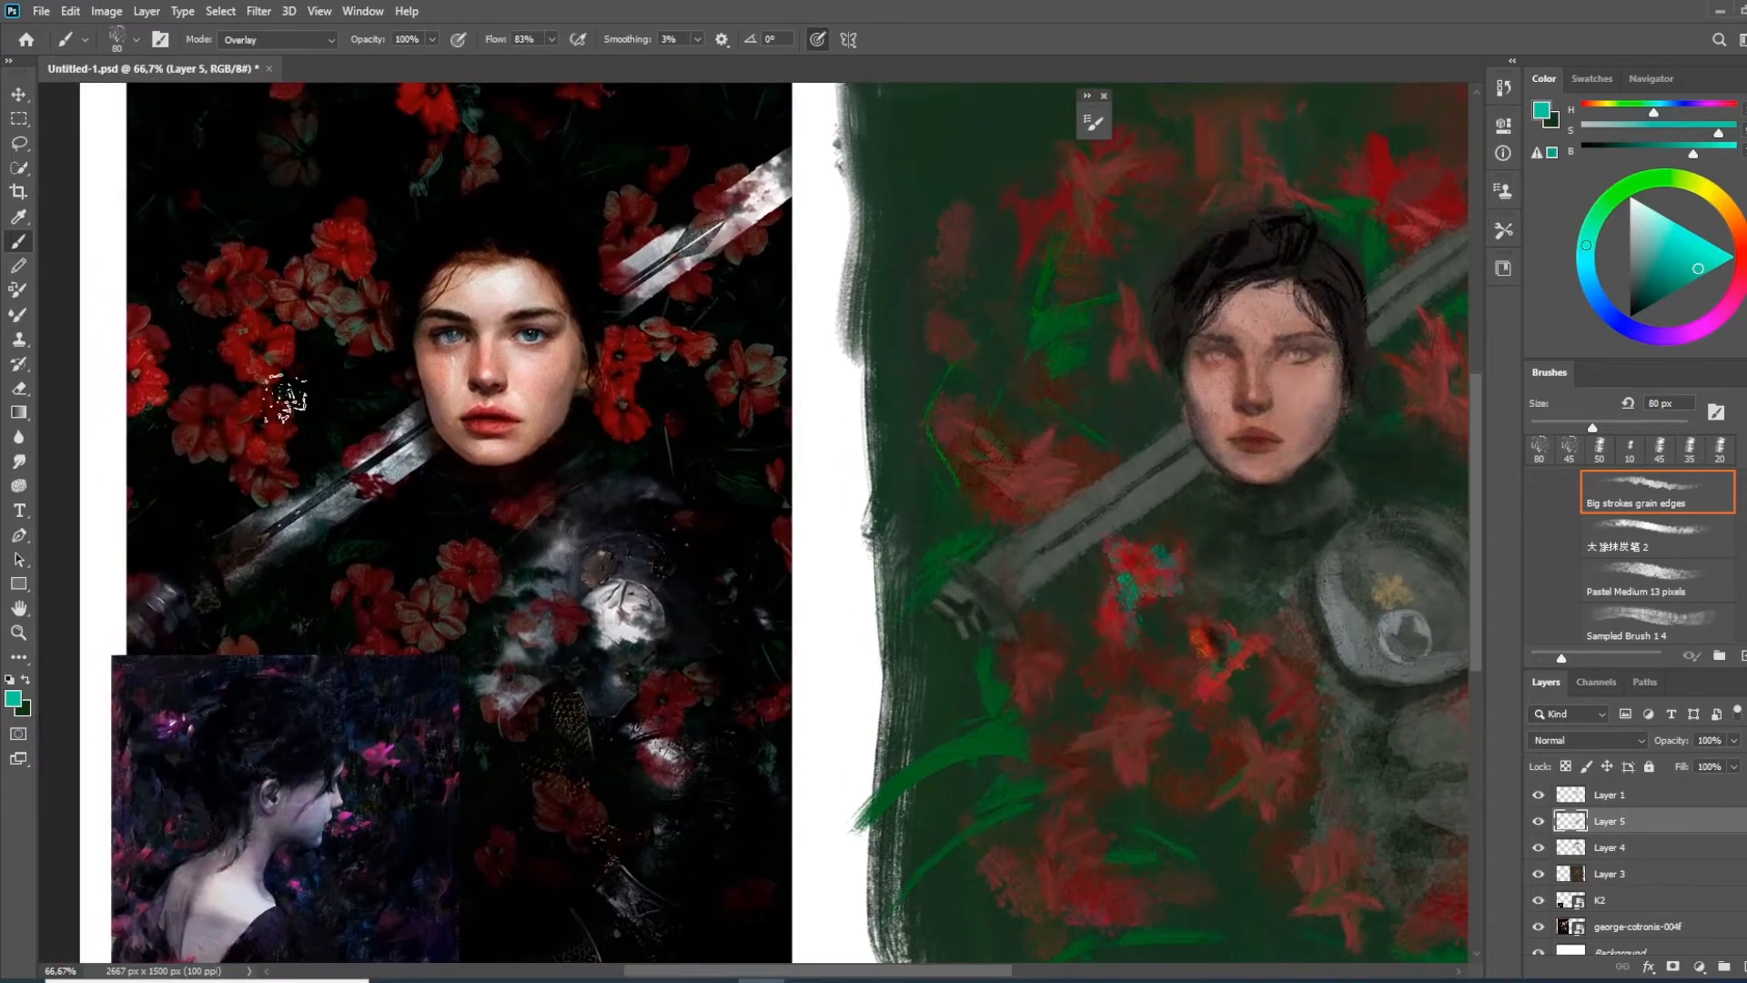
left_click_drag(363, 401, 429, 472)
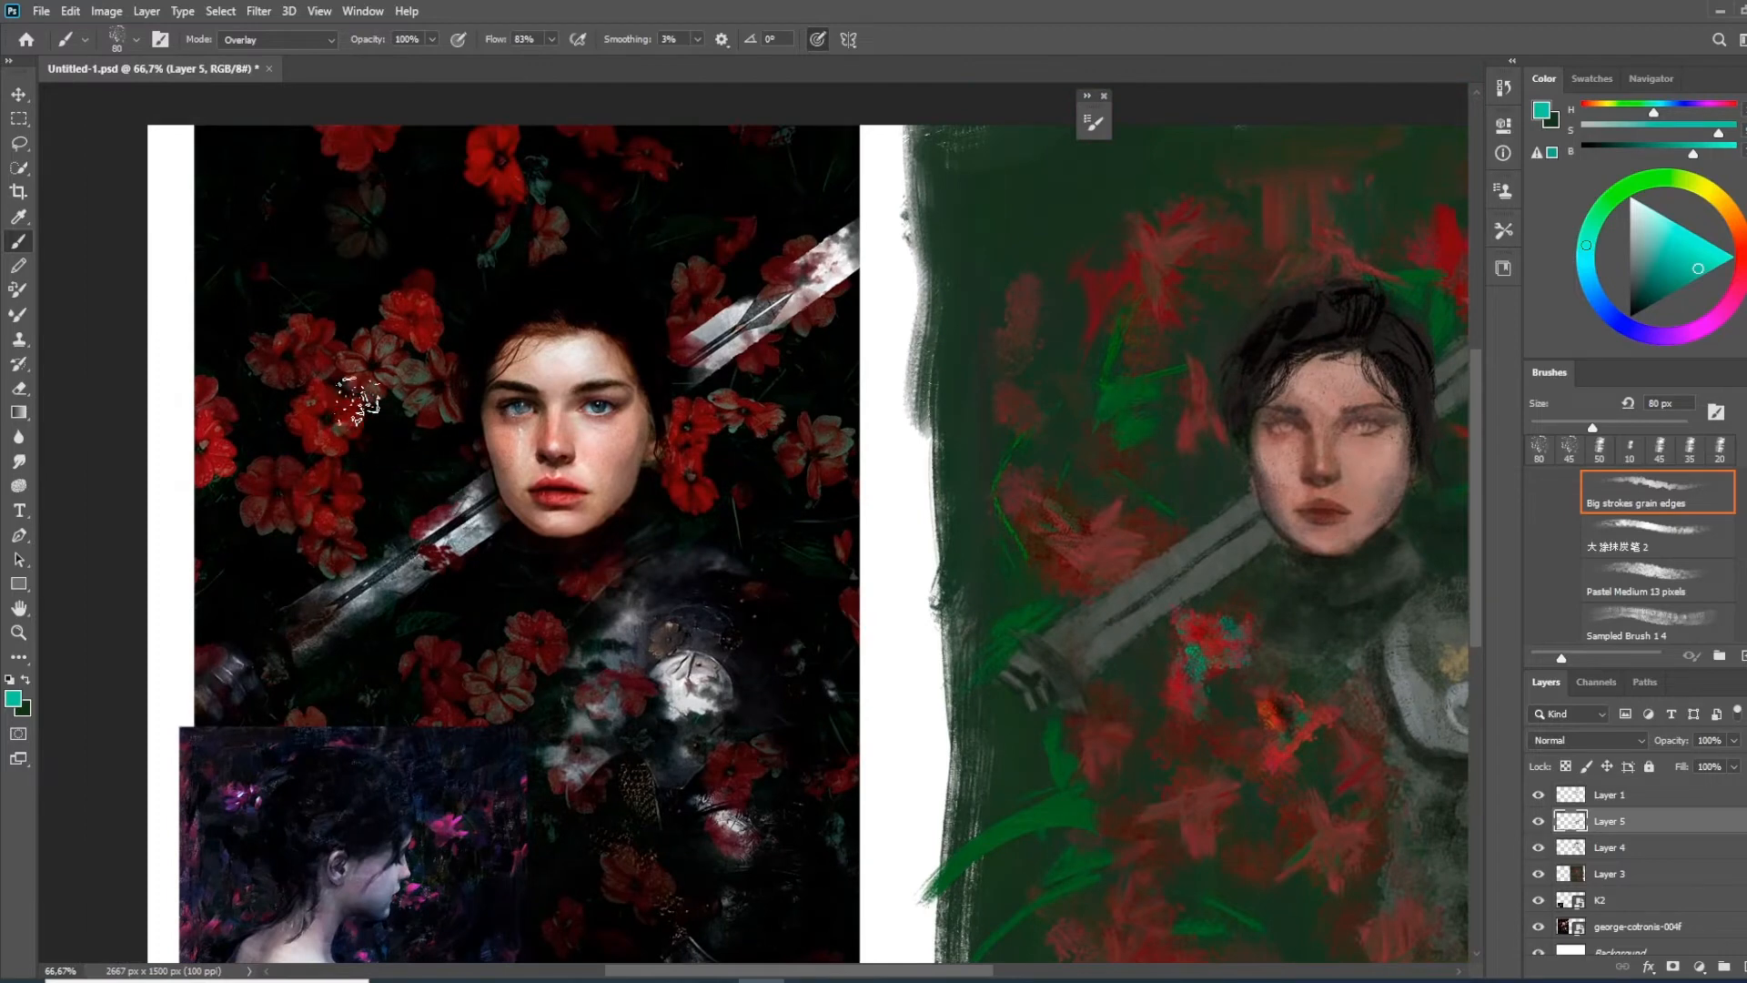
left_click_drag(437, 428, 486, 442)
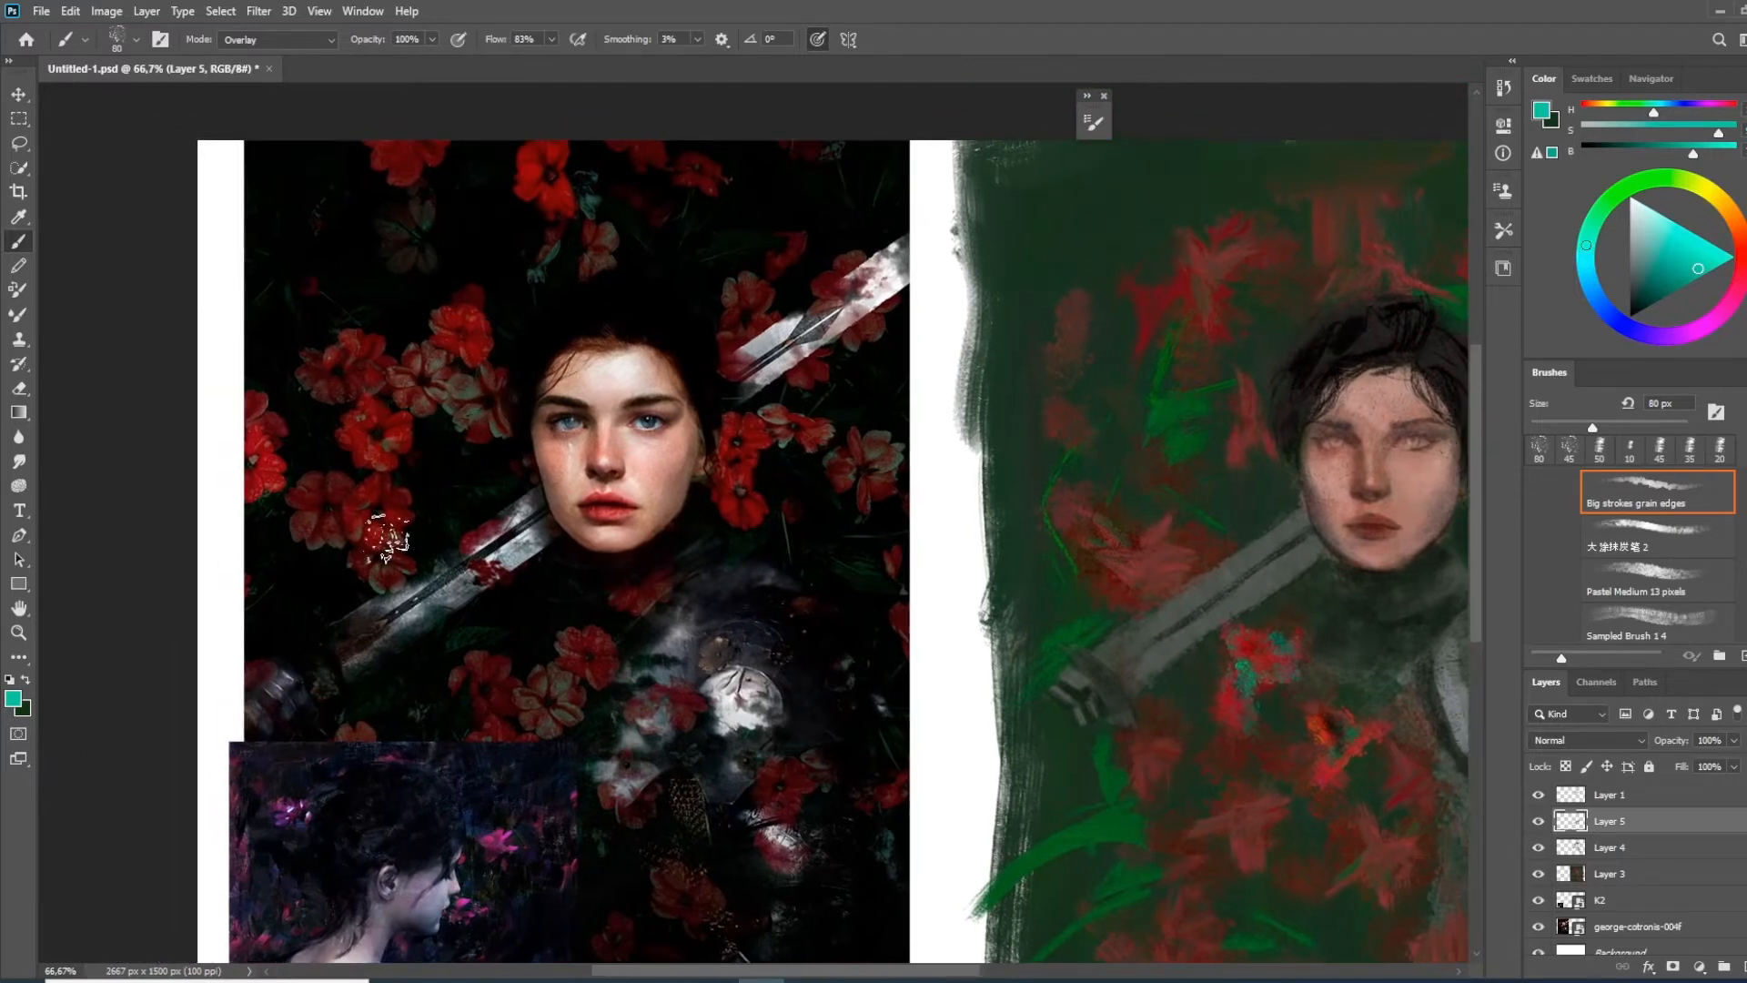
left_click_drag(1097, 916, 804, 688)
left_click(1110, 602, "alt")
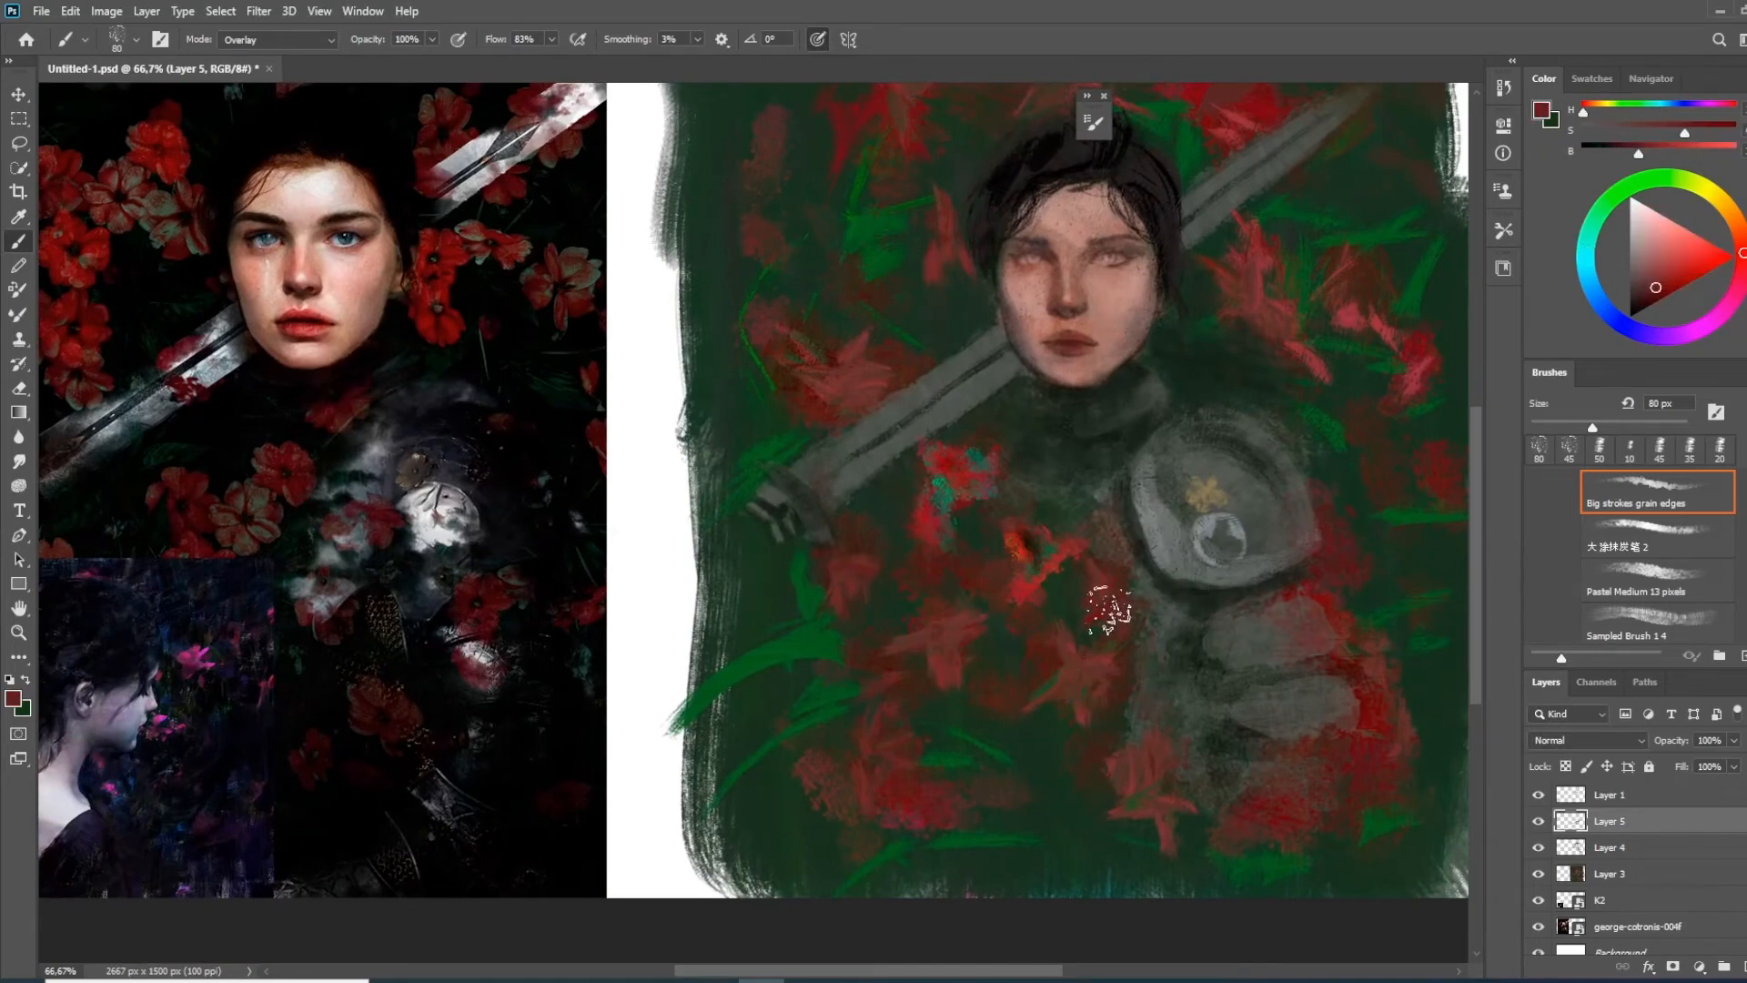
left_click(1683, 276)
mouse_move(1095, 578)
left_mouse_down()
mouse_move(1116, 630)
mouse_move(1061, 703)
left_mouse_up()
mouse_move(934, 628)
left_mouse_down()
mouse_move(948, 705)
mouse_move(921, 664)
left_mouse_up()
left_click(1048, 551, "alt")
Pick a bright saturated red and intensify the flowers on both sides of the head with Overlay strokes
left_click(1686, 281)
left_click(1696, 266)
mouse_move(1235, 282)
left_mouse_down()
mouse_move(1183, 326)
mouse_move(1174, 399)
mouse_move(1197, 364)
mouse_move(1178, 442)
left_mouse_up()
left_click(1189, 330, "alt")
left_click(1158, 390, "alt")
left_click_drag(1165, 400, 1184, 471)
mouse_move(897, 305)
left_mouse_down()
mouse_move(924, 351)
mouse_move(983, 387)
left_mouse_up()
left_click_drag(912, 282, 947, 254)
Compare the painting with and without Layer 5, and merge Layers 3 to 5 into one layer
left_click_drag(1185, 644, 1025, 460)
left_click(1539, 820)
left_click(1538, 821)
left_click(1609, 873, "shift")
key("ctrl+e")
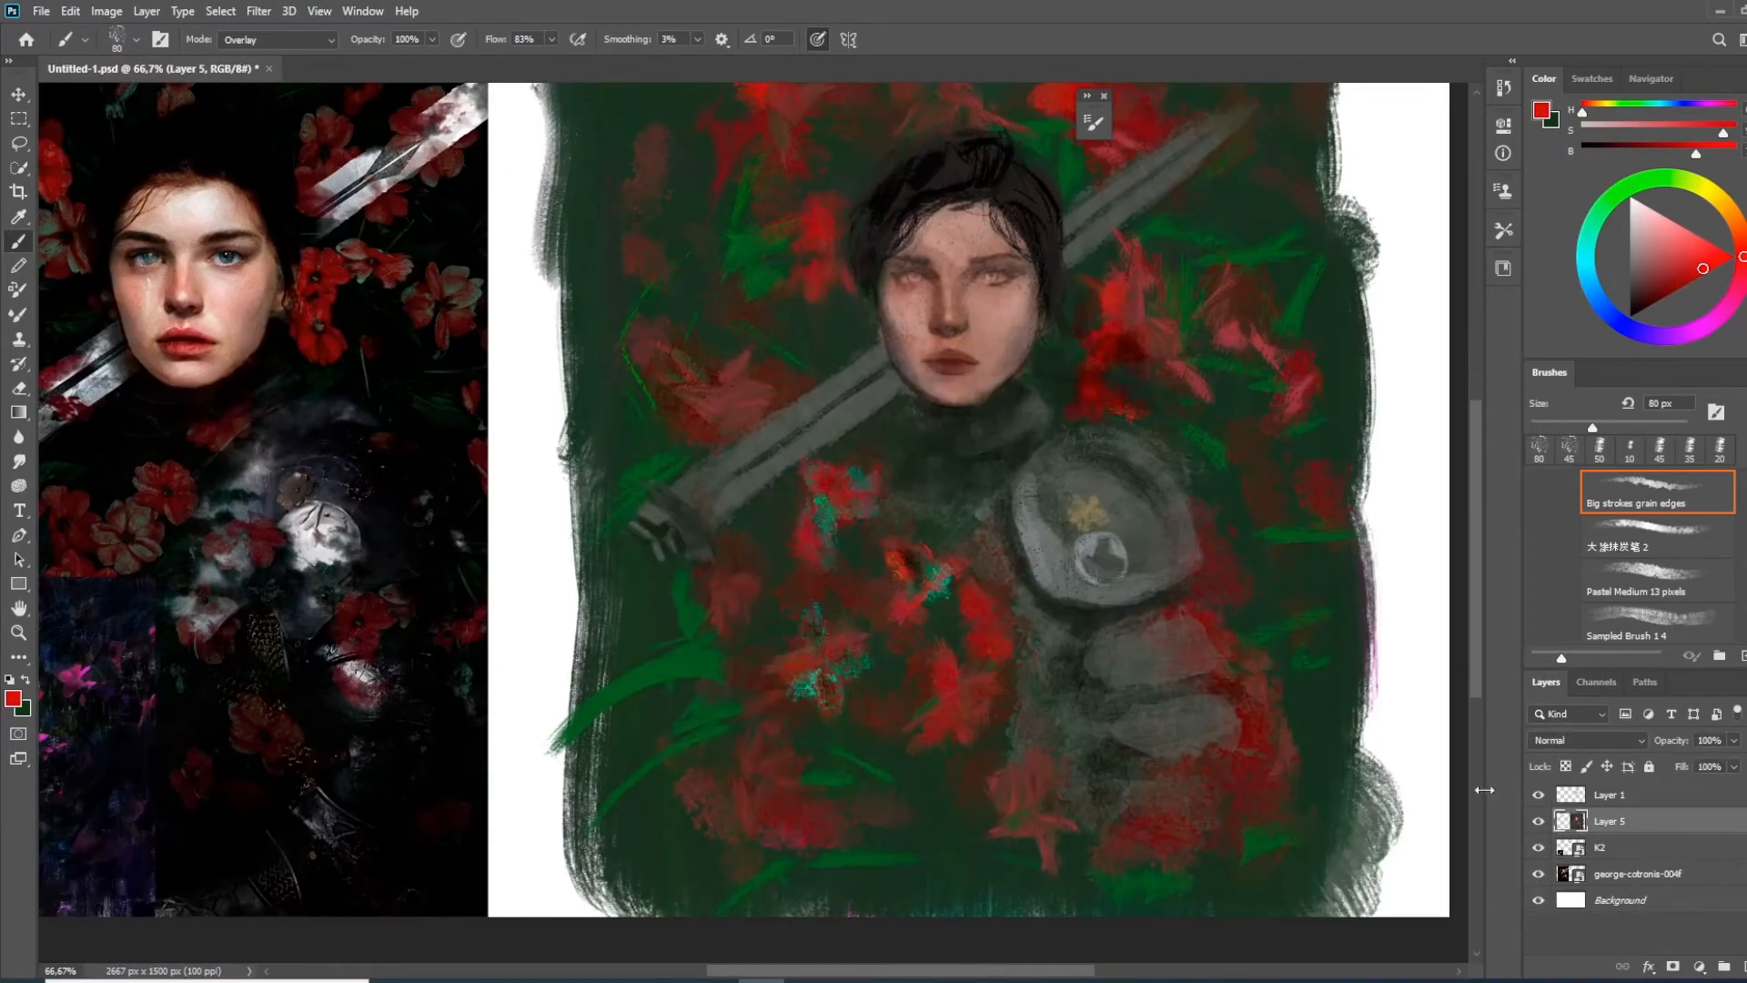
key("ctrl+minus")
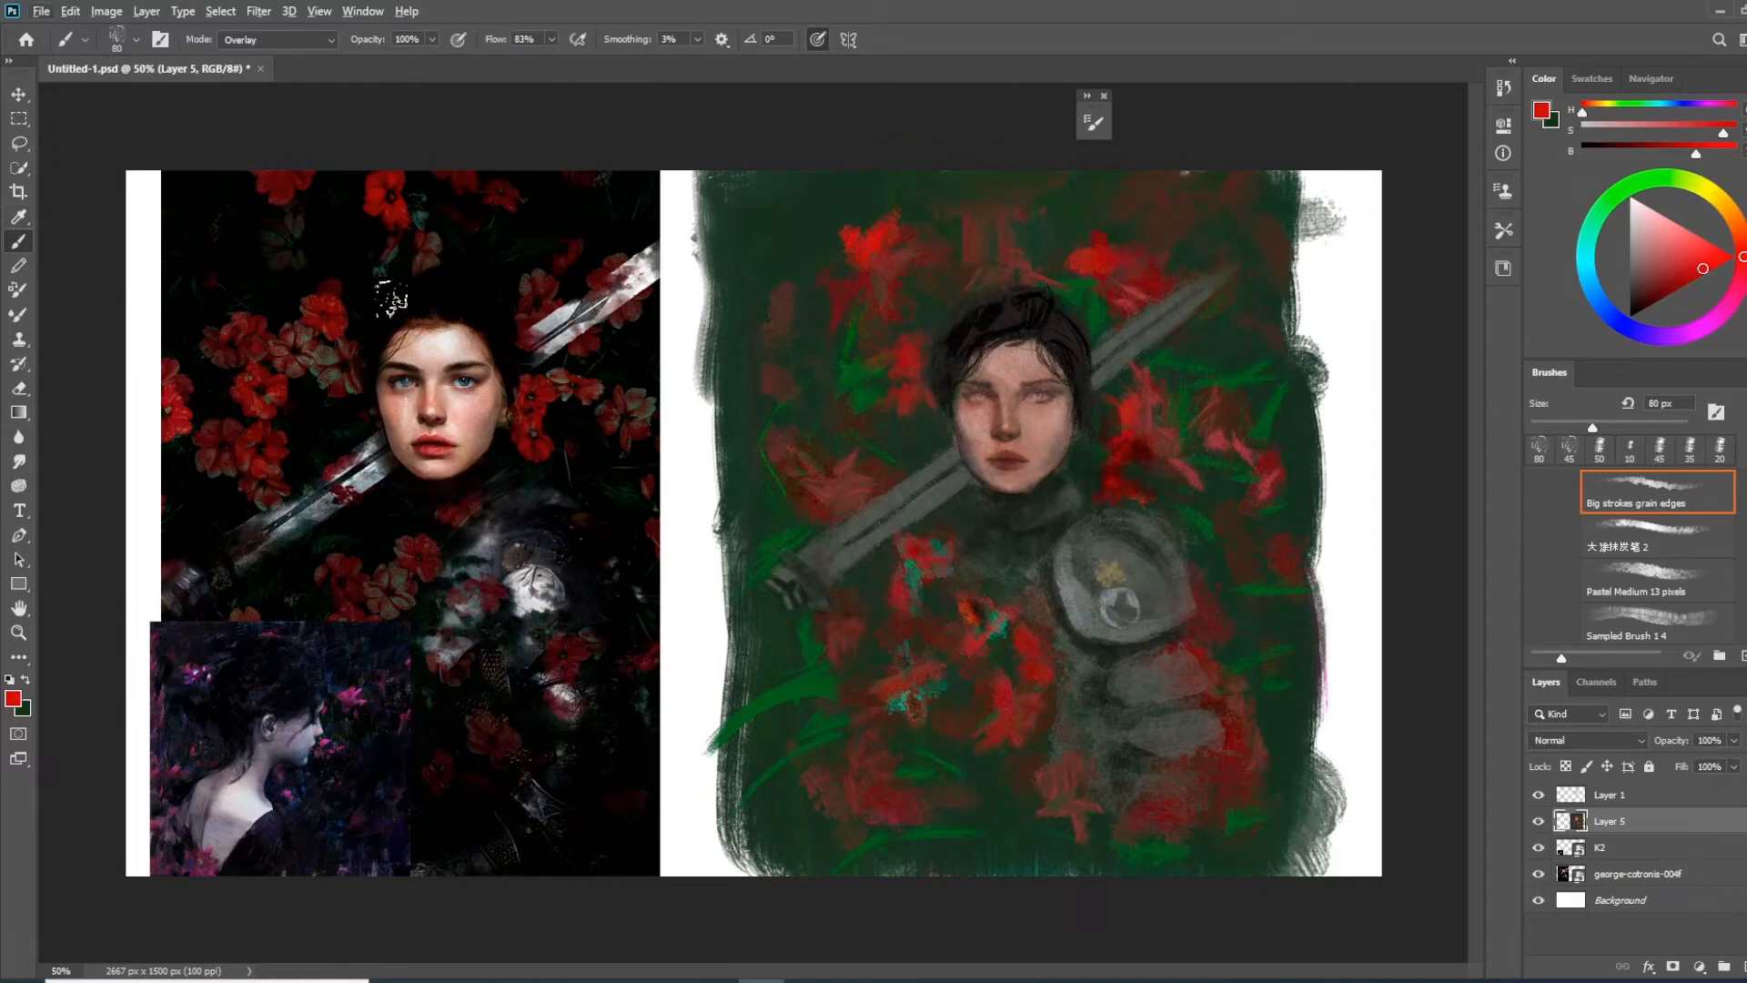
Fade the george-cotronis-004f reference layer to 71% opacity and restore it to 100%
left_click(1633, 871)
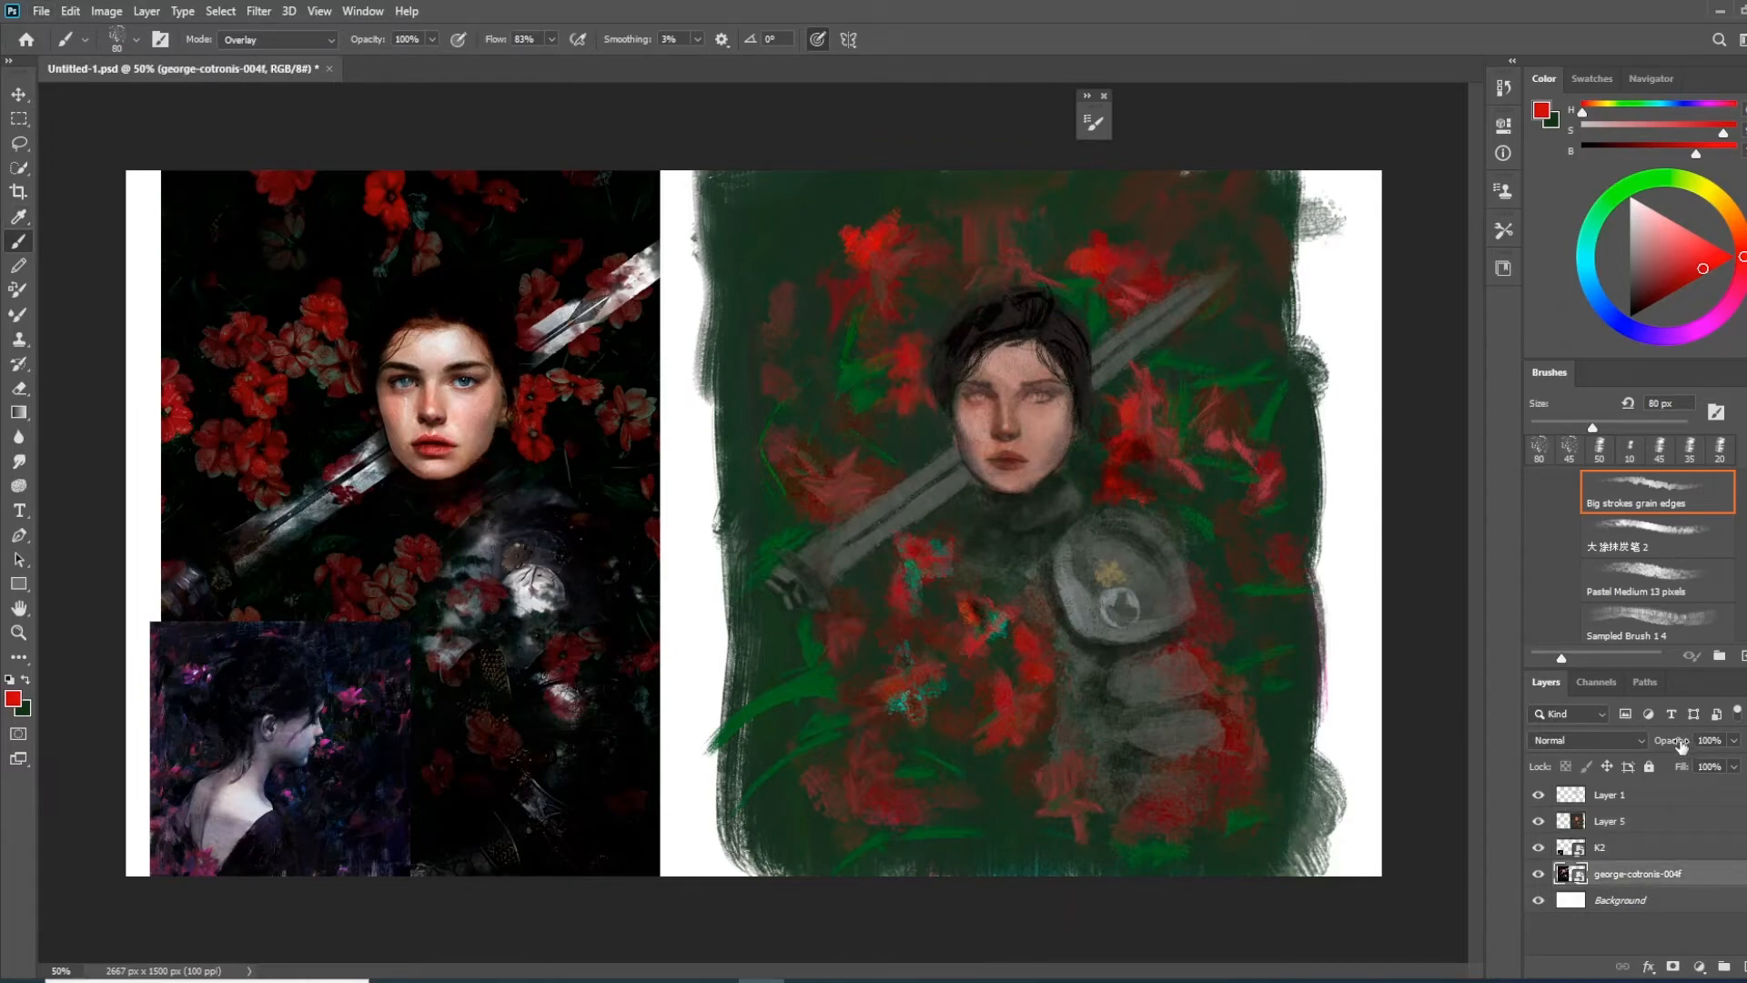
left_click_drag(1681, 747, 1675, 754)
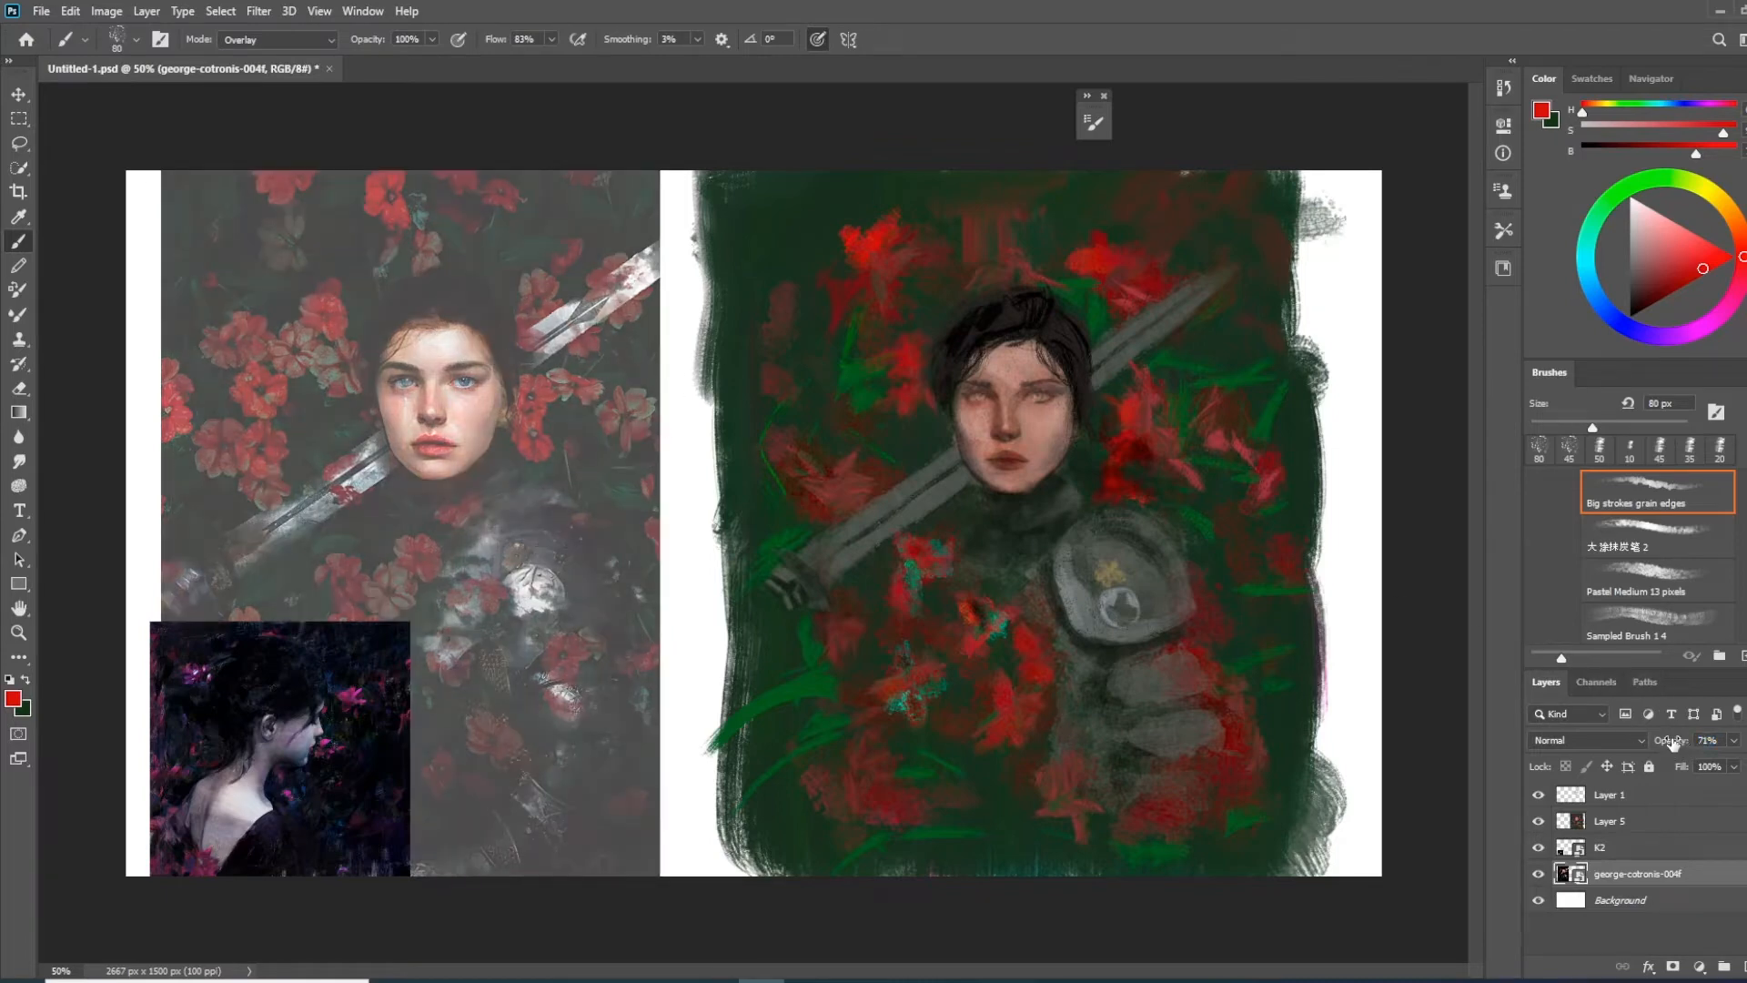
left_click_drag(1674, 742, 1743, 742)
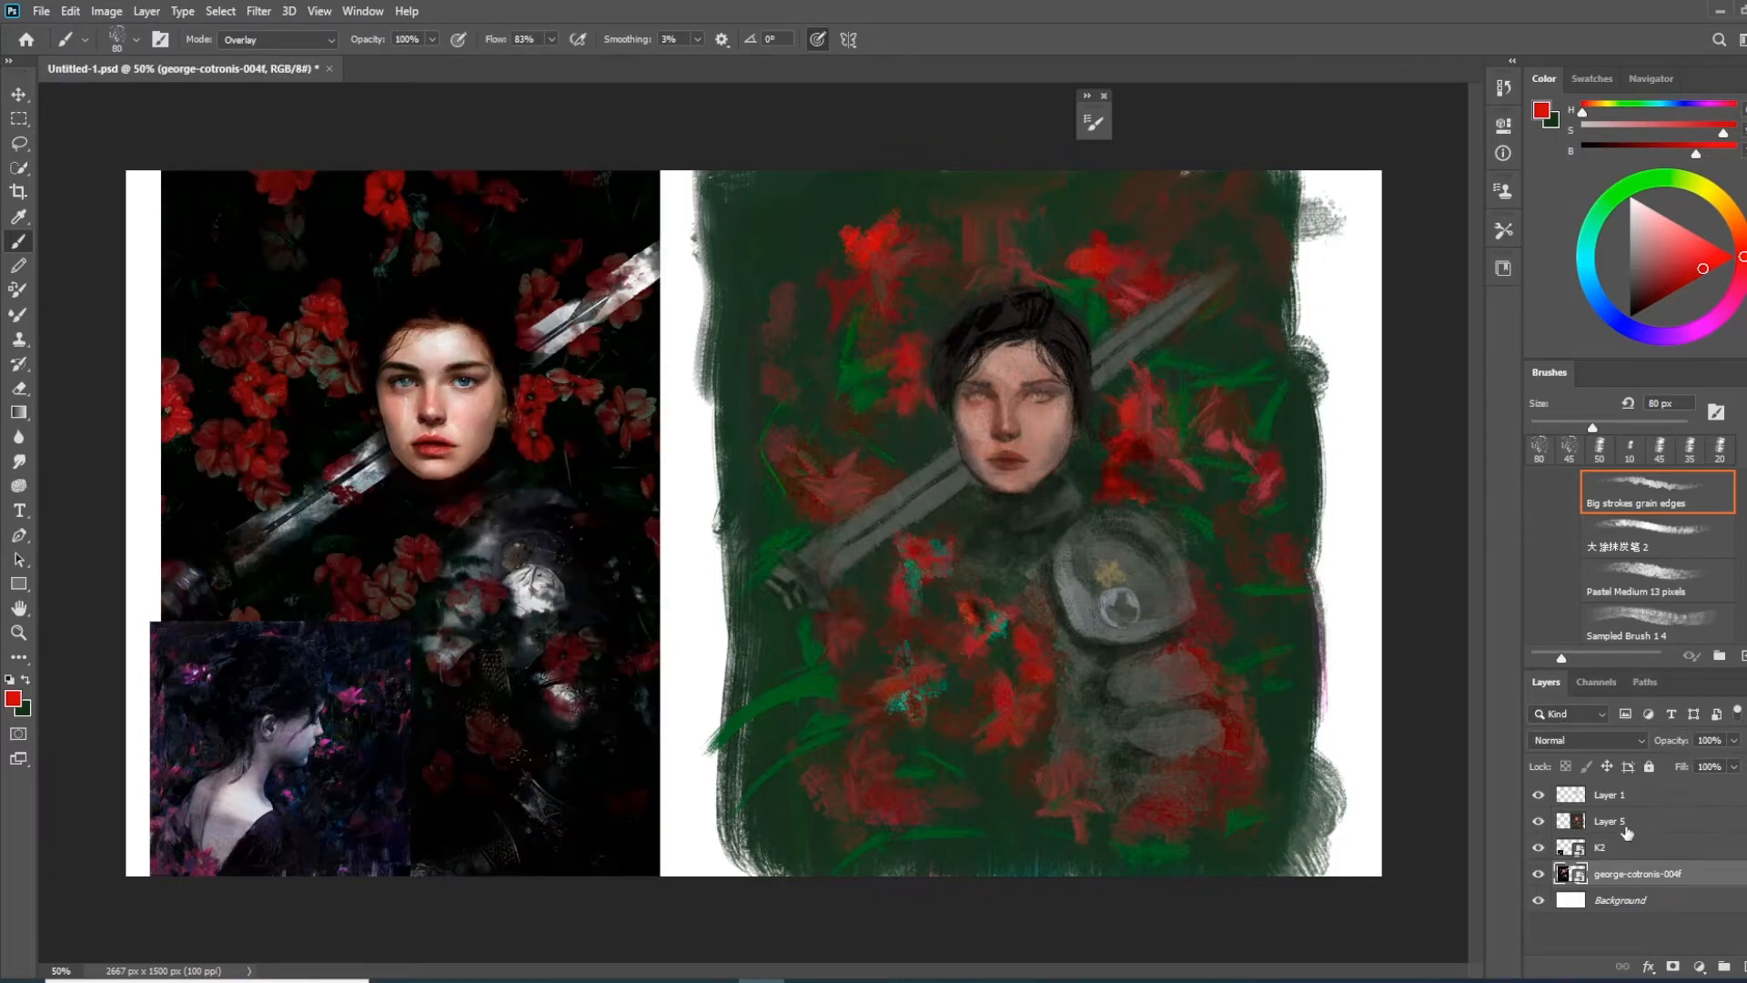
Select Layer 5 and examine its tonal distribution in the Levels adjustment
left_click(1628, 826)
key("ctrl+l")
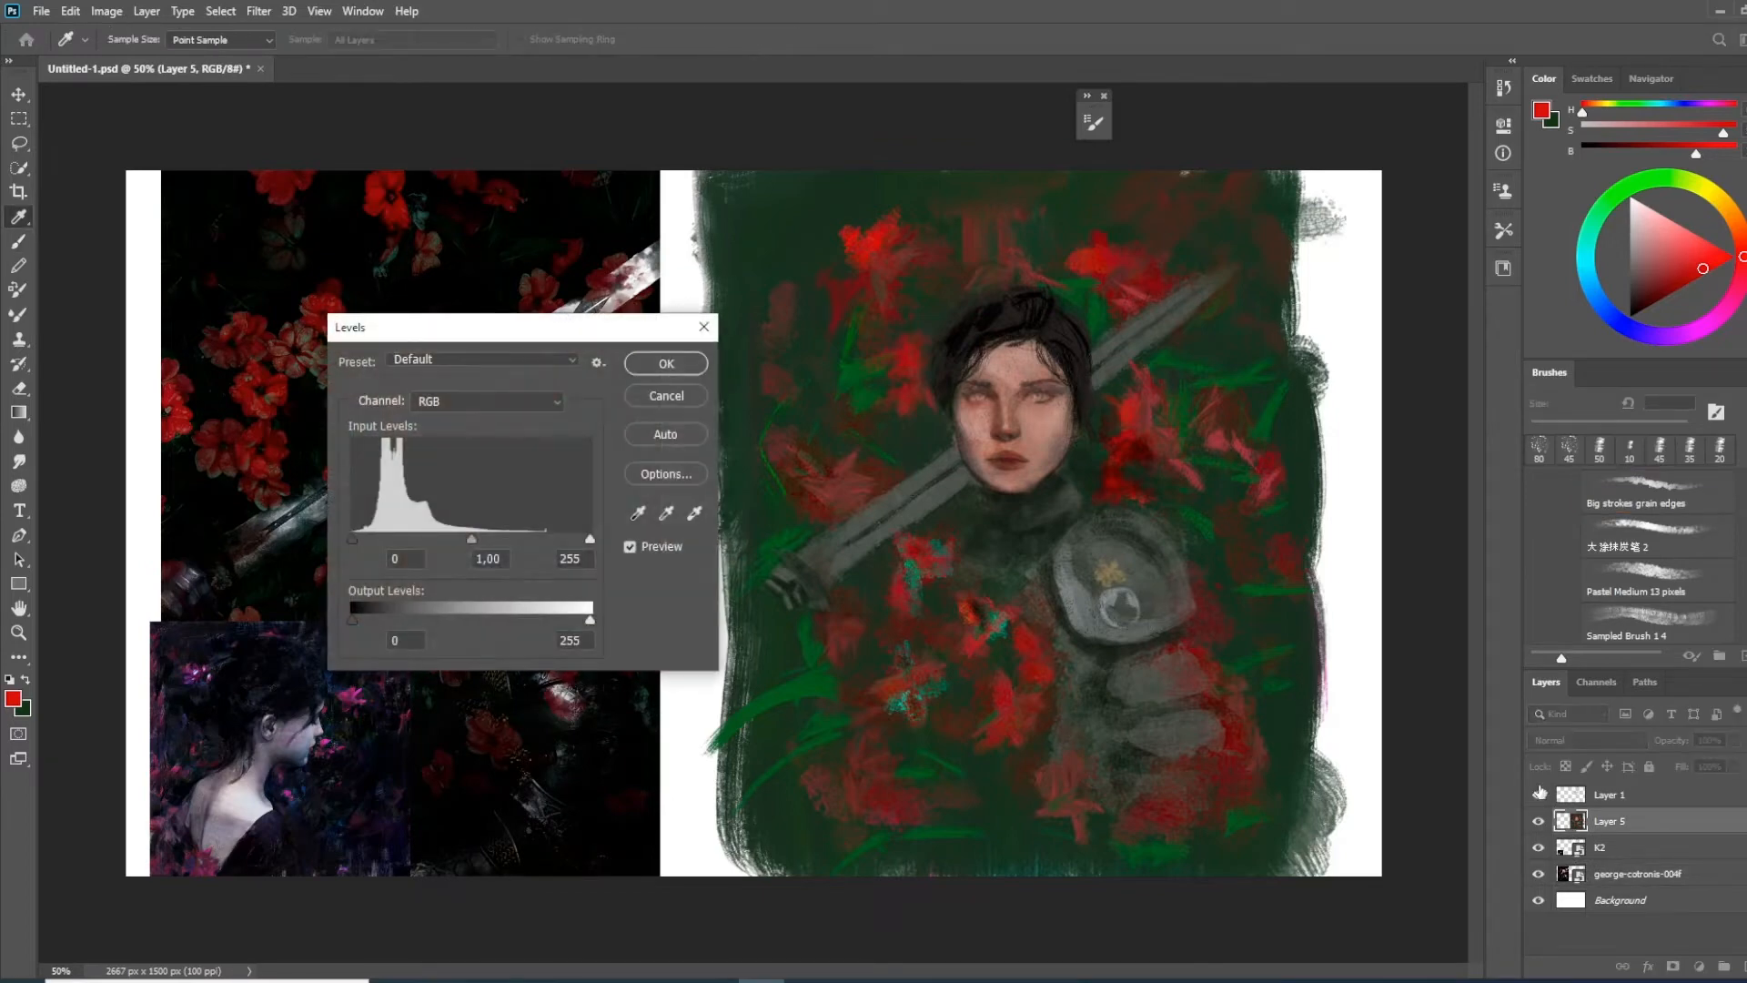
left_click(691, 364)
key("b")
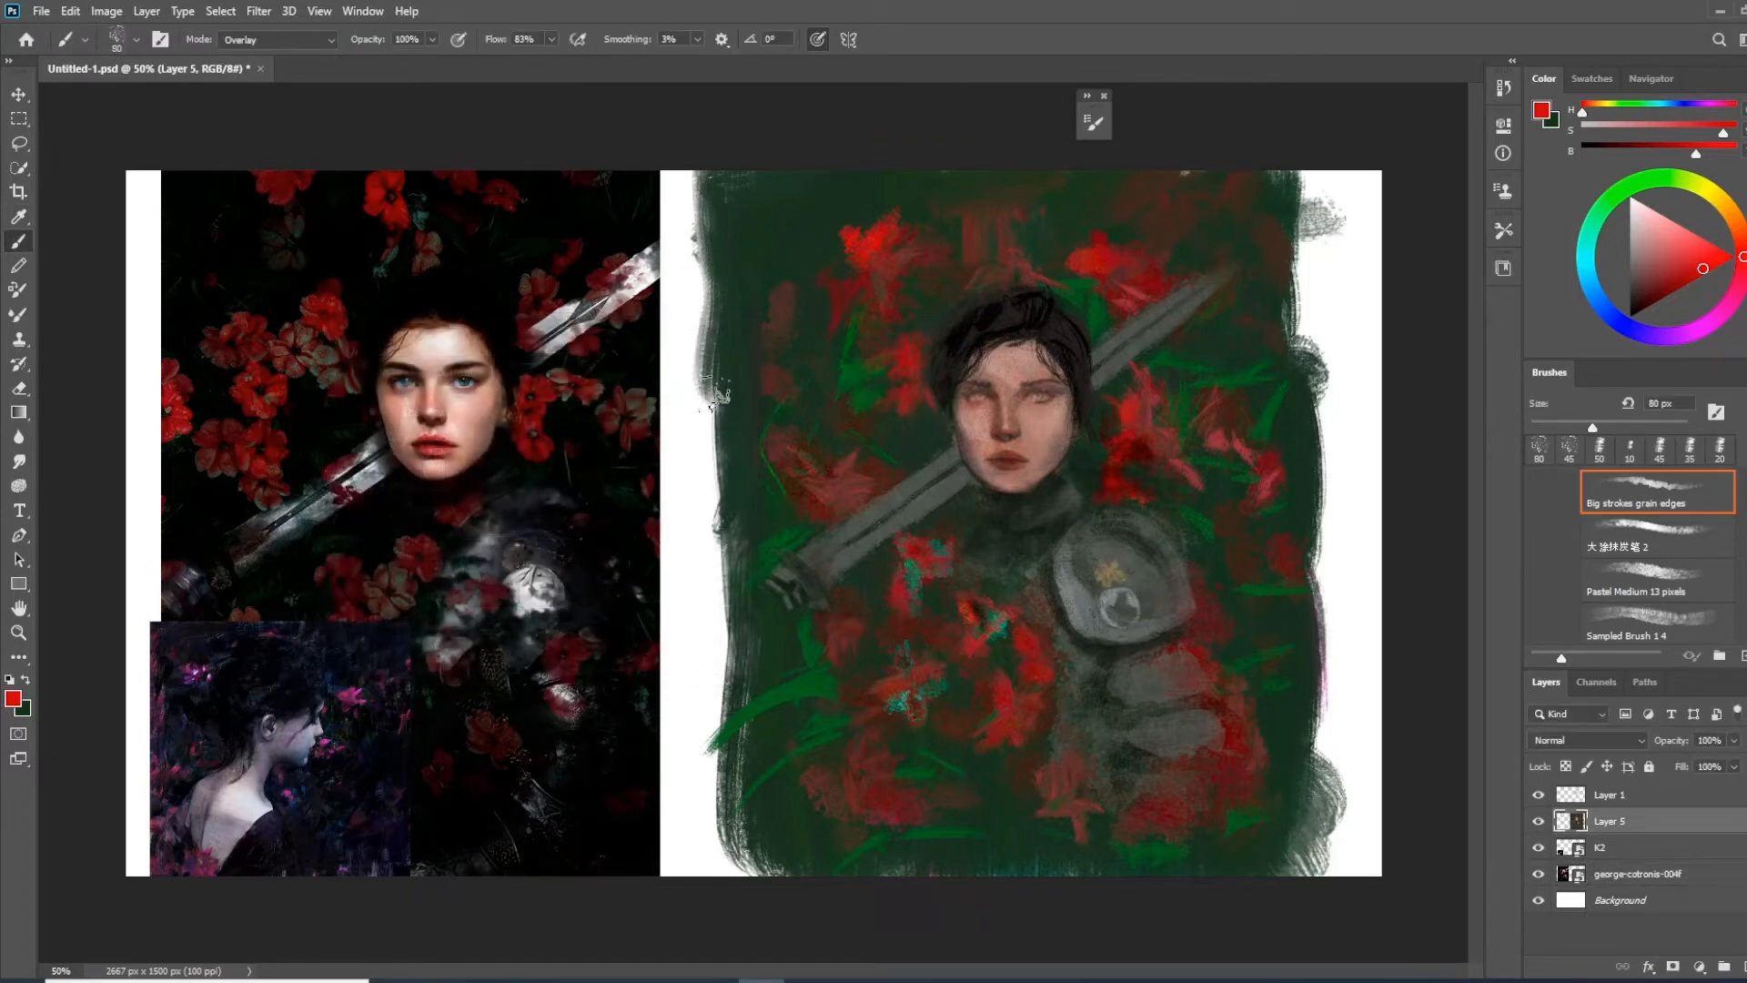
Increase the contrast of Layer 5 with an S-shaped Curves adjustment, lowering input 43 to output 24 and raising the highlights
key("ctrl+m")
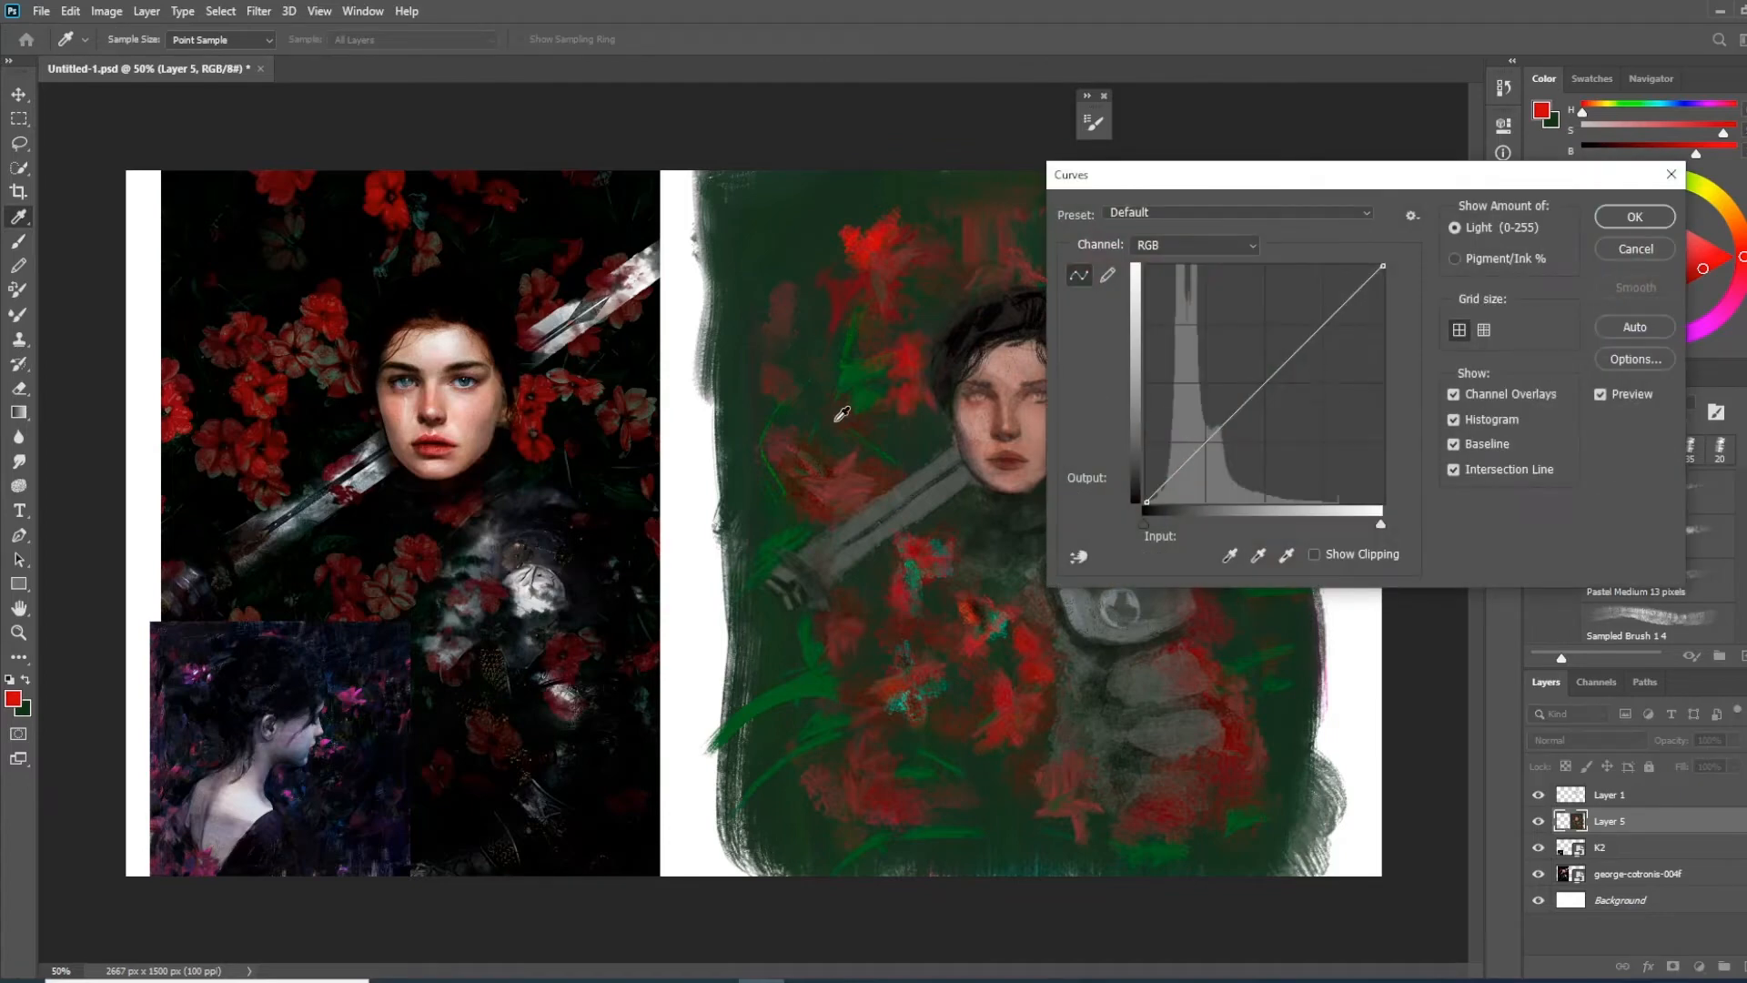
left_click_drag(1184, 465, 1184, 475)
left_click_drag(1321, 339, 1330, 310)
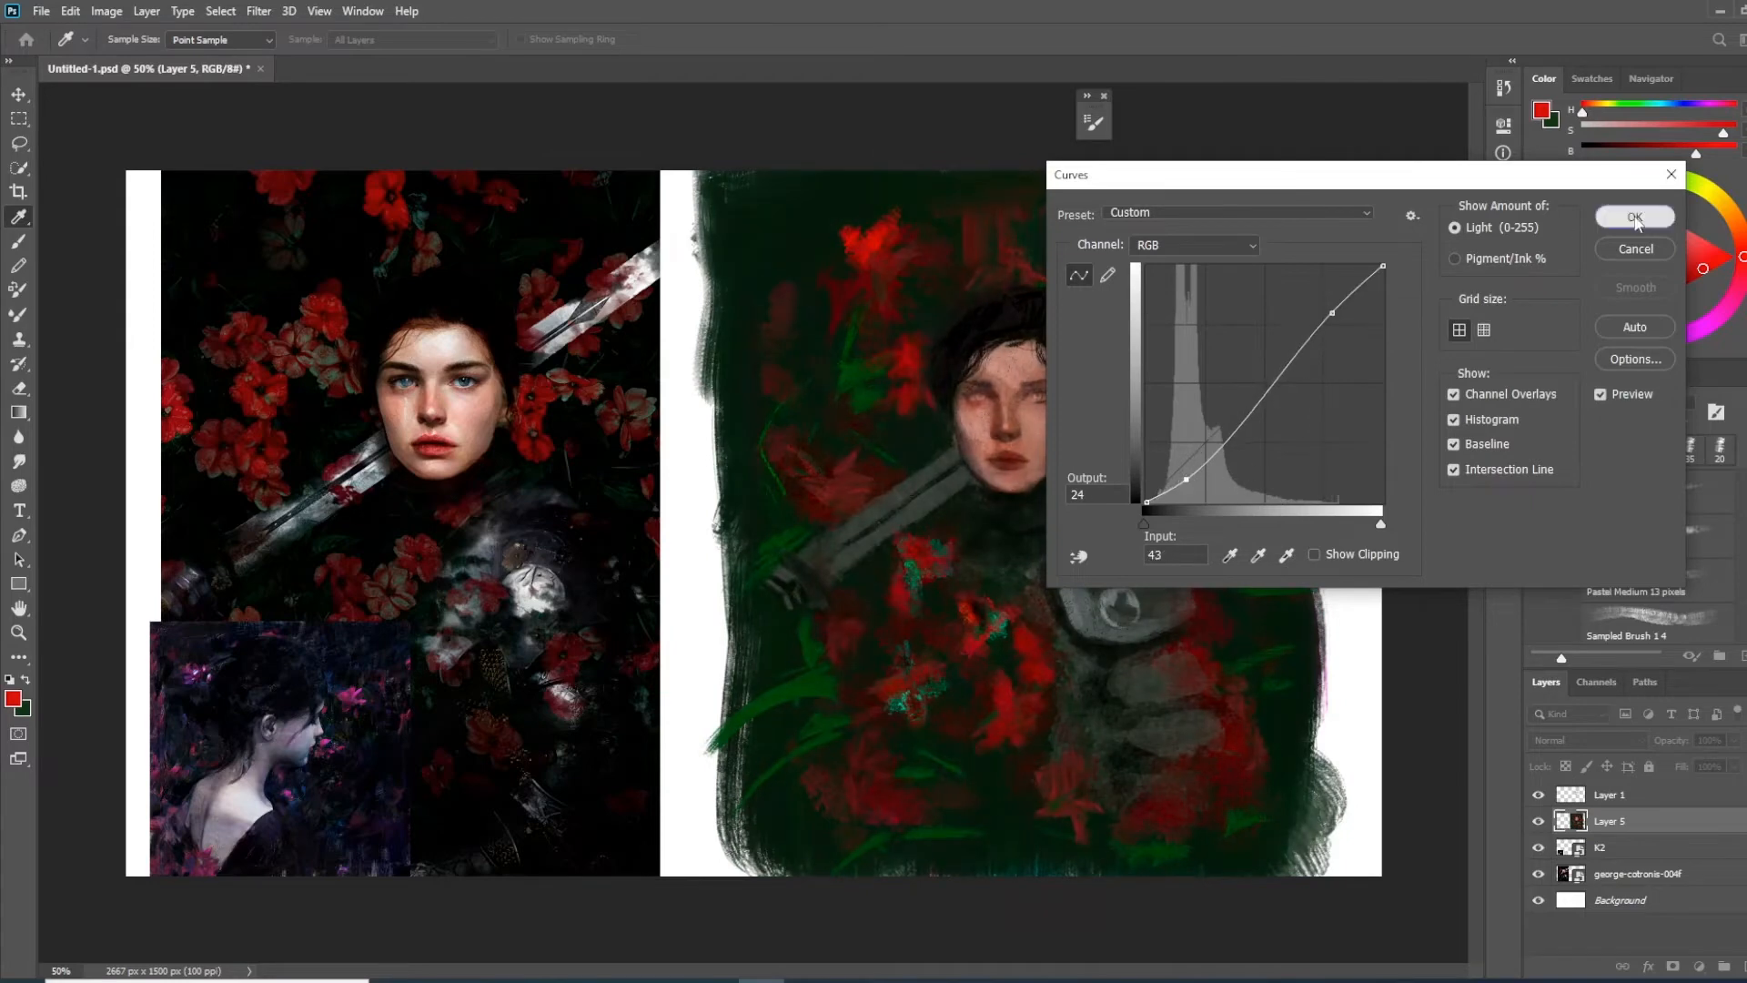
left_click(1636, 217)
Create a new layer above Layer 5 and choose Sampled Brush 10 10 at 30 px
scroll(1018, 428, "up", 1)
left_click_drag(761, 616, 795, 507)
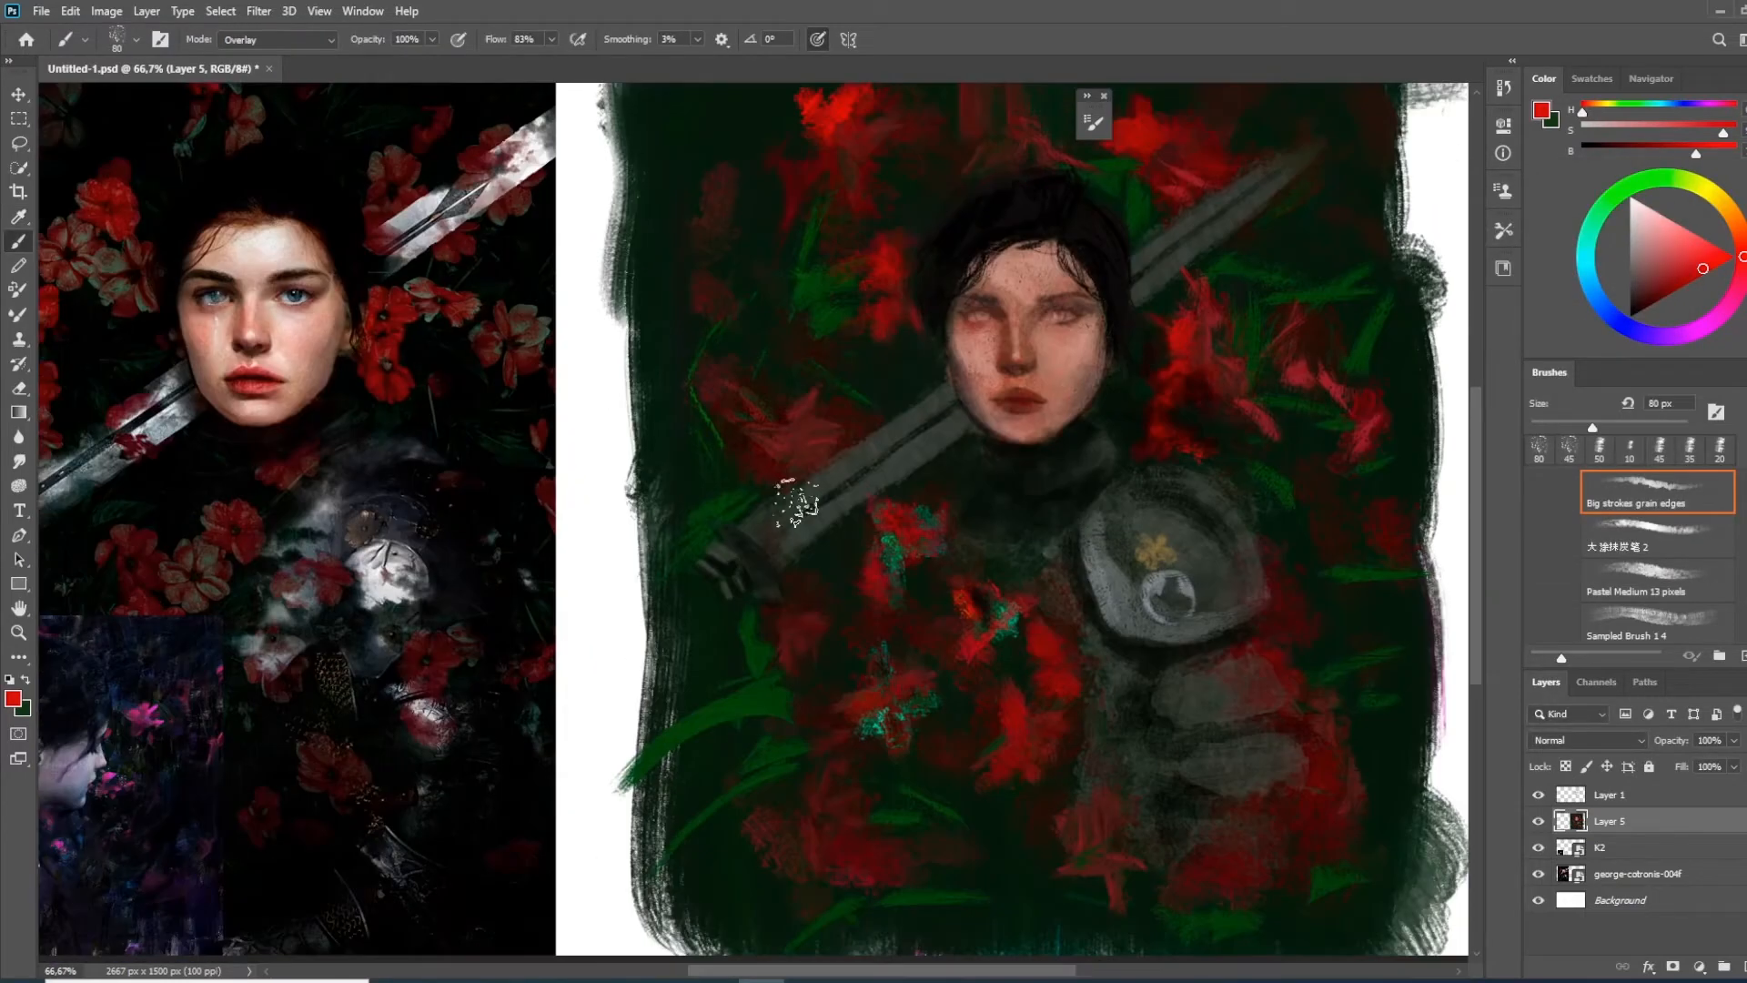
left_click(1724, 967)
right_click(784, 482)
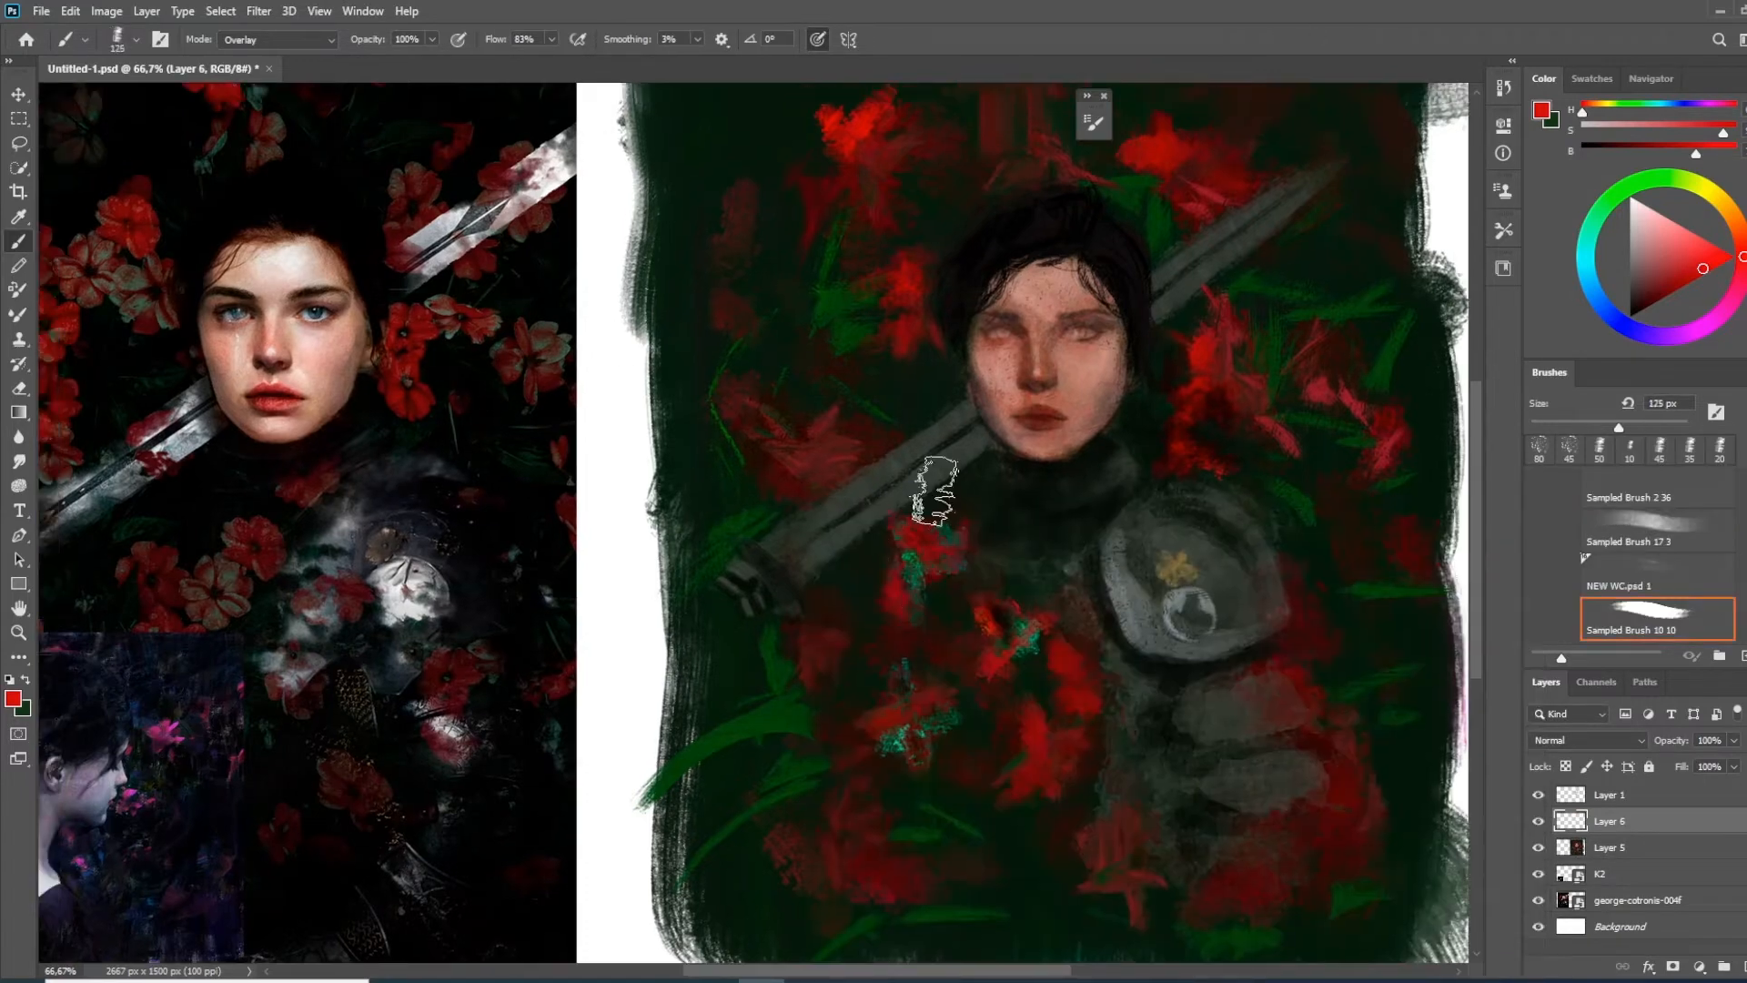
left_click(965, 433, "alt")
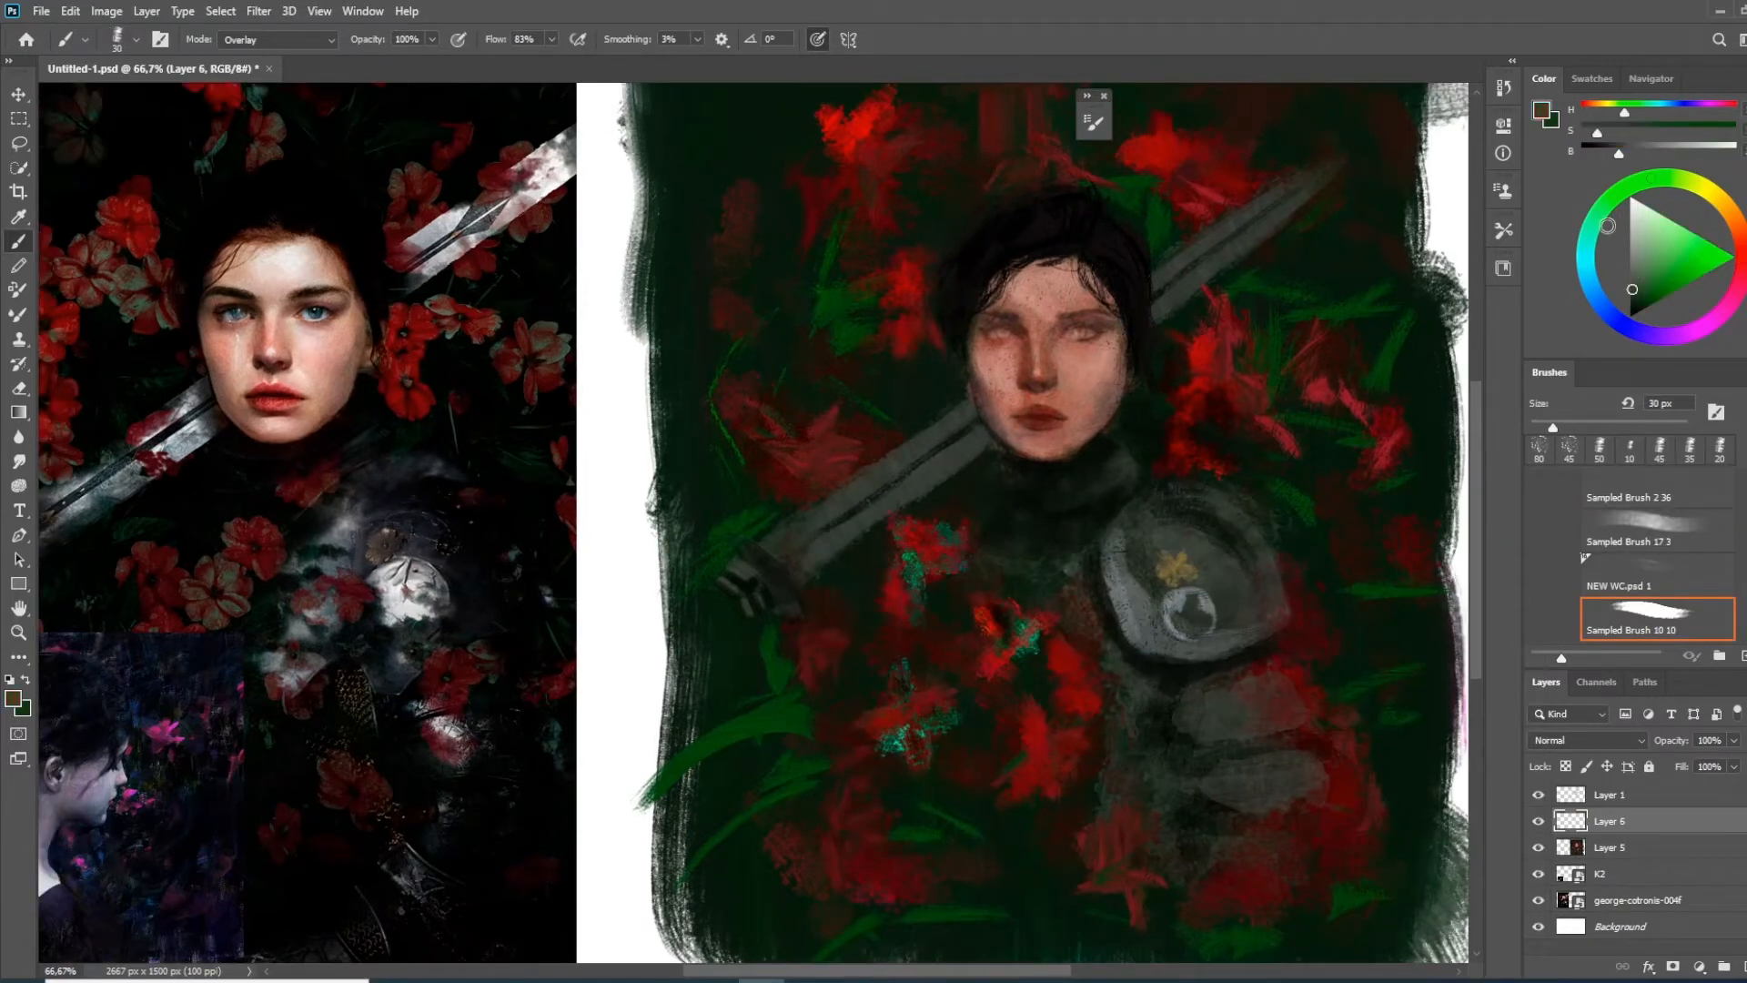
Pick a neutral grey and paint textured highlights along the lower part of the sword blade
left_click(1627, 216)
left_click_drag(960, 448, 914, 479)
left_click_drag(967, 455, 825, 546)
left_click(873, 515, "alt")
left_click_drag(915, 481, 814, 556)
key("ctrl+plus")
key("ctrl+minus")
key("ctrl+minus")
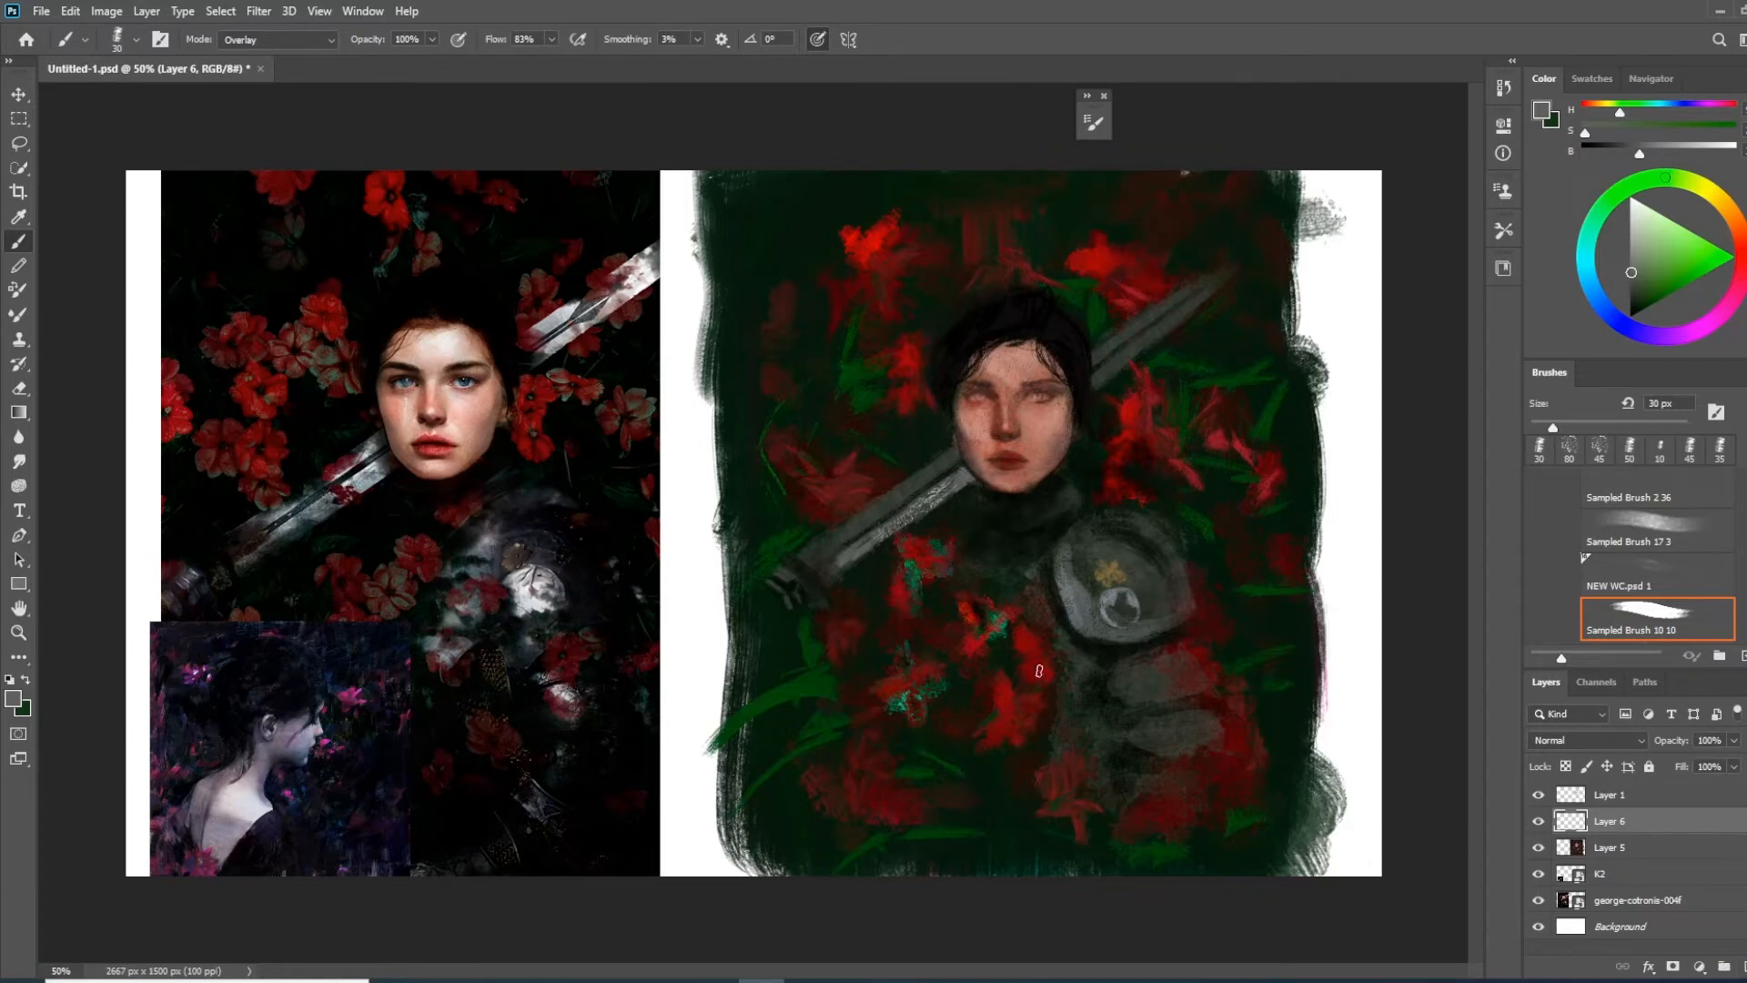
Create a new layer above Layer 6 and choose the 246 px soft round brush preset
key("ctrl+shift+alt+n")
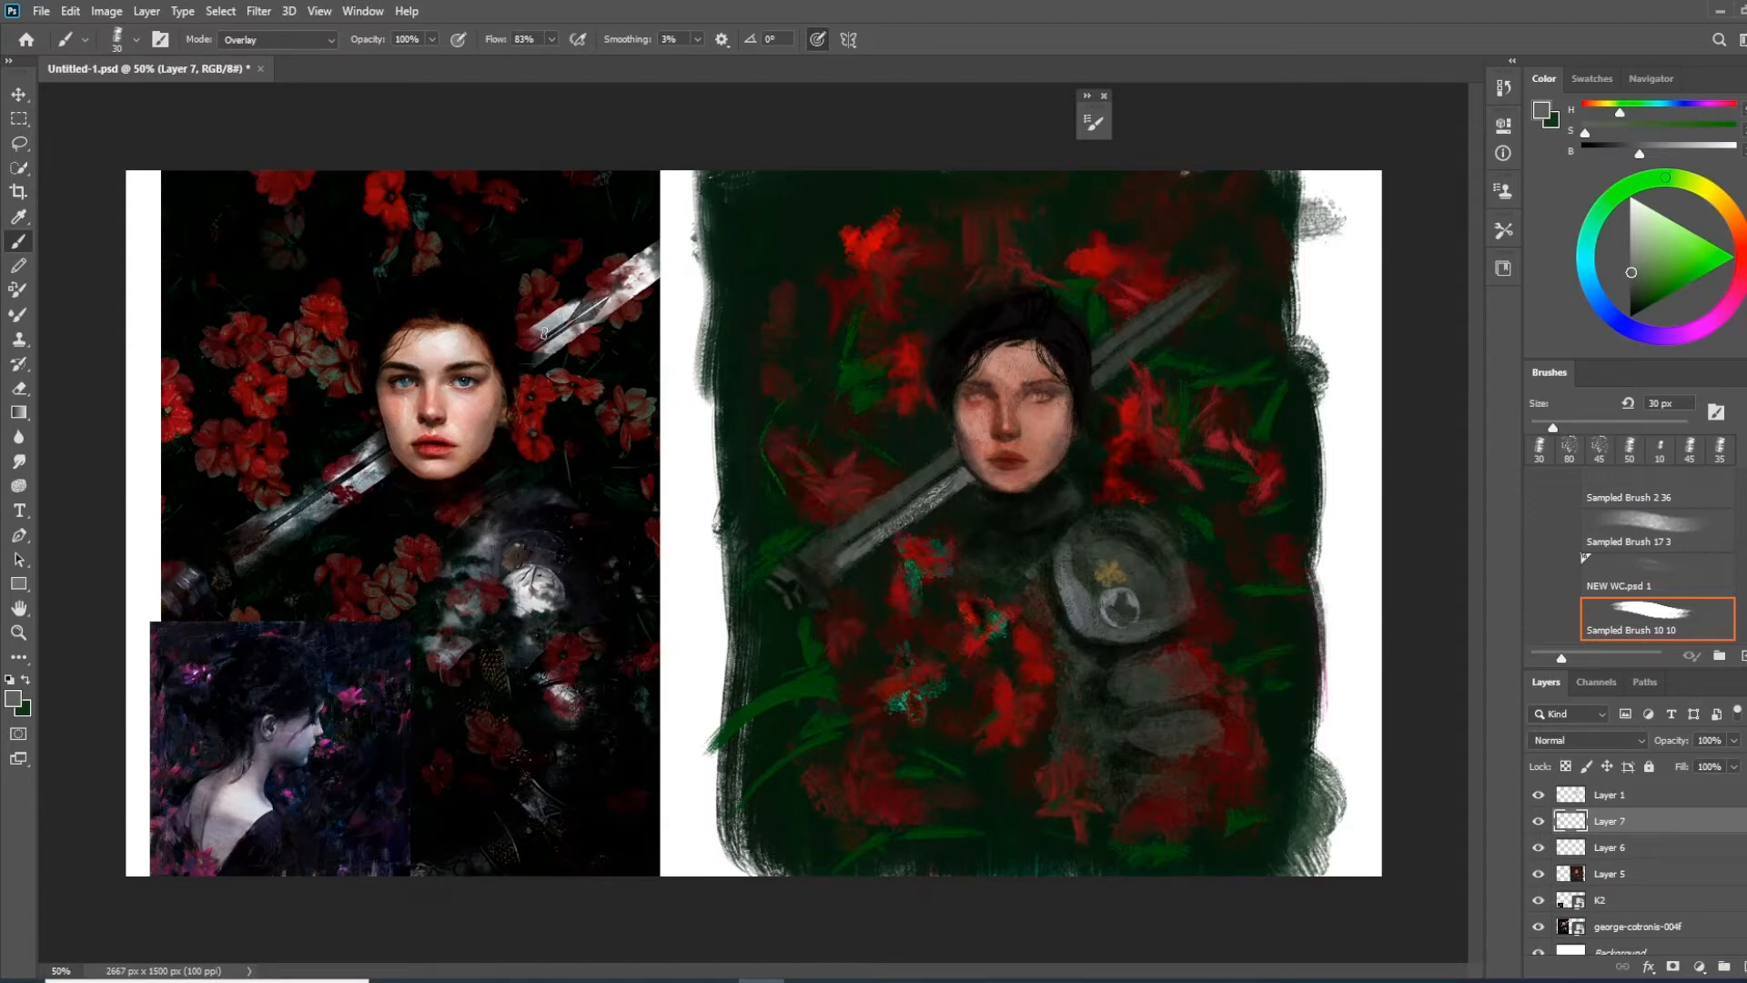
right_click(806, 596)
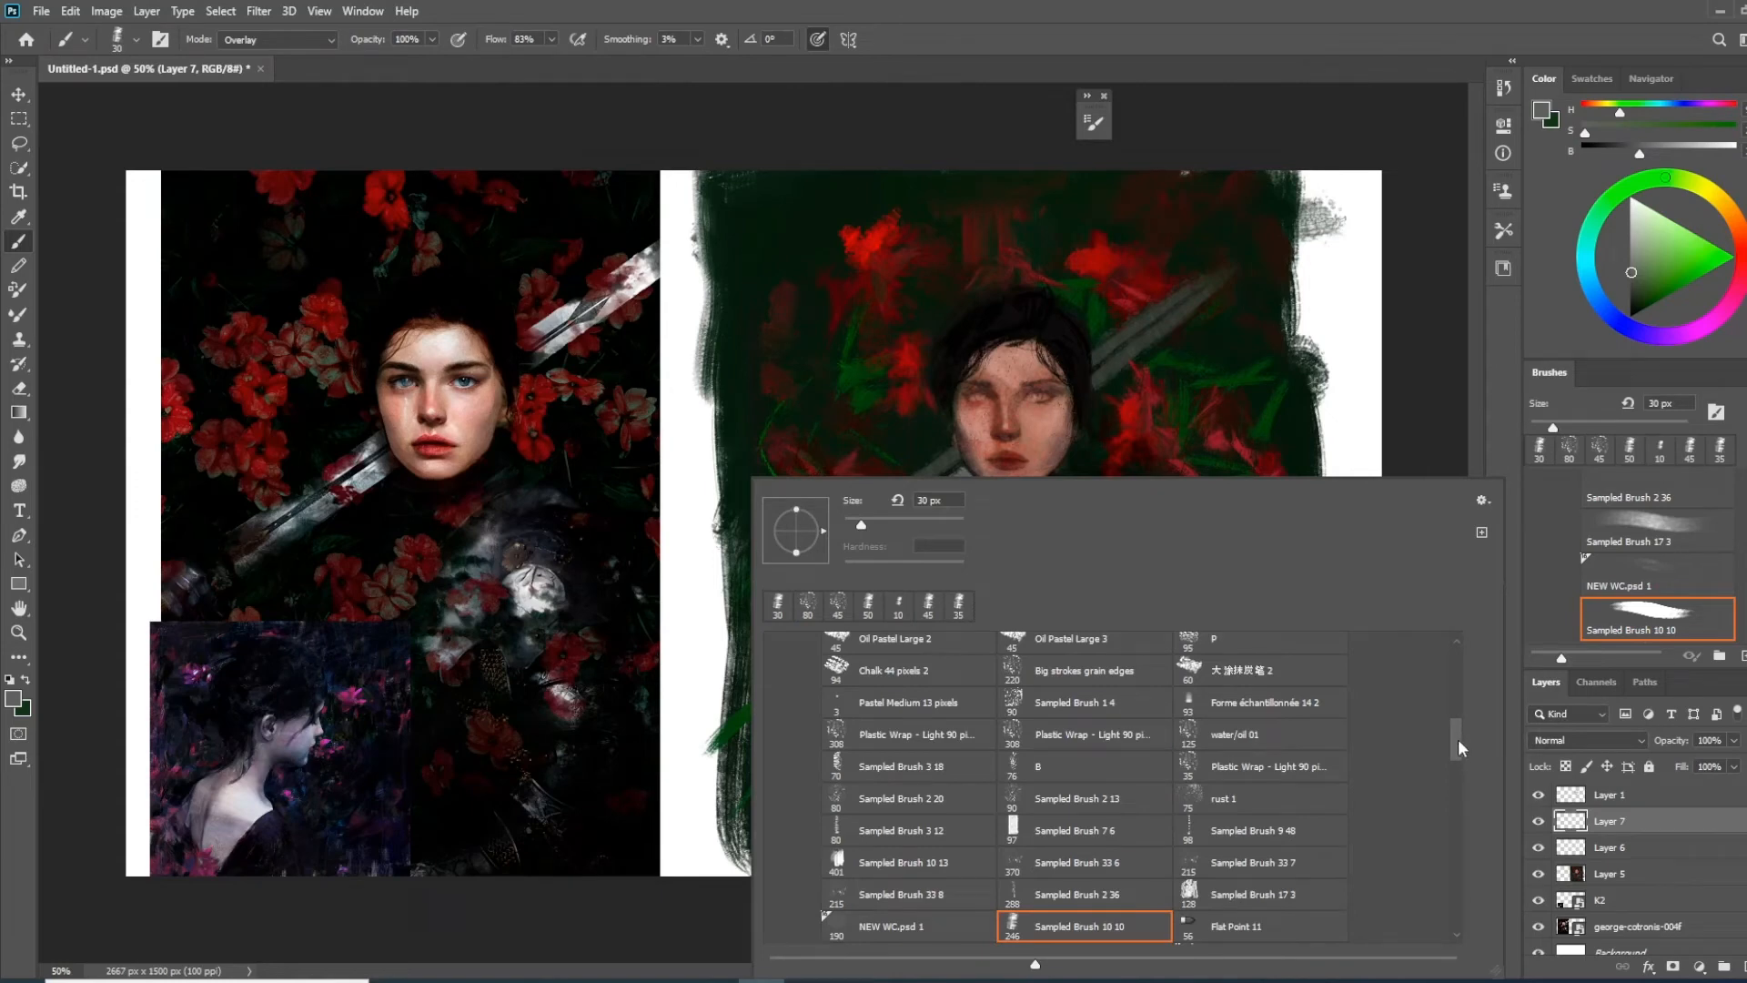
scroll(1454, 739, "up", 1)
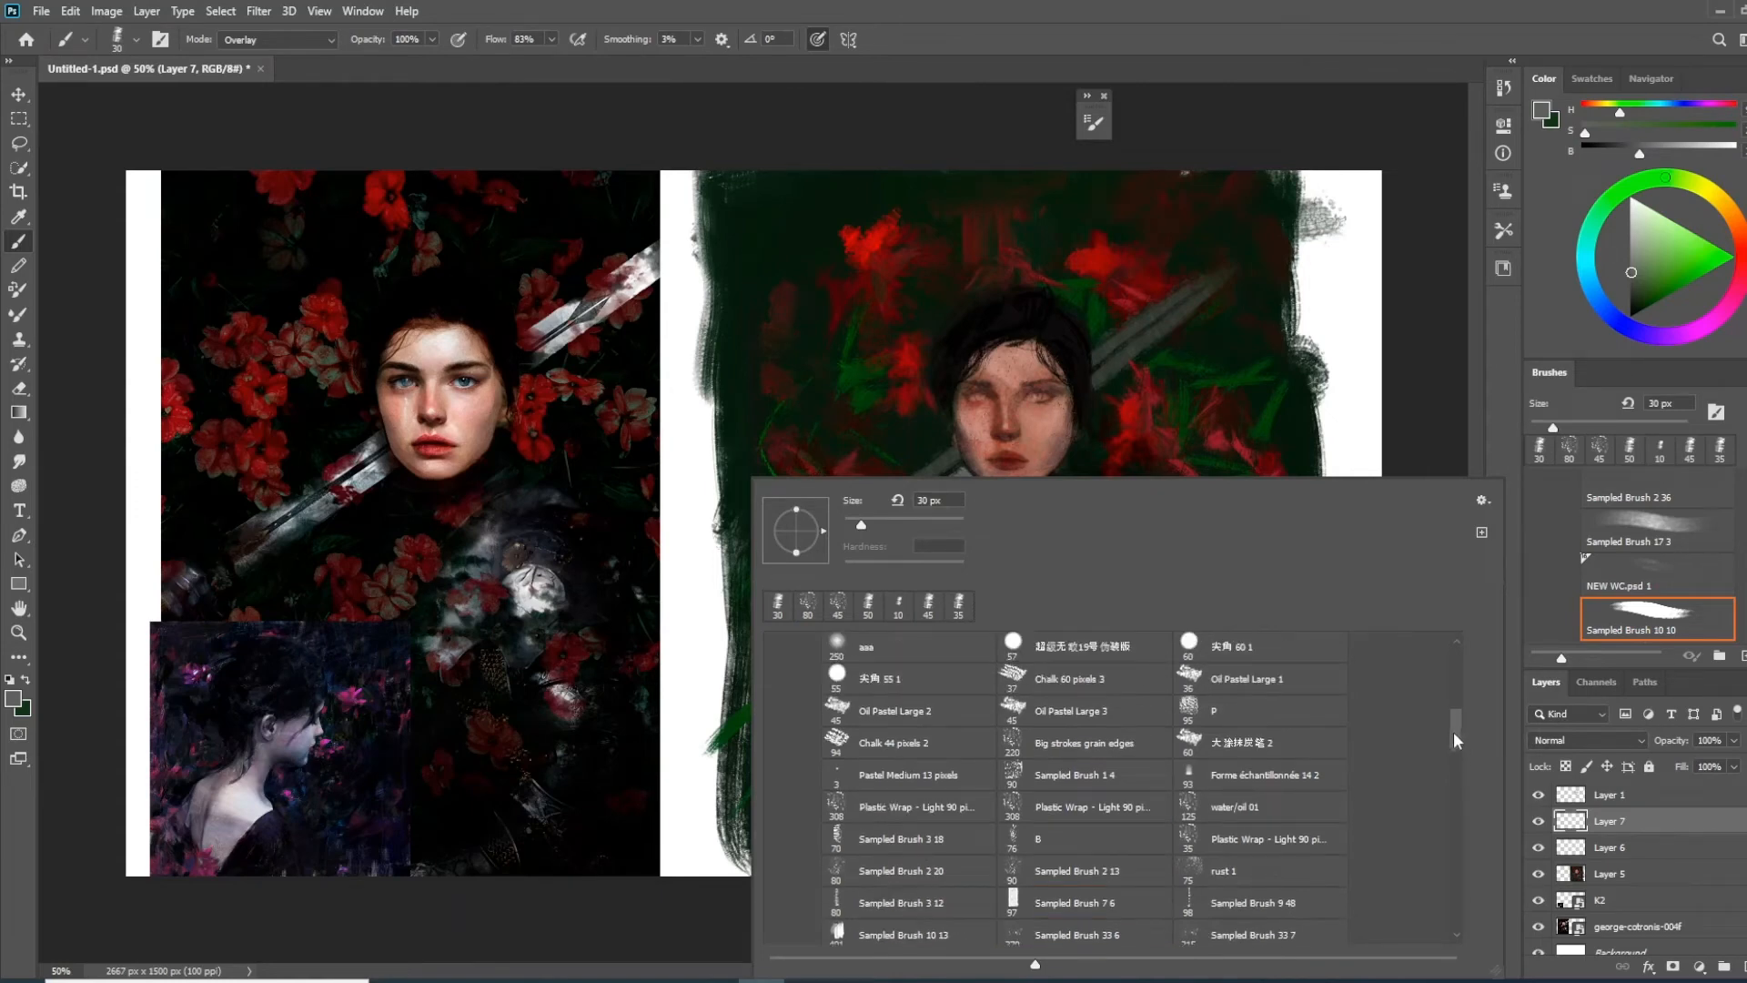
scroll(1454, 729, "up", 1)
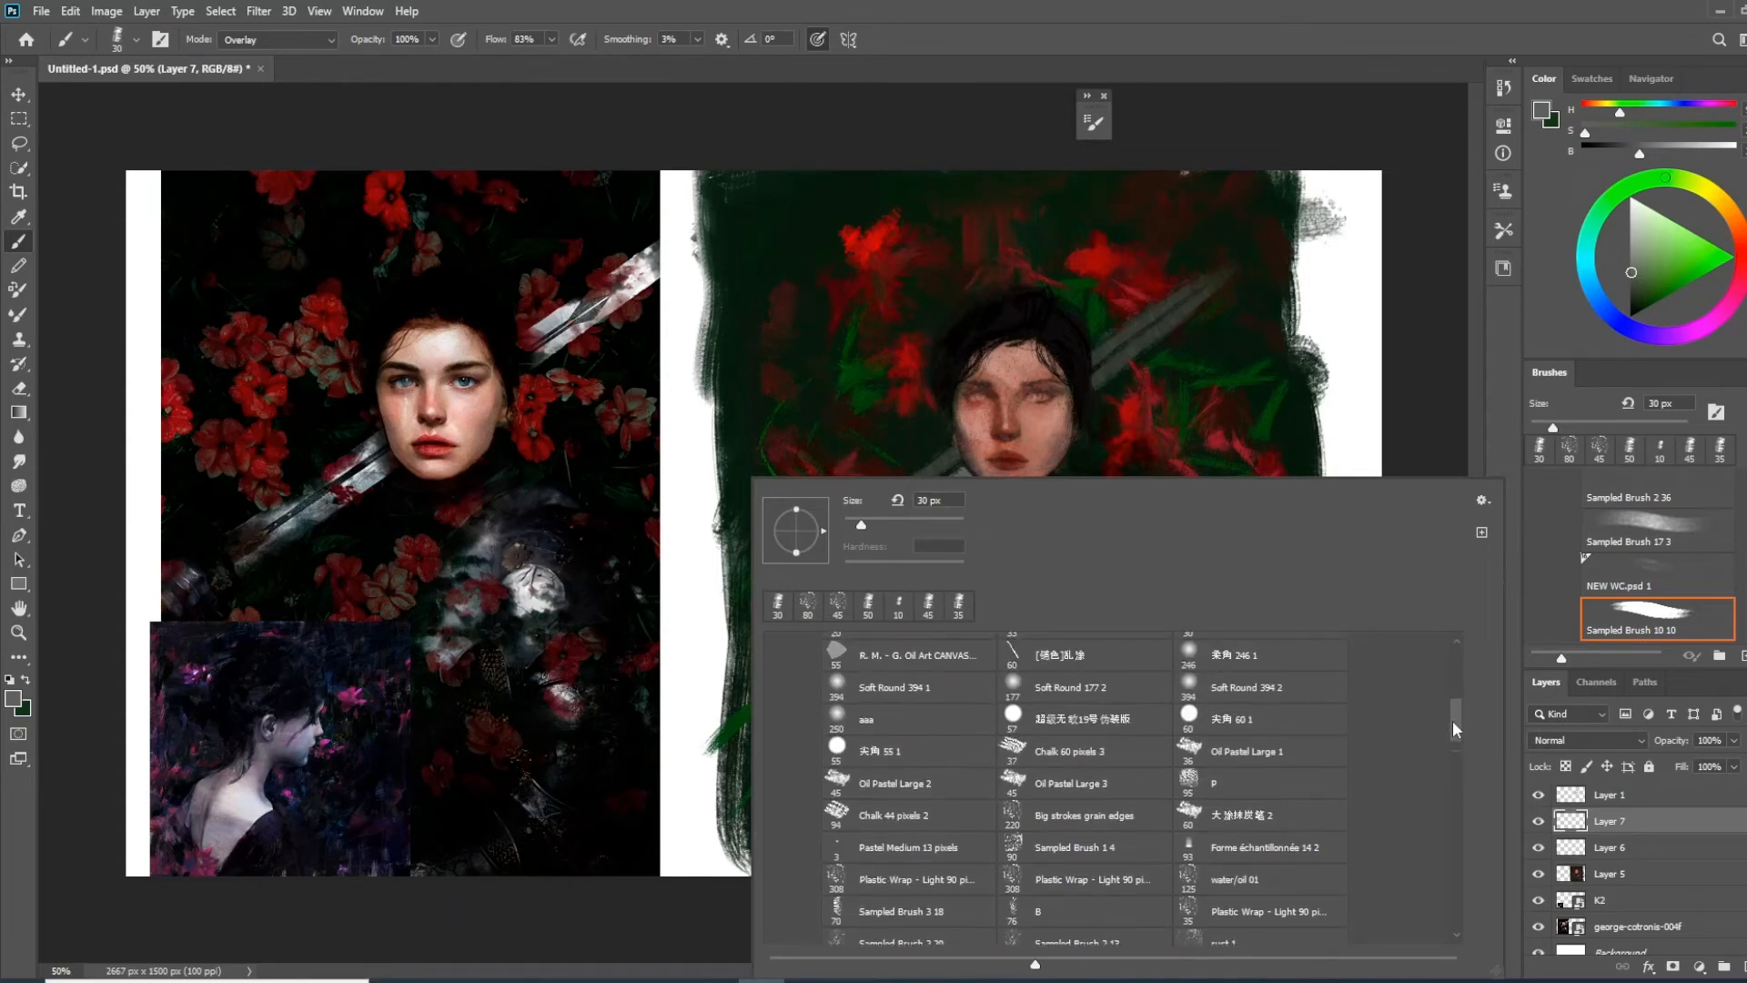
left_click(1220, 655)
left_click(1340, 57)
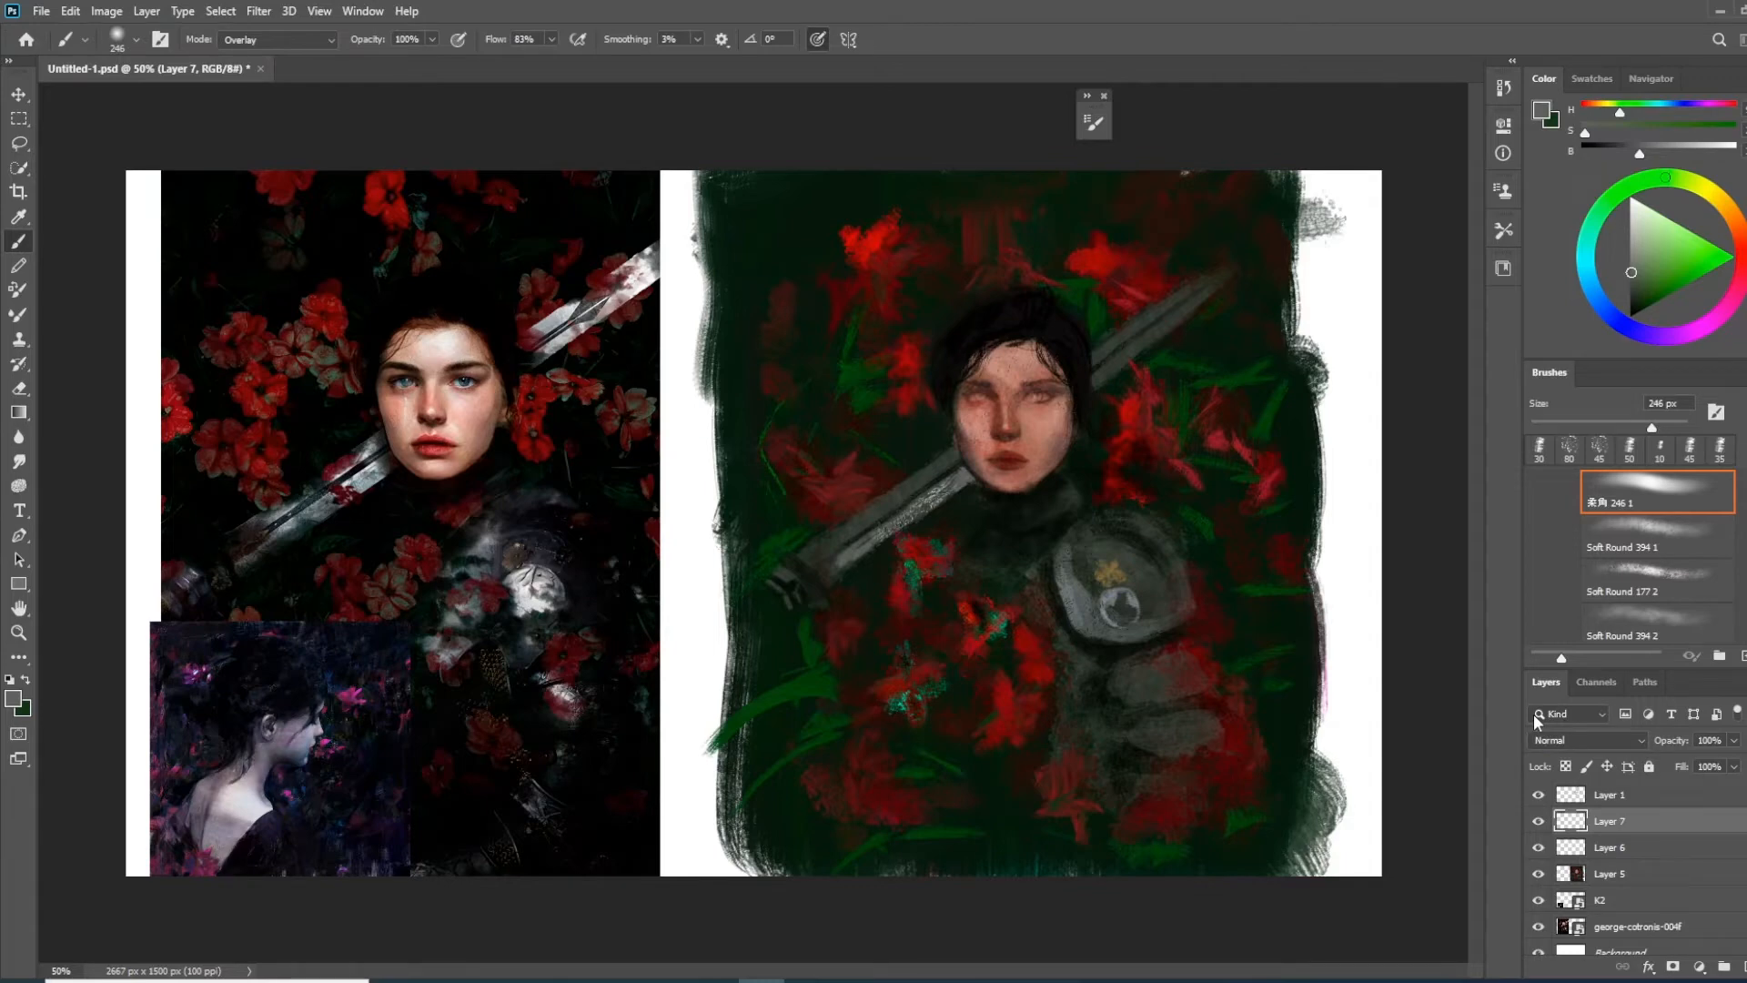
Set the brush mode to Normal and change Layer 7 to the Overlay blend mode at 78% opacity
left_click(310, 49)
left_click(314, 42)
left_click(1617, 748)
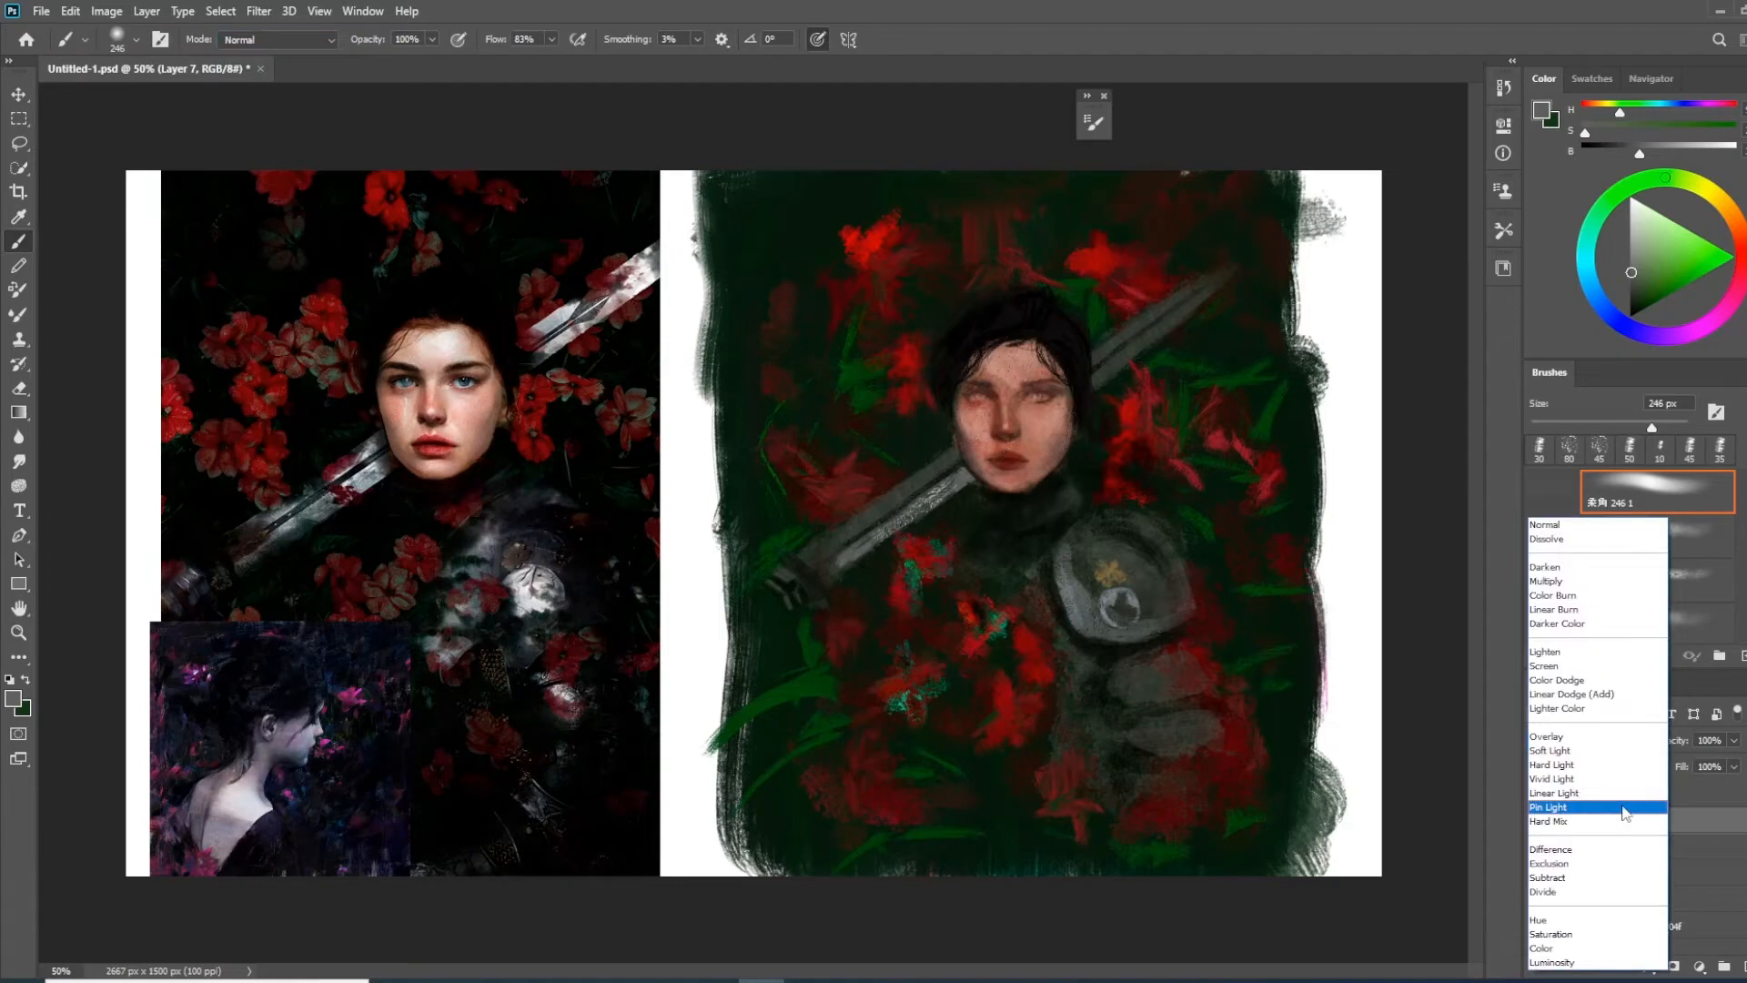
left_click(246, 41)
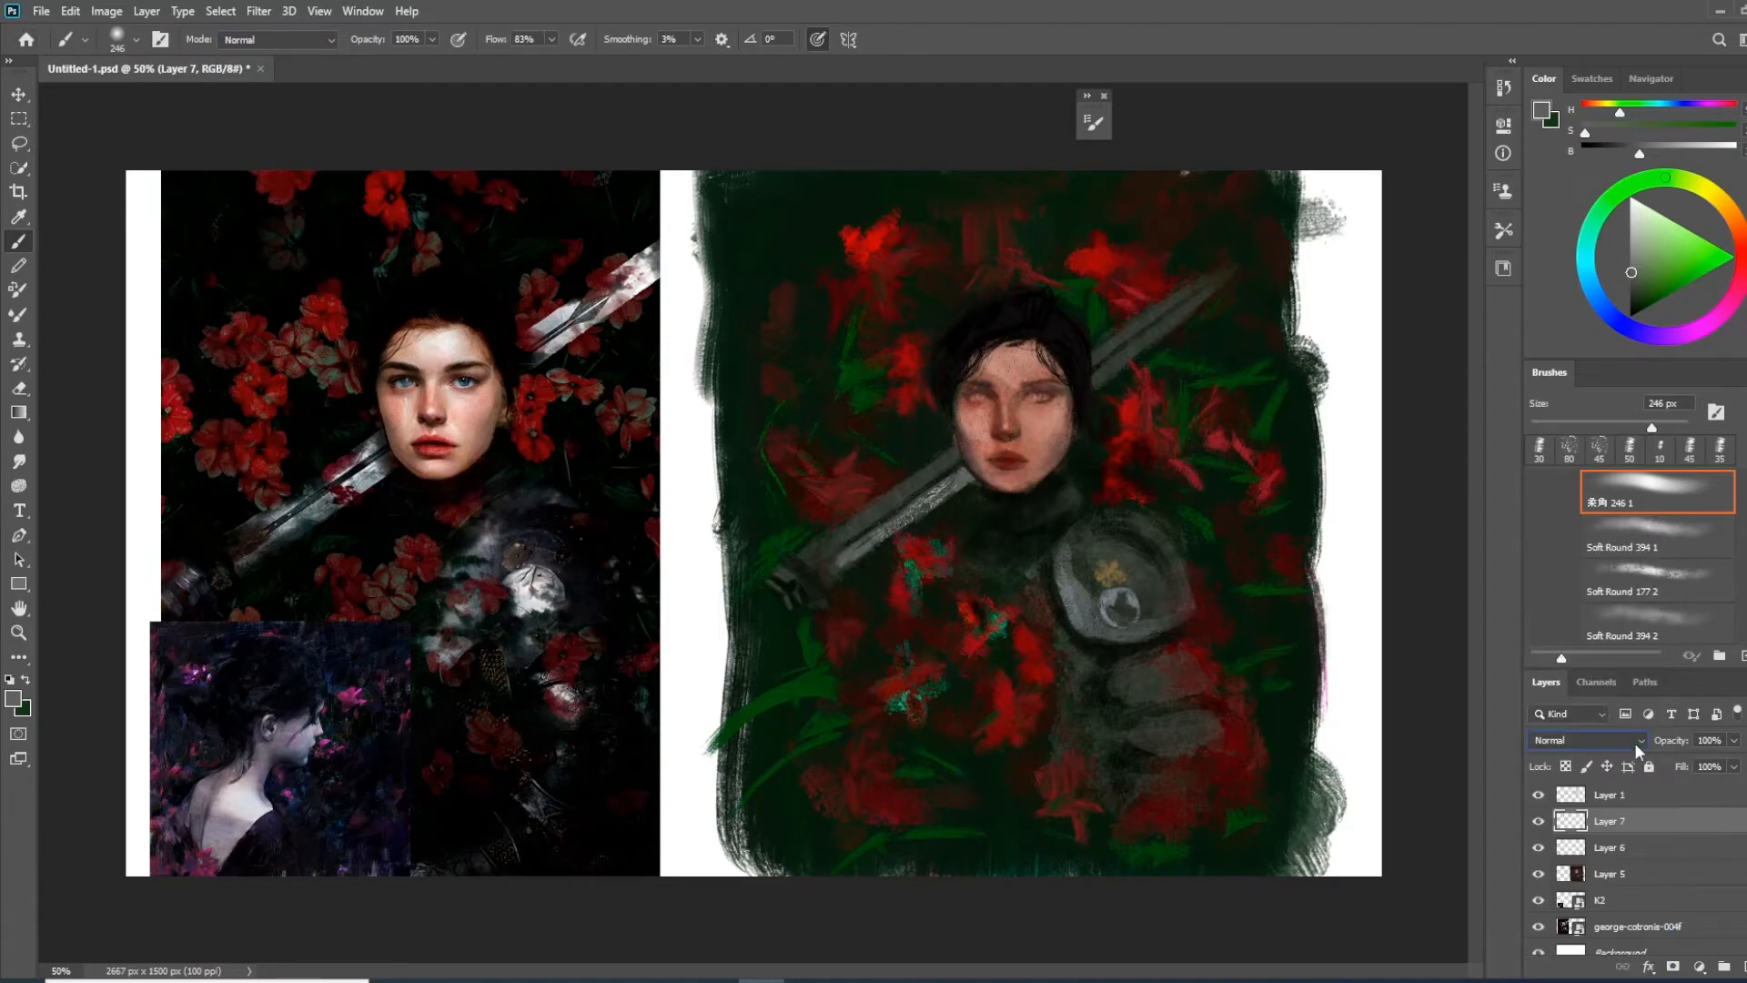
left_click(1634, 743)
left_click(1598, 737)
left_click(1539, 795)
left_click(1538, 796)
left_click(1587, 275)
left_click_drag(1656, 272, 1676, 283)
mouse_move(1069, 467)
left_mouse_down()
mouse_move(1084, 468)
mouse_move(1069, 446)
left_mouse_up()
key("bracketleft")
key("bracketleft")
key("bracketleft")
key("bracketleft")
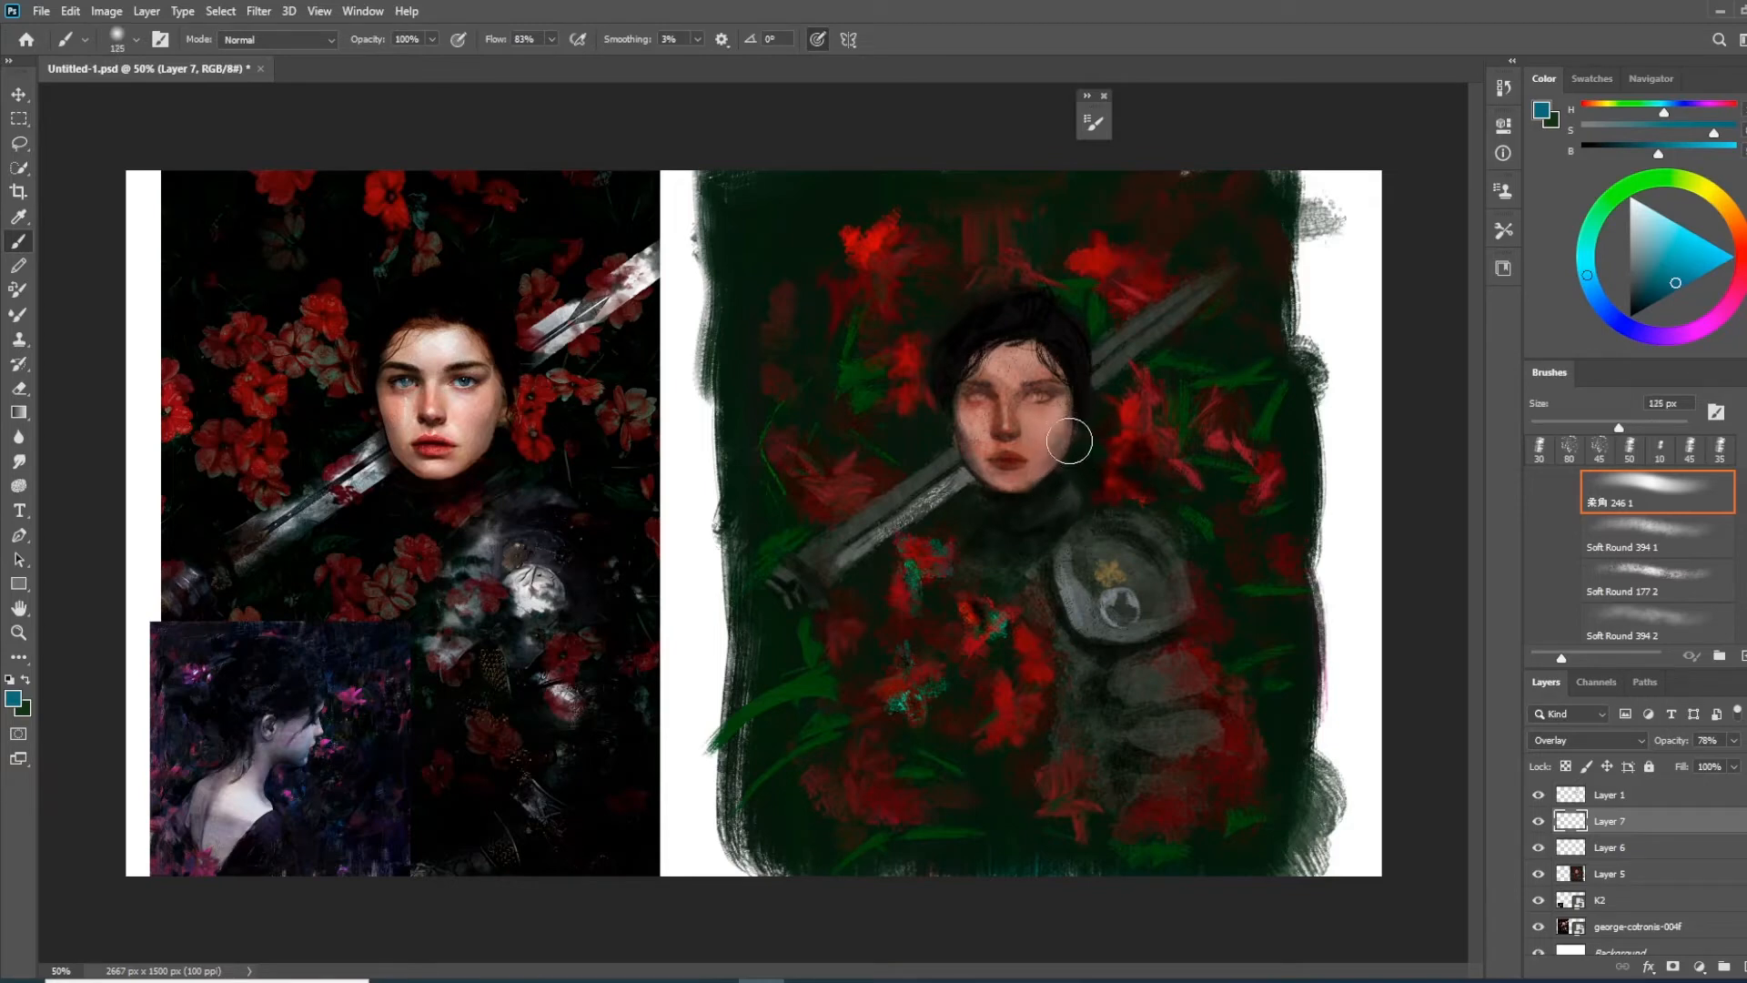
Choose a muted dark blue and try tinting the shadowed cheek and jaw with it, undoing the stroke
left_click(396, 433, "alt")
left_click(393, 435, "alt")
left_click(492, 432, "alt")
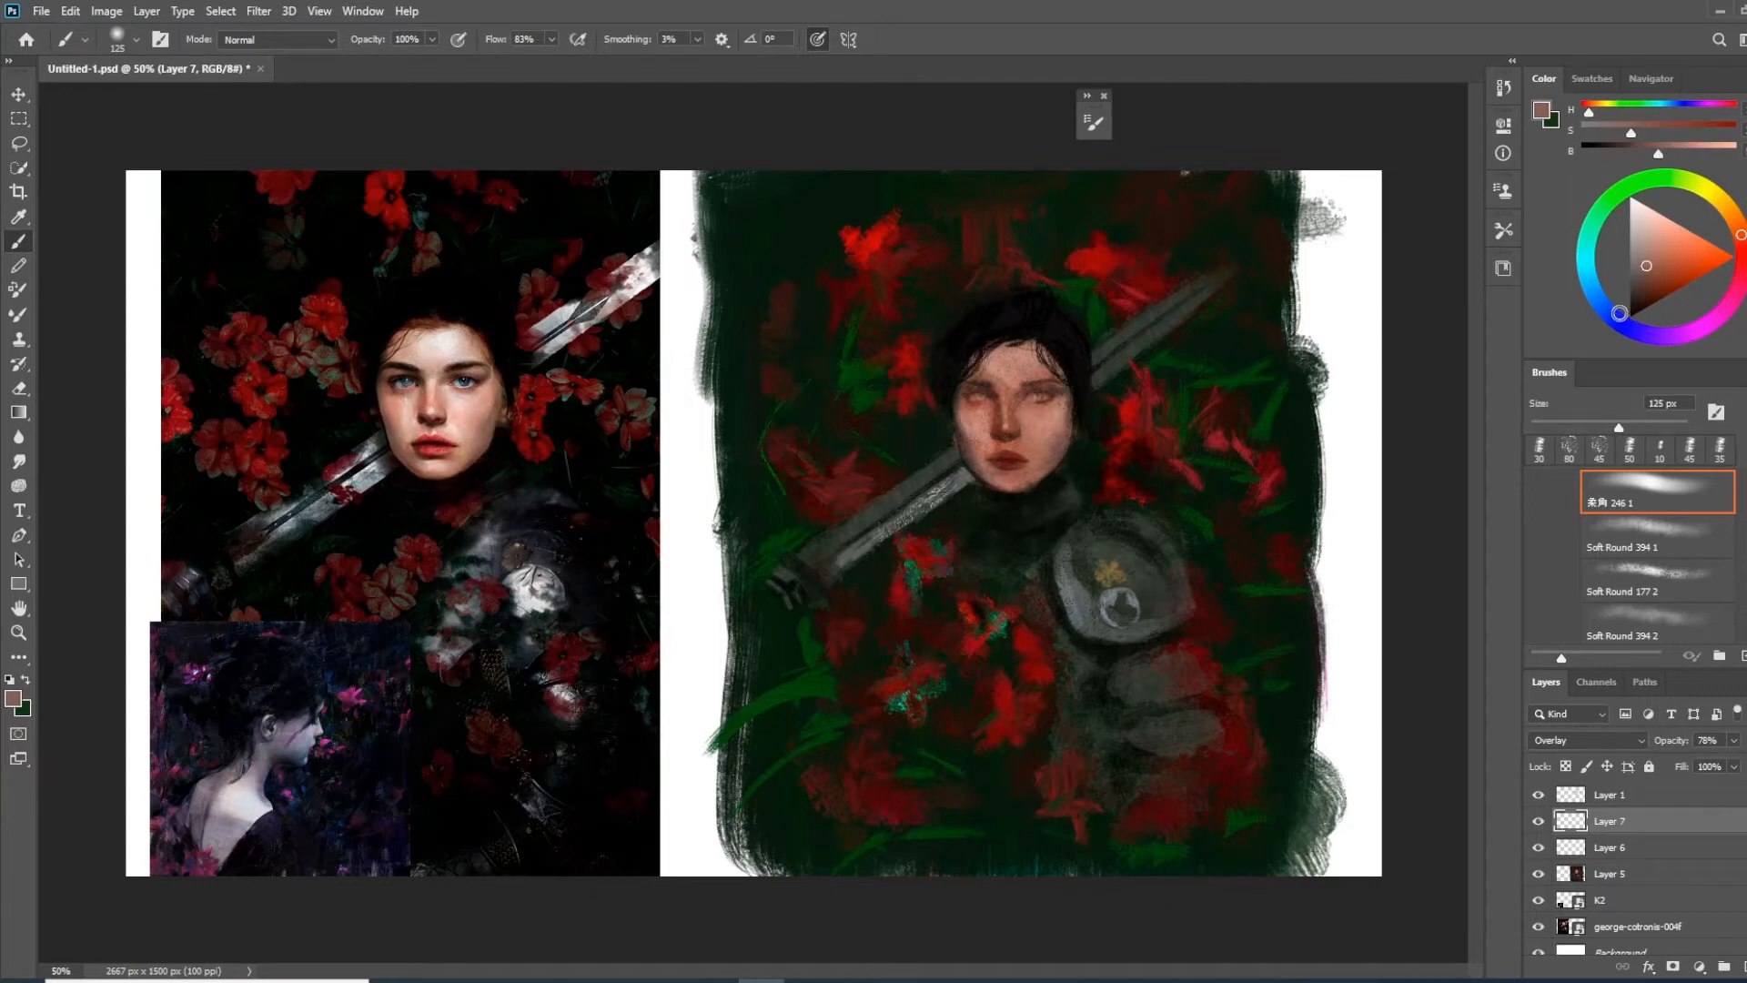
left_click(1615, 317)
left_click_drag(1642, 292, 1646, 283)
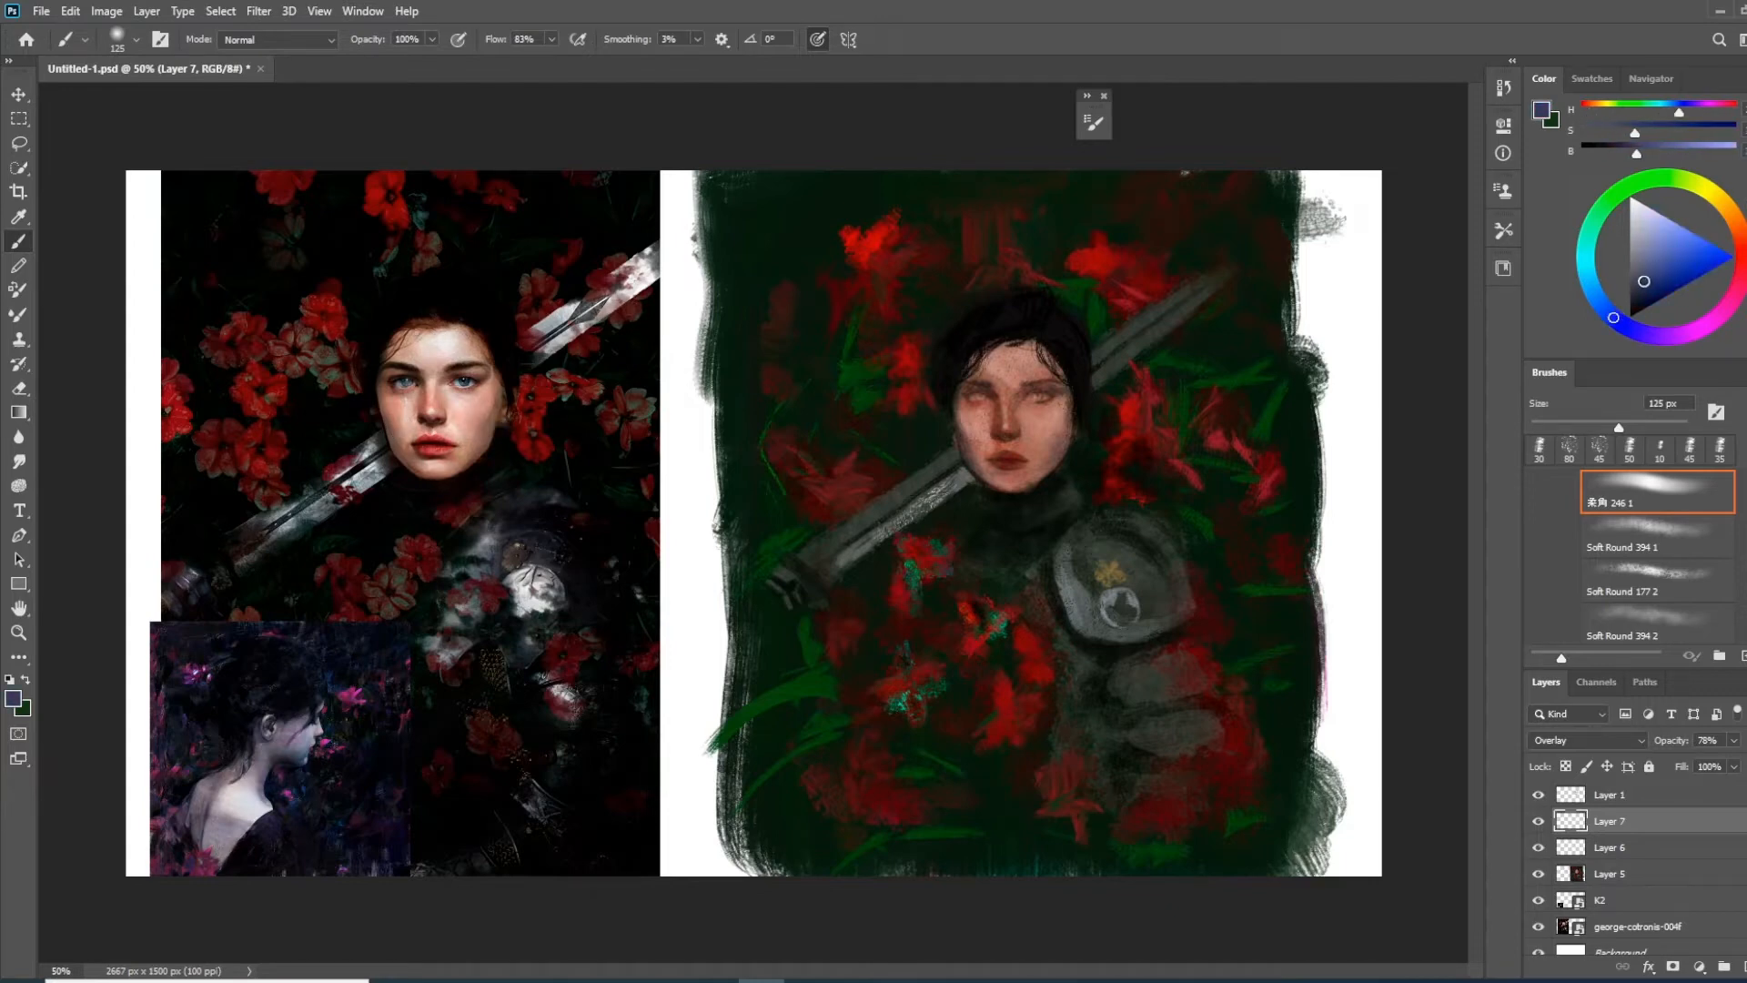
left_click_drag(1077, 415, 1065, 456)
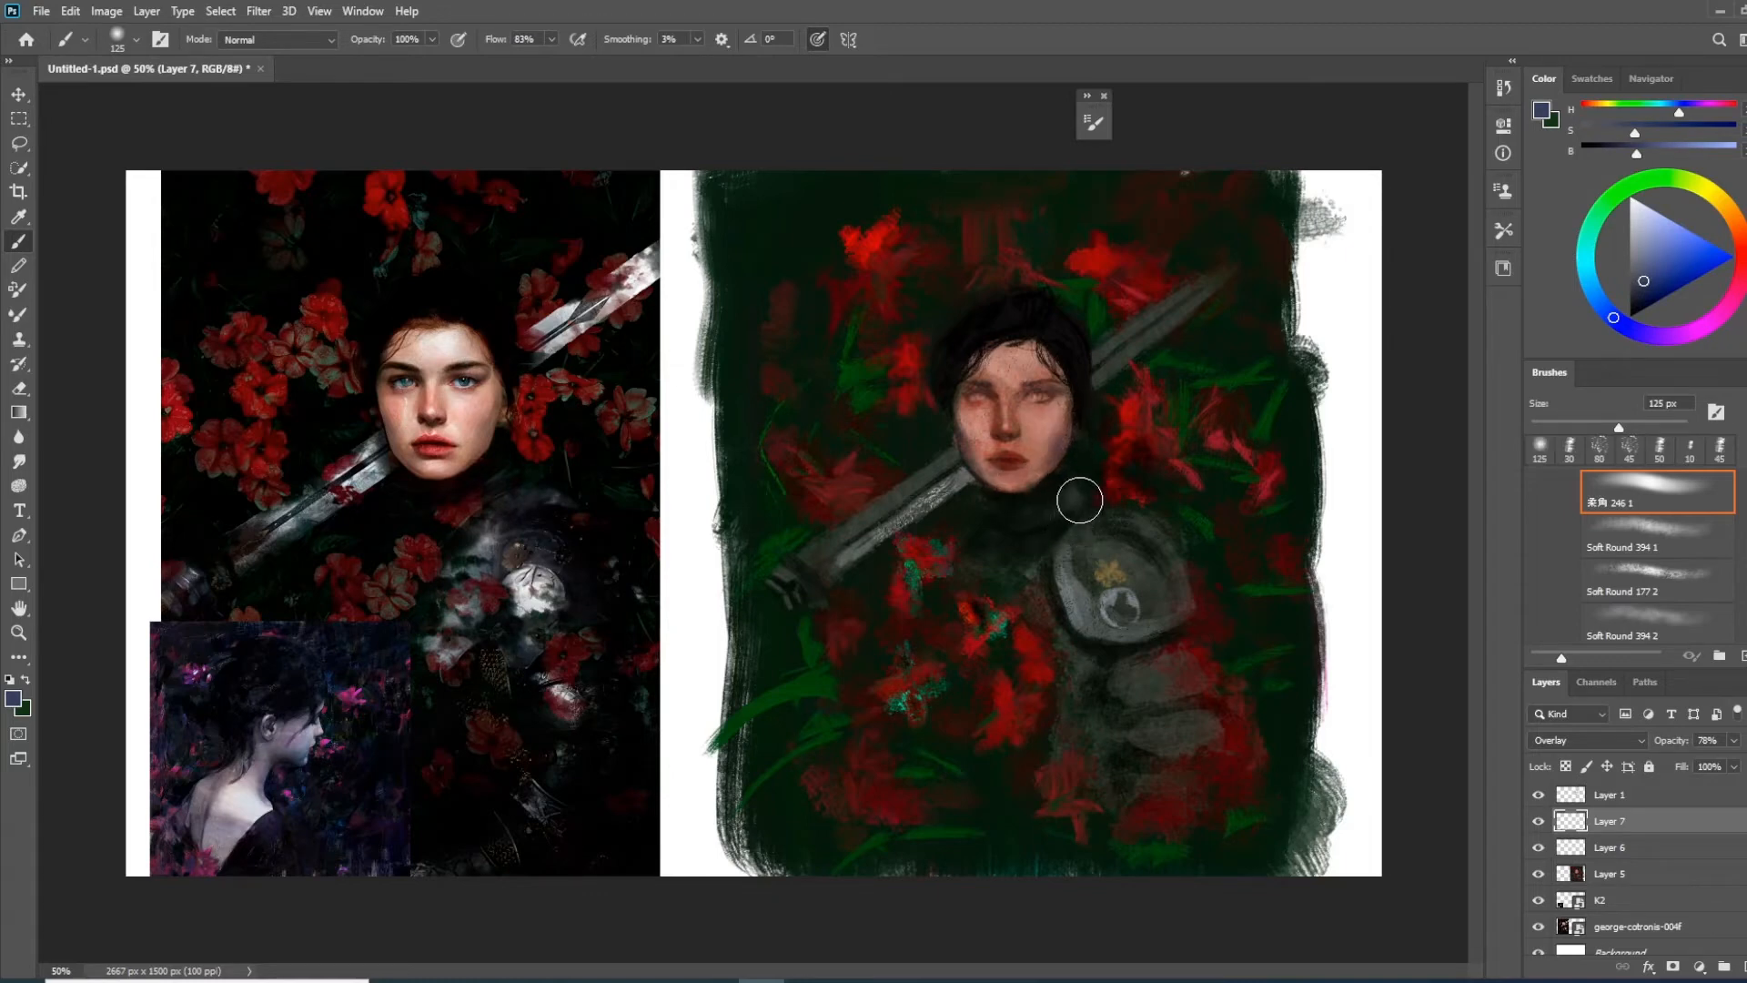
key("ctrl+z")
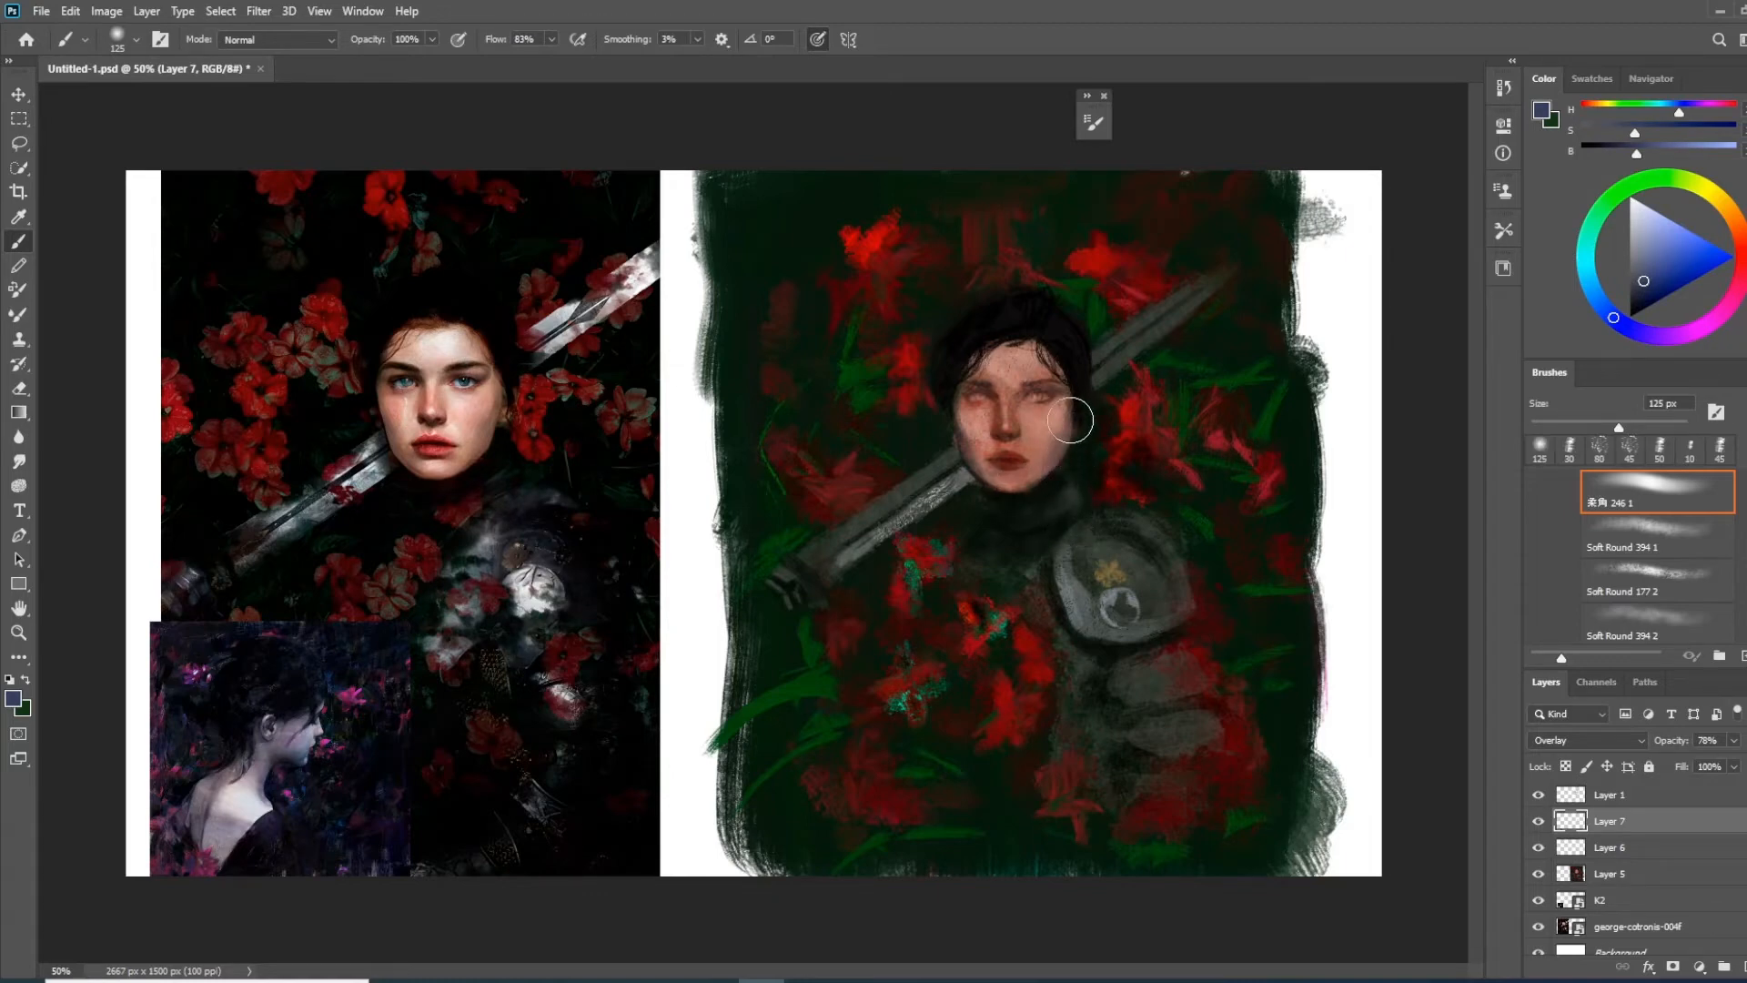
Lower the brush opacity to 77% and Layer 7's opacity to 47%, and reduce the brush to 60 px
left_click_drag(373, 47, 351, 46)
left_click_drag(1681, 742, 1671, 742)
key("bracketleft")
key("bracketleft")
key("bracketleft")
key("bracketleft")
key("bracketleft")
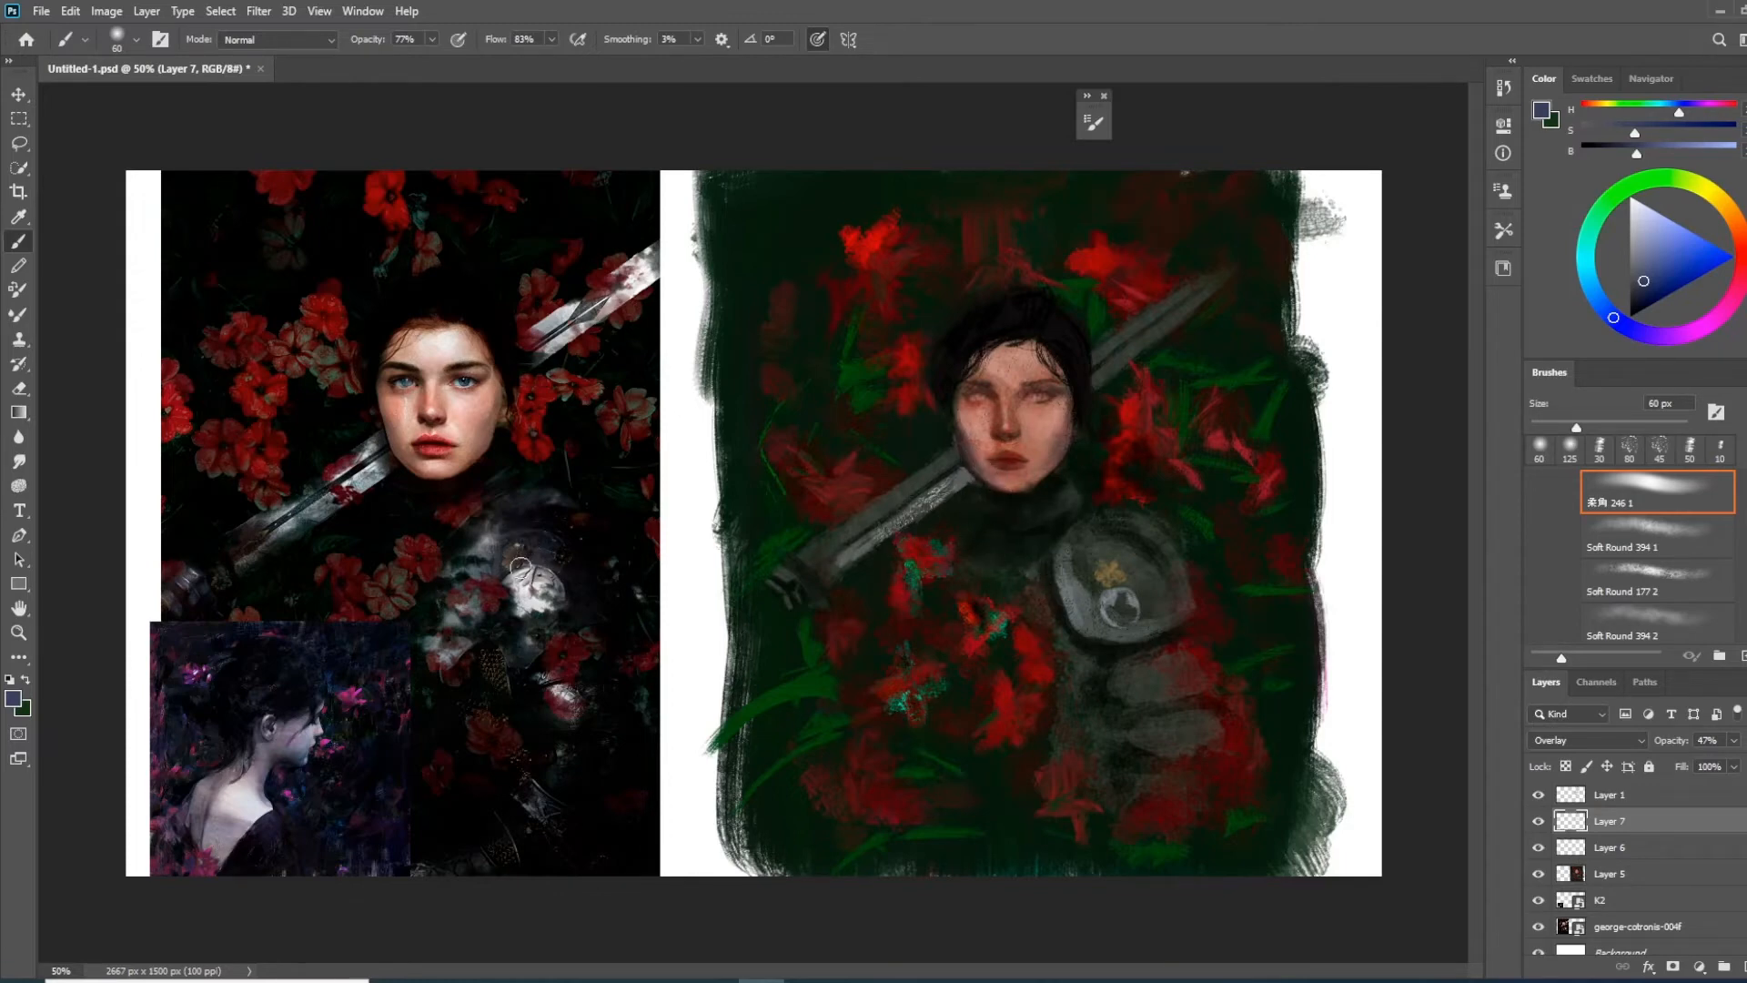
Tint the shoulder and body armour with muted and more saturated blue, using a large soft brush from 150 to 250 px
key("bracketright")
key("bracketright")
key("bracketright")
key("bracketright")
key("bracketright")
key("bracketright")
mouse_move(1107, 541)
left_mouse_down()
mouse_move(1135, 572)
mouse_move(1202, 574)
left_mouse_up()
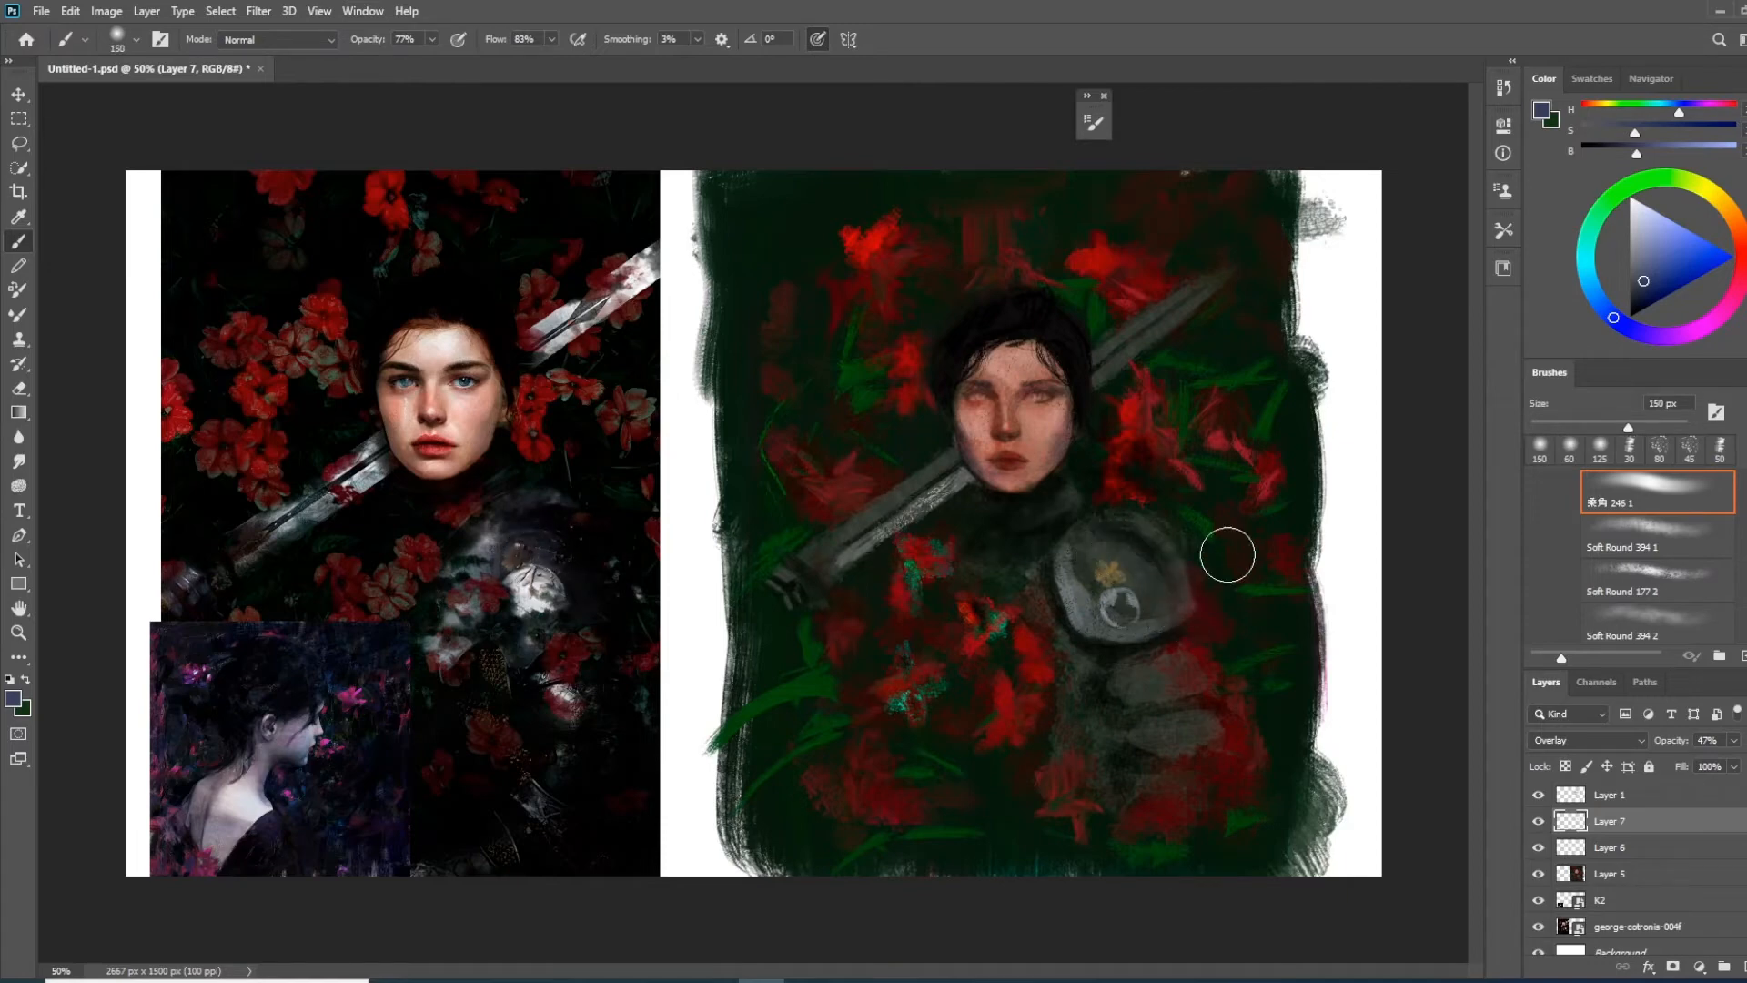
left_click_drag(1663, 286, 1675, 272)
mouse_move(1076, 547)
left_mouse_down()
mouse_move(1155, 579)
mouse_move(1172, 620)
left_mouse_up()
key("bracketright")
key("bracketright")
key("bracketright")
mouse_move(1124, 527)
left_mouse_down()
mouse_move(1193, 658)
mouse_move(1158, 564)
mouse_move(1045, 704)
mouse_move(1093, 644)
mouse_move(1069, 710)
mouse_move(1138, 659)
mouse_move(1245, 721)
mouse_move(1388, 741)
mouse_move(1171, 680)
mouse_move(1213, 723)
mouse_move(1181, 729)
mouse_move(1151, 782)
mouse_move(1180, 723)
mouse_move(1170, 752)
mouse_move(1099, 619)
mouse_move(1122, 712)
mouse_move(1098, 663)
mouse_move(1048, 630)
left_mouse_up()
Tint the lower sword blade with blue and a dark teal sampled from the reference sword, reducing the brush to 70 px
mouse_move(877, 575)
left_mouse_down()
mouse_move(902, 551)
mouse_move(893, 515)
left_mouse_up()
key("bracketleft")
key("bracketleft")
key("bracketleft")
key("bracketleft")
key("bracketleft")
key("bracketleft")
key("bracketleft")
key("bracketleft")
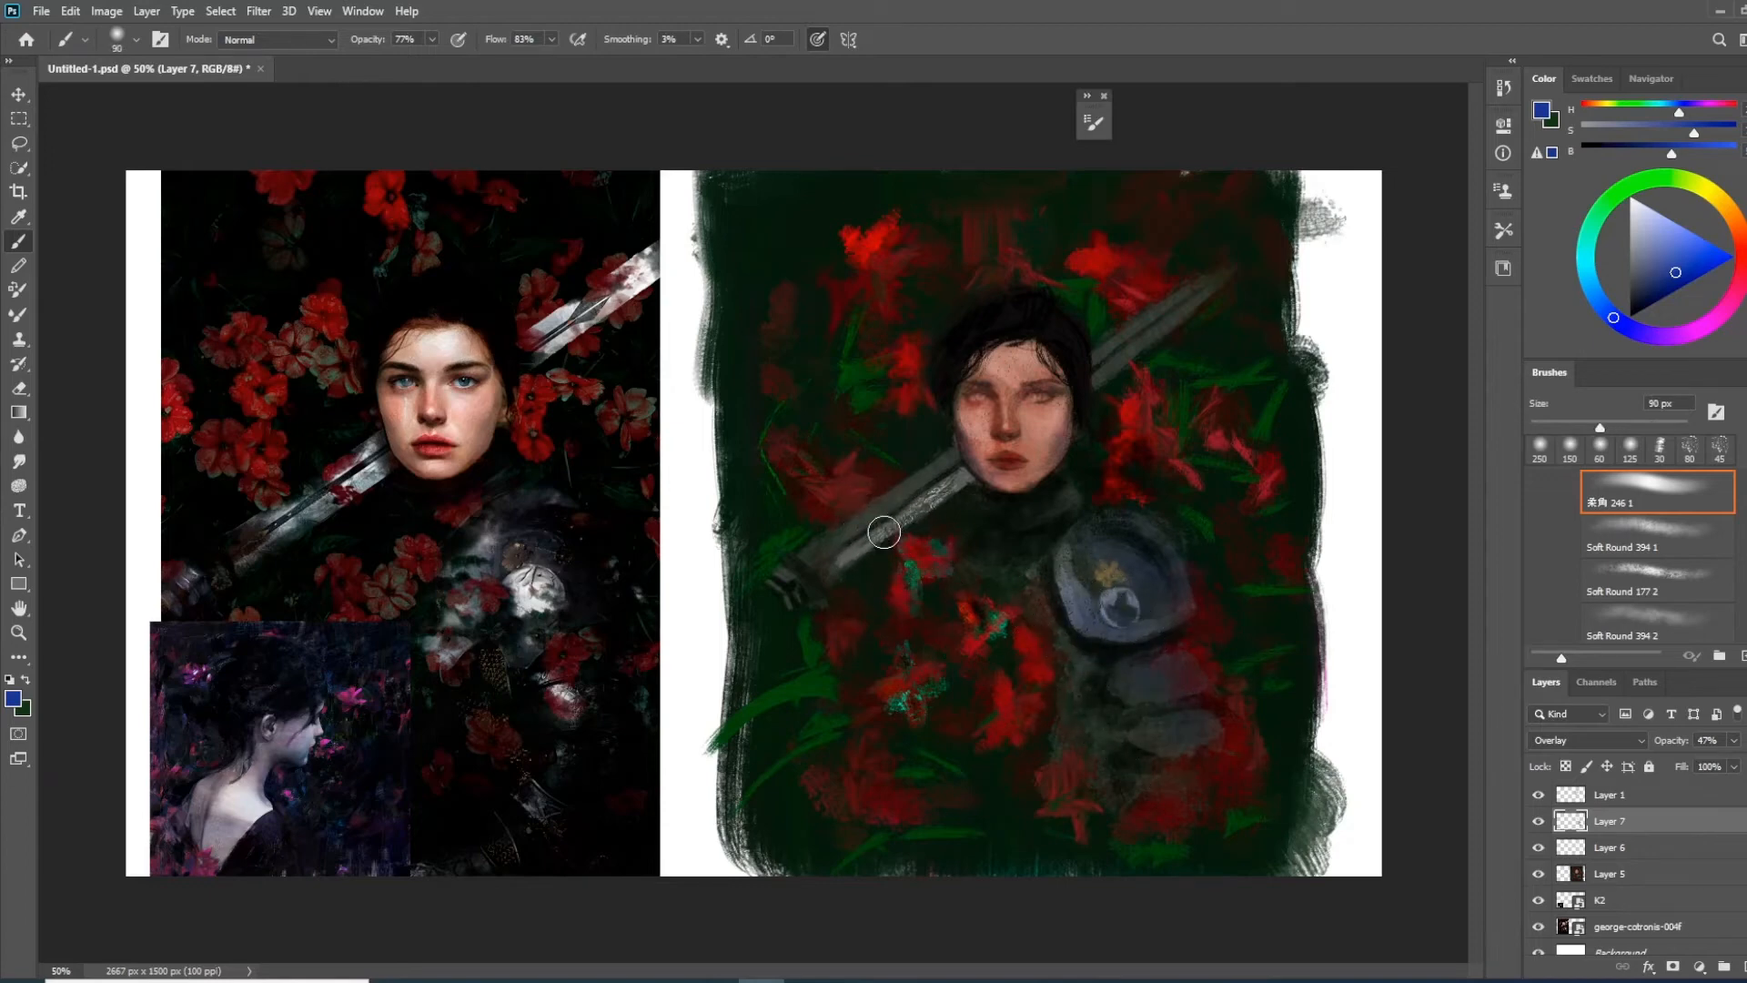
left_click(305, 523, "alt")
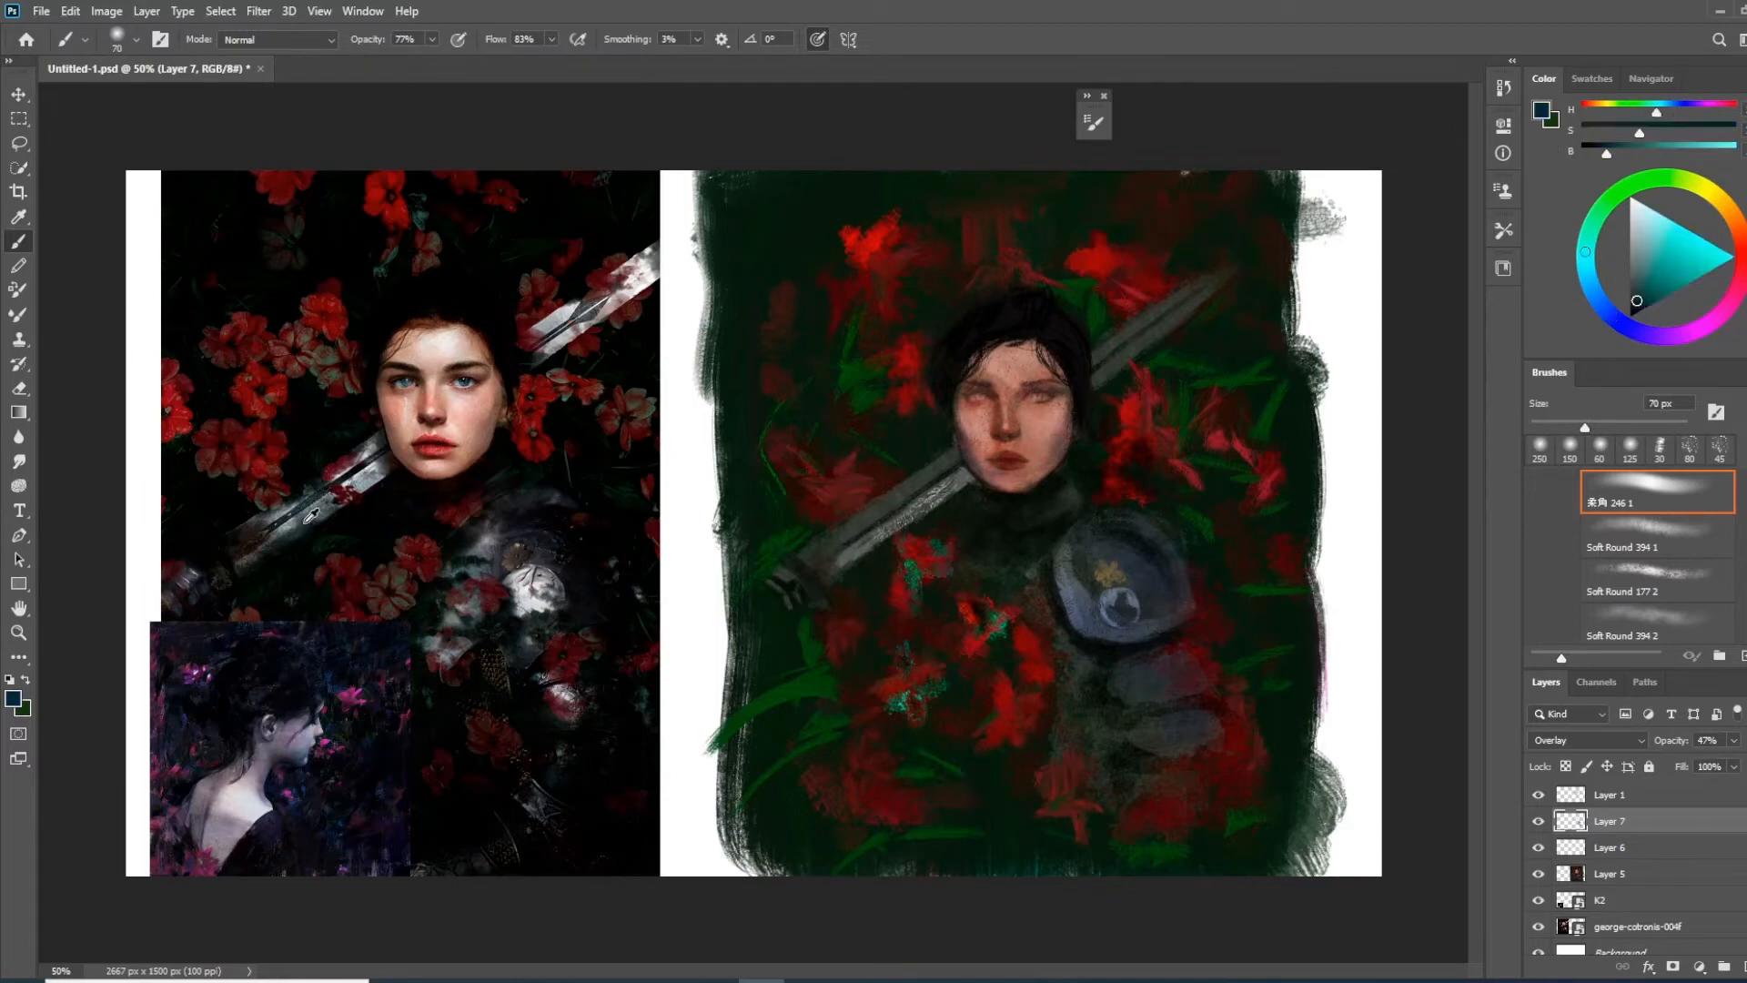
mouse_move(940, 503)
left_mouse_down()
mouse_move(855, 583)
mouse_move(930, 501)
mouse_move(894, 548)
left_mouse_up()
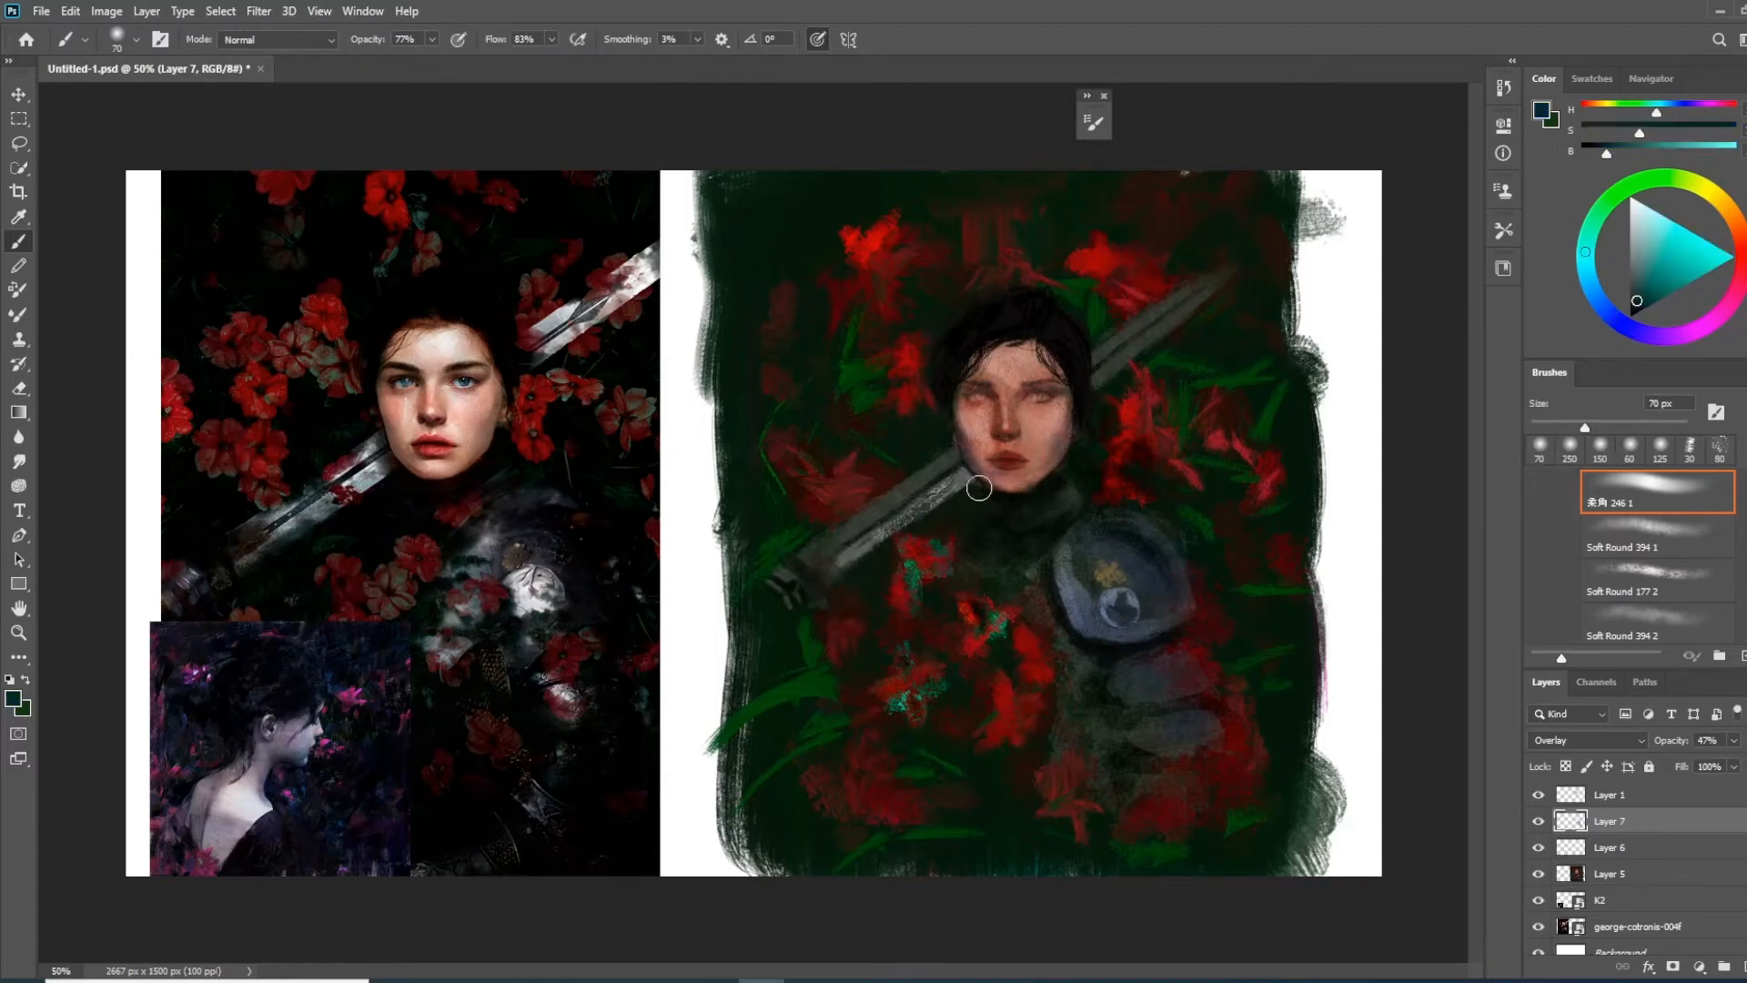
Glaze bright turquoise along the sword blade from the hilt to the tip with a 175 px brush
key("bracketright")
key("bracketright")
key("bracketright")
key("bracketright")
key("bracketright")
key("bracketright")
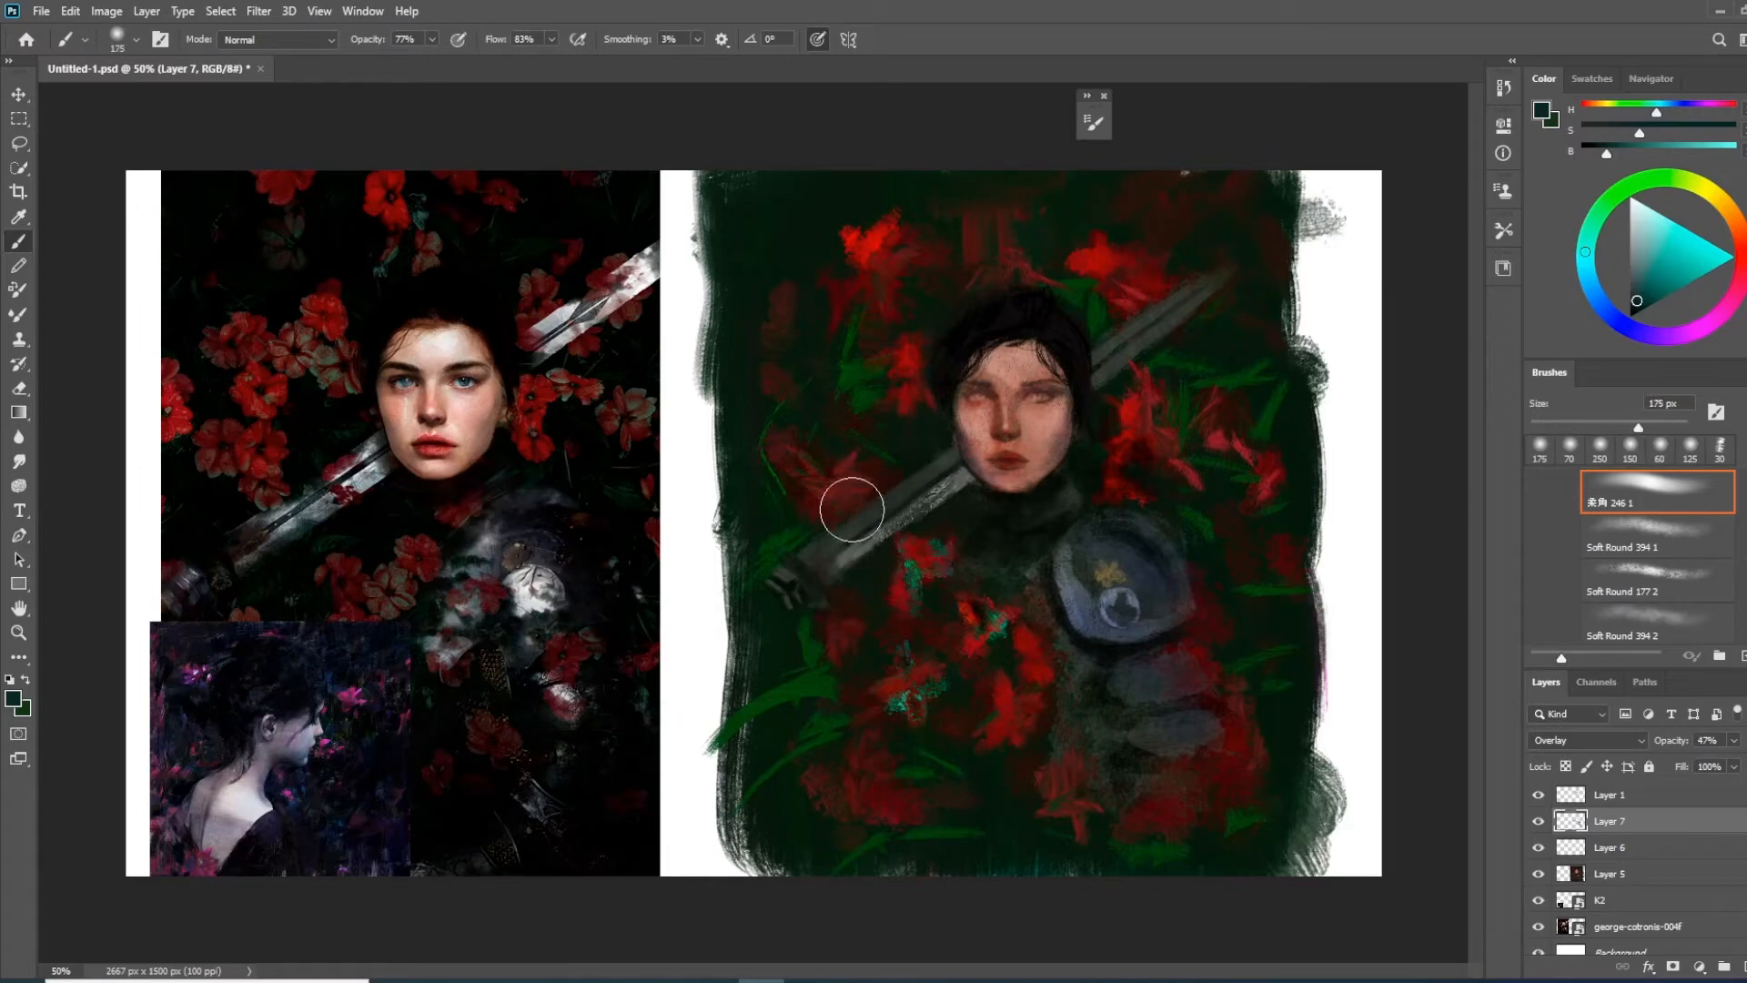
left_click(1703, 264)
mouse_move(881, 512)
left_mouse_down()
mouse_move(854, 589)
mouse_move(920, 466)
mouse_move(836, 549)
mouse_move(899, 496)
mouse_move(865, 551)
mouse_move(915, 541)
mouse_move(1159, 340)
mouse_move(1153, 383)
mouse_move(1151, 315)
left_mouse_up()
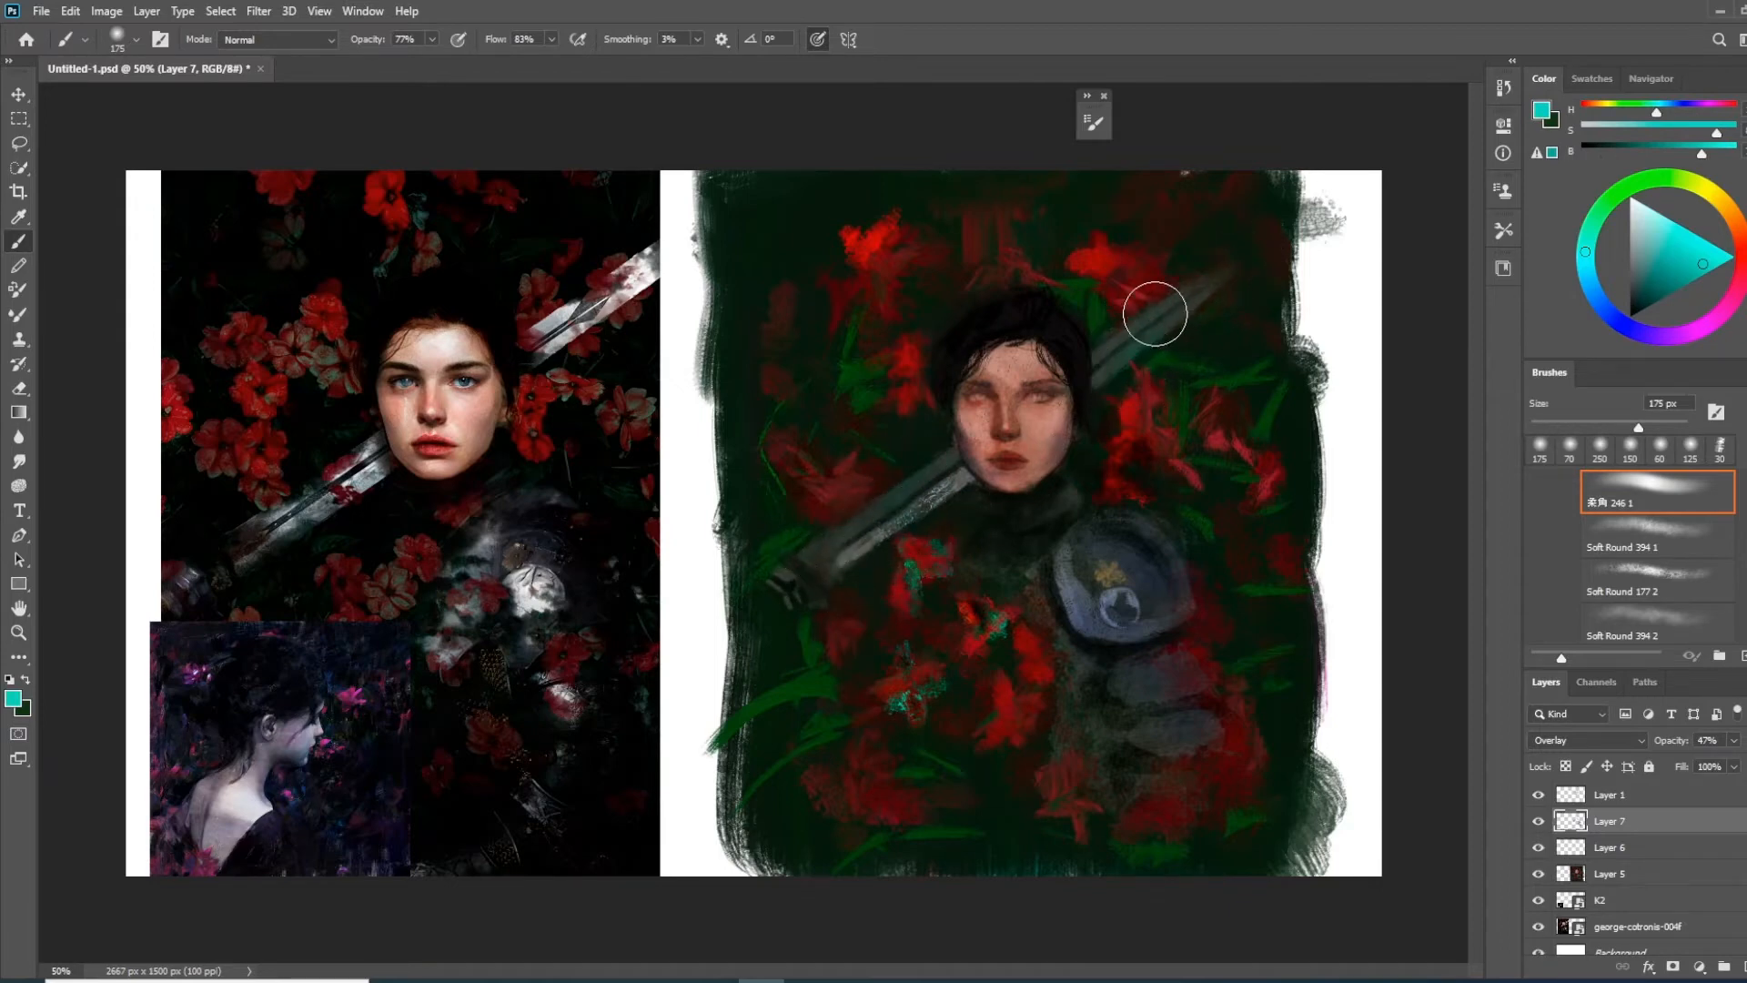
Pick a green from the background foliage and tint both parts of the sword blade and the armour's inner edge
left_click(1233, 378, "alt")
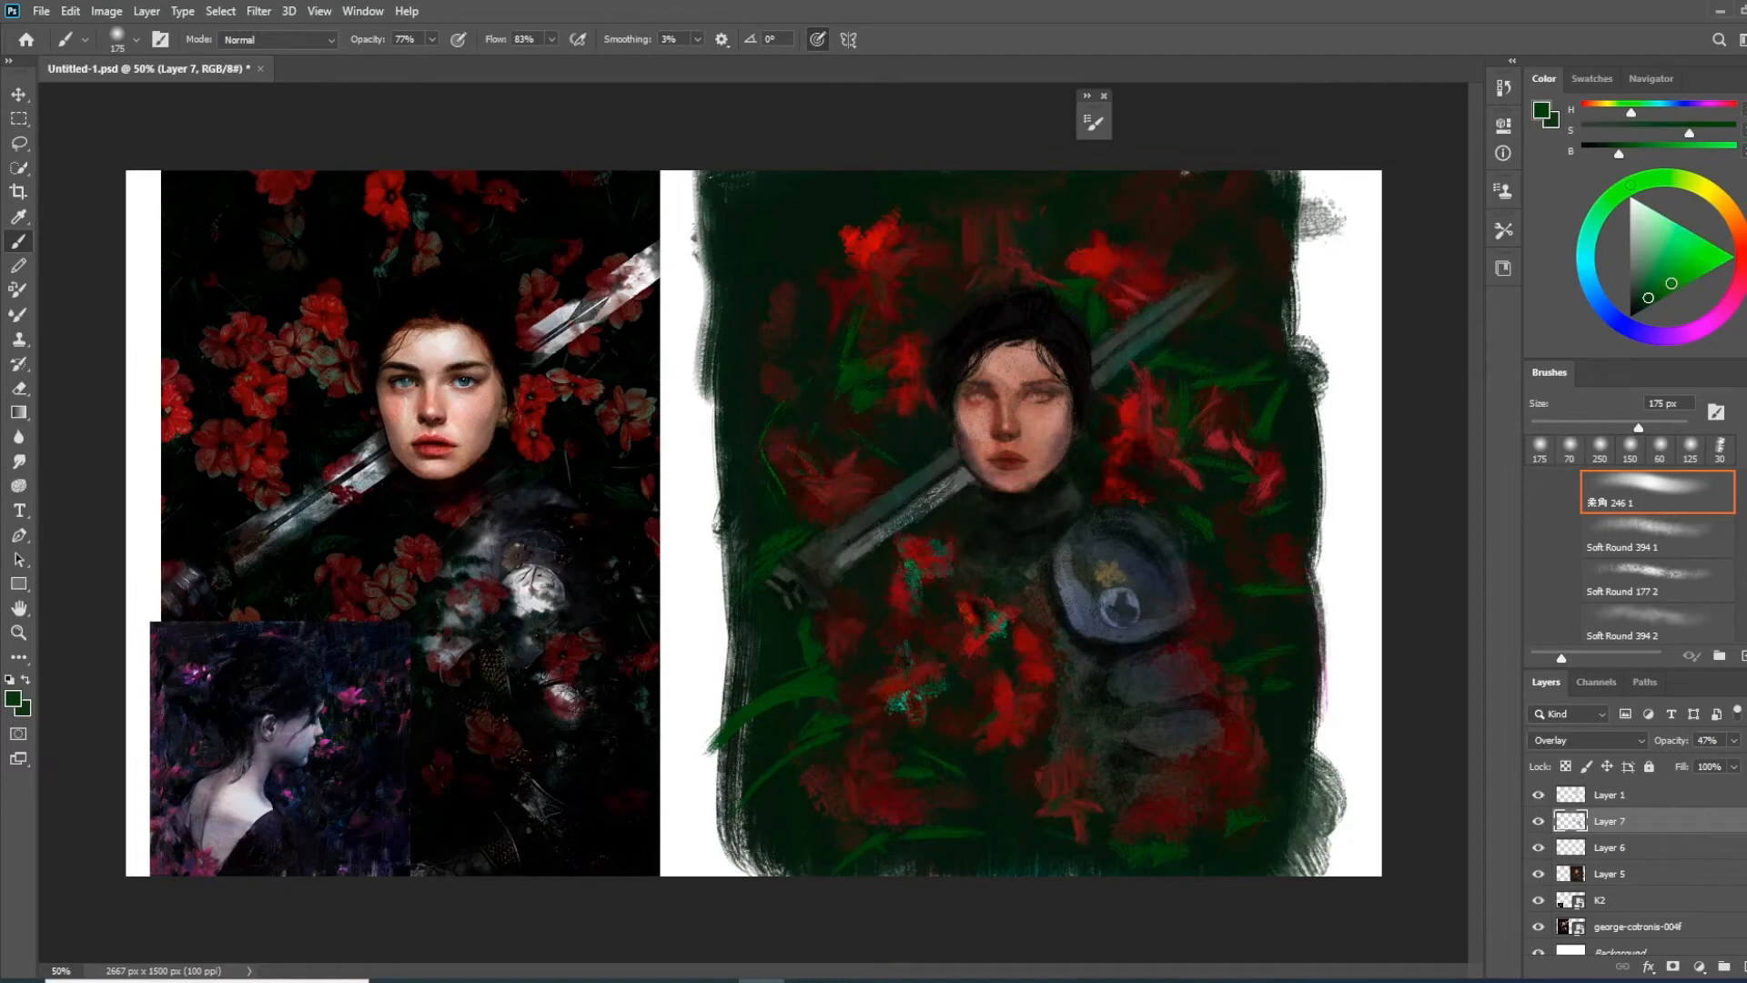
left_click(1683, 278)
mouse_move(1097, 356)
left_mouse_down()
mouse_move(1233, 274)
mouse_move(1188, 331)
mouse_move(1186, 306)
left_mouse_up()
mouse_move(967, 471)
left_mouse_down()
mouse_move(889, 558)
mouse_move(983, 565)
mouse_move(968, 522)
mouse_move(917, 484)
mouse_move(827, 558)
mouse_move(858, 522)
mouse_move(819, 585)
left_mouse_up()
mouse_move(1051, 549)
left_mouse_down()
mouse_move(1102, 670)
mouse_move(1080, 593)
mouse_move(1119, 676)
mouse_move(1100, 657)
mouse_move(1138, 679)
mouse_move(1138, 706)
mouse_move(1085, 668)
mouse_move(1092, 722)
left_mouse_up()
left_click_drag(1662, 279, 1644, 295)
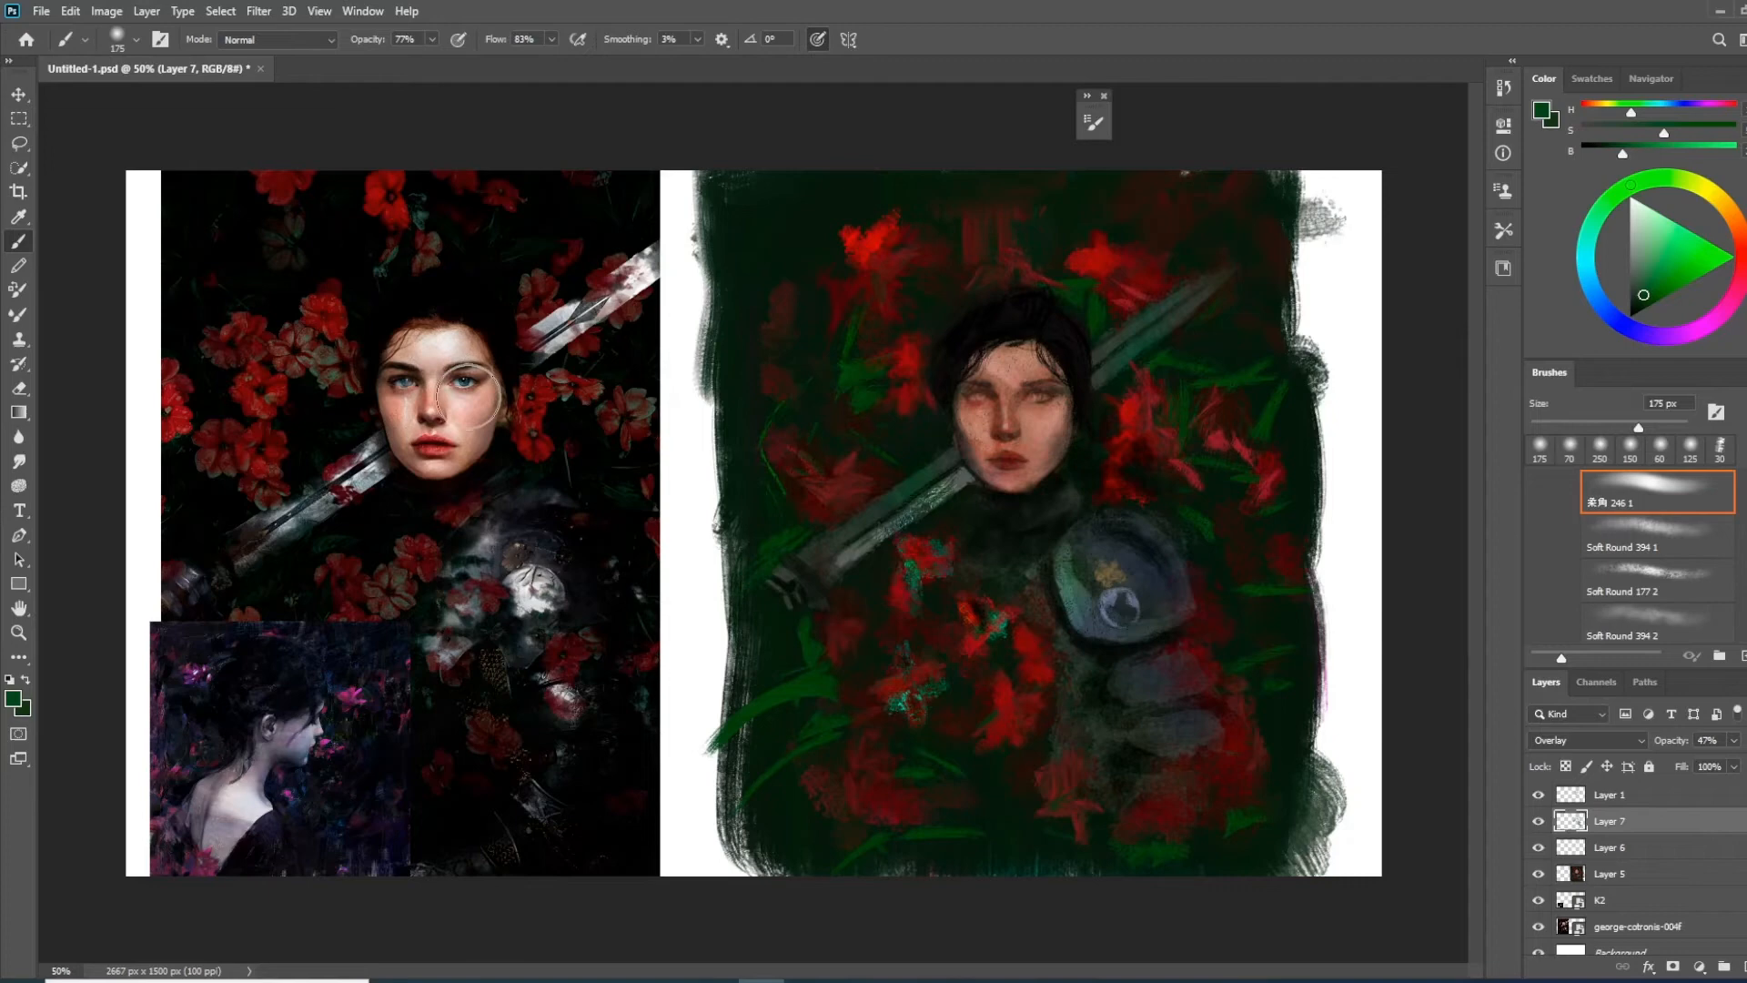
Sample the skin colours, shift to a pinkish red and tint the lips with a smaller soft brush
left_click(451, 337, "alt")
left_click(458, 342, "alt")
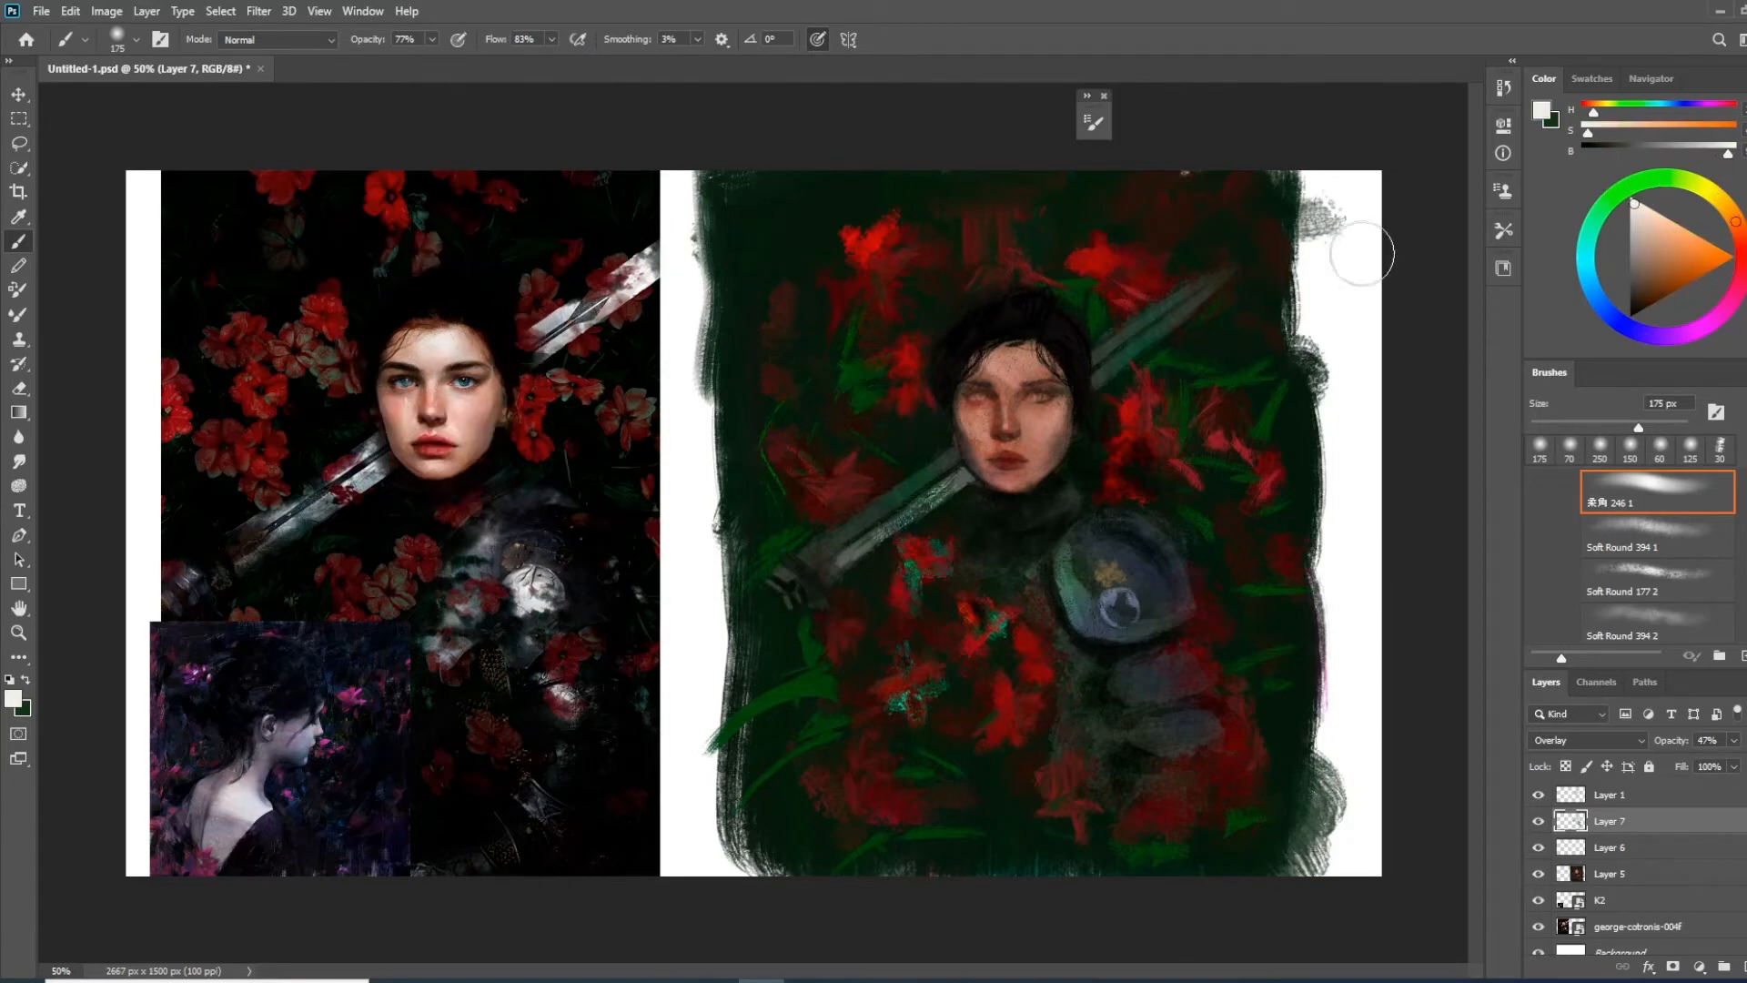
left_click(1010, 361, "alt")
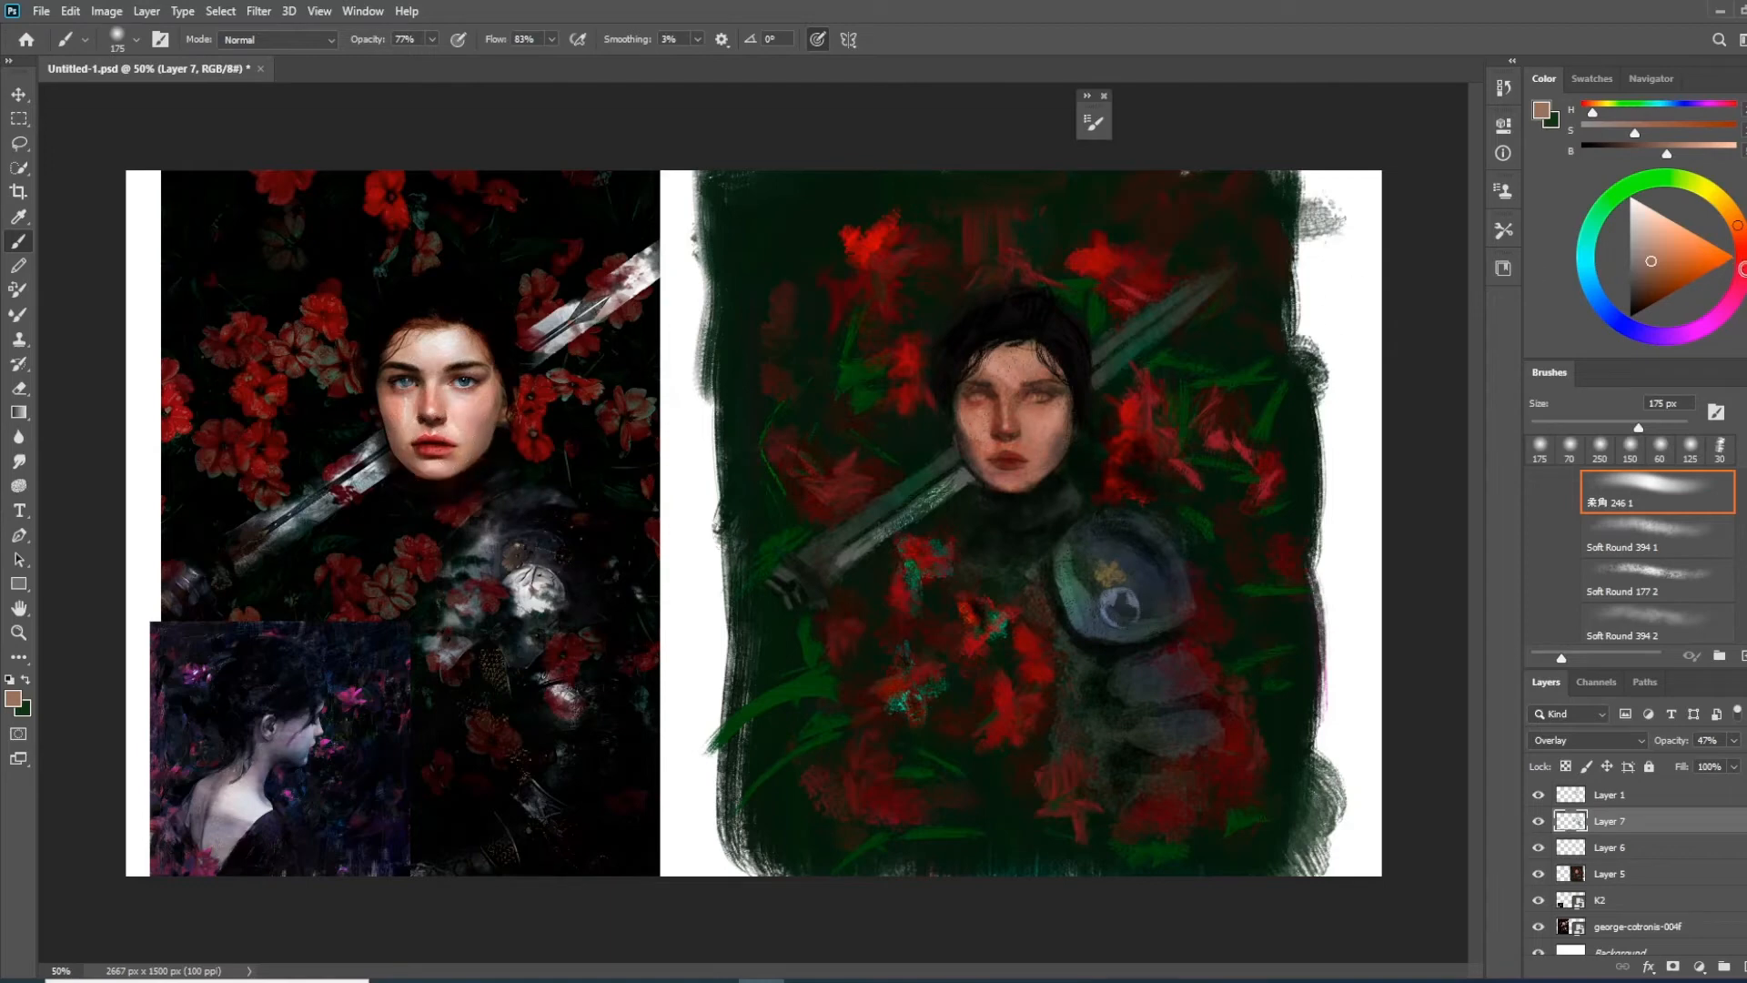
left_click(1743, 267)
left_click(1679, 261)
key("bracketleft")
key("bracketleft")
key("bracketleft")
key("bracketleft")
key("bracketleft")
key("bracketleft")
key("bracketleft")
key("bracketleft")
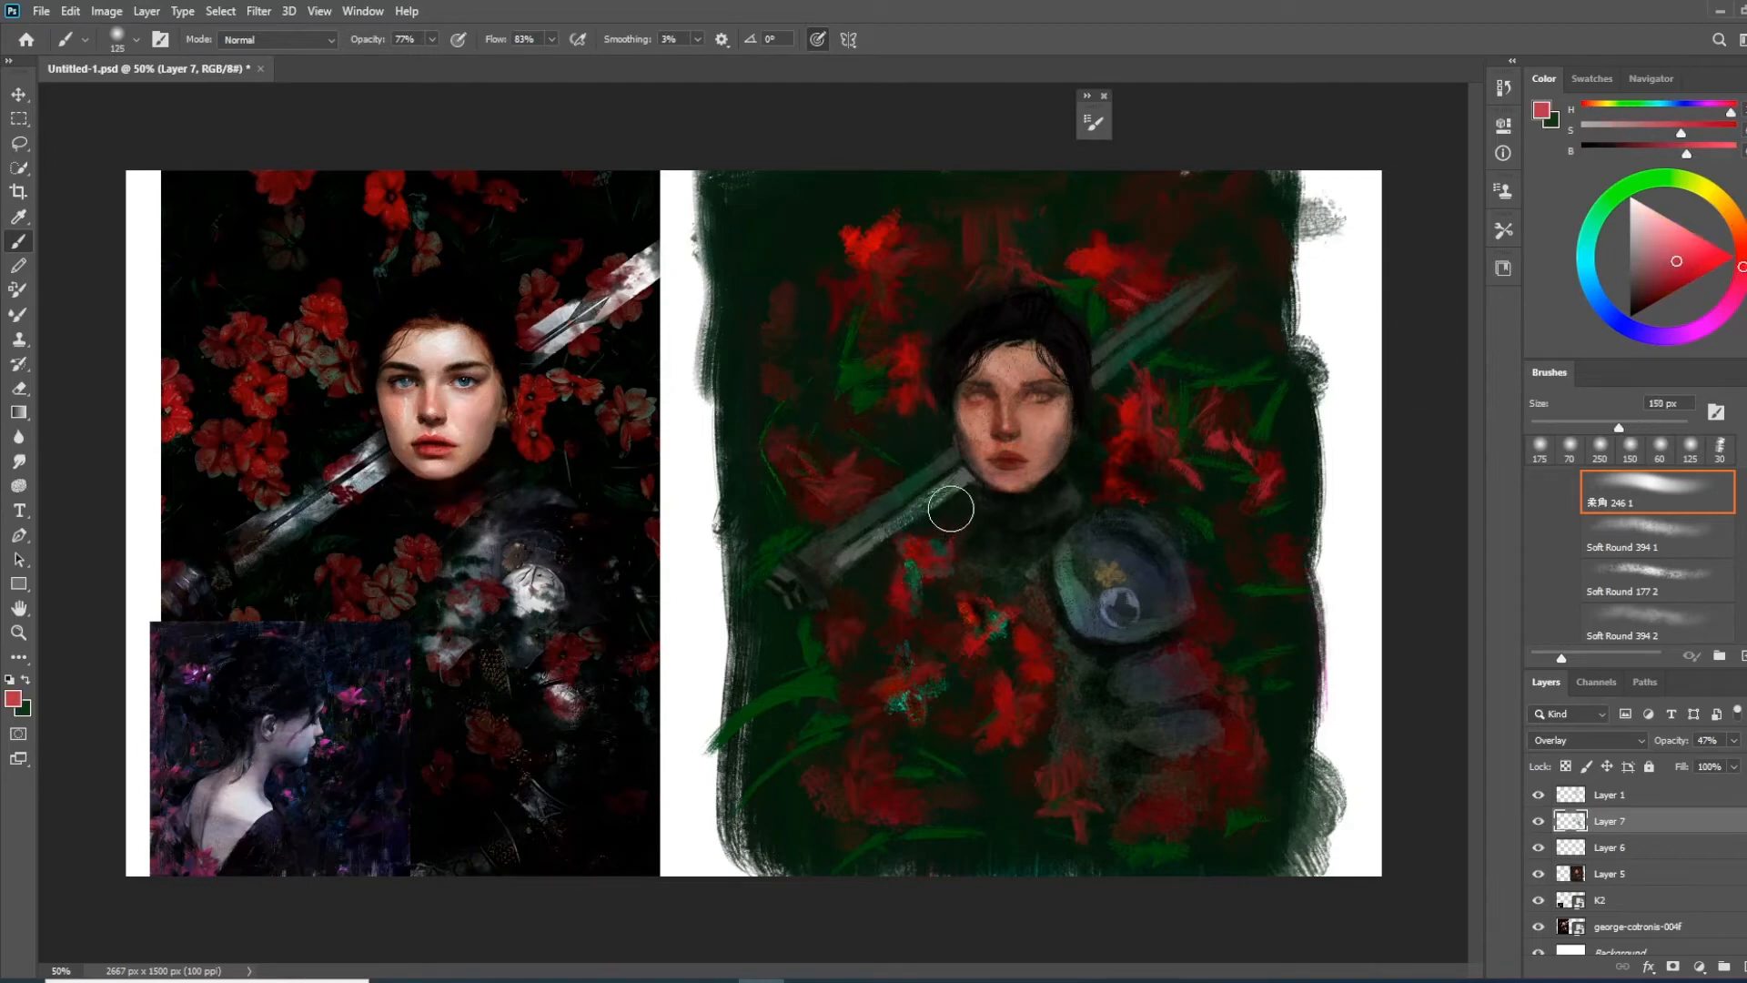
left_click_drag(1001, 461, 1011, 460)
Warm the cheeks and lower face with a more saturated red using the soft brush
left_click(1686, 261)
key("bracketright")
key("bracketright")
key("bracketright")
key("bracketright")
key("bracketright")
mouse_move(1051, 434)
left_mouse_down()
mouse_move(956, 503)
mouse_move(968, 431)
mouse_move(989, 460)
mouse_move(970, 420)
mouse_move(994, 475)
left_mouse_up()
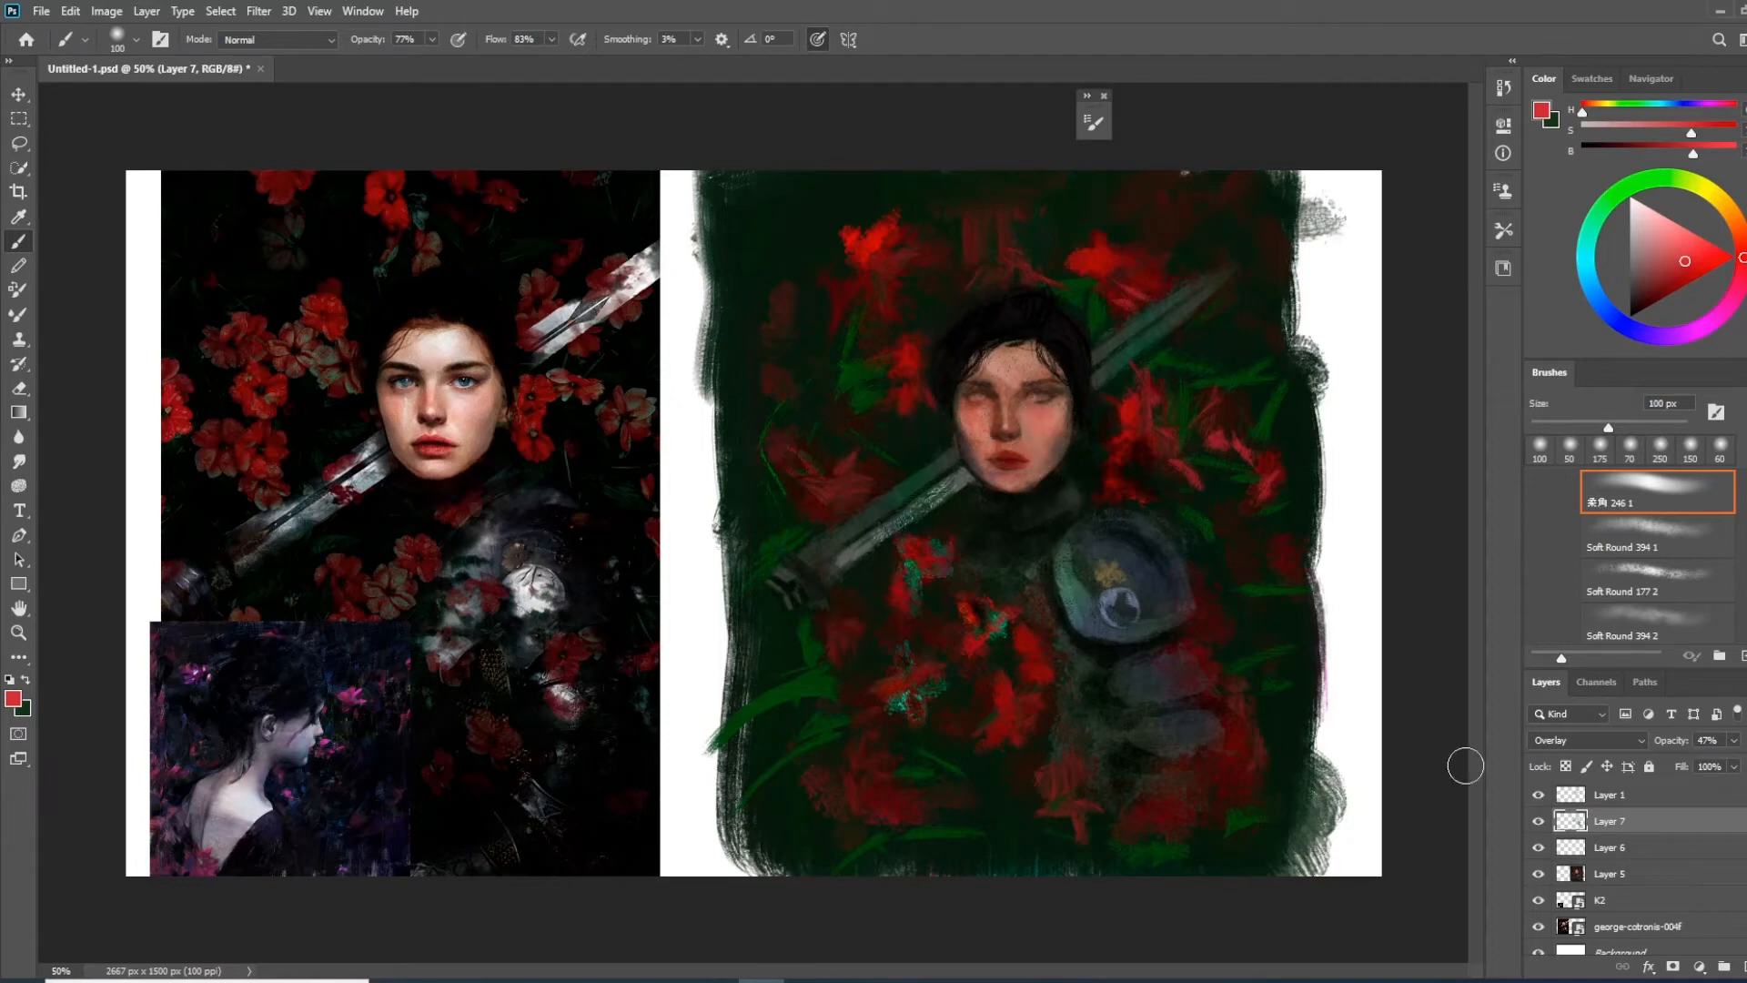
Compare the painting with and without the Layer 7 colour tints
left_click(1538, 822)
left_click(1539, 823)
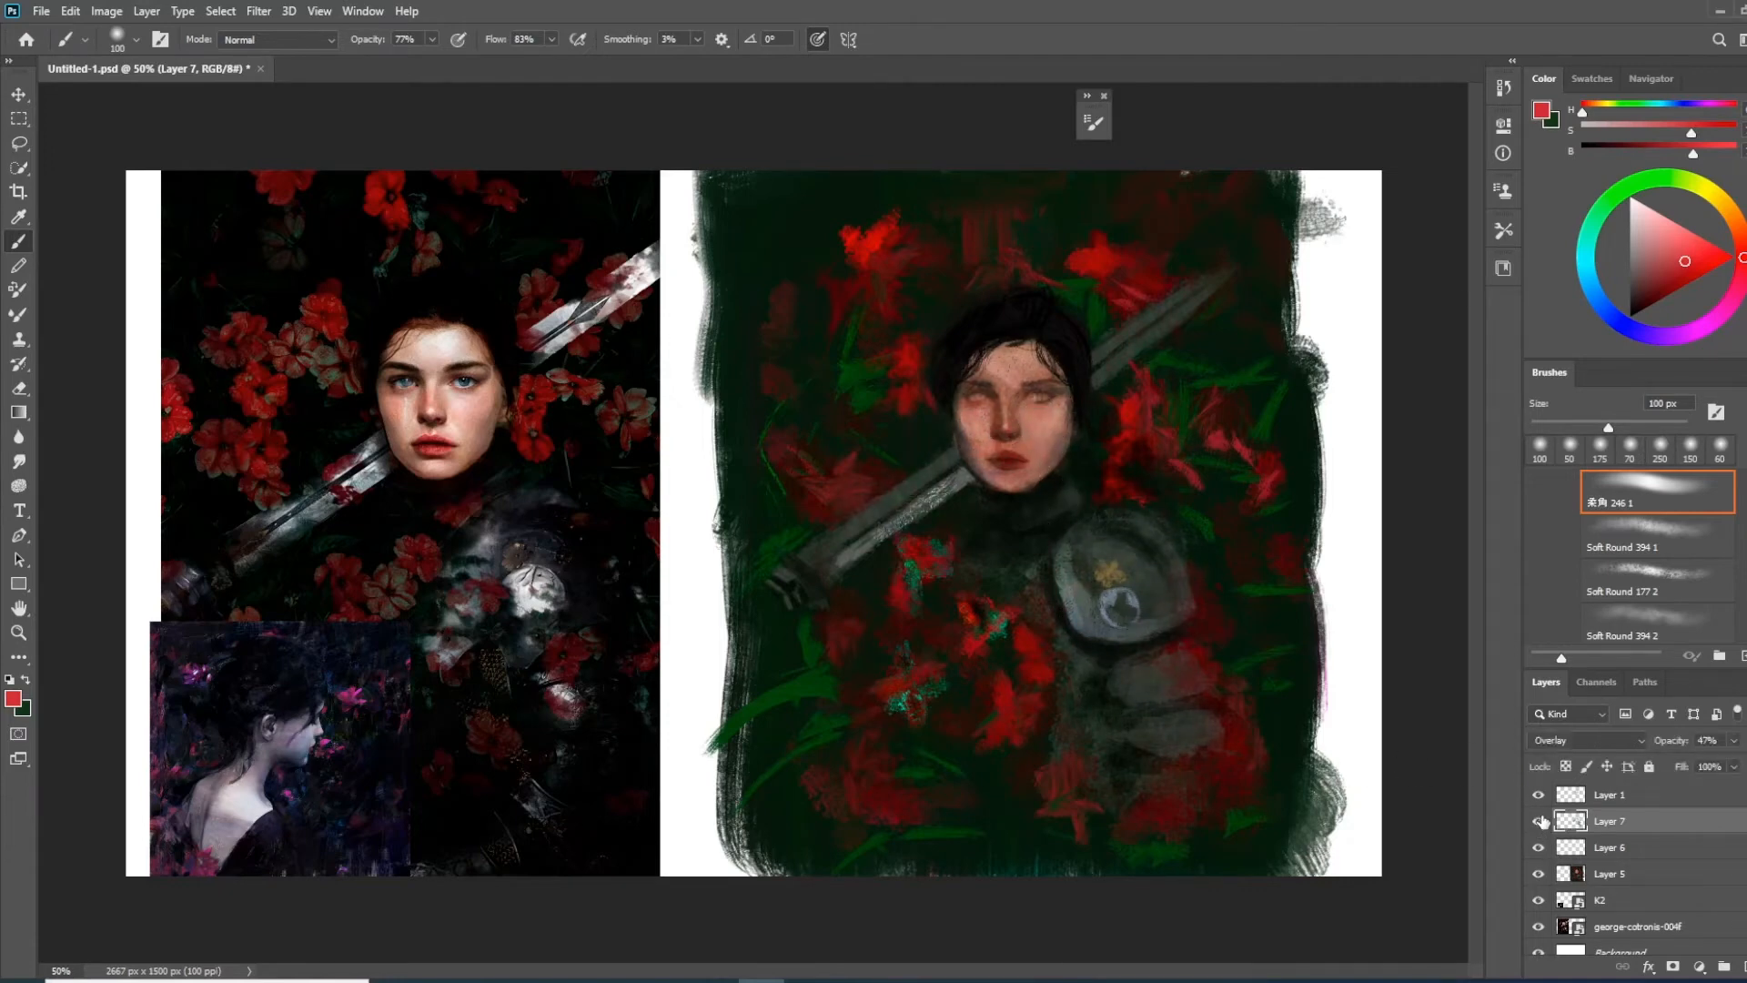
left_click(1539, 823)
left_click(1540, 822)
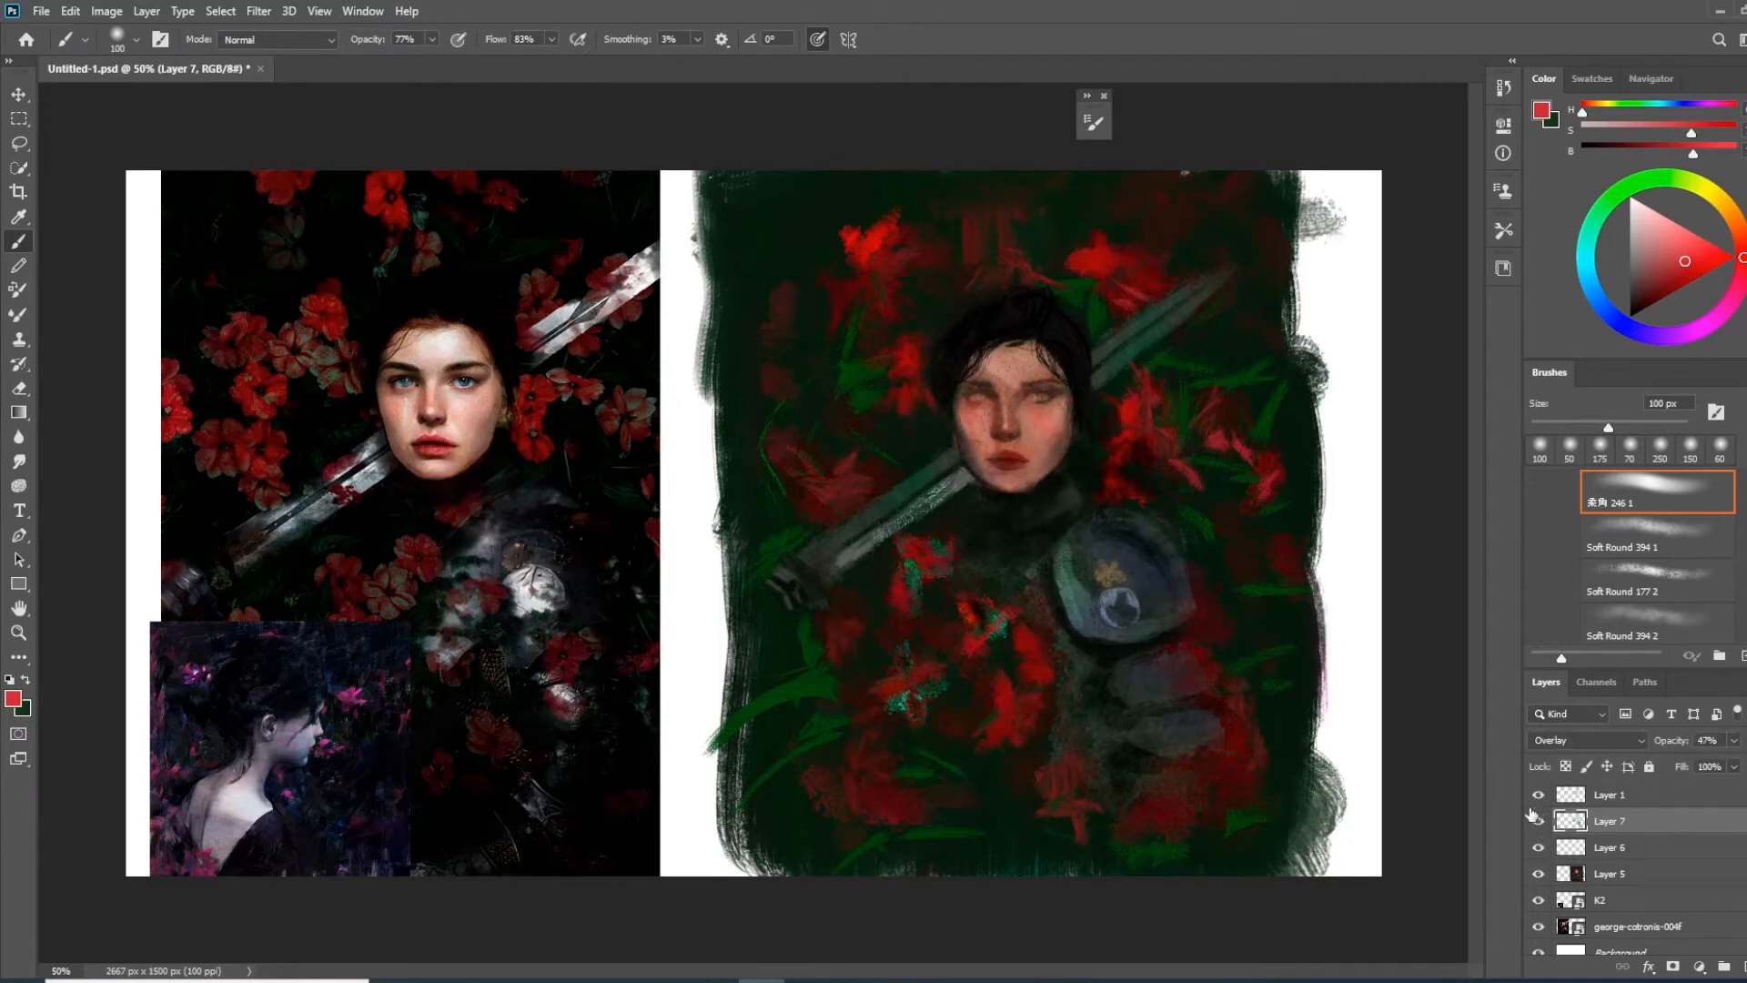
left_click(1540, 823)
left_click(1540, 823)
left_click(1540, 823)
left_click(1540, 822)
left_click(1540, 822)
left_click(1540, 823)
Add a red tint across the brow area and merge Layers 5, 6 and 7
mouse_move(1045, 362)
left_mouse_down()
mouse_move(974, 356)
mouse_move(1001, 367)
left_mouse_up()
left_click(1635, 853, "shift")
left_click(1635, 876, "shift")
key("ctrl+e")
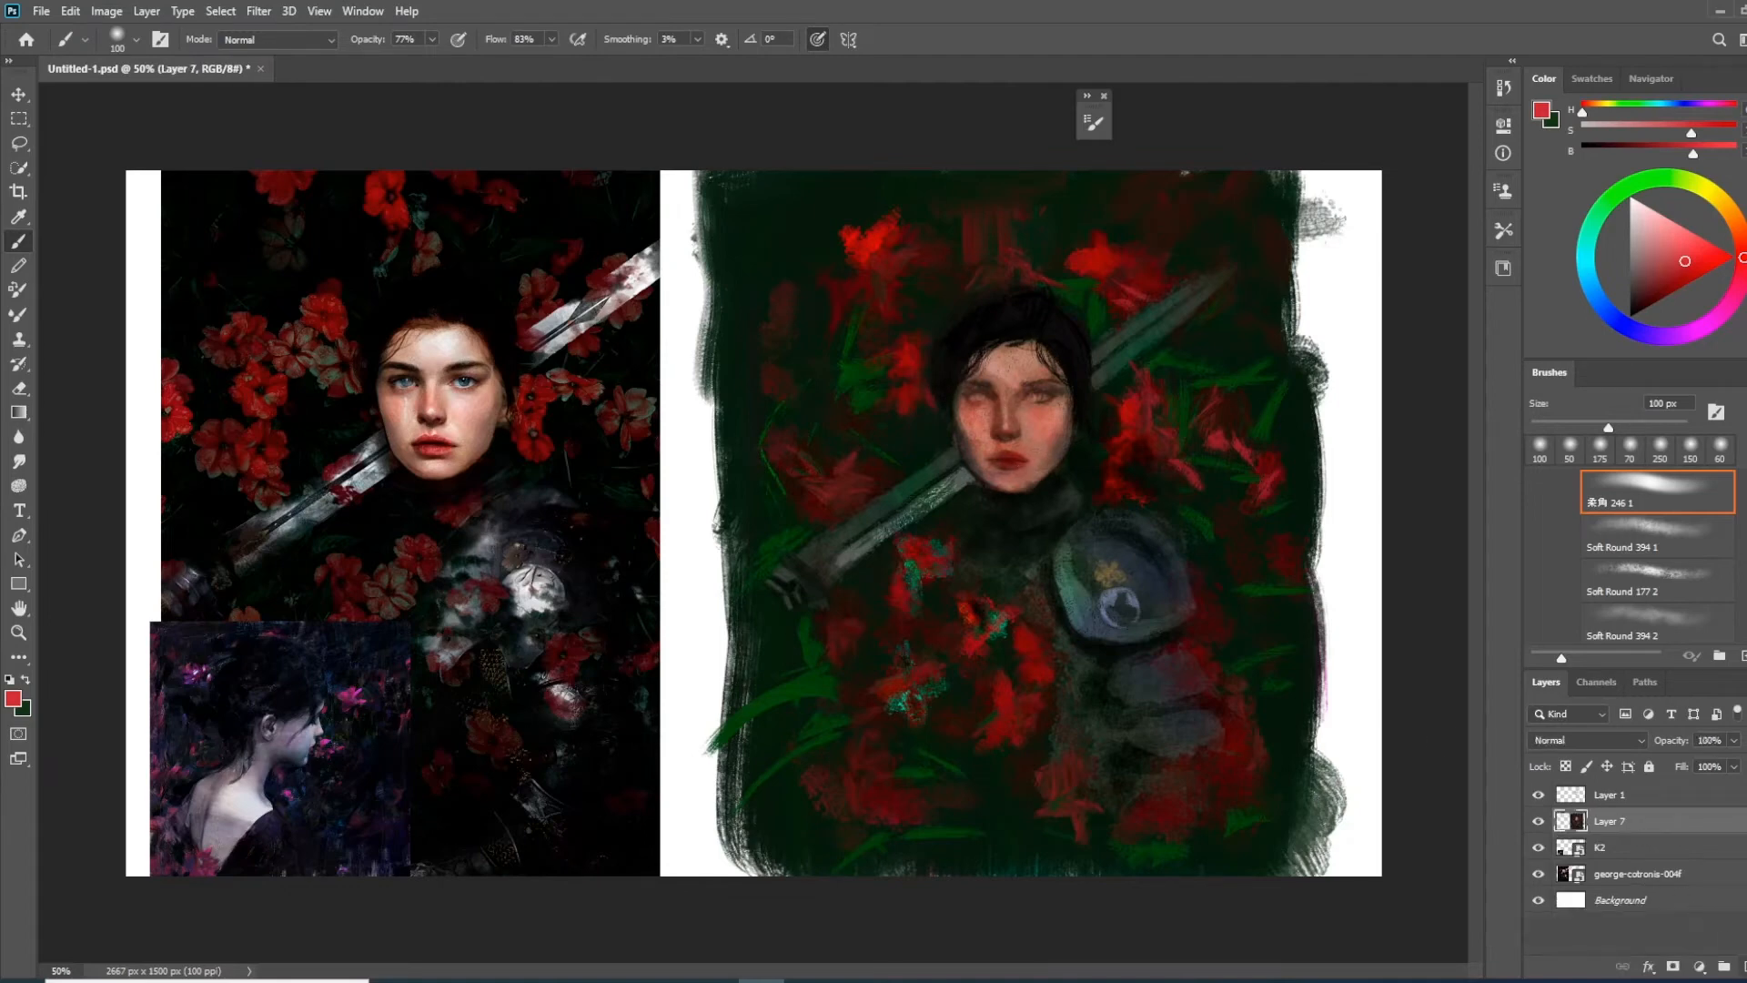
Create a new empty layer above the merged Layer 7
left_click(1742, 965)
key("ctrl+plus")
left_click_drag(1150, 584, 1054, 591)
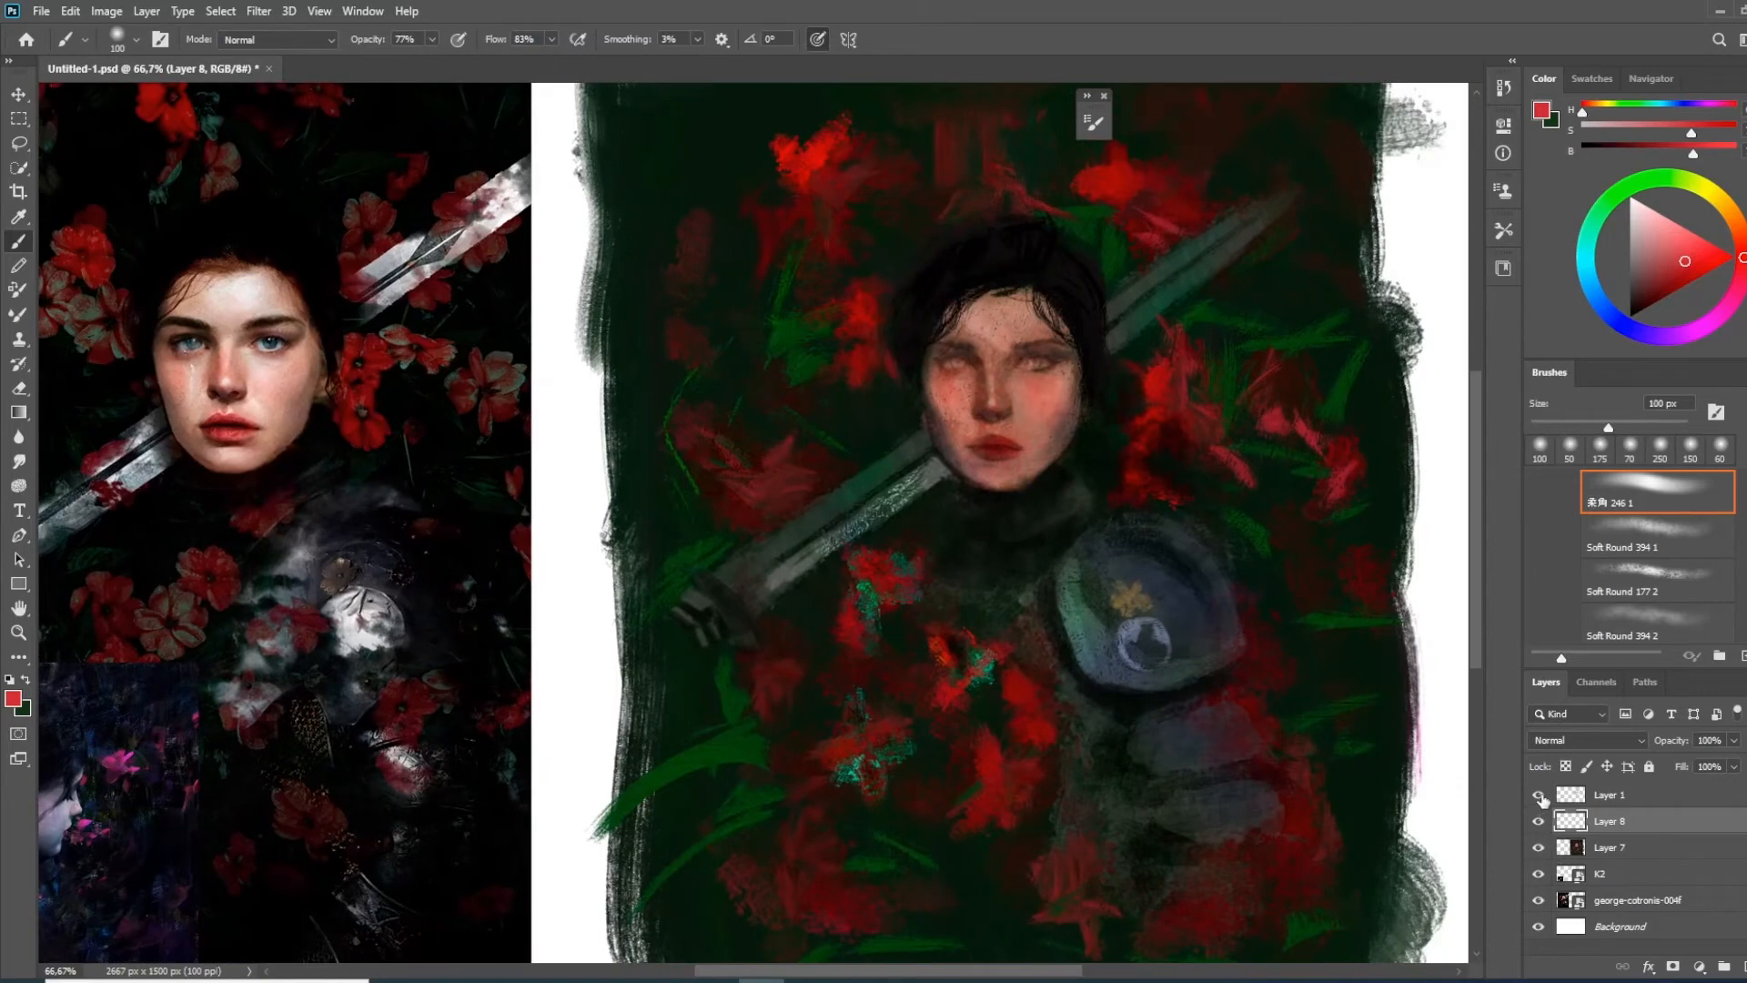
Check the effect of Layer 1, duplicate it, hide the copy and move it directly above the Background layer
left_click(1545, 797)
left_click(1547, 797)
left_click(1541, 796)
left_click(1541, 796)
left_click(1615, 797)
left_click(1545, 797)
left_click(1547, 797)
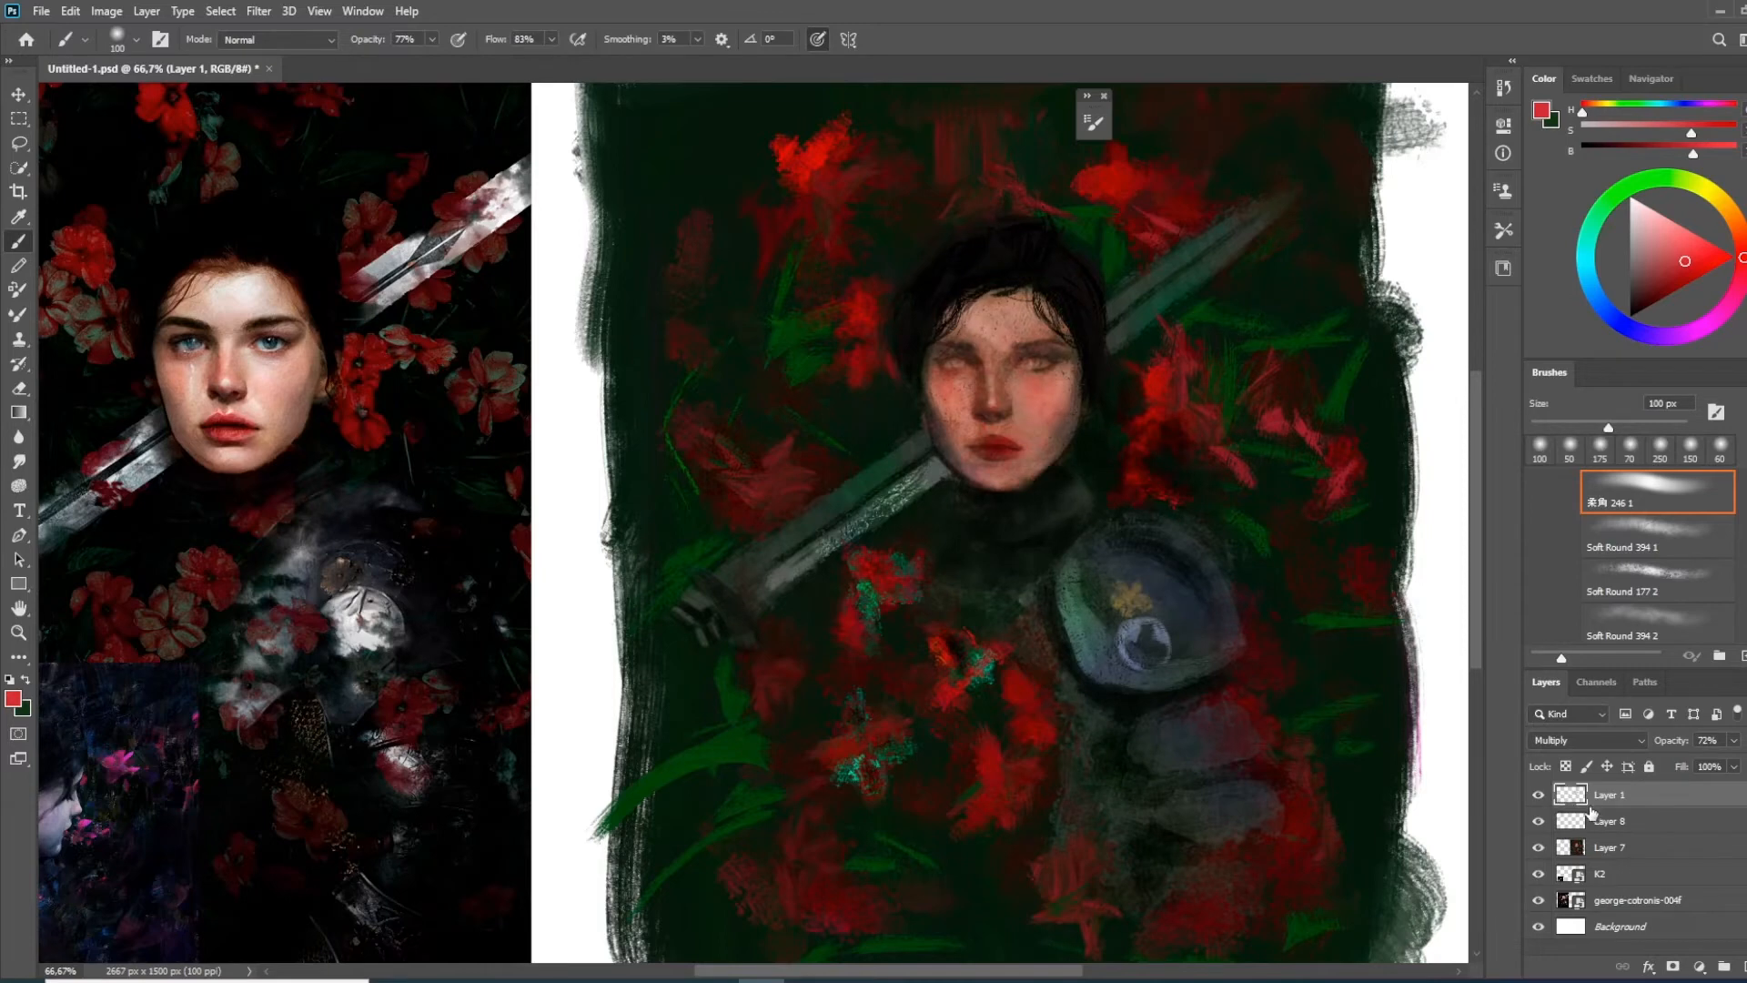
key("ctrl+j")
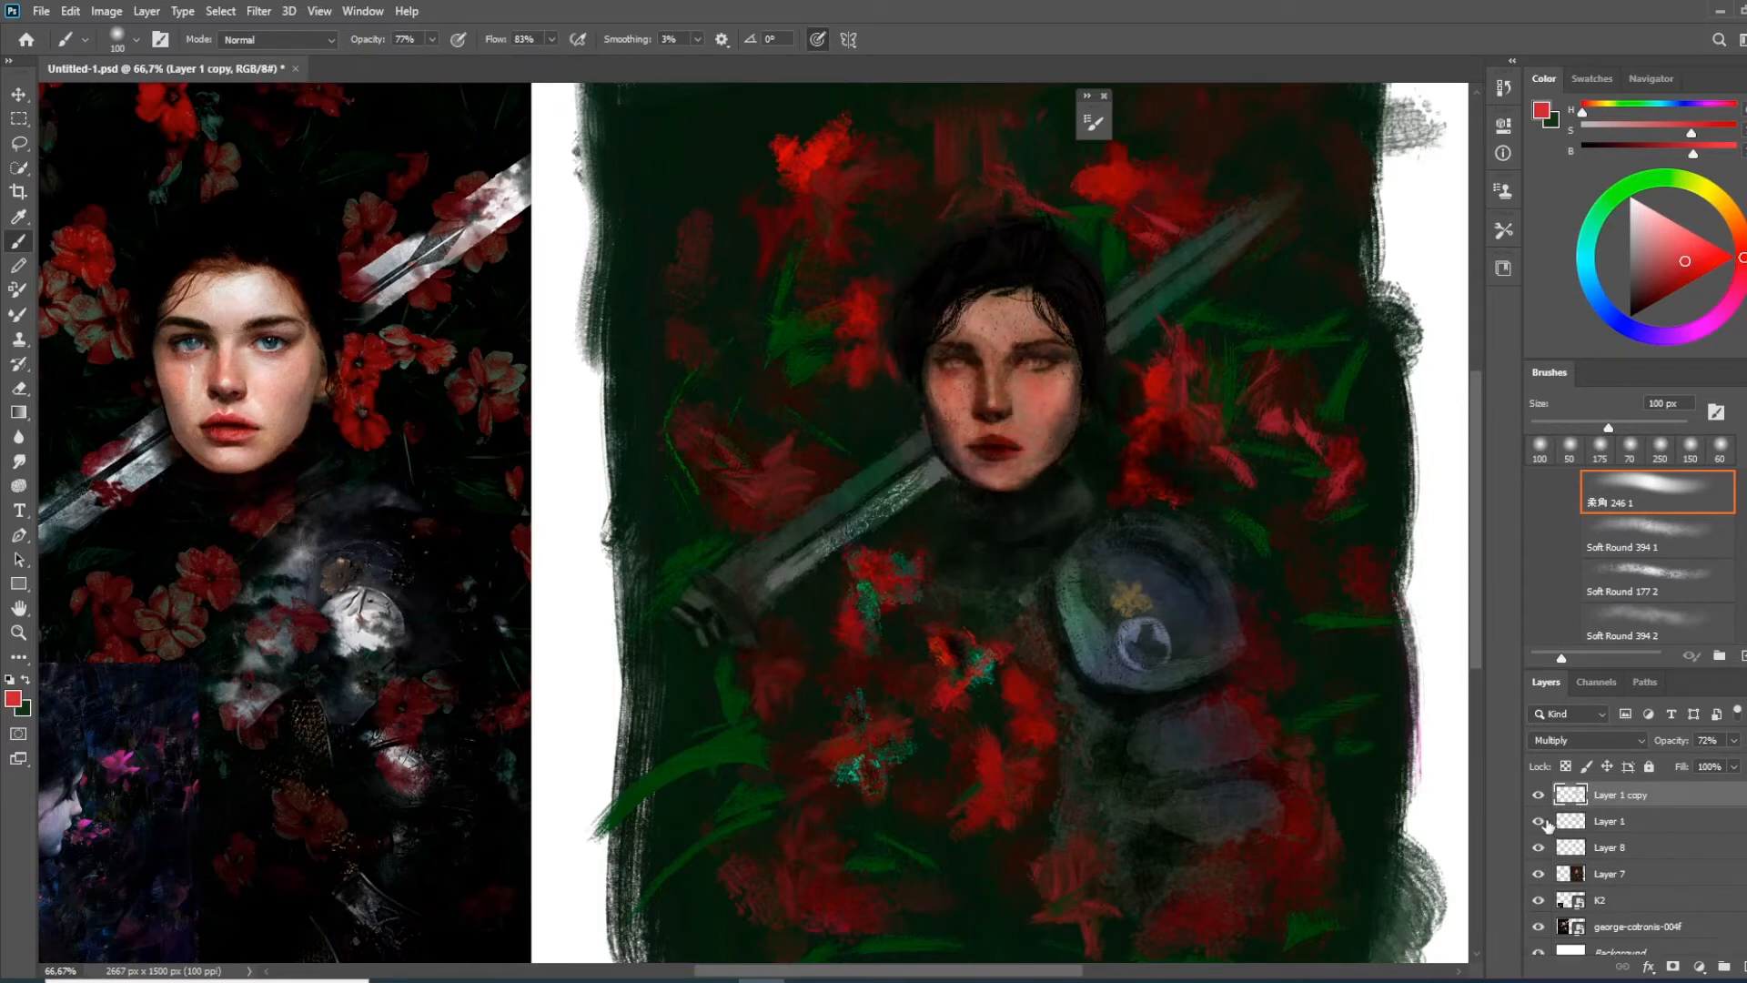
left_click(1538, 796)
left_click_drag(1600, 801, 1636, 928)
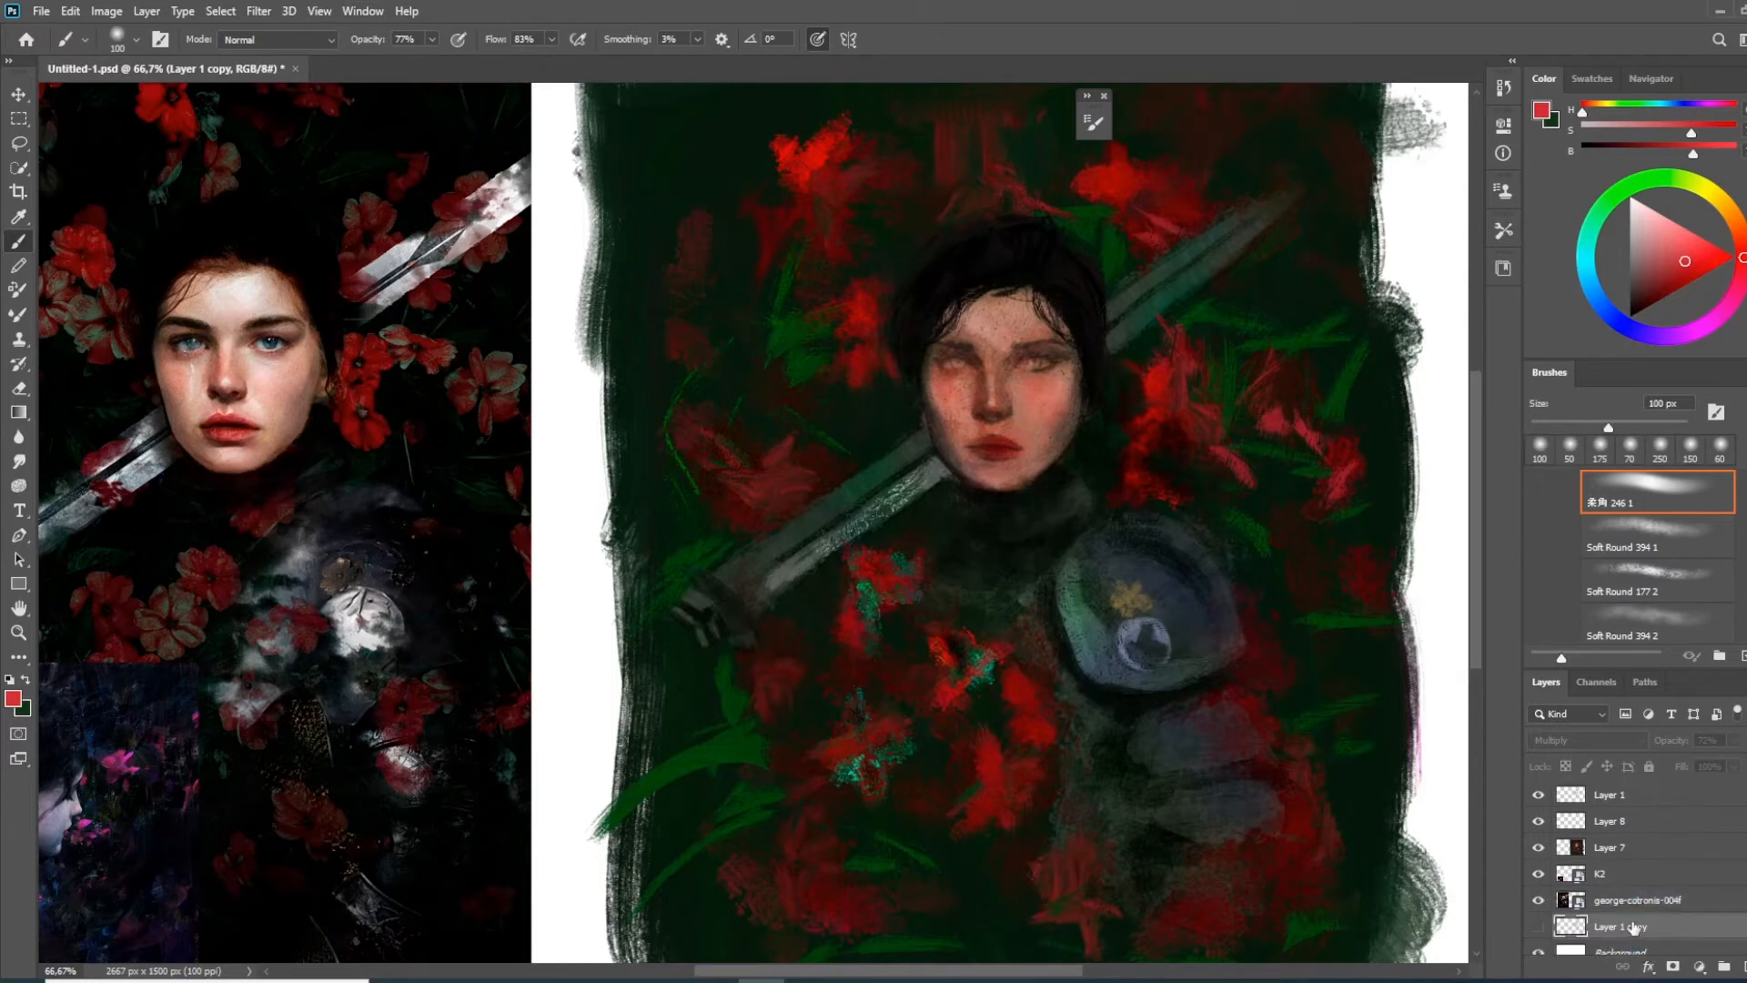
Merge Layers 1, 8 and 7 into one painting layer and check it by toggling its visibility
left_click(1612, 796)
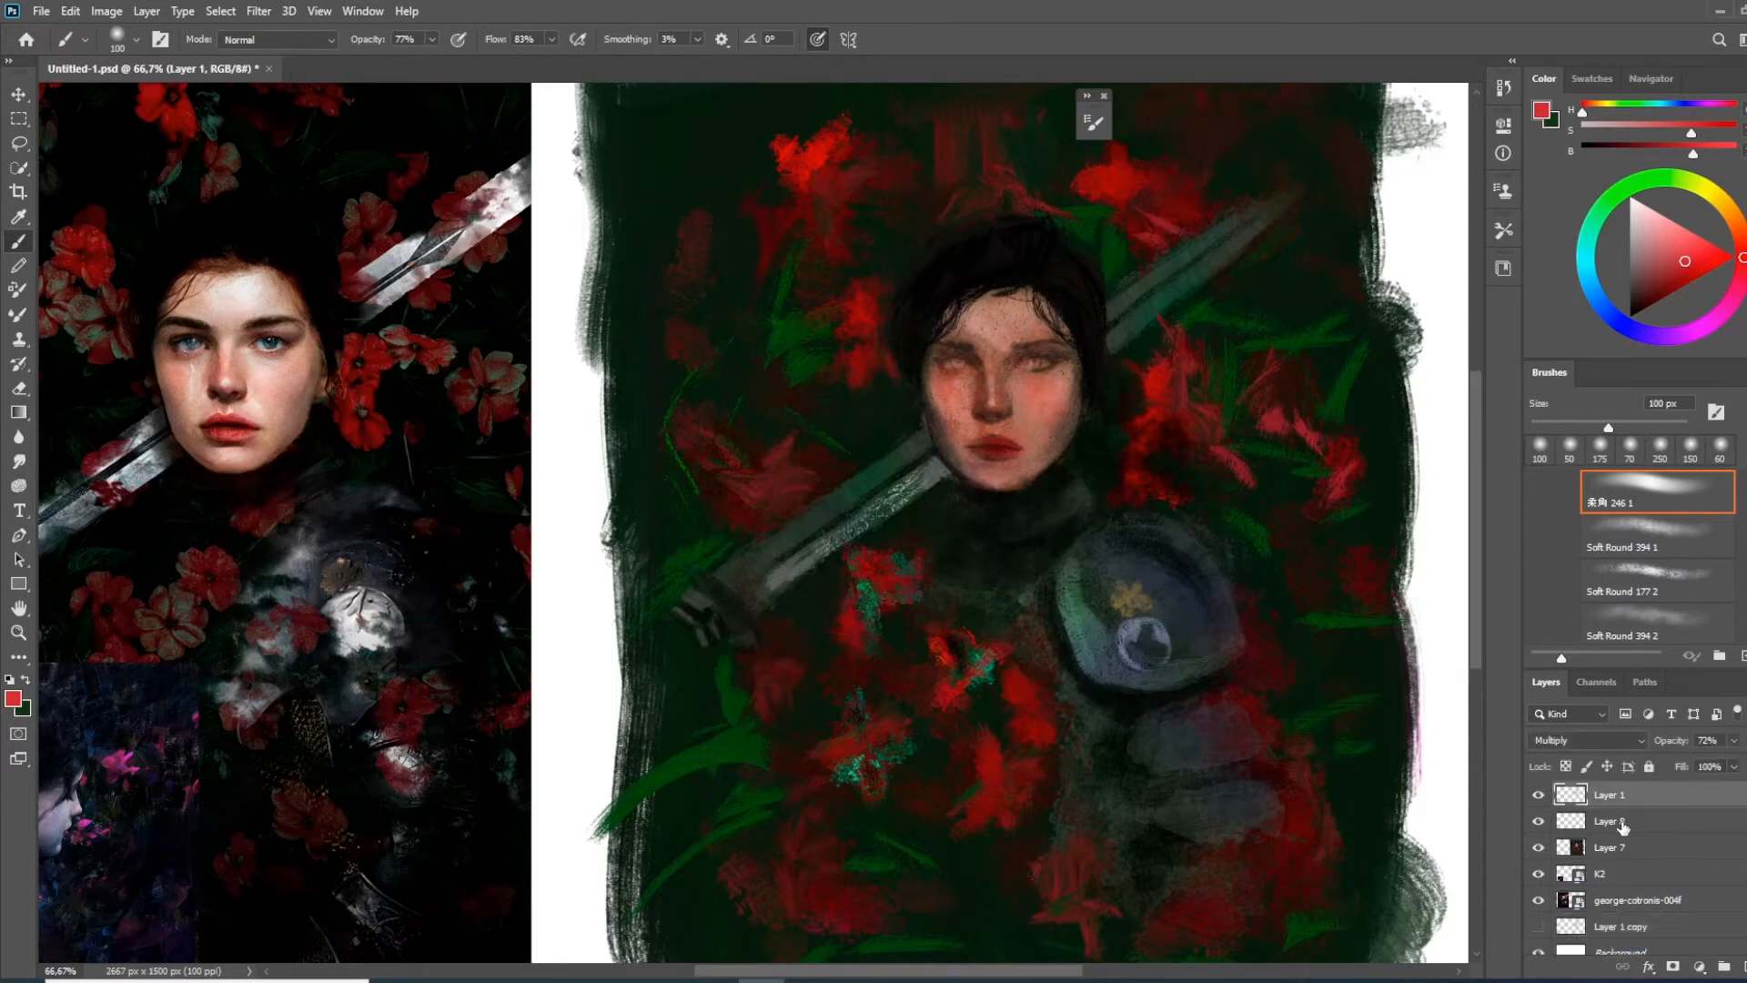
left_click(1623, 847, "shift")
key("ctrl+e")
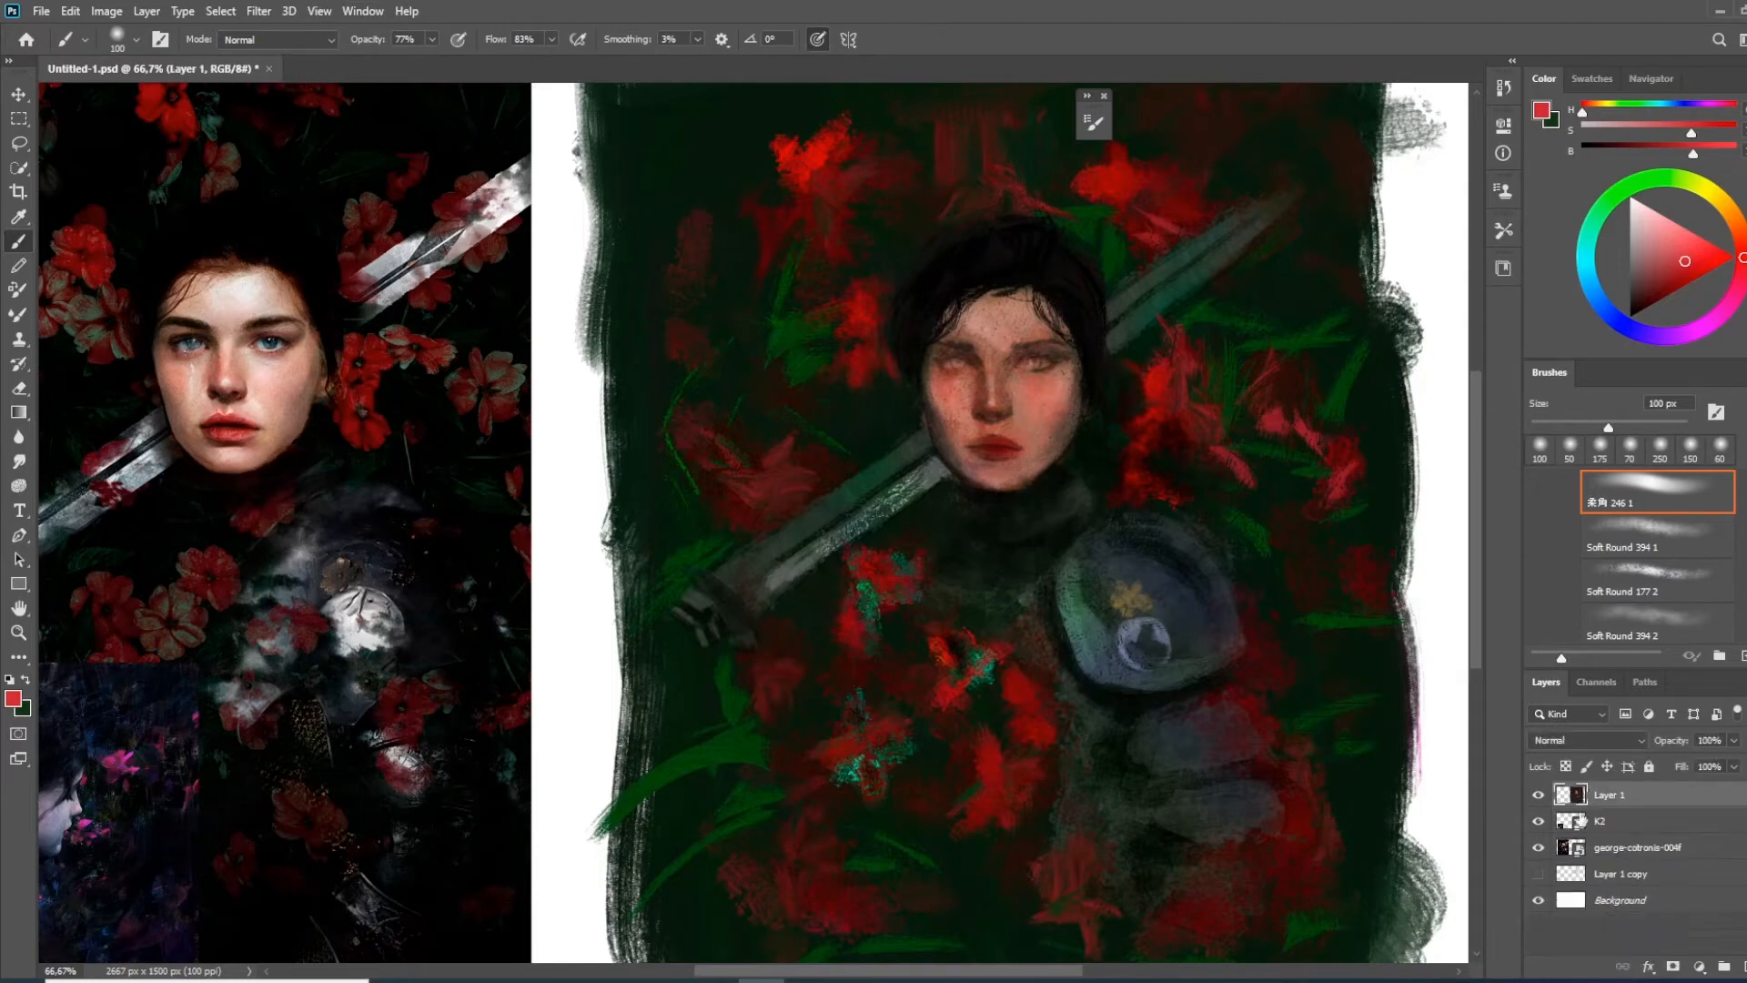
left_click(1539, 796)
left_click(1540, 796)
left_click(1540, 797)
left_click(1540, 796)
left_click_drag(1203, 572, 1226, 613)
left_click_drag(1053, 344, 1063, 368)
left_click_drag(1031, 434, 1124, 632)
key("ctrl+z")
key("ctrl+z")
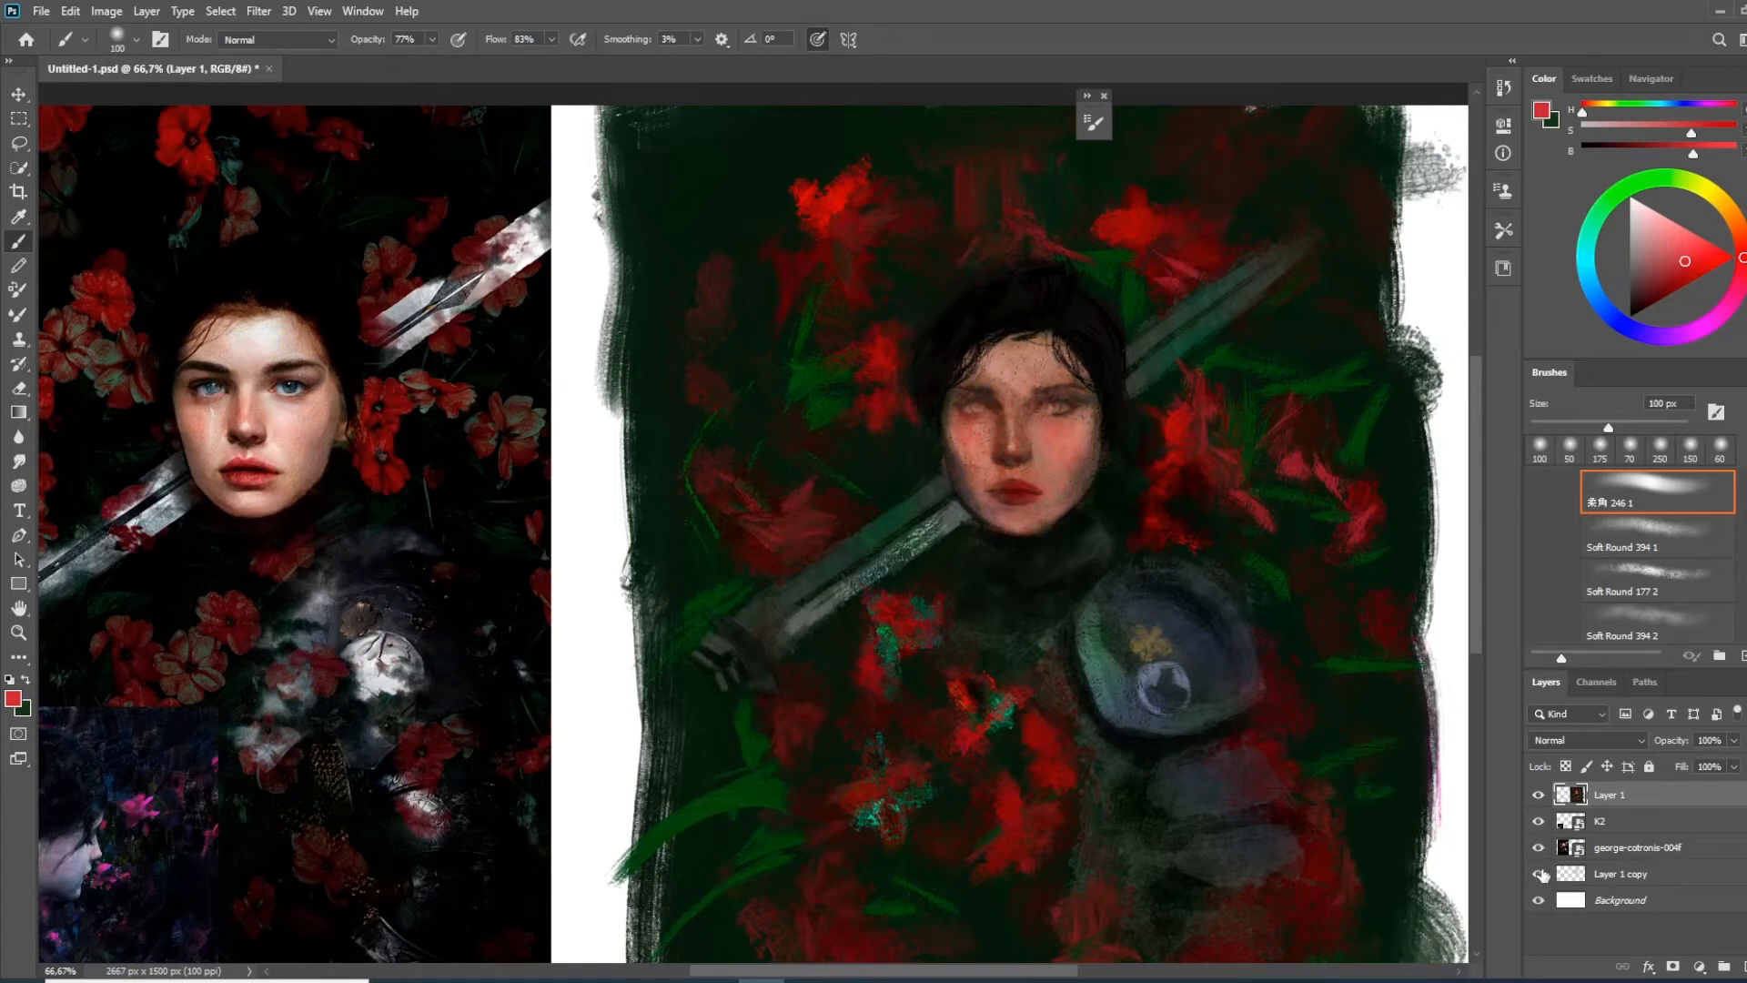
Hide the Layer 1 copy and add a new empty layer above Layer 1
left_click(1588, 874)
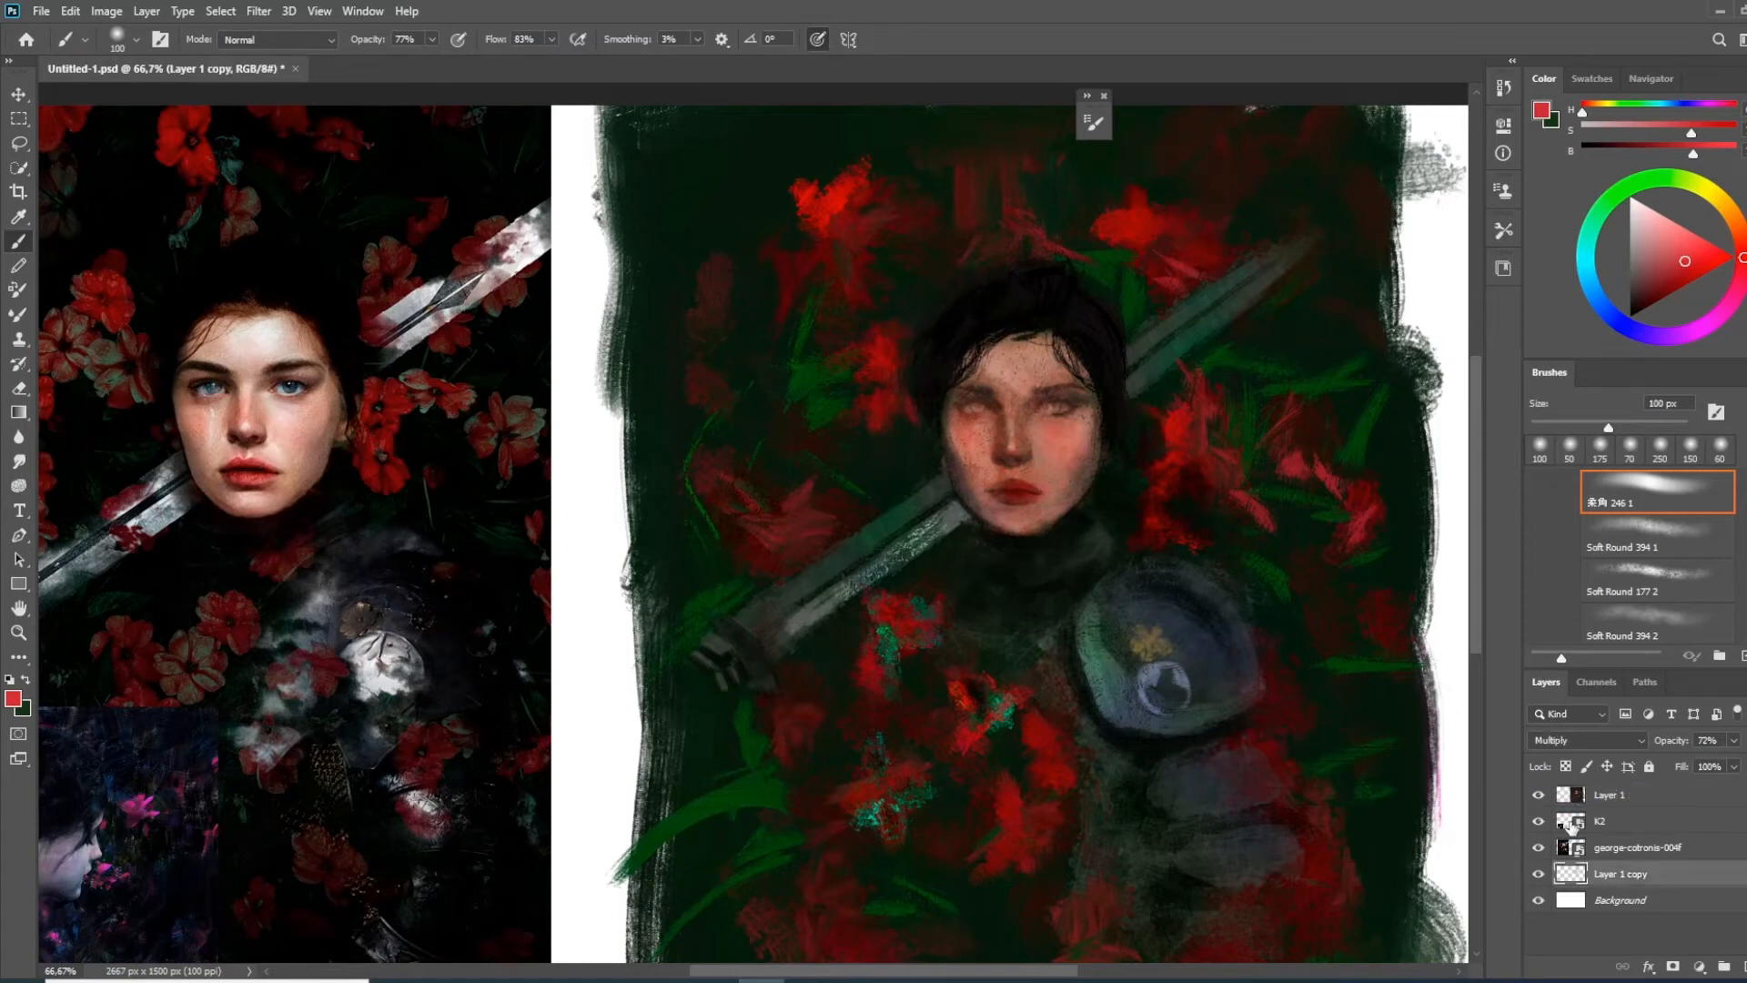
mouse_move(1588, 873)
left_mouse_down()
mouse_move(1565, 793)
mouse_move(1588, 878)
left_mouse_up()
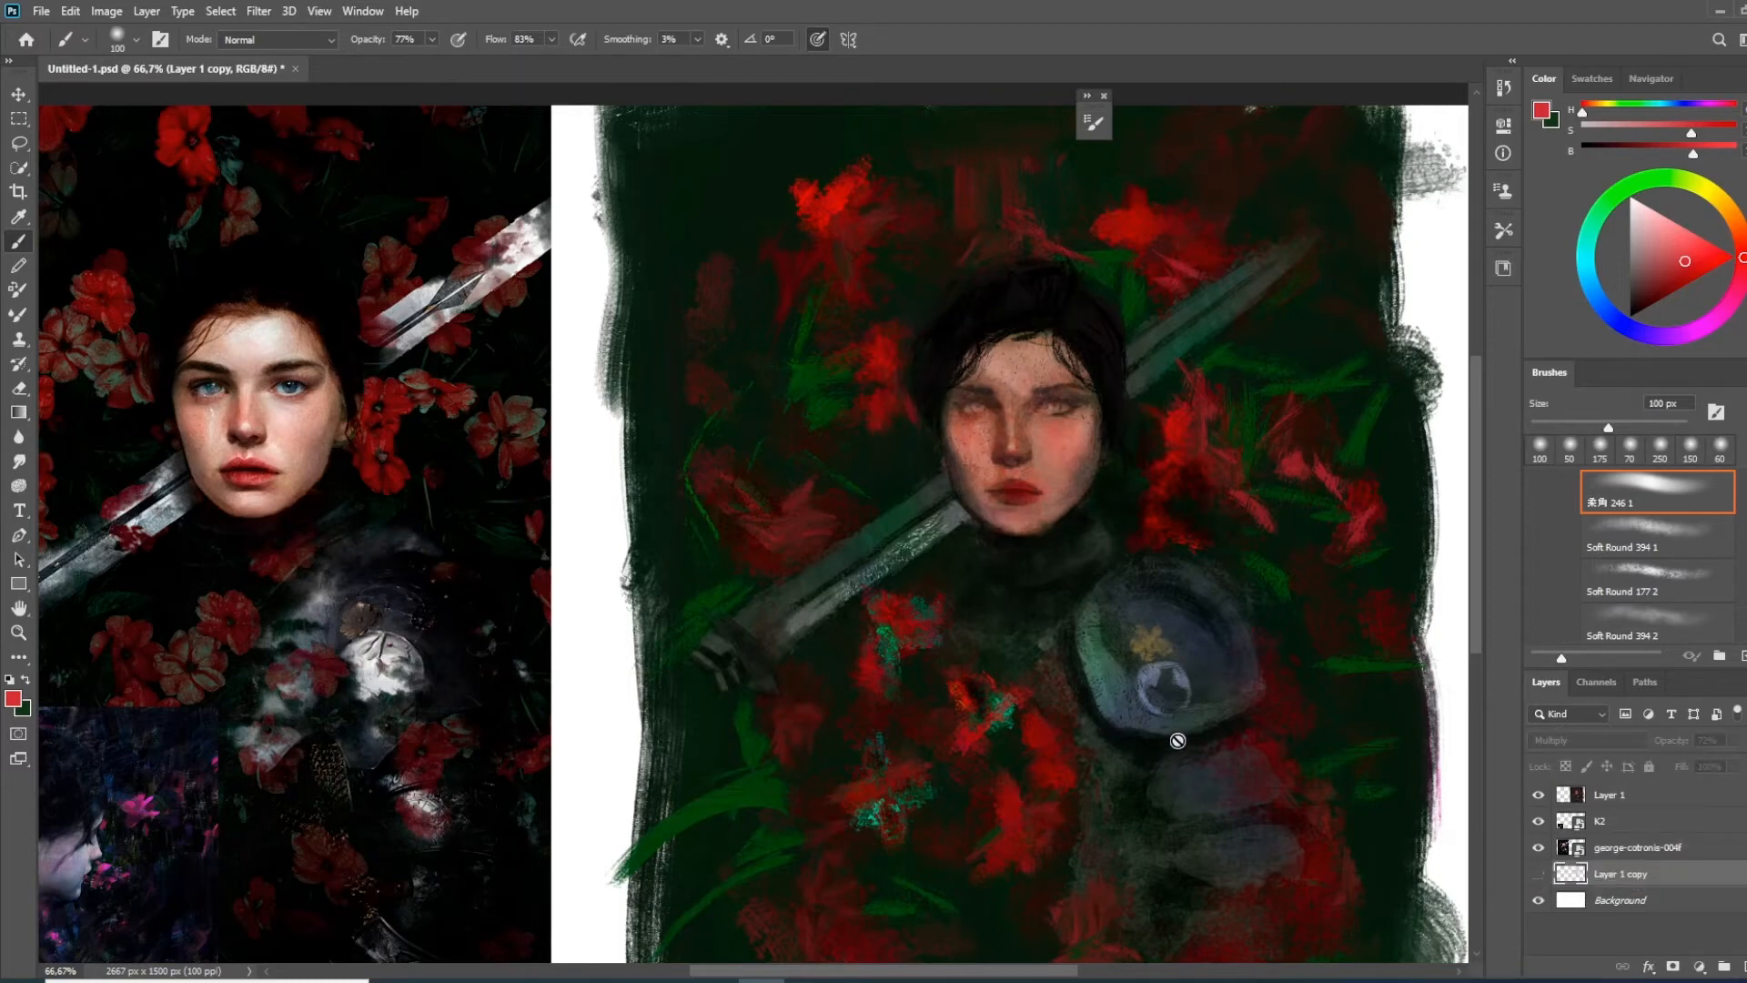
left_click(1629, 803)
left_click(1744, 966)
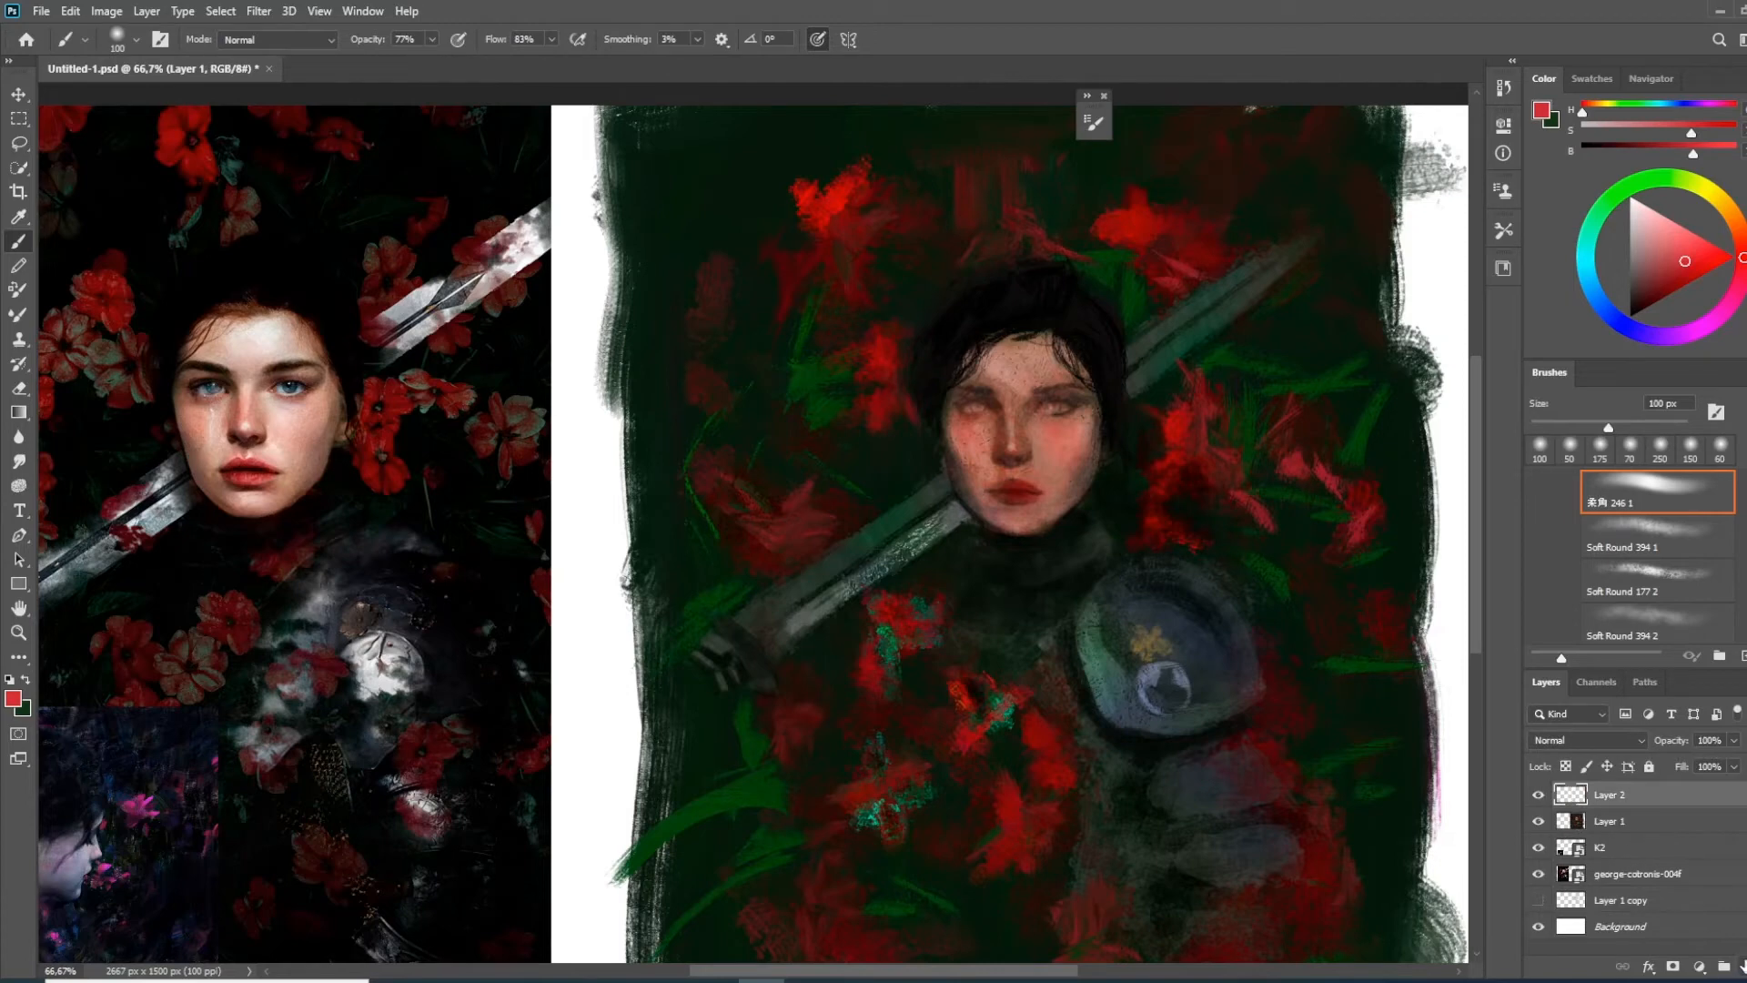
Brush pale pinkish-white highlights onto the forehead and cheek with the Chalk 60 pixels 3 brush at 70 px
right_click(685, 423)
left_click_drag(1487, 701, 1489, 704)
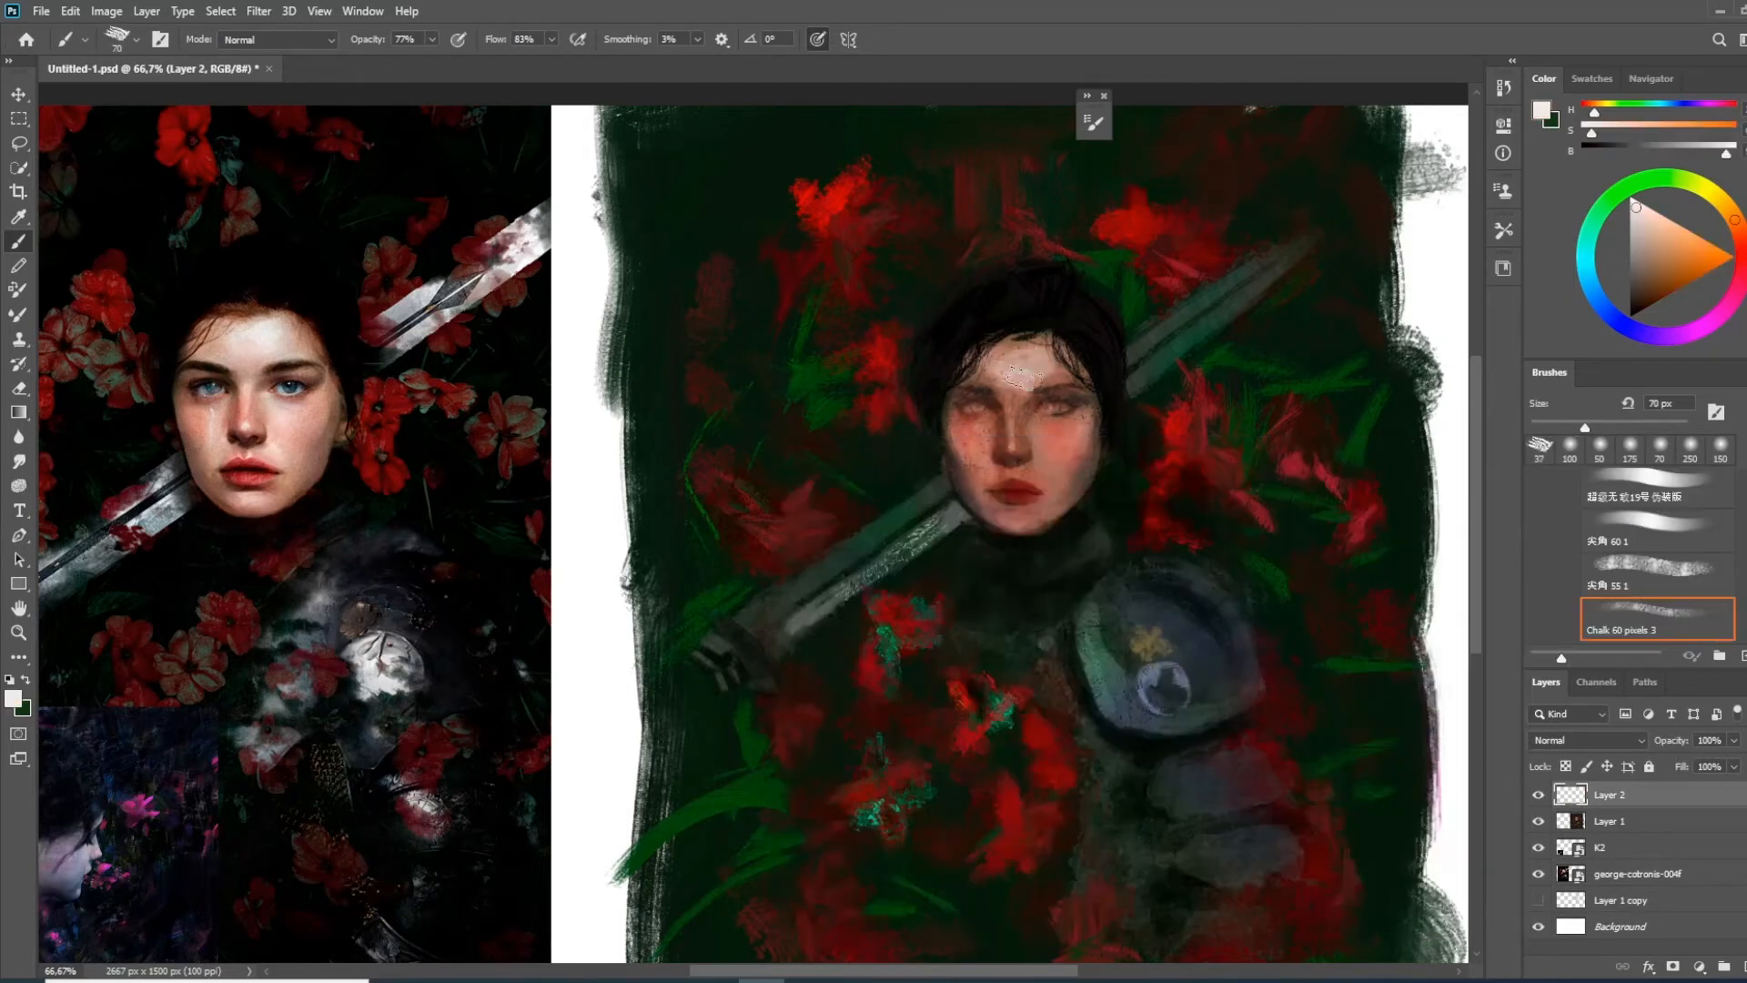
left_click_drag(1694, 153, 1715, 153)
left_click_drag(1023, 361, 1006, 378)
left_click_drag(1067, 482, 1056, 417)
Refine the light skin tones on the forehead and cheek in pale pink with a 30 px brush at 86% opacity
key("bracketleft")
key("bracketleft")
mouse_move(1028, 355)
left_mouse_down()
mouse_move(1048, 397)
mouse_move(956, 366)
mouse_move(956, 377)
left_mouse_up()
key("8")
key("6")
mouse_move(998, 301)
left_mouse_down()
mouse_move(1047, 287)
mouse_move(997, 306)
left_mouse_up()
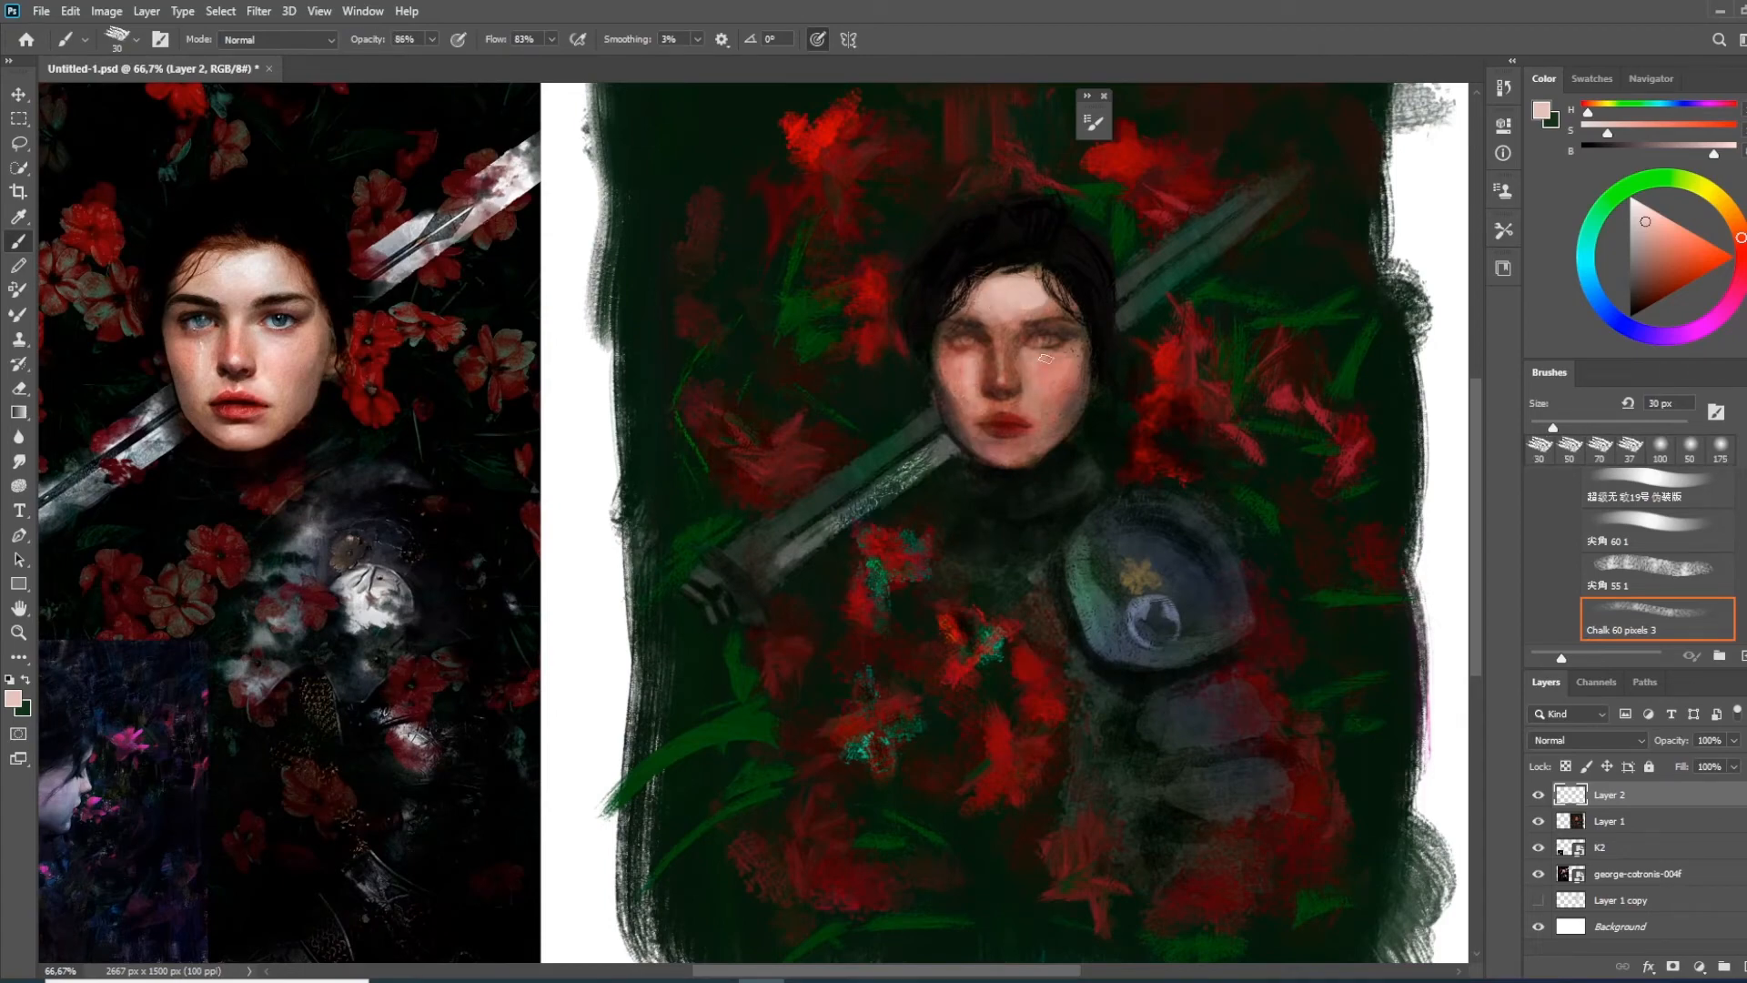
left_click_drag(1045, 364, 1054, 402)
Try light skin strokes over the nose and cheek, including some at a reduced brush opacity
key("ctrl+plus")
mouse_move(902, 434)
left_mouse_down()
mouse_move(1057, 589)
mouse_move(787, 628)
left_mouse_up()
left_click_drag(1010, 409, 1022, 499)
key("ctrl+z")
key("ctrl+z")
left_click_drag(385, 45, 371, 47)
mouse_move(1018, 416)
left_mouse_down()
mouse_move(1018, 497)
mouse_move(992, 451)
left_mouse_up()
left_click_drag(1000, 431, 960, 448)
key("ctrl+z")
key("ctrl+z")
key("ctrl+z")
Set the brush opacity to 29% and softly blend muted pink skin tones over the eyes, nose, cheeks and jaw
left_click_drag(382, 43, 349, 45)
mouse_move(985, 431)
left_mouse_down()
mouse_move(950, 444)
mouse_move(999, 500)
left_mouse_up()
left_click_drag(1022, 451, 1122, 393)
mouse_move(1063, 501)
left_mouse_down()
mouse_move(1037, 372)
mouse_move(1016, 362)
left_mouse_up()
mouse_move(912, 347)
left_mouse_down()
mouse_move(917, 373)
mouse_move(1177, 465)
left_mouse_up()
left_click(1177, 465, "alt")
left_click(1217, 524, "alt")
left_click_drag(1404, 515, 1205, 560)
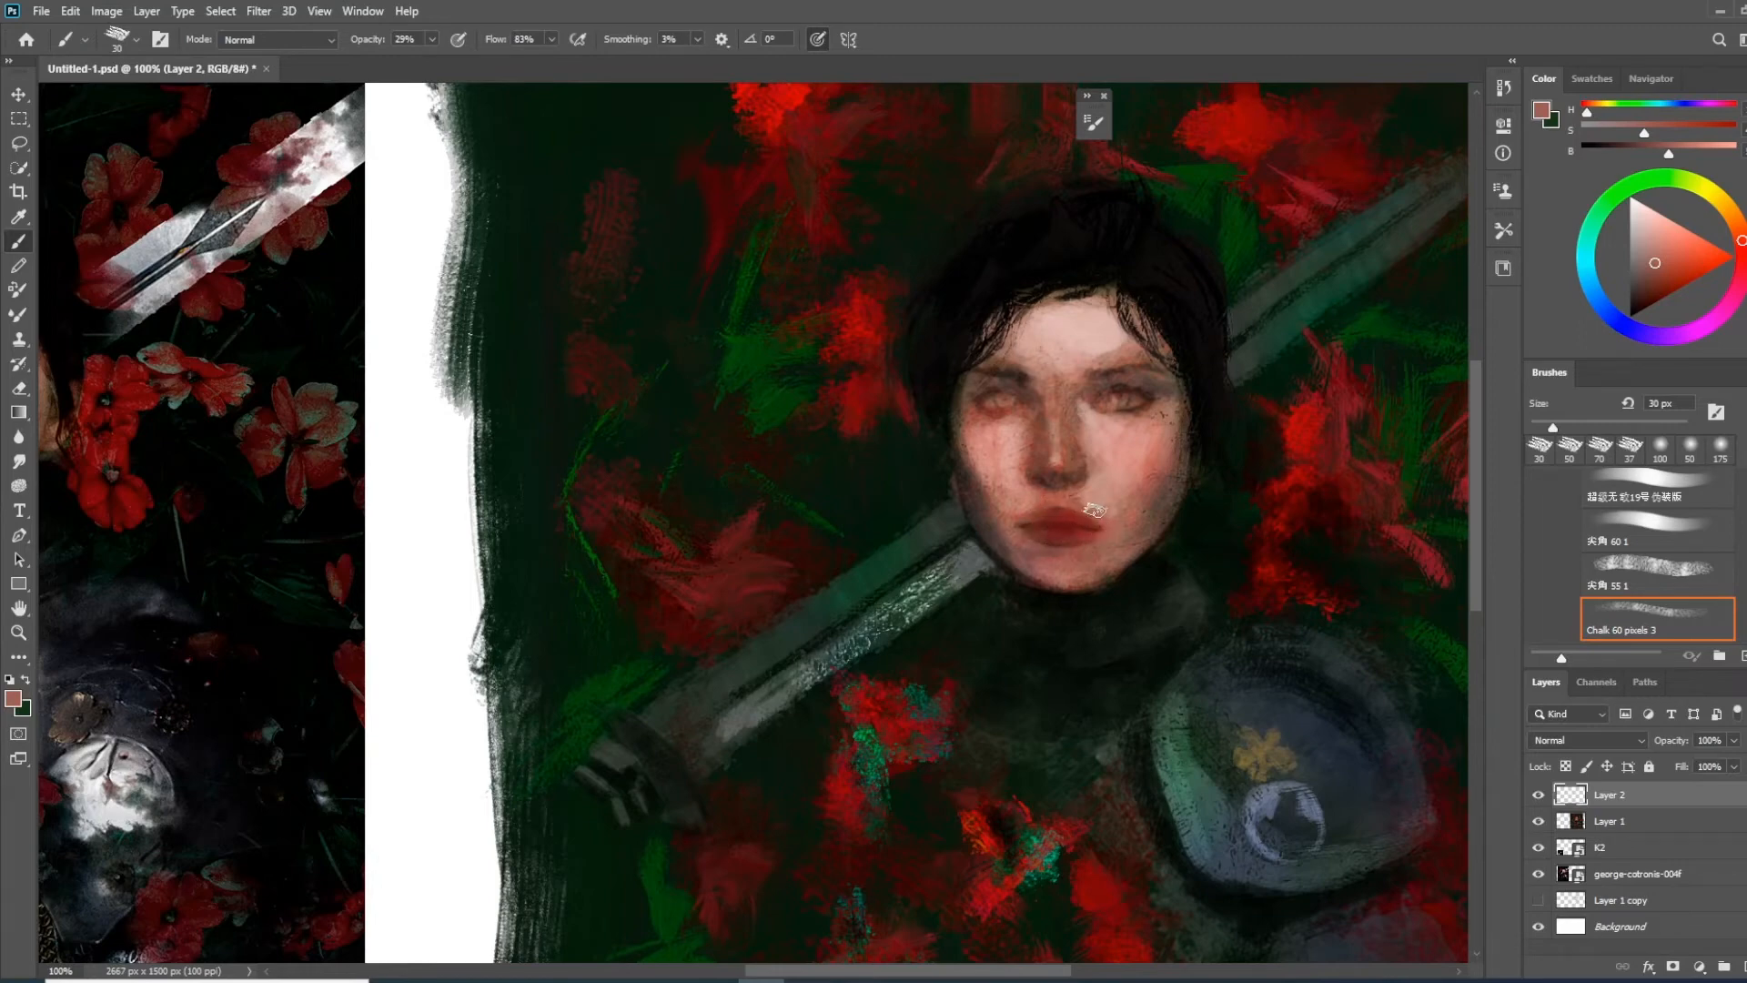
Define the iris and upper lid of the viewer's-right eye in dark brown with a 3 px chalk brush at 100% opacity
mouse_move(1093, 617)
left_mouse_down()
mouse_move(1104, 473)
mouse_move(1052, 523)
left_mouse_up()
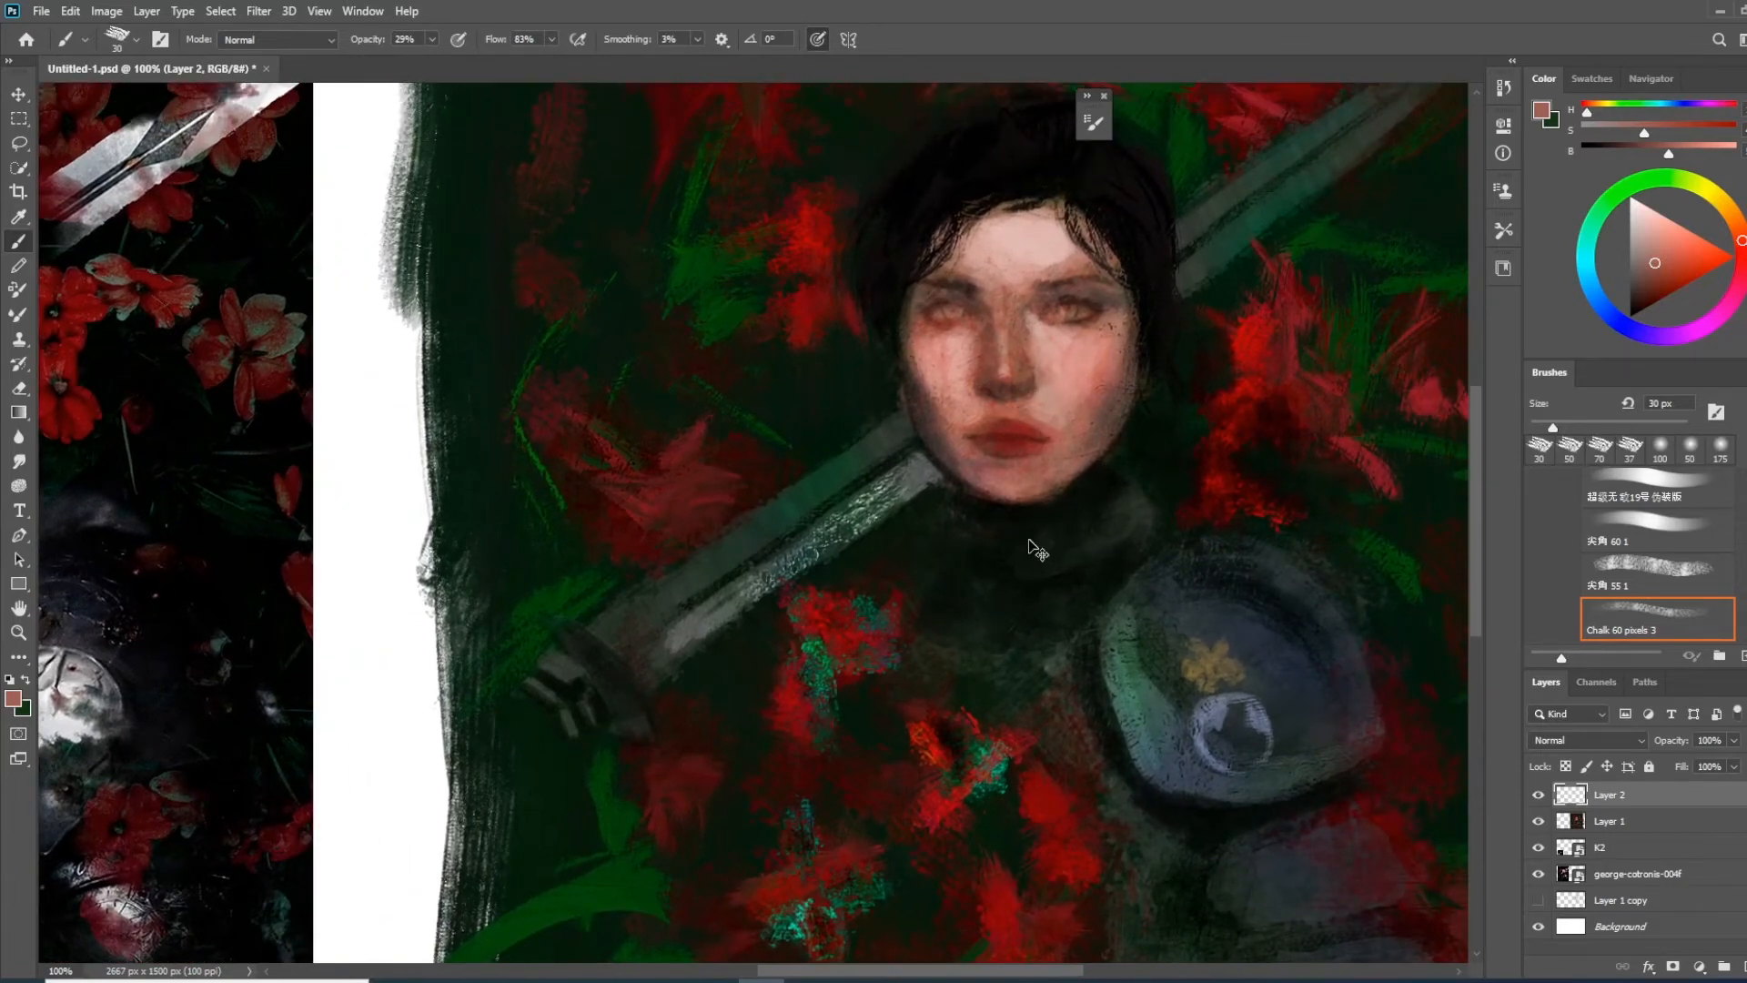
key("ctrl+plus")
key("ctrl+plus")
left_click_drag(1337, 256, 829, 544)
left_click_drag(907, 494, 780, 576)
key("bracketleft")
key("bracketleft")
key("bracketleft")
key("bracketleft")
key("bracketleft")
key("bracketleft")
key("bracketleft")
key("bracketleft")
key("bracketleft")
key("0")
left_click(786, 202, "alt")
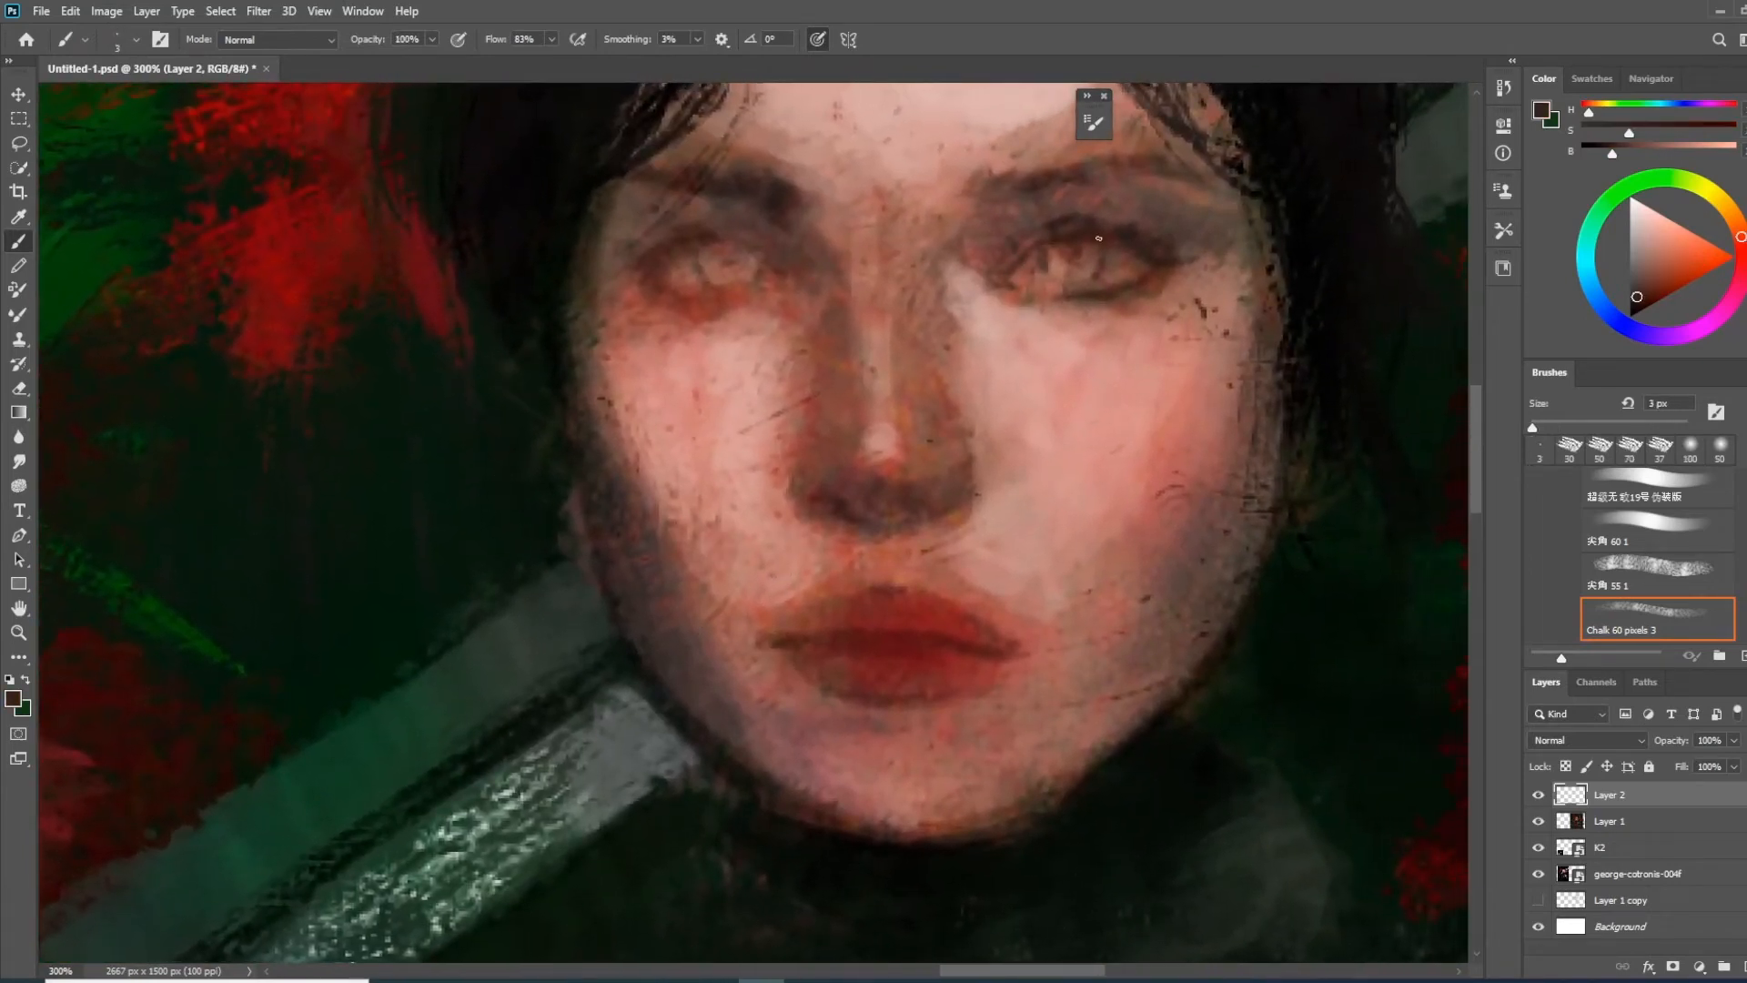
left_click_drag(1048, 248, 1048, 274)
left_click_drag(1097, 247, 1097, 269)
left_click_drag(1019, 391, 1043, 440)
Darken the nostrils and the underside of the nose with dark reddish-brown strokes, reducing the brush opacity to 73%
key("bracketright")
key("bracketright")
key("bracketright")
mouse_move(921, 549)
left_mouse_down()
mouse_move(950, 558)
mouse_move(854, 494)
left_mouse_up()
left_click(941, 553, "alt")
key("bracketleft")
key("bracketleft")
mouse_move(934, 489)
left_mouse_down()
mouse_move(914, 503)
mouse_move(983, 473)
left_mouse_up()
left_click_drag(819, 479, 858, 521)
left_click_drag(380, 42, 355, 42)
left_click(929, 528, "alt")
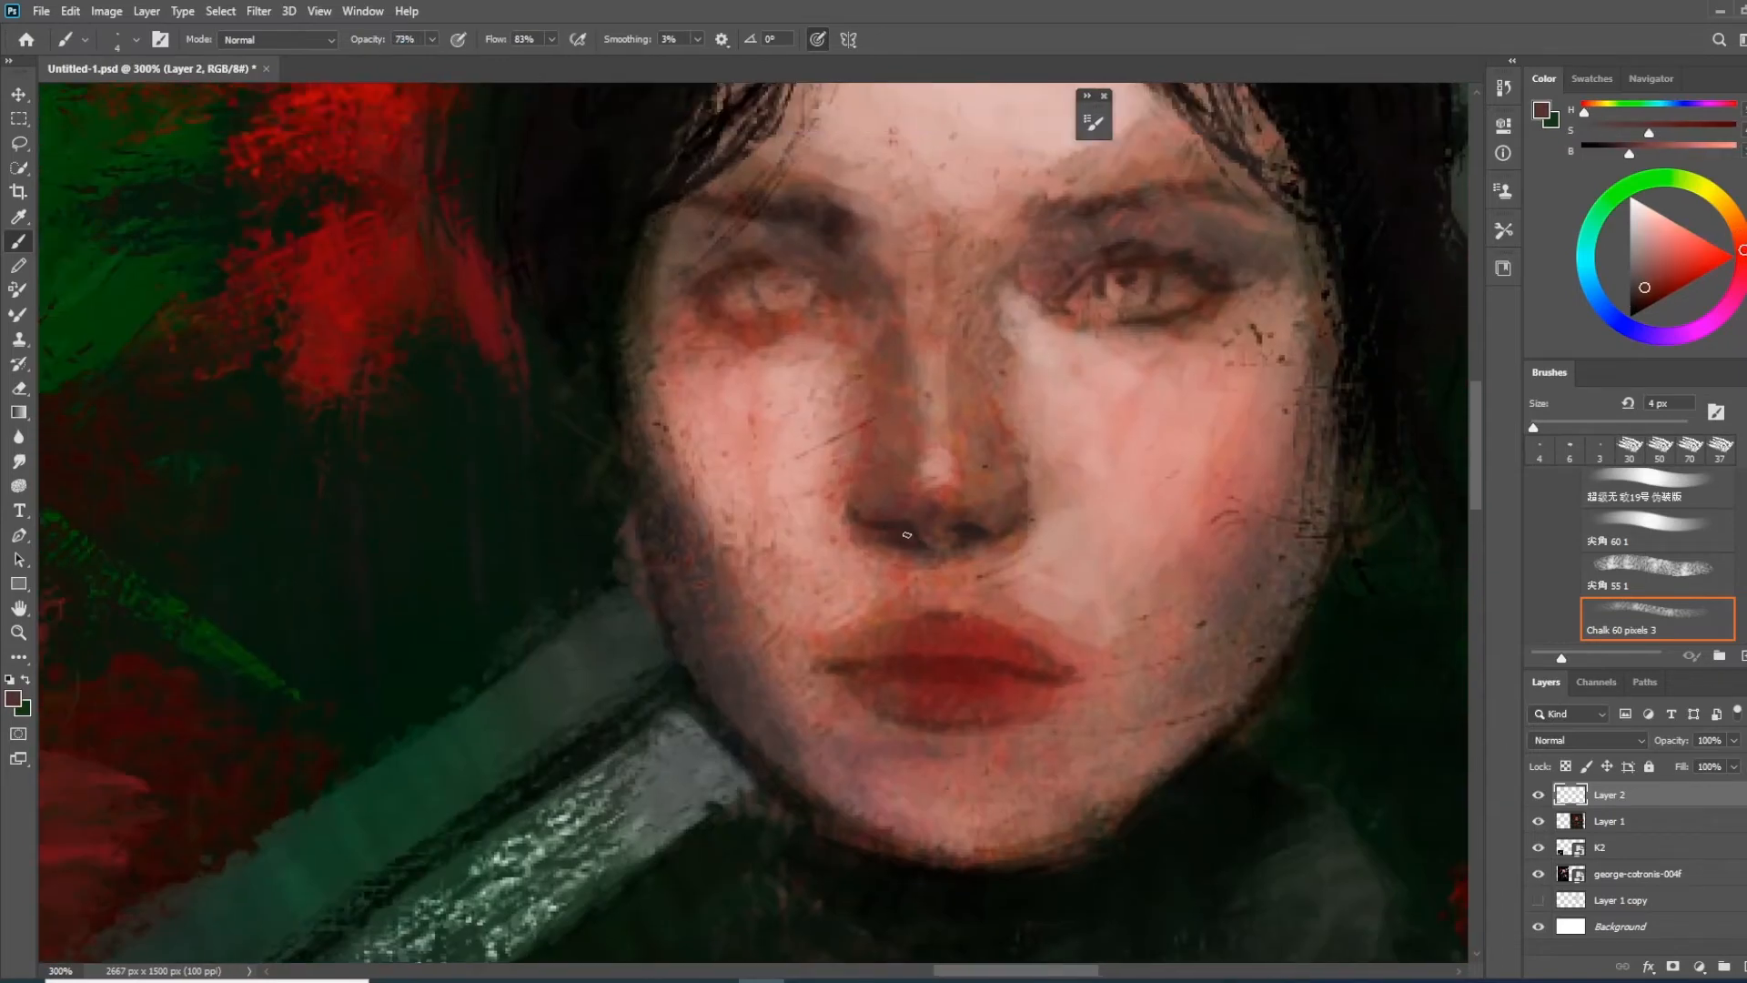
mouse_move(952, 548)
left_mouse_down()
mouse_move(920, 376)
mouse_move(1060, 473)
left_mouse_up()
key("ctrl+minus")
left_click(1019, 511, "alt")
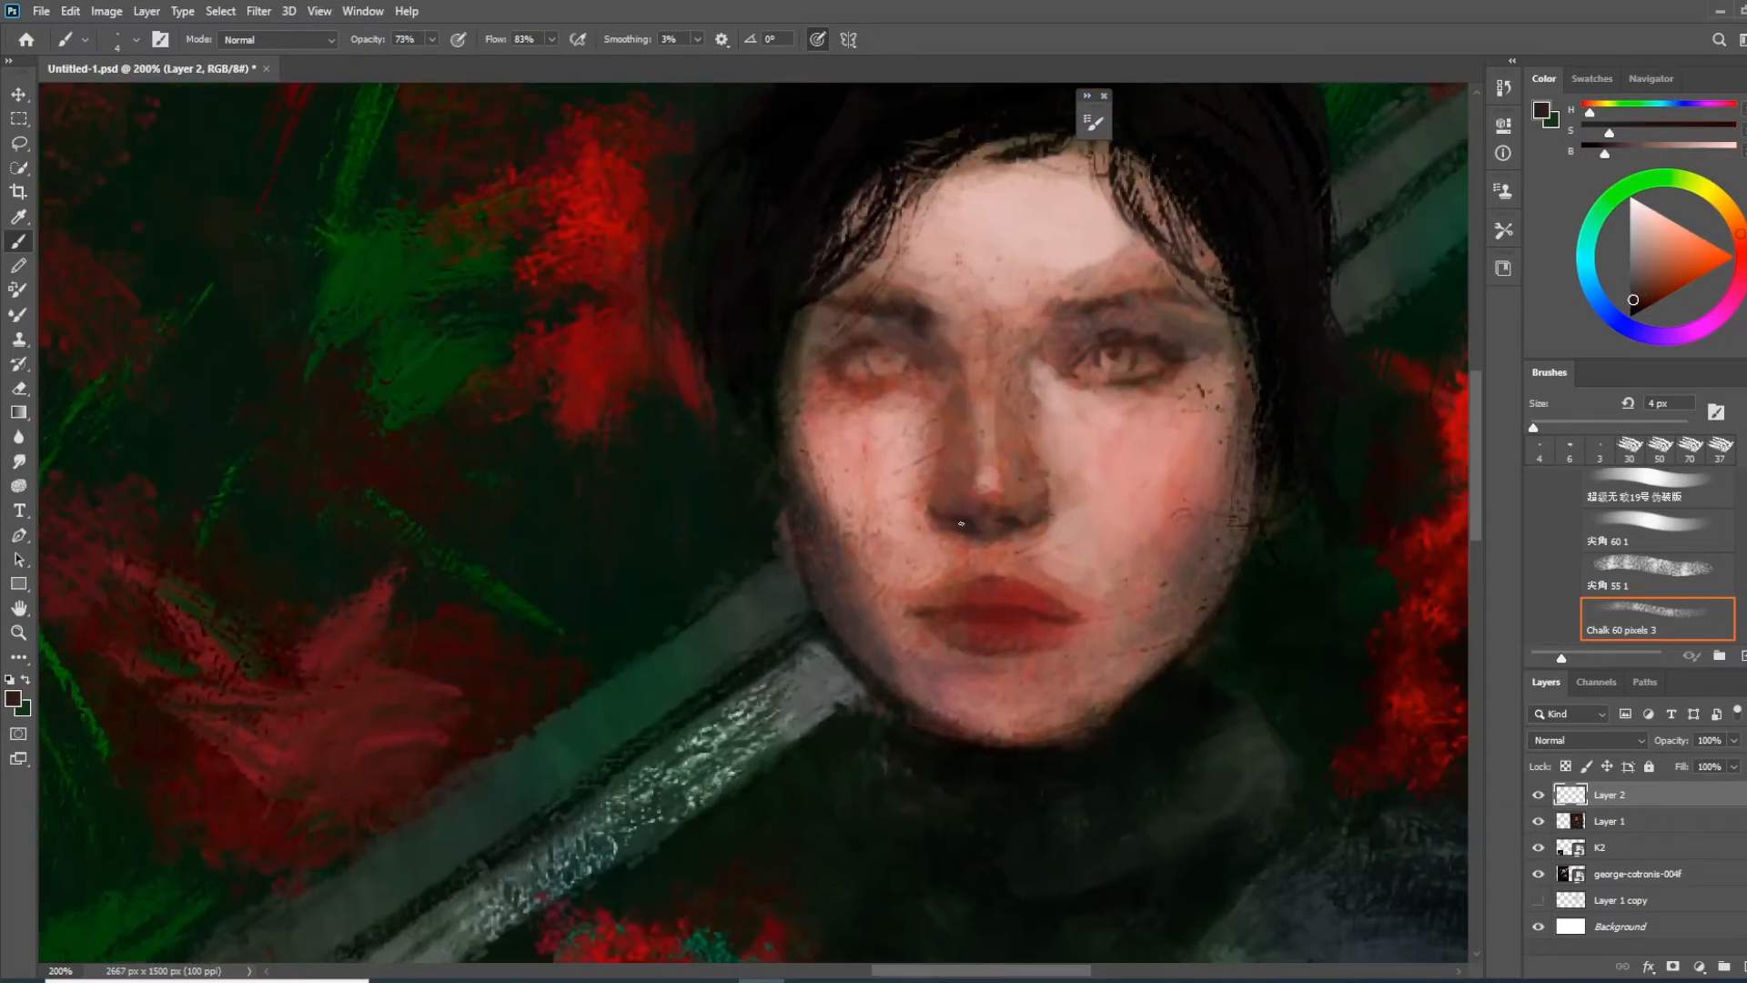
Copy the eyes and nose area from the reference portrait onto a new top layer and place it beside the painted face
key("ctrl+minus")
key("ctrl+minus")
left_click_drag(819, 510, 943, 501)
left_click(20, 144)
key("ctrl+c")
left_click_drag(119, 393, 807, 445)
left_click(903, 376)
left_click(1637, 874)
key("ctrl+c")
key("ctrl+v")
key("v")
left_click_drag(1609, 873, 1609, 788)
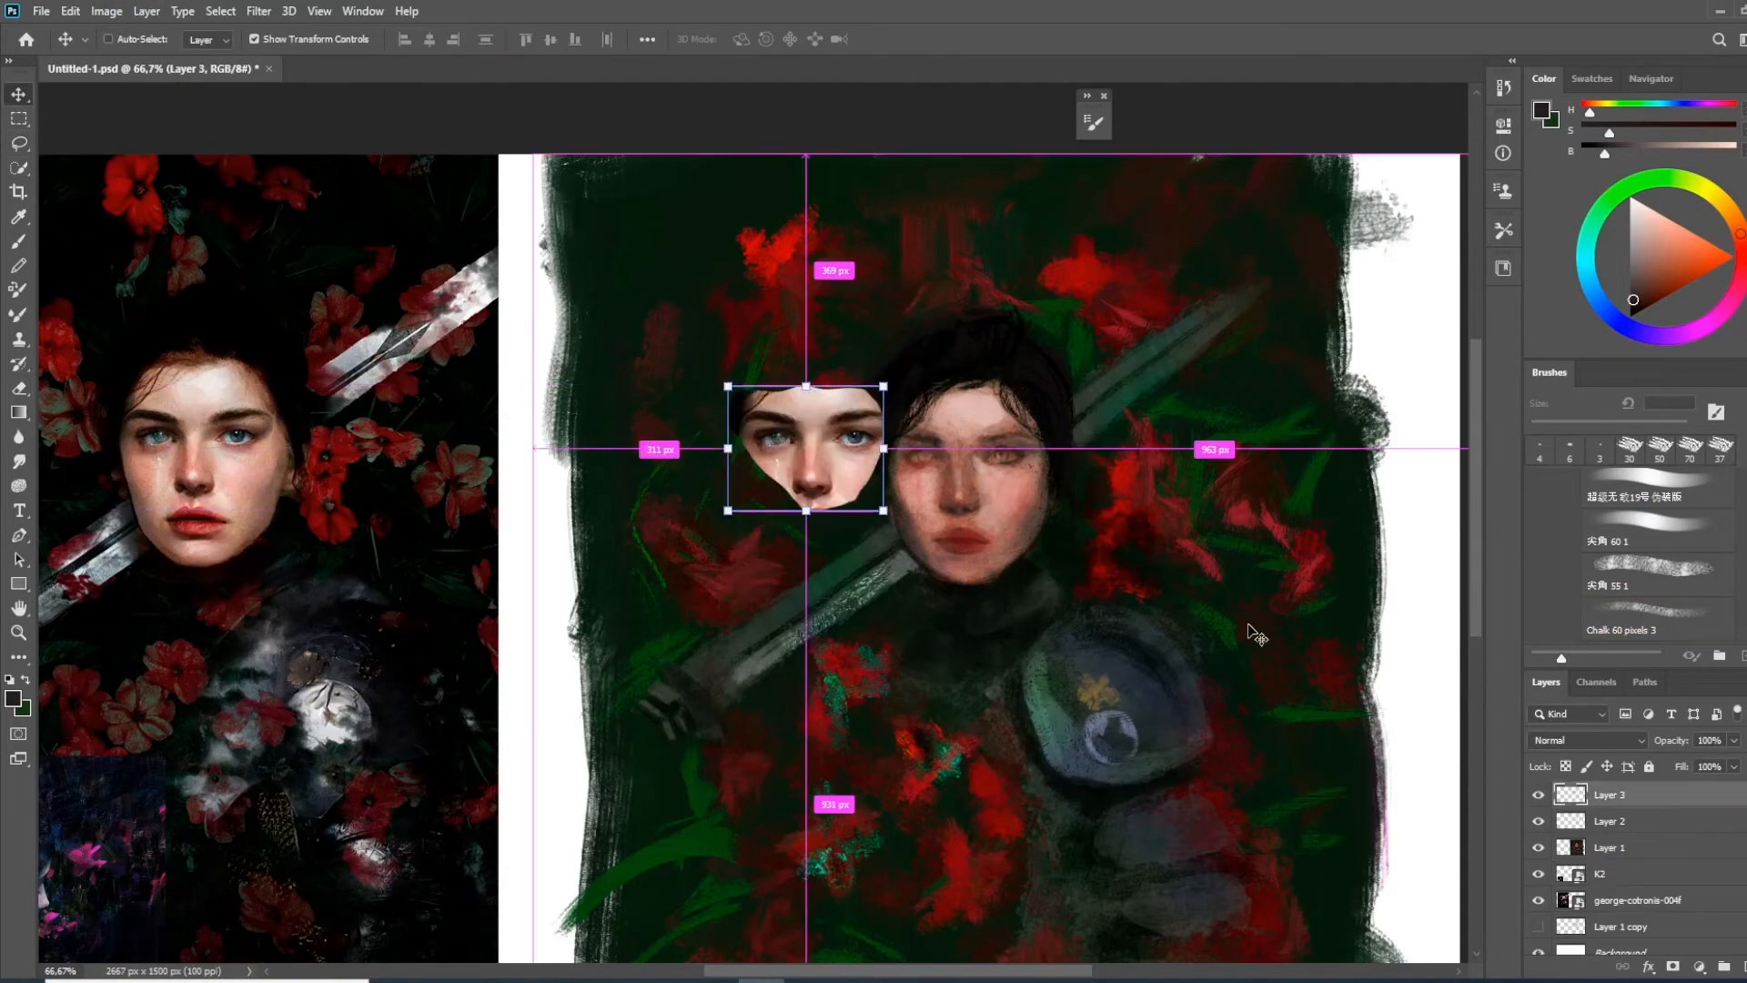
Refine the nostrils and nose underside on Layer 2 in dark brown with a small chalk brush up to 9 px
scroll(986, 499, "up", 2)
left_click(1609, 821)
key("b")
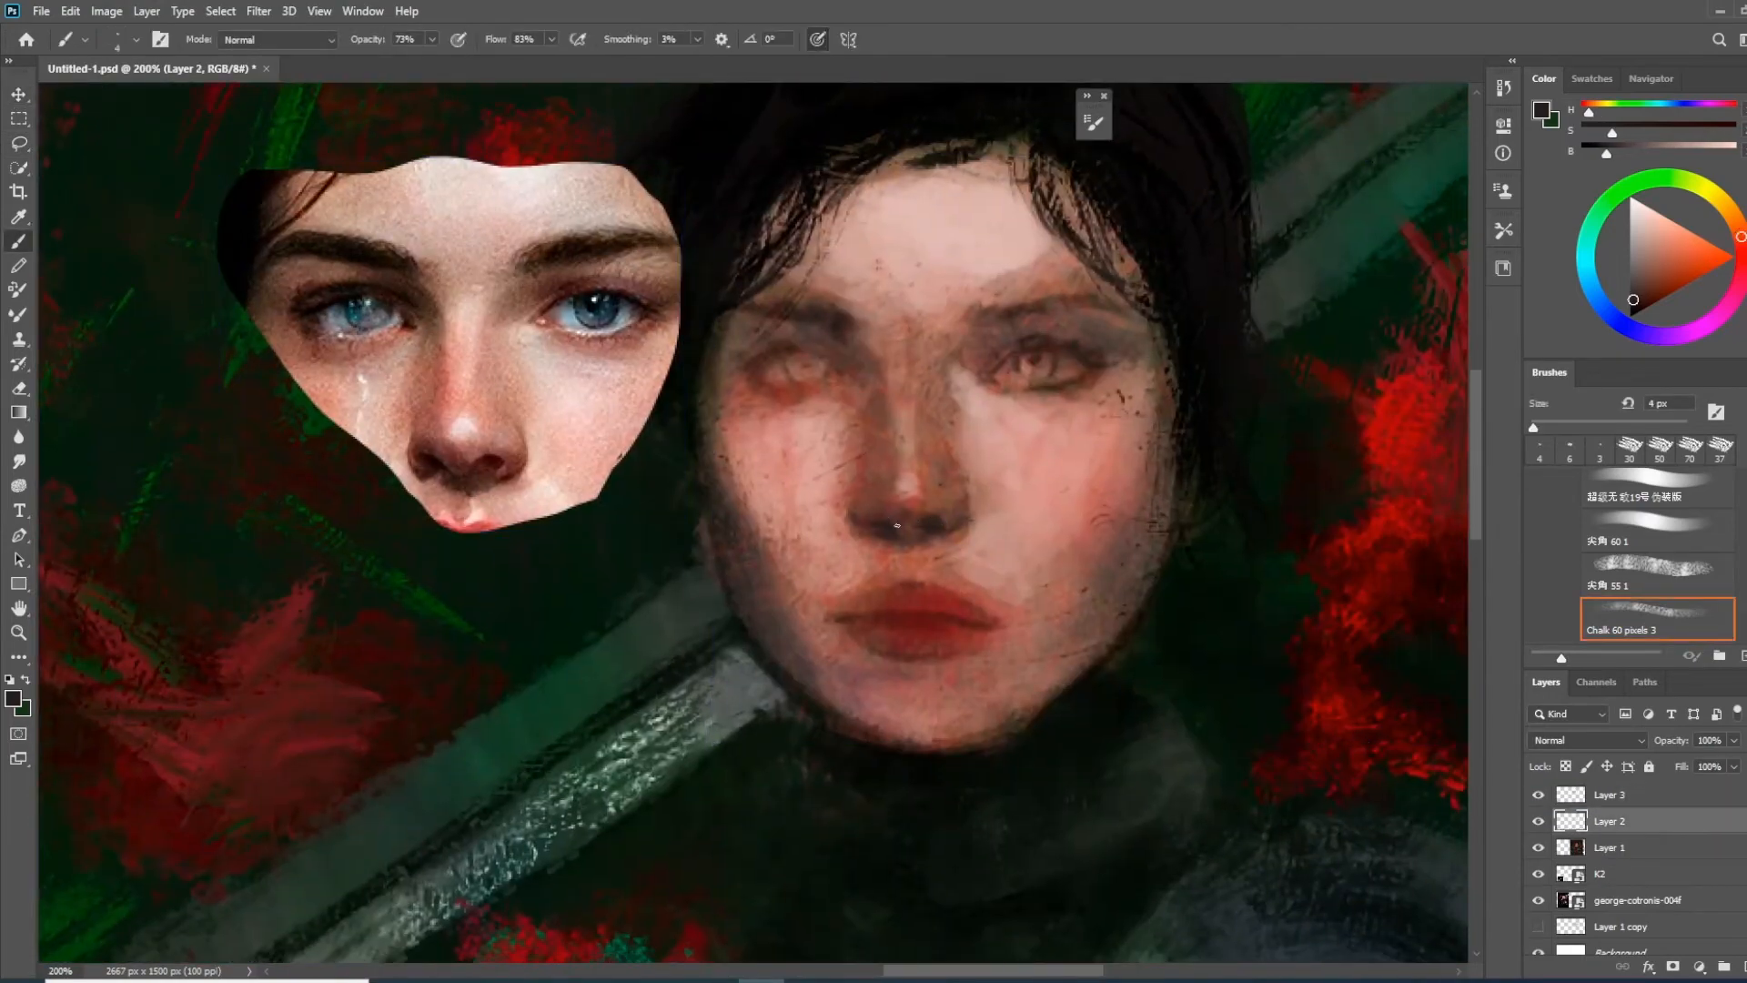
left_click(896, 512, "alt")
key("bracketright")
left_click(895, 535, "alt")
left_click(918, 551, "alt")
left_click(862, 538, "alt")
left_click(847, 496, "alt")
left_click(895, 512, "alt")
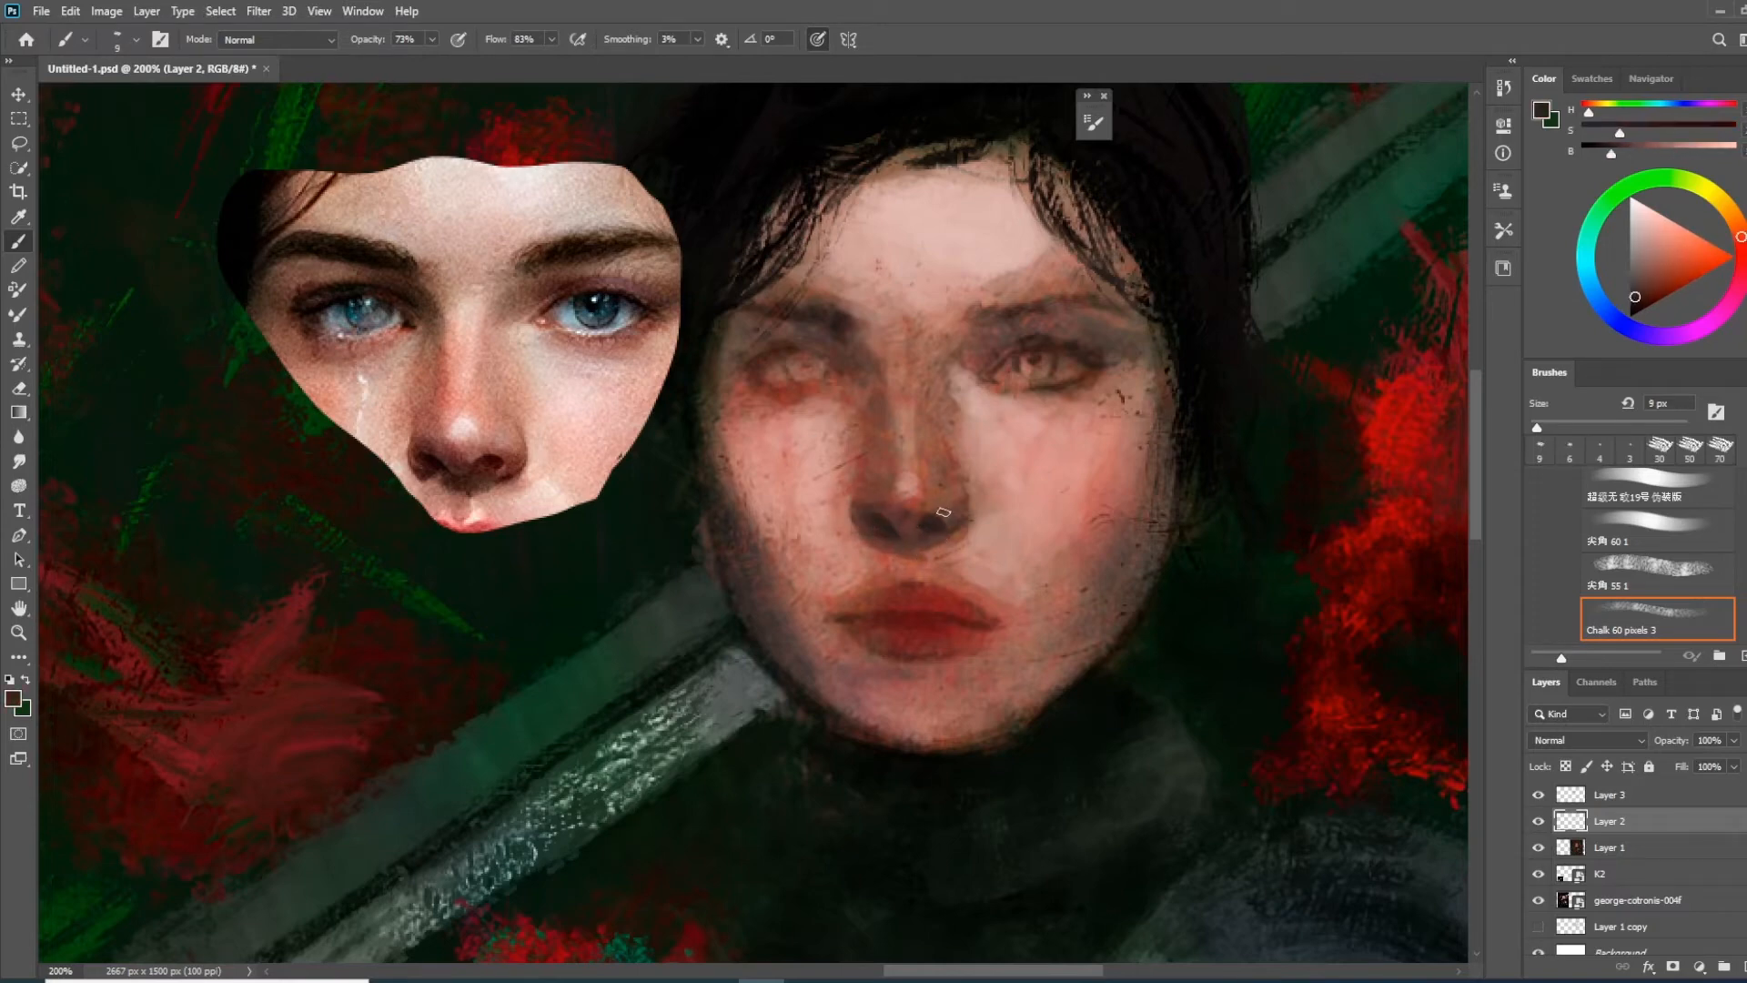
Reshape the nose bridge, sides and tip with reddish-brown shadows and a pale tip highlight, using a larger chalk brush
left_click(886, 484, "alt")
key("bracketright")
key("bracketright")
key("bracketright")
left_click_drag(880, 417, 881, 482)
left_click(970, 370, "alt")
left_click(839, 355, "alt")
left_click_drag(988, 353, 1035, 326)
left_click_drag(974, 382, 936, 439)
left_click(871, 544, "alt")
left_click_drag(868, 539, 873, 554)
mouse_move(876, 453)
left_mouse_down()
mouse_move(874, 409)
mouse_move(1015, 330)
left_mouse_up()
left_click_drag(783, 331, 744, 352)
left_click_drag(894, 564, 874, 516)
left_click(848, 482, "alt")
mouse_move(841, 422)
left_mouse_down()
mouse_move(842, 478)
mouse_move(820, 466)
left_mouse_up()
left_click(822, 455, "alt")
Blend the nose bridge and sides using the Mixer Brush with Sampled Brush 10 10 at 23% flow
key("shift+b")
key("bracketright")
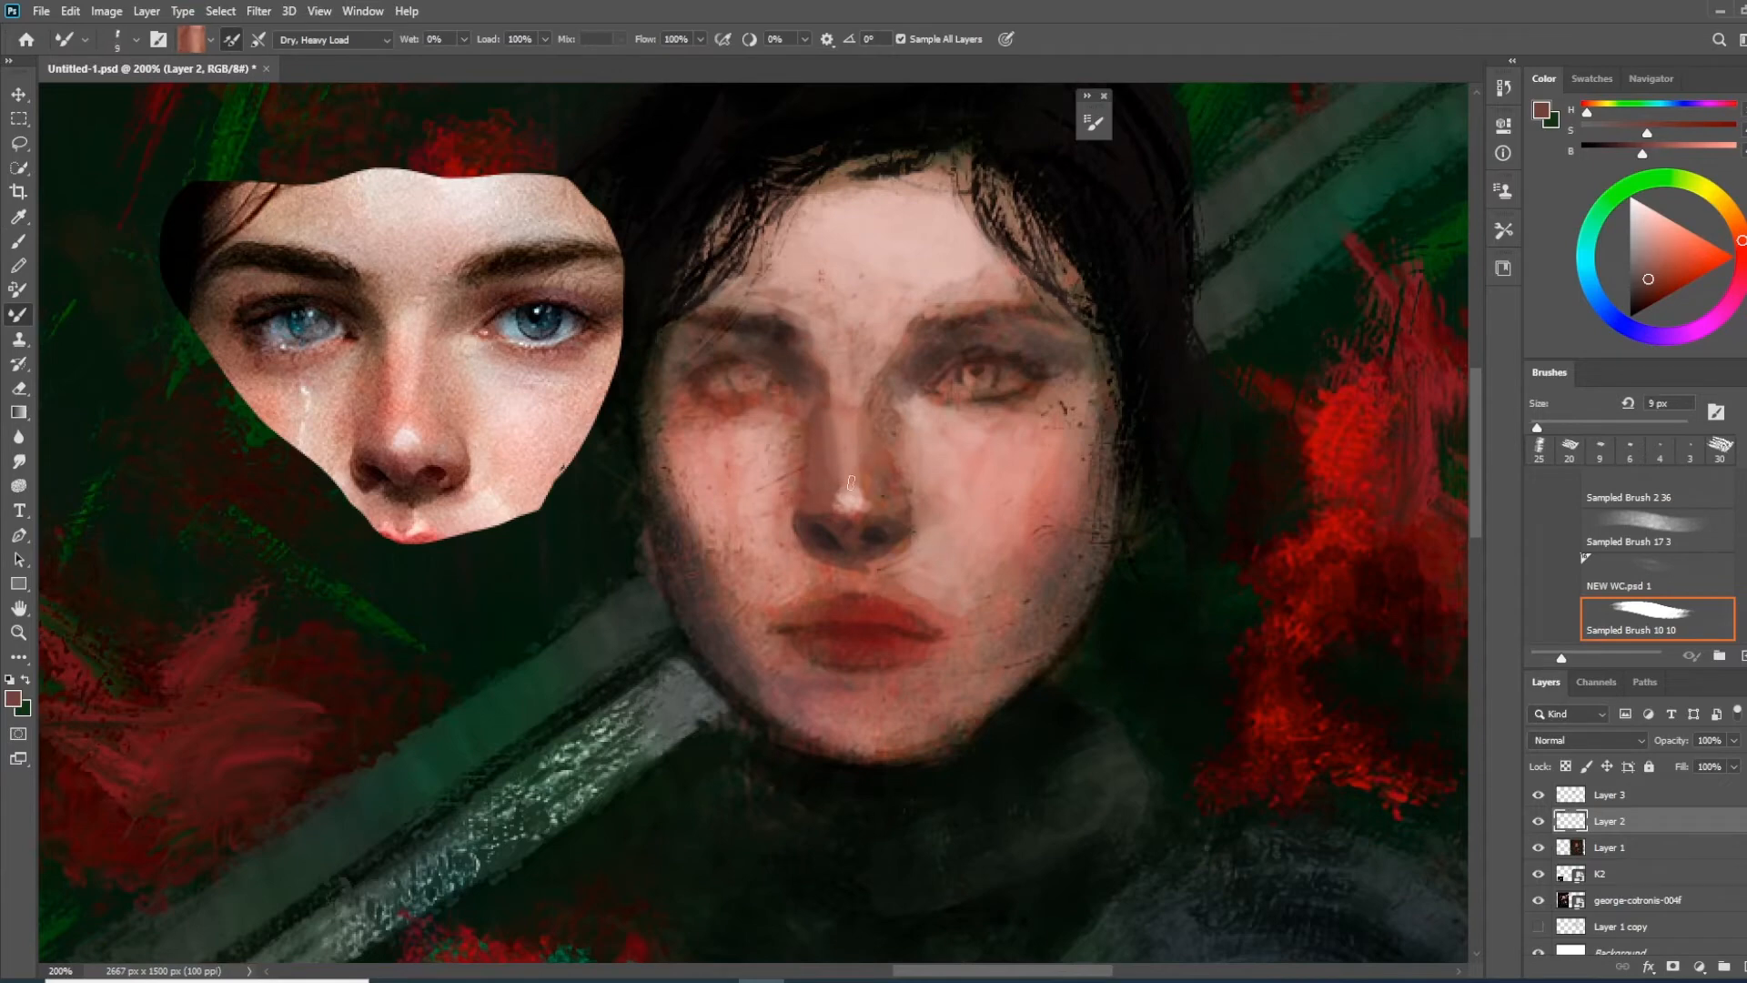
left_click_drag(649, 40, 580, 40)
left_click(841, 383, "alt")
mouse_move(855, 364)
left_mouse_down()
mouse_move(854, 405)
mouse_move(893, 457)
mouse_move(875, 375)
left_mouse_up()
left_click(924, 467, "alt")
left_click(924, 446, "alt")
left_click_drag(926, 496, 937, 524)
left_click(699, 442, "alt")
left_click_drag(851, 599, 871, 539)
key("bracketleft")
key("bracketleft")
key("bracketleft")
key("bracketleft")
left_click(803, 449, "alt")
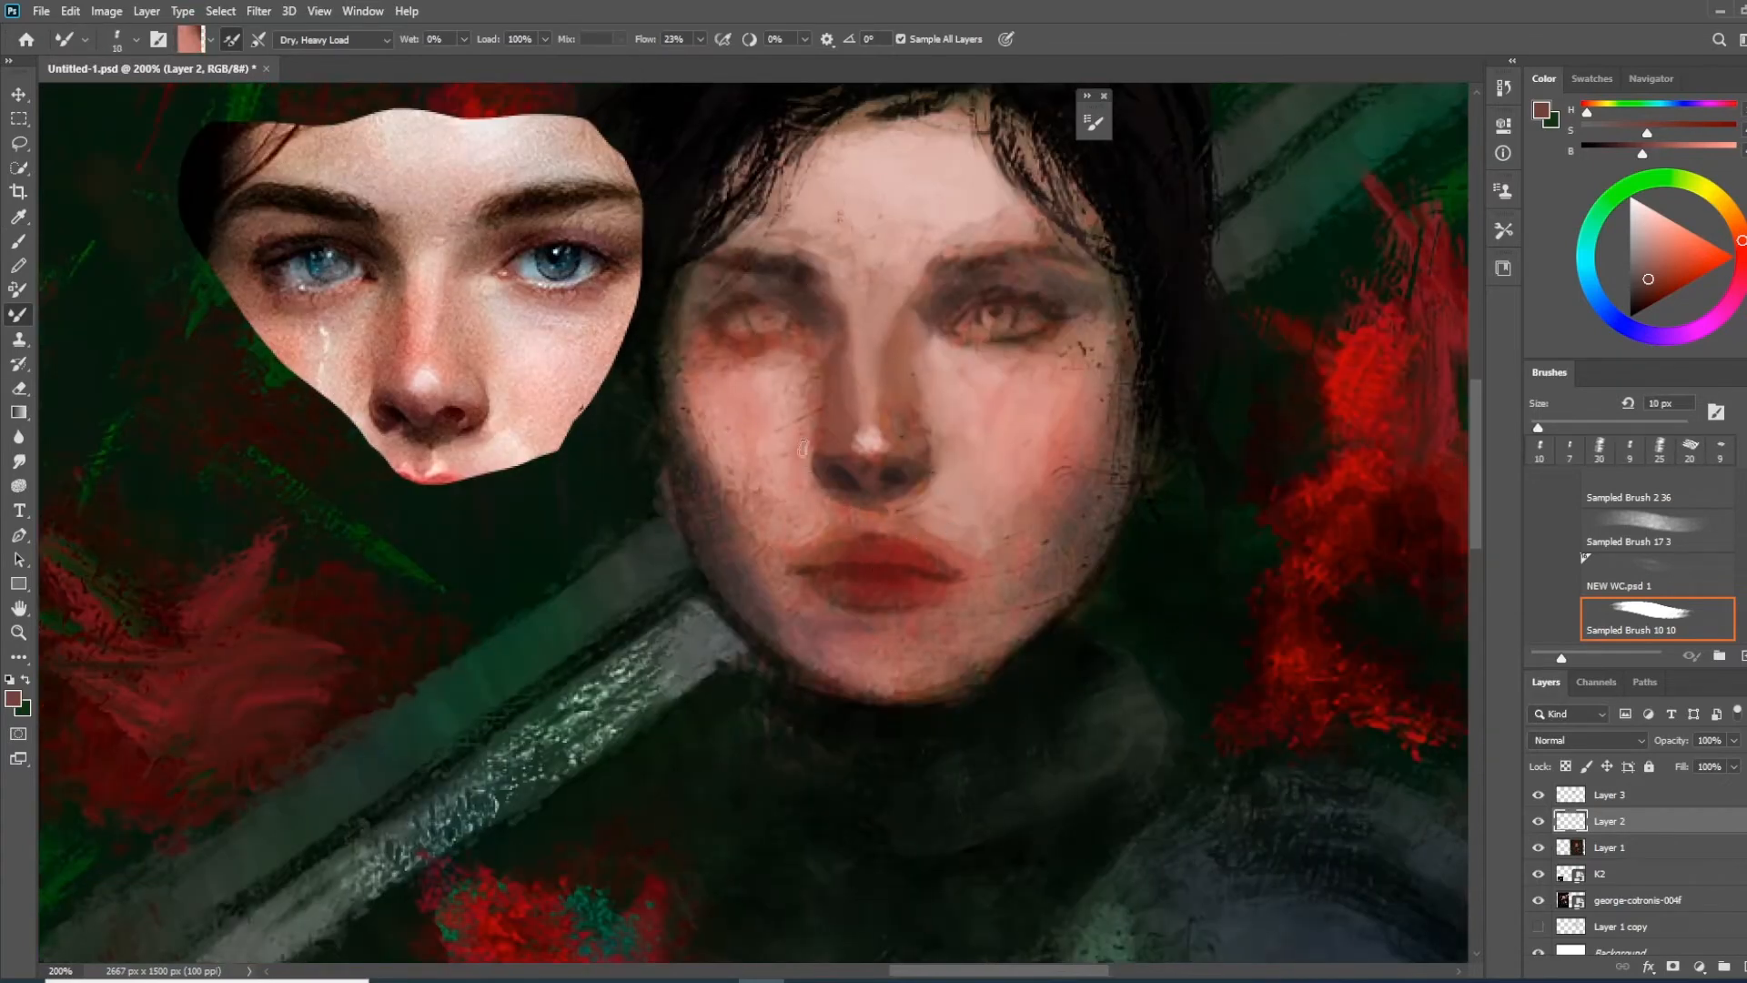
Smooth the tones along the shadowed side of the nose and around its tip with a larger mixer brush
left_click(847, 448, "alt")
mouse_move(819, 413)
left_mouse_down()
mouse_move(811, 427)
mouse_move(846, 455)
mouse_move(857, 410)
left_mouse_up()
key("bracketright")
key("bracketright")
key("bracketright")
left_click(839, 462, "alt")
left_click(852, 470, "alt")
left_click(908, 381, "alt")
Set the mixer flow to 8% and softly blend the nose wing into the adjoining cheek, ending with a 20 px brush
left_click_drag(649, 40, 636, 40)
key("bracketleft")
key("bracketleft")
key("bracketleft")
key("bracketleft")
key("bracketleft")
left_click(942, 393, "alt")
left_click_drag(921, 386, 931, 404)
key("bracketright")
key("bracketright")
key("bracketright")
key("bracketright")
left_click(935, 393, "alt")
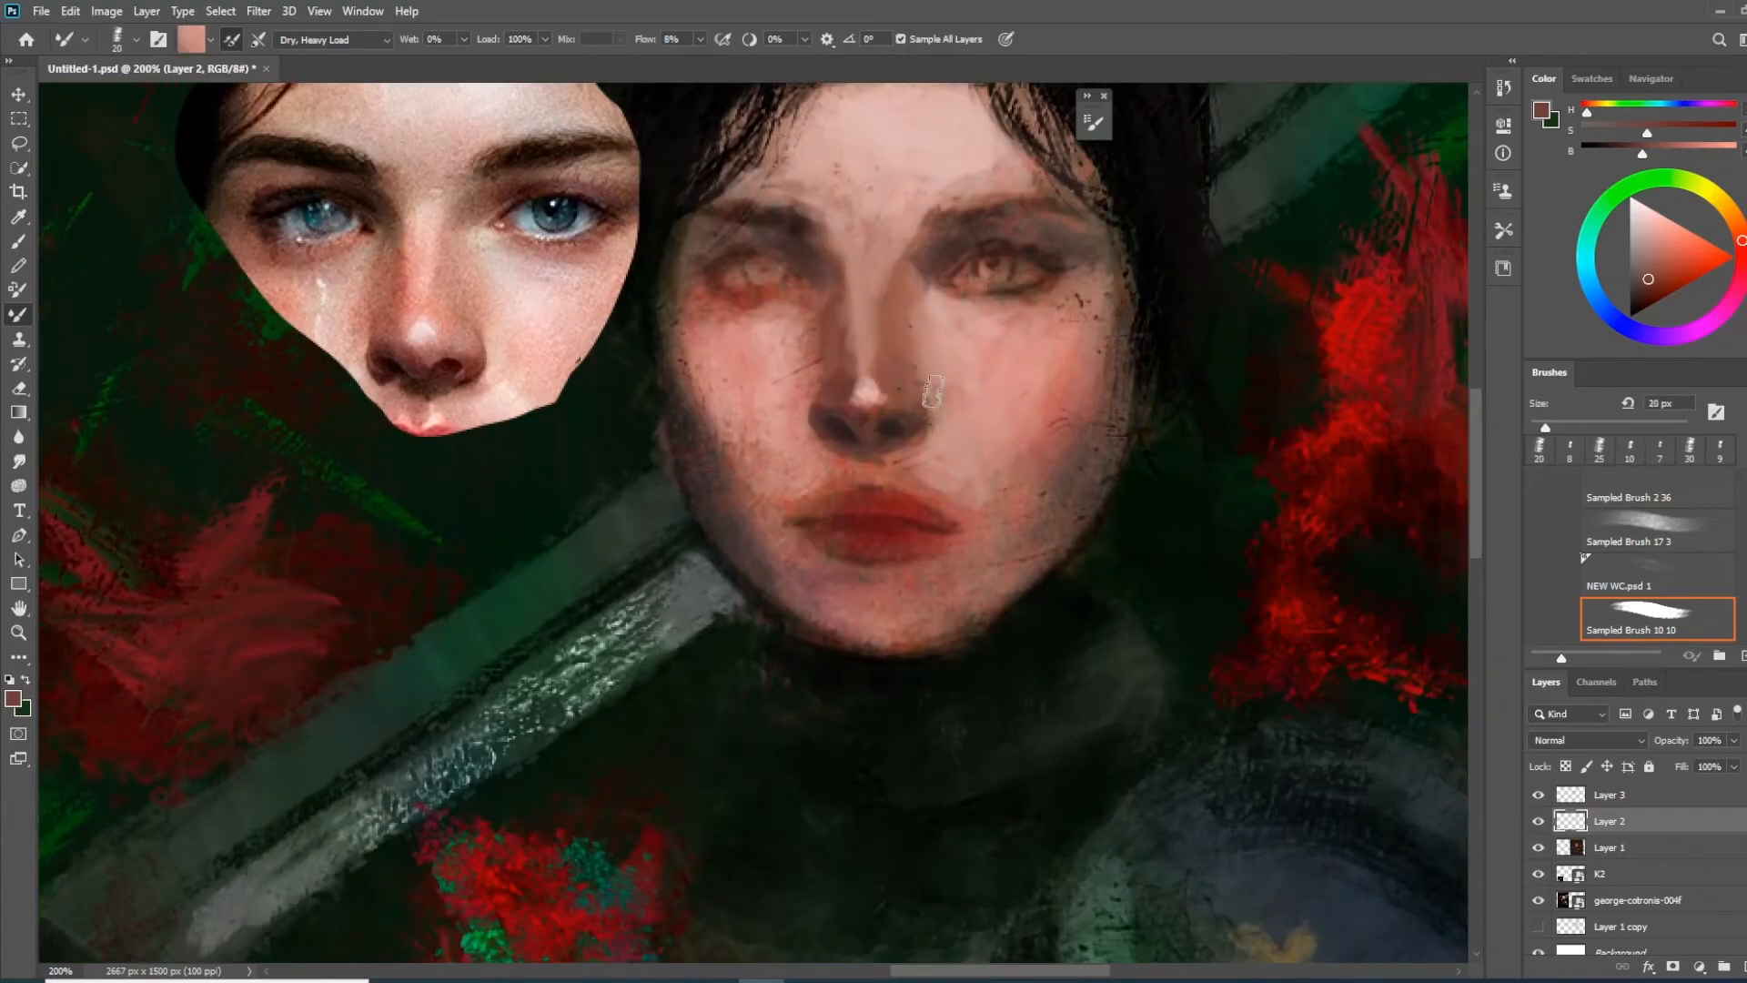
Add a new layer above Layer 2 and set up the Mixer Brush with the soft 246 px brush and a saturated crimson red
key("ctrl+minus")
key("ctrl+minus")
key("ctrl+plus")
key("ctrl+plus")
left_click_drag(1241, 326, 795, 612)
mouse_move(1385, 481)
left_mouse_down()
mouse_move(854, 624)
mouse_move(894, 601)
left_mouse_up()
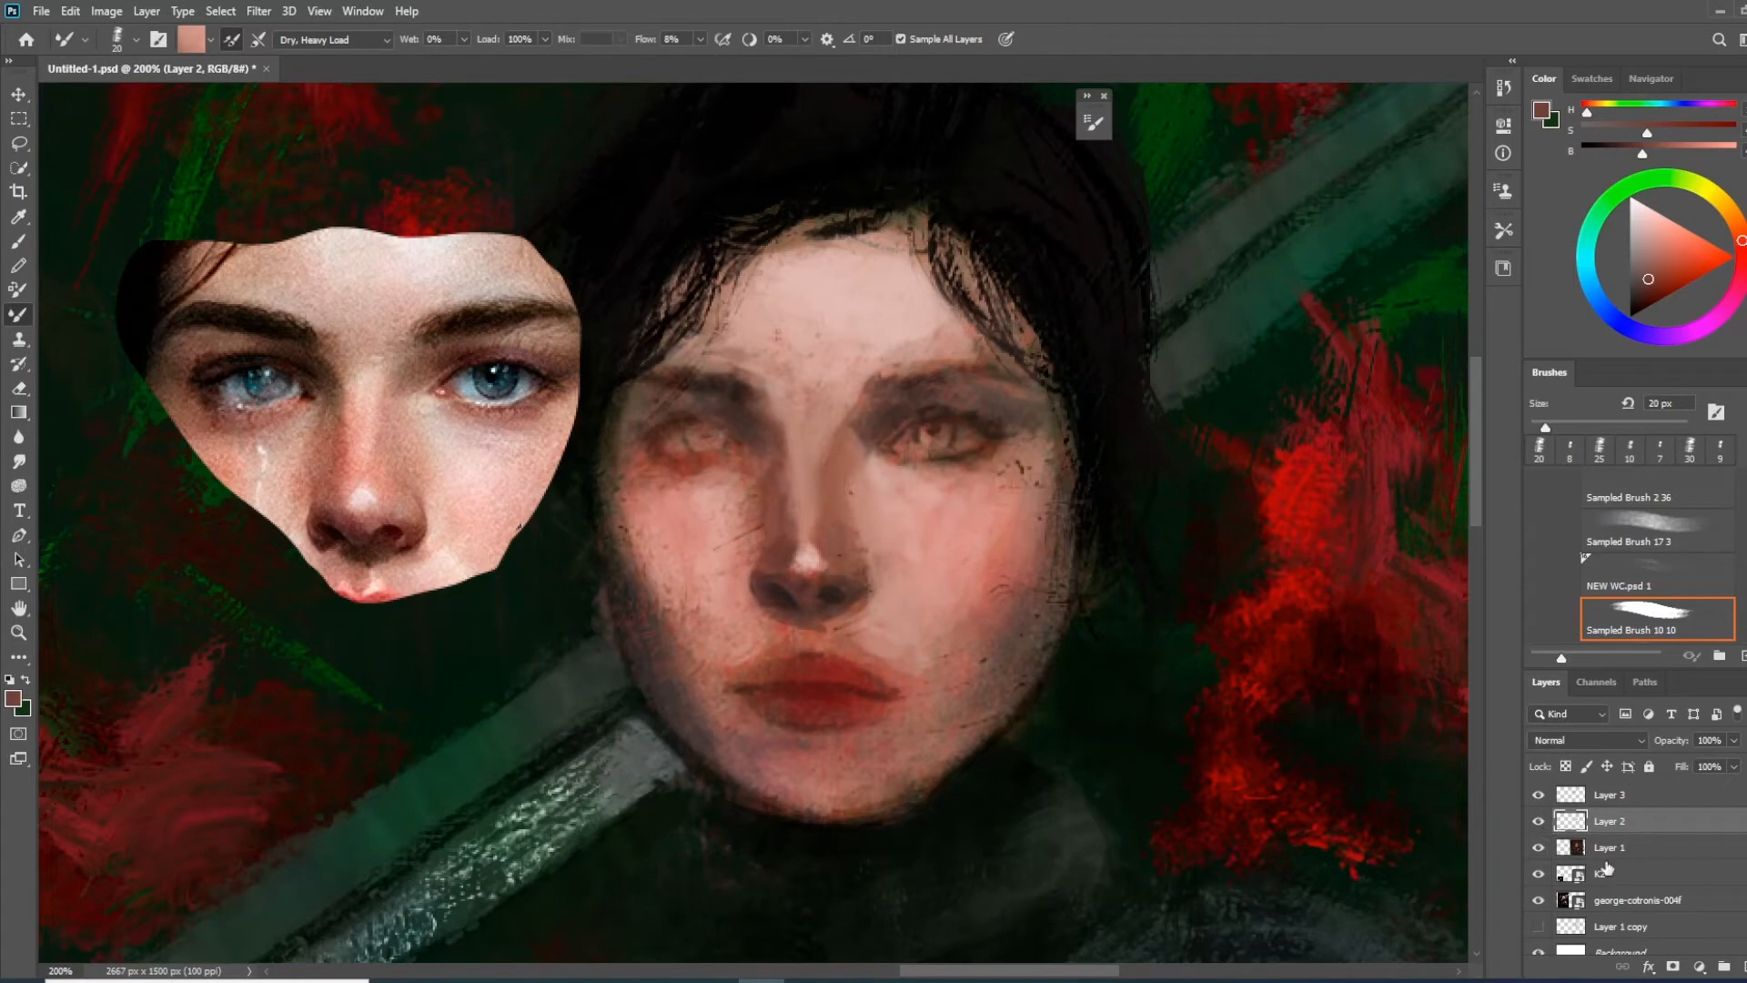
left_click(1742, 967)
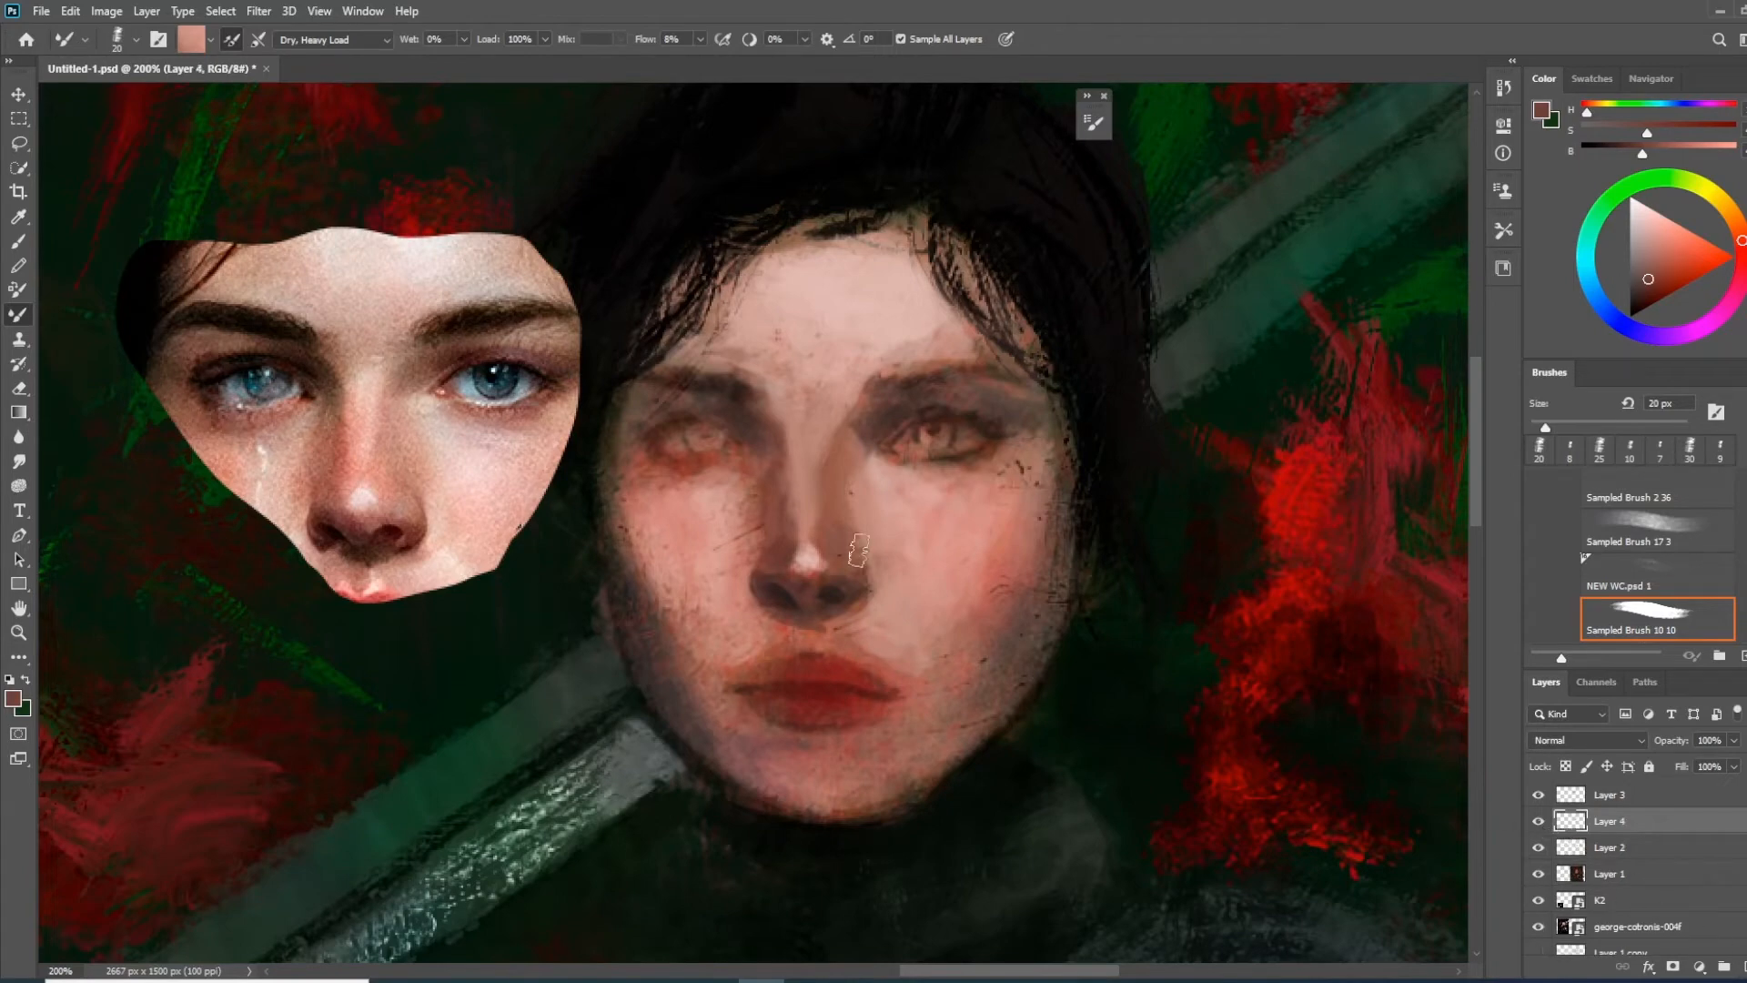
right_click(761, 466)
scroll(1471, 692, "up", 5)
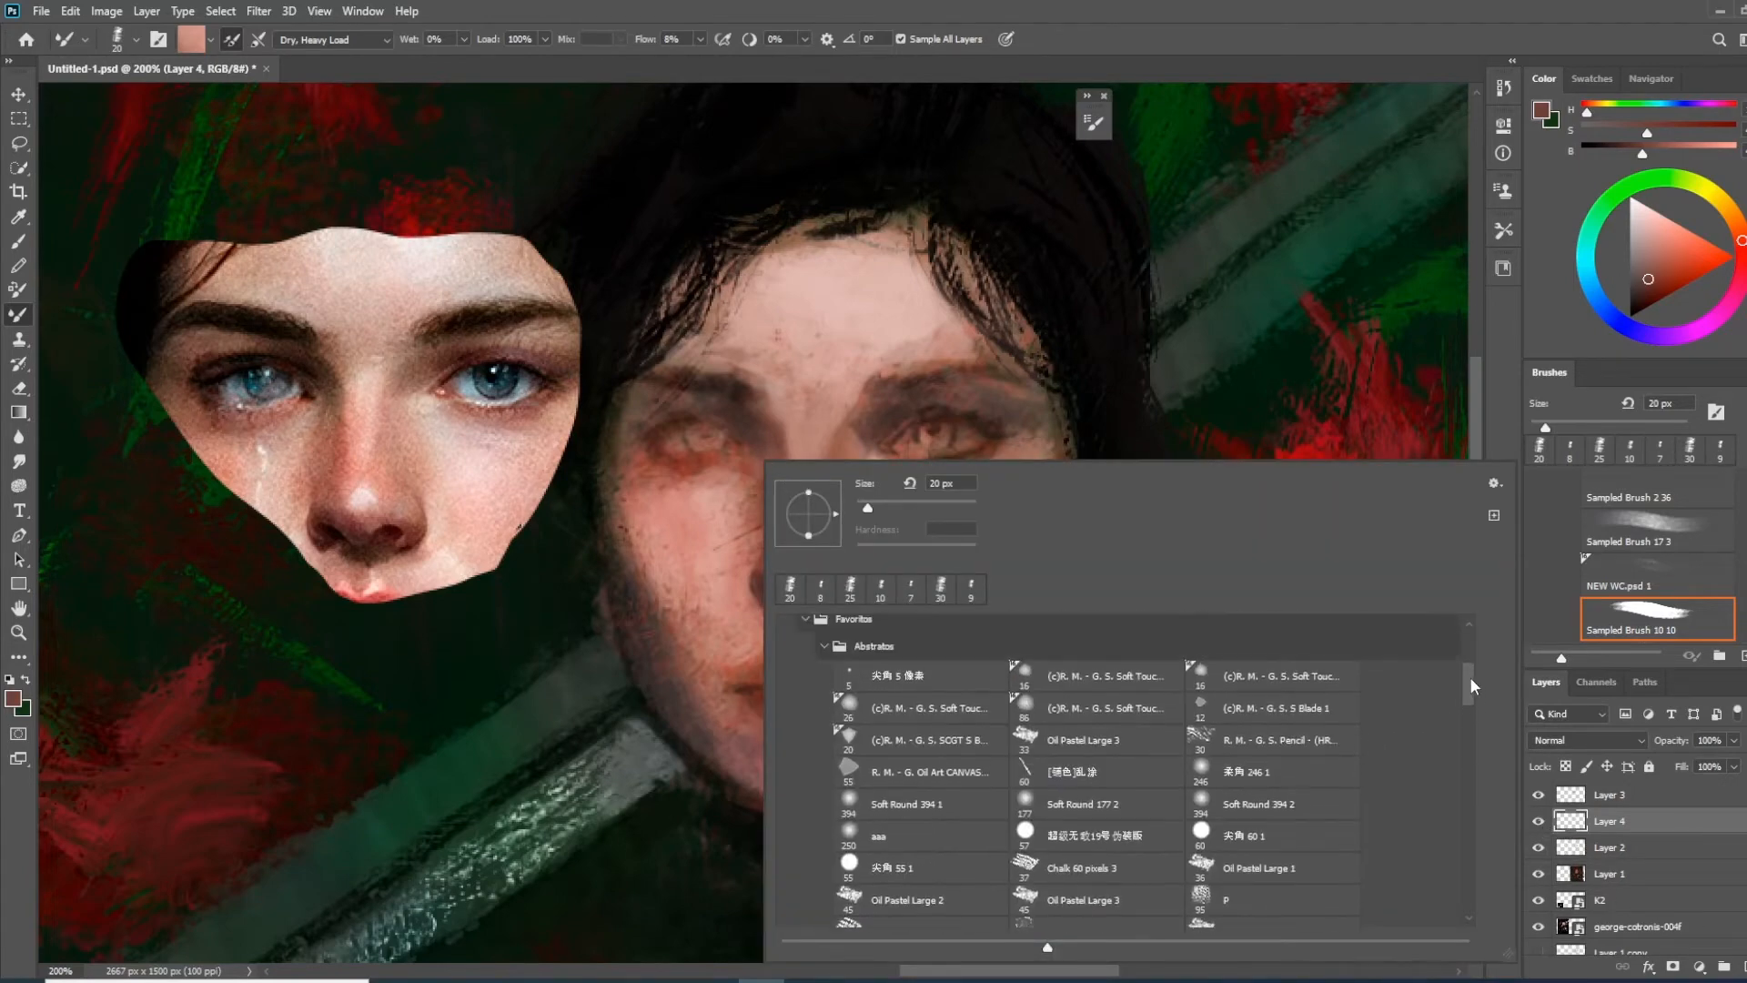
left_click(1254, 642)
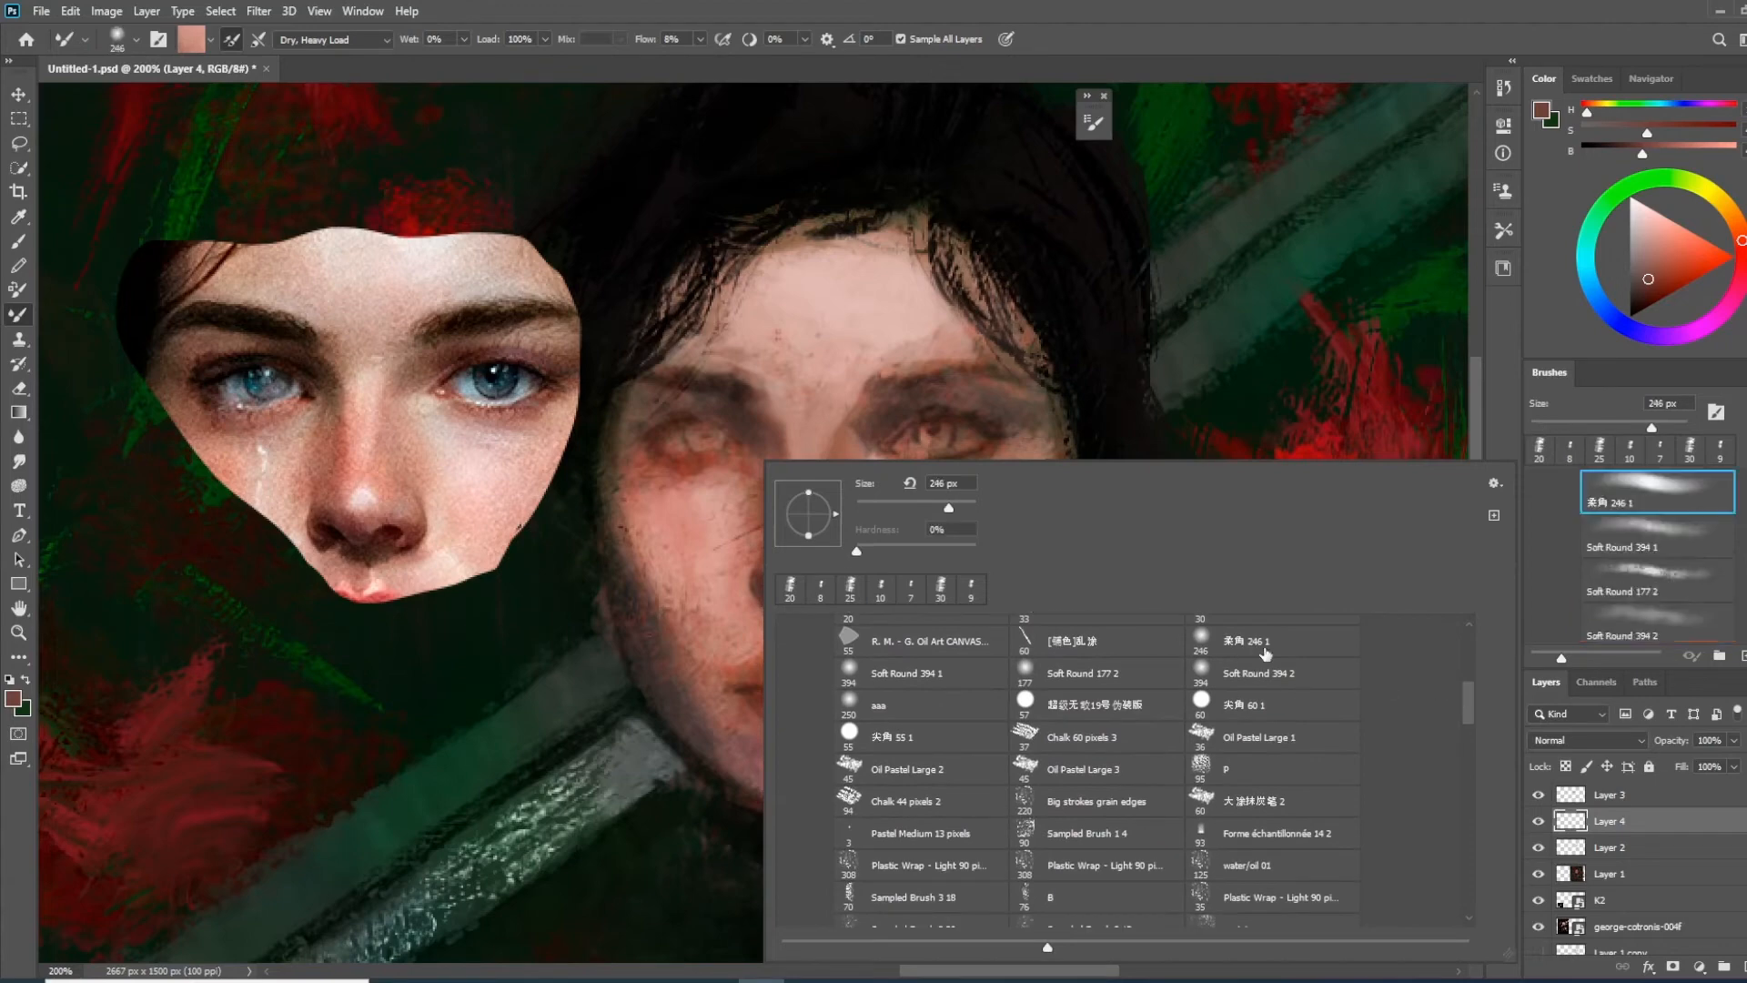
left_click(1498, 410)
mouse_move(1743, 242)
left_mouse_down()
mouse_move(1744, 263)
mouse_move(1682, 269)
left_mouse_up()
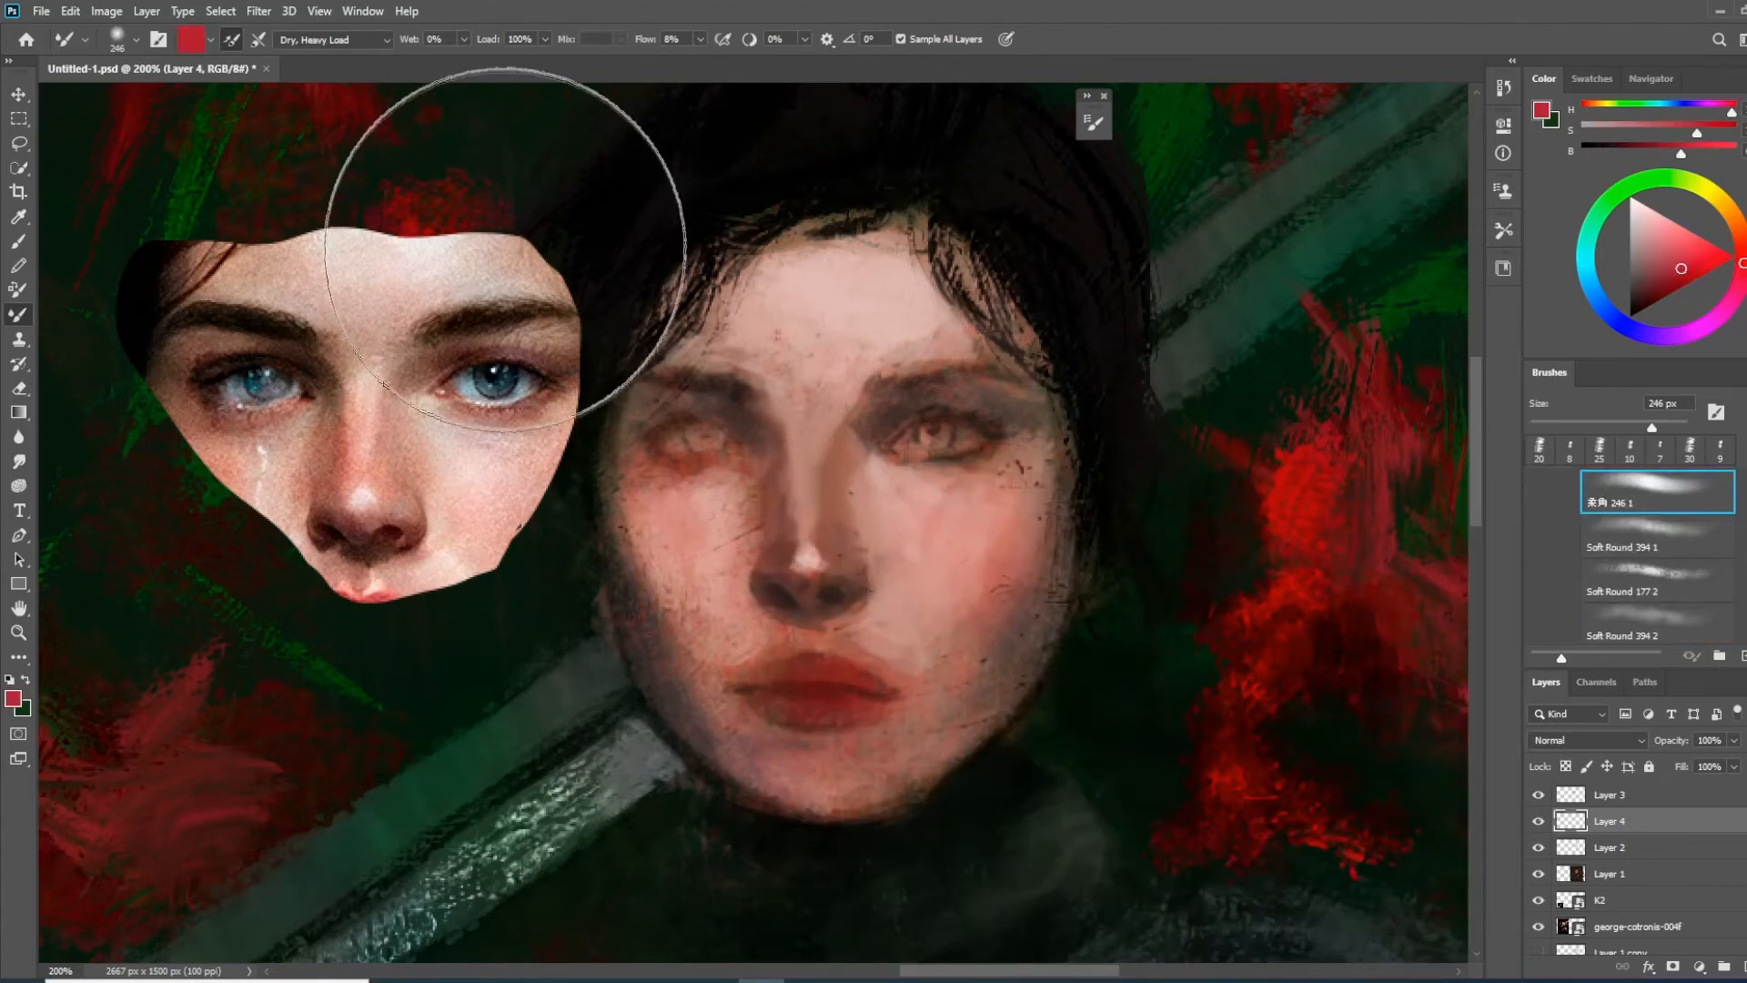
Choose the Soft Round 394 2 preset for the Brush tool and set Layer 4's blend mode to Overlay
left_click(18, 241)
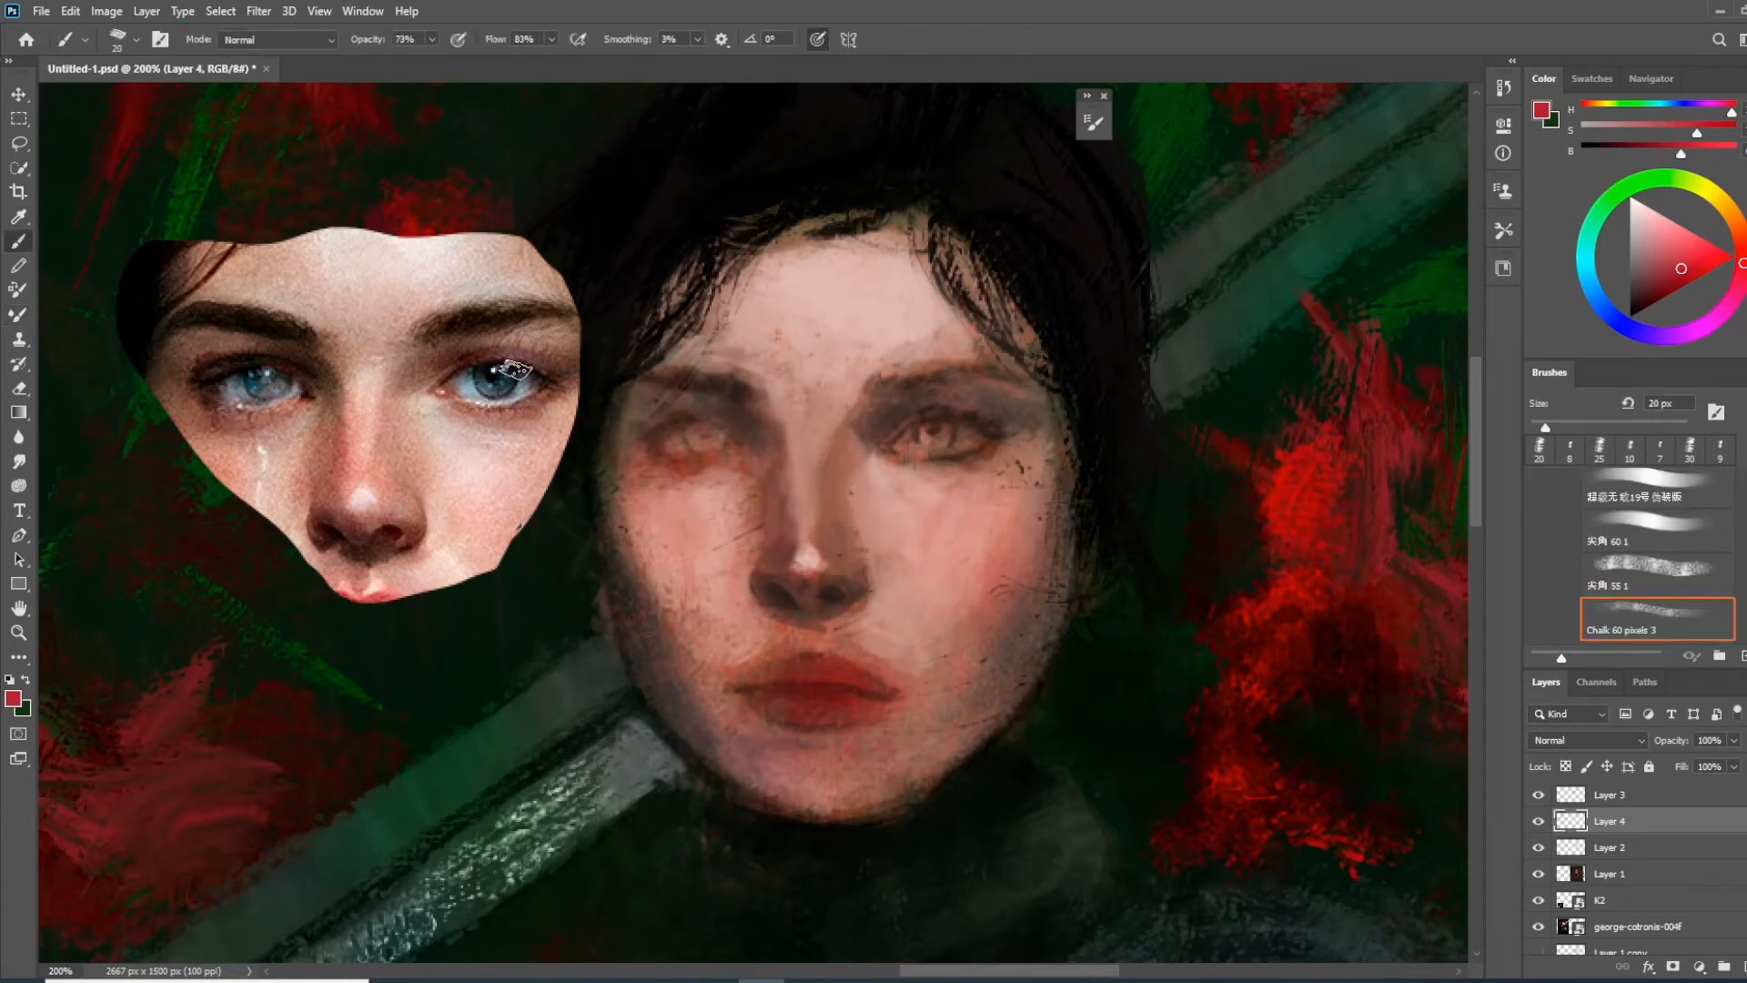
right_click(739, 404)
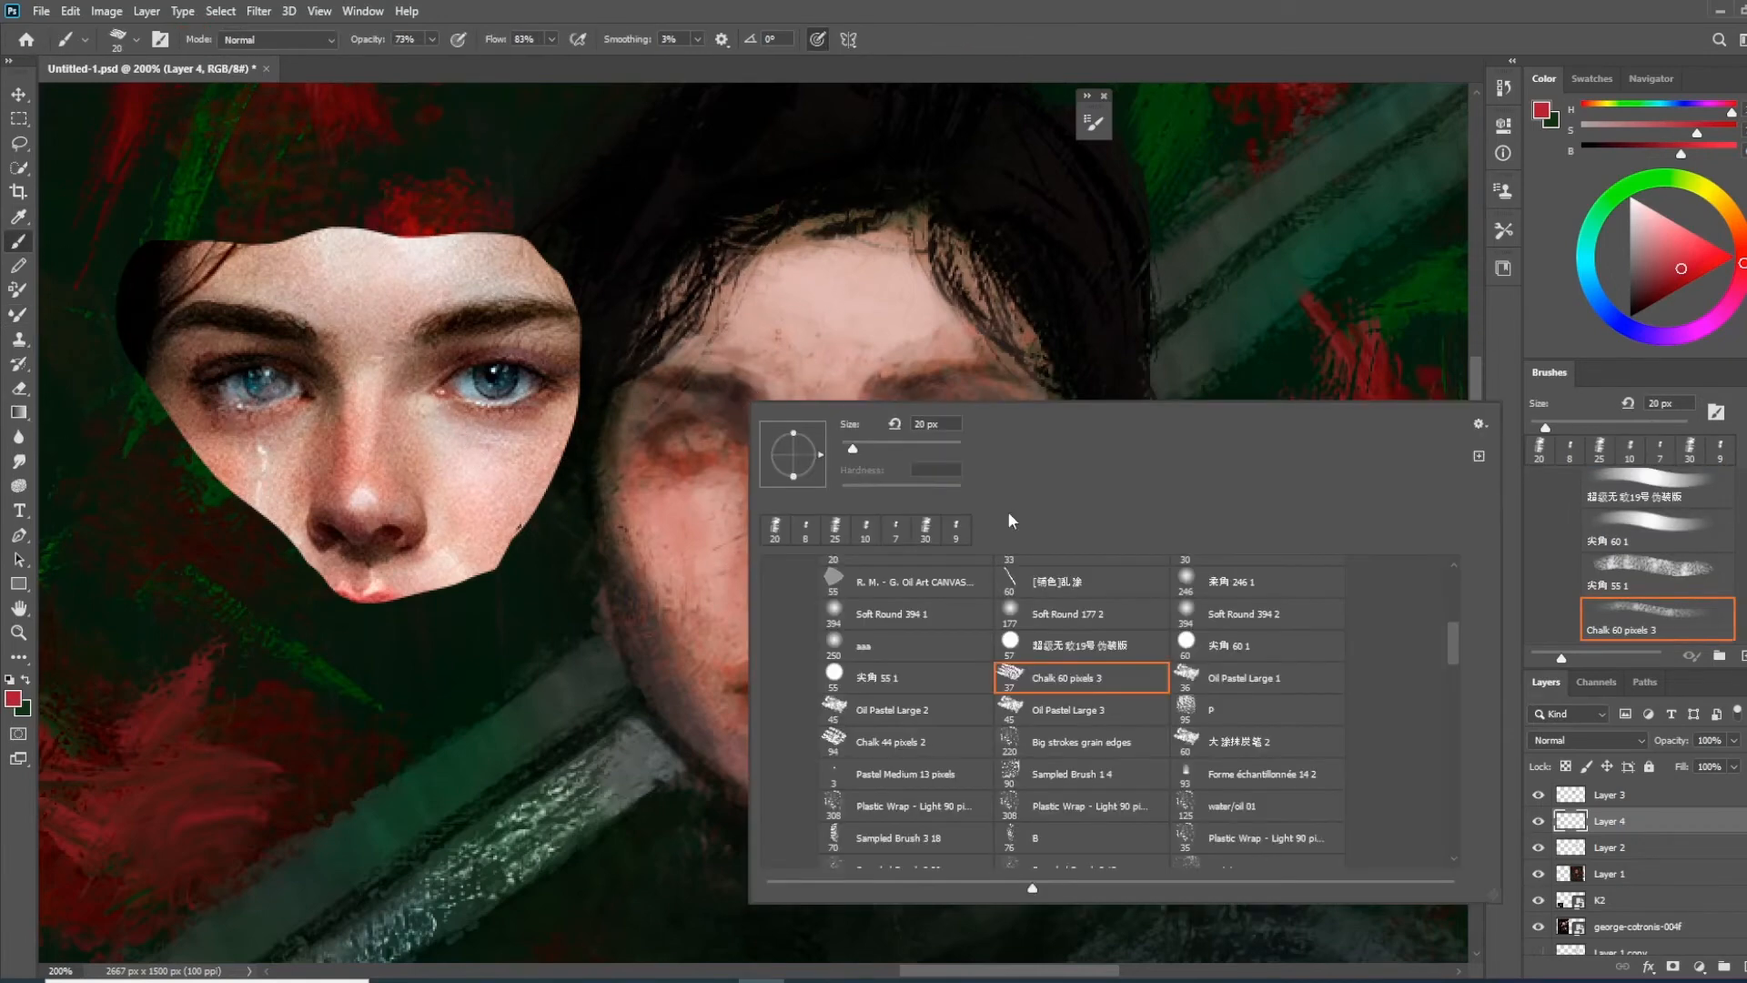
left_click(1251, 613)
key("Return")
left_click(1588, 740)
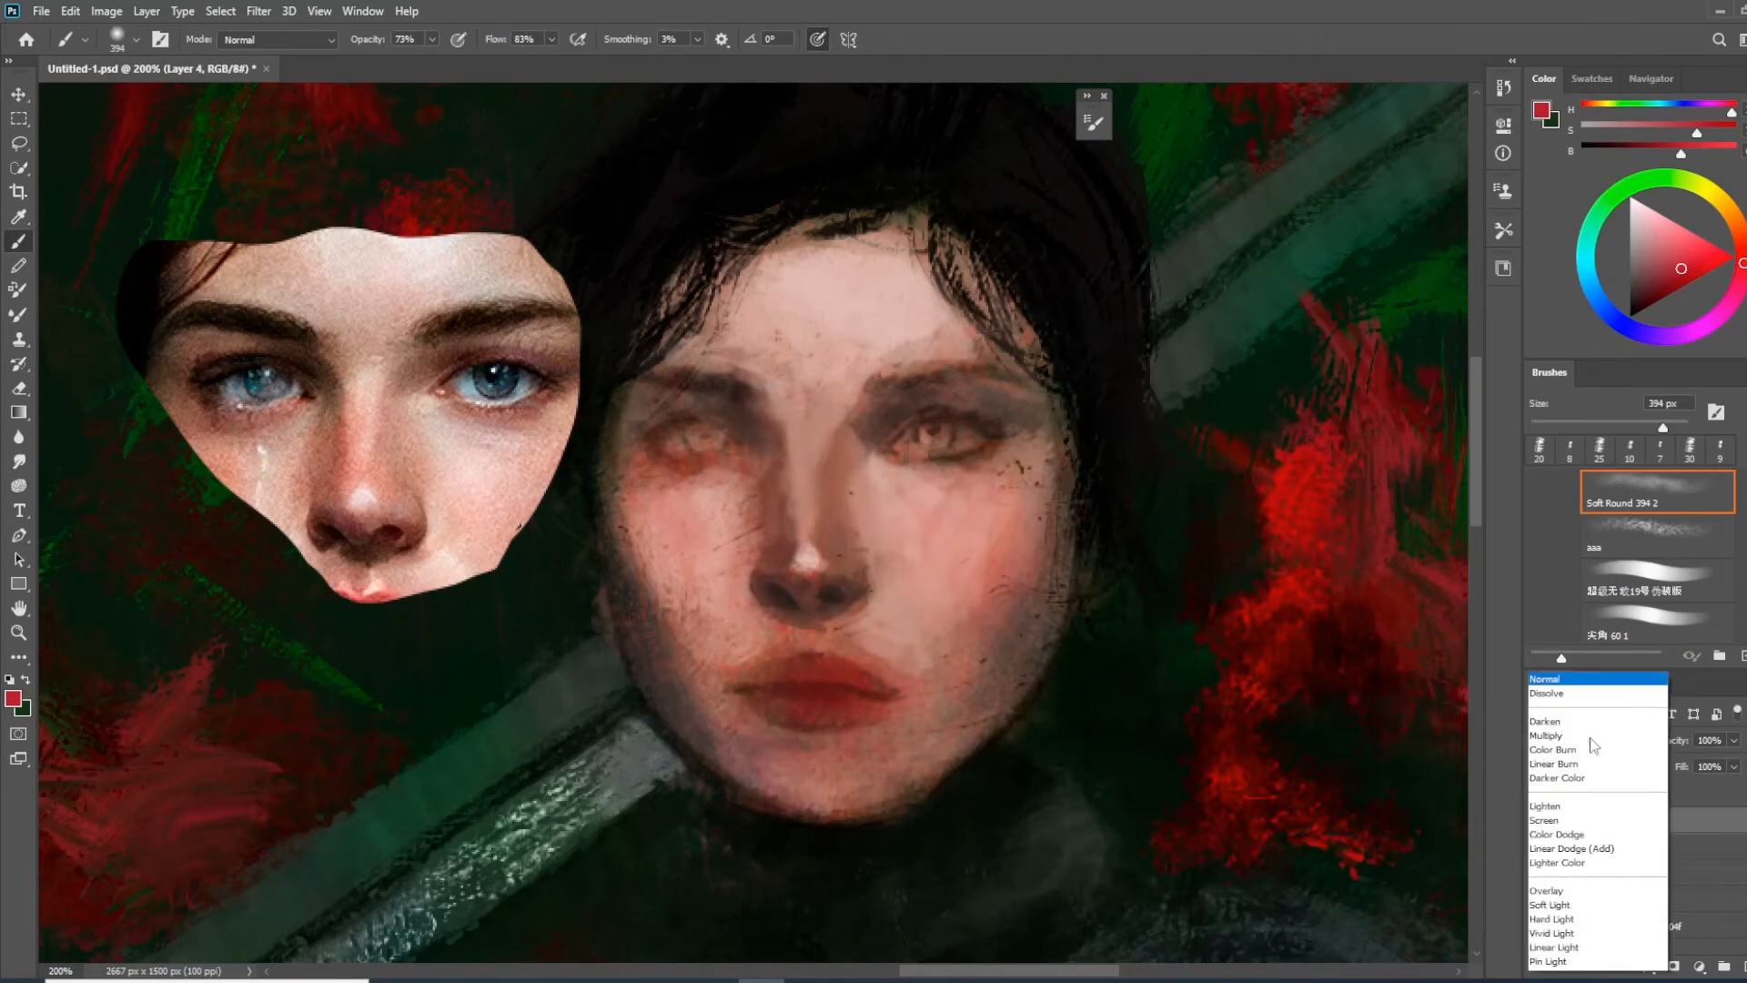
left_click(1570, 745)
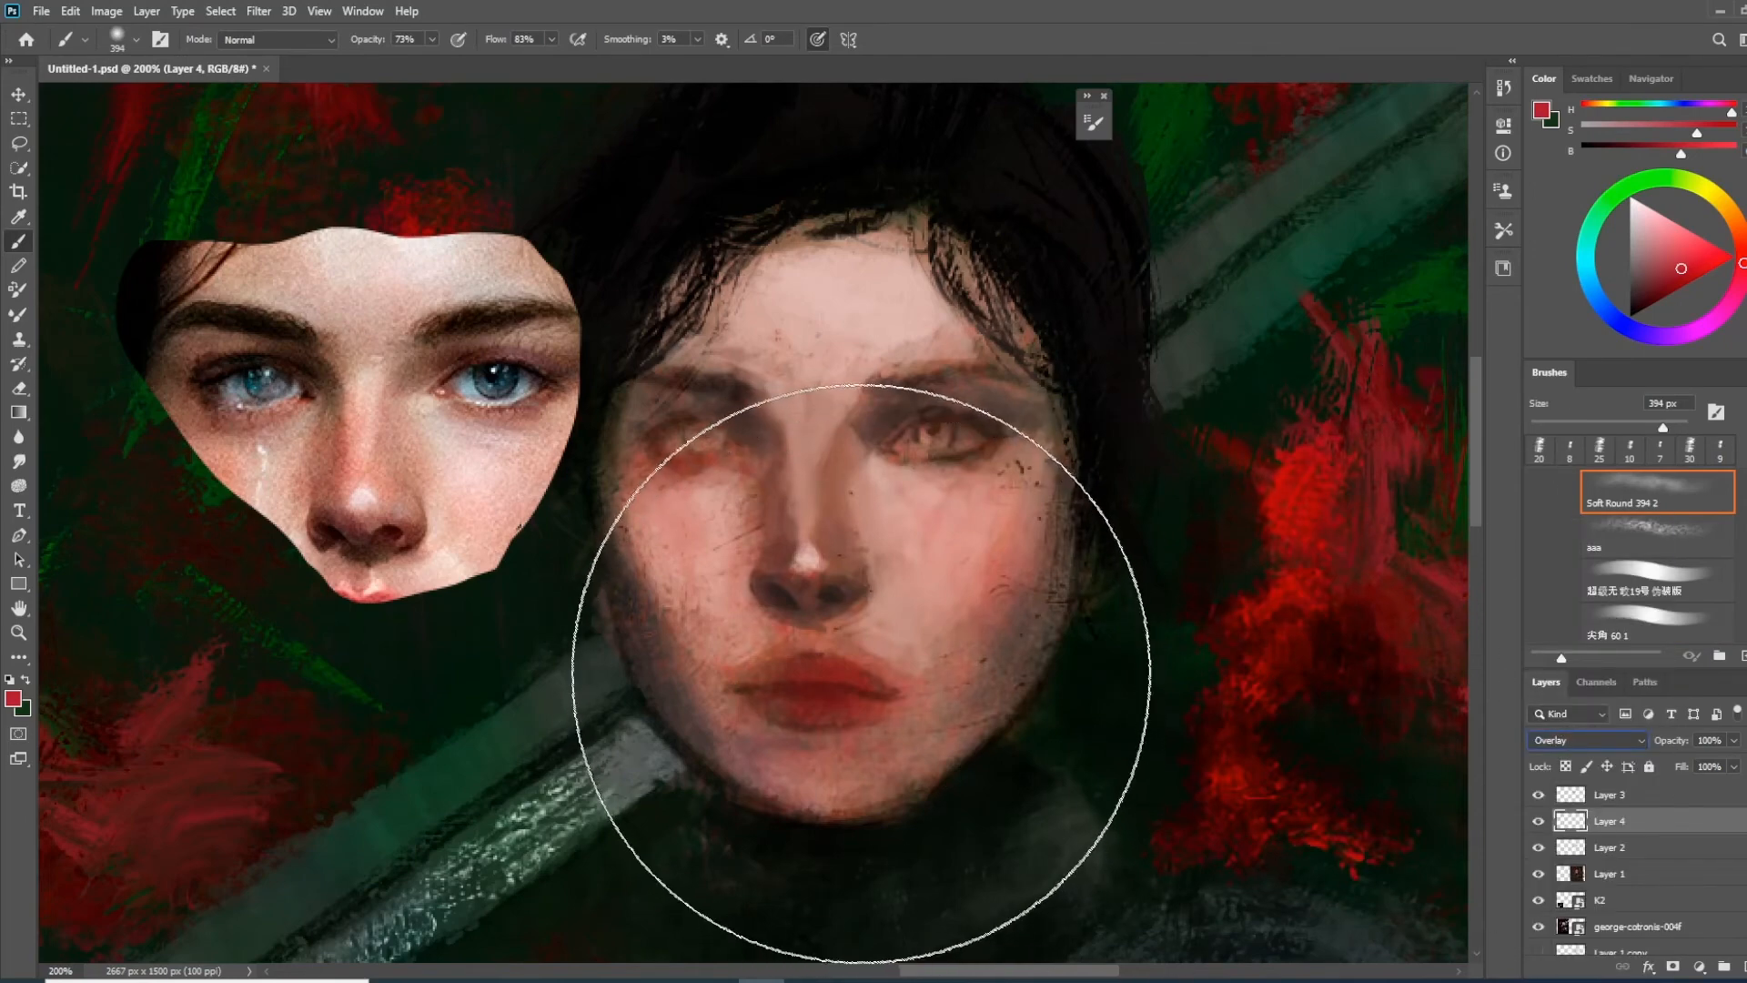
Glaze soft crimson red over the nose with a smaller soft brush and set the Overlay layer's opacity to 77%
key("bracketleft")
key("bracketleft")
key("bracketleft")
key("bracketleft")
key("bracketleft")
key("bracketleft")
key("bracketleft")
key("bracketleft")
key("bracketleft")
key("bracketleft")
mouse_move(782, 583)
left_mouse_down()
mouse_move(826, 595)
mouse_move(828, 579)
mouse_move(816, 616)
mouse_move(866, 636)
mouse_move(830, 583)
mouse_move(846, 632)
mouse_move(785, 479)
mouse_move(789, 506)
left_mouse_up()
key("bracketleft")
key("bracketleft")
left_click_drag(1664, 740, 1631, 769)
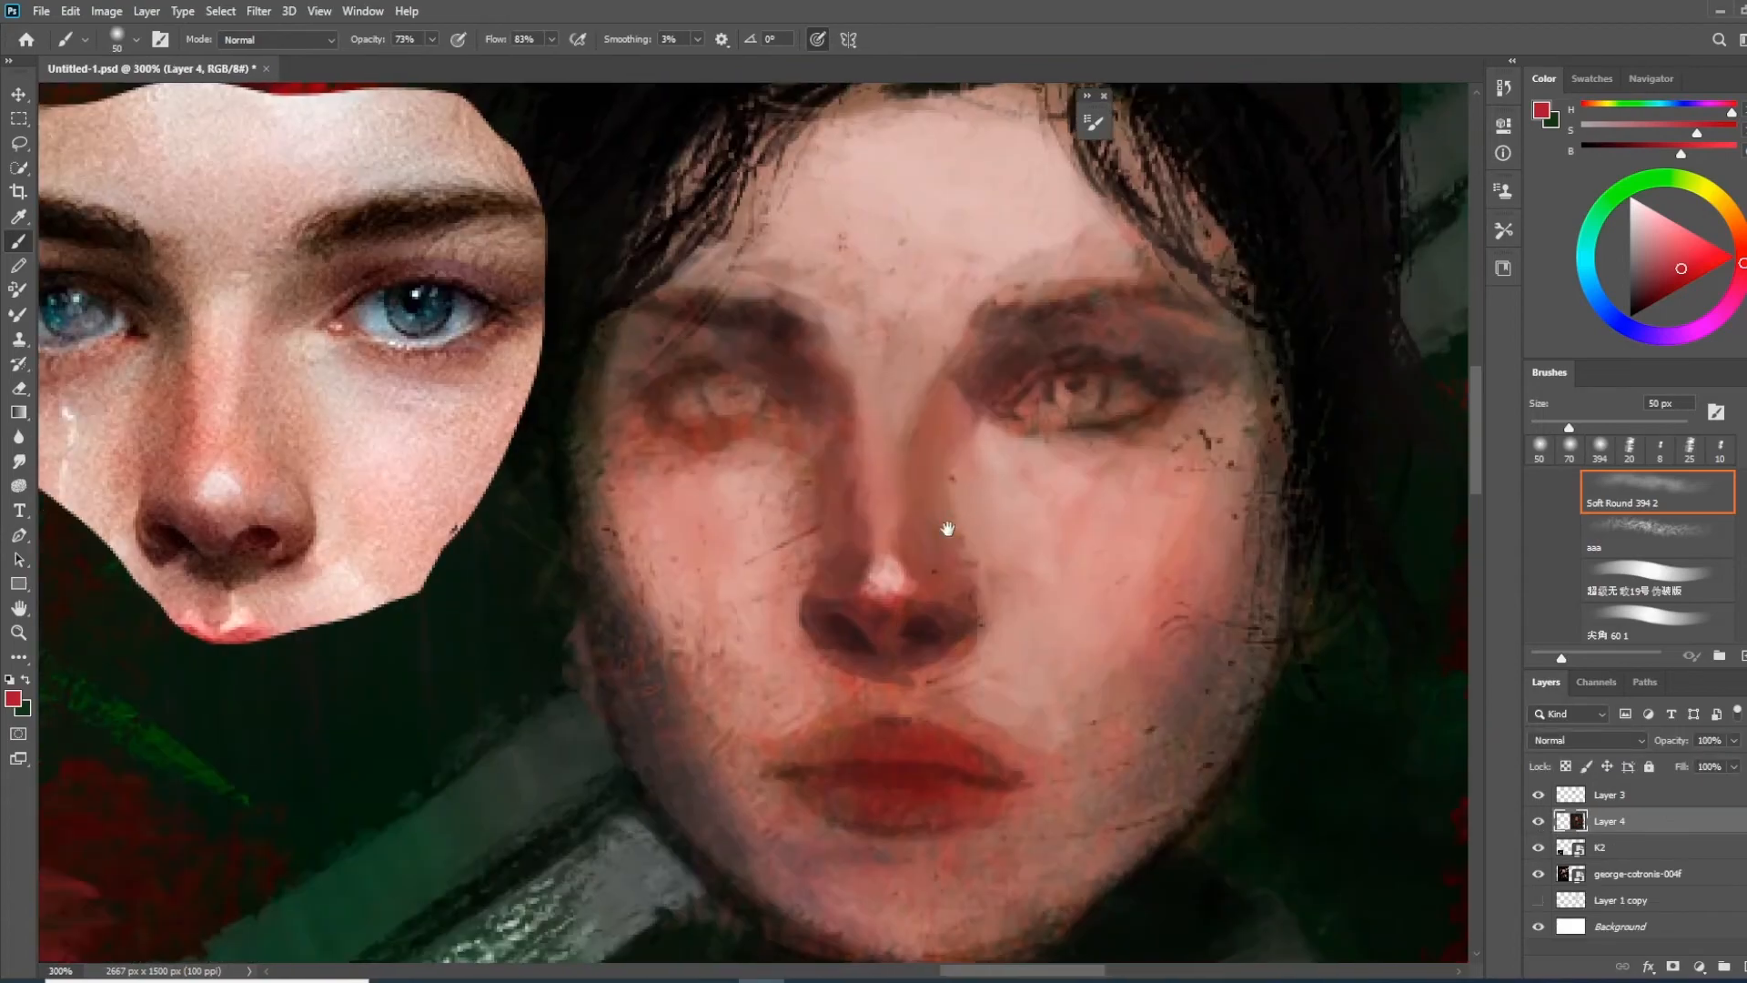
Merge the Overlay glaze with the face painting layers and blend the nose bridge using the Mixer Brush with Chalk 60 pixels 3
right_click(951, 491)
key("Escape")
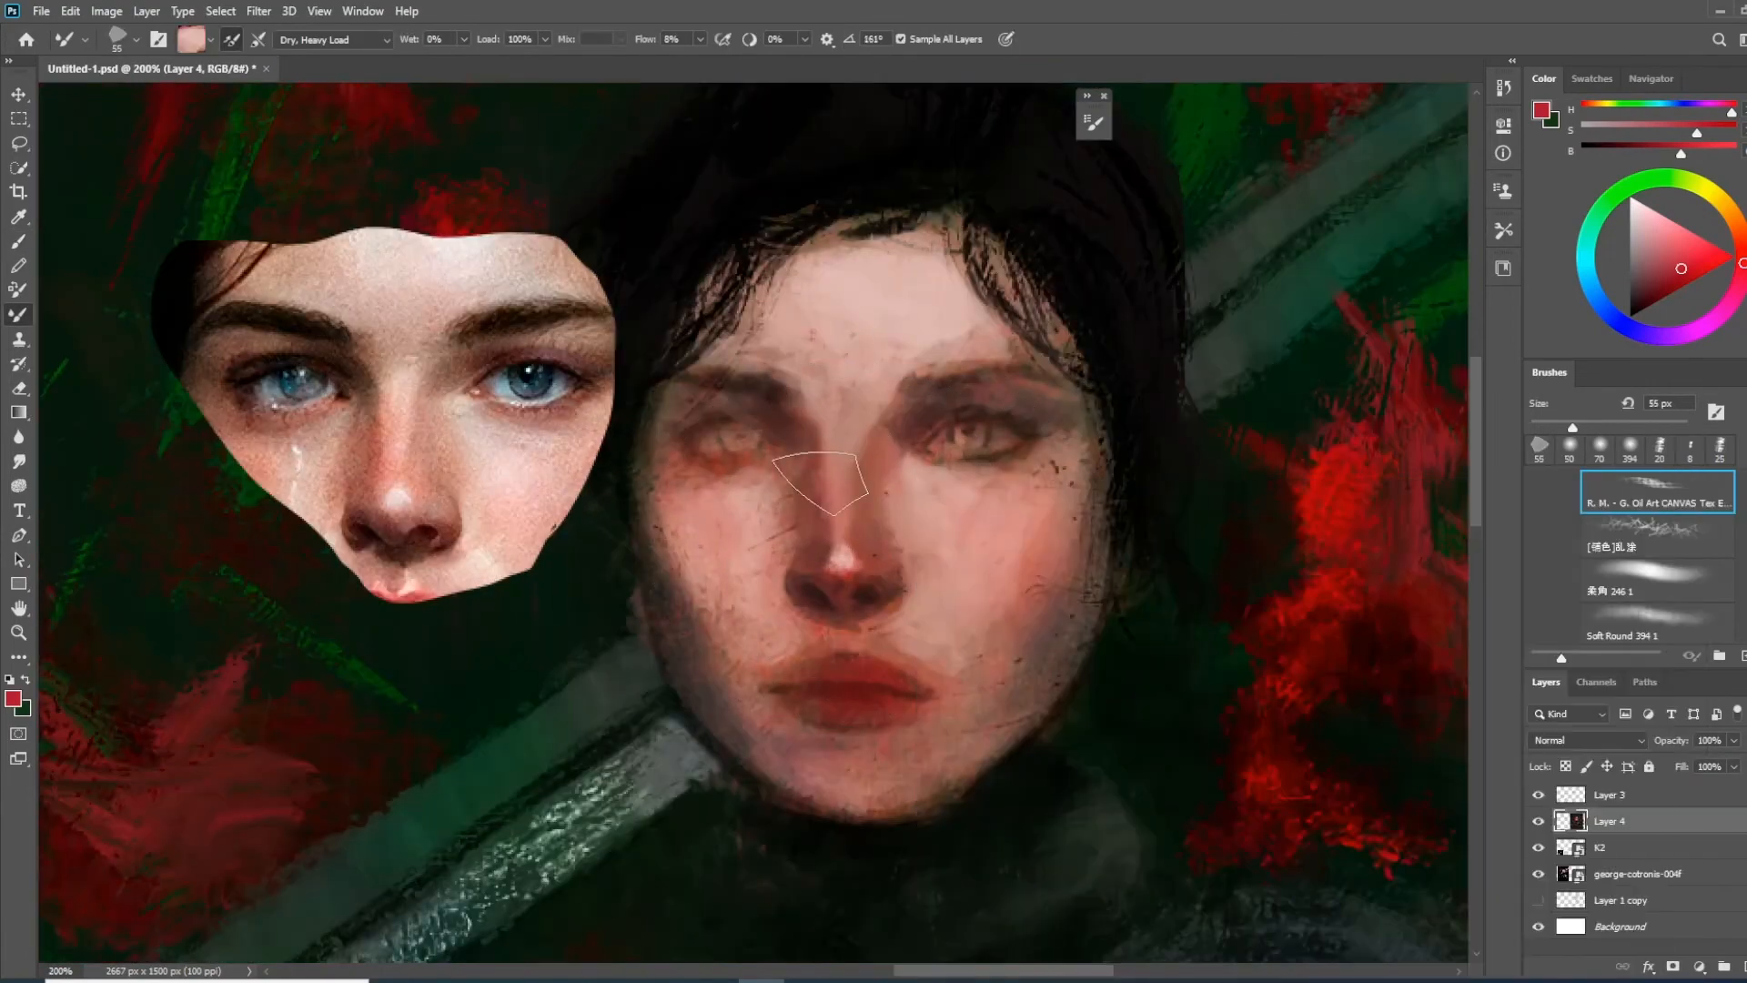
mouse_move(819, 446)
left_mouse_down()
mouse_move(864, 437)
mouse_move(997, 499)
left_mouse_up()
mouse_move(1005, 628)
left_mouse_down()
mouse_move(980, 495)
mouse_move(880, 391)
left_mouse_up()
right_click(884, 351)
double_click(1029, 675)
left_click(889, 382, "alt")
key("bracketleft")
key("bracketleft")
key("bracketleft")
key("bracketleft")
key("bracketleft")
key("bracketleft")
key("bracketright")
key("bracketright")
key("bracketright")
key("bracketright")
key("bracketright")
left_click(853, 324, "alt")
left_click_drag(856, 323, 901, 405)
left_click(1004, 456, "alt")
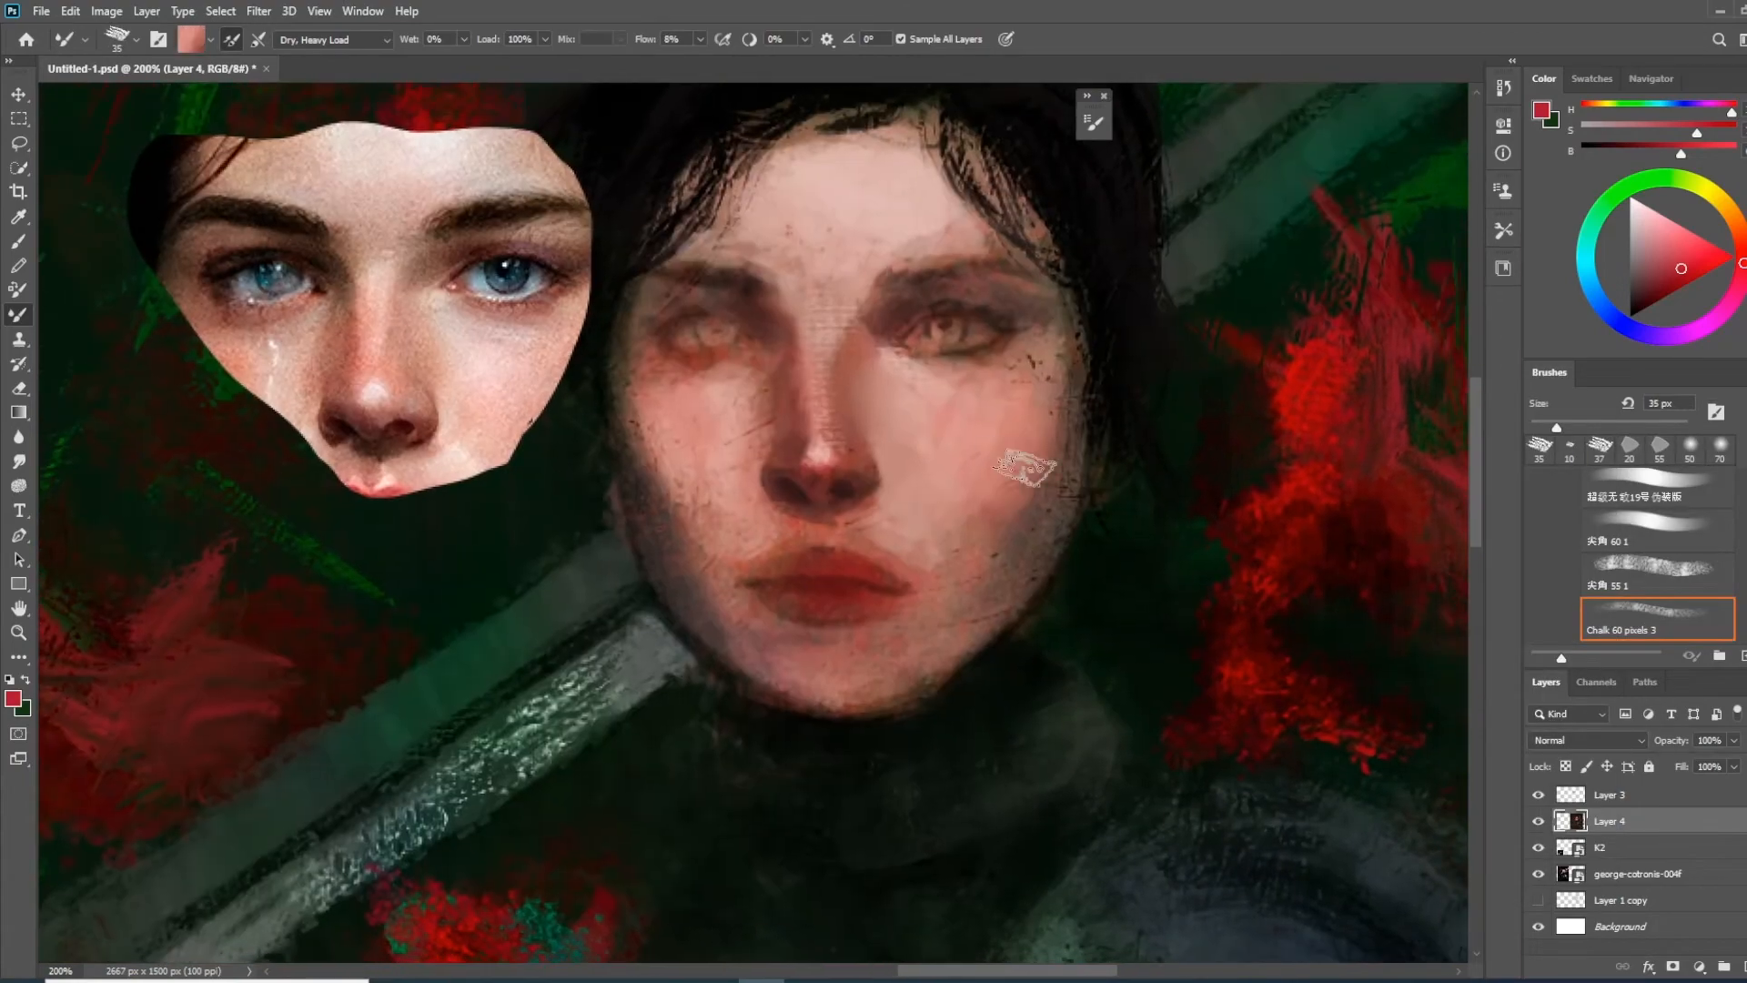
Copy the mouth area from the reference portrait and place it beside the painted face, below the eyes-and-nose reference
key("ctrl+minus")
key("ctrl+minus")
left_click_drag(951, 637, 1079, 592)
left_click(19, 144)
key("ctrl+c")
left_click_drag(138, 499, 763, 506)
left_click(1636, 874)
key("ctrl+c")
key("ctrl+v")
left_click_drag(1610, 873, 1611, 810)
Paint the dark parting line between the lips on a new Layer 5 using a small Chalk 60 pixels 3 brush, about 8 px
right_click(769, 451)
left_click(1099, 728)
left_click_drag(955, 428, 893, 466)
key("bracketleft")
key("bracketleft")
key("bracketleft")
key("bracketleft")
key("bracketleft")
key("bracketleft")
key("bracketleft")
left_click(868, 501, "alt")
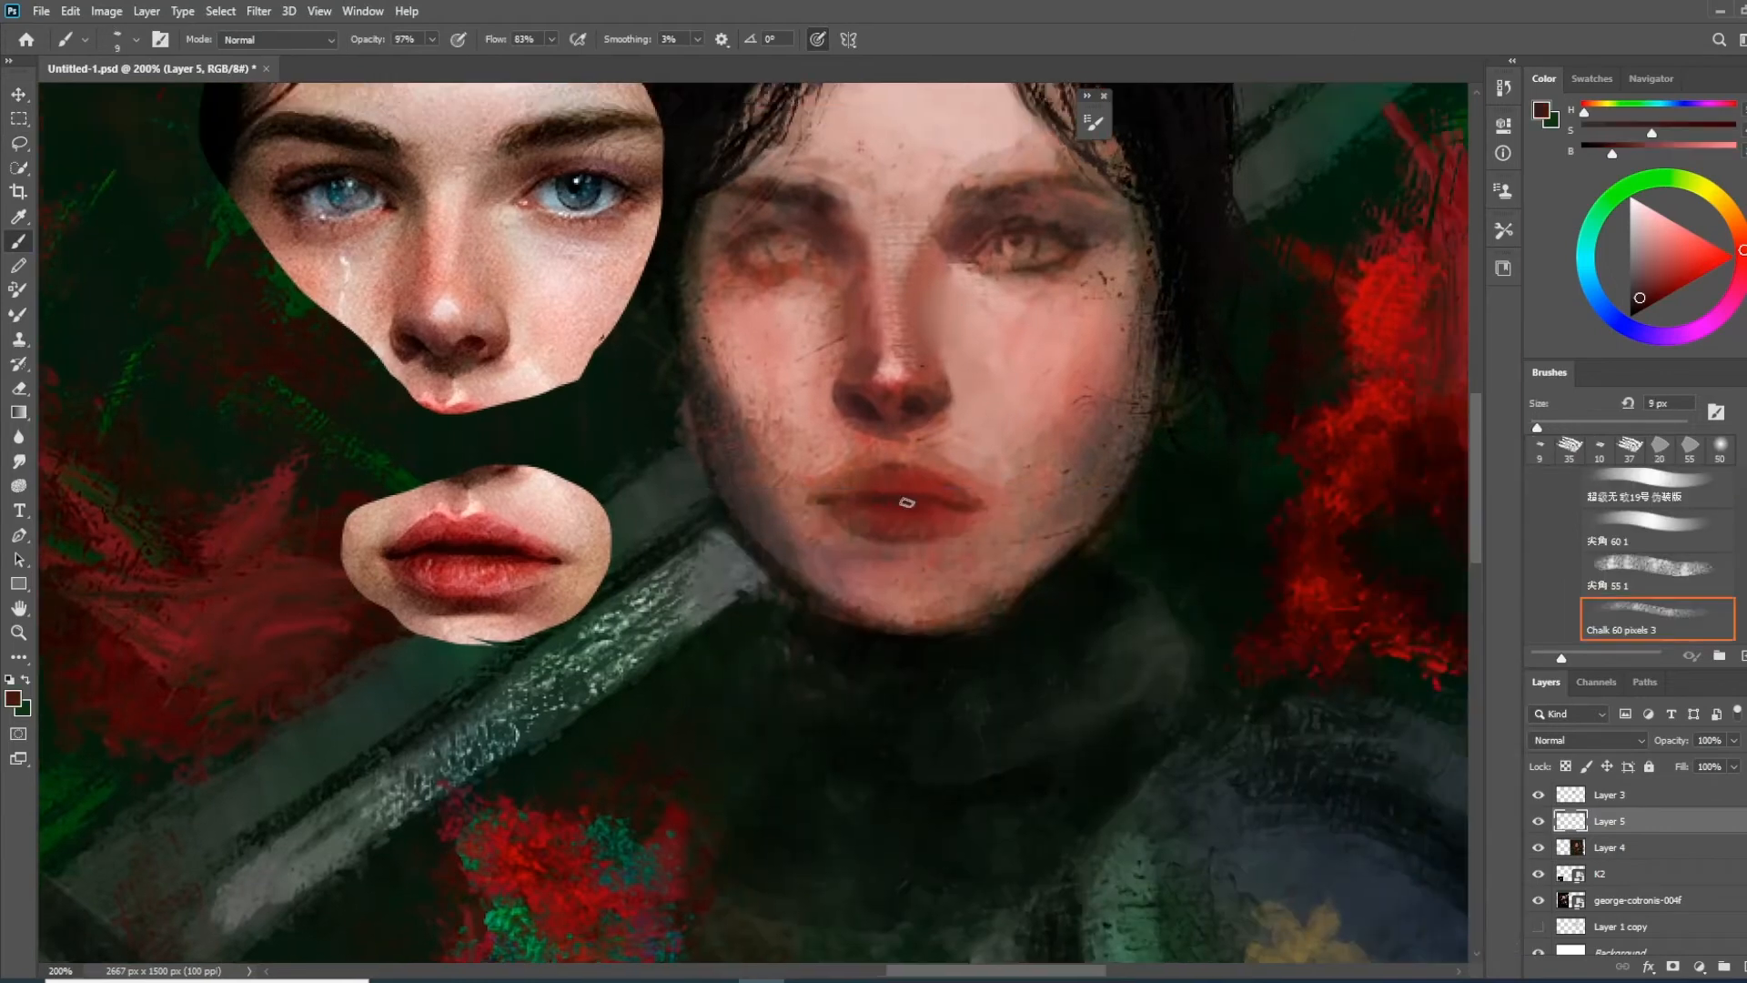
key("bracketleft")
left_click(900, 496, "alt")
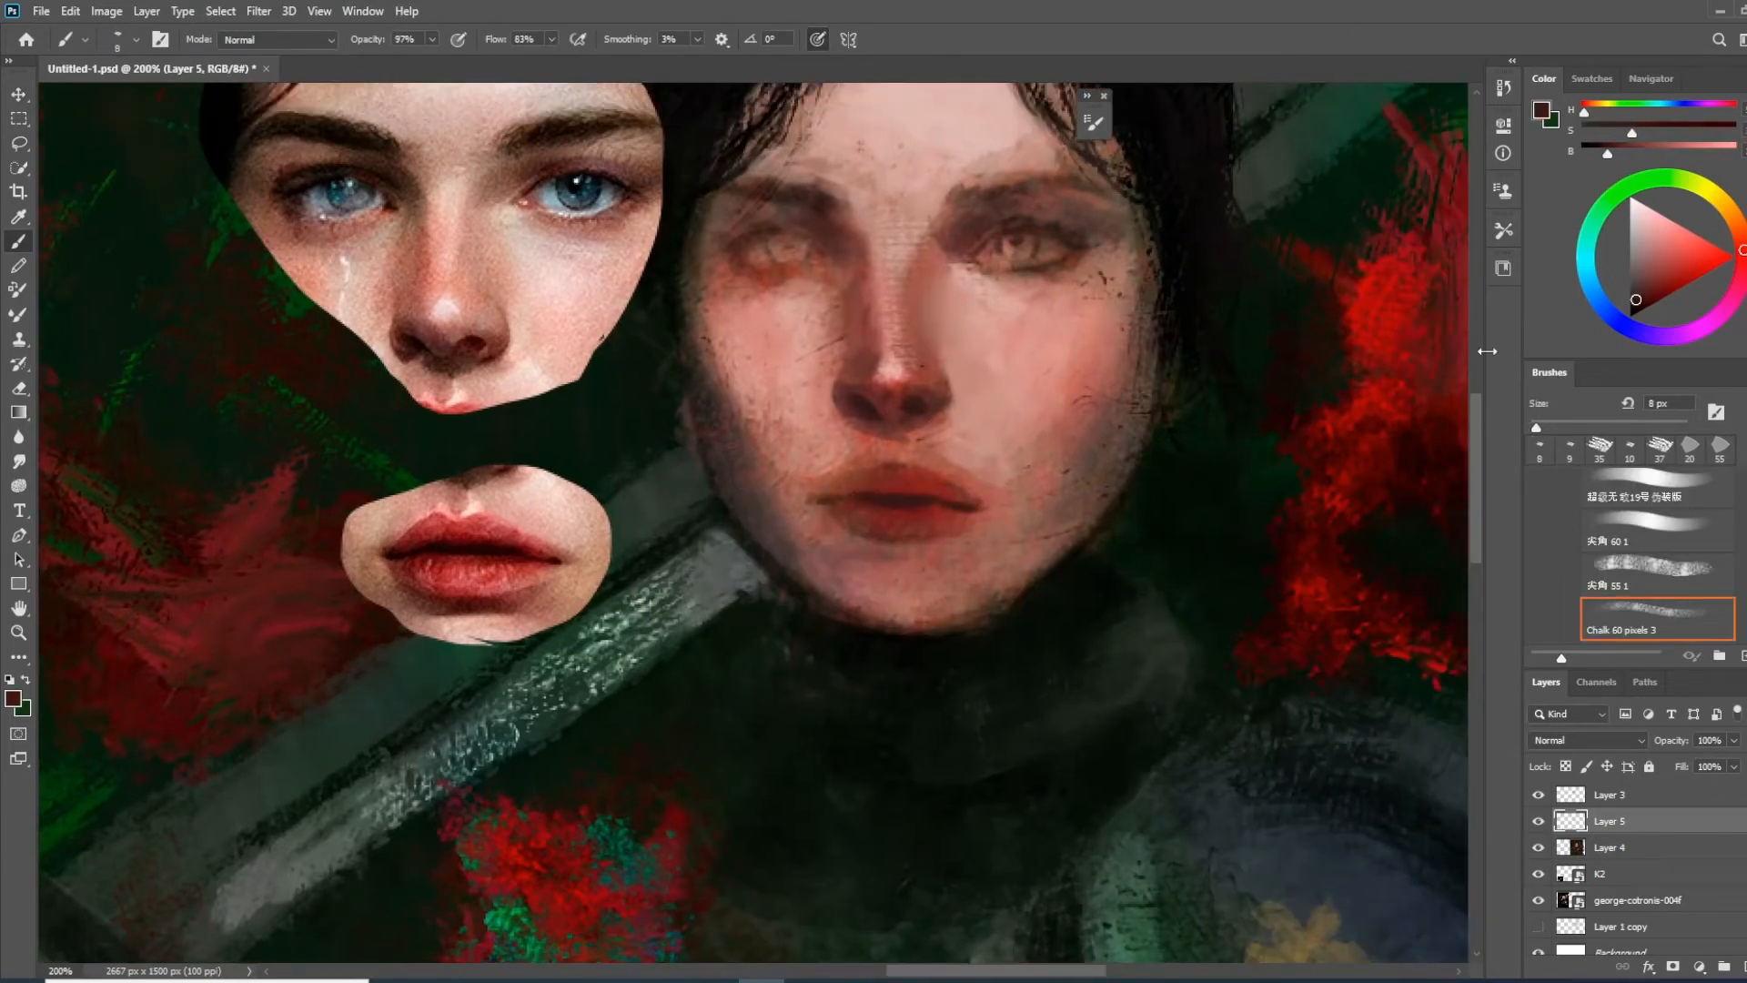
Paint muted dark red over the upper and lower lips to define their shape against the mouth reference
left_click(906, 489, "alt")
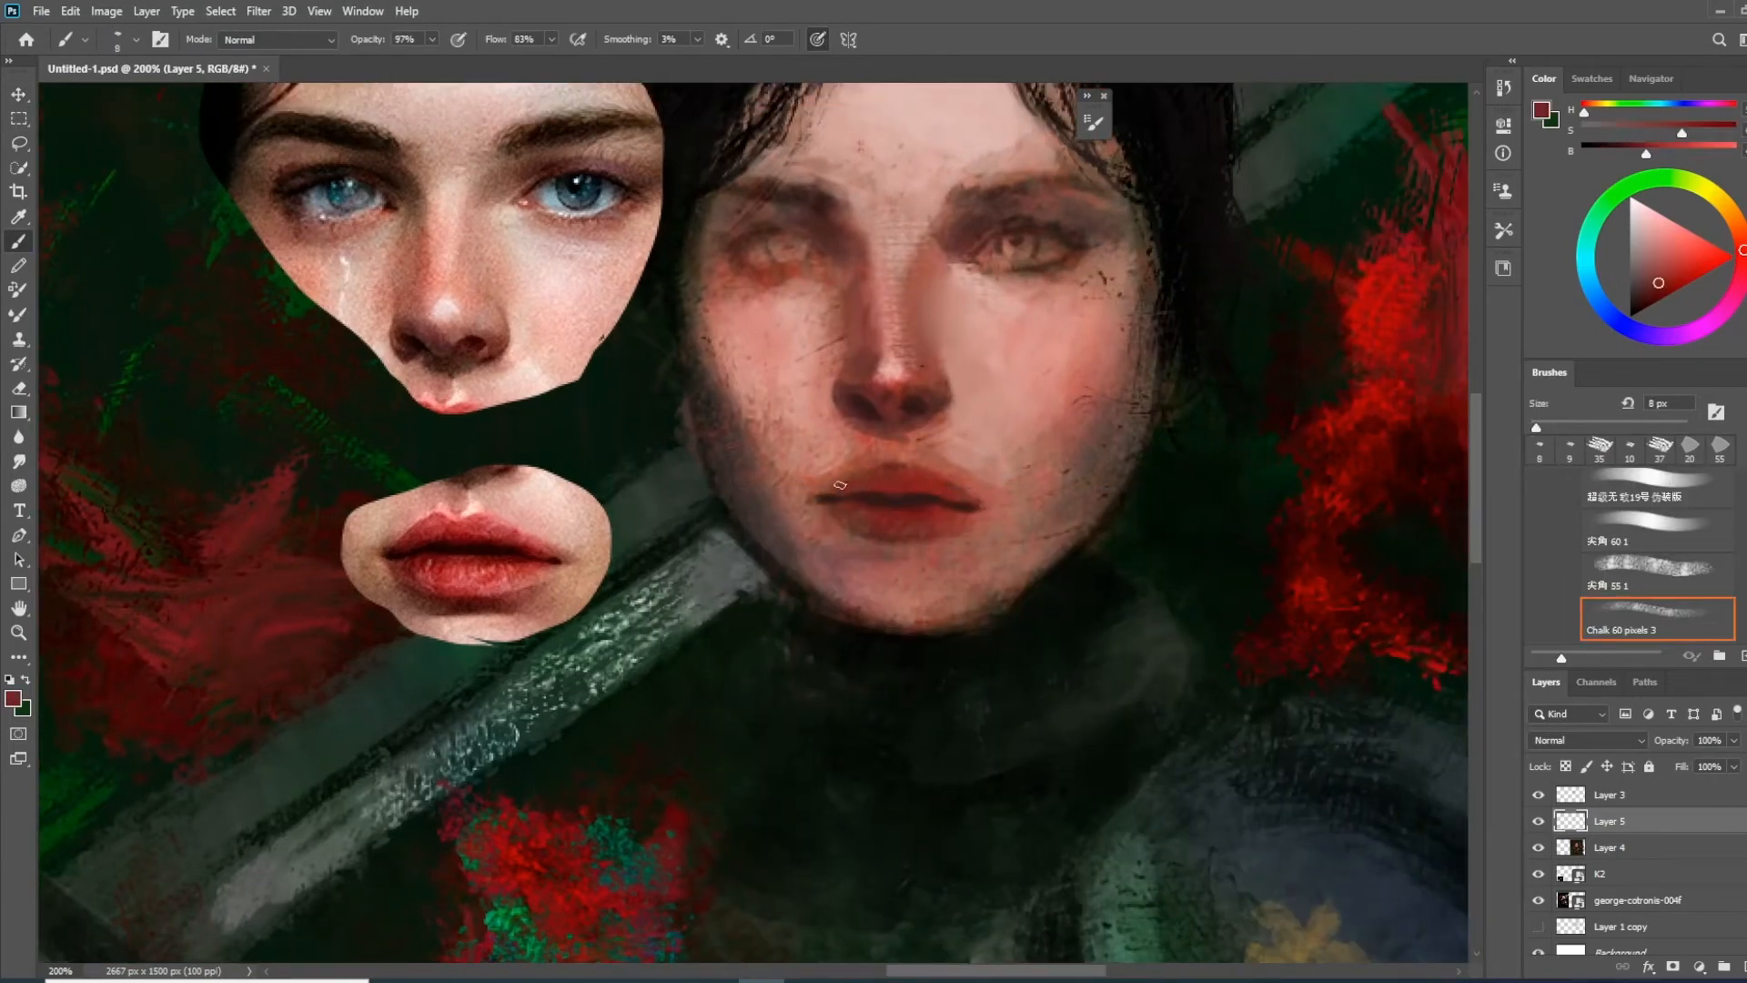
left_click(890, 480, "alt")
left_click(910, 510, "alt")
mouse_move(848, 517)
left_mouse_down()
mouse_move(914, 547)
mouse_move(953, 546)
mouse_move(867, 531)
mouse_move(961, 525)
left_mouse_up()
left_click(901, 554, "alt")
key("bracketright")
key("bracketright")
key("bracketright")
left_click(890, 505, "alt")
left_click(890, 482, "alt")
Refine the lip contours and mouth corners and shade beneath the lower lip with a brush of about 10 px
key("bracketleft")
left_click(951, 491, "alt")
left_click(925, 494, "alt")
mouse_move(866, 485)
left_mouse_down()
mouse_move(918, 487)
mouse_move(853, 519)
left_mouse_up()
left_click(843, 507, "alt")
left_click(885, 537, "alt")
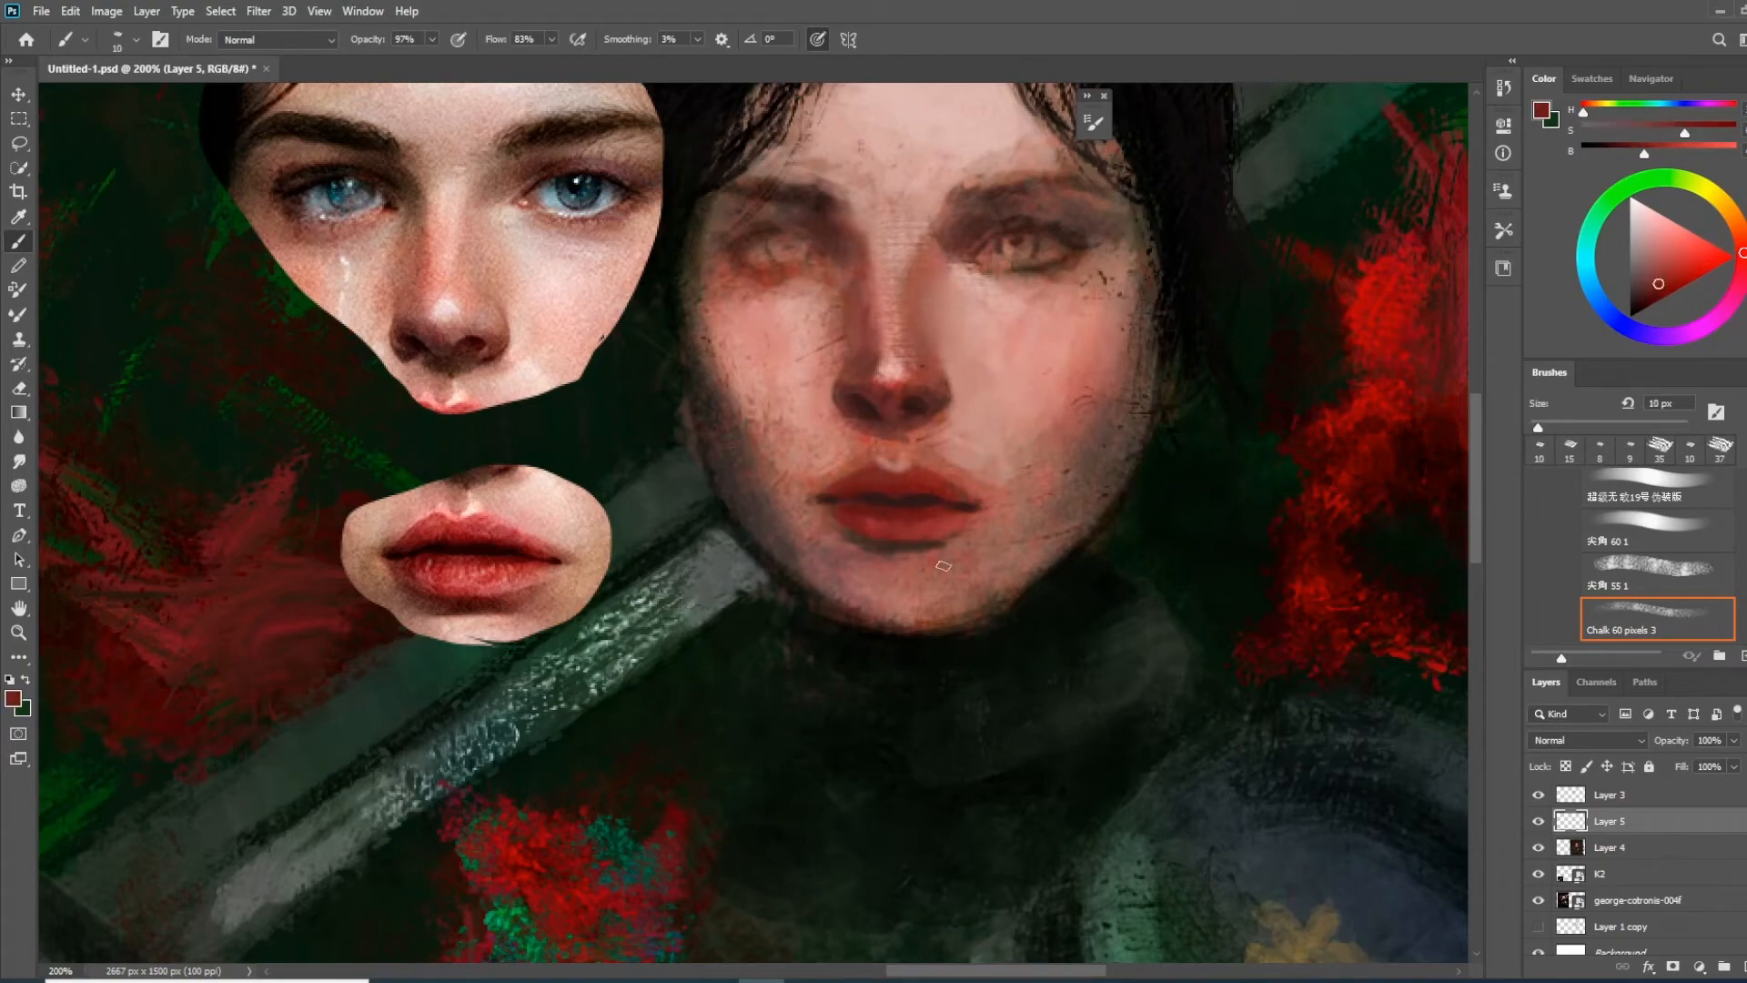
left_click(937, 548, "alt")
Darken and define both eyebrows with dark brown strokes, following the shape of the brows in the reference crop
left_click_drag(866, 625, 847, 558)
key("ctrl+minus")
key("ctrl+minus")
left_click_drag(559, 650, 851, 598)
key("ctrl+plus")
key("ctrl+plus")
left_click_drag(1093, 409, 230, 846)
left_click(801, 397, "alt")
key("bracketright")
key("bracketright")
key("bracketright")
key("bracketleft")
key("bracketleft")
key("bracketleft")
key("bracketleft")
mouse_move(797, 409)
left_mouse_down()
mouse_move(824, 418)
mouse_move(719, 382)
left_mouse_up()
left_click_drag(968, 406, 1103, 387)
left_click_drag(999, 387, 1079, 375)
left_click_drag(1024, 394, 966, 340)
Draw dark upper eyelid and lash lines on both eyes with a brush of about 7 to 8 px
left_click(987, 375, "alt")
key("bracketleft")
left_click_drag(728, 401, 777, 400)
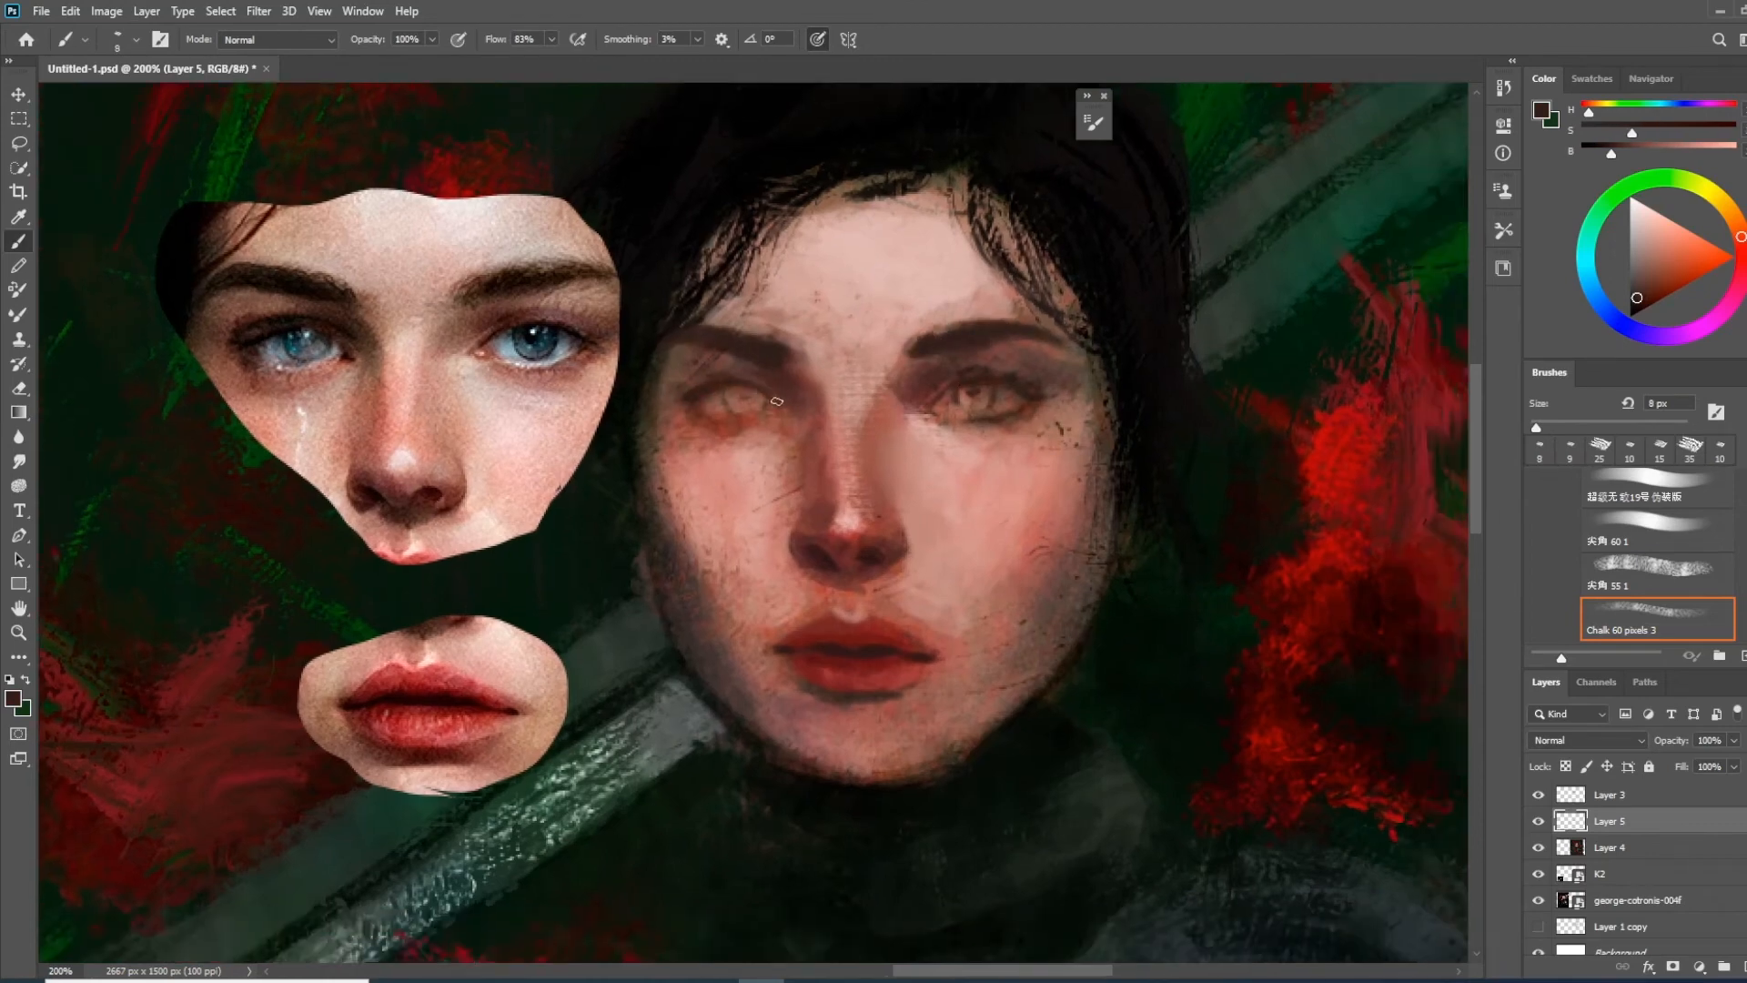
left_click(825, 393, "alt")
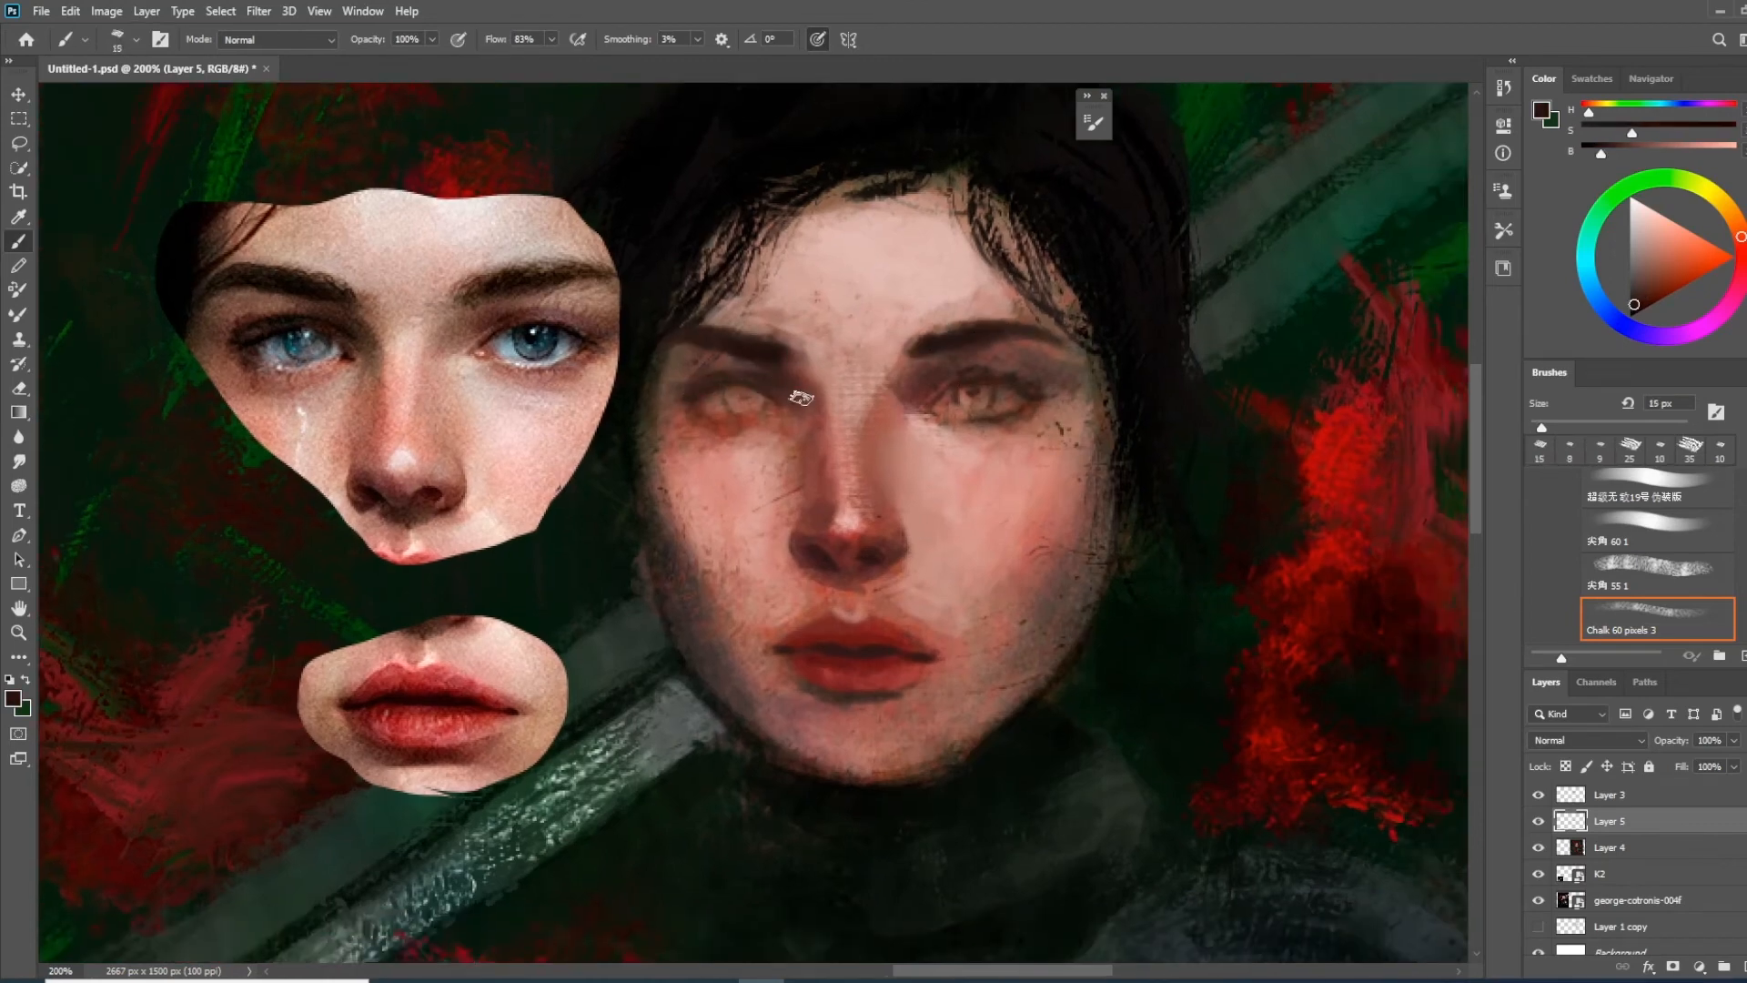
key("bracketleft")
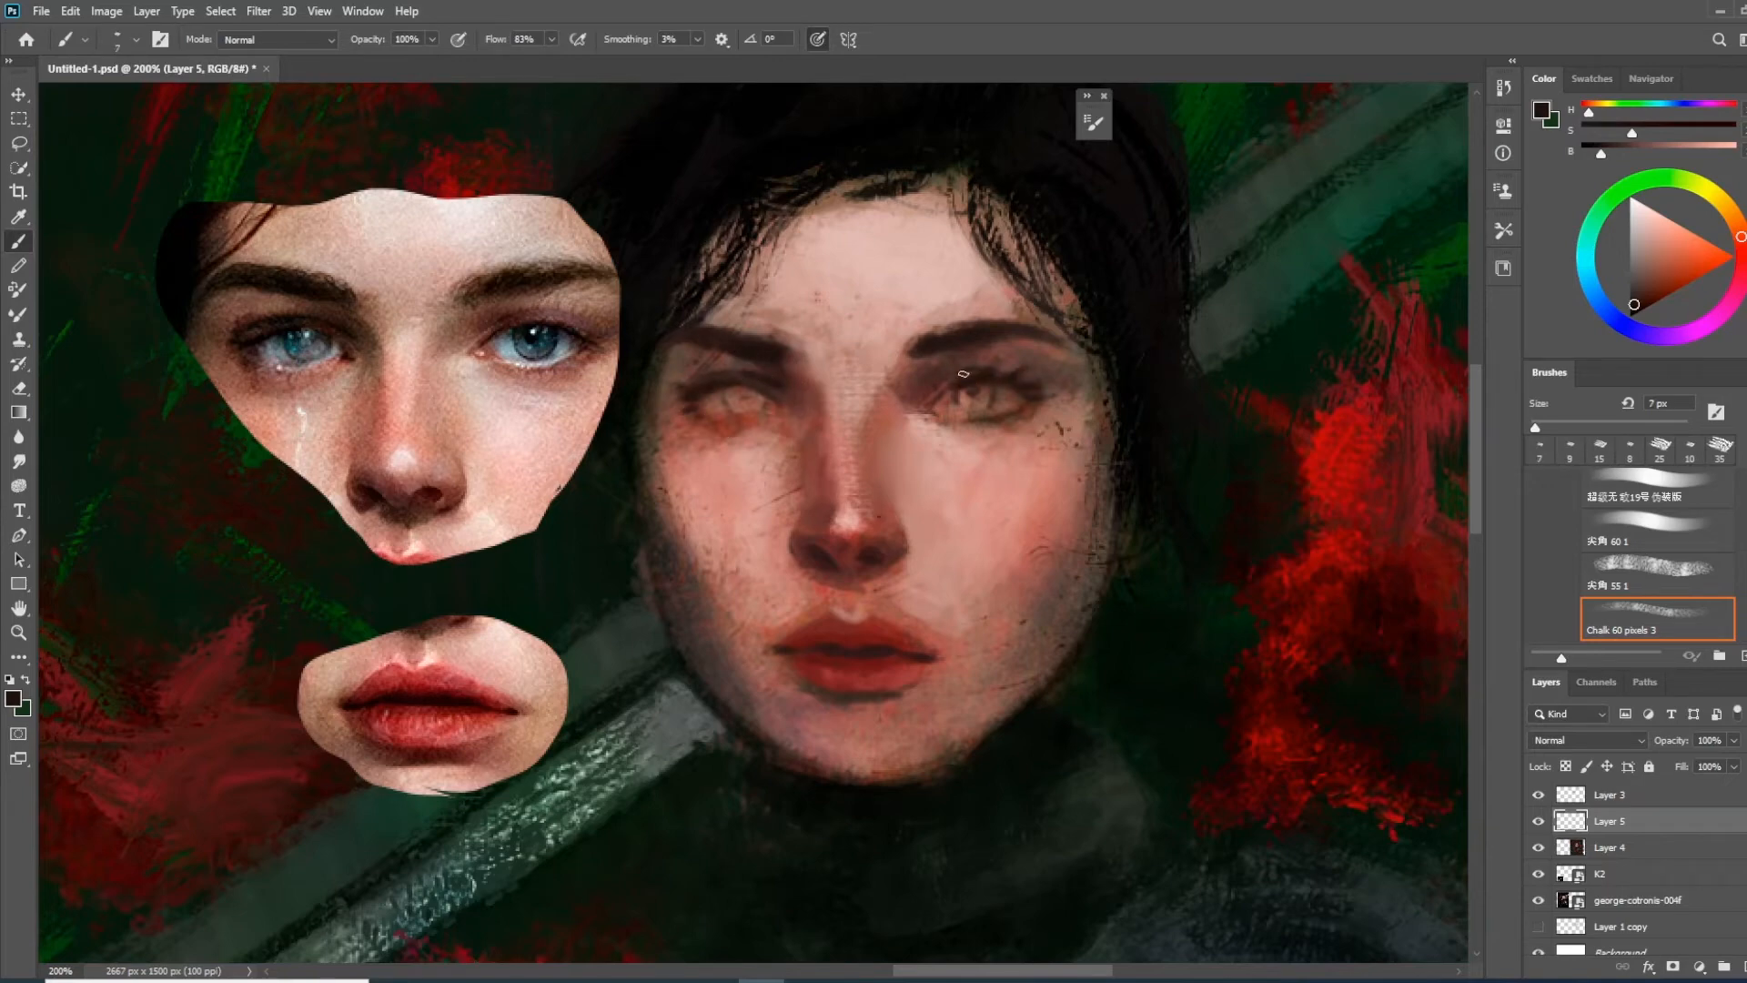
Paint both irises with a mid blue at 66% opacity using the 7 px chalk brush
left_click(1596, 296)
left_click(1683, 279)
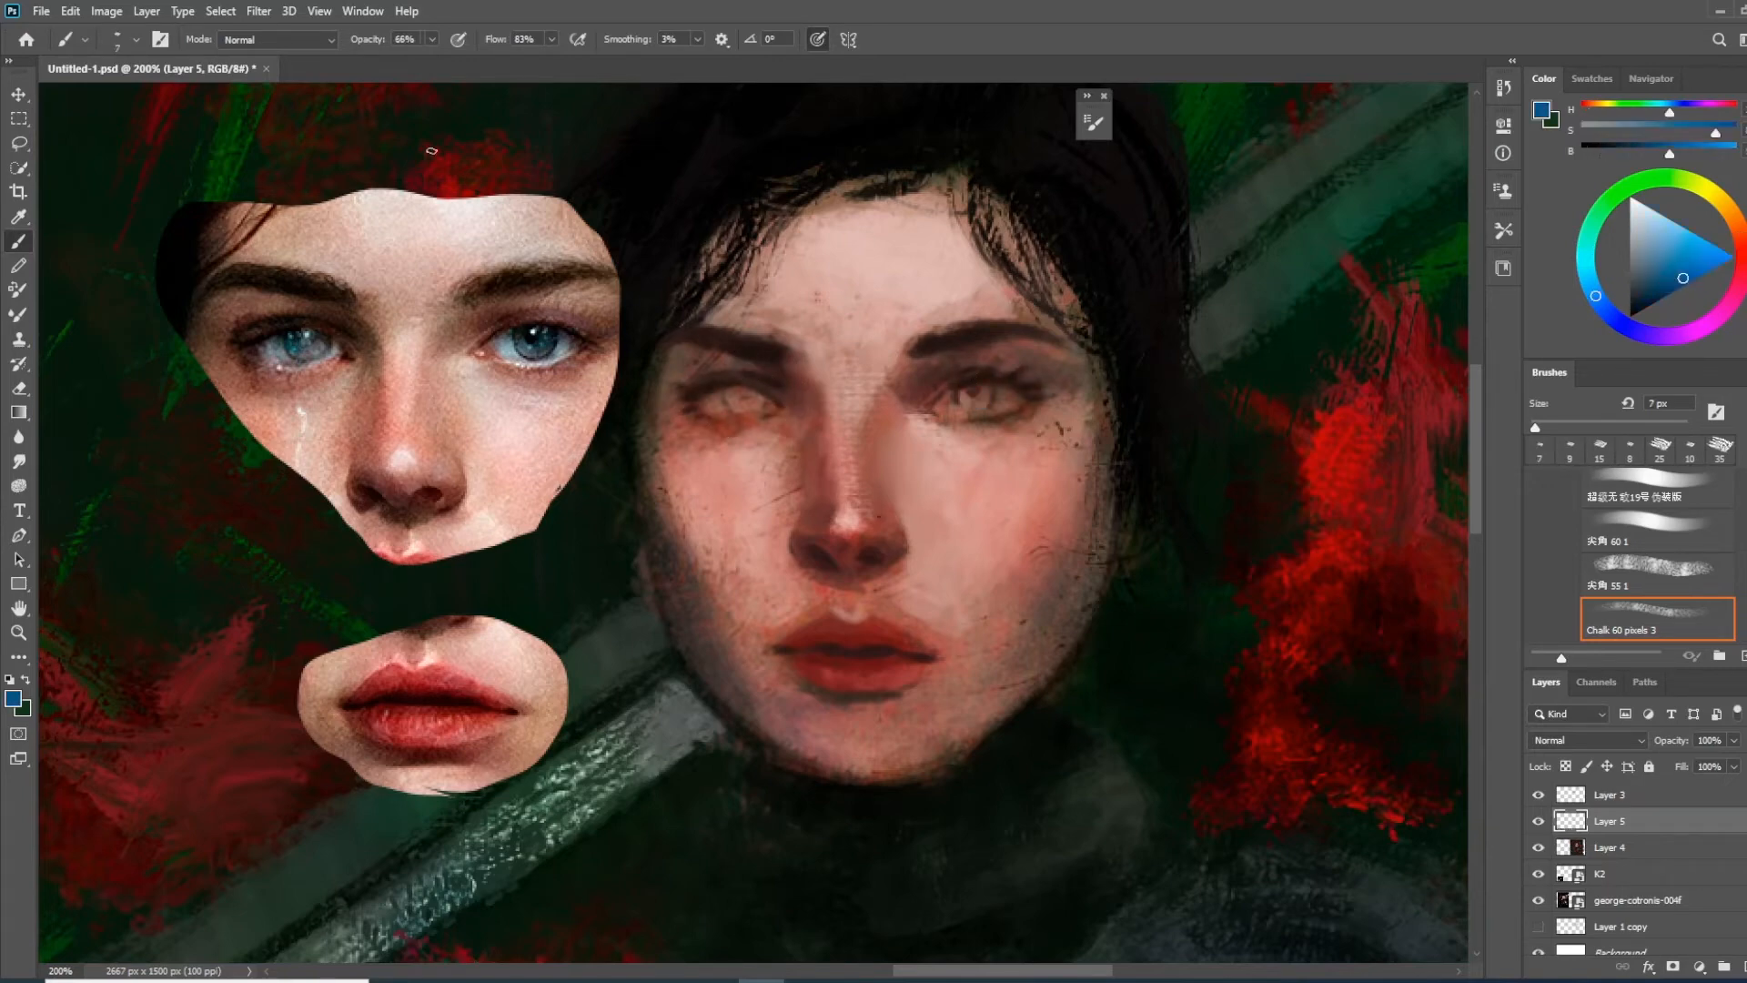
left_click(735, 393, "alt")
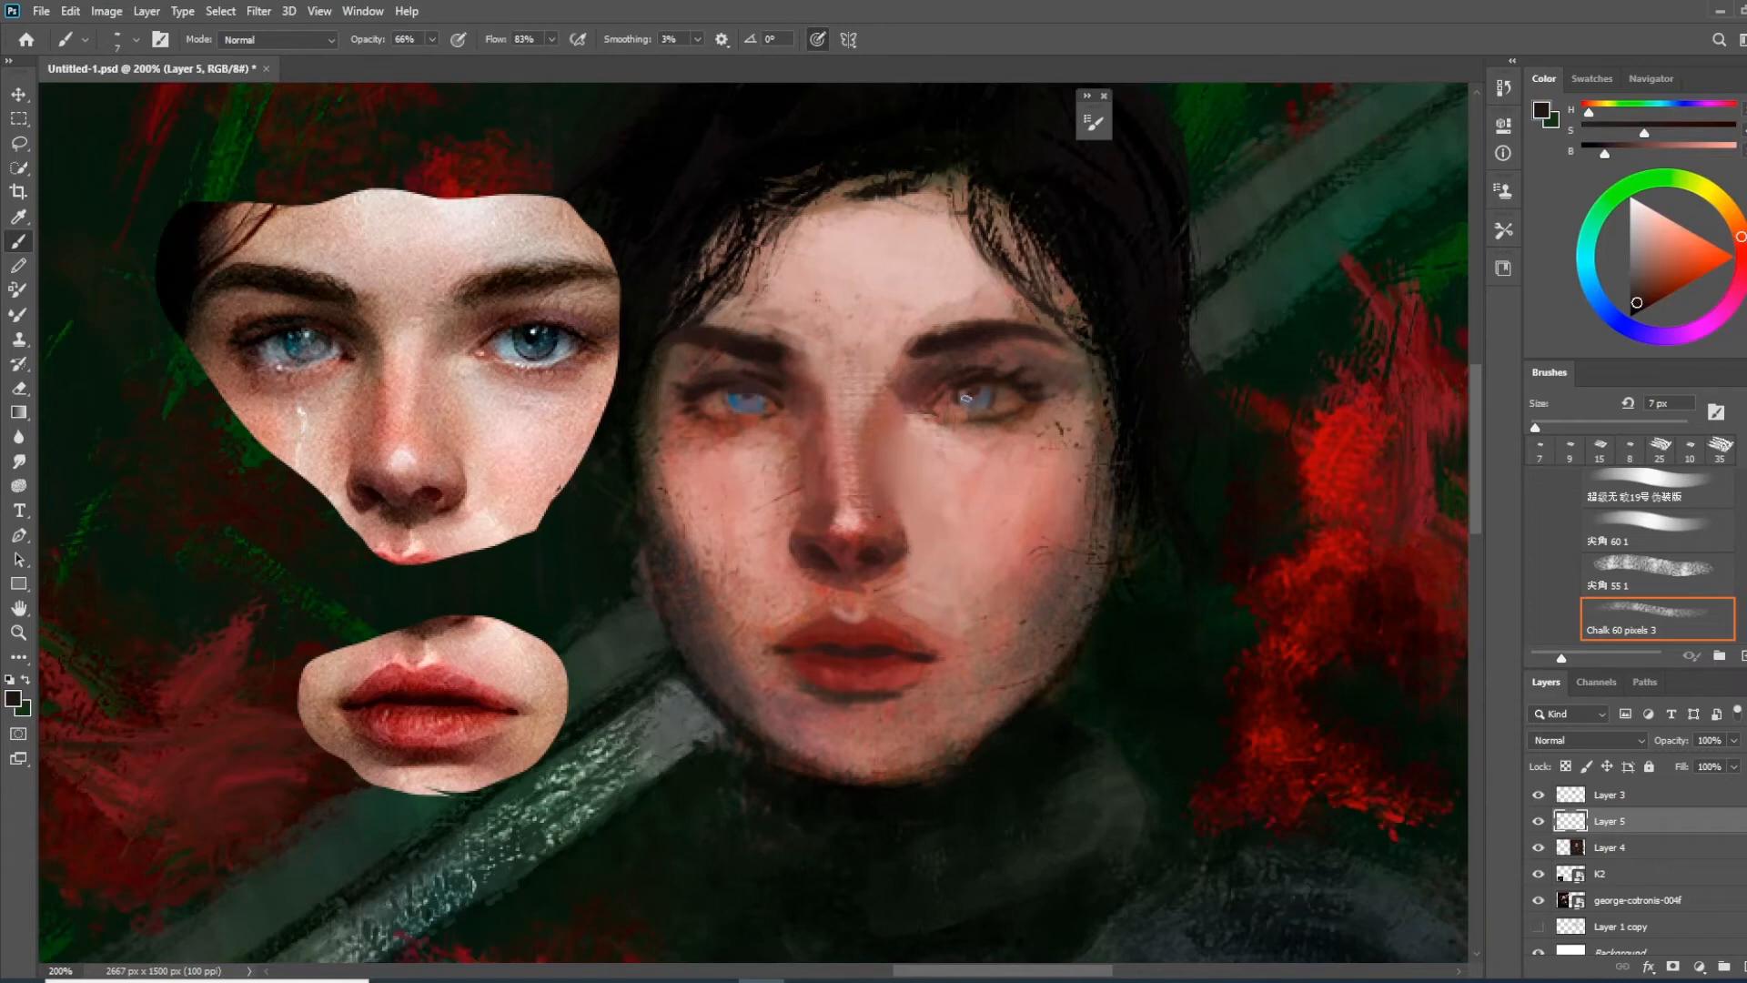
left_click(972, 403, "alt")
Brighten both irises with a more saturated, lighter blue
left_click(276, 40)
left_click(248, 297)
left_click_drag(984, 394, 972, 401)
left_click(1708, 259)
scroll(728, 316, "down", 2)
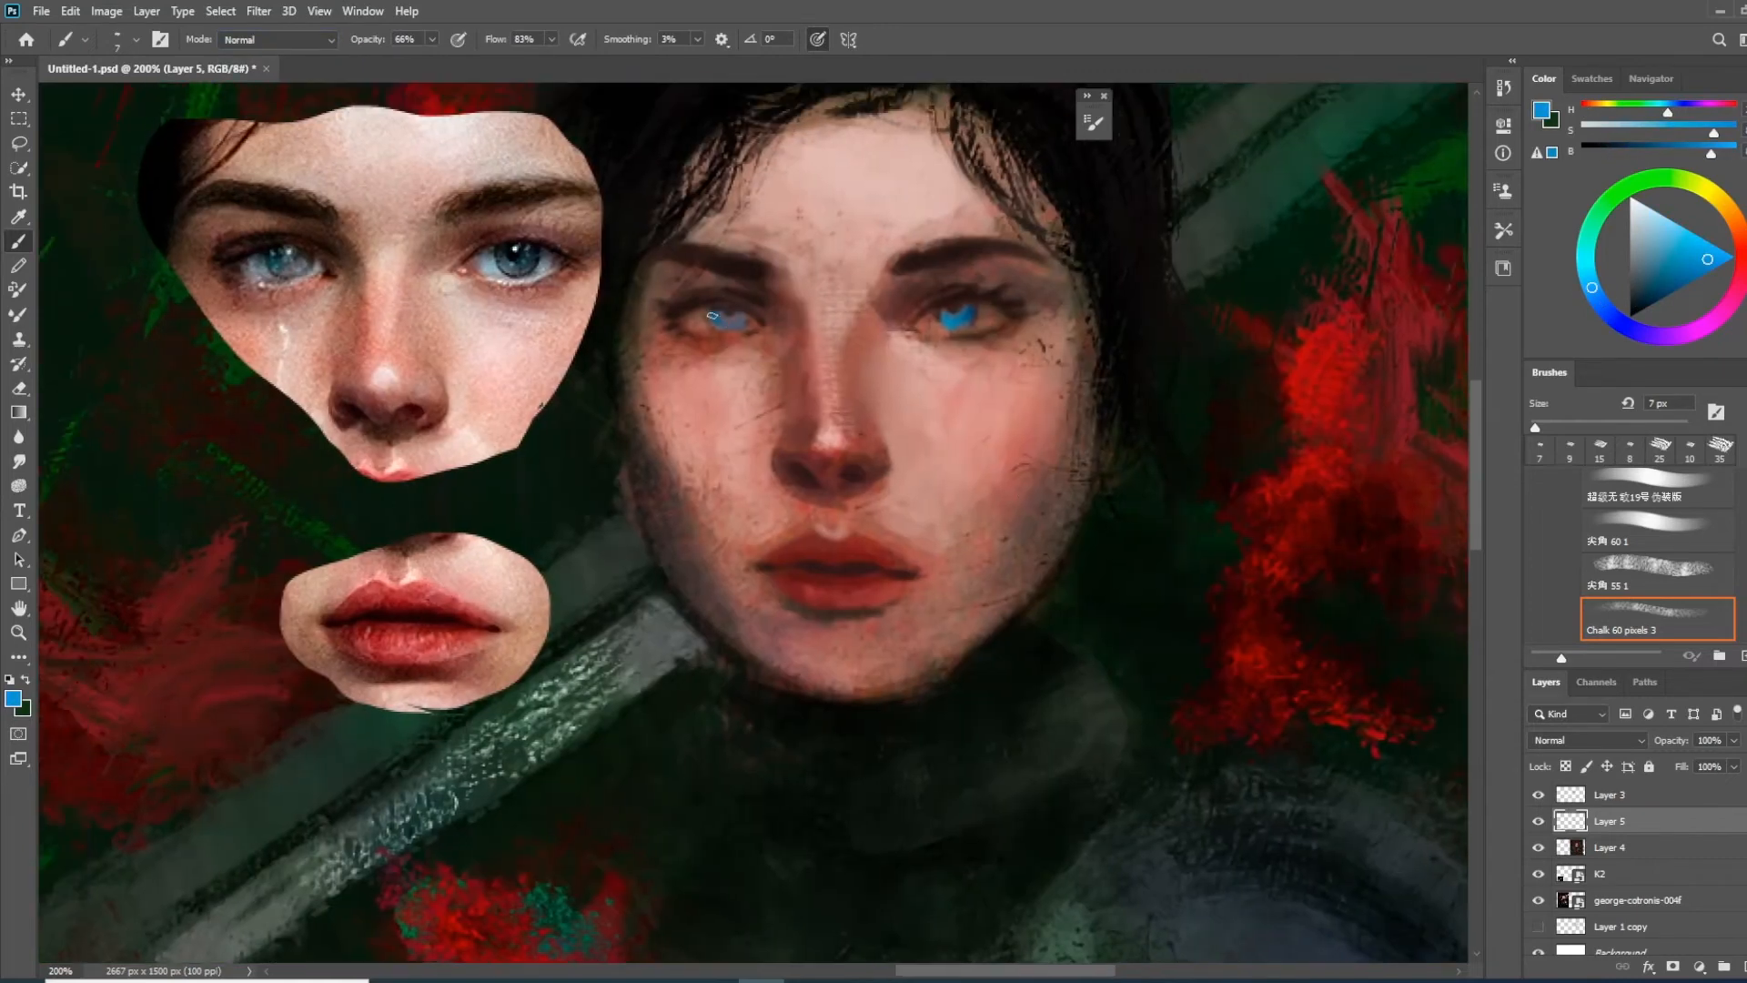
Add pale blue highlights to the irises and tone the eye area around them with sampled muted skin colours
left_click(1654, 212)
key("bracketleft")
key("bracketleft")
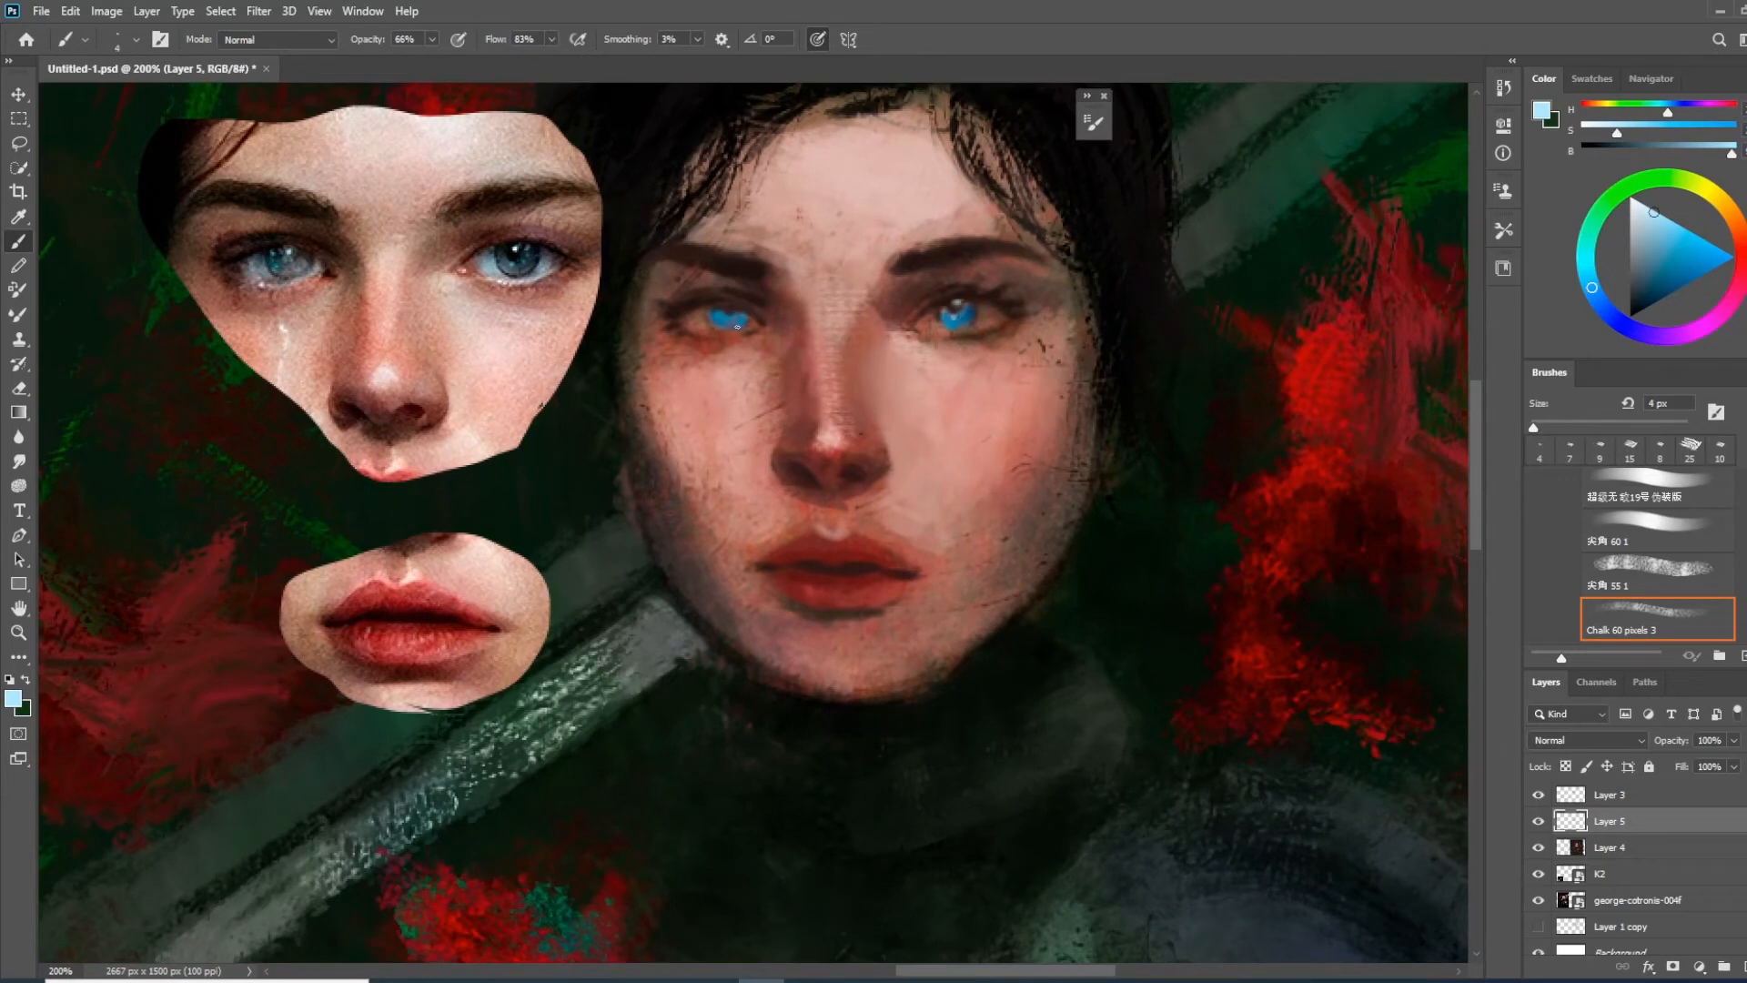
key("bracketright")
key("bracketright")
key("bracketright")
left_click(735, 316, "alt")
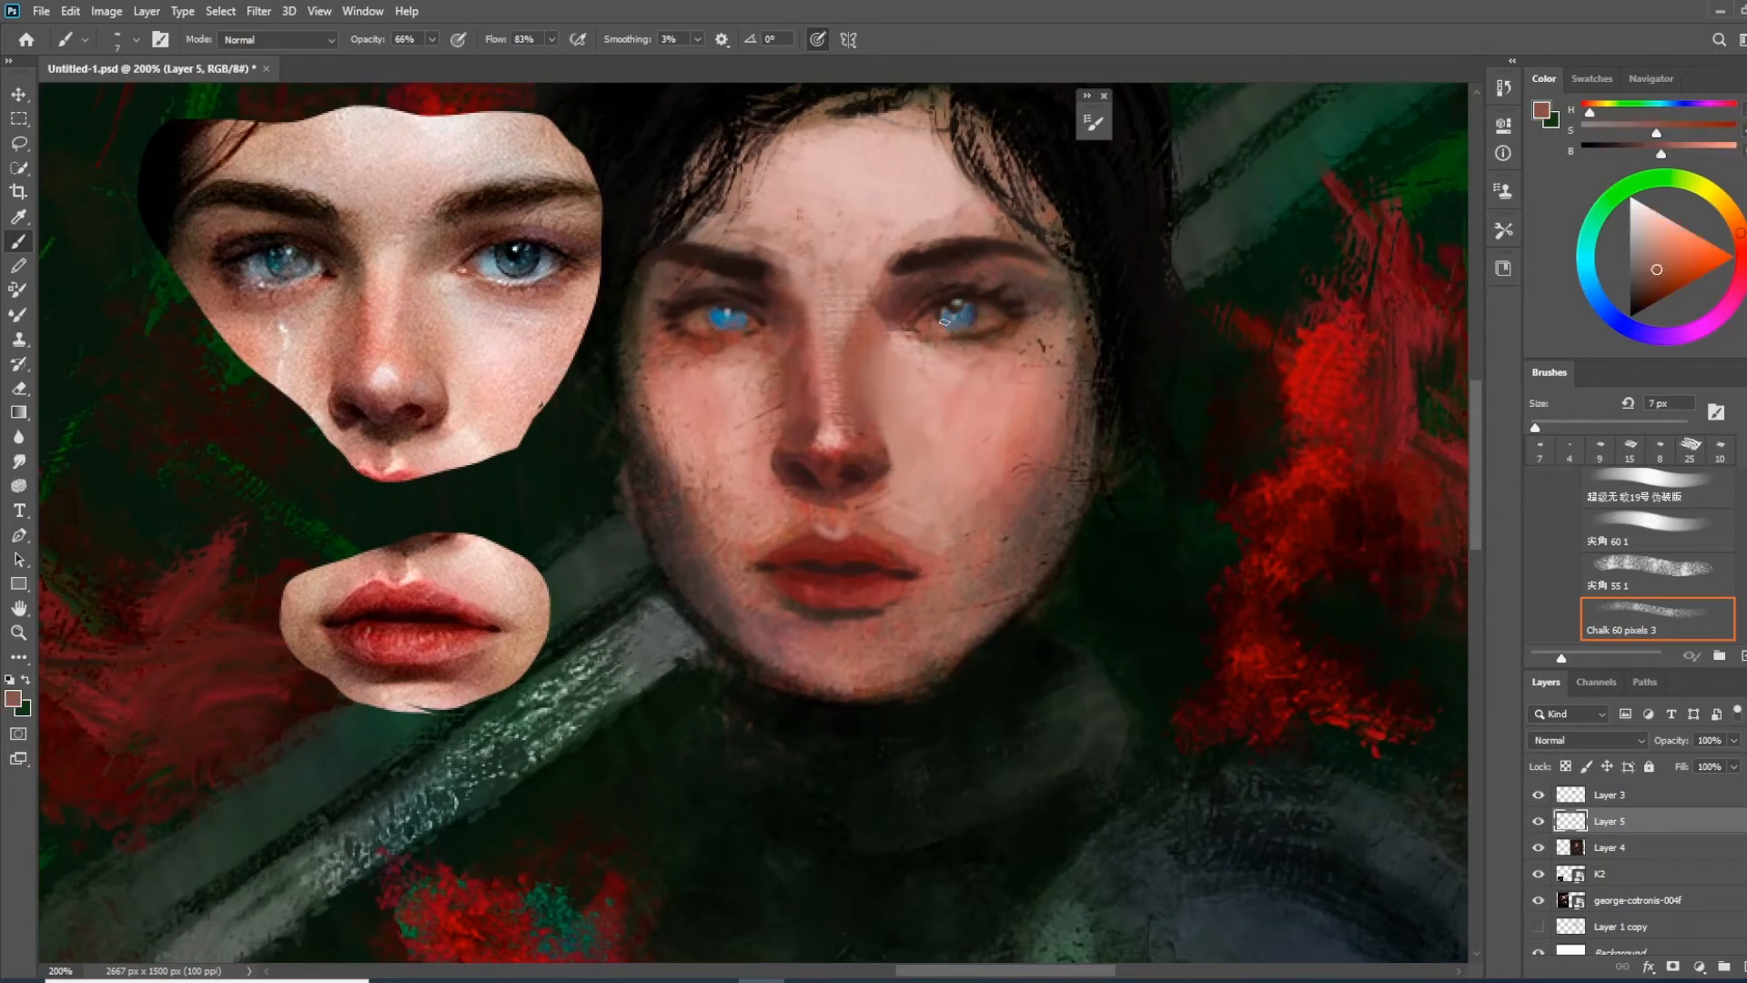
left_click(935, 318, "alt")
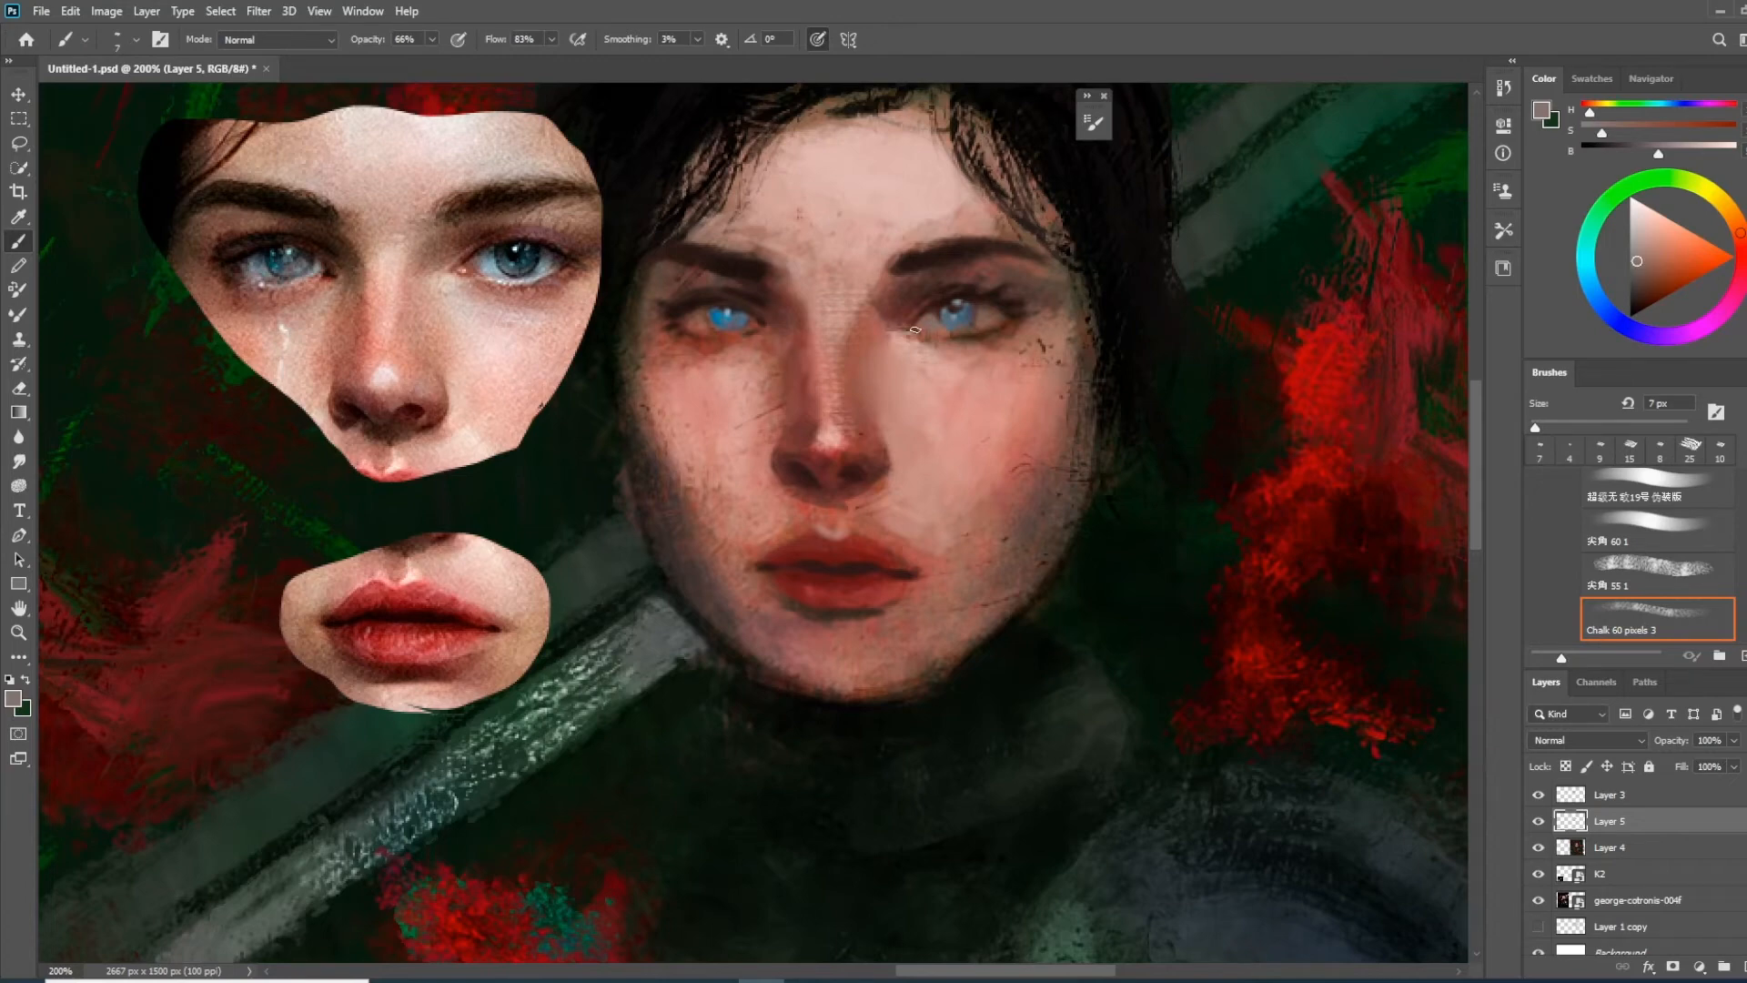
Sharpen the dark lash lines and eye edges with a 4 px brush
key("bracketleft")
key("bracketleft")
key("bracketleft")
left_click(974, 296, "alt")
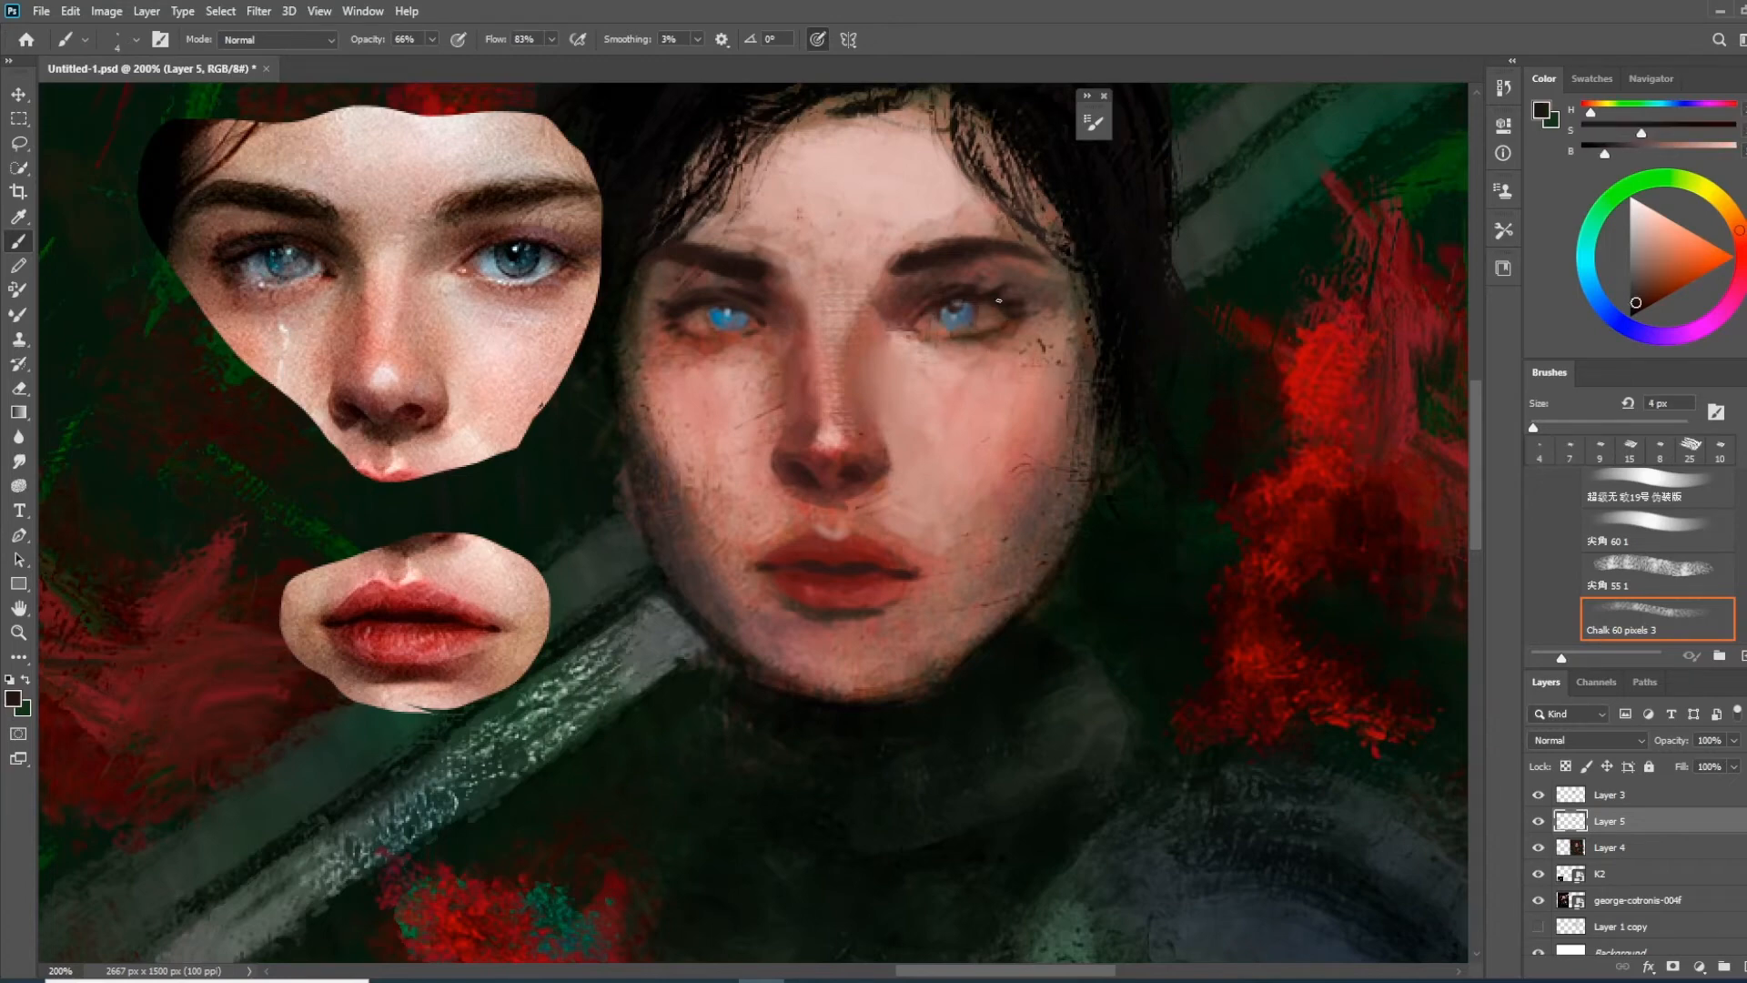
left_click(716, 327, "alt")
Lighten the whites of the eyes with greyish pink and darken the right eyebrow using a brush of about 8 px
scroll(774, 360, "down", 3)
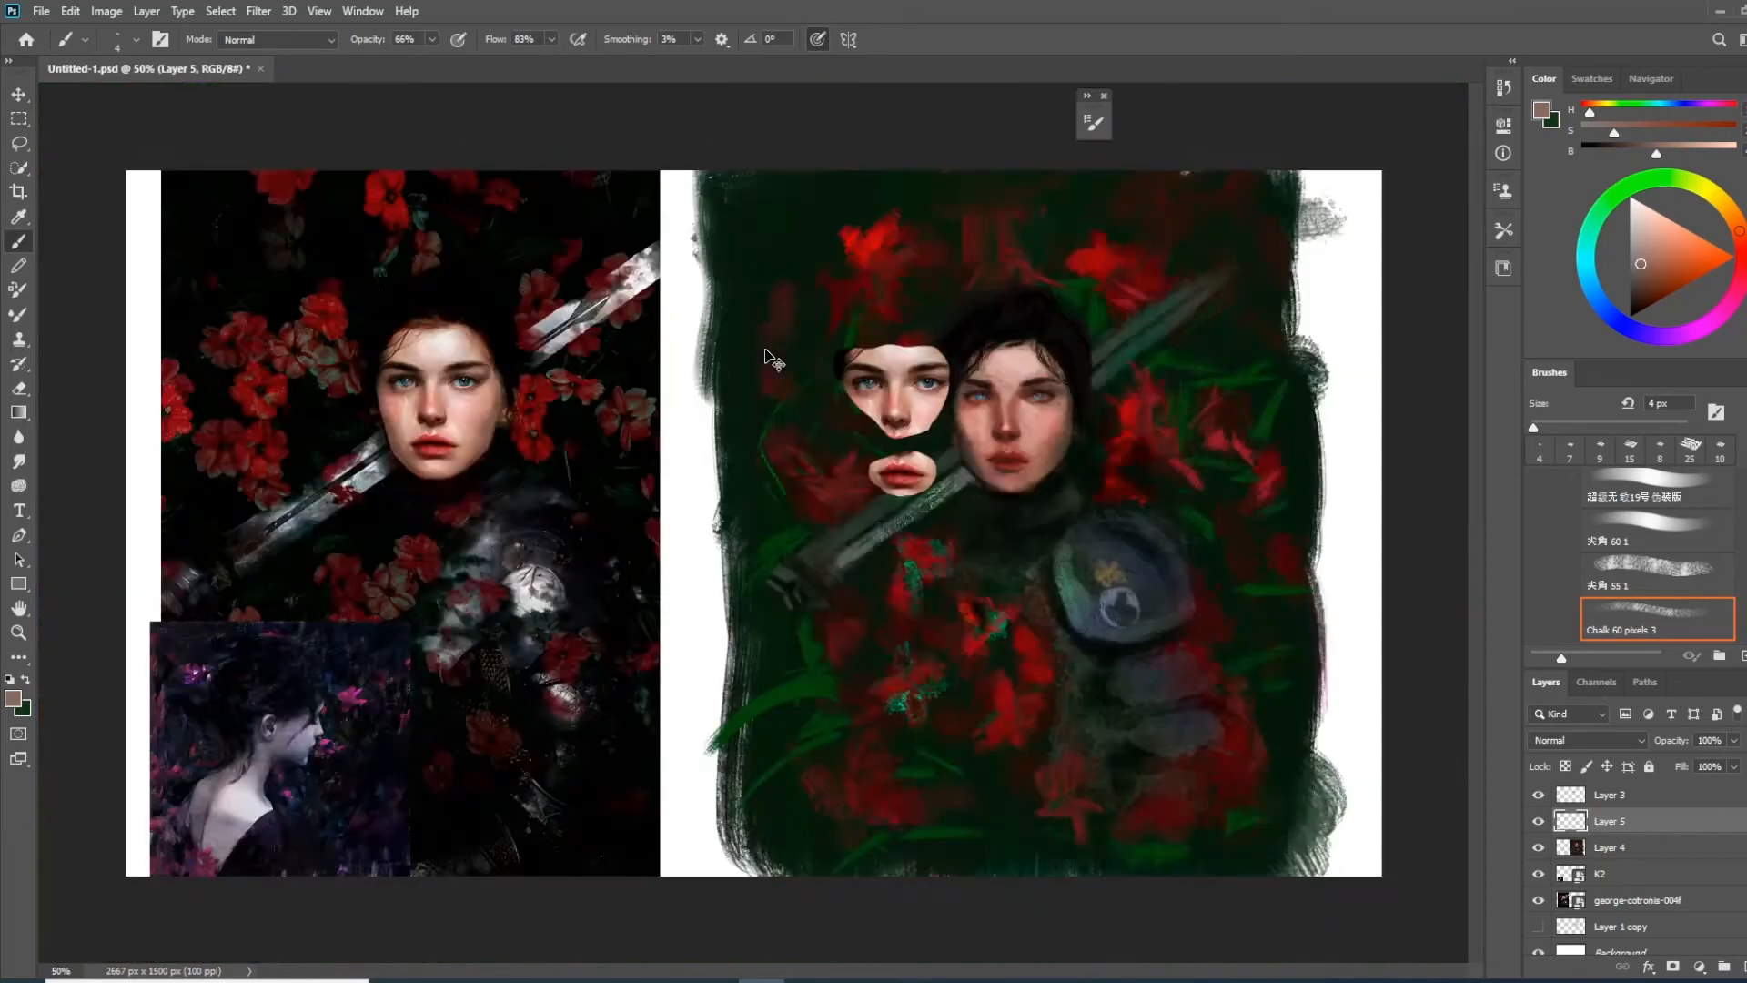
scroll(1028, 378, "up", 4)
left_click(724, 445, "alt")
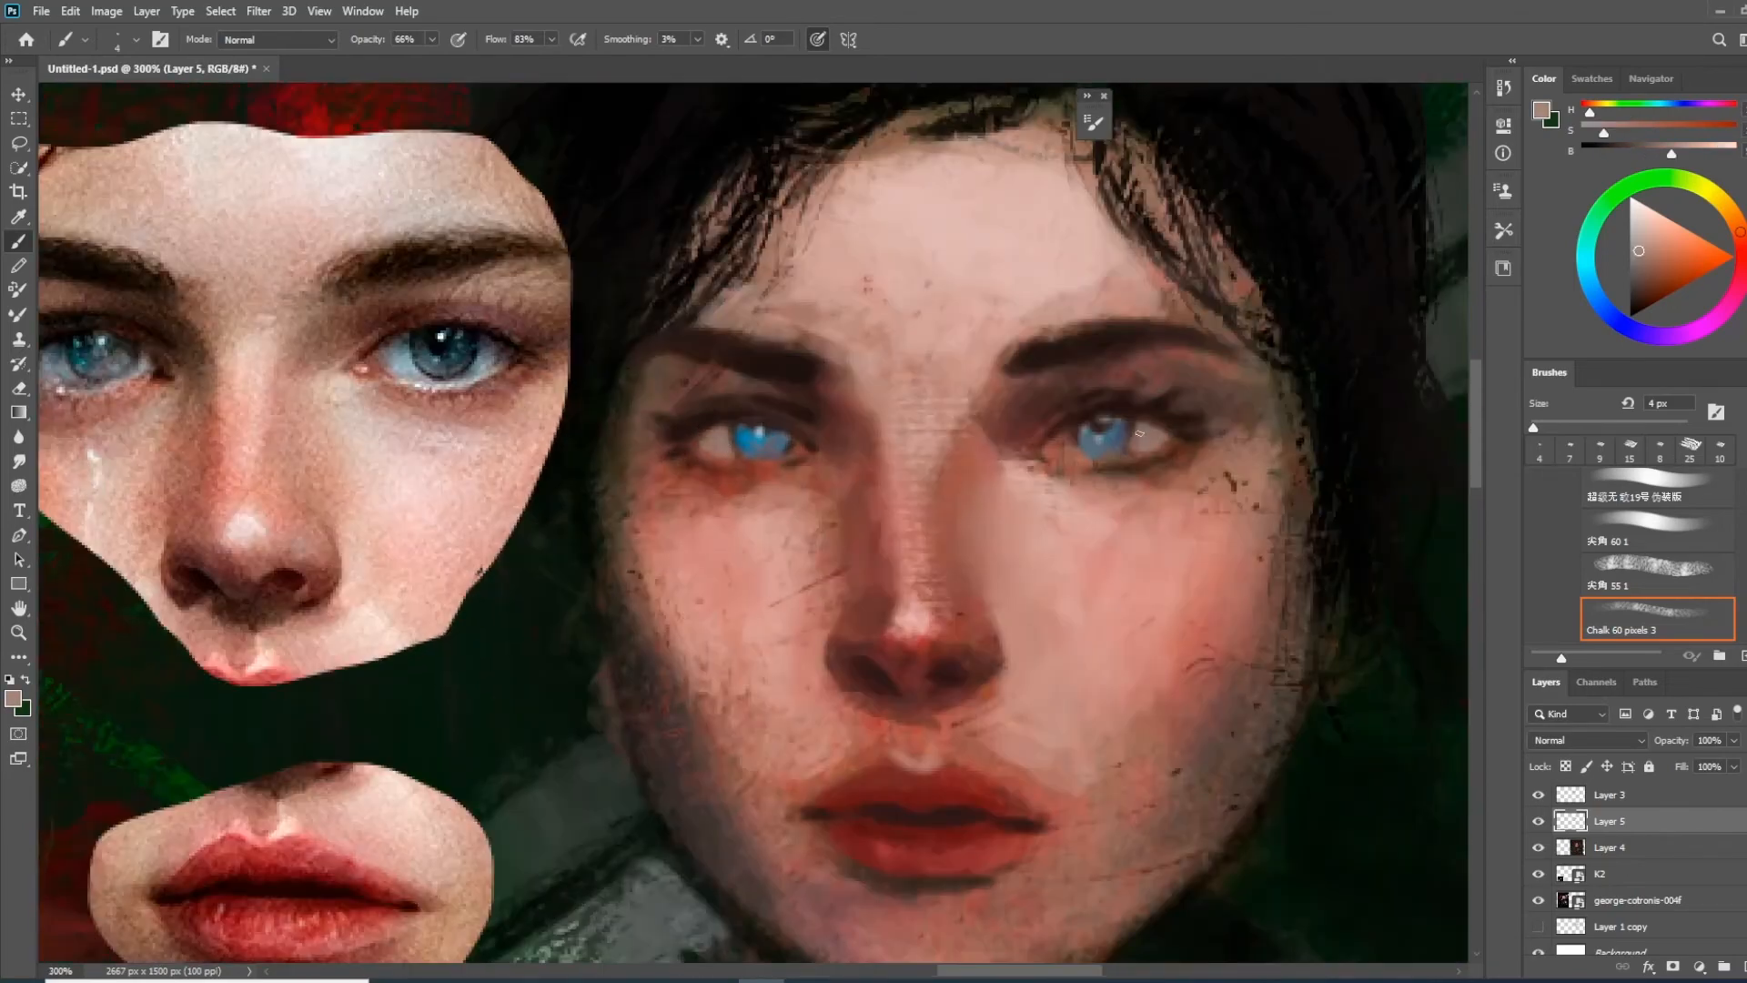
left_click_drag(1072, 460, 1036, 353)
left_click(1123, 328, "alt")
key("bracketright")
key("bracketright")
key("bracketright")
key("bracketright")
left_click_drag(1134, 327, 1099, 342)
left_click_drag(1056, 329, 1039, 346)
left_click_drag(977, 338, 1168, 467)
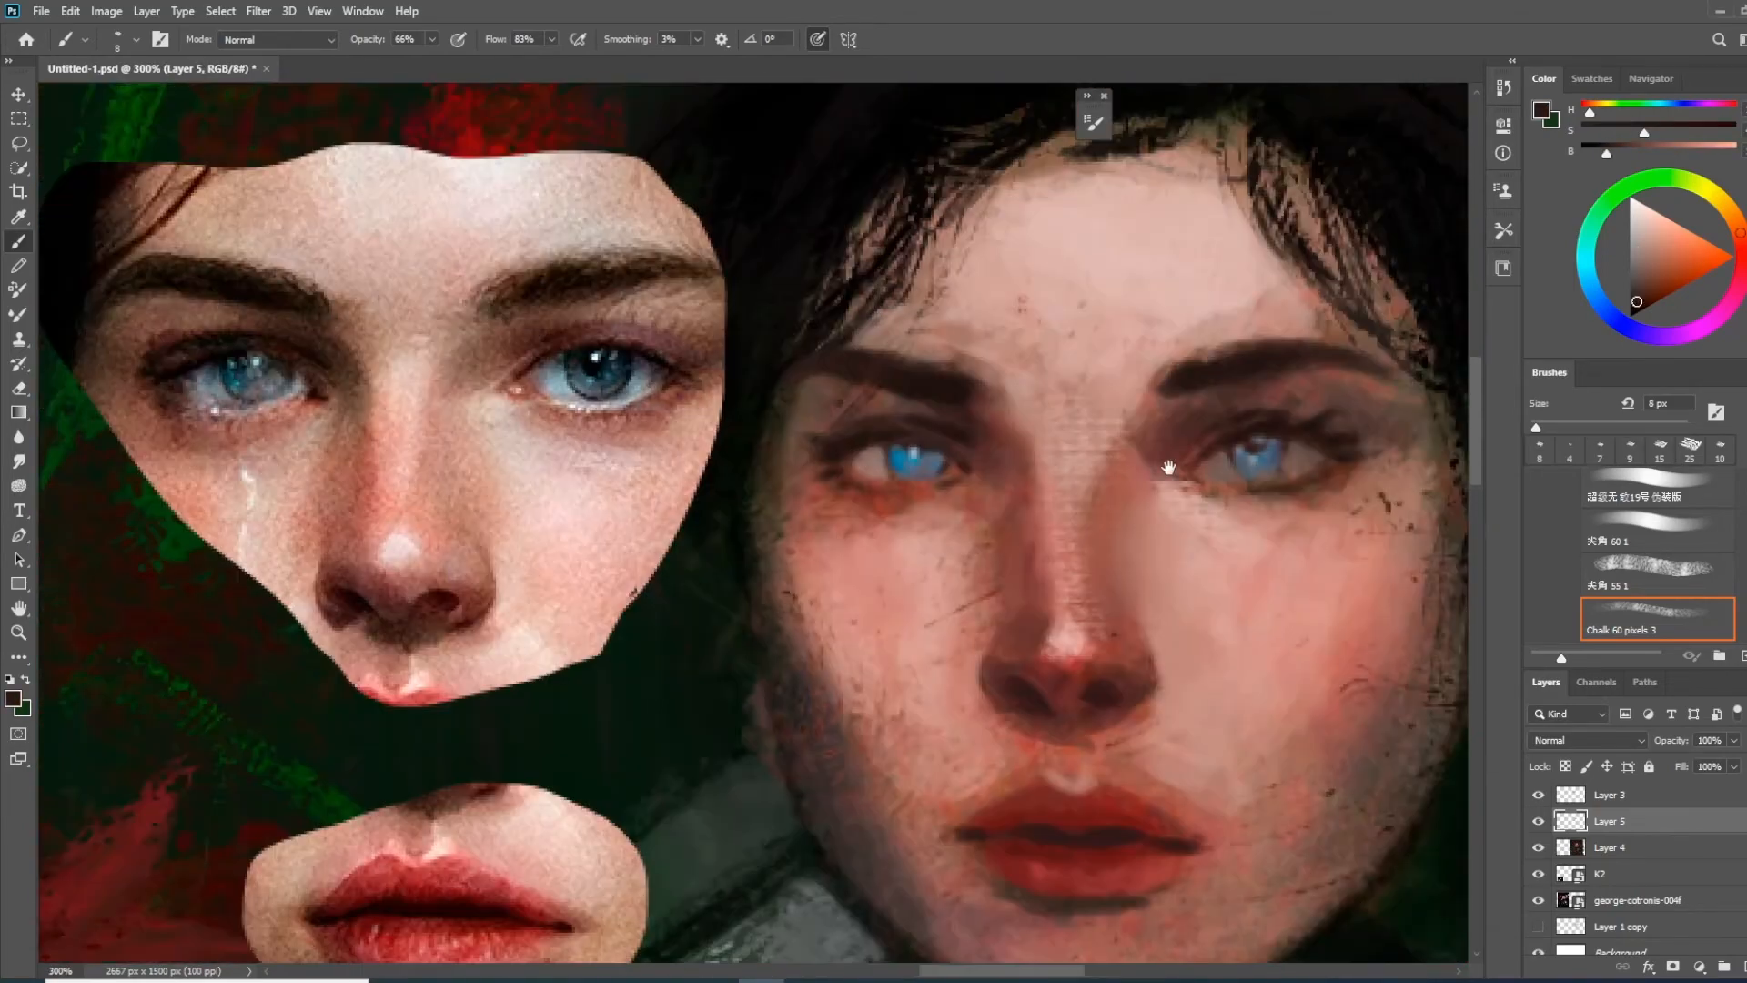
Darken the pupil and upper edge of the left iris with a deep navy blue
key("ctrl+minus")
key("ctrl+minus")
key("ctrl+plus")
key("ctrl+plus")
left_click(894, 470, "alt")
left_click(898, 460, "alt")
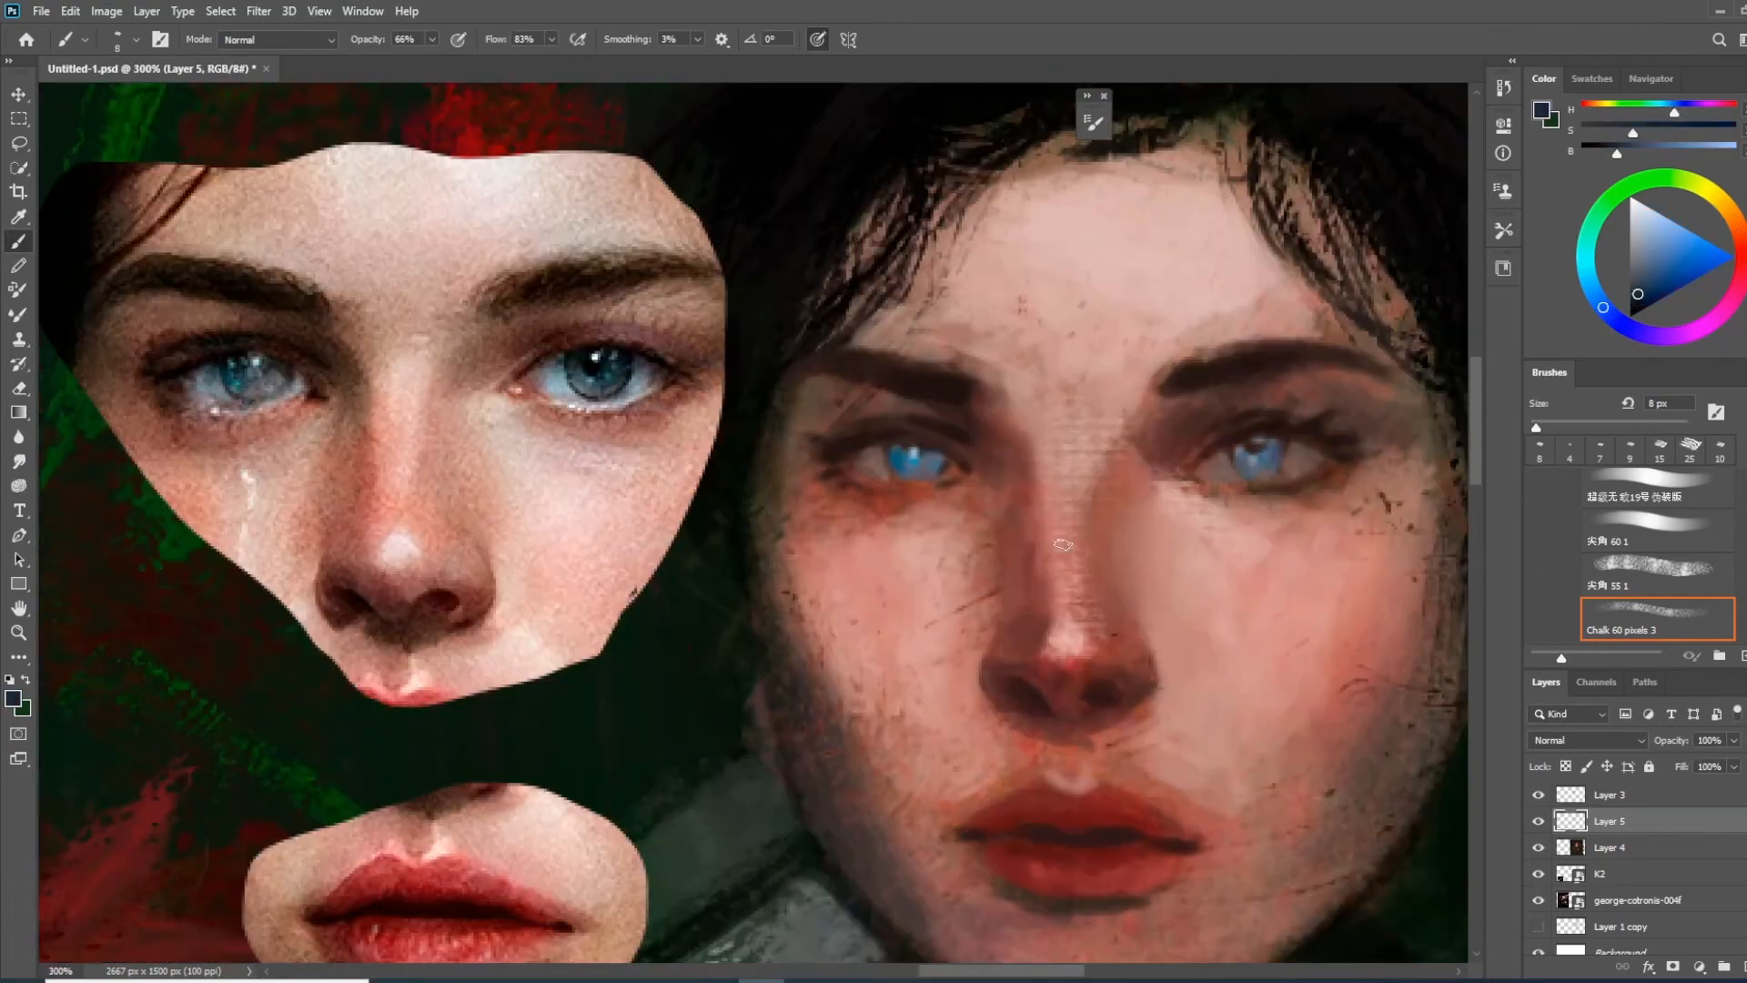
Compare the painted face with the reference portrait and pasted crops from a distance and up close
key("ctrl+minus")
key("ctrl+minus")
key("ctrl+minus")
key("ctrl+minus")
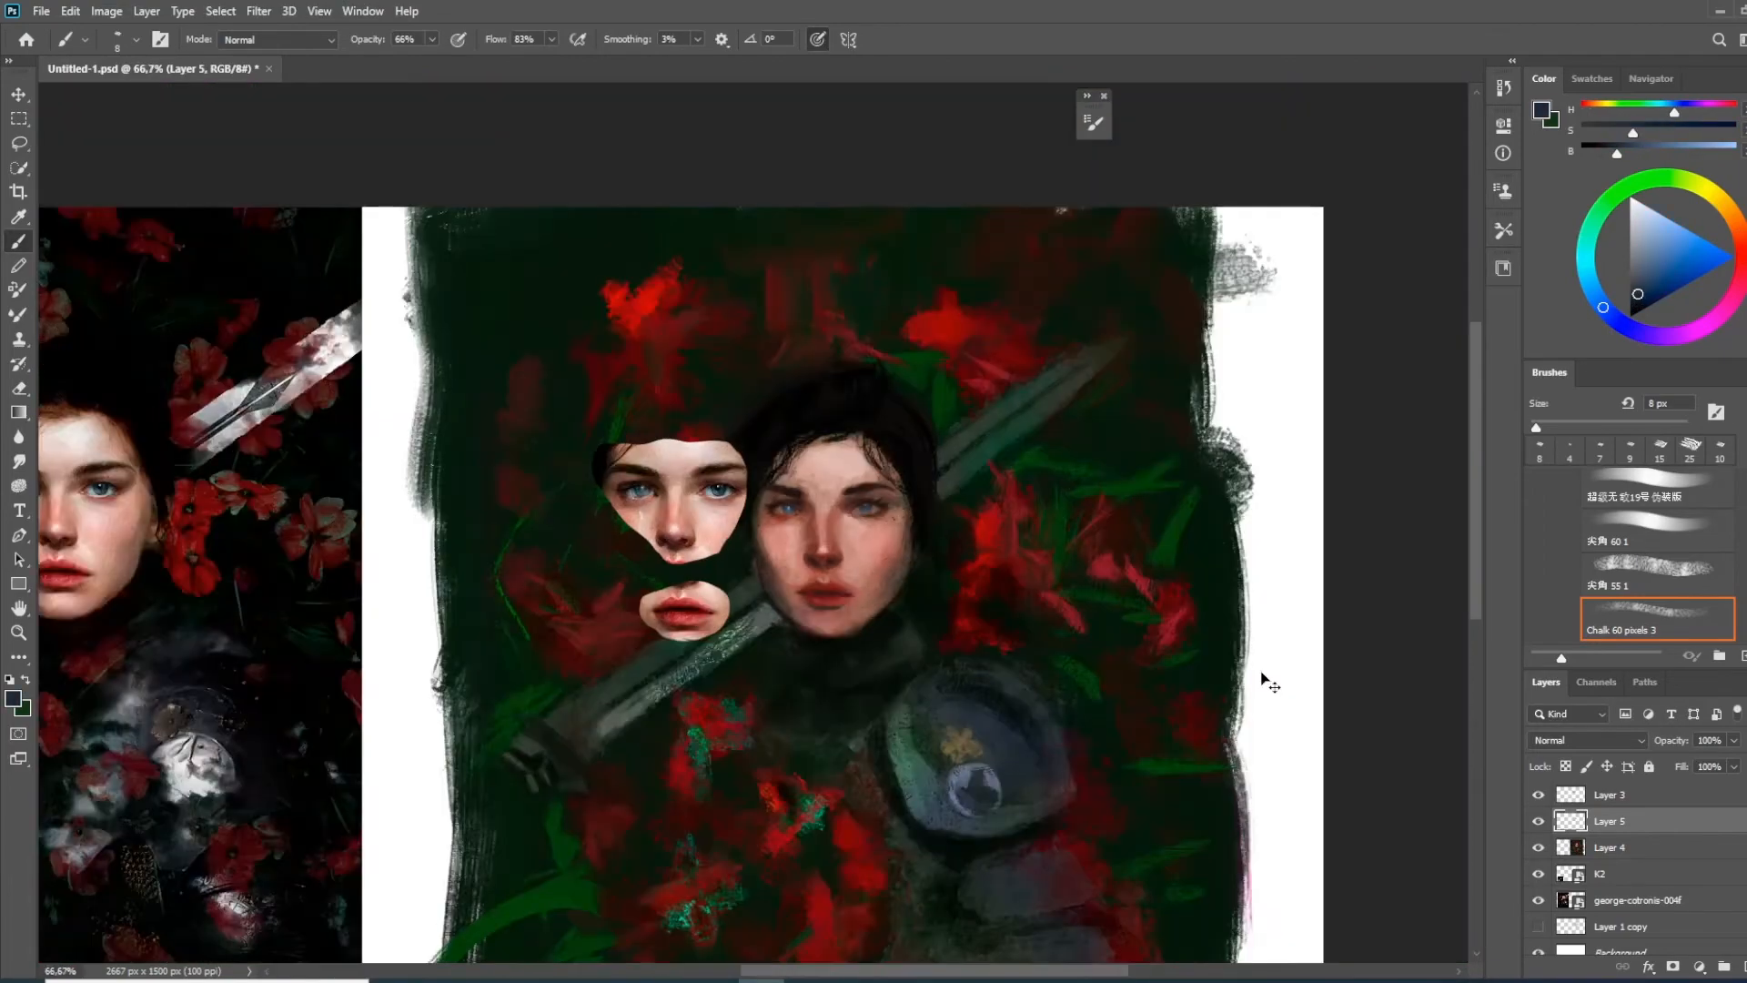
key("ctrl+plus")
key("ctrl+plus")
left_click_drag(925, 653, 999, 655)
left_click_drag(1429, 253, 1039, 363)
key("ctrl+plus")
left_click_drag(926, 459, 707, 674)
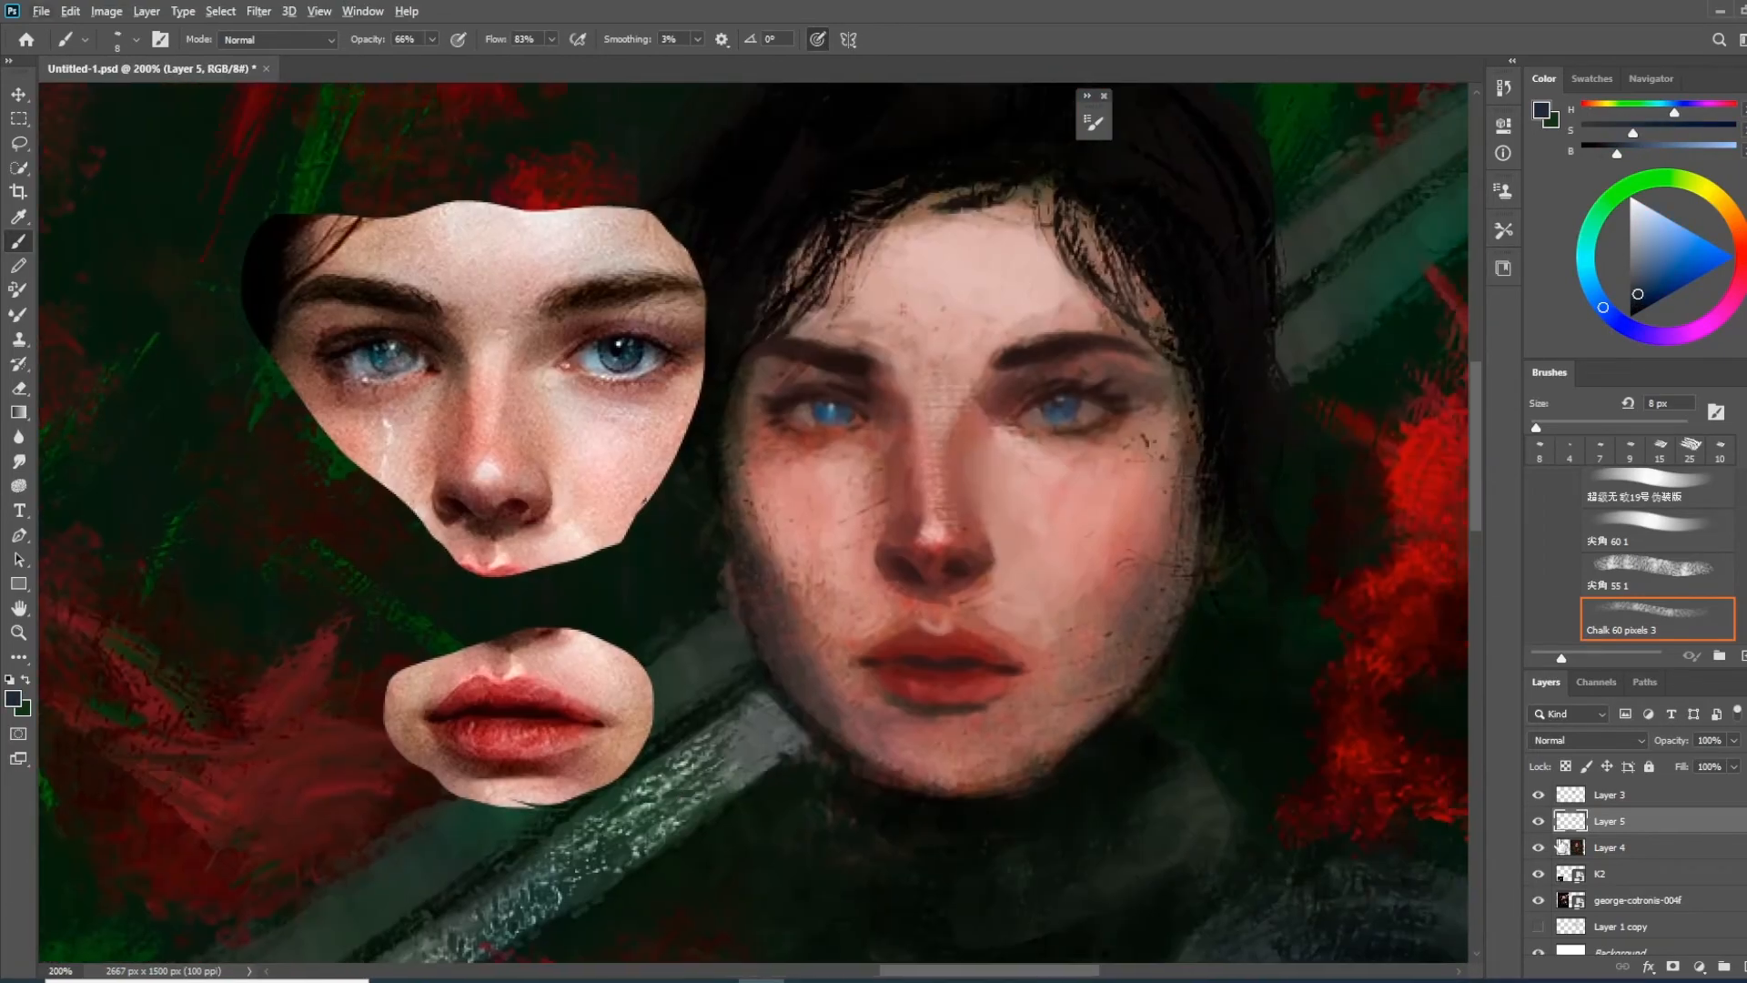
Merge Layer 5 with the Layer 4 face painting and remove the pasted mouth reference from the merged layer
left_click(1607, 847, "shift")
key("ctrl+e")
left_click(258, 11)
left_click(287, 159)
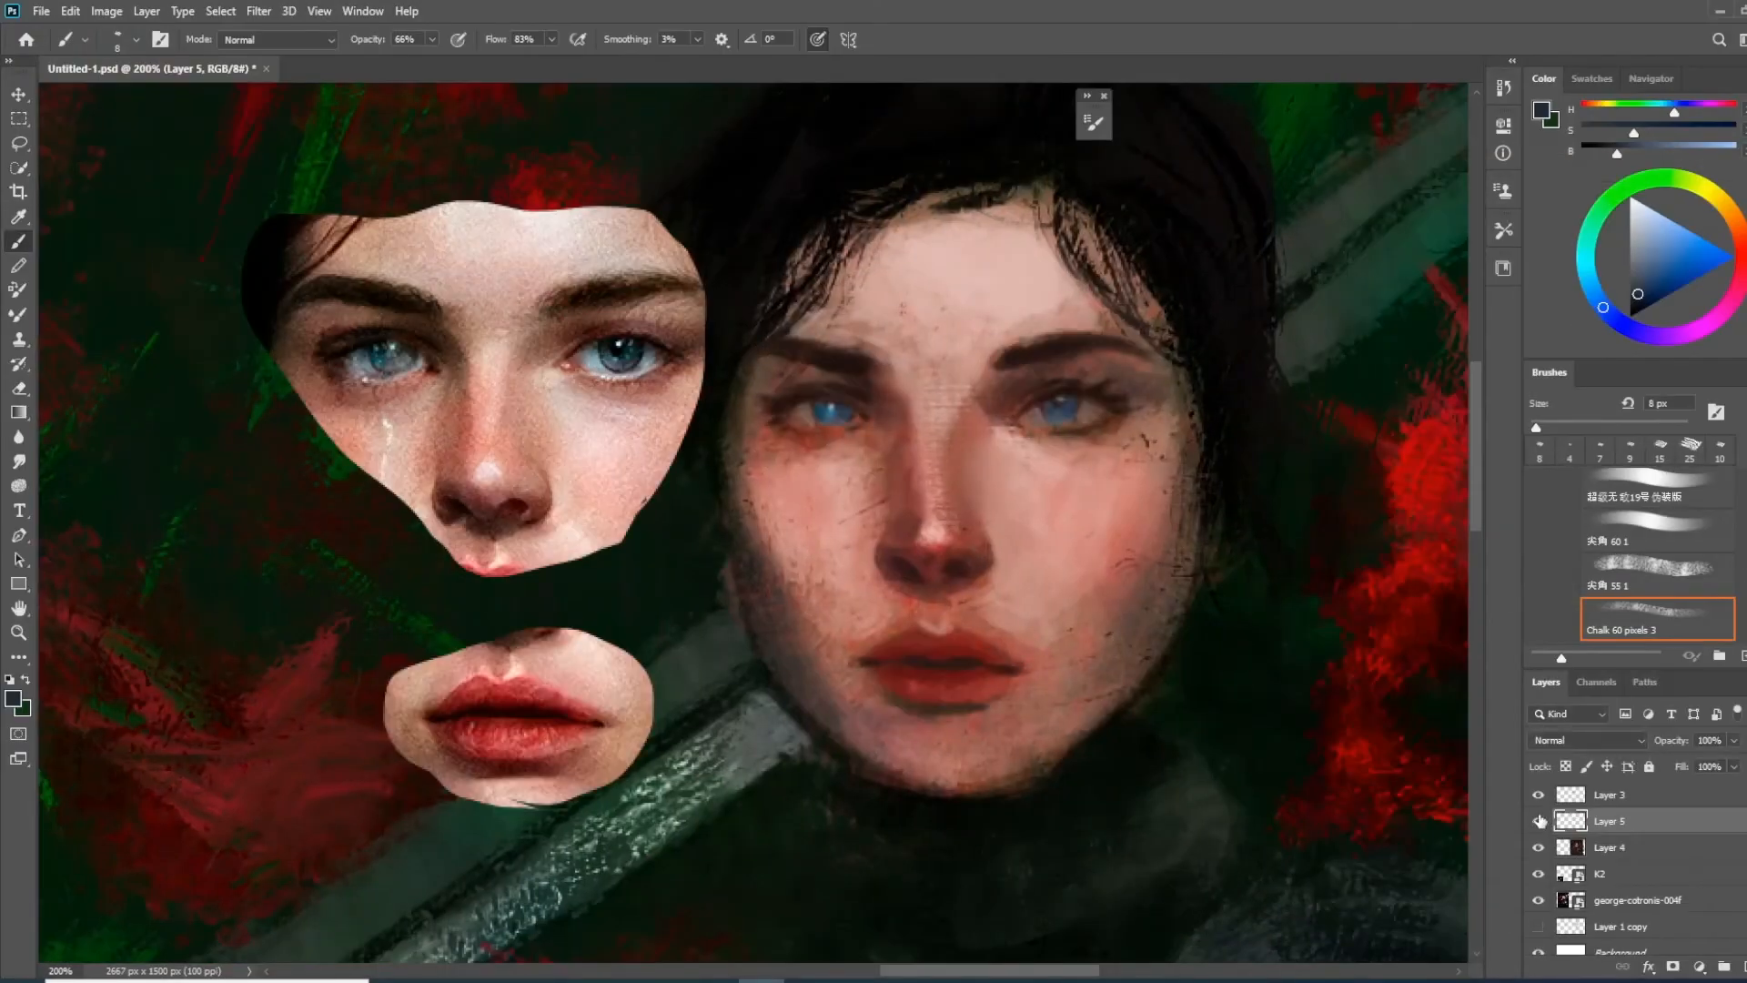
mouse_move(400, 656)
left_mouse_down()
mouse_move(389, 708)
mouse_move(546, 746)
left_mouse_up()
Run the Liquify filter on the merged face layer and flip the whole canvas horizontally
left_click(258, 10)
left_click(286, 160)
left_click(1654, 932)
left_click(106, 11)
mouse_move(175, 187)
left_click(359, 265)
left_click_drag(673, 264, 853, 282)
Push the left cheek and jaw contours of the mirrored face slightly inward in Liquify with the Forward Warp tool
left_click(259, 11)
left_click(287, 159)
left_click_drag(657, 551, 1581, 897)
left_click_drag(404, 358, 421, 360)
key("bracketleft")
key("bracketright")
key("bracketright")
key("bracketright")
left_click_drag(492, 642, 503, 632)
key("bracketleft")
key("bracketleft")
key("bracketleft")
key("bracketleft")
key("bracketleft")
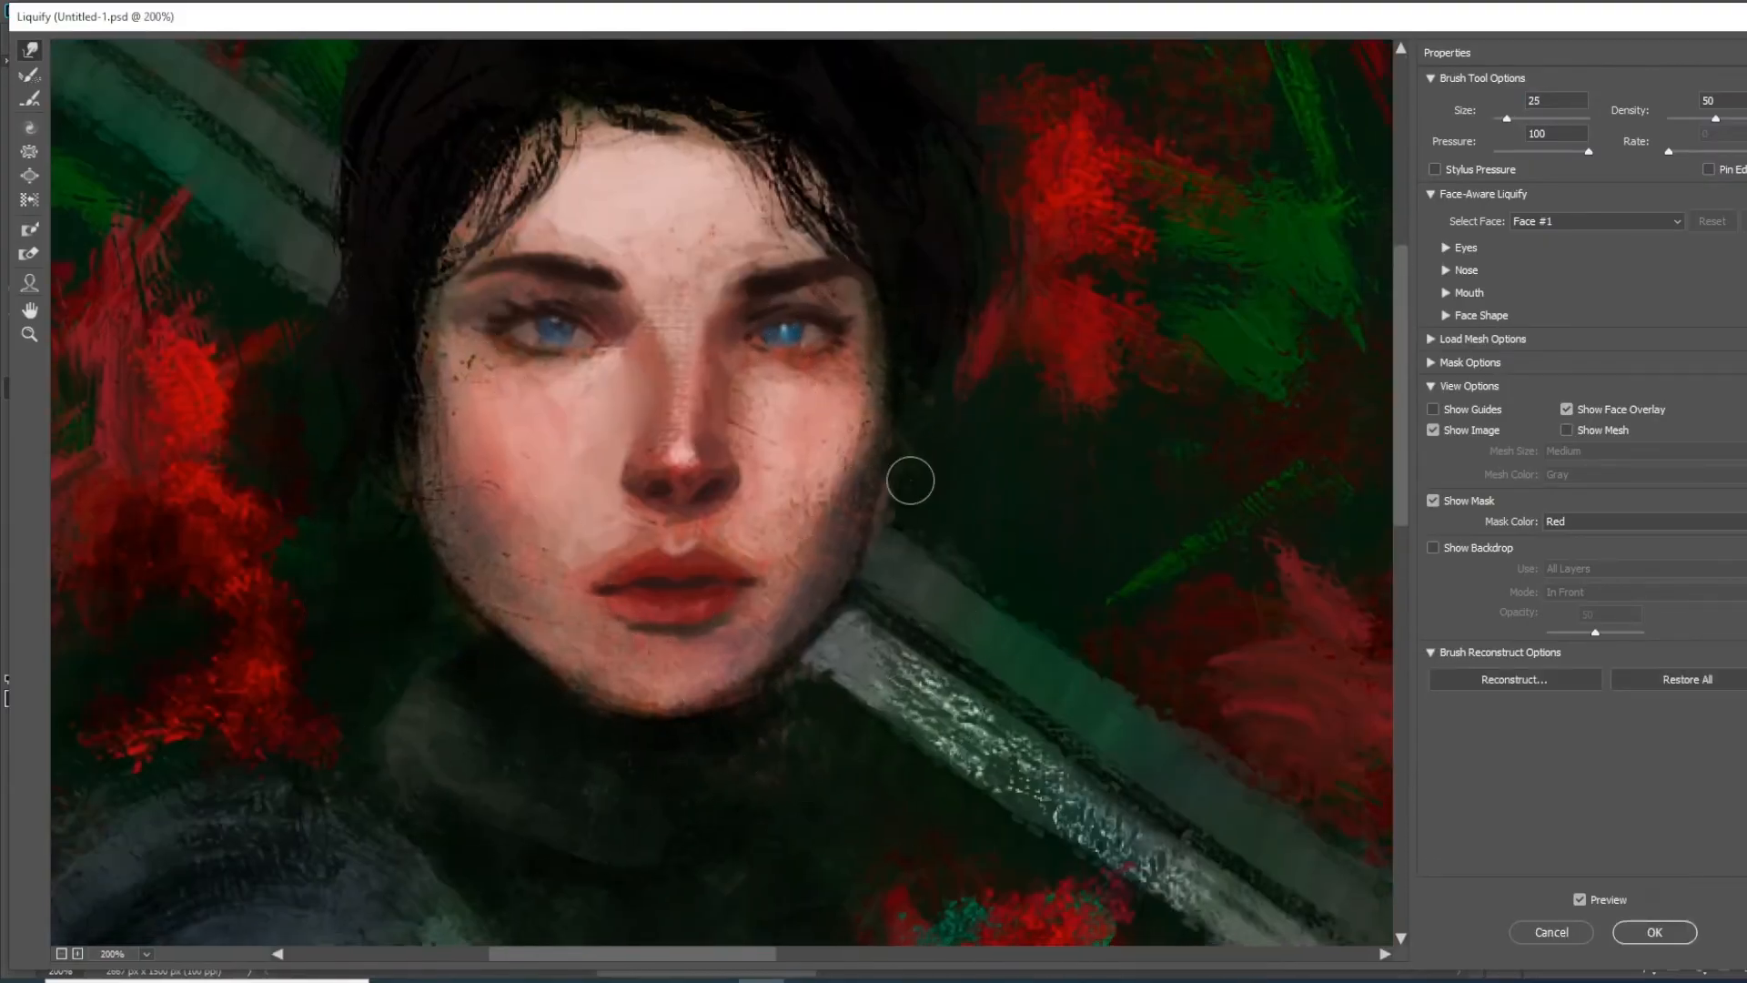
Narrow both sides of the nose in Liquify with a size 35 warp brush and apply the filter
key("bracketright")
key("bracketright")
left_click_drag(618, 468, 627, 467)
key("ctrl+minus")
key("ctrl+plus")
left_click_drag(754, 482, 746, 478)
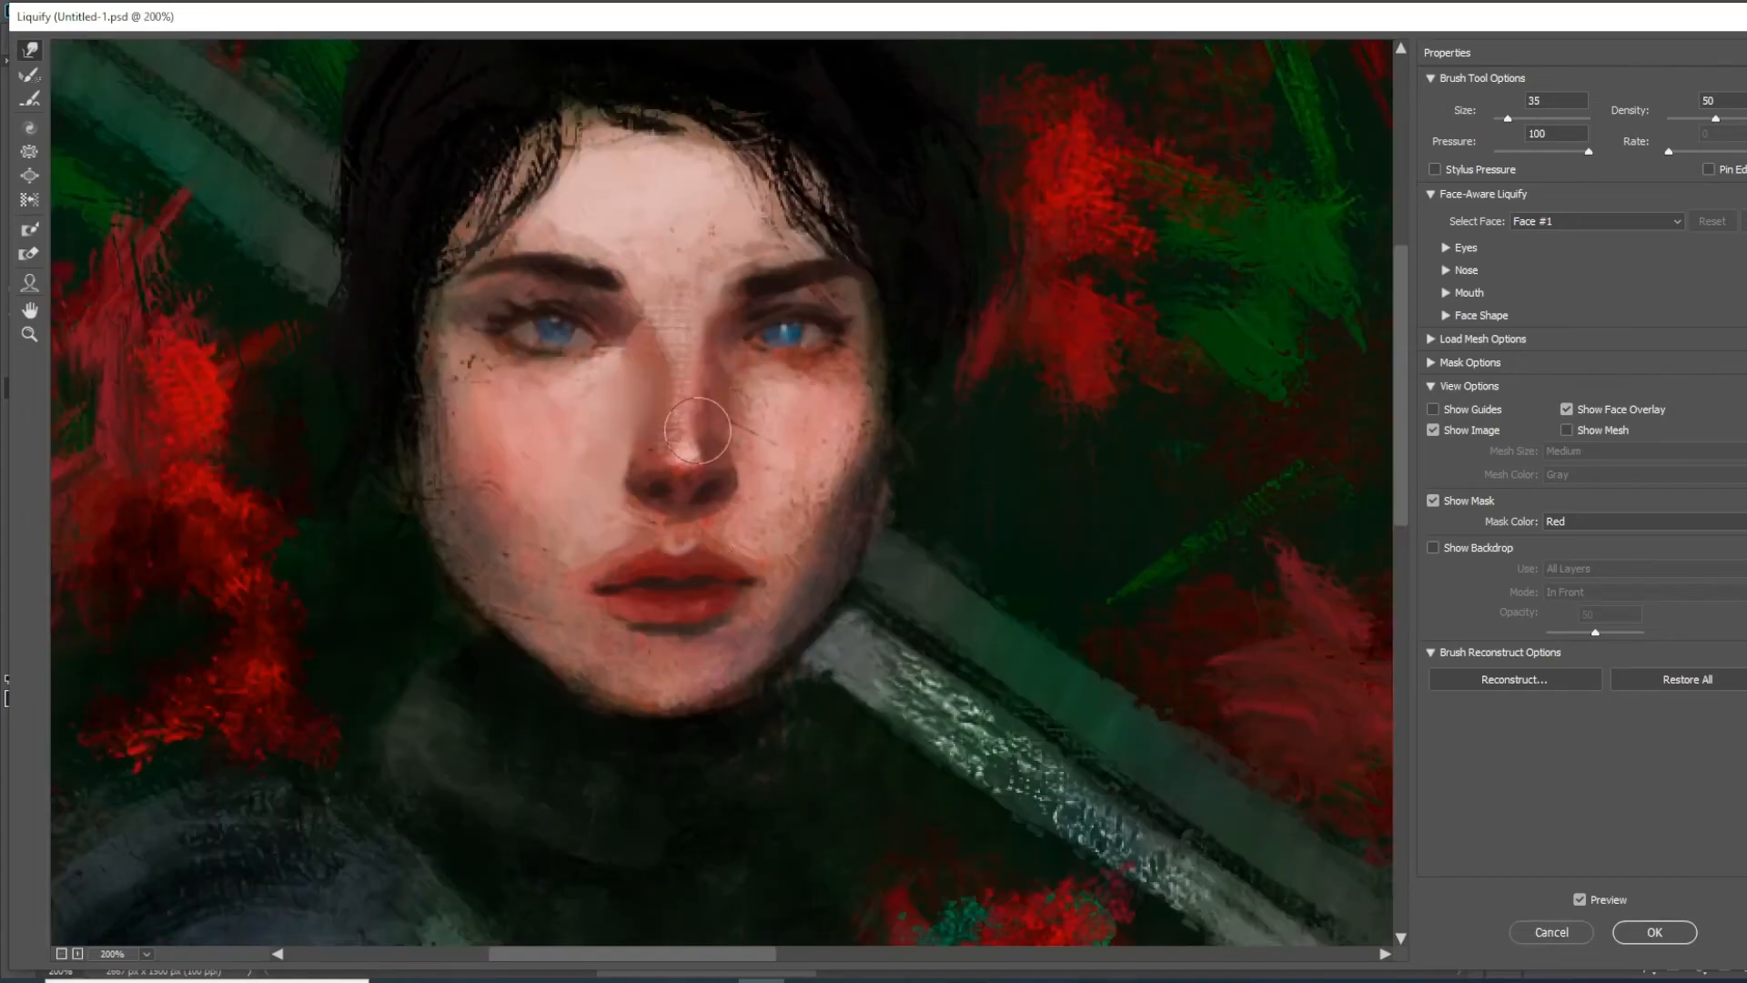
key("Return")
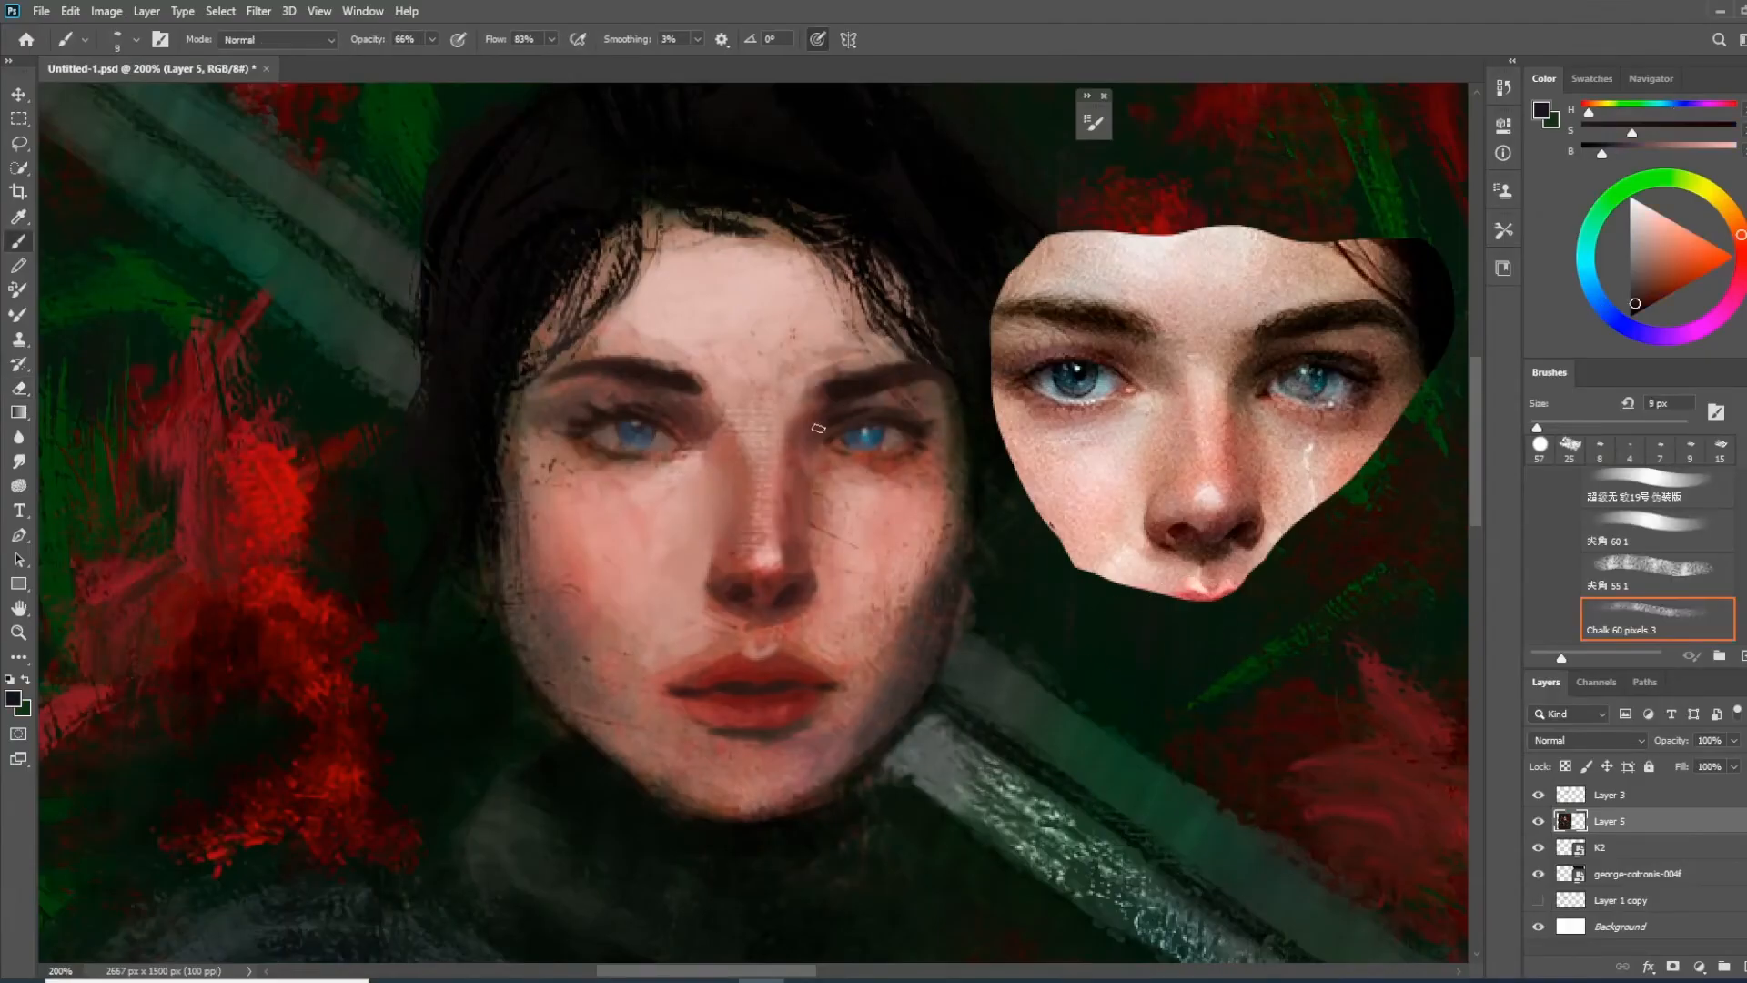
Rework the shadows around the eyes with the small chalk brush, setting its opacity to 42%
key("bracketleft")
key("bracketleft")
key("bracketleft")
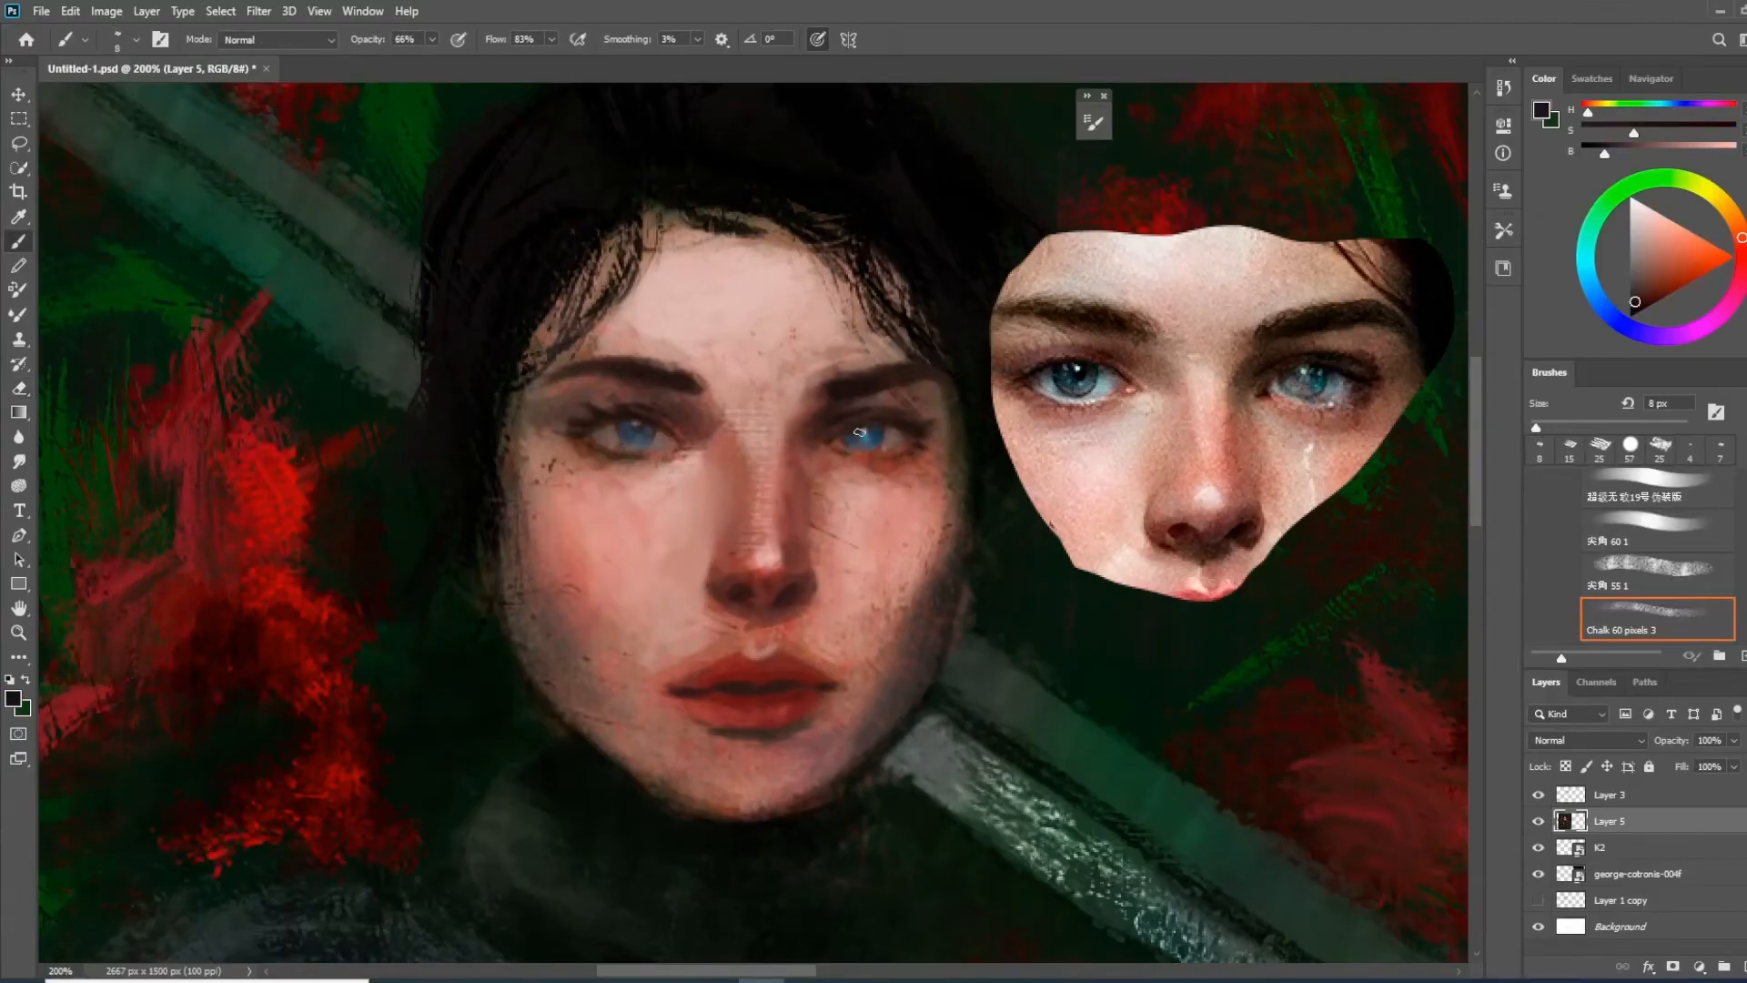
key("bracketright")
key("bracketright")
left_click_drag(675, 424, 670, 442)
key("bracketright")
key("bracketright")
key("4")
key("2")
left_click(557, 426, "alt")
left_click_drag(574, 416, 537, 424)
Soften the skin of the nose, cheeks and forehead using sampled skin tones and a 9 px chalk brush
left_click_drag(539, 364, 546, 683)
mouse_move(705, 614)
left_mouse_down()
mouse_move(755, 490)
mouse_move(705, 498)
left_mouse_up()
left_click(753, 491, "alt")
left_click(763, 284, "alt")
left_click_drag(736, 314, 753, 417)
left_click(850, 341, "alt")
mouse_move(772, 273)
left_mouse_down()
mouse_move(750, 350)
mouse_move(795, 322)
mouse_move(776, 350)
left_mouse_up()
left_click(790, 264, "alt")
left_click_drag(741, 224, 728, 237)
left_click(780, 161, "alt")
mouse_move(676, 180)
left_mouse_down()
mouse_move(617, 347)
mouse_move(544, 348)
left_mouse_up()
left_click_drag(695, 480, 558, 413)
left_click(558, 414, "alt")
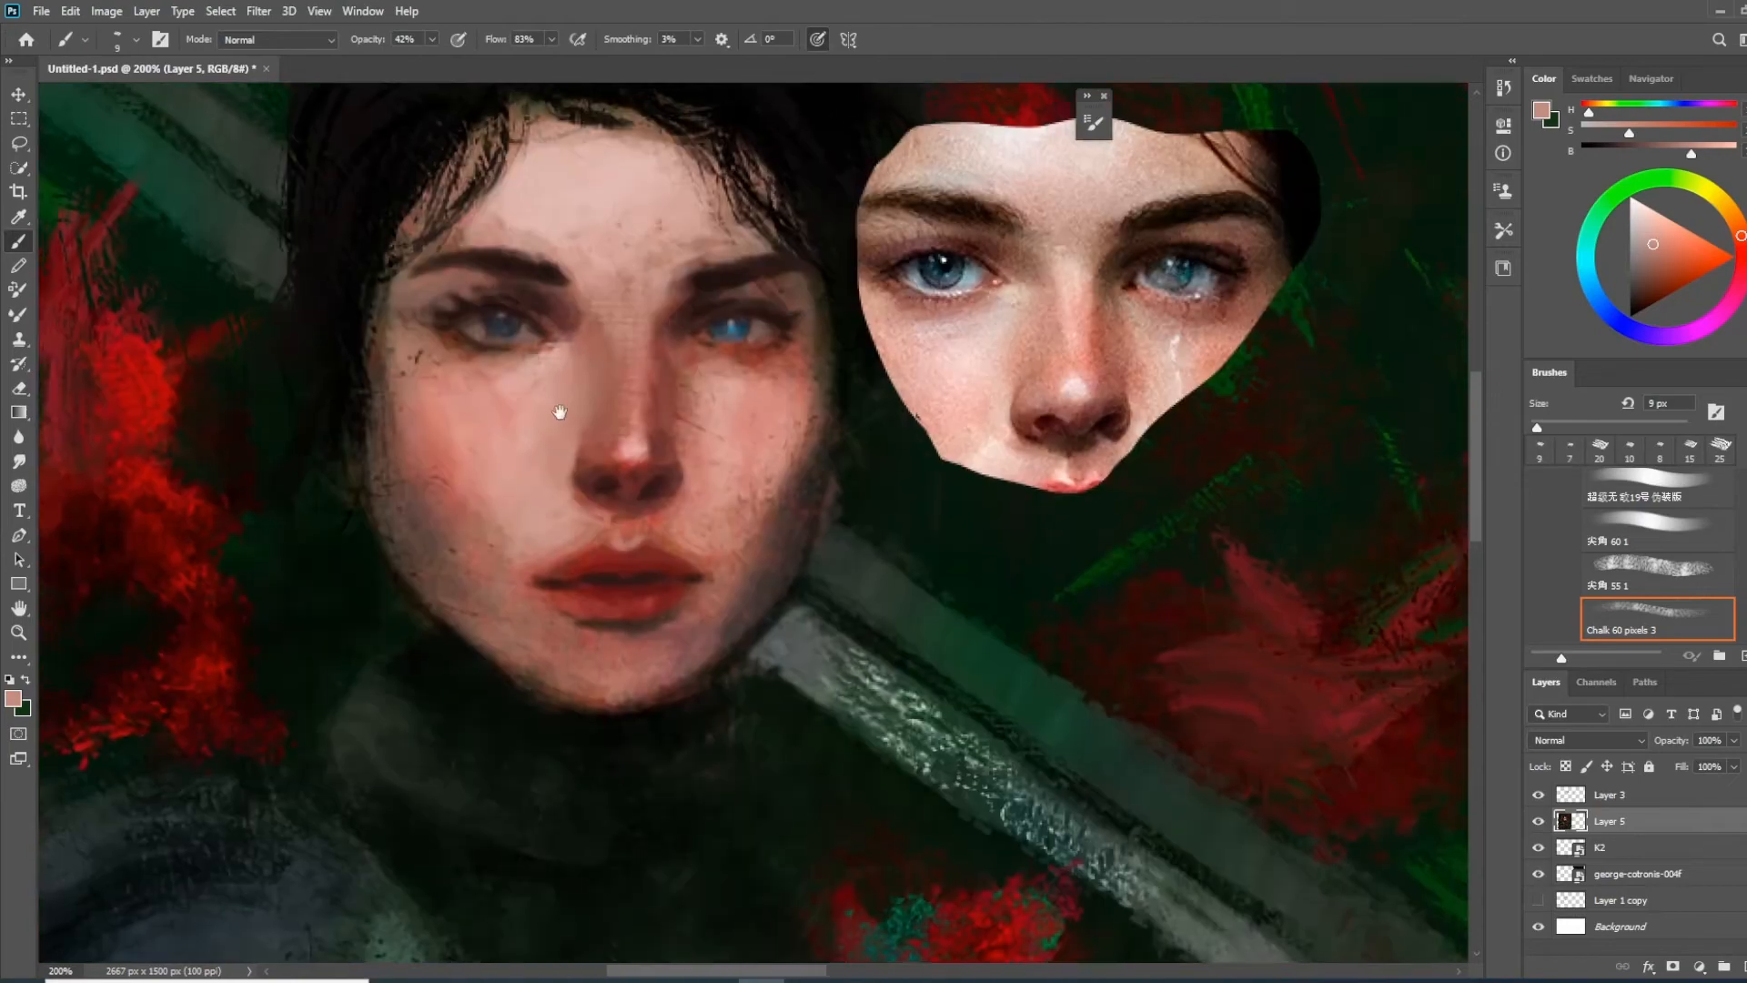
Touch up the inner corner of the shadowed eye with a 4 px chalk brush
key("bracketleft")
key("bracketleft")
key("bracketleft")
key("bracketleft")
key("bracketleft")
left_click(697, 322, "alt")
left_click_drag(677, 338, 689, 333)
left_click(690, 335, "alt")
key("ctrl+minus")
key("ctrl+minus")
left_click_drag(771, 372, 480, 271)
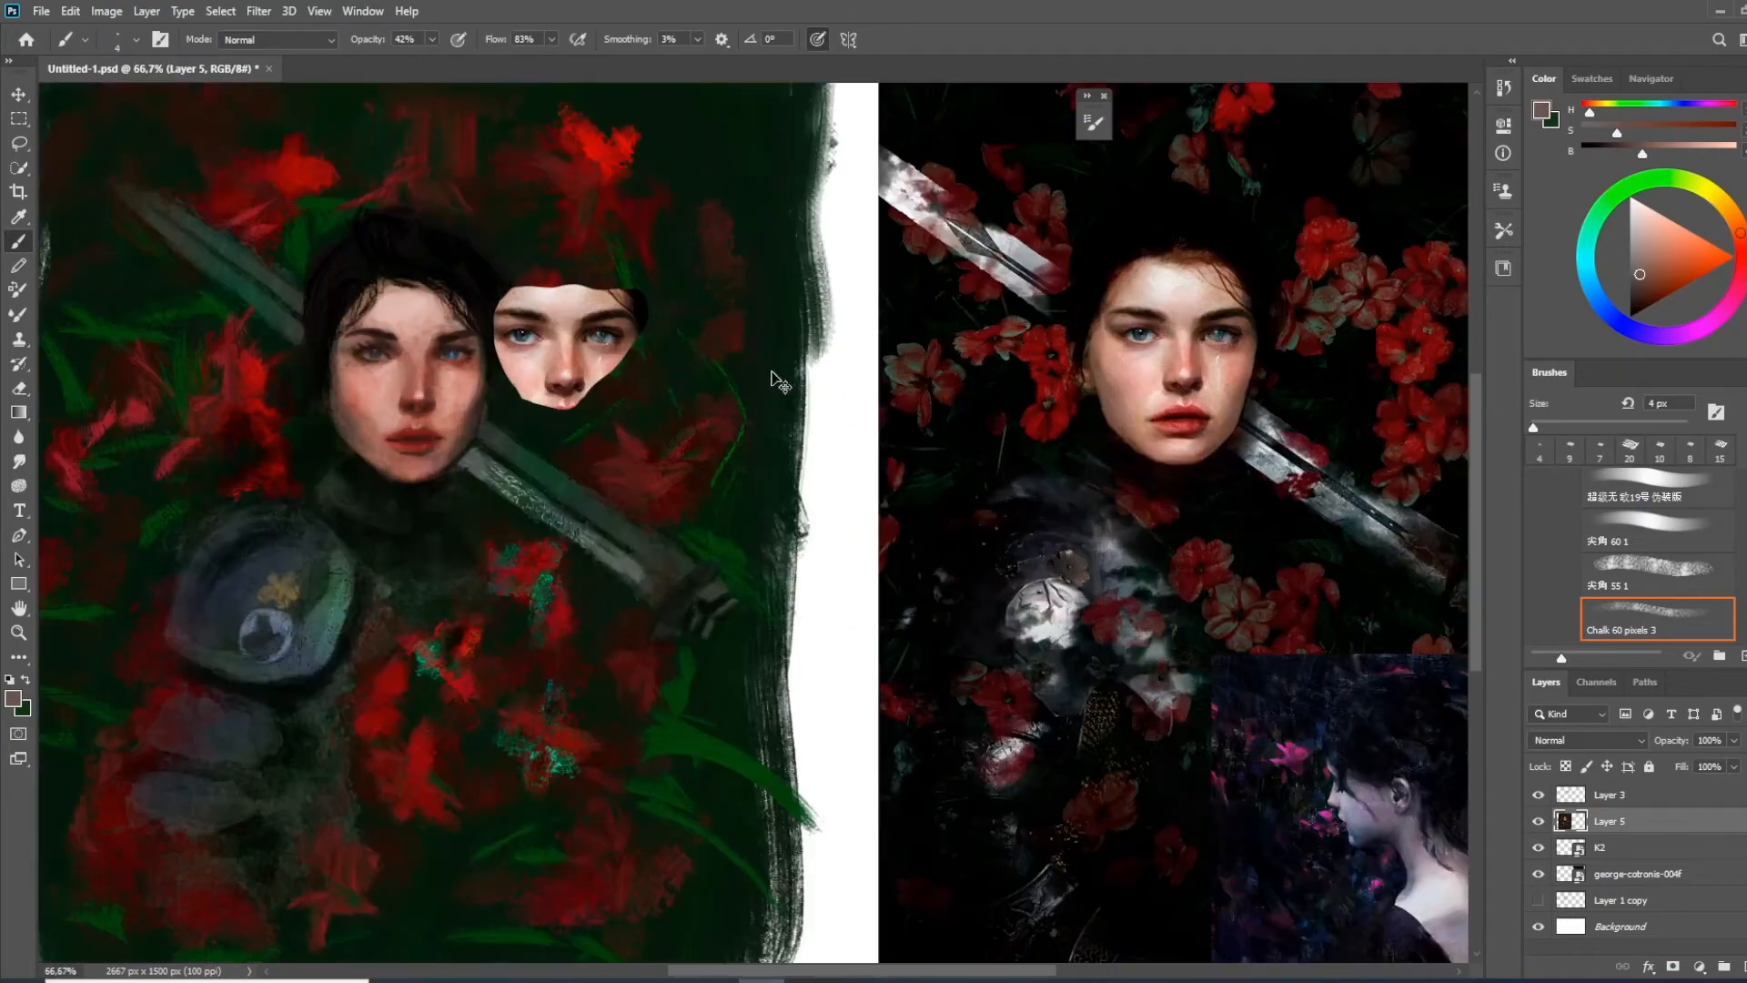
Strengthen the blue of both irises with a 10 px chalk brush
key("ctrl+plus")
left_click_drag(319, 220, 813, 446)
key("bracketright")
key("bracketright")
left_click(793, 496, "alt")
left_click_drag(671, 490, 680, 495)
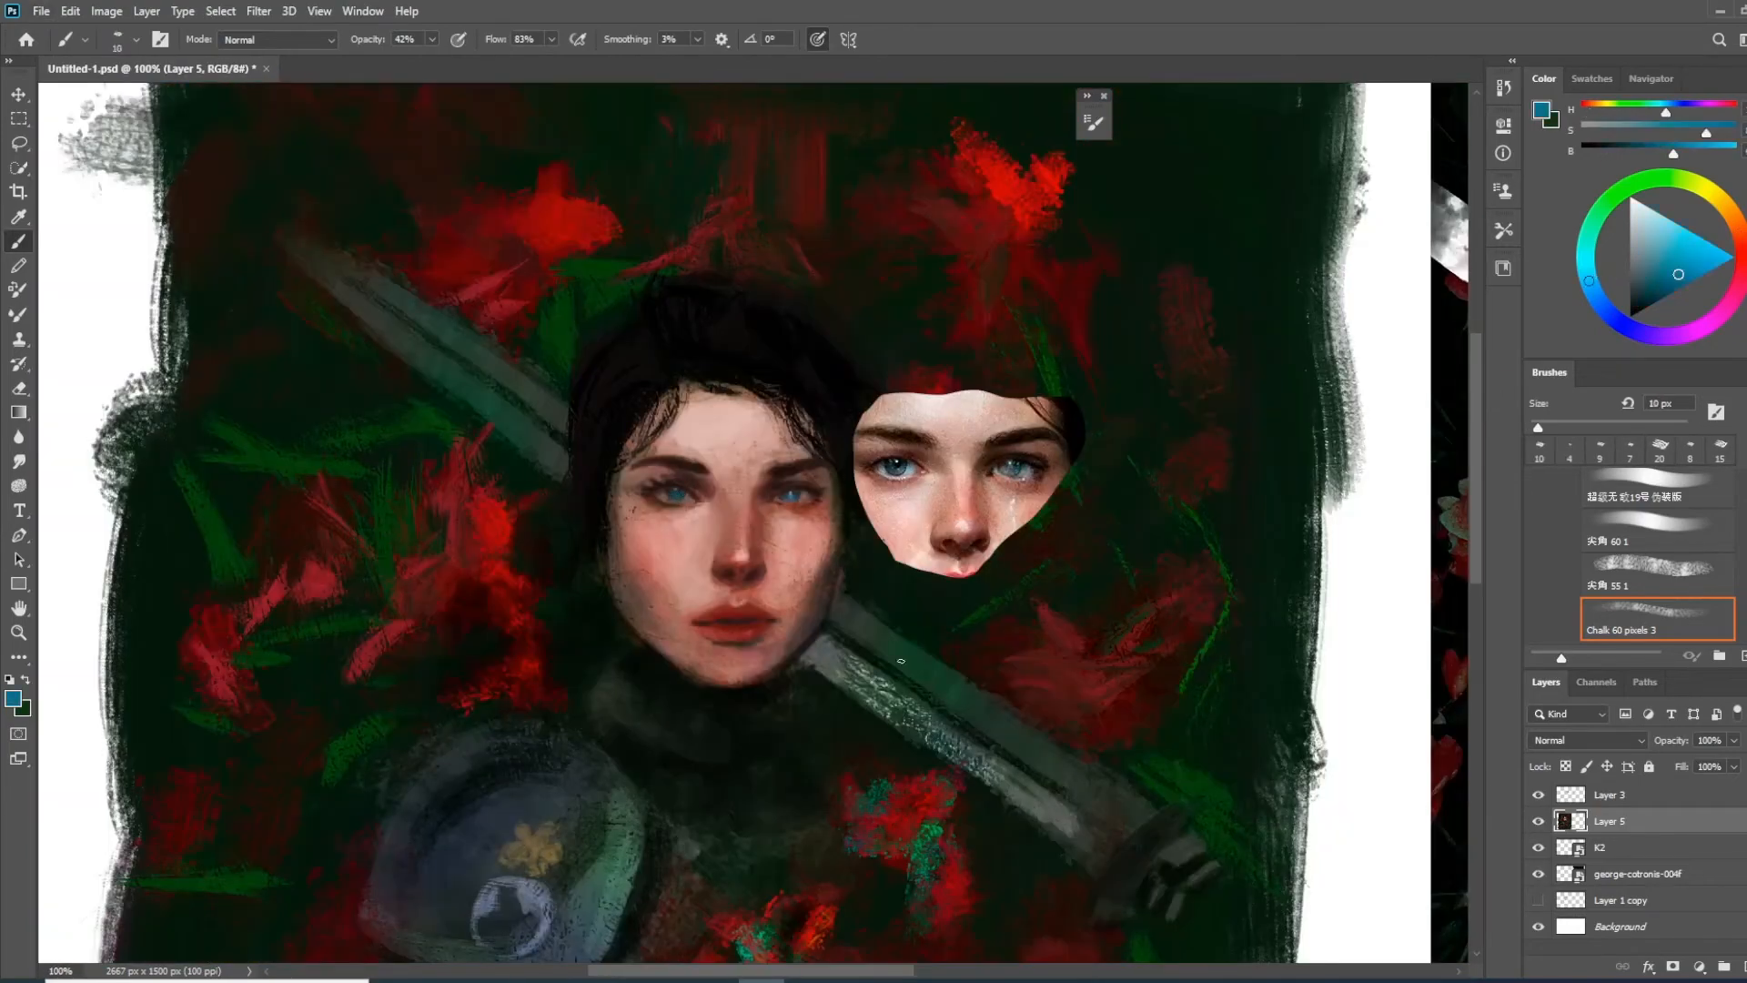
Build up light pink skin tone on the lower face and chin with a 35 px chalk brush
key("ctrl+minus")
left_click(799, 596, "alt")
key("bracketright")
key("bracketright")
key("bracketright")
key("bracketright")
key("bracketright")
left_click(788, 590, "alt")
left_click(691, 538, "alt")
left_click_drag(815, 716, 647, 610)
left_click(571, 519, "alt")
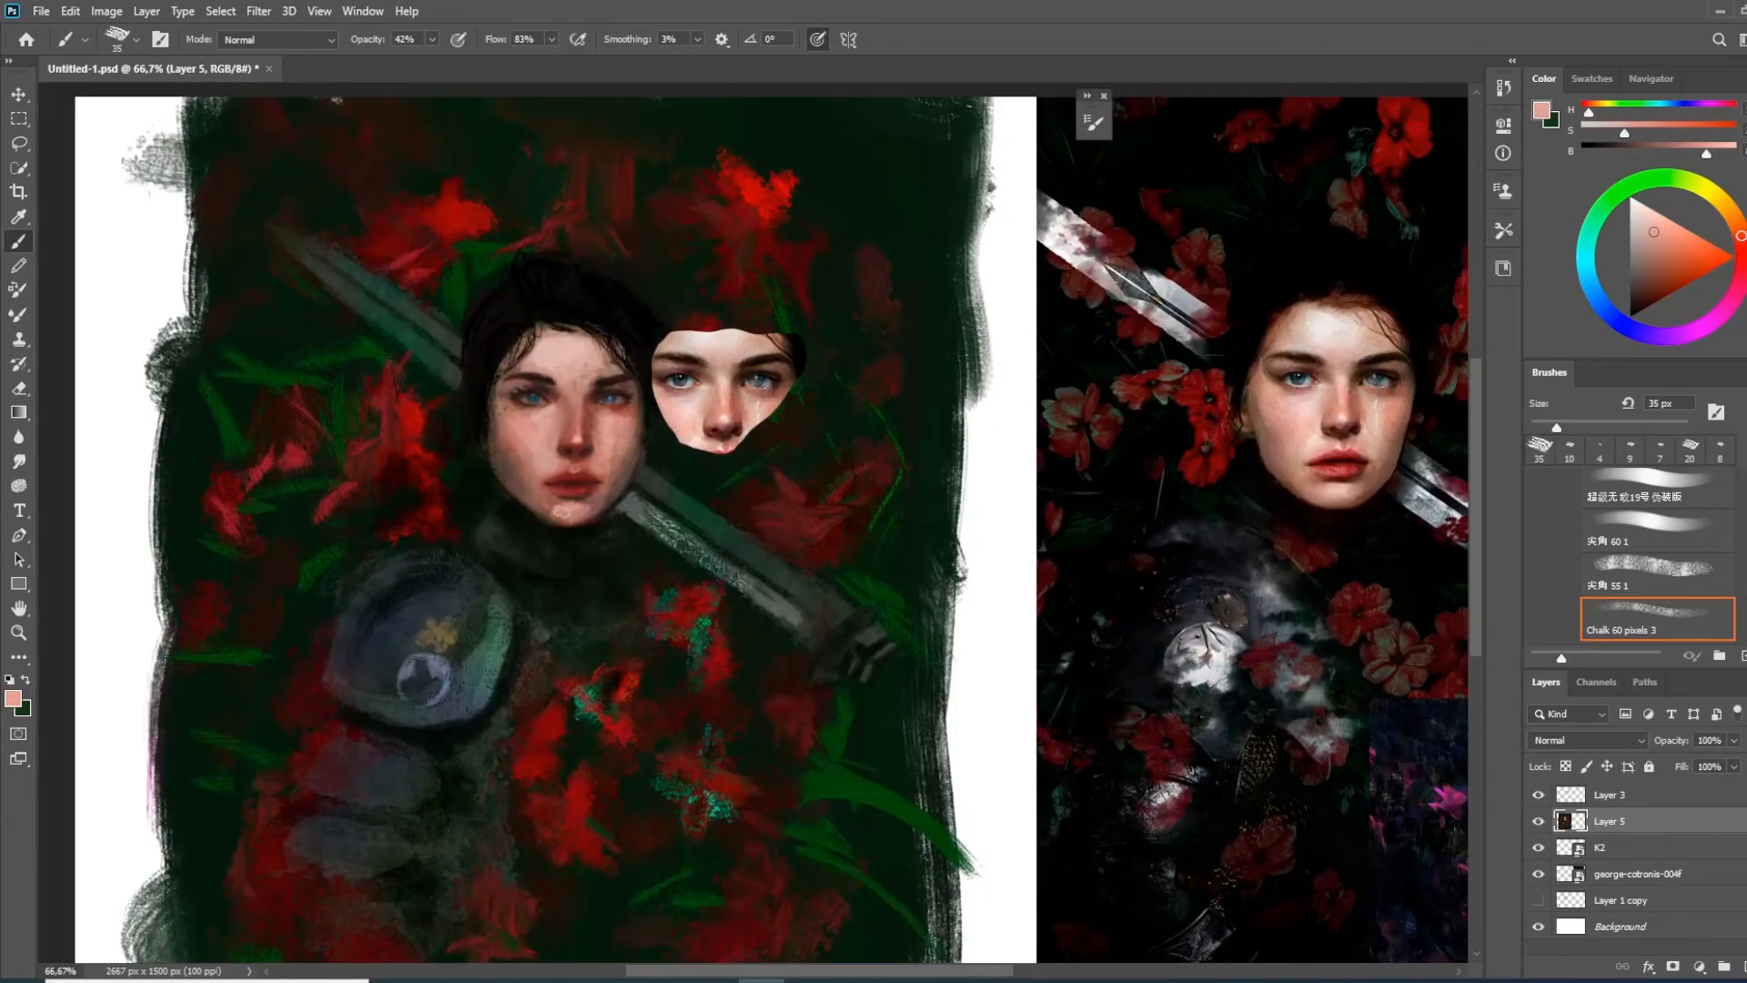
Paint a skin-coloured ear at the outer edge of the face beside the dark hair
left_click(567, 401, "alt")
left_click_drag(492, 489, 478, 408)
left_click_drag(453, 351, 461, 360)
left_click_drag(442, 451, 469, 513)
Lighten the lower sword blade with grey chalk strokes at 97% brush opacity
left_click(648, 512, "alt")
mouse_move(647, 544)
left_mouse_down()
mouse_move(659, 564)
mouse_move(596, 466)
left_mouse_up()
left_click(648, 475, "alt")
left_click_drag(751, 539, 635, 503)
left_click_drag(610, 500, 643, 524)
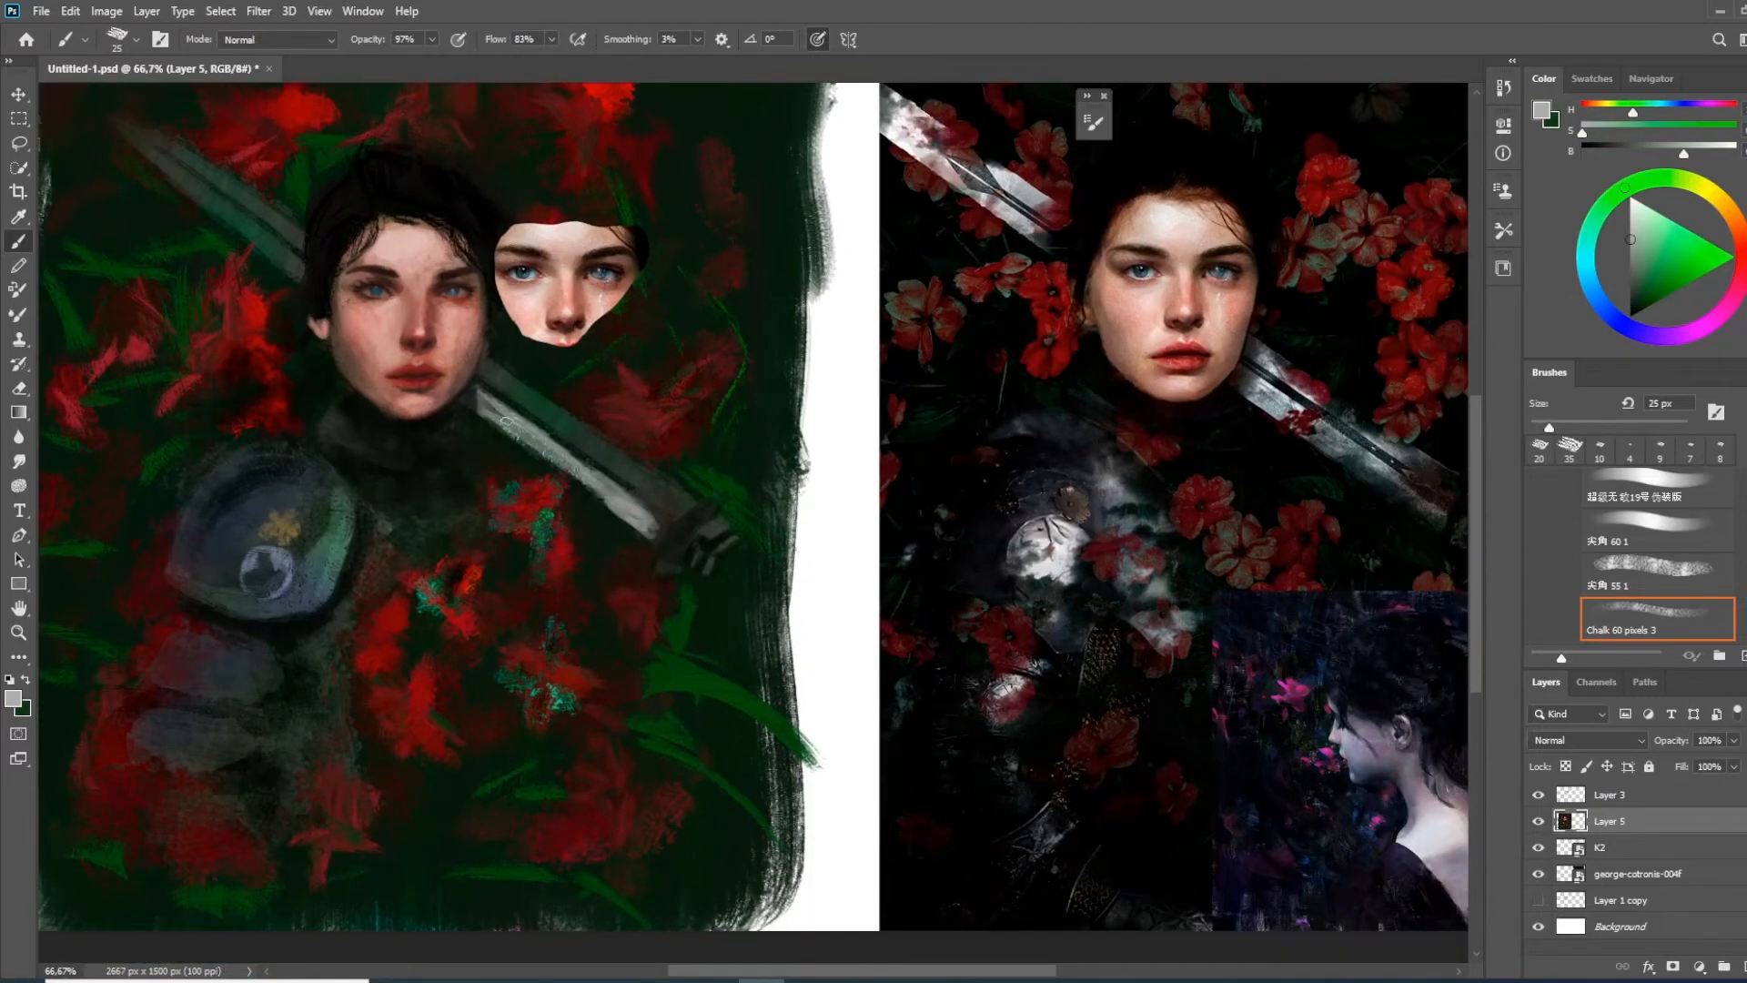
Switch to Sampled Brush 10 10 and lay 35 px grey strokes along the lower sword blade
right_click(610, 479)
scroll(1314, 752, "down", 5)
double_click(935, 896)
key("[")
key("[")
key("[")
key("[")
key("[")
key("[")
key("[")
key("[")
key("[")
key("[")
key("[")
key("[")
key("[")
key("[")
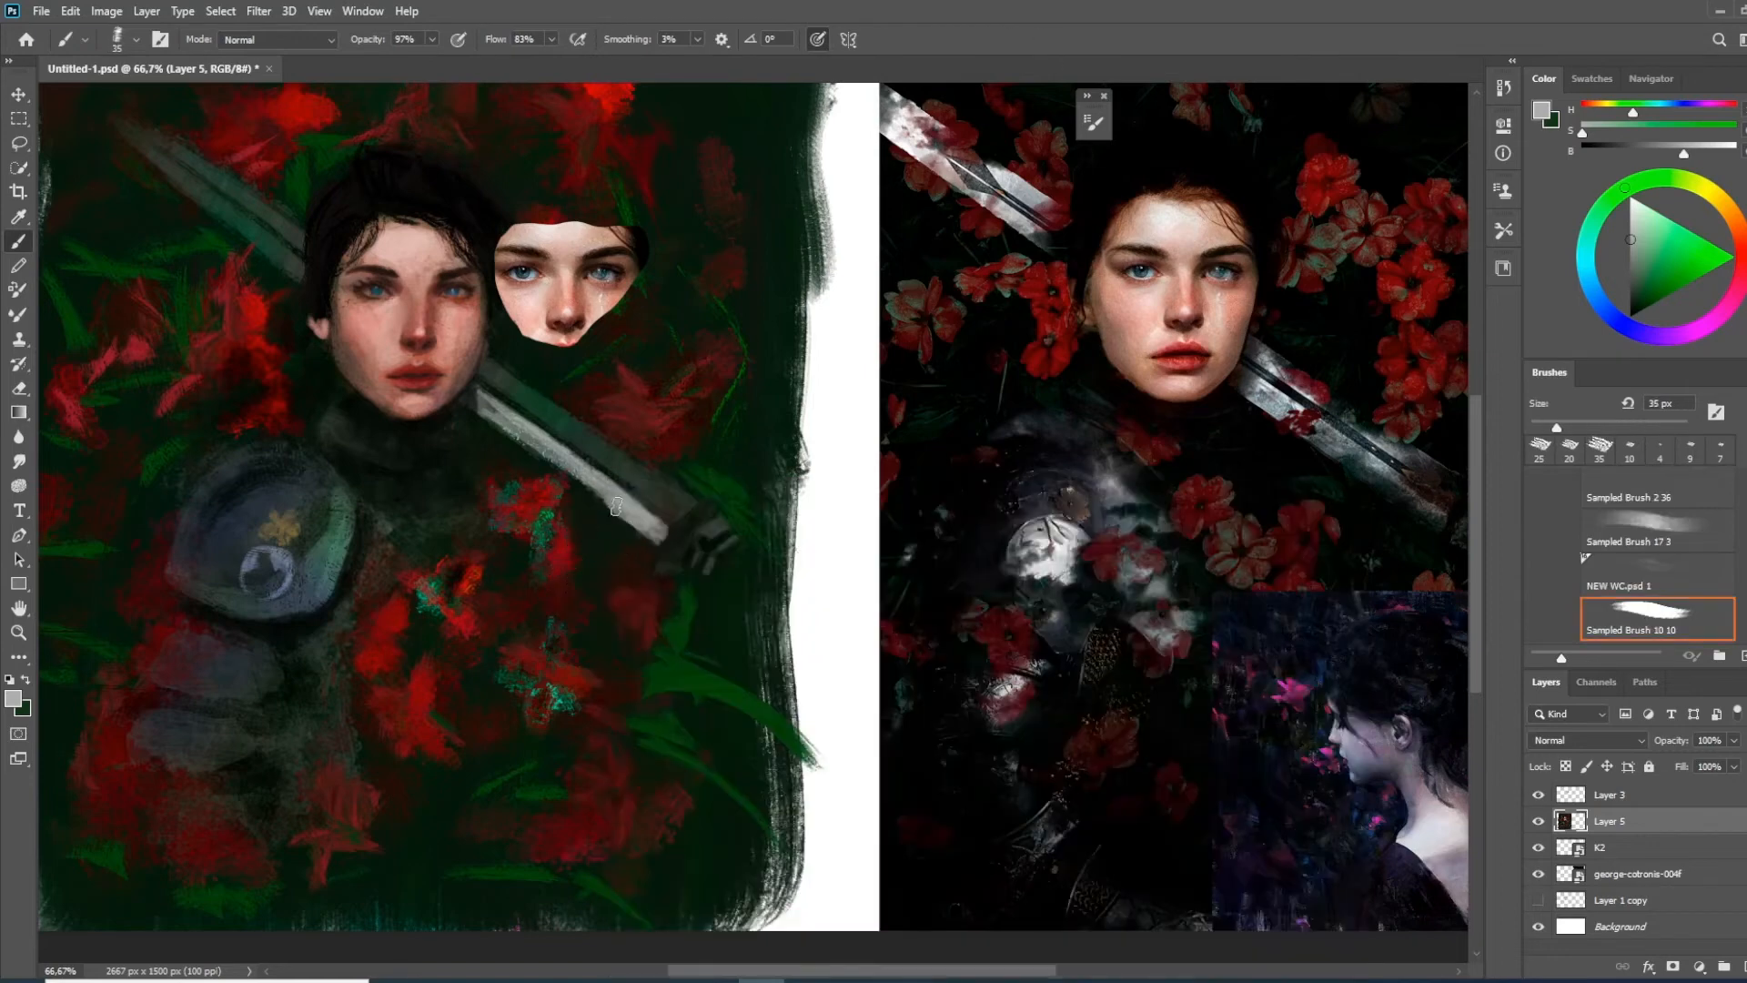
left_click(574, 477, "alt")
left_click(1538, 795)
left_click(1538, 795)
left_click(1606, 271)
left_click(539, 426, "alt")
left_click_drag(529, 443, 610, 497)
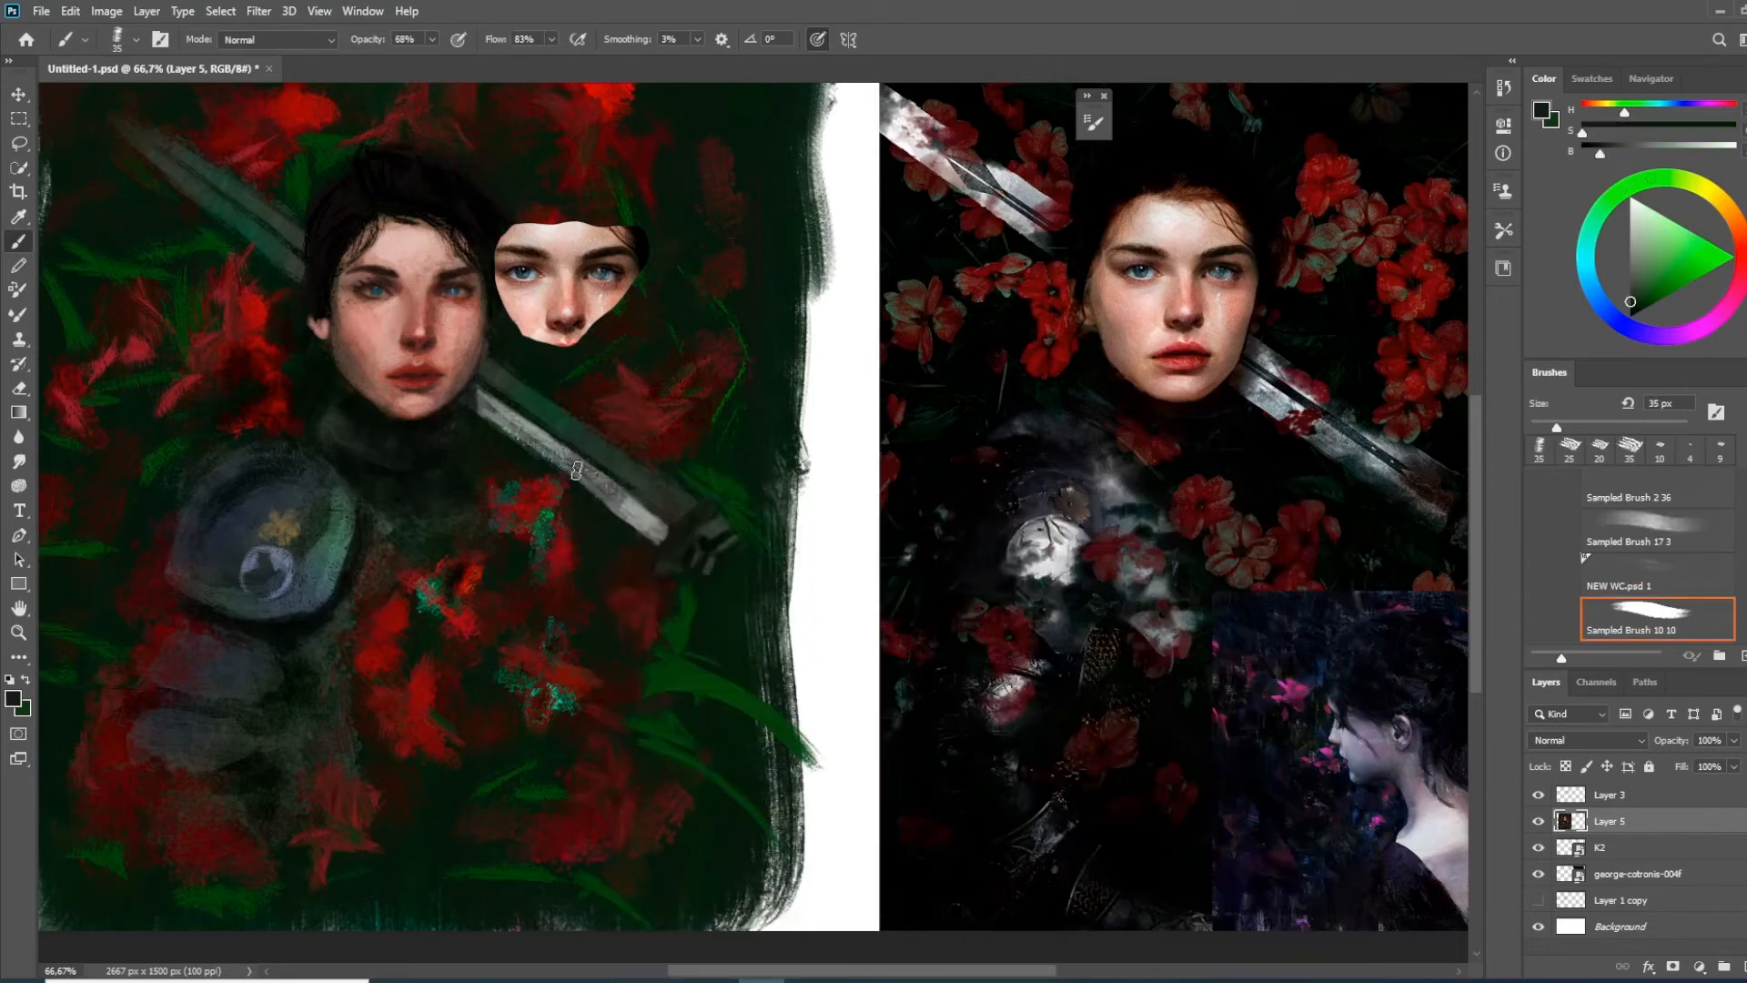
Paint the dark central groove and grey edges of the lower sword blade at 68% opacity
left_click(630, 505, "alt")
left_click_drag(484, 371, 678, 506)
mouse_move(608, 449)
left_mouse_down()
mouse_move(675, 504)
mouse_move(621, 483)
mouse_move(561, 490)
mouse_move(548, 515)
mouse_move(611, 516)
mouse_move(590, 539)
mouse_move(613, 535)
left_mouse_up()
left_click(621, 483, "alt")
left_click(585, 507, "alt")
left_click(561, 528, "alt")
left_click(549, 511, "alt")
Detail the lower blade and pick out the sword's hilt in light grey with a 10 px brush
key("[")
key("[")
key("[")
key("[")
key("[")
left_click(571, 494, "alt")
left_click(566, 484, "alt")
left_click(608, 546, "alt")
left_click(595, 521, "alt")
left_click(588, 552, "alt")
mouse_move(611, 530)
left_mouse_down()
mouse_move(744, 595)
mouse_move(746, 568)
left_mouse_up()
left_click(620, 517, "alt")
left_click_drag(502, 437, 564, 487)
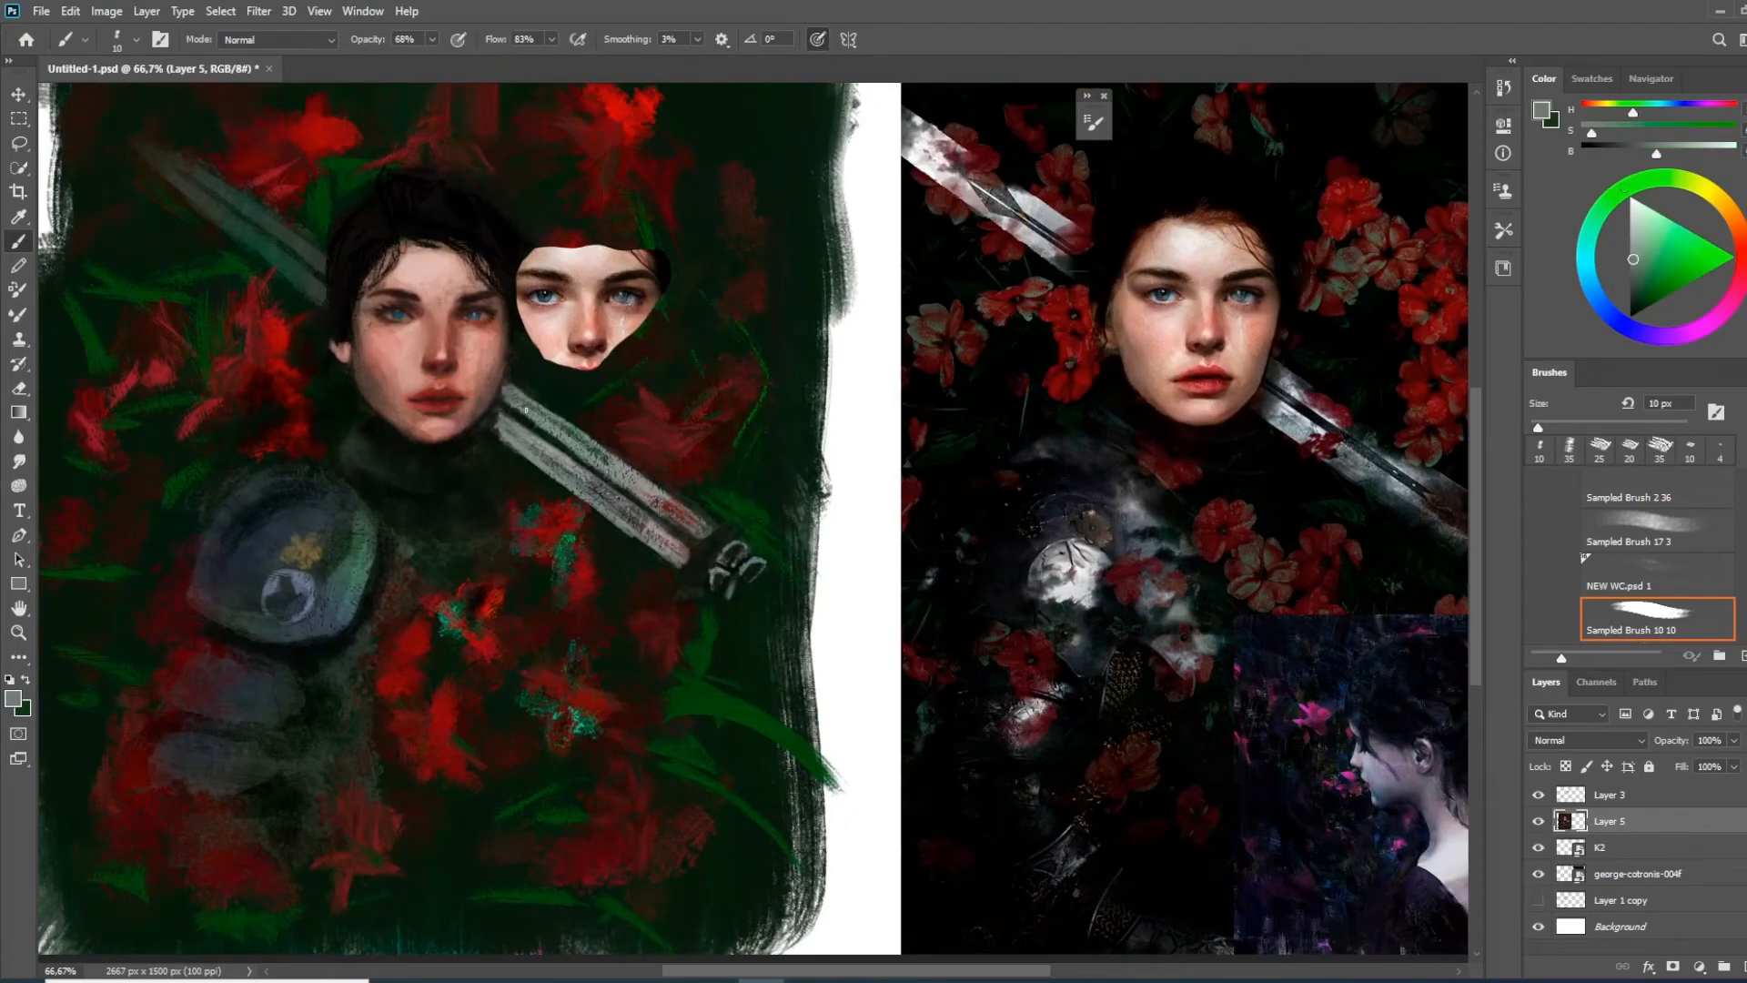
Extend the grey paint along the upper sword blade behind the head, shaping its pointed tip
left_click_drag(514, 388, 622, 554)
left_click_drag(410, 371, 299, 313)
left_click_drag(450, 415, 319, 317)
mouse_move(665, 566)
left_mouse_down()
mouse_move(529, 450)
mouse_move(713, 587)
left_mouse_up()
left_click_drag(712, 587, 878, 739)
key("bracketleft")
key("bracketleft")
key("bracketleft")
key("bracketleft")
key("bracketleft")
left_click(914, 755, "alt")
left_click_drag(433, 39, 412, 80)
left_click(574, 544, "alt")
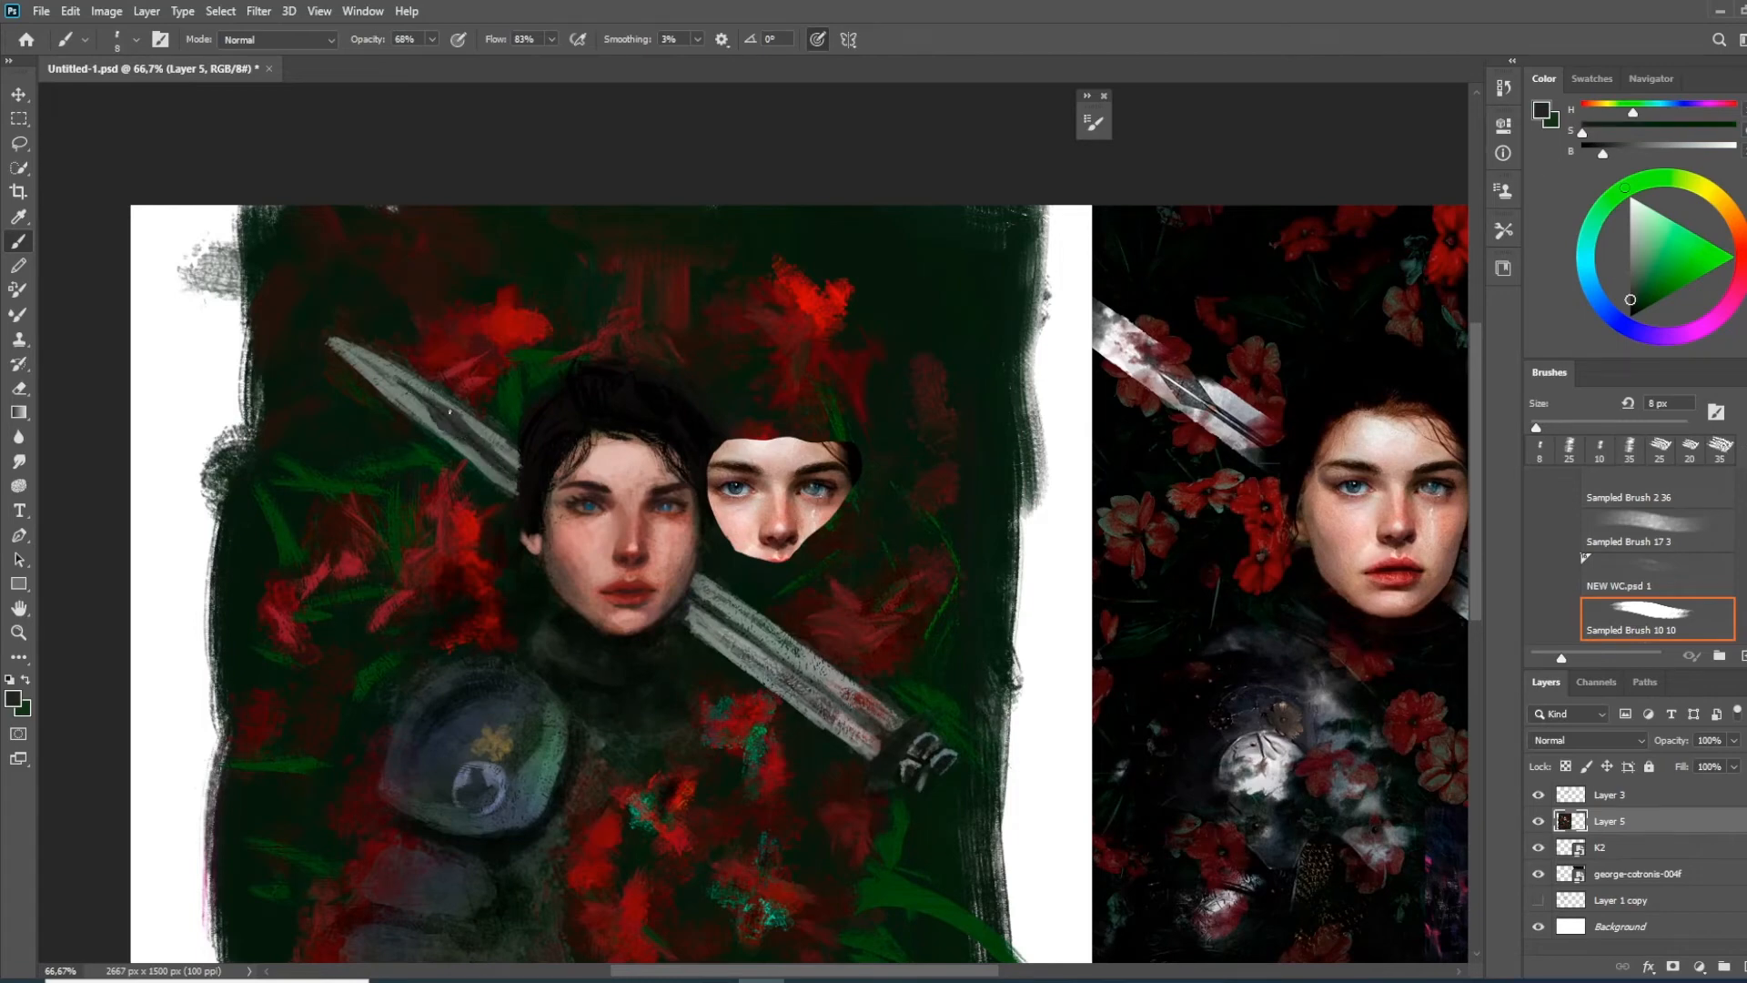
Paint the dark central groove and lighter grey edges of the upper sword blade
left_click(482, 456, "alt")
mouse_move(486, 460)
left_mouse_down()
mouse_move(508, 479)
mouse_move(266, 298)
left_mouse_up()
left_click(485, 462, "alt")
left_click(250, 263, "alt")
key("bracketright")
key("bracketright")
key("bracketright")
left_click(472, 431, "alt")
left_click_drag(470, 432, 526, 476)
left_click(483, 439, "alt")
key("bracketleft")
key("bracketleft")
key("bracketleft")
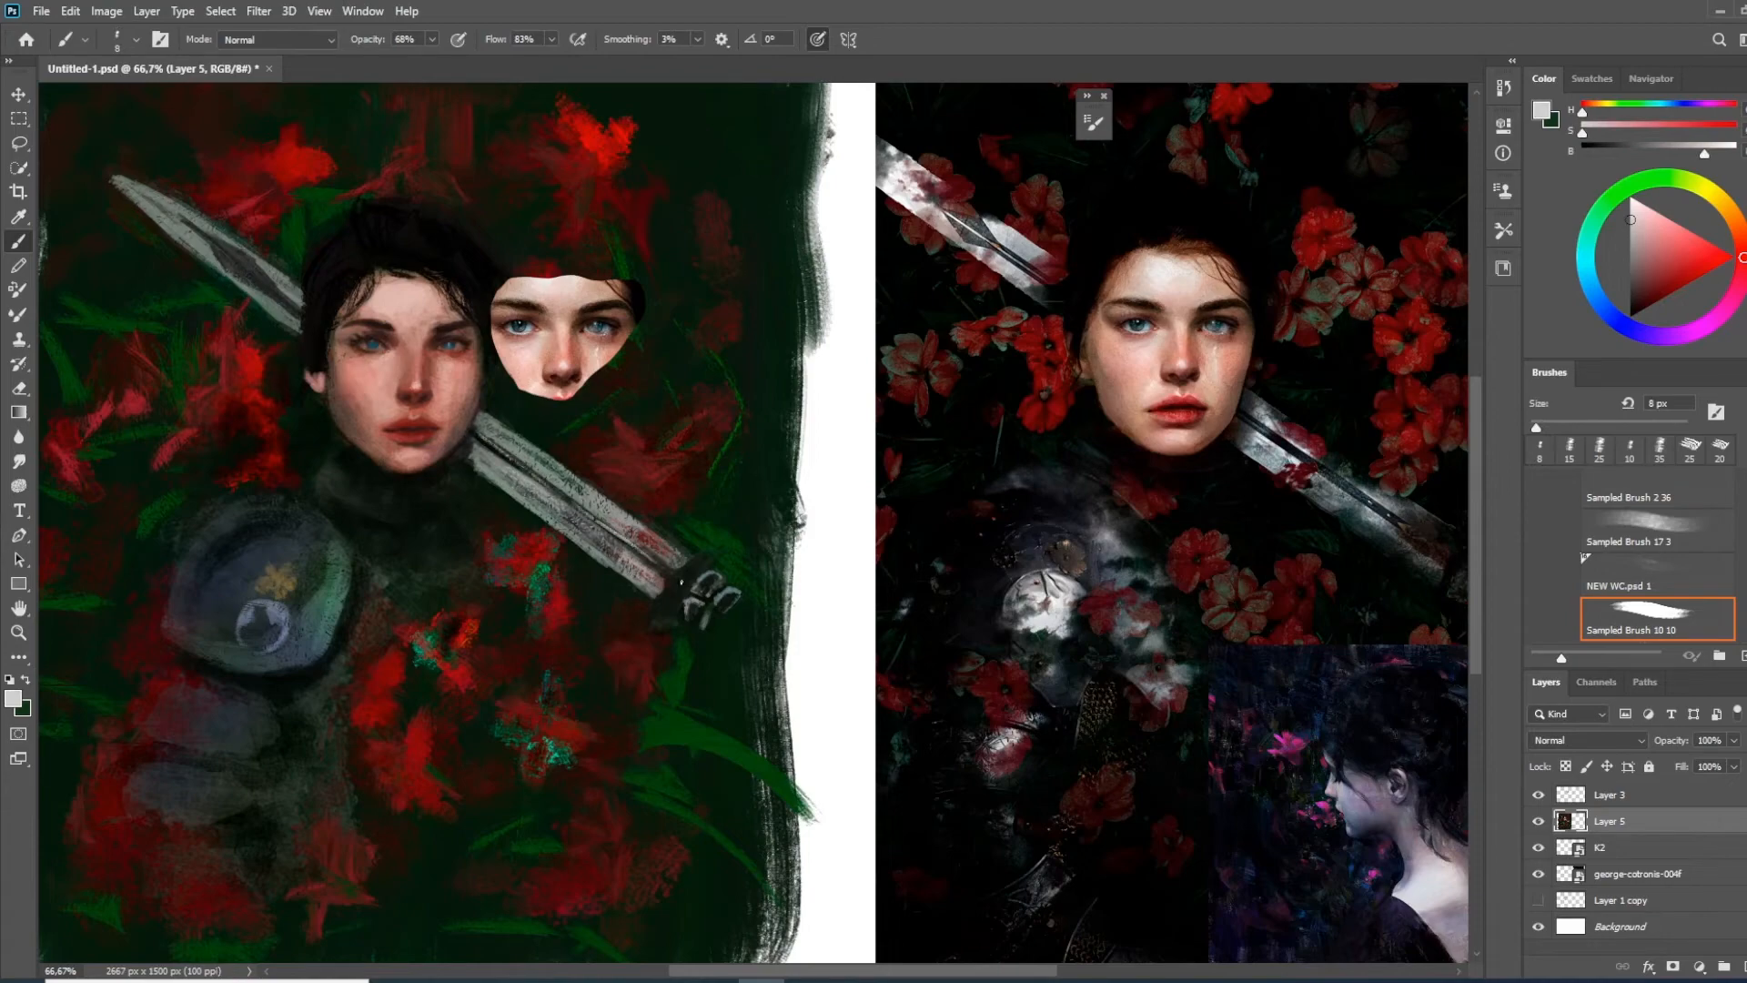
Brighten the edges of the lower sword blade with light grey strokes of an 8 px brush
left_click_drag(238, 269, 255, 110)
left_click_drag(498, 292, 609, 369)
mouse_move(533, 287)
left_mouse_down()
mouse_move(518, 312)
mouse_move(600, 379)
left_mouse_up()
left_click_drag(349, 208, 455, 303)
Add pale skin-tone highlights to the forehead at the hairline and to the ear with a 25 px brush
left_click(1600, 446)
left_click(584, 317, "alt")
left_click(596, 321, "alt")
mouse_move(584, 296)
left_mouse_down()
mouse_move(585, 342)
mouse_move(619, 282)
mouse_move(587, 228)
left_mouse_up()
left_click(619, 284, "alt")
left_click(594, 257, "alt")
left_click_drag(472, 302, 510, 406)
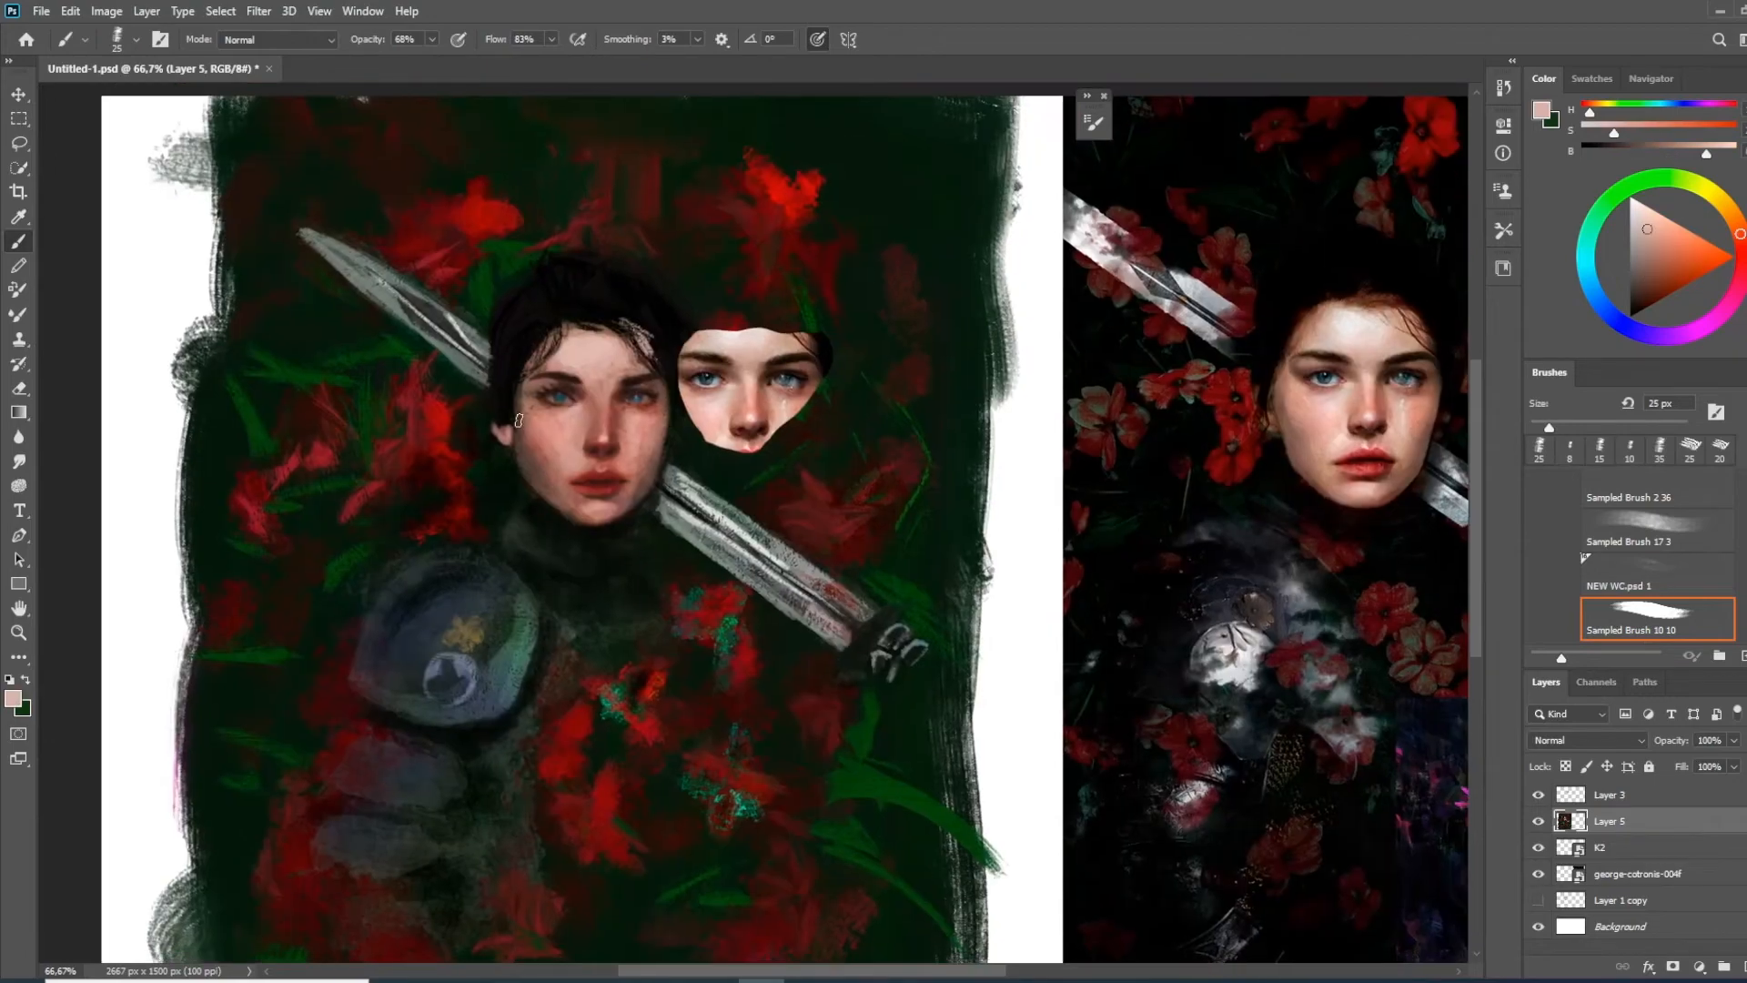
left_click(496, 404, "alt")
Highlight the rim of the round shoulder armour in light grey with a 30 px brush
left_click_drag(908, 853, 895, 662)
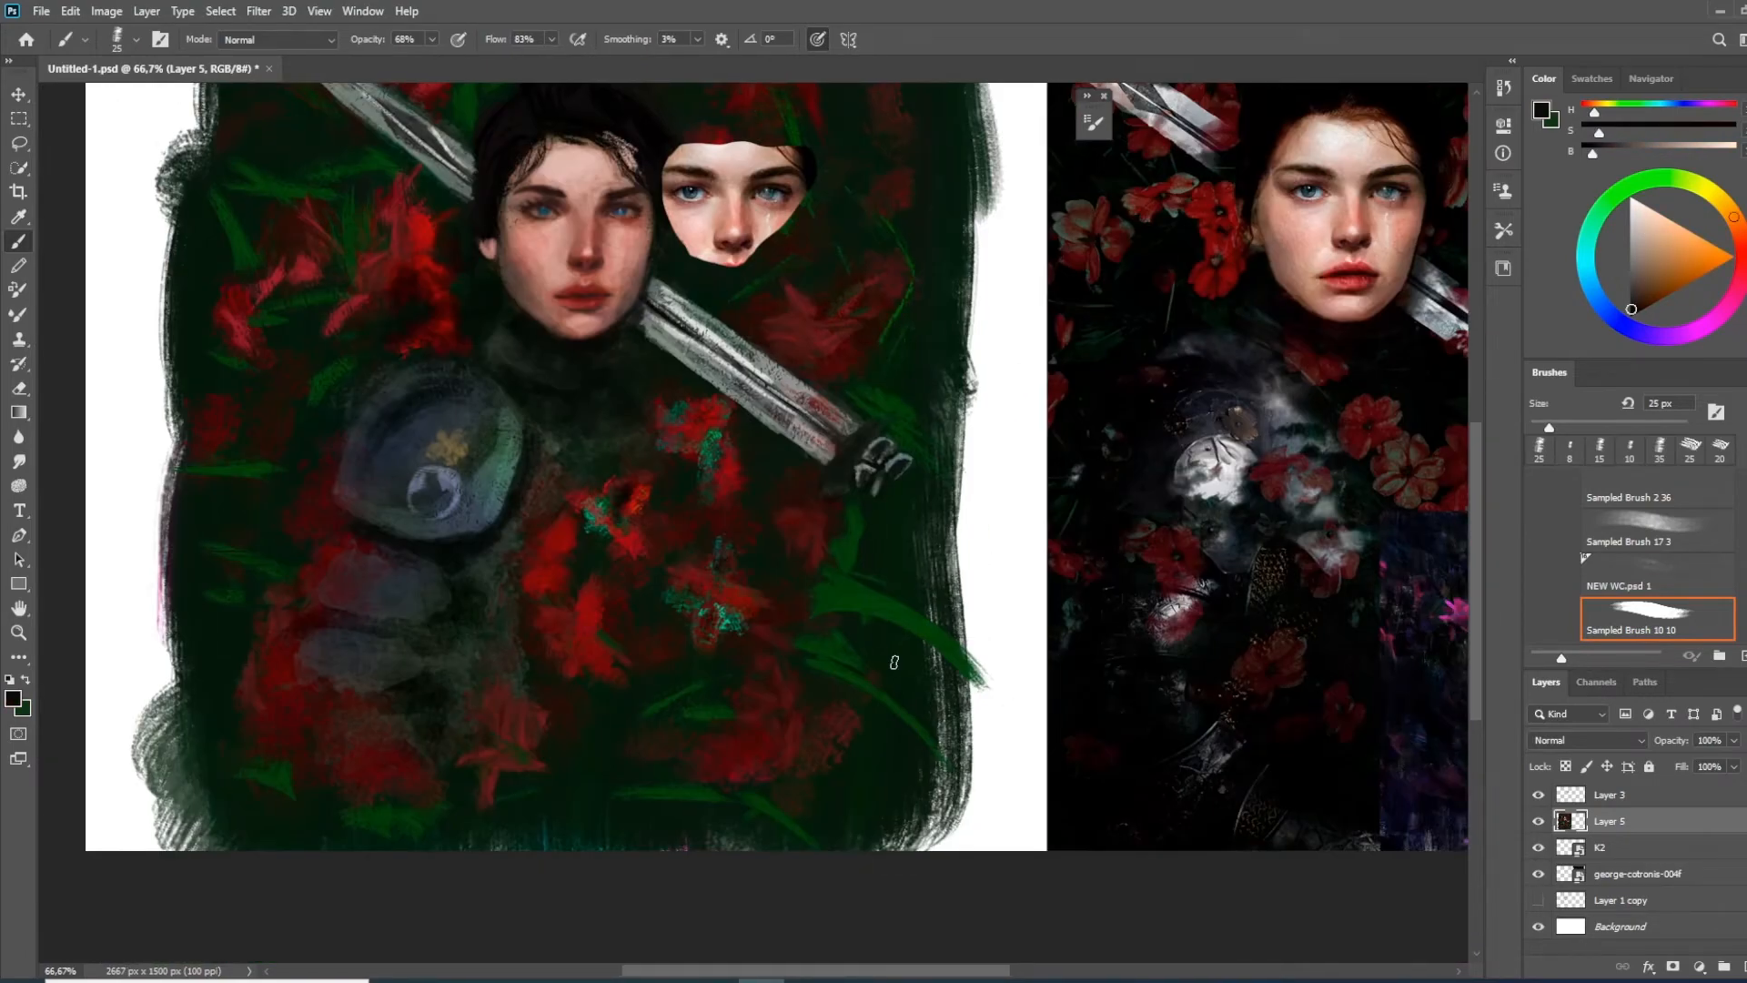
left_click_drag(1140, 432, 1060, 510)
left_click(610, 416, "alt")
mouse_move(362, 568)
left_mouse_down()
mouse_move(378, 605)
mouse_move(442, 591)
left_mouse_up()
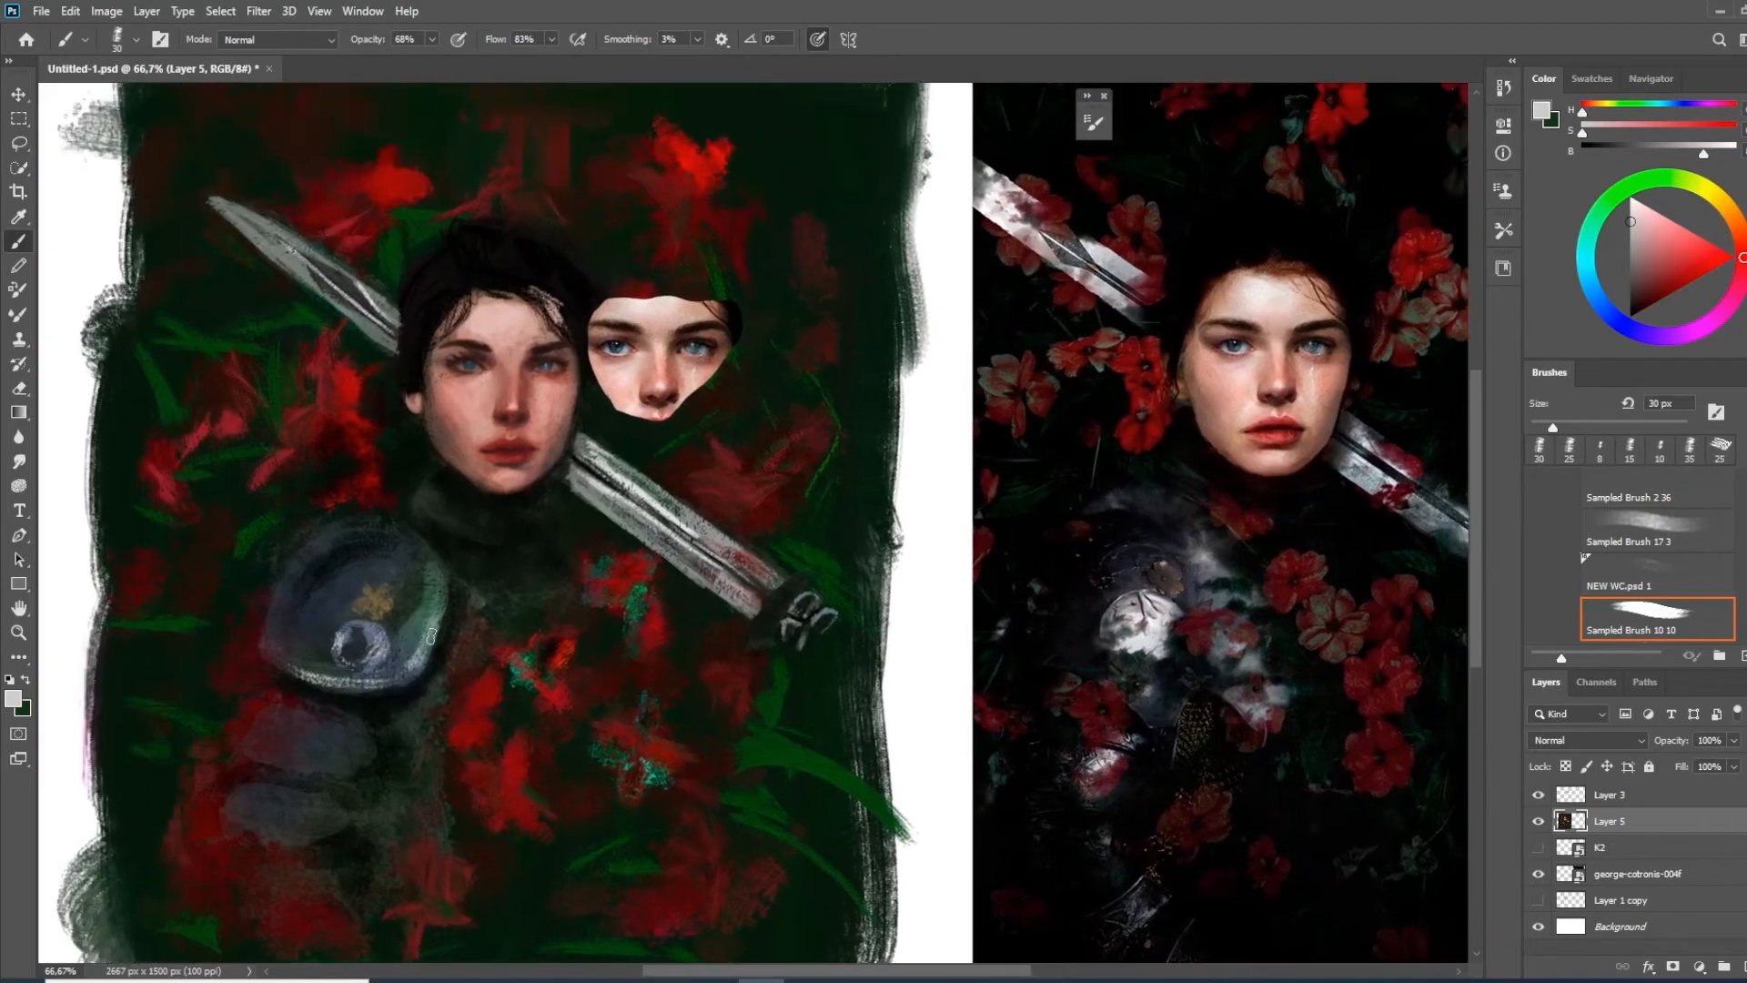
Add a light grey highlight on the collar between the neck and the shoulder armour
left_click(418, 502, "alt")
right_click(451, 475)
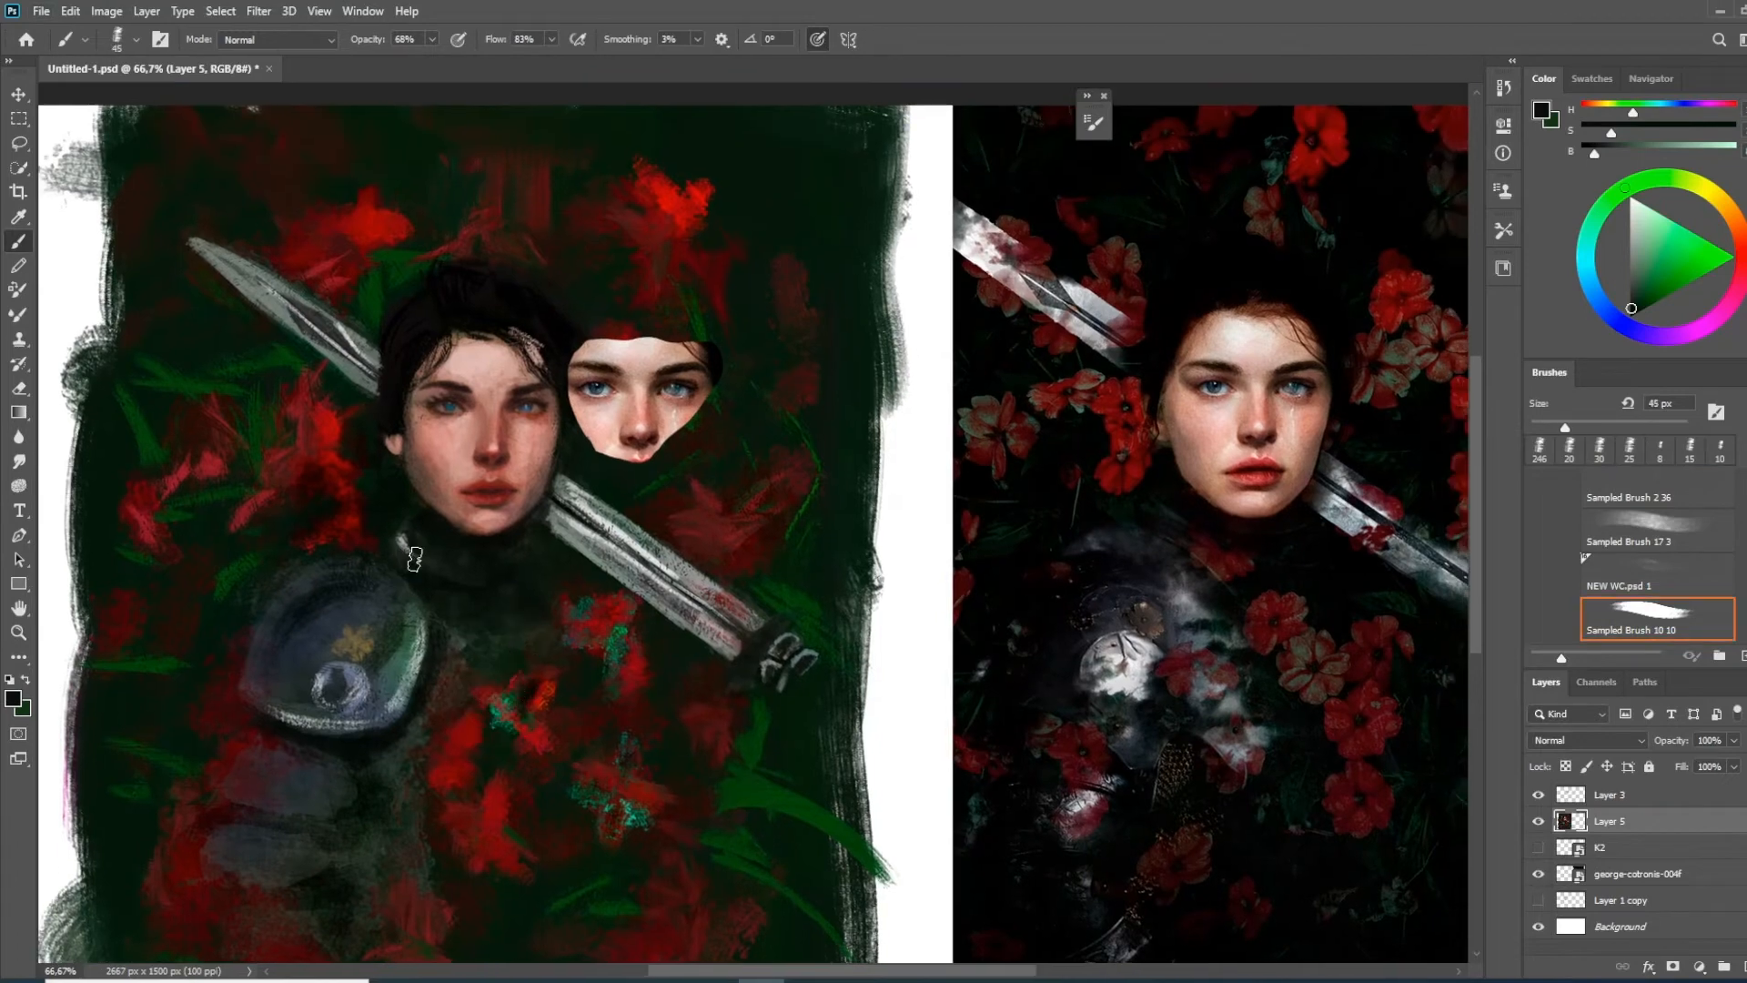
left_click(400, 538, "alt")
key("bracketright")
key("bracketright")
key("bracketright")
key("bracketright")
key("bracketright")
Blend the collar highlight into the dark clothing with the Mixer Brush on the Dry, Heavy Load preset
key("shift+b")
right_click(397, 546)
double_click(773, 870)
left_click(408, 551, "alt")
key("bracketleft")
key("bracketleft")
key("bracketleft")
key("bracketleft")
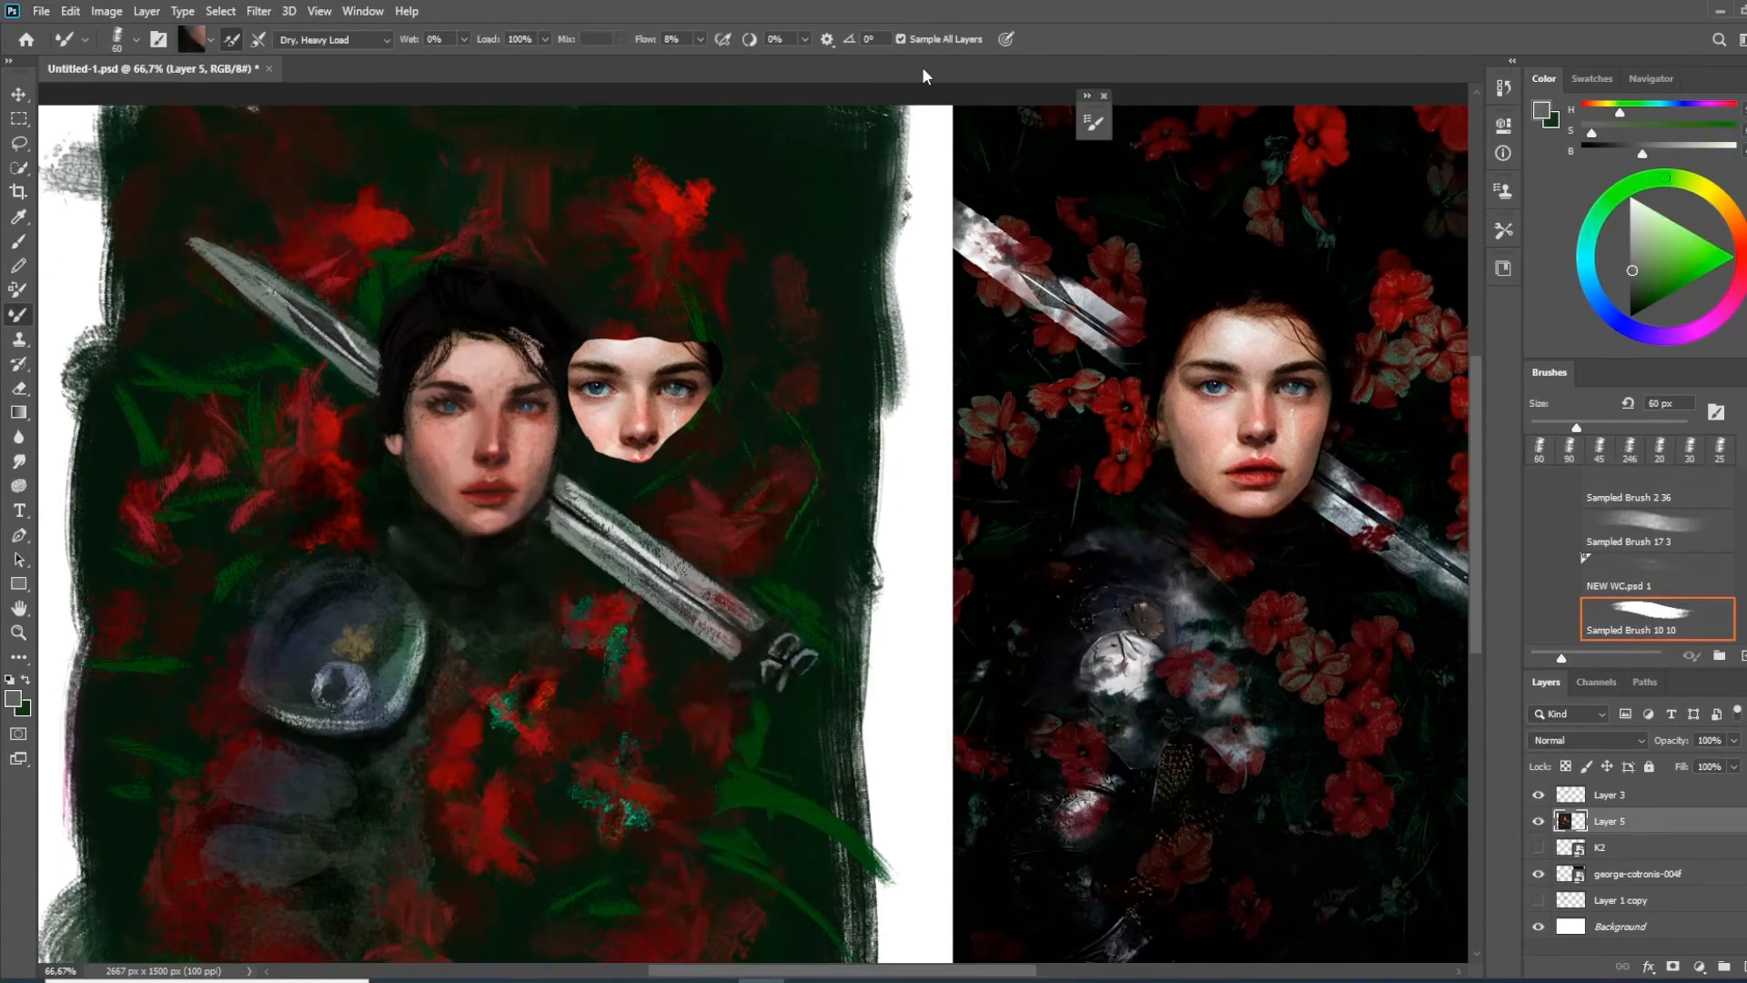
Hide Layer 3, add a new layer above Layer 5 and set the Mixer Brush flow to 100%
left_click(1538, 794)
key("ctrl+shift+alt+n")
left_click(677, 41)
type("100")
Blend the collar and the shoulder armour on the new layer, enlarging the Mixer Brush to 150 px
left_click(429, 540, "alt")
left_click(283, 628, "alt")
key("bracketright")
key("bracketright")
key("bracketright")
key("bracketright")
key("bracketright")
key("bracketright")
mouse_move(264, 618)
left_mouse_down()
mouse_move(237, 665)
mouse_move(275, 556)
mouse_move(333, 551)
mouse_move(300, 540)
mouse_move(319, 549)
left_mouse_up()
left_click(220, 615, "alt")
left_click(323, 564, "alt")
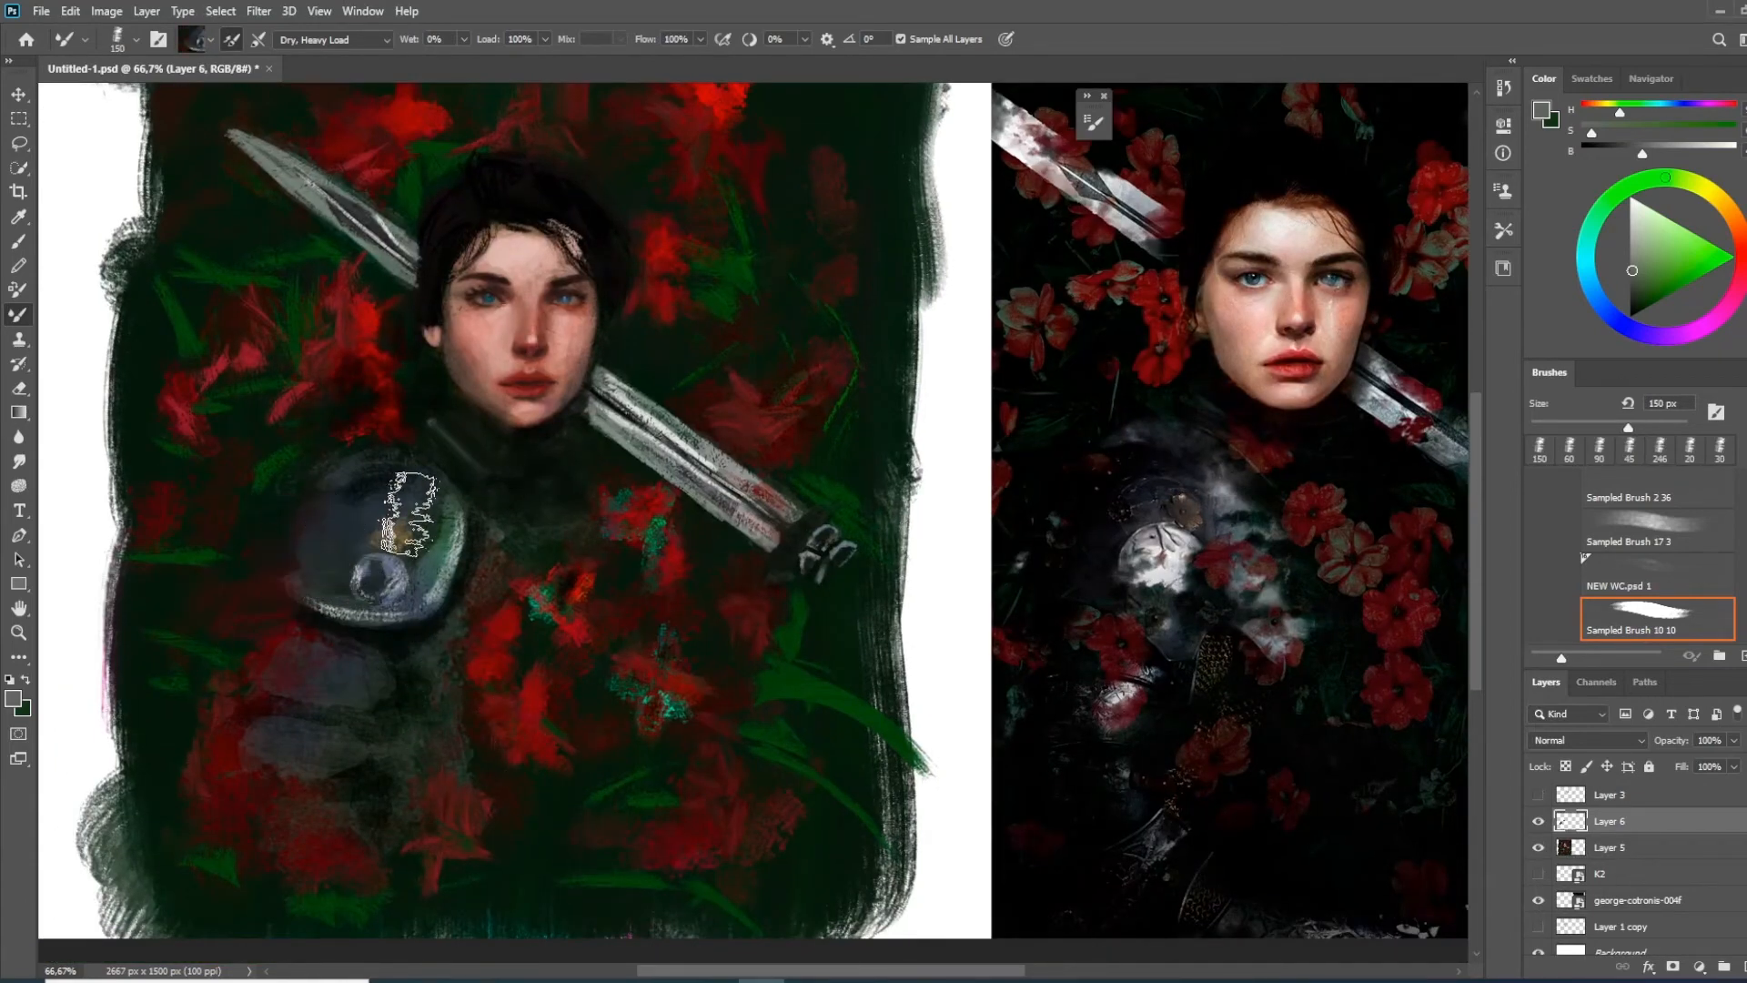
left_click_drag(624, 671, 632, 725)
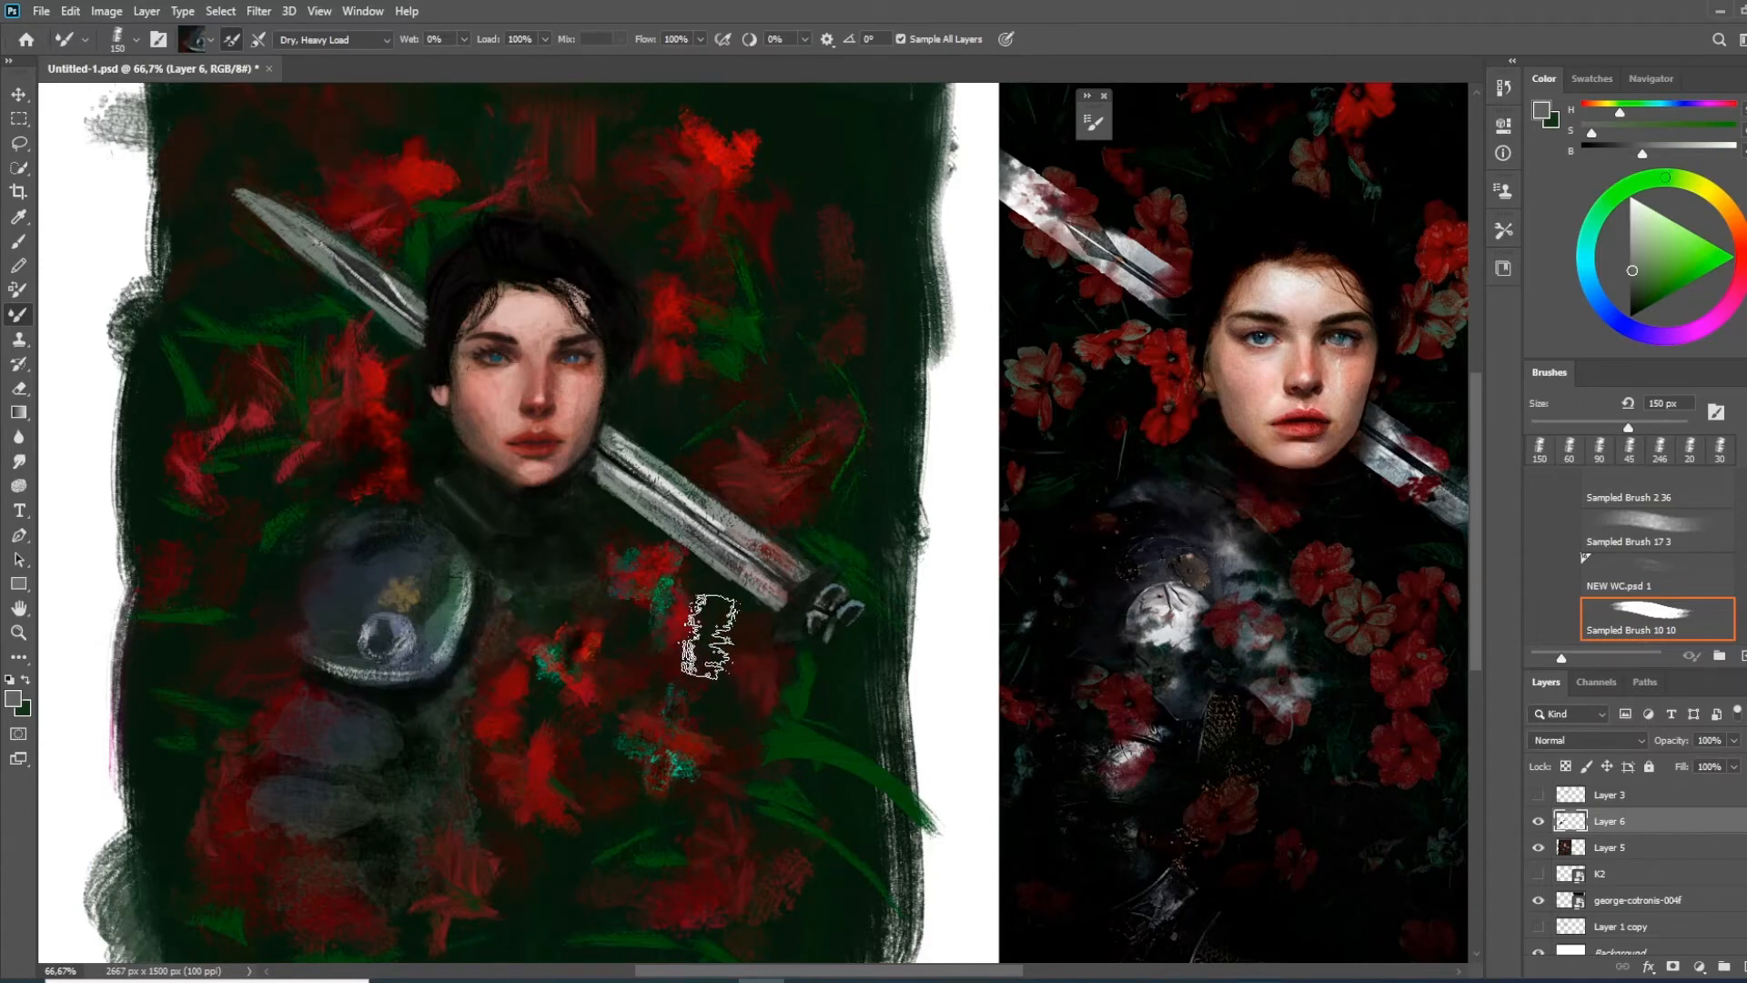
left_click_drag(752, 654, 689, 691)
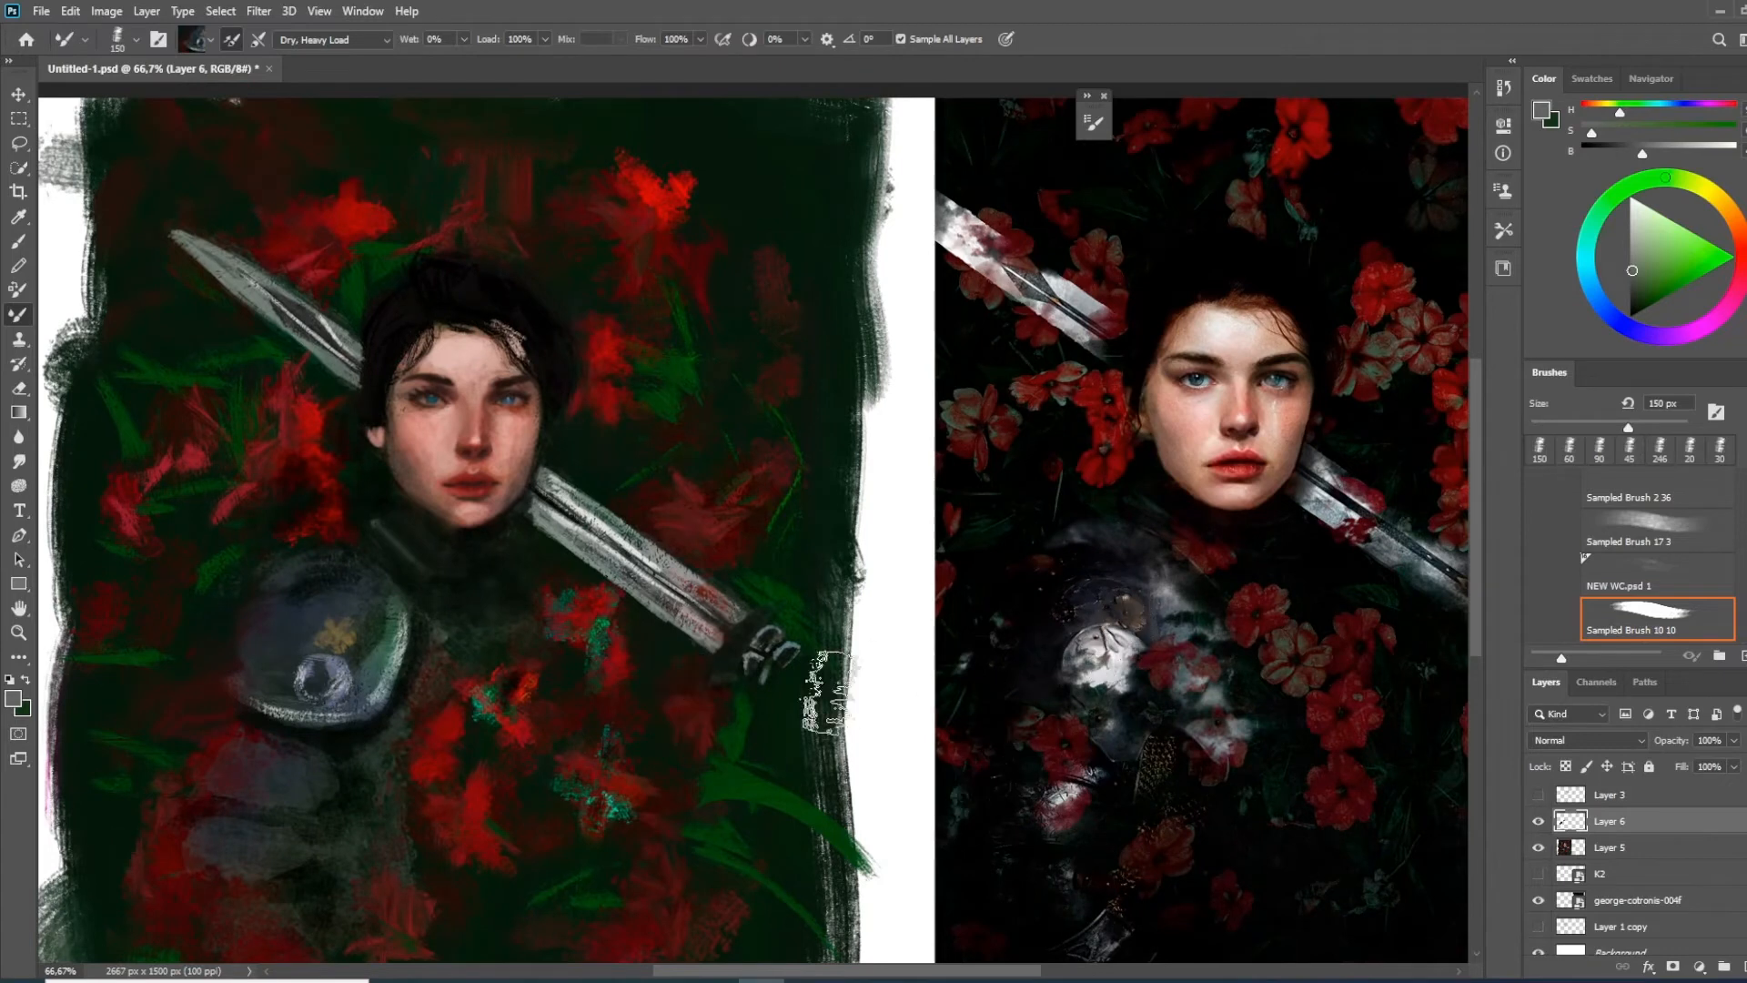
left_click_drag(1331, 697, 1234, 661)
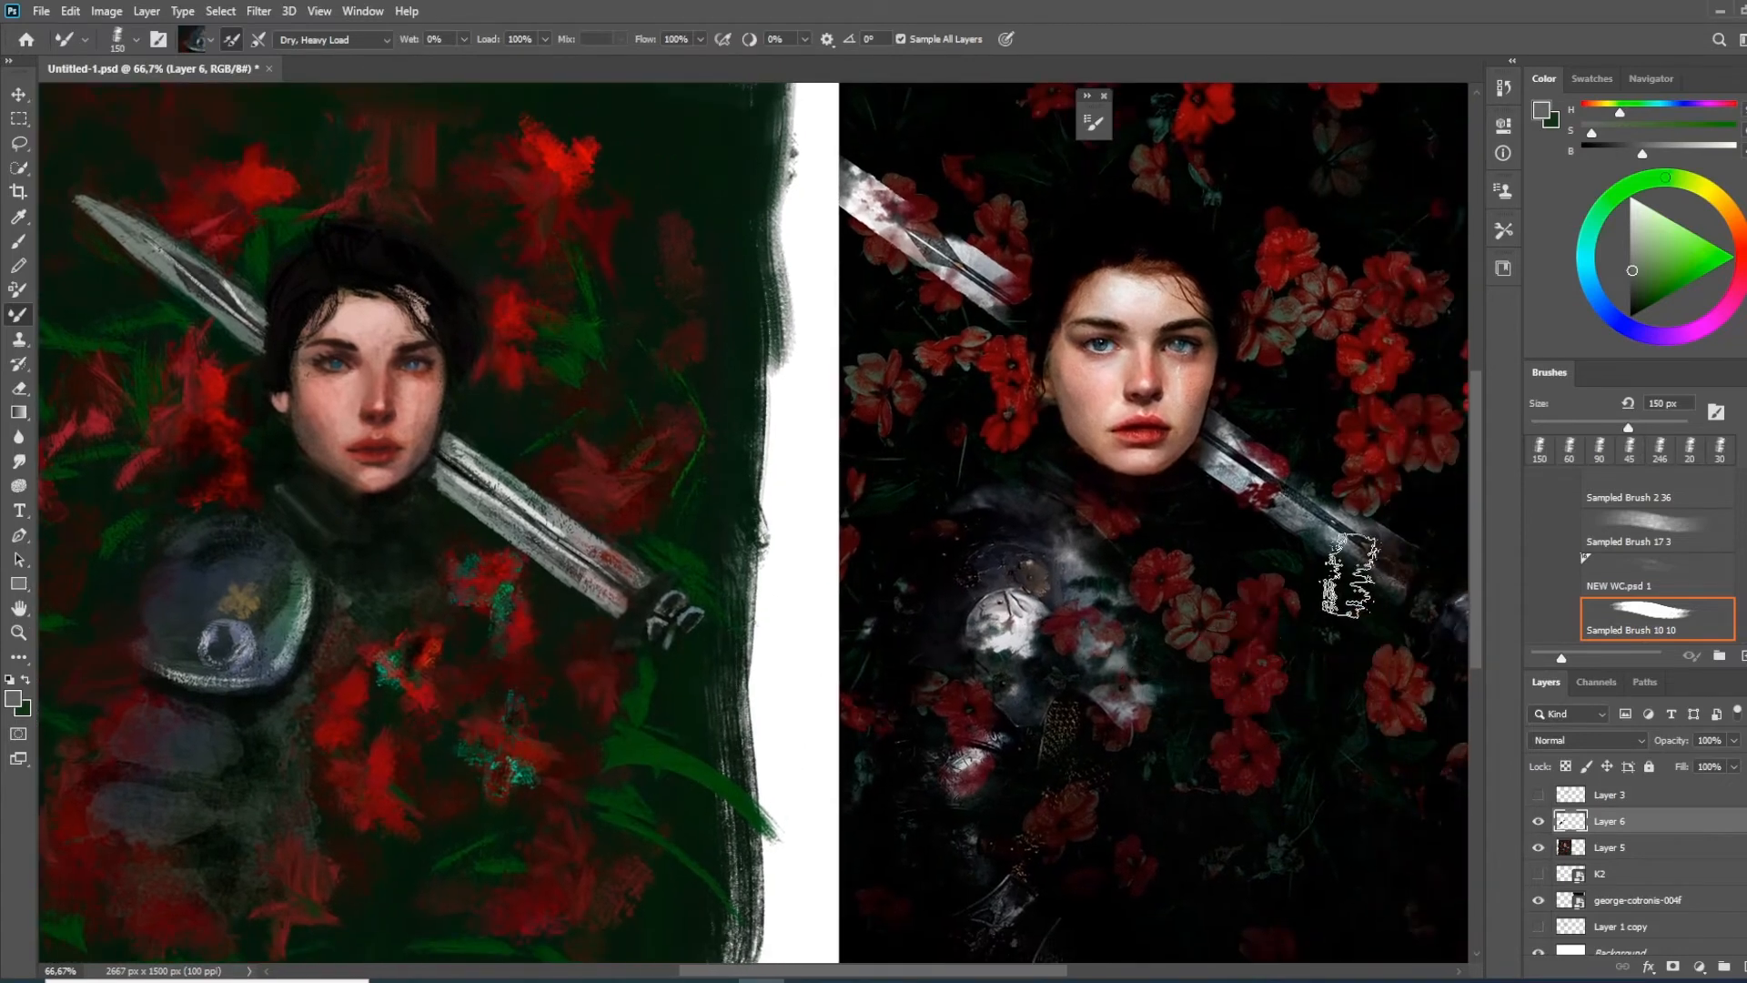
mouse_move(562, 677)
left_mouse_down()
mouse_move(717, 714)
mouse_move(675, 670)
left_mouse_up()
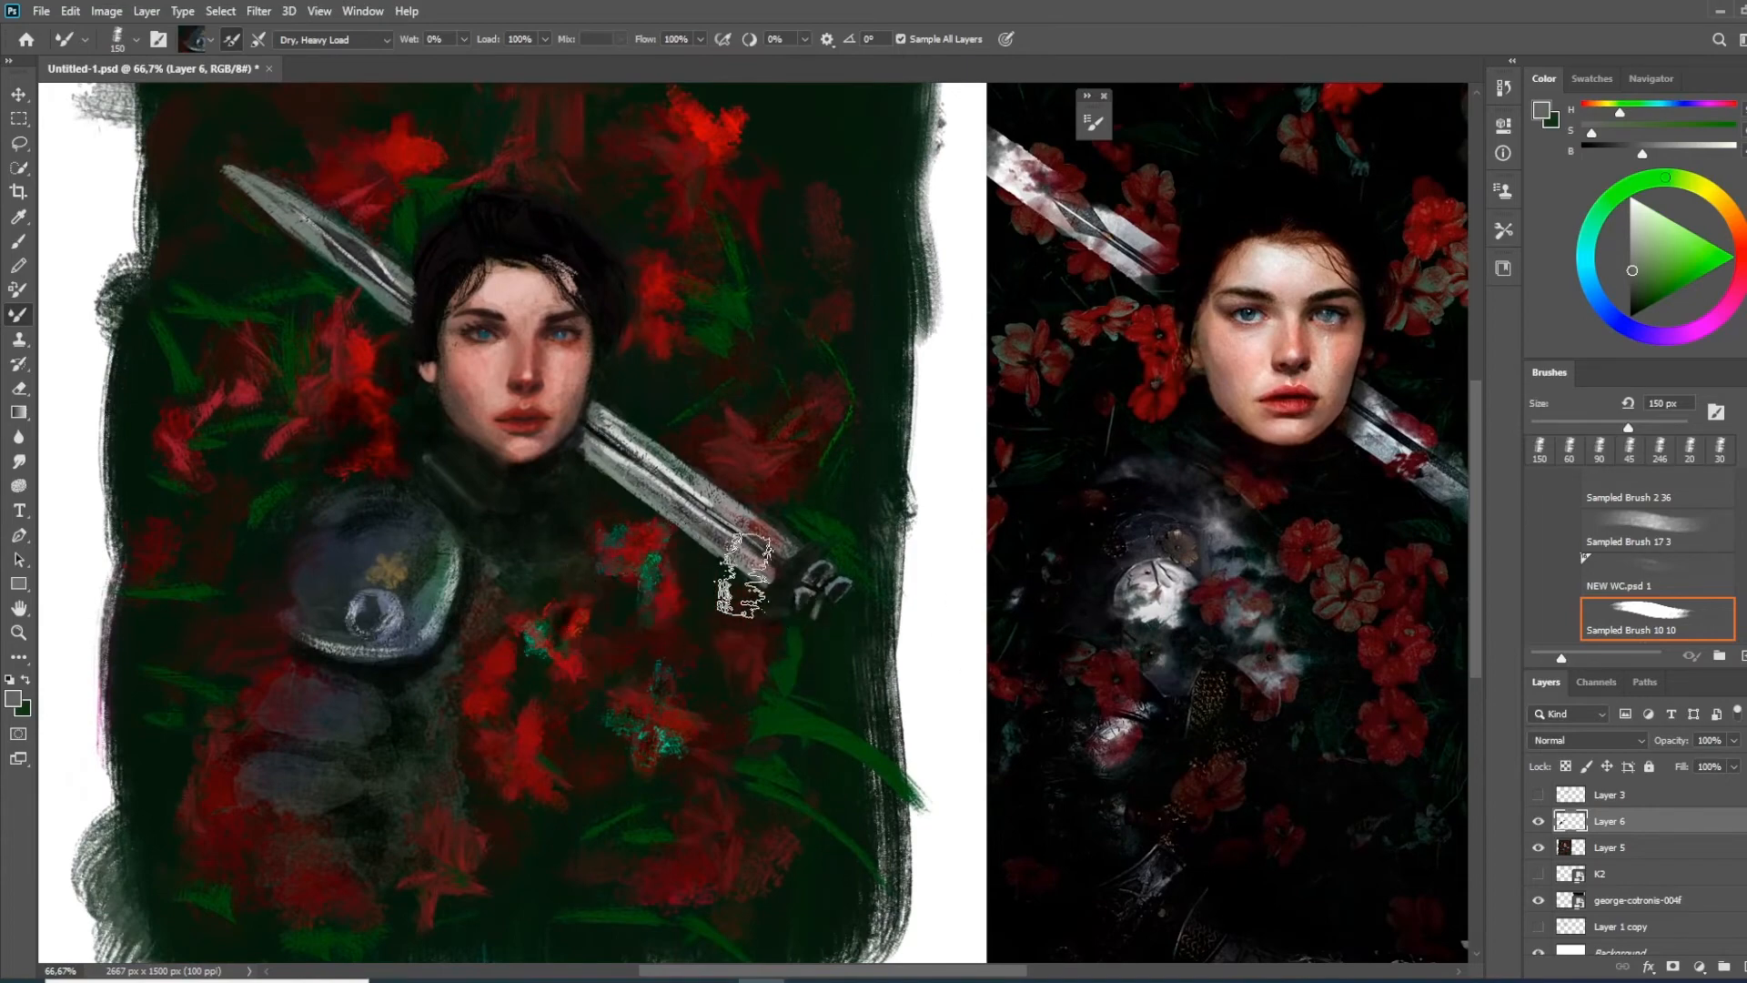
Show the K2 layer, examine how its profile portrait renders the flowers, hair and dark background, and hide the layer
left_click(1535, 875)
left_click_drag(1092, 723, 733, 560)
key("ctrl+plus")
key("ctrl+plus")
left_click_drag(981, 749, 647, 585)
left_click_drag(788, 636, 797, 607)
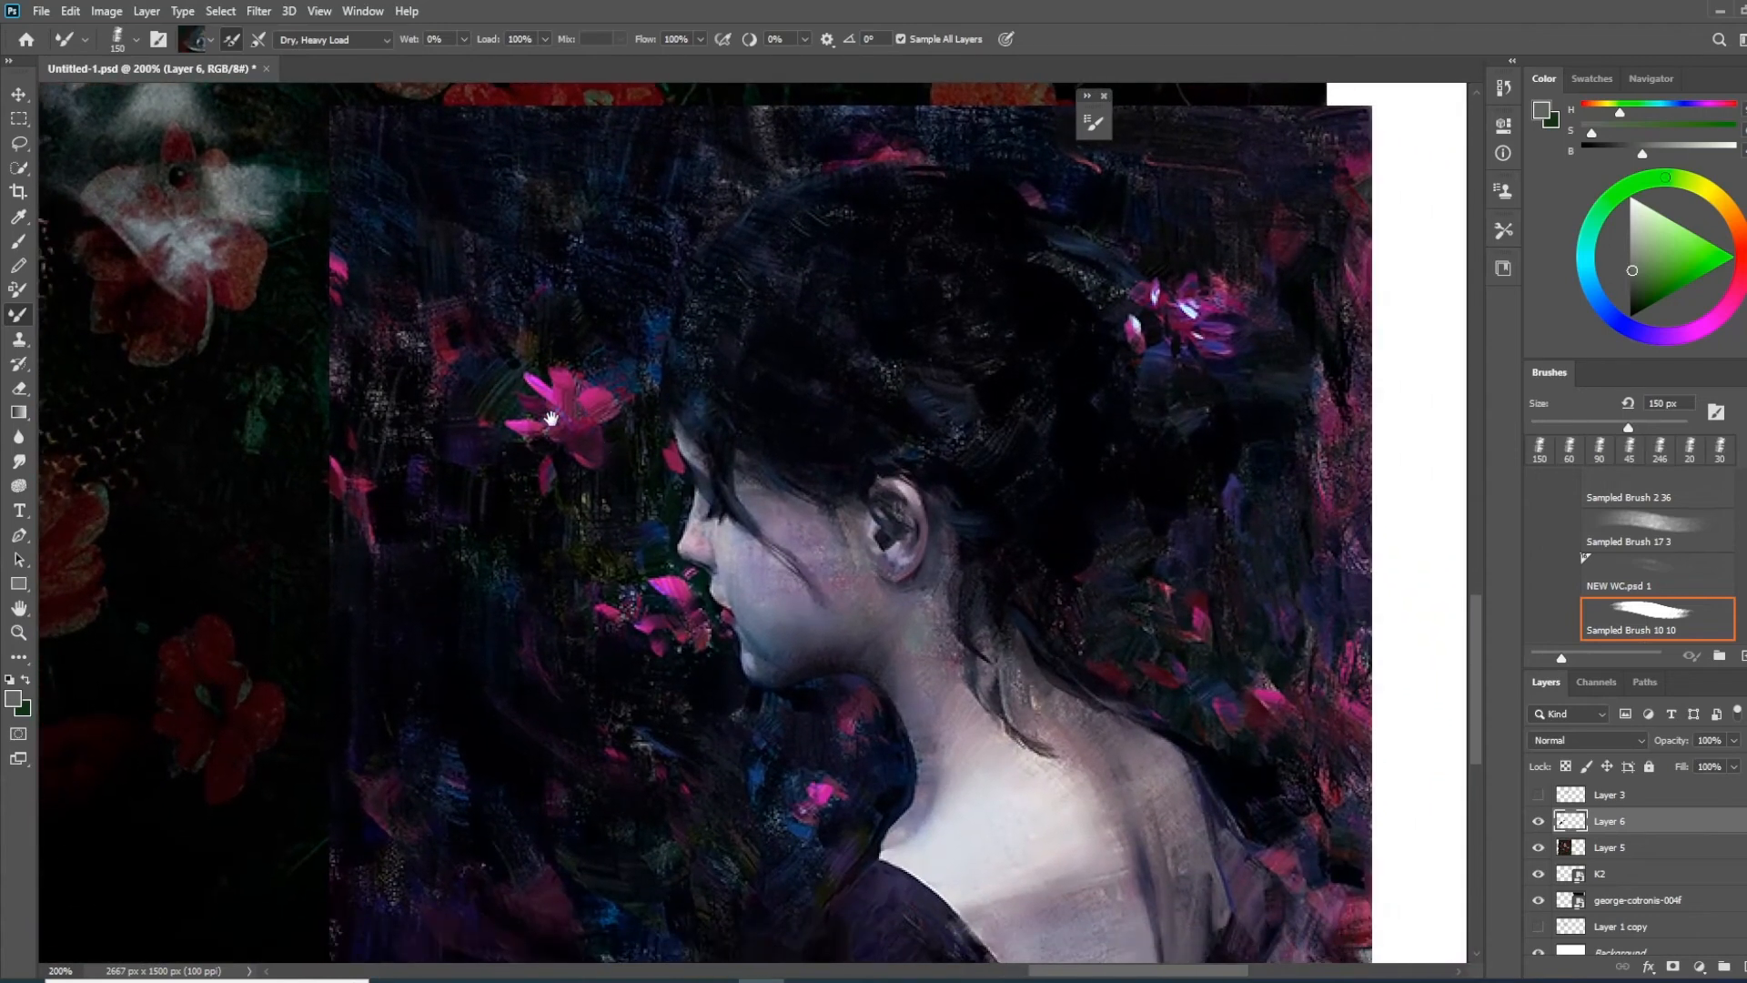
left_click_drag(843, 576, 581, 606)
left_click_drag(827, 624, 826, 84)
left_click_drag(877, 565, 820, 645)
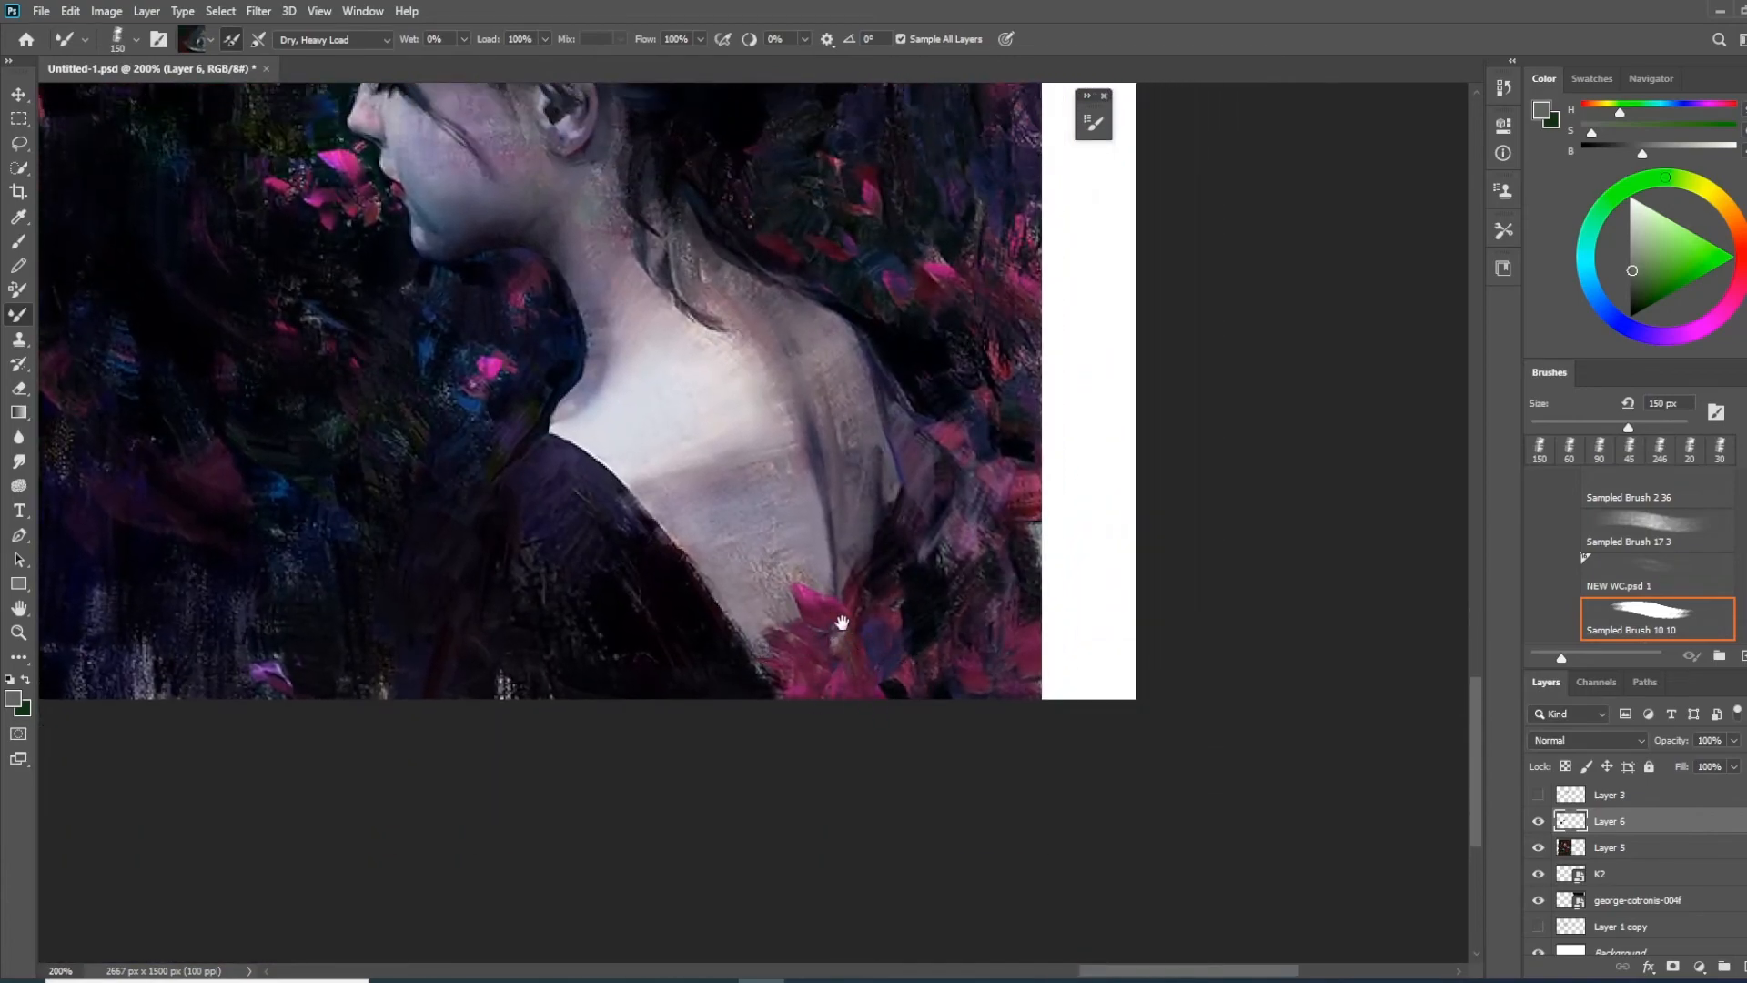
left_click_drag(842, 622, 913, 777)
left_click_drag(751, 351, 871, 597)
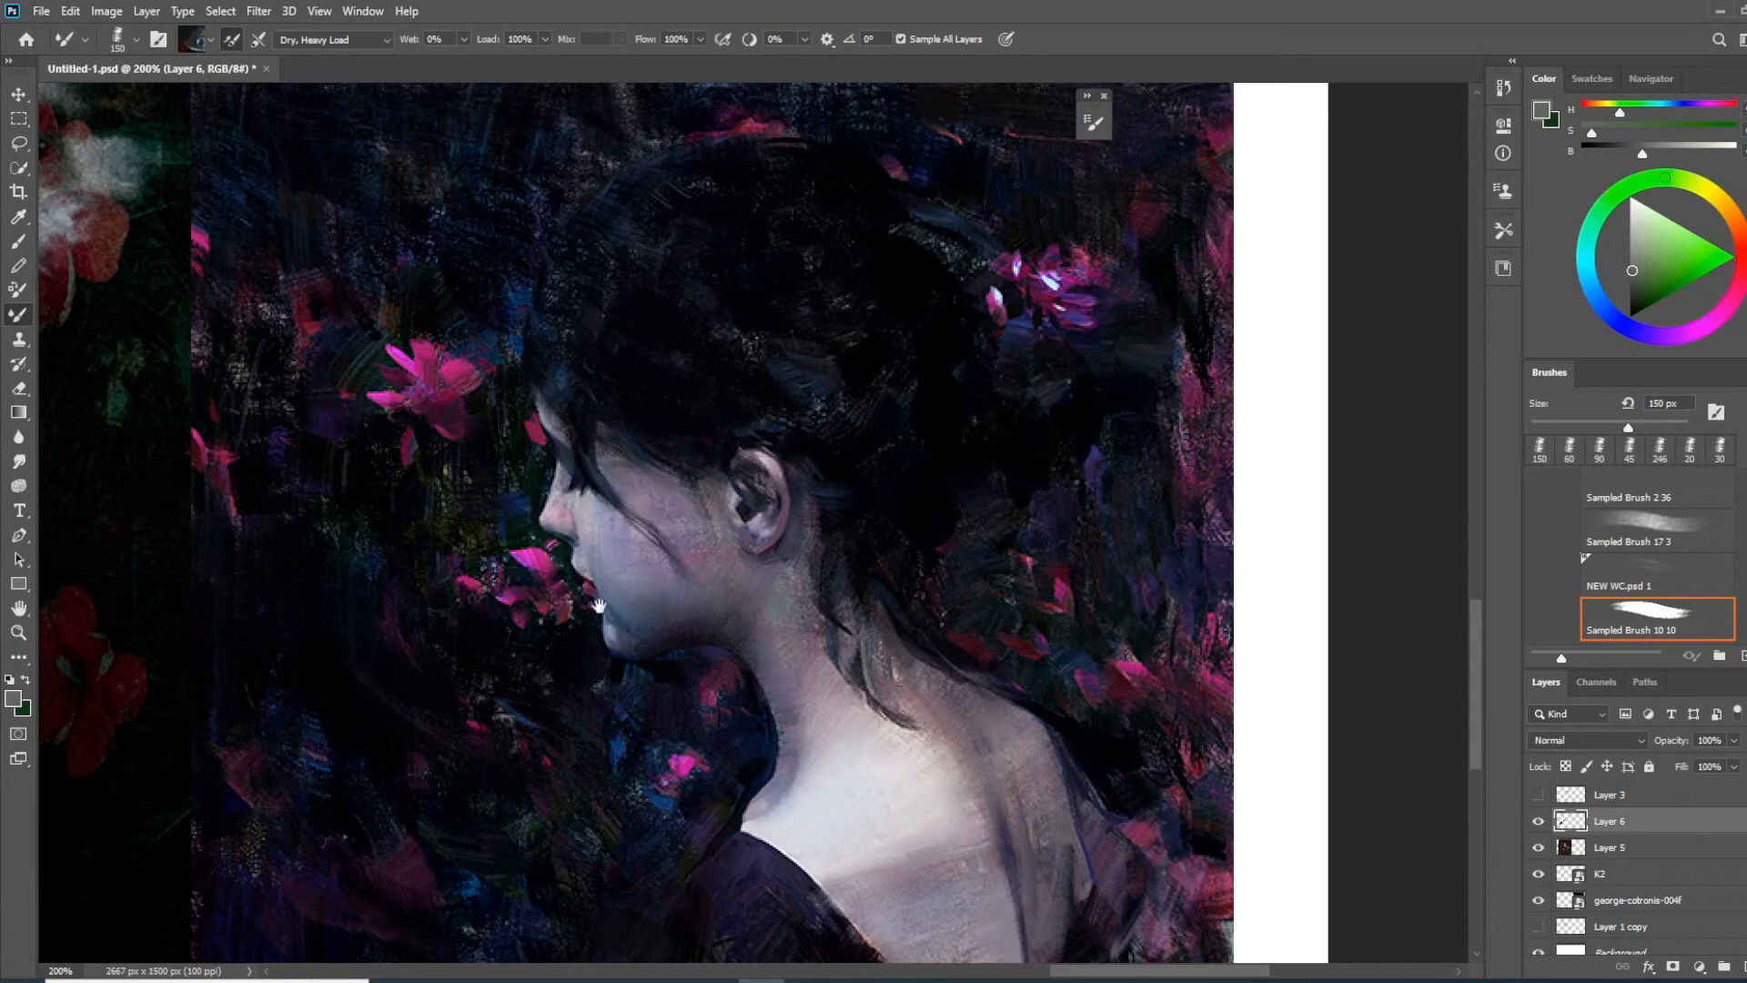
left_click_drag(1034, 558, 992, 479)
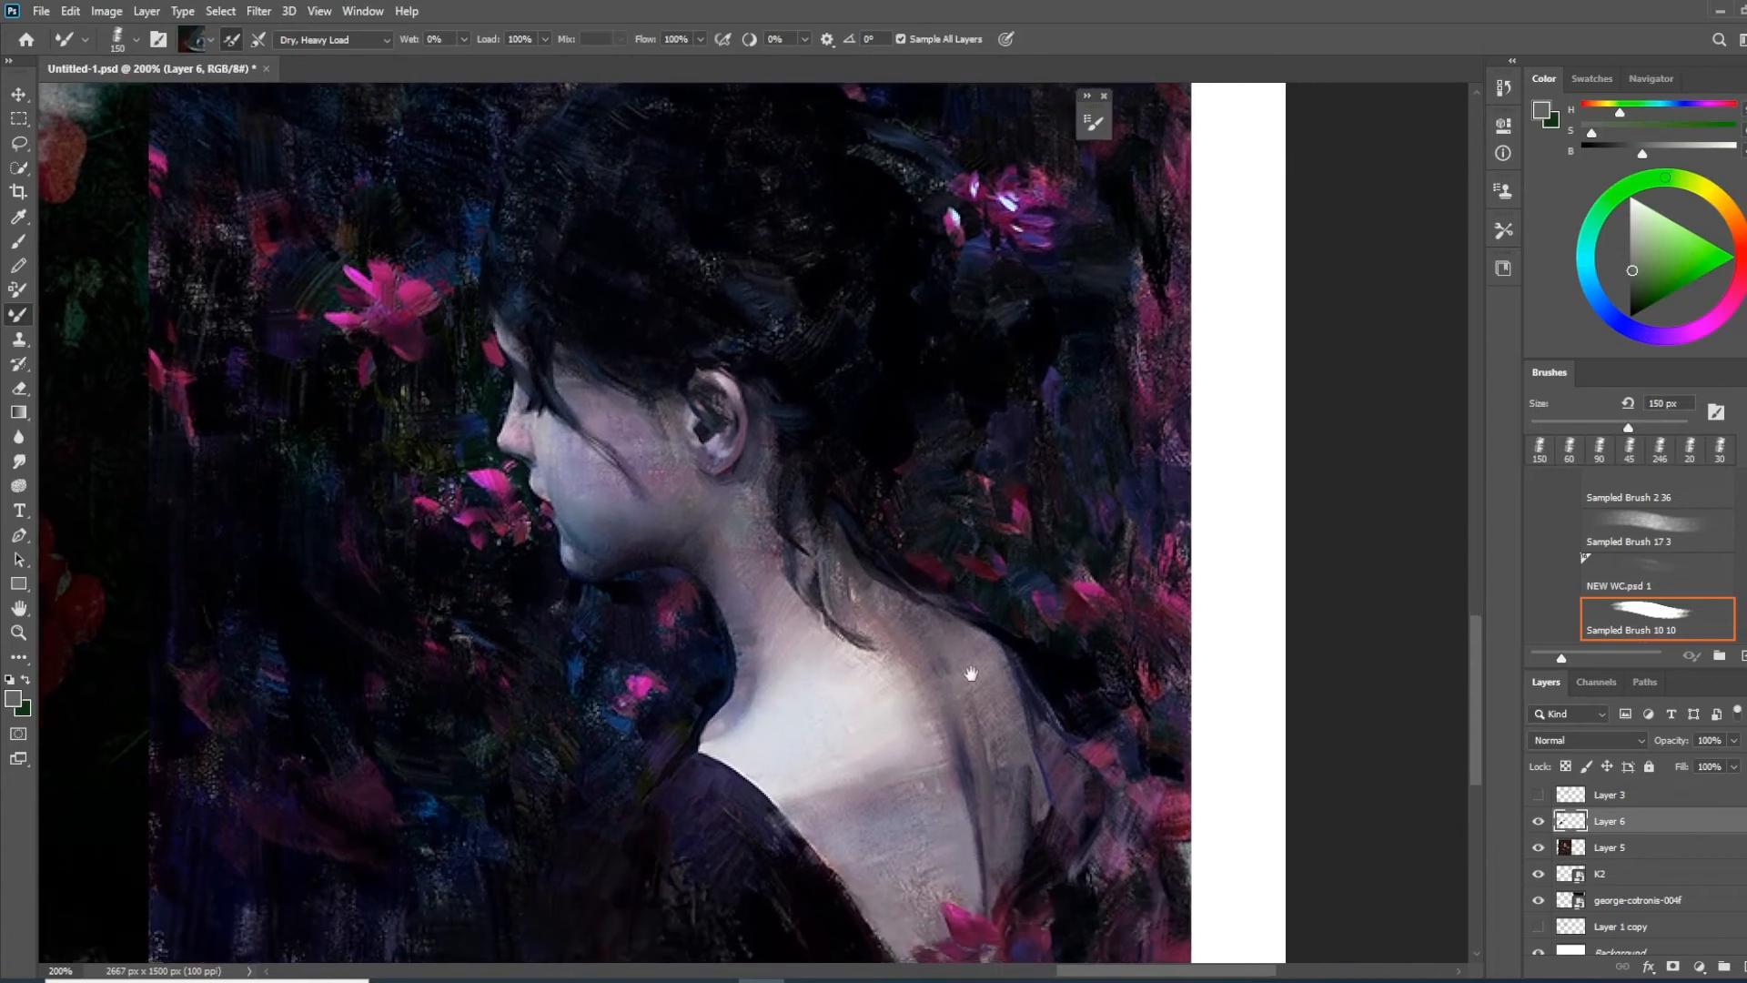
left_click_drag(1052, 566, 1106, 535)
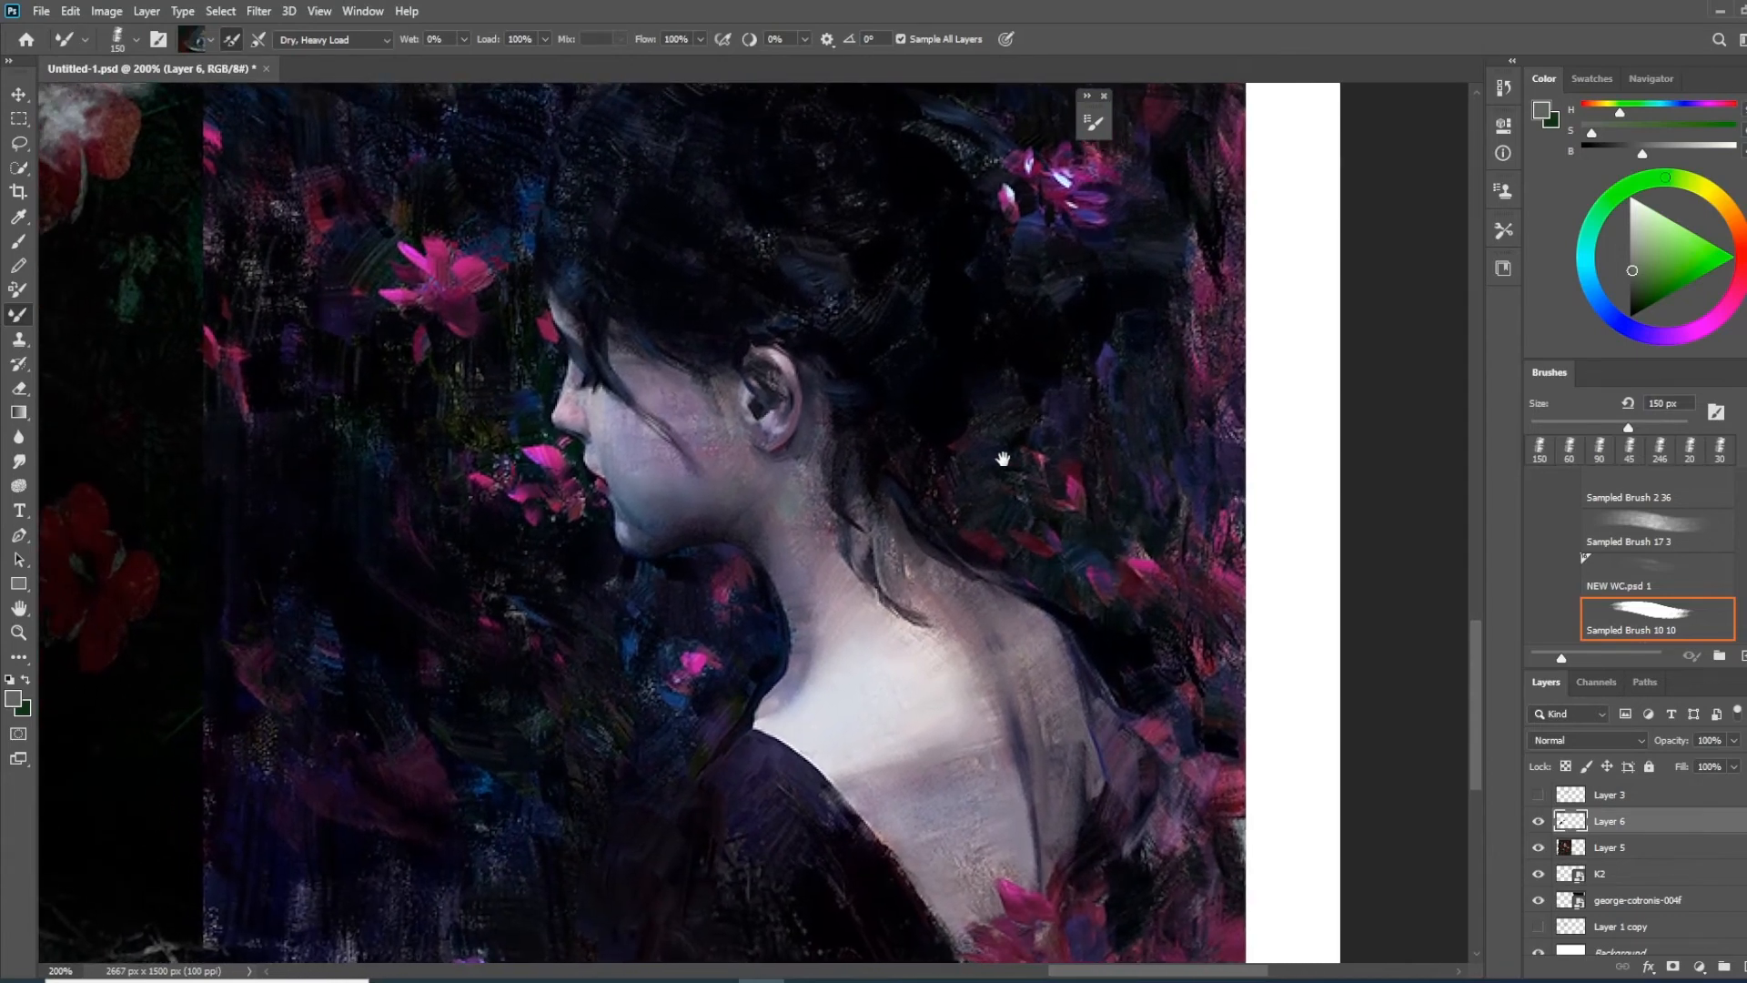
left_click_drag(1031, 528, 1007, 490)
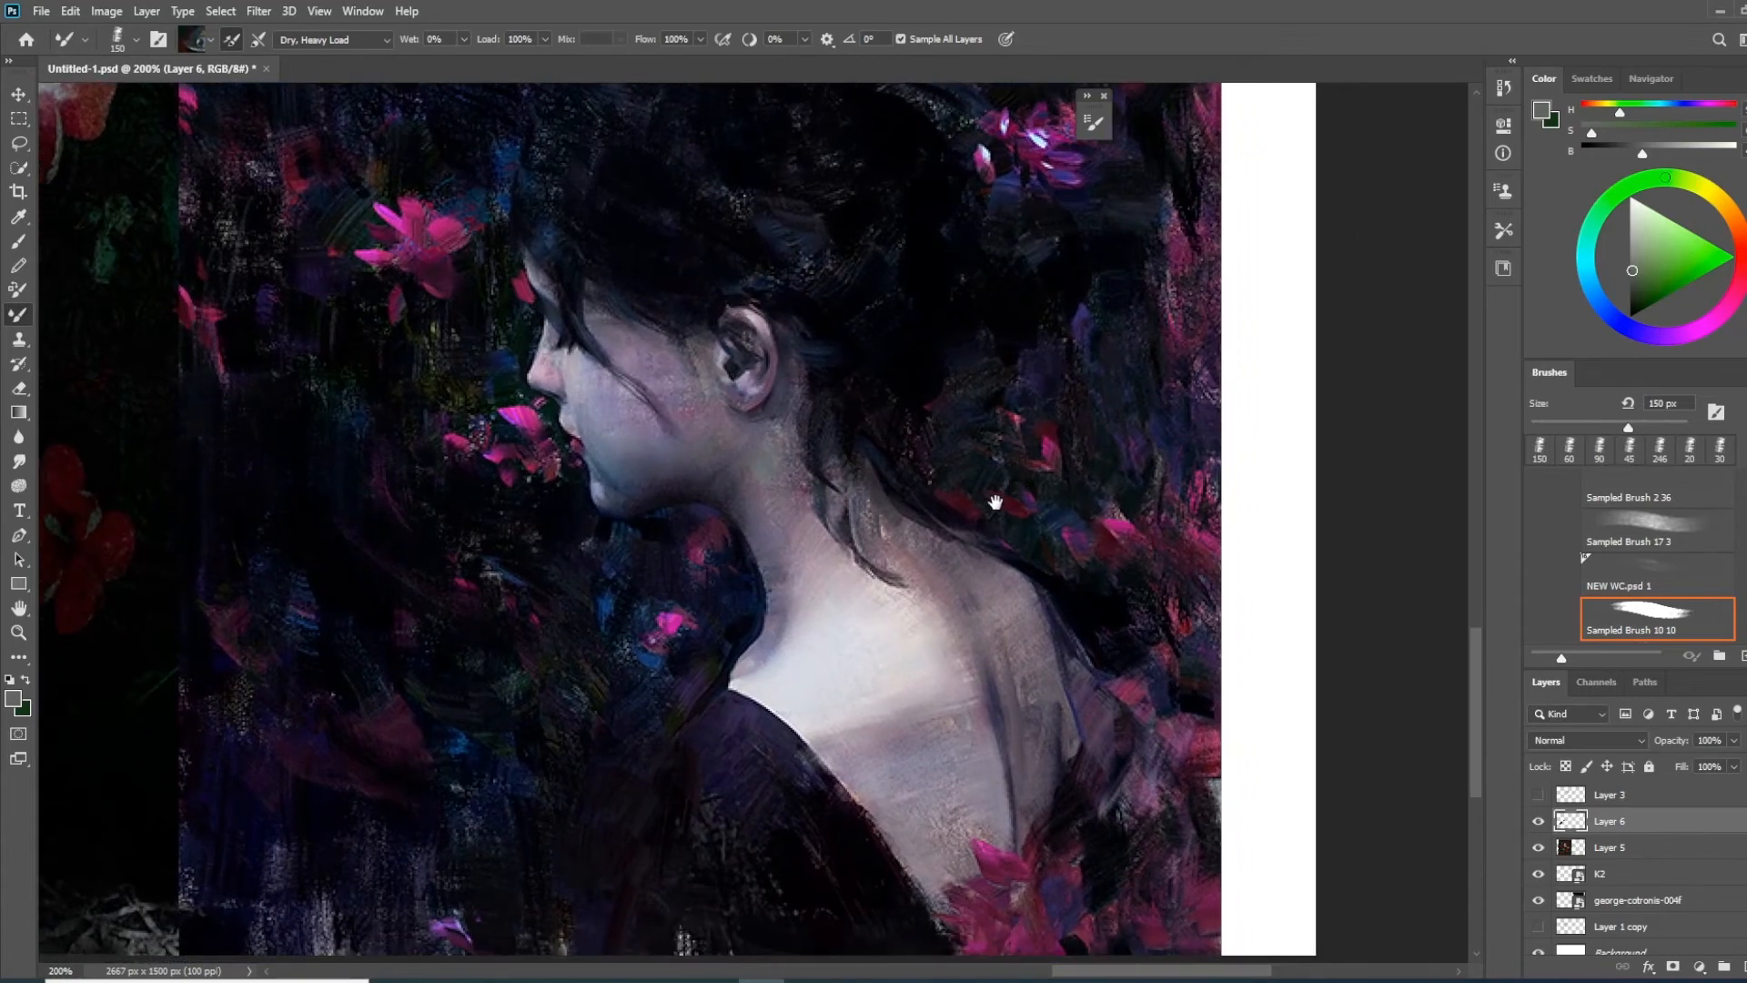
left_click_drag(637, 581, 963, 807)
mouse_move(1080, 819)
left_mouse_down()
mouse_move(773, 612)
mouse_move(1045, 753)
mouse_move(1365, 801)
left_mouse_up()
mouse_move(361, 584)
left_mouse_down()
mouse_move(936, 701)
mouse_move(1365, 728)
left_mouse_up()
mouse_move(377, 670)
left_mouse_down()
mouse_move(1029, 674)
mouse_move(1081, 644)
left_mouse_up()
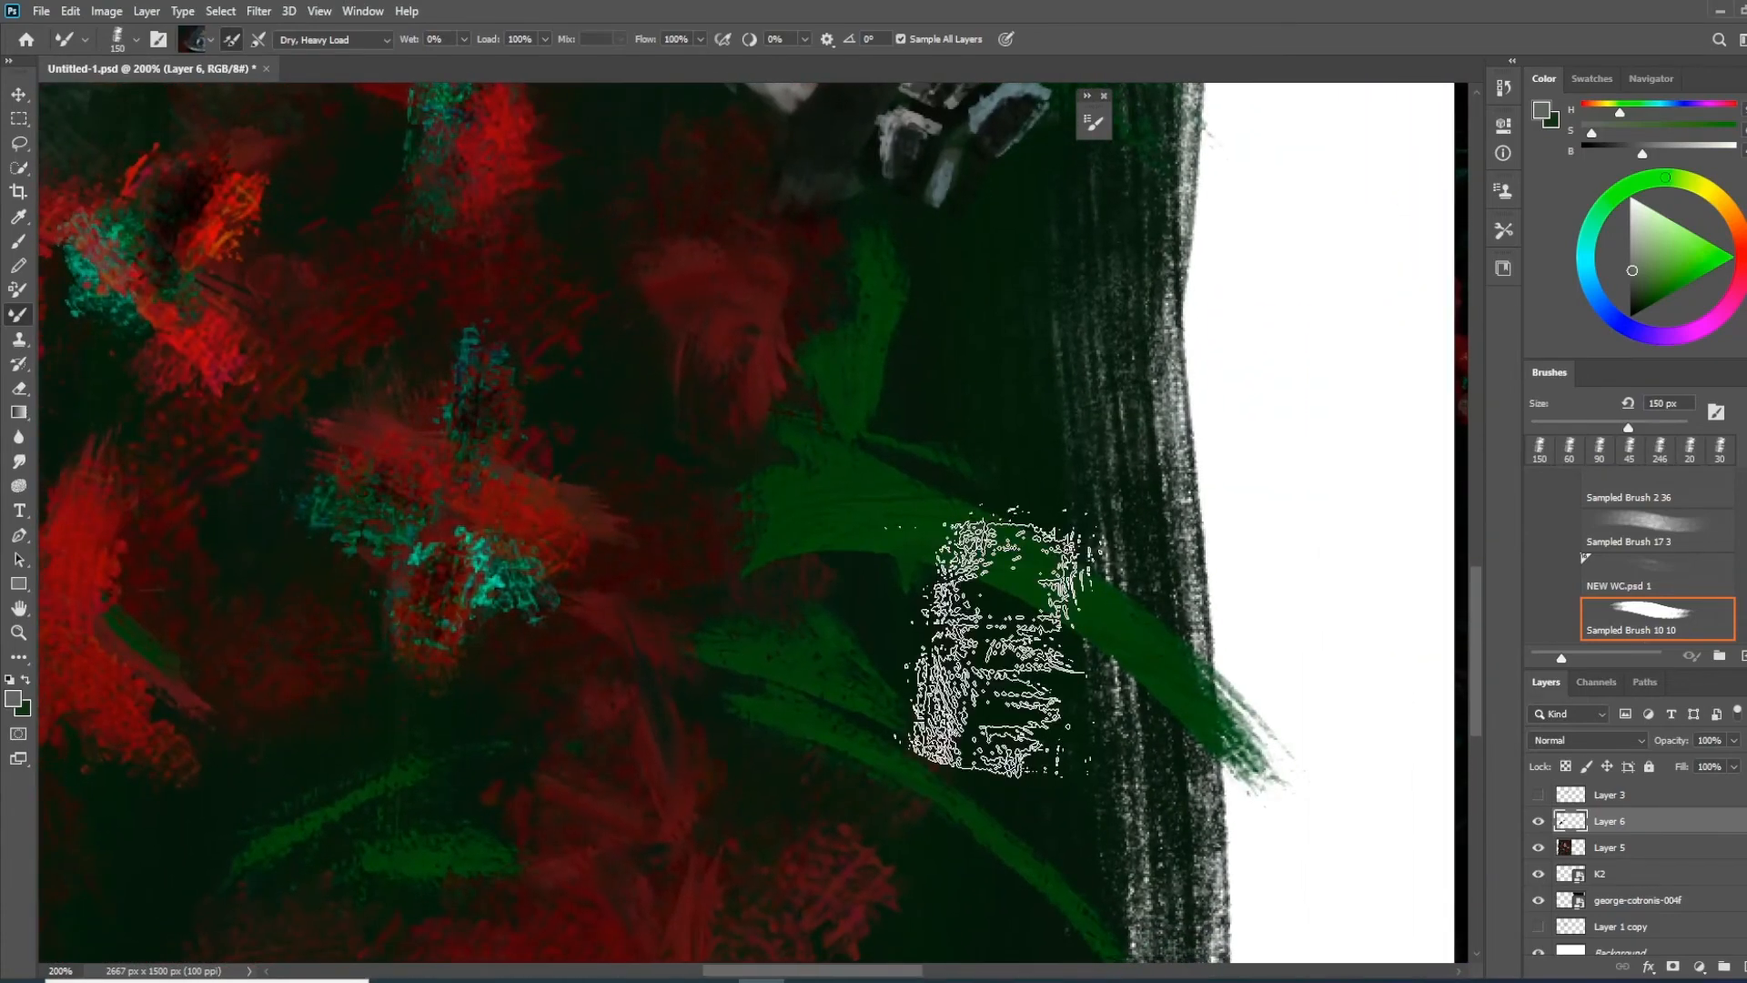
key("ctrl+minus")
key("ctrl+minus")
mouse_move(897, 285)
left_mouse_down()
mouse_move(811, 580)
mouse_move(830, 590)
left_mouse_up()
left_click_drag(718, 560, 630, 558)
left_click(1538, 875)
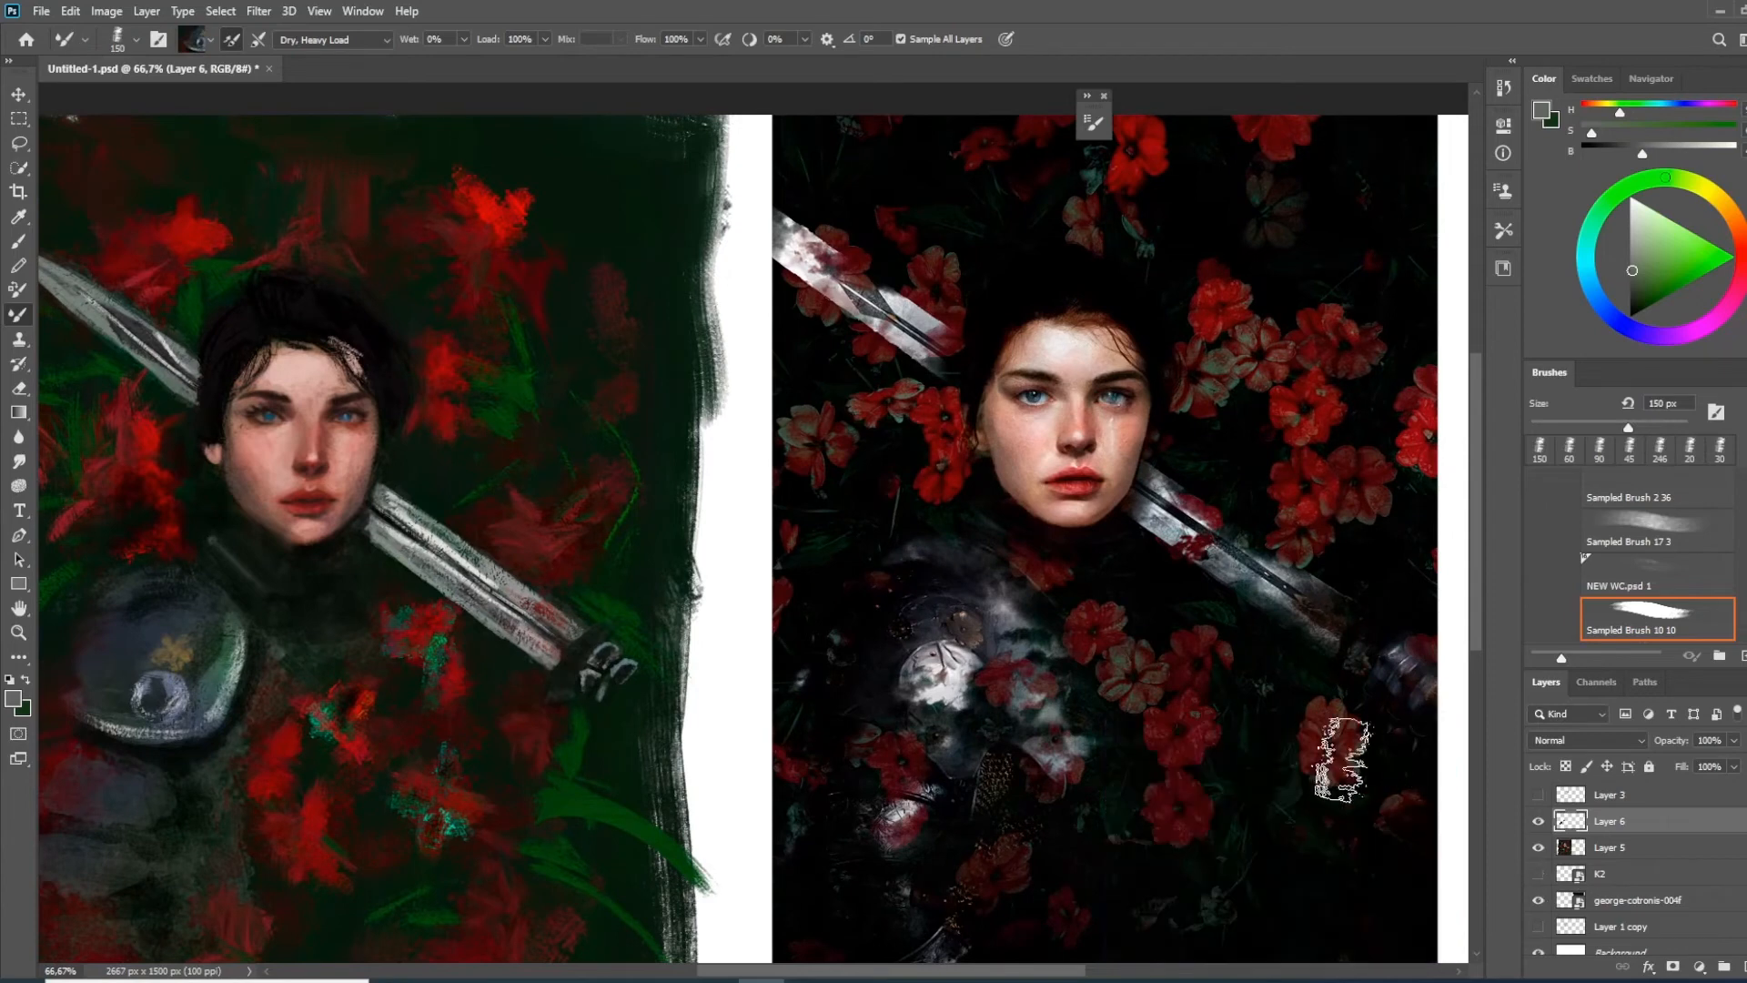
Compare the painting's flowers, armour and sword with the reference photo
left_click_drag(507, 634, 545, 598)
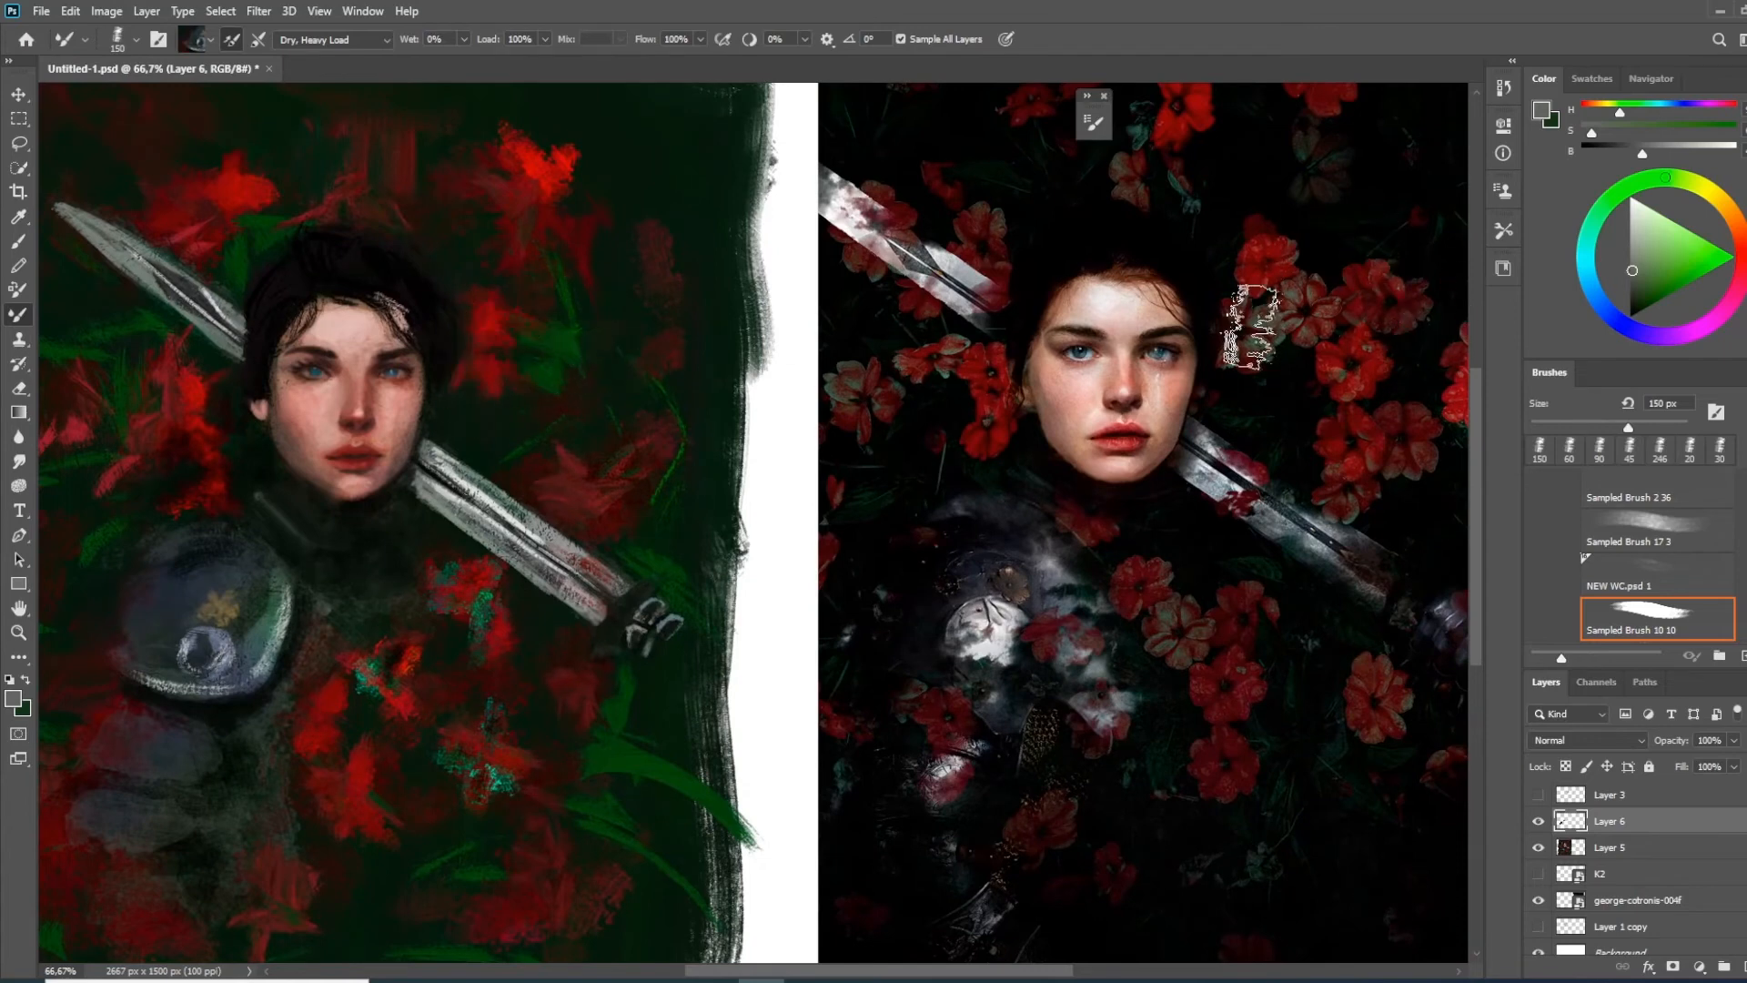
left_click_drag(1290, 511, 1216, 393)
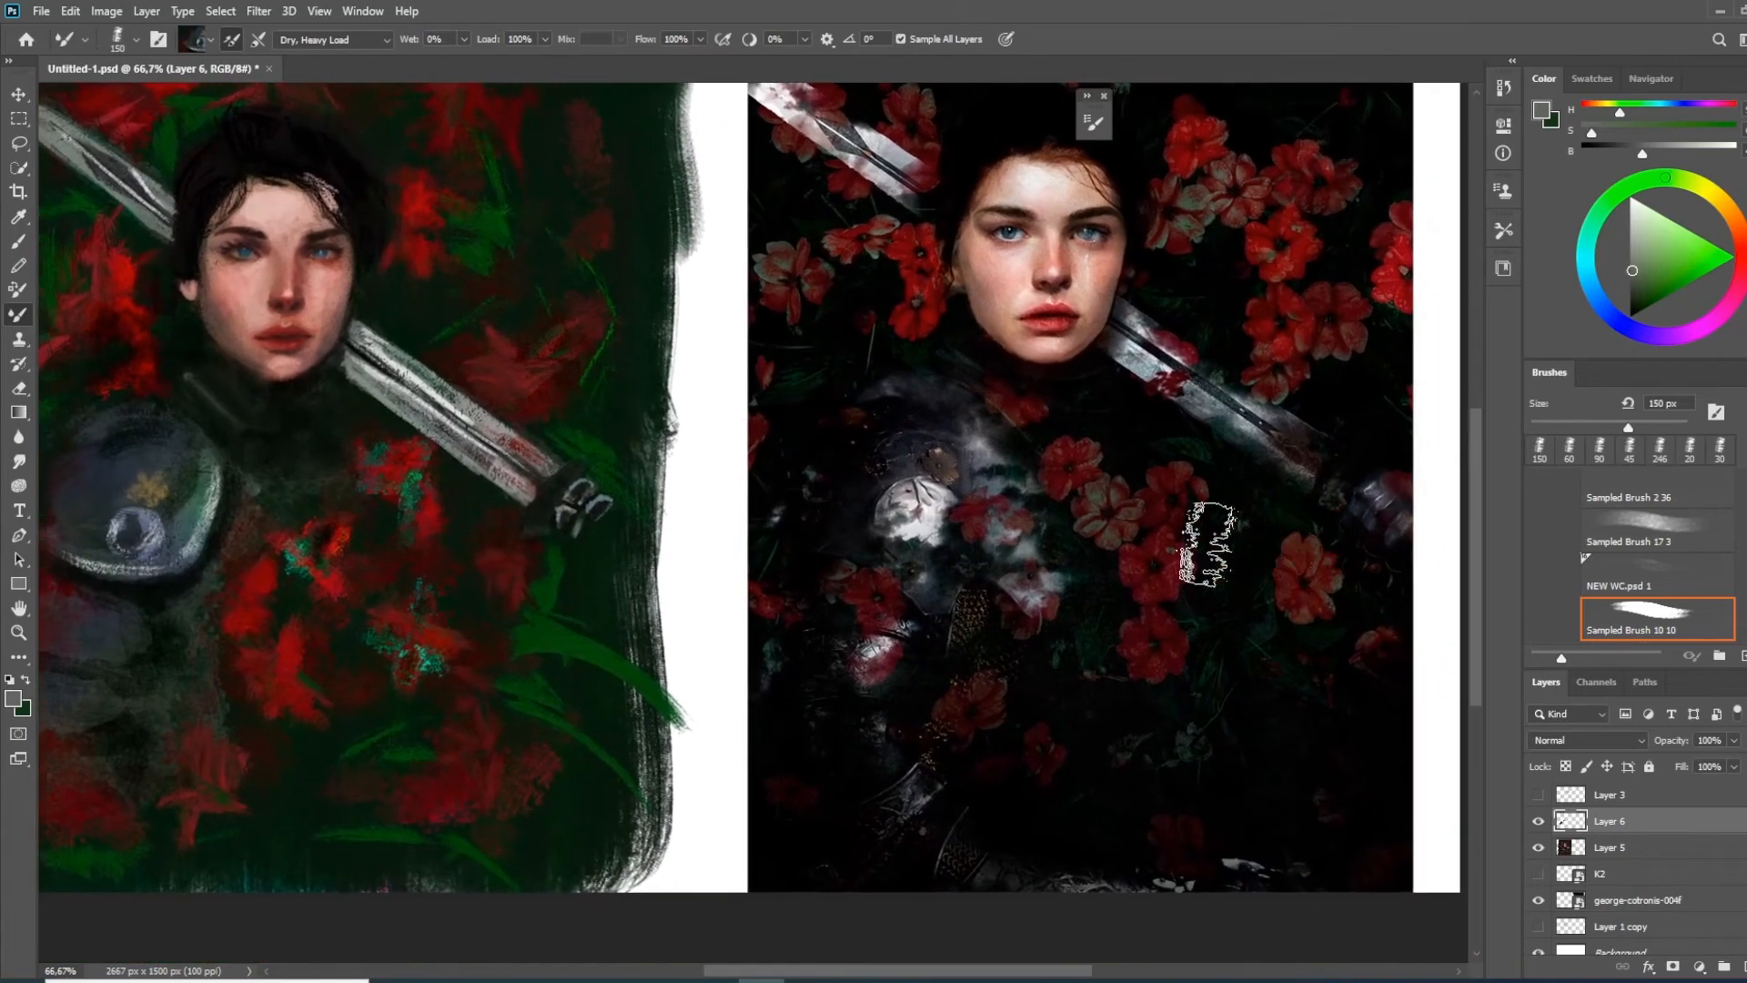
left_click_drag(1137, 482, 1244, 653)
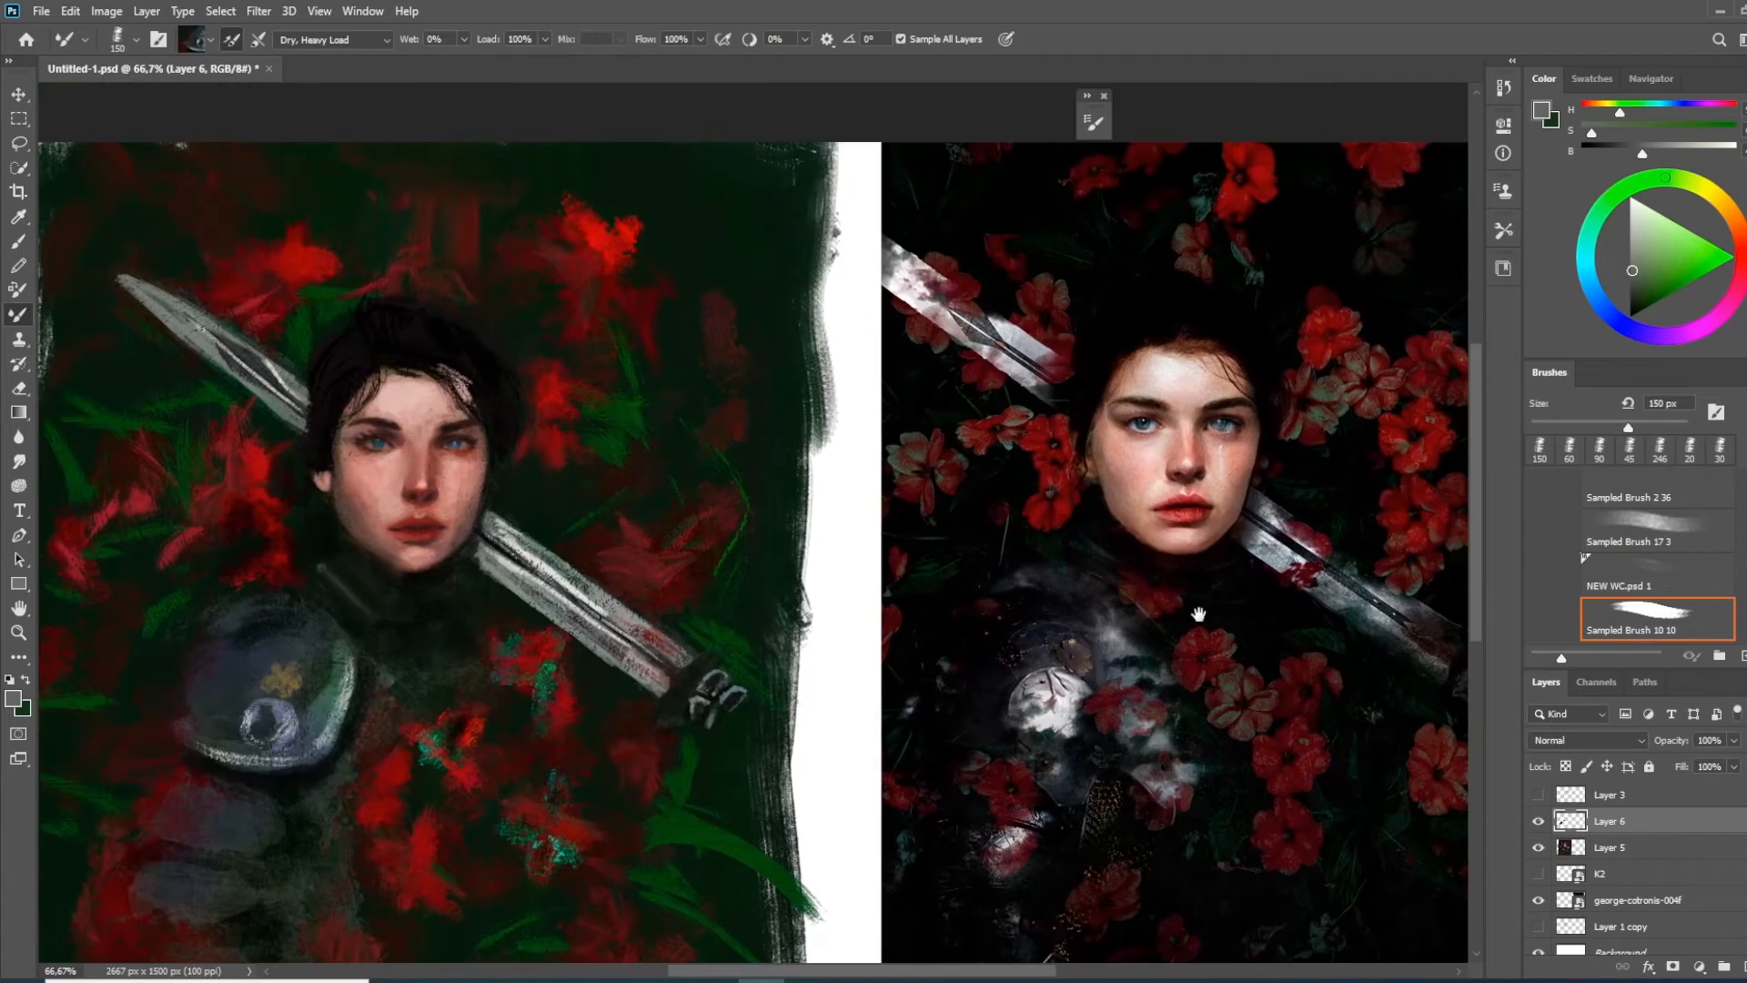
left_click_drag(1096, 562, 1082, 534)
left_click_drag(1015, 533, 1004, 539)
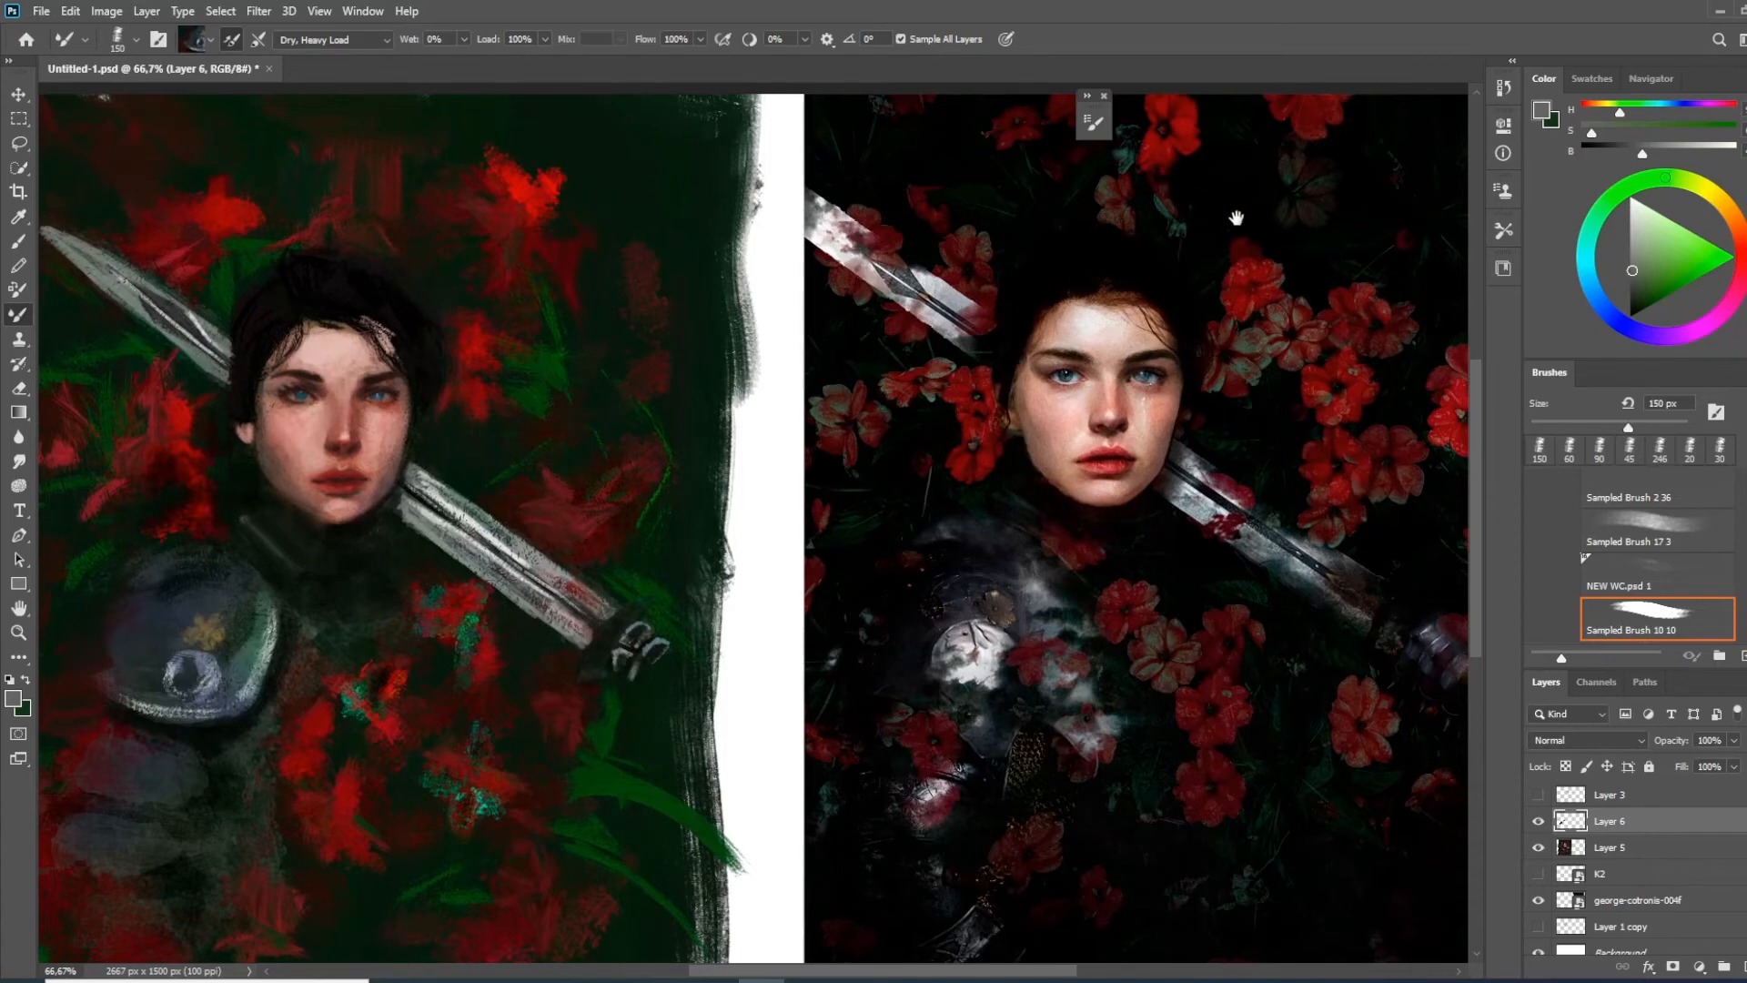
left_click_drag(1231, 215, 1229, 325)
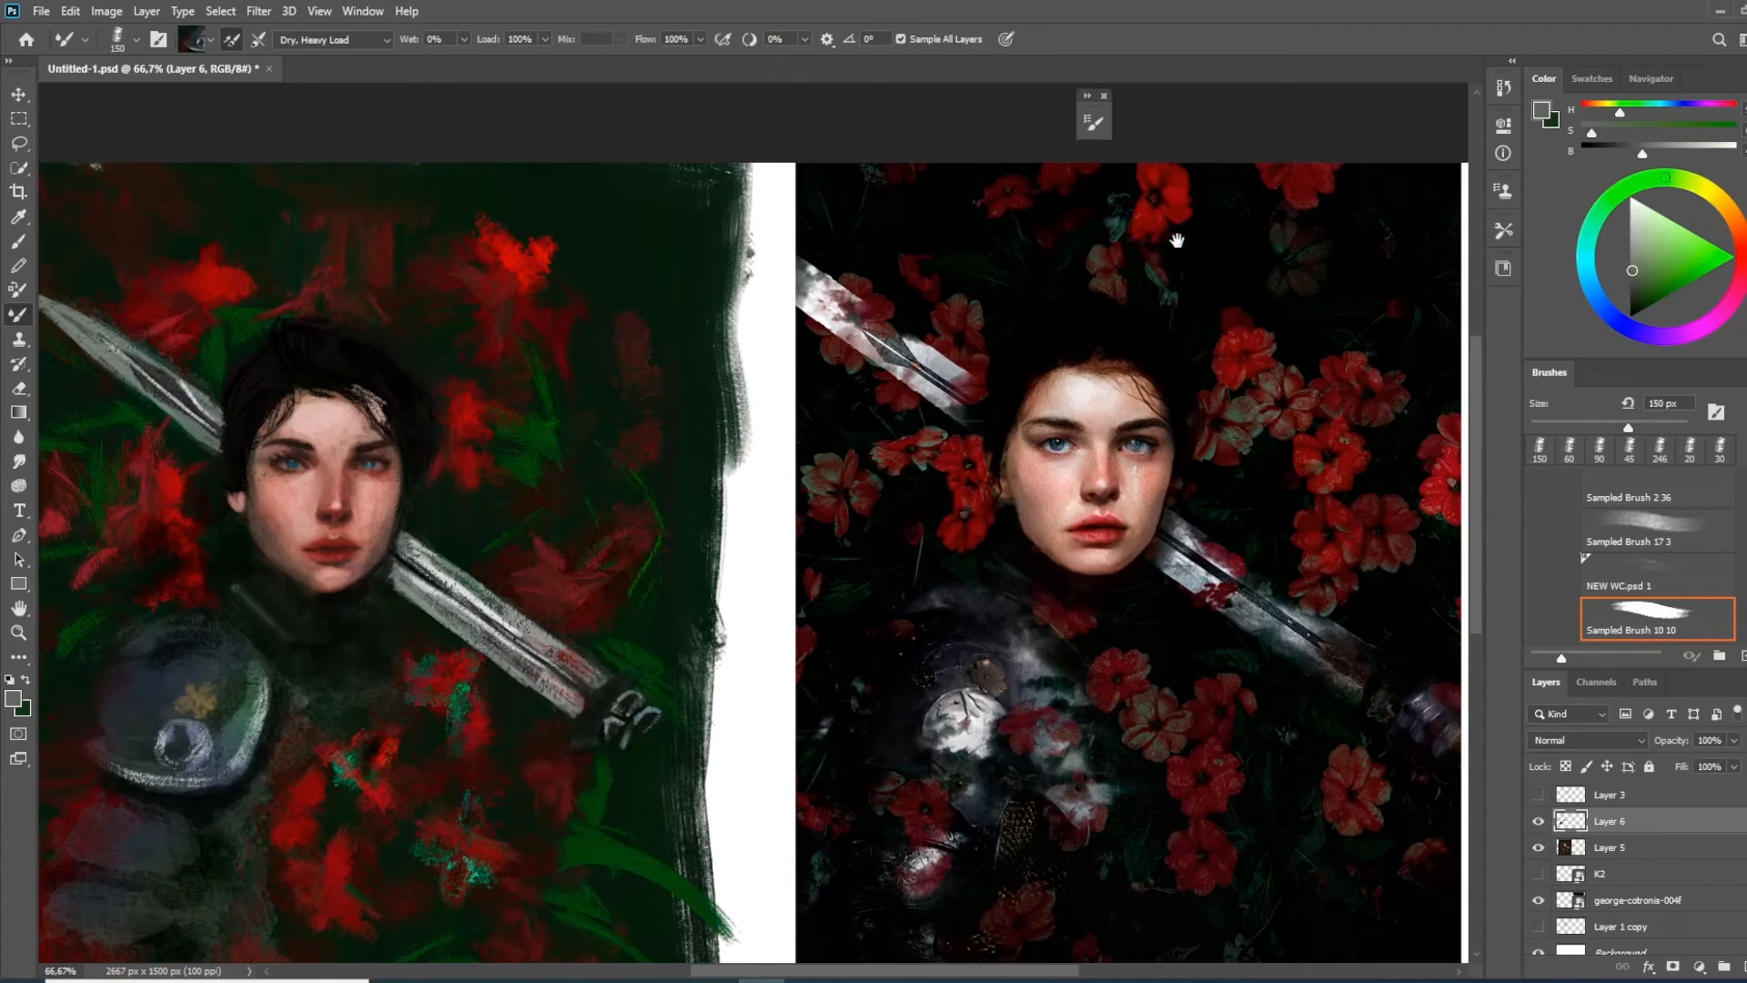
left_click_drag(1200, 555, 1272, 439)
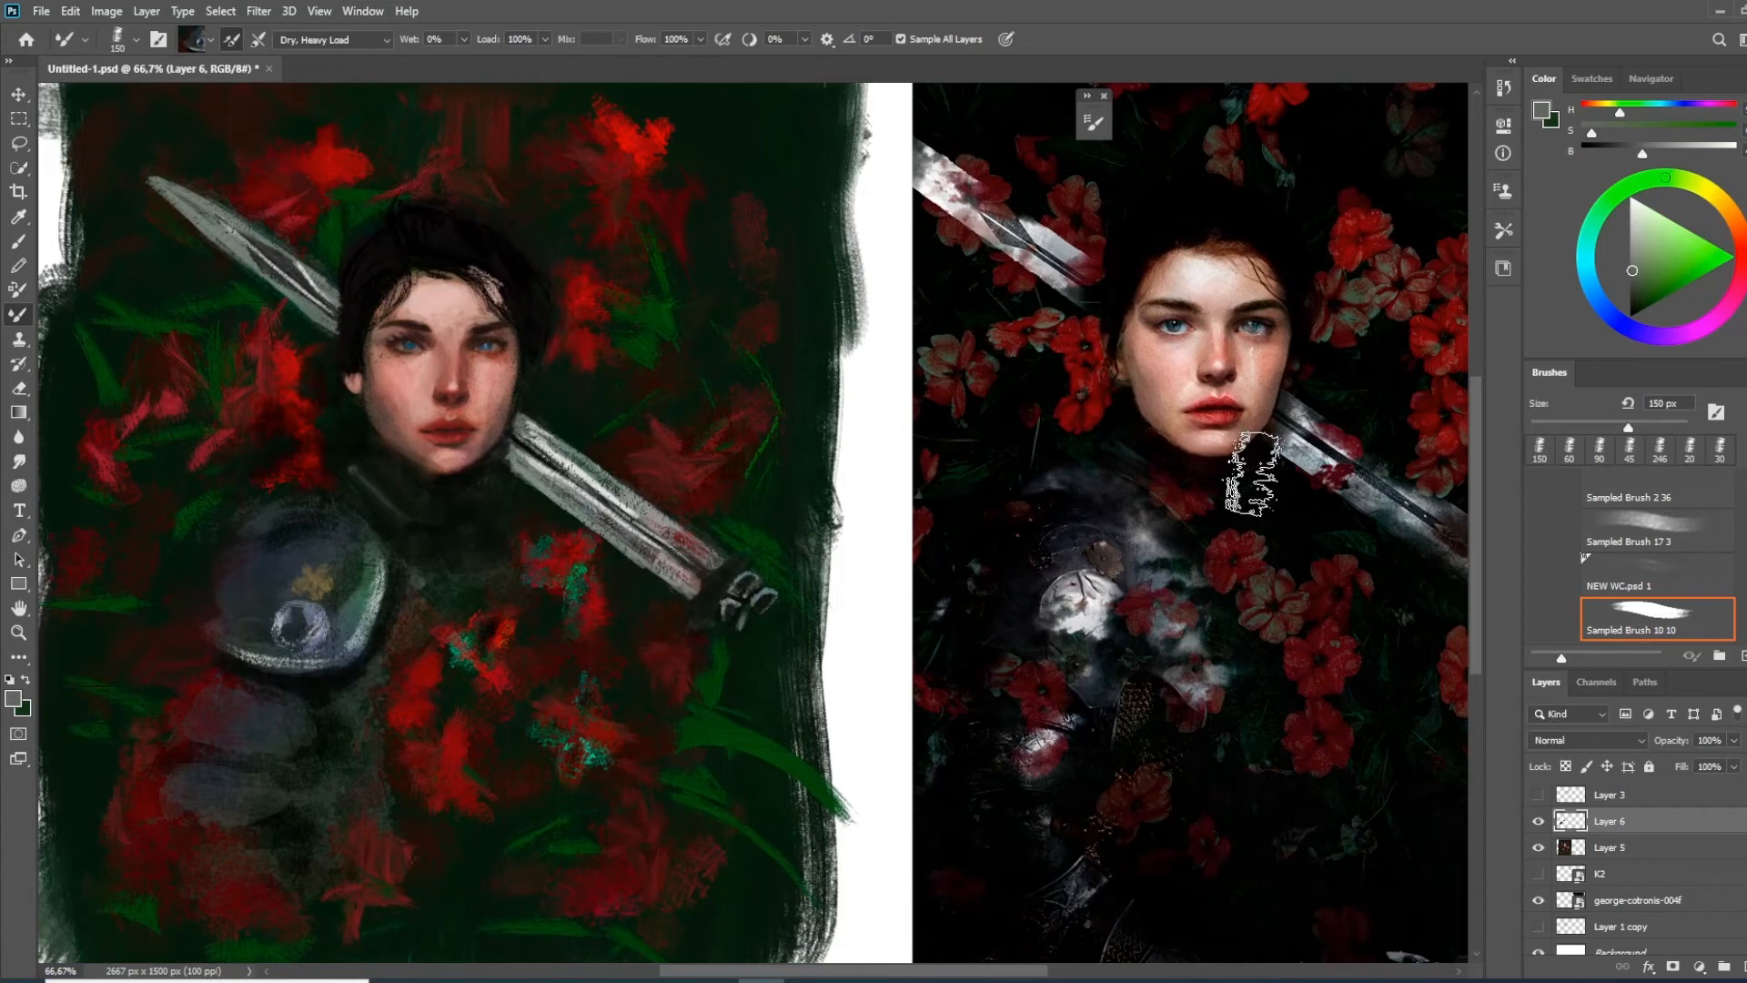
Reduce the Mixer Brush to 60 px and work the reds of the chest flowers into the area below the collar
key("bracketleft")
key("bracketleft")
key("bracketleft")
key("bracketleft")
mouse_move(565, 671)
left_mouse_down()
mouse_move(701, 655)
mouse_move(603, 667)
left_mouse_up()
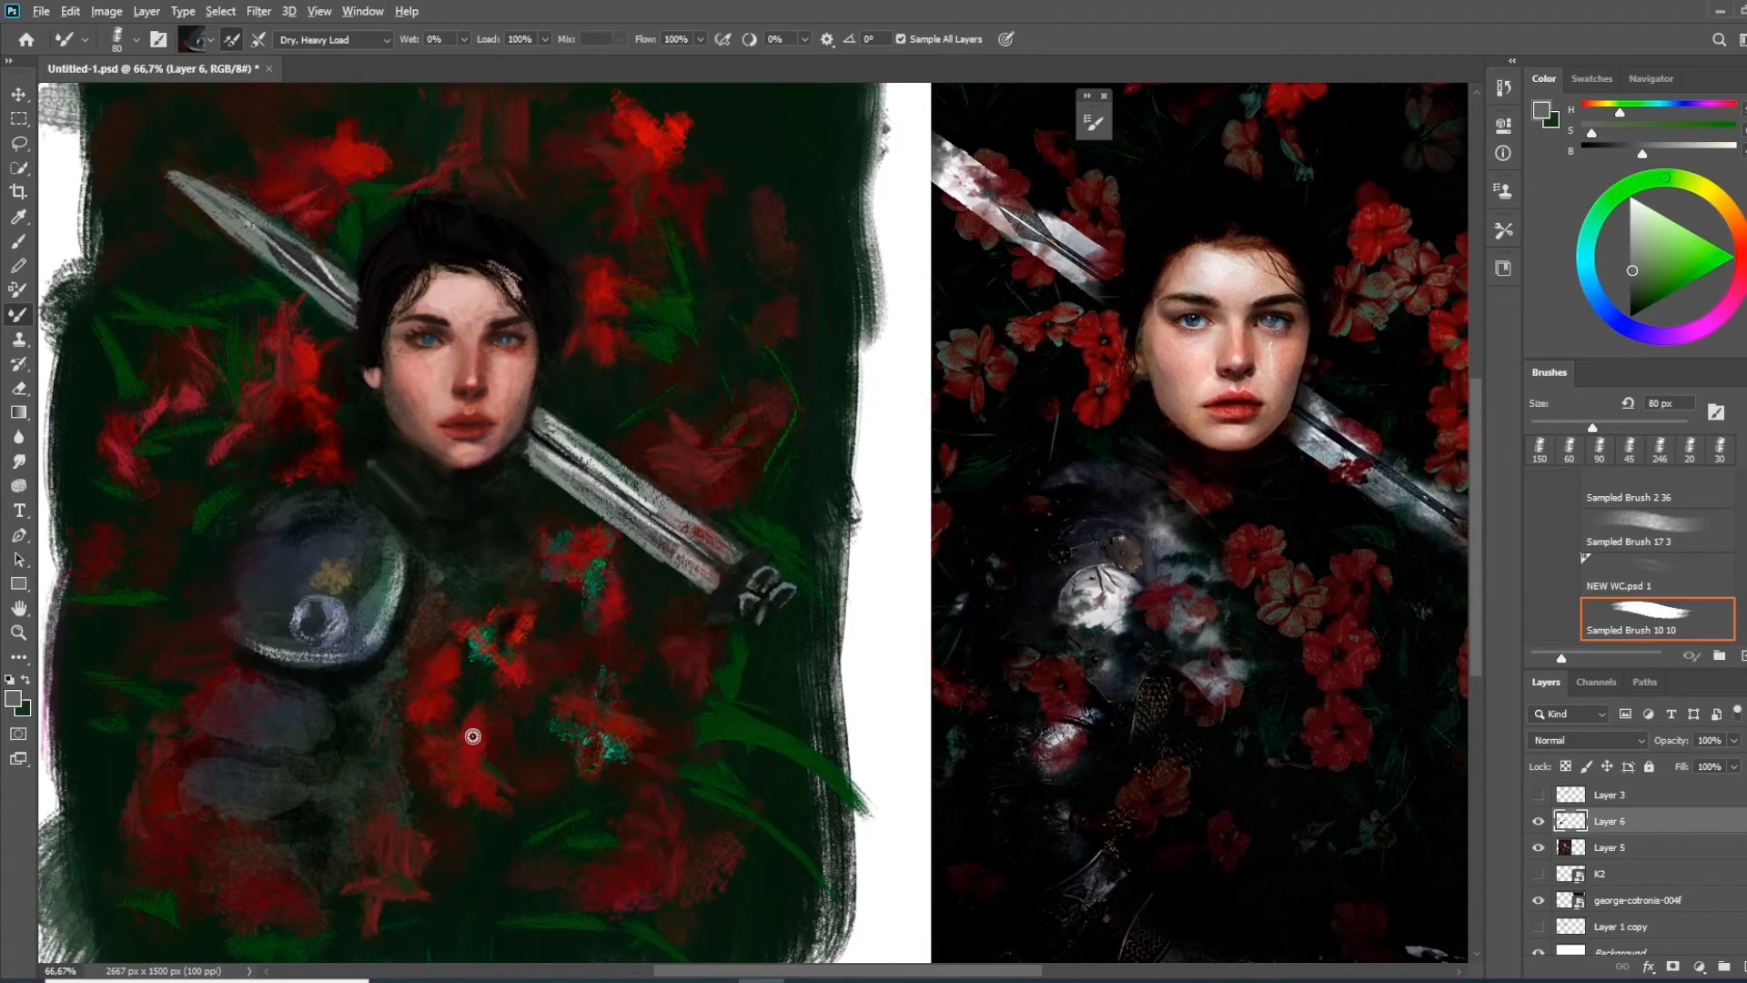
left_click(502, 715, "alt")
key("bracketright")
key("bracketleft")
key("bracketleft")
key("bracketleft")
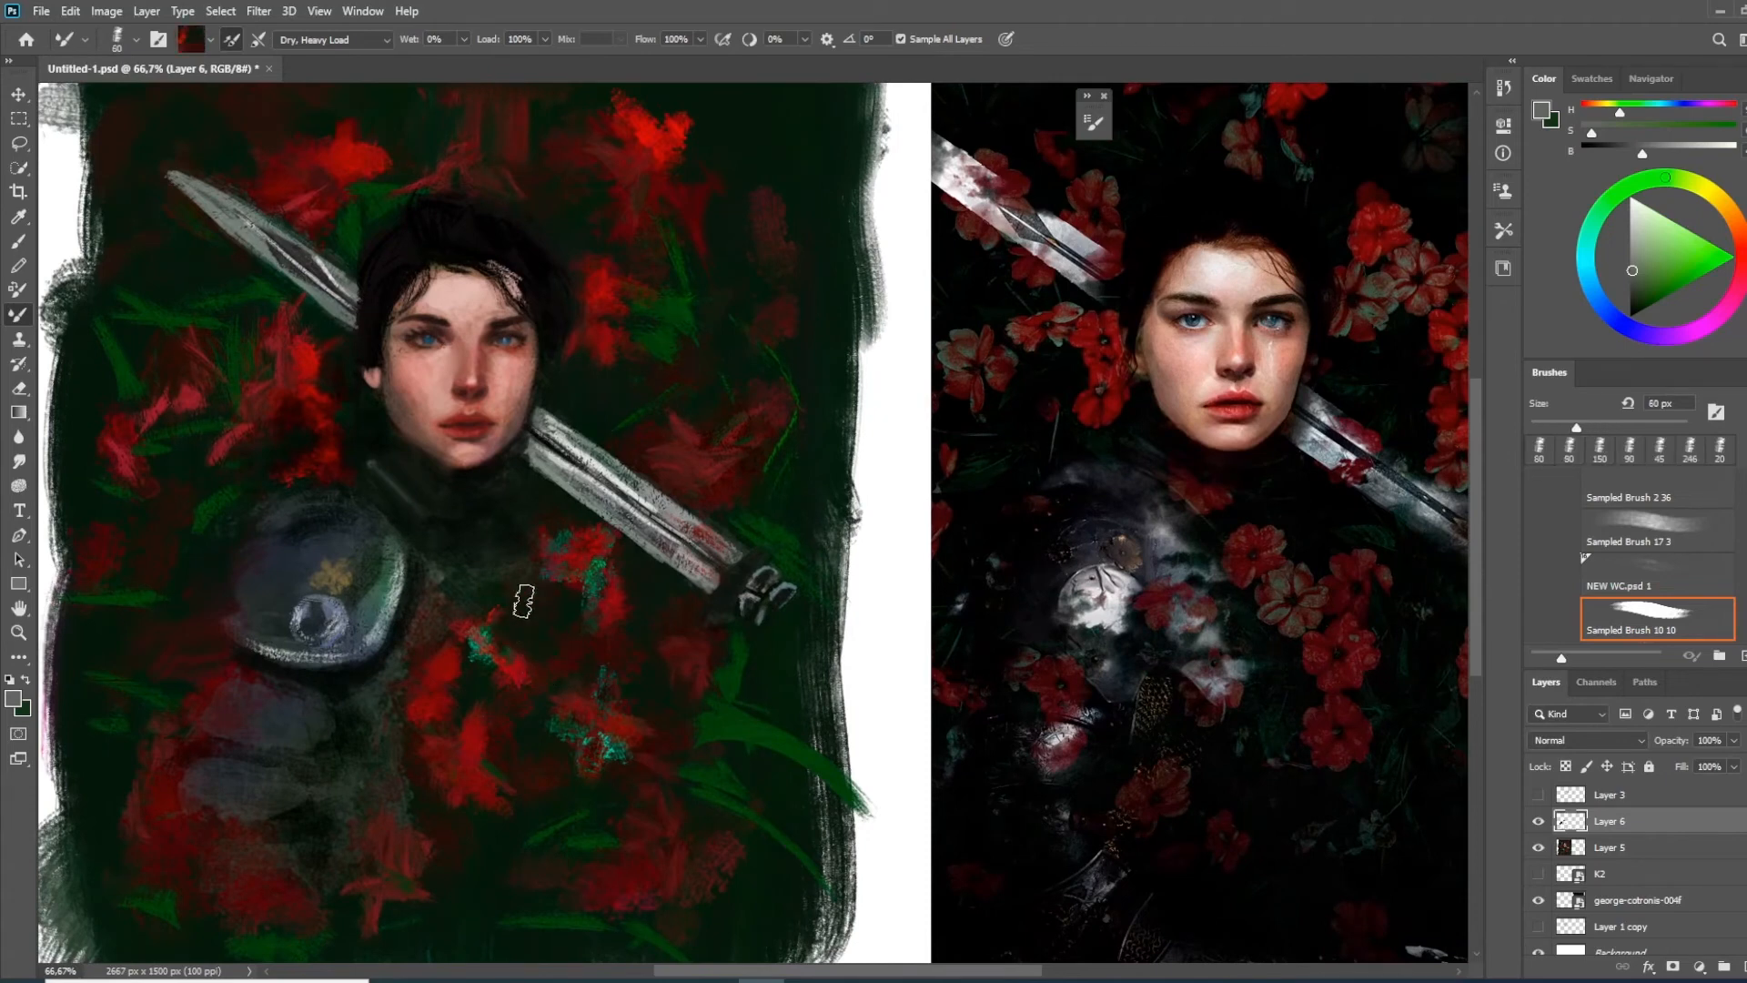
left_click(556, 577, "alt")
mouse_move(544, 588)
left_mouse_down()
mouse_move(505, 590)
mouse_move(538, 559)
left_mouse_up()
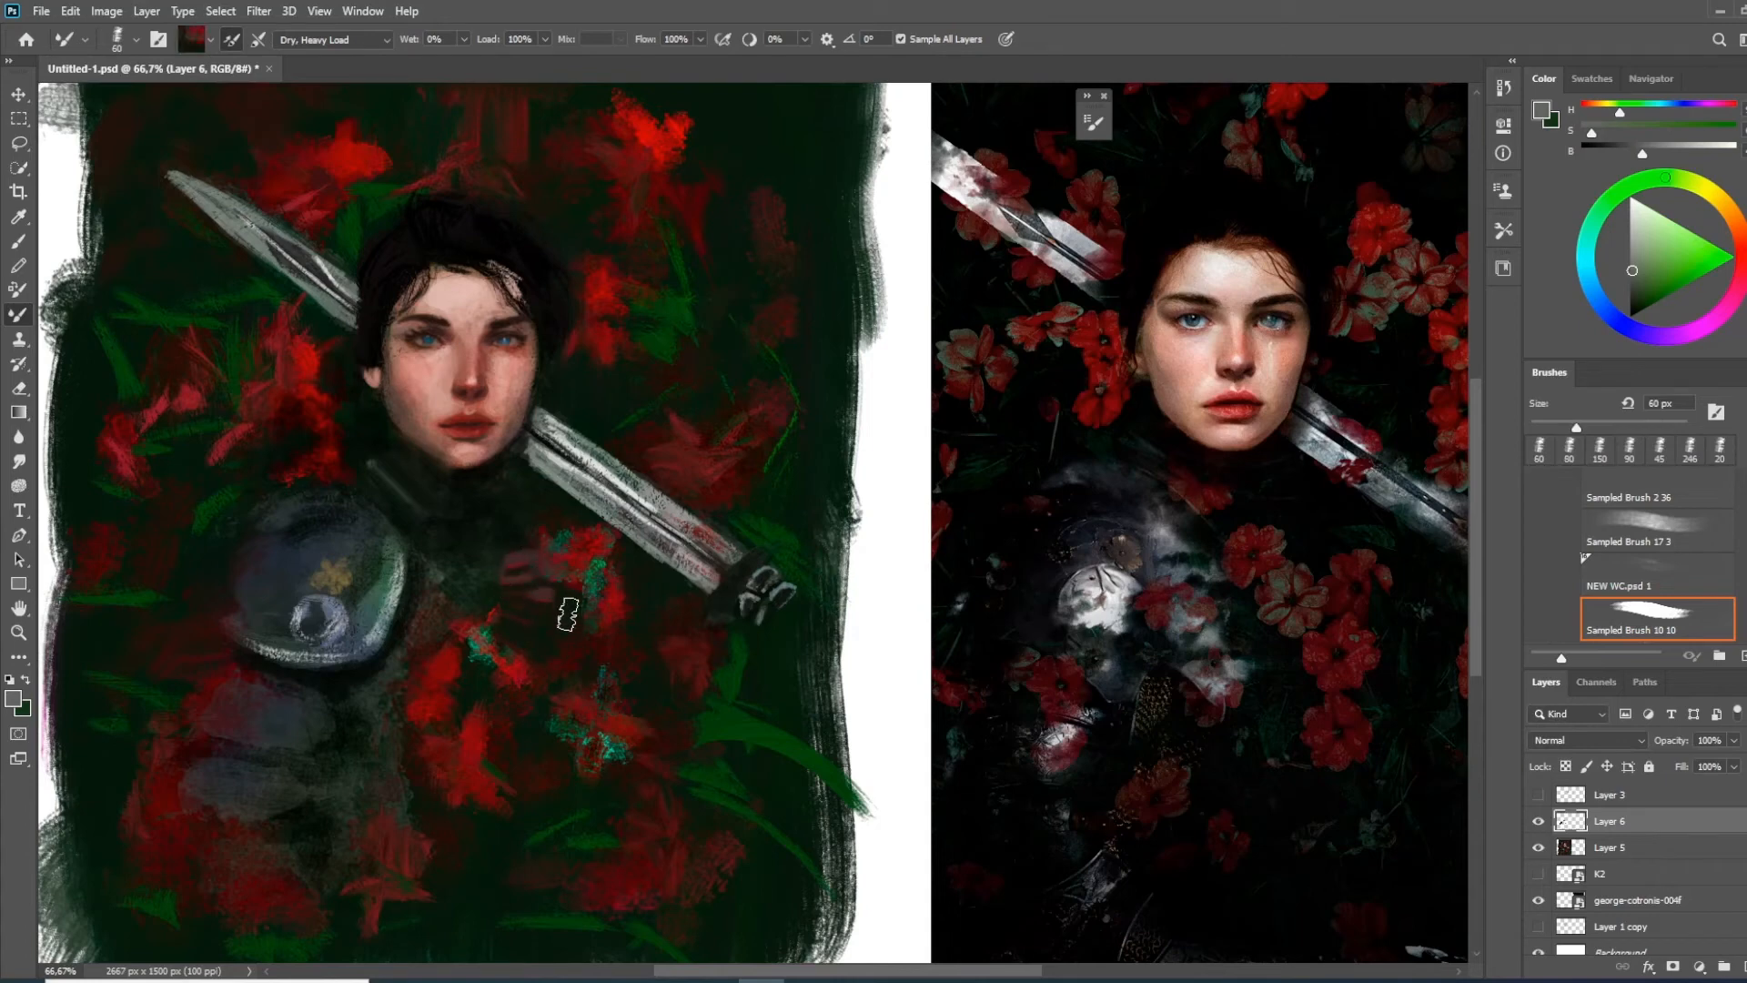
Blend the collar and upper chest into dark clothing with a larger Mixer Brush at reduced flow
key("bracketright")
key("bracketright")
key("bracketright")
key("bracketright")
key("bracketright")
left_click_drag(681, 40, 630, 44)
left_click(515, 540, "alt")
mouse_move(520, 551)
left_mouse_down()
mouse_move(527, 613)
mouse_move(361, 512)
left_mouse_up()
Blend the edge of the shoulder armour and upper arm into the background using the Mixer Brush at 100% flow and 175 px
left_click_drag(642, 40, 695, 41)
key("bracketright")
key("bracketright")
left_click(195, 530, "alt")
mouse_move(313, 510)
left_mouse_down()
mouse_move(270, 512)
mouse_move(308, 540)
left_mouse_up()
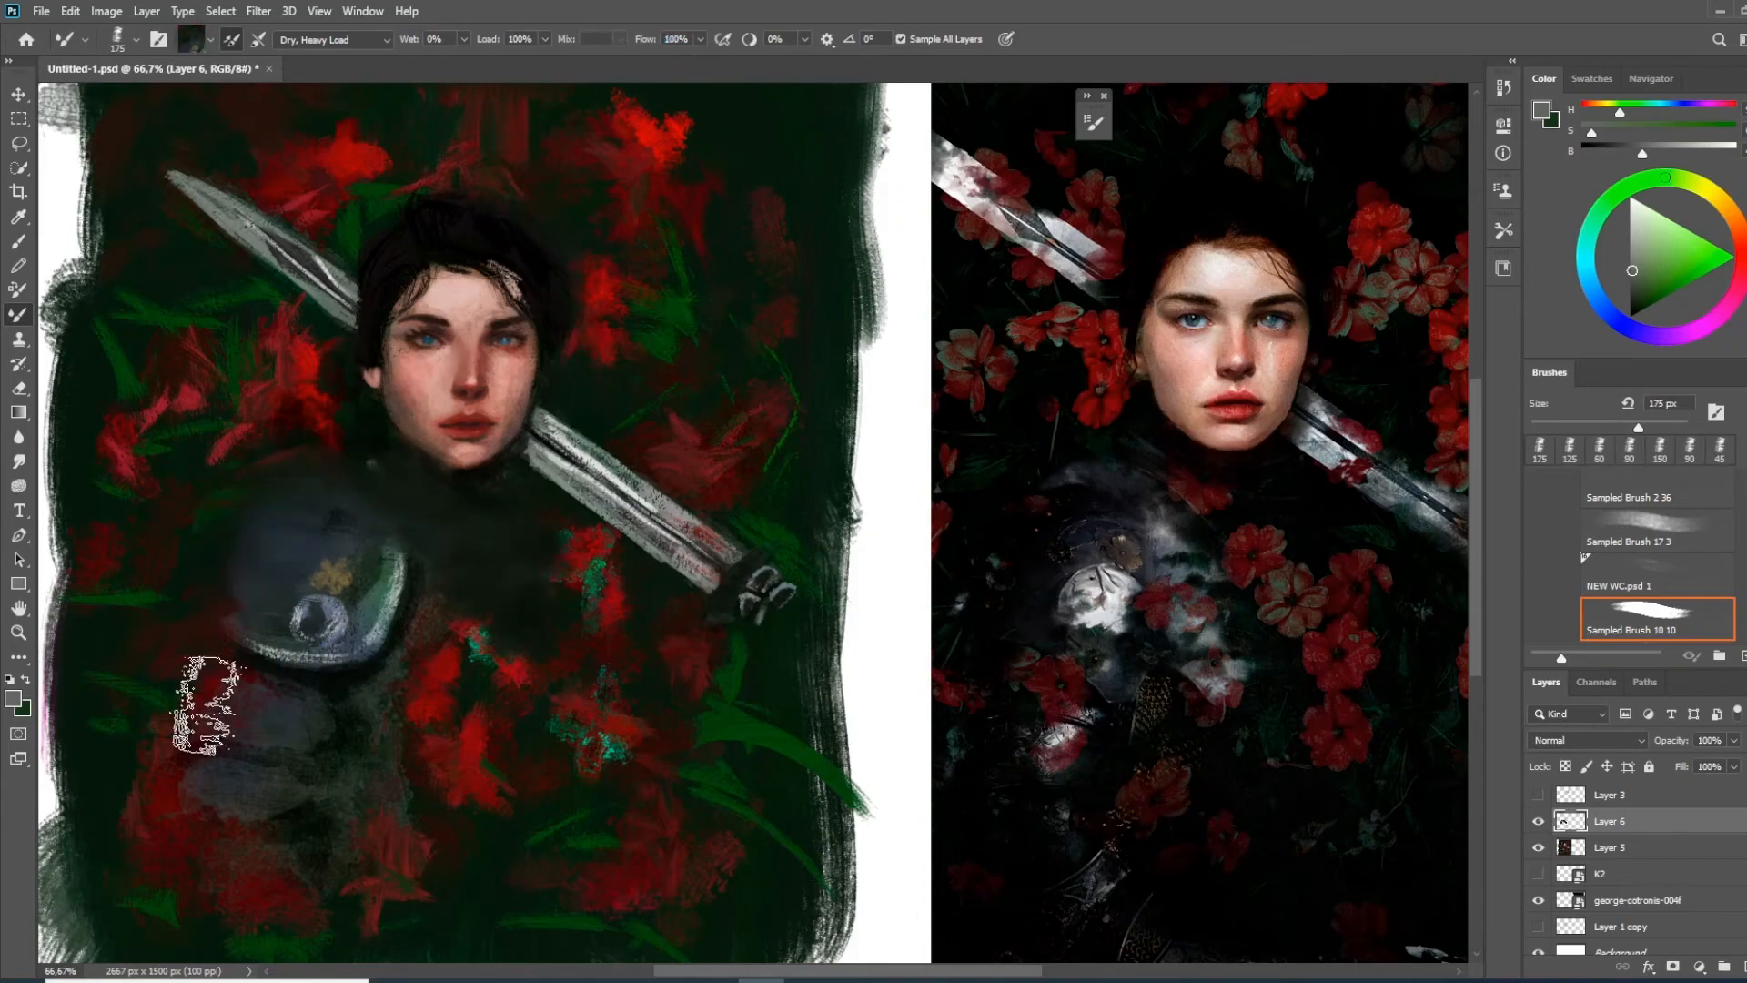
left_click_drag(206, 705, 219, 626)
left_click(235, 500, "alt")
left_click_drag(235, 498, 264, 430)
left_click(265, 558, "alt")
left_click_drag(258, 569, 179, 547)
left_click(188, 525, "alt")
Enlarge the Mixer Brush to 250 px, lower its flow to 40% and soften the background around the sword blade and shoulder
key("bracketright")
key("bracketright")
mouse_move(464, 453)
left_mouse_down()
mouse_move(395, 442)
mouse_move(502, 461)
left_mouse_up()
left_click(400, 442, "alt")
left_click_drag(656, 39, 602, 40)
mouse_move(298, 299)
left_mouse_down()
mouse_move(319, 386)
mouse_move(417, 429)
left_mouse_up()
left_click(314, 435, "alt")
mouse_move(306, 445)
left_mouse_down()
mouse_move(410, 408)
mouse_move(396, 581)
left_mouse_up()
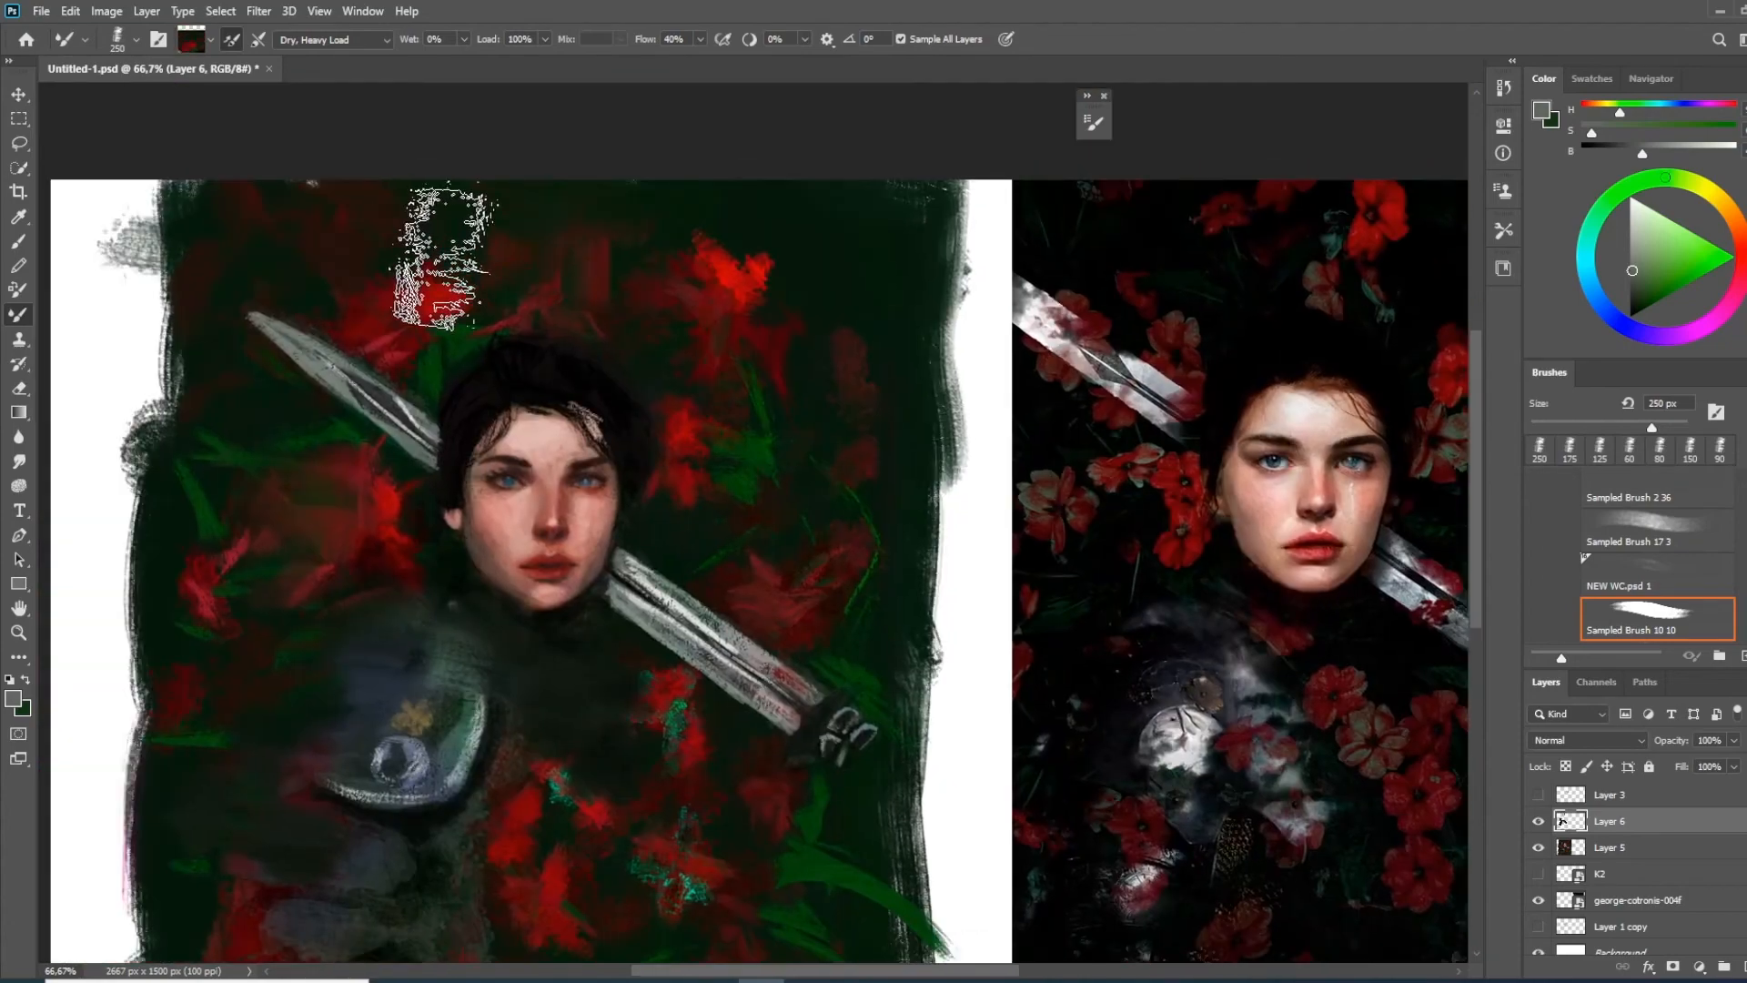
Blend the background above the head, reducing the Mixer Brush to 90 px for the area beside the hair
left_click_drag(440, 258, 517, 250)
left_click(513, 300, "alt")
key("bracketleft")
key("bracketleft")
key("bracketleft")
key("bracketleft")
key("bracketleft")
key("bracketleft")
left_click(443, 348, "alt")
left_click_drag(446, 342, 464, 319)
Soften the red flowers and green leaves beside the head and around the sword hilt with the Mixer Brush at 175 px
key("bracketright")
key("bracketright")
key("bracketright")
key("bracketright")
left_click_drag(790, 356, 691, 326)
left_click(694, 327, "alt")
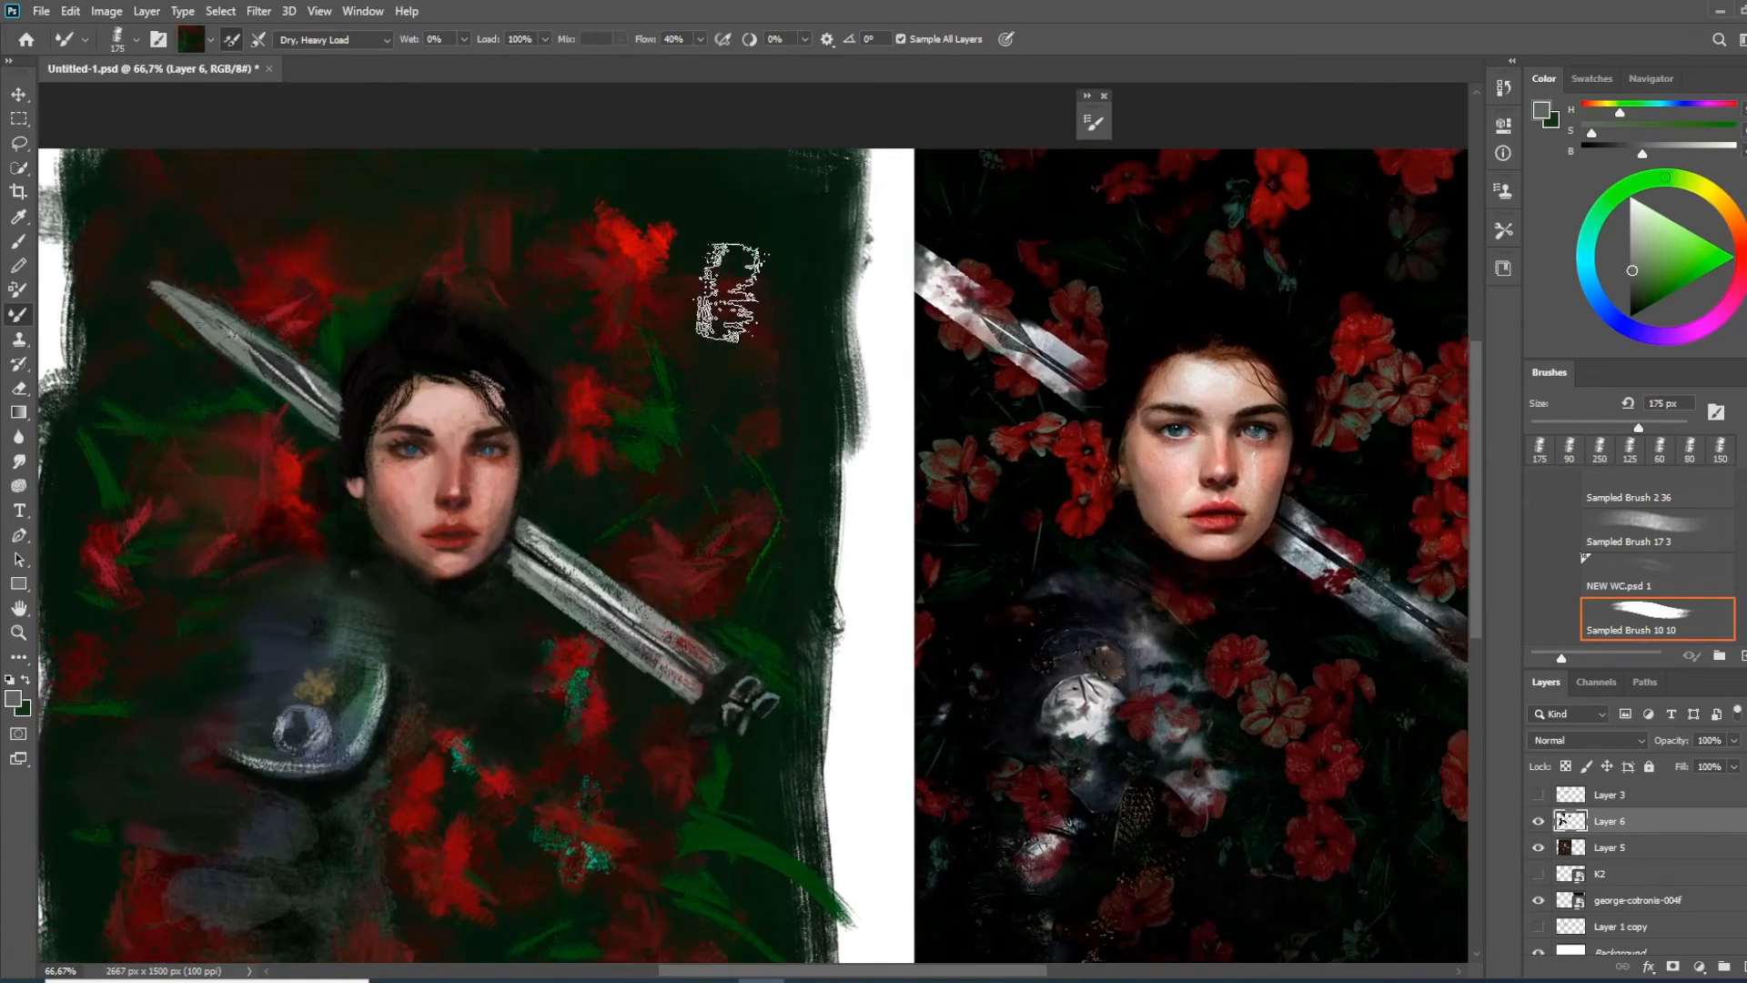
left_click_drag(637, 419, 511, 339)
left_click_drag(511, 339, 502, 398)
left_click(609, 498, "alt")
left_click_drag(625, 409, 705, 205)
left_click(492, 606, "alt")
mouse_move(672, 557)
left_mouse_down()
mouse_move(761, 614)
mouse_move(743, 770)
left_mouse_up()
Set the Mixer Brush flow to 100% and blend the lower flowers and leaves into the dark background
left_click_drag(314, 637, 318, 537)
left_click(353, 443, "alt")
left_click_drag(355, 444, 393, 455)
left_click_drag(641, 39, 695, 39)
left_click_drag(398, 654, 421, 648)
mouse_move(387, 476)
left_mouse_down()
mouse_move(586, 616)
mouse_move(554, 749)
left_mouse_up()
mouse_move(713, 549)
left_mouse_down()
mouse_move(855, 531)
mouse_move(838, 502)
left_mouse_up()
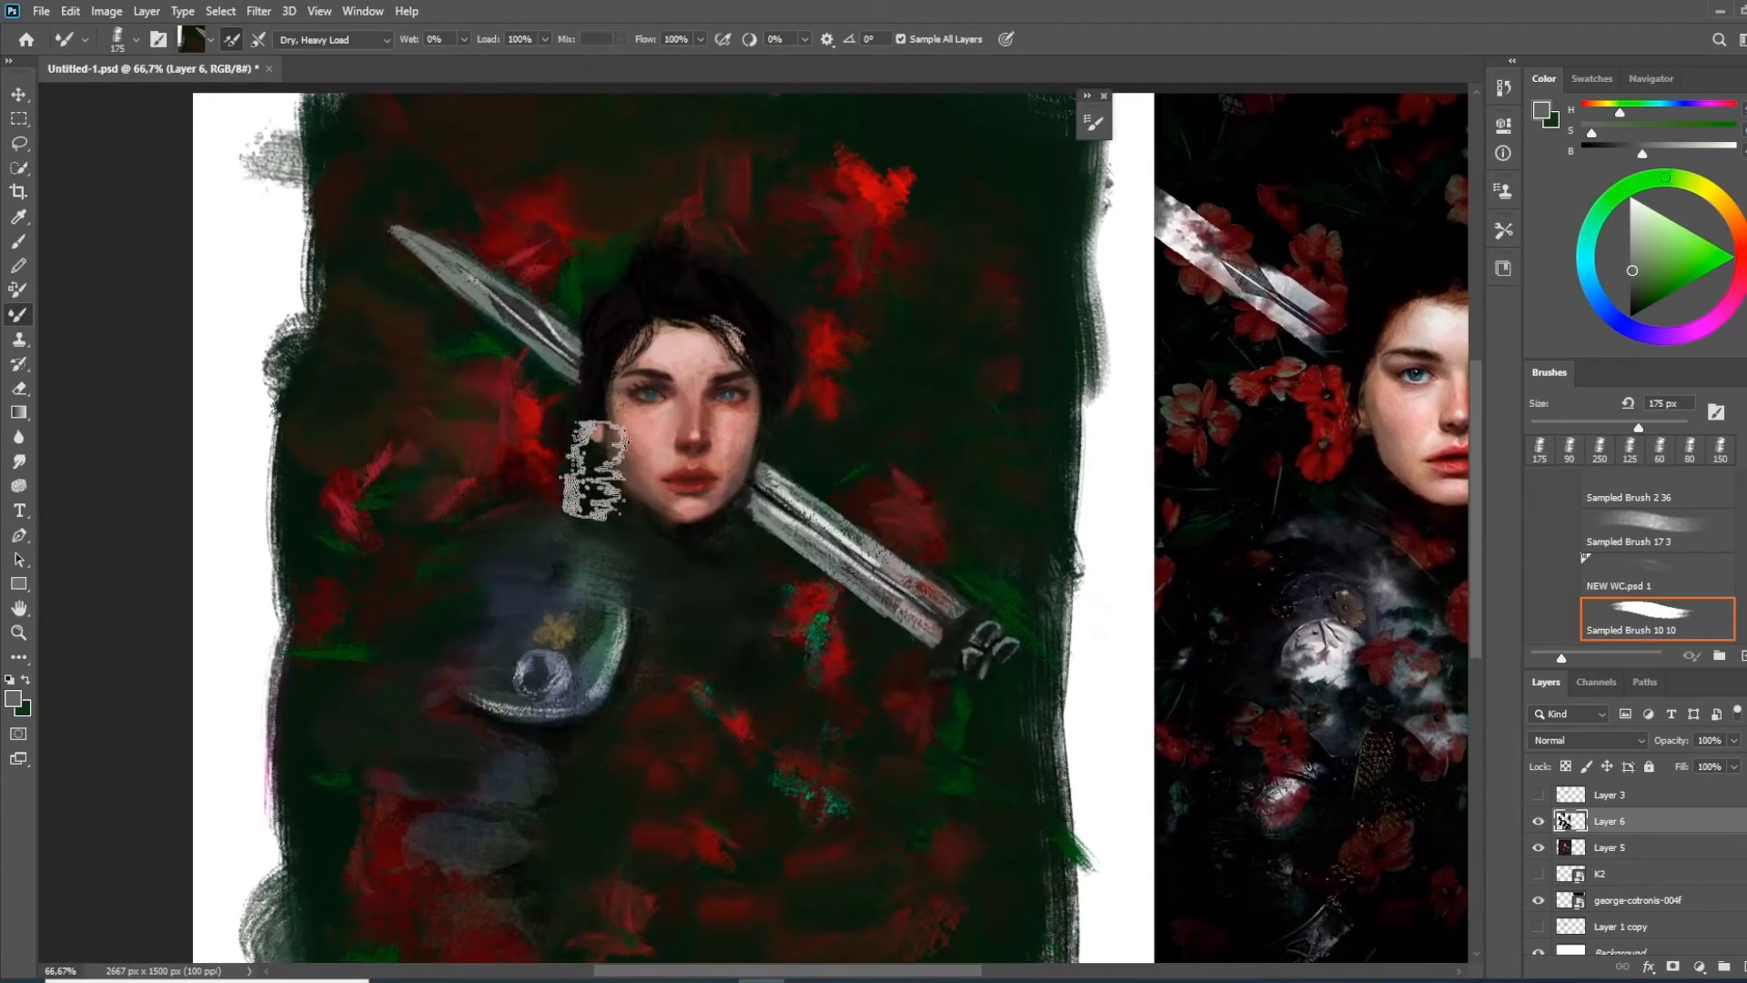
Switch from the Mixer Brush to the Brush tool with the Flat Point 12 brush tip
right_click(570, 502)
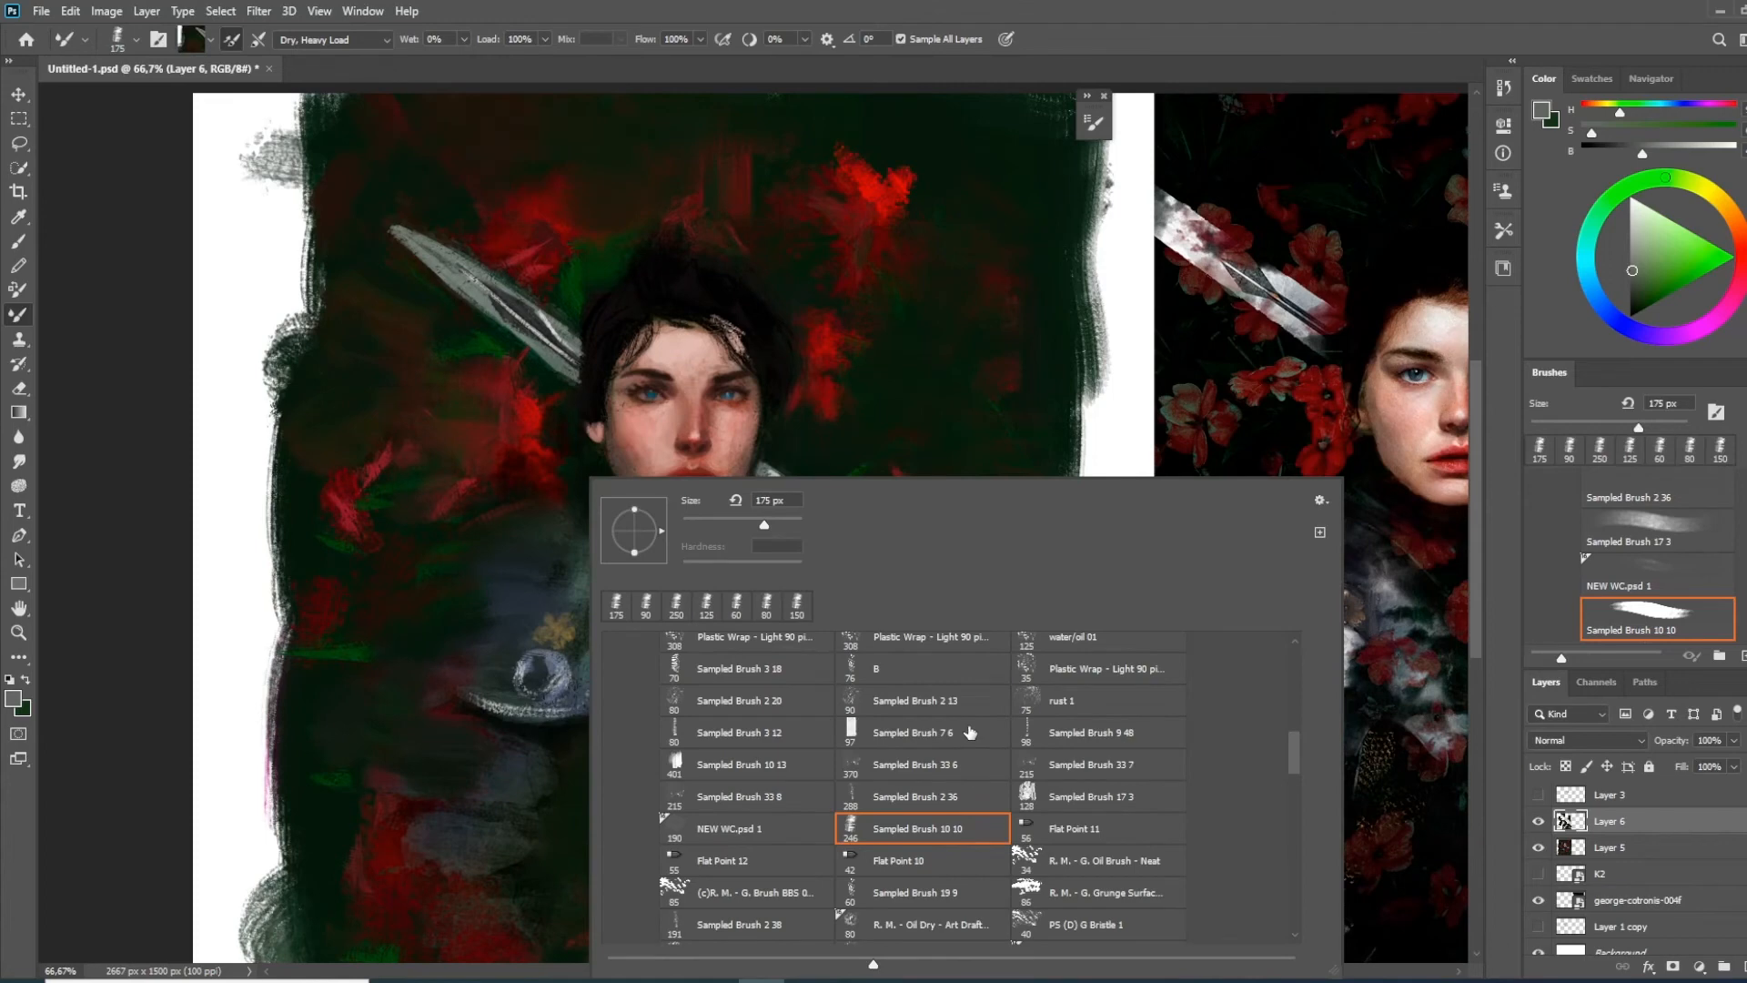
scroll(1296, 760, "down", 4)
left_click(733, 742)
left_click(934, 344)
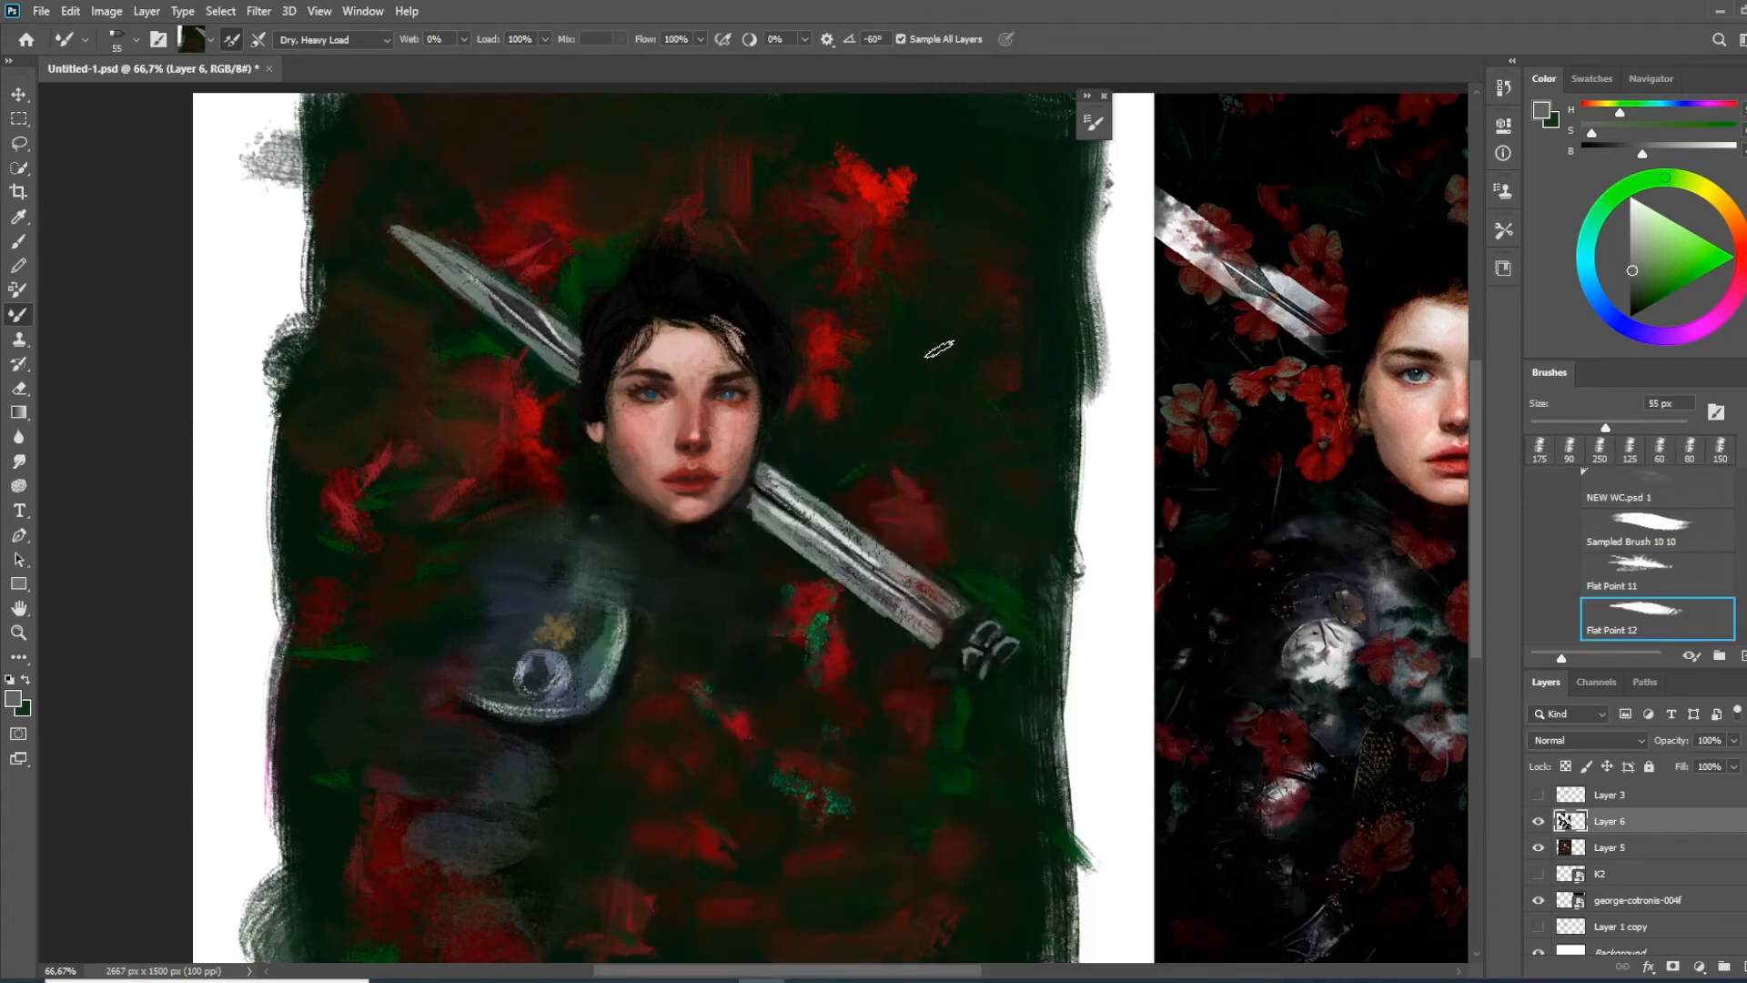
mouse_move(889, 507)
left_mouse_down()
mouse_move(816, 594)
mouse_move(714, 565)
mouse_move(799, 498)
left_mouse_up()
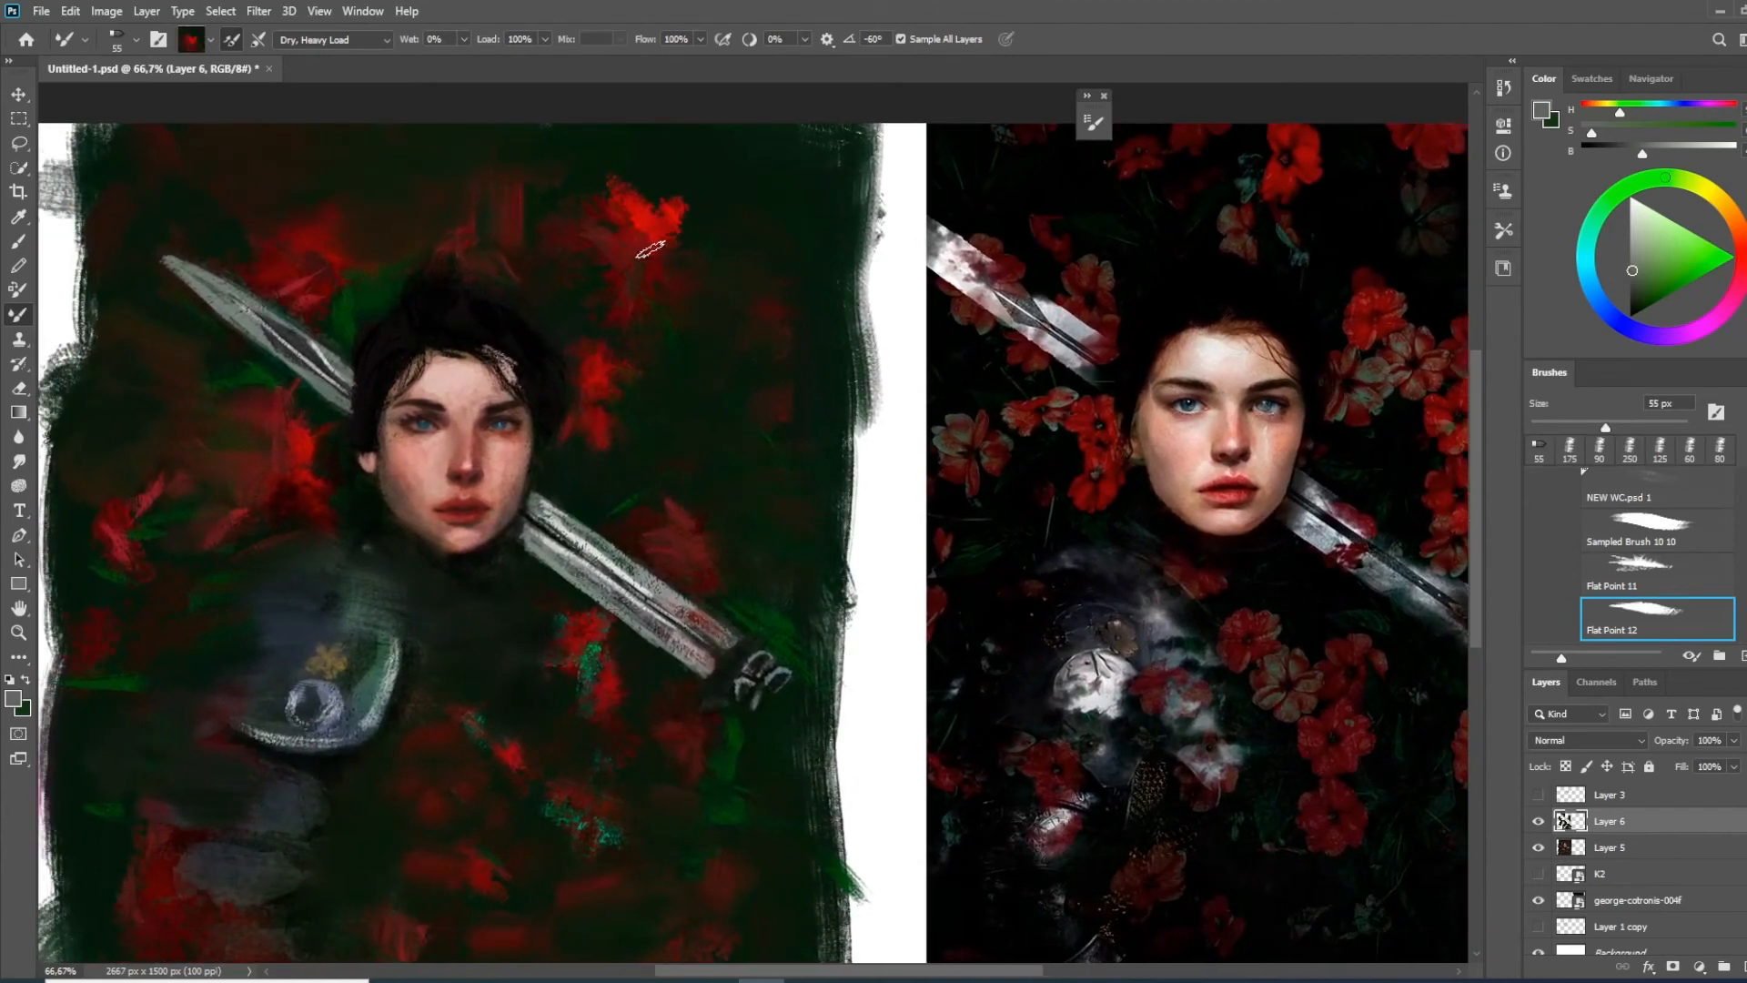
left_click(18, 241)
right_click(537, 482)
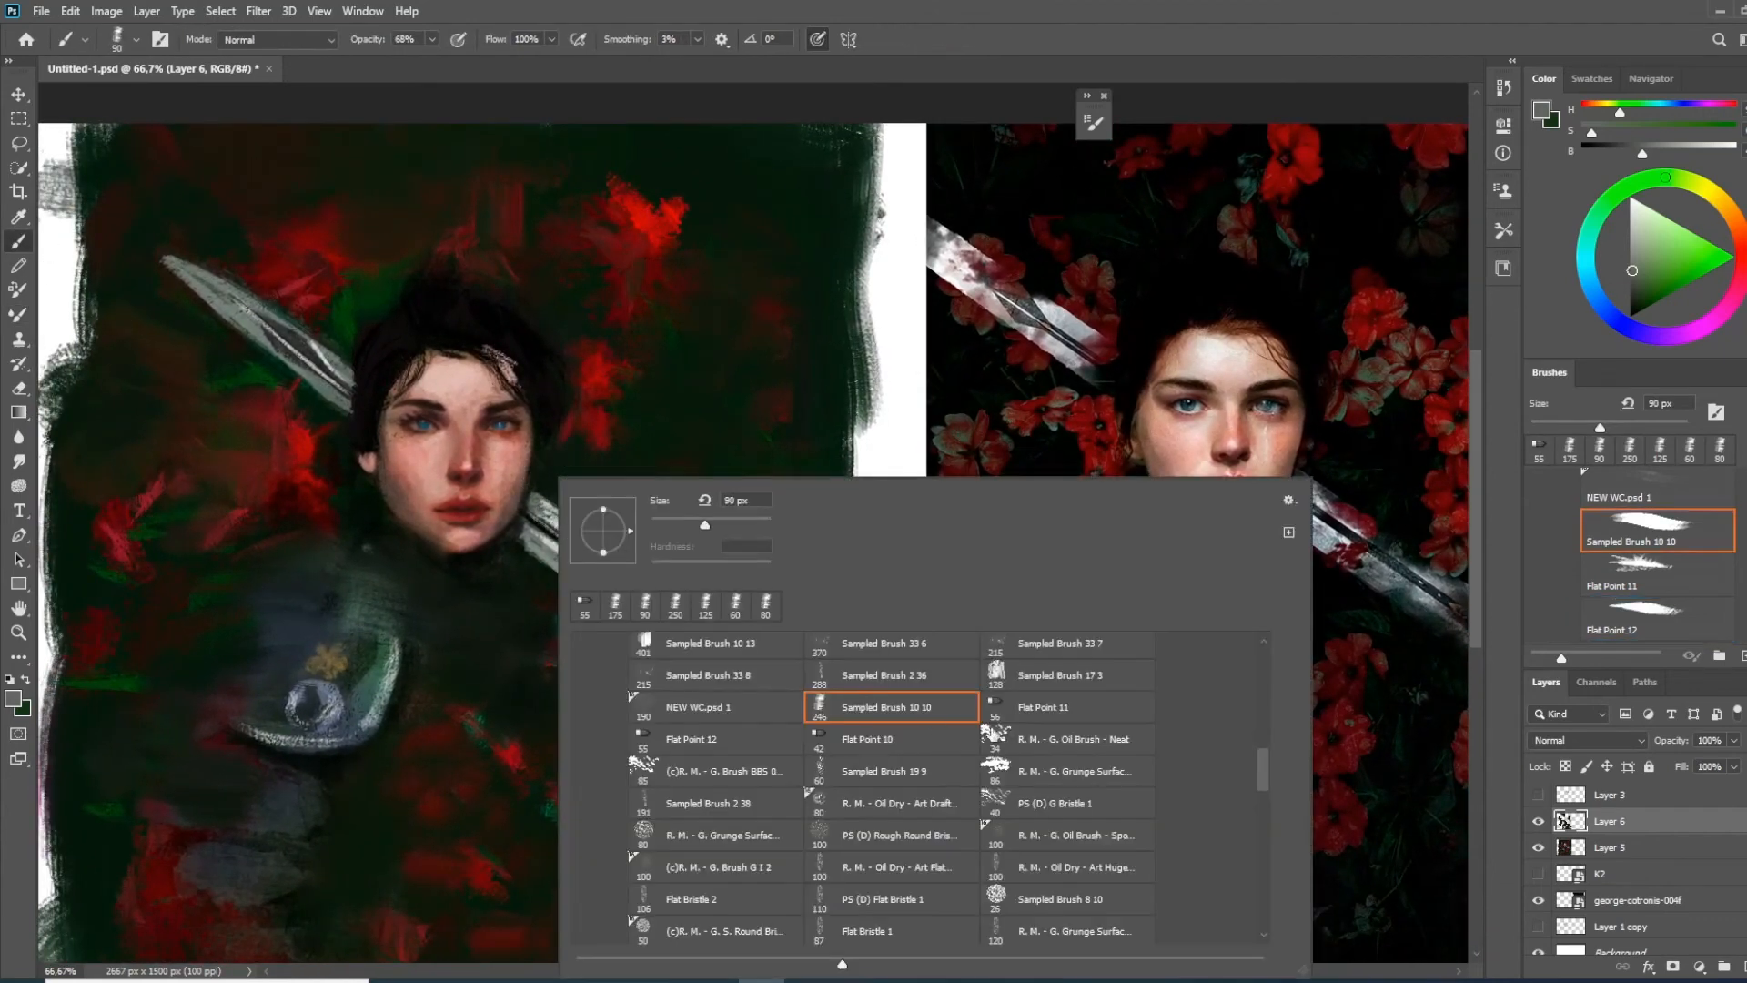
left_click(717, 737)
left_click(753, 311)
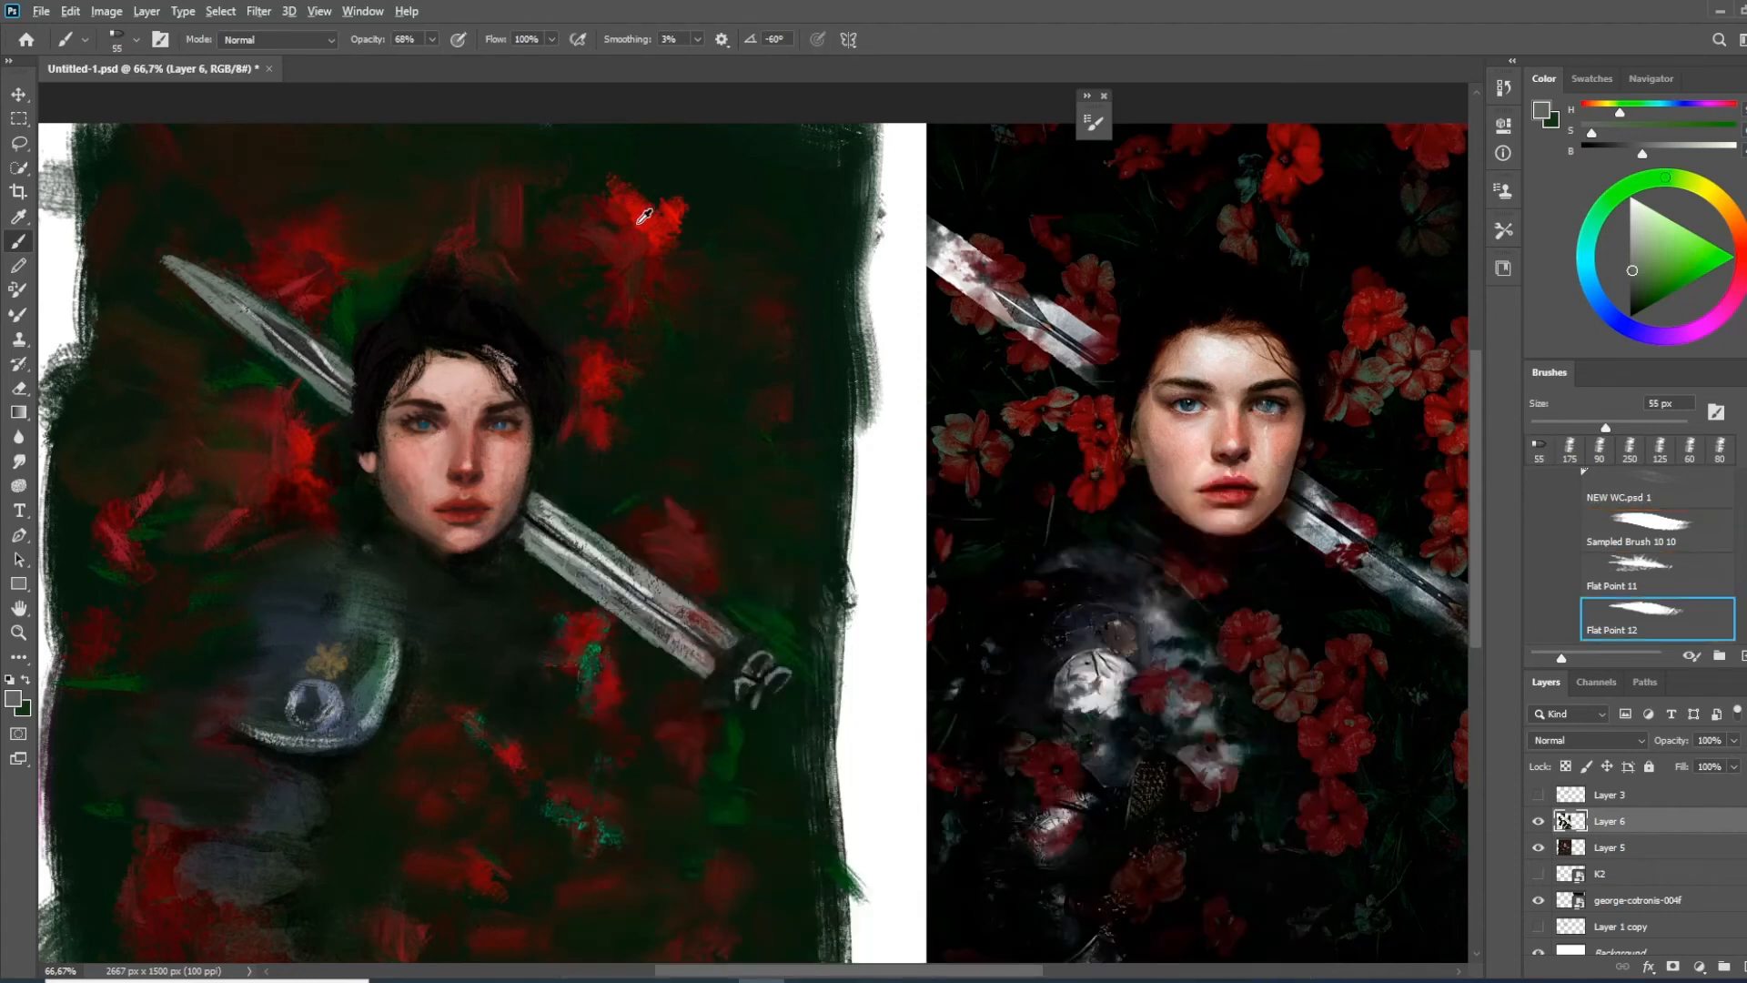
Paint a bright red flower with a dark centre between the sword blade and the shoulder armour, using a 20 px brush
left_click(646, 223, "alt")
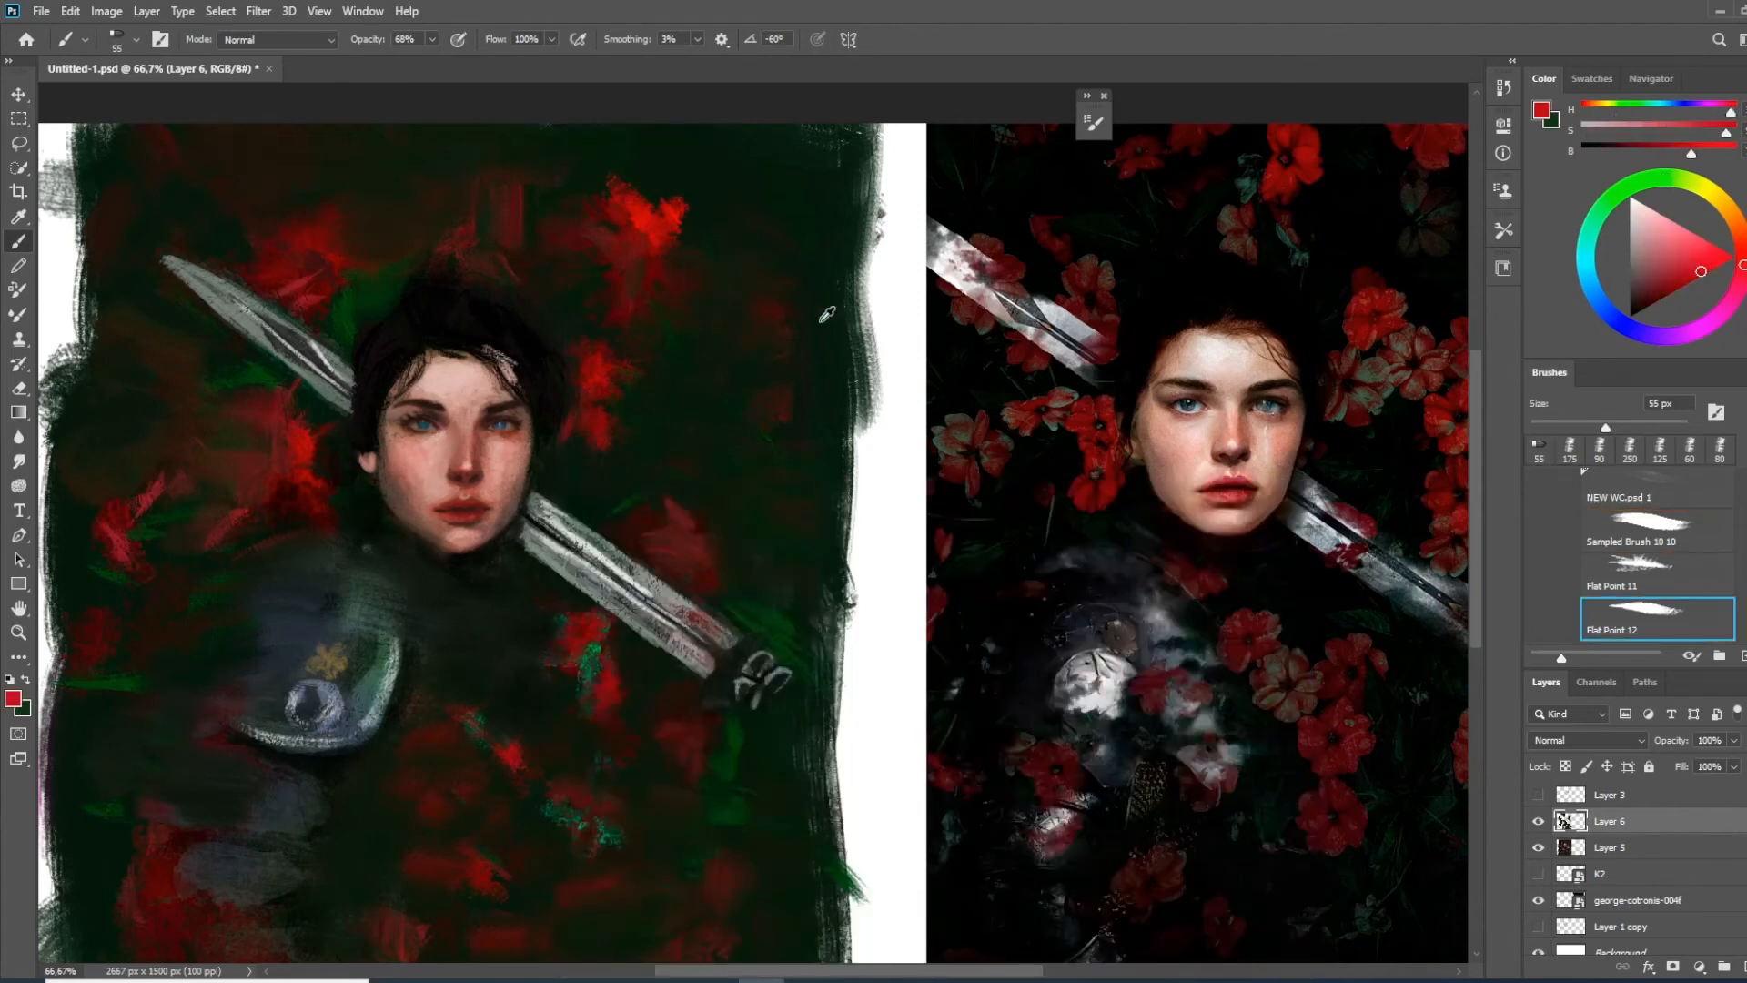
mouse_move(657, 436)
left_mouse_down()
mouse_move(628, 428)
mouse_move(752, 371)
left_mouse_up()
mouse_move(394, 380)
left_mouse_down()
mouse_move(406, 405)
mouse_move(381, 414)
left_mouse_up()
key("bracketleft")
key("bracketleft")
key("bracketleft")
key("bracketleft")
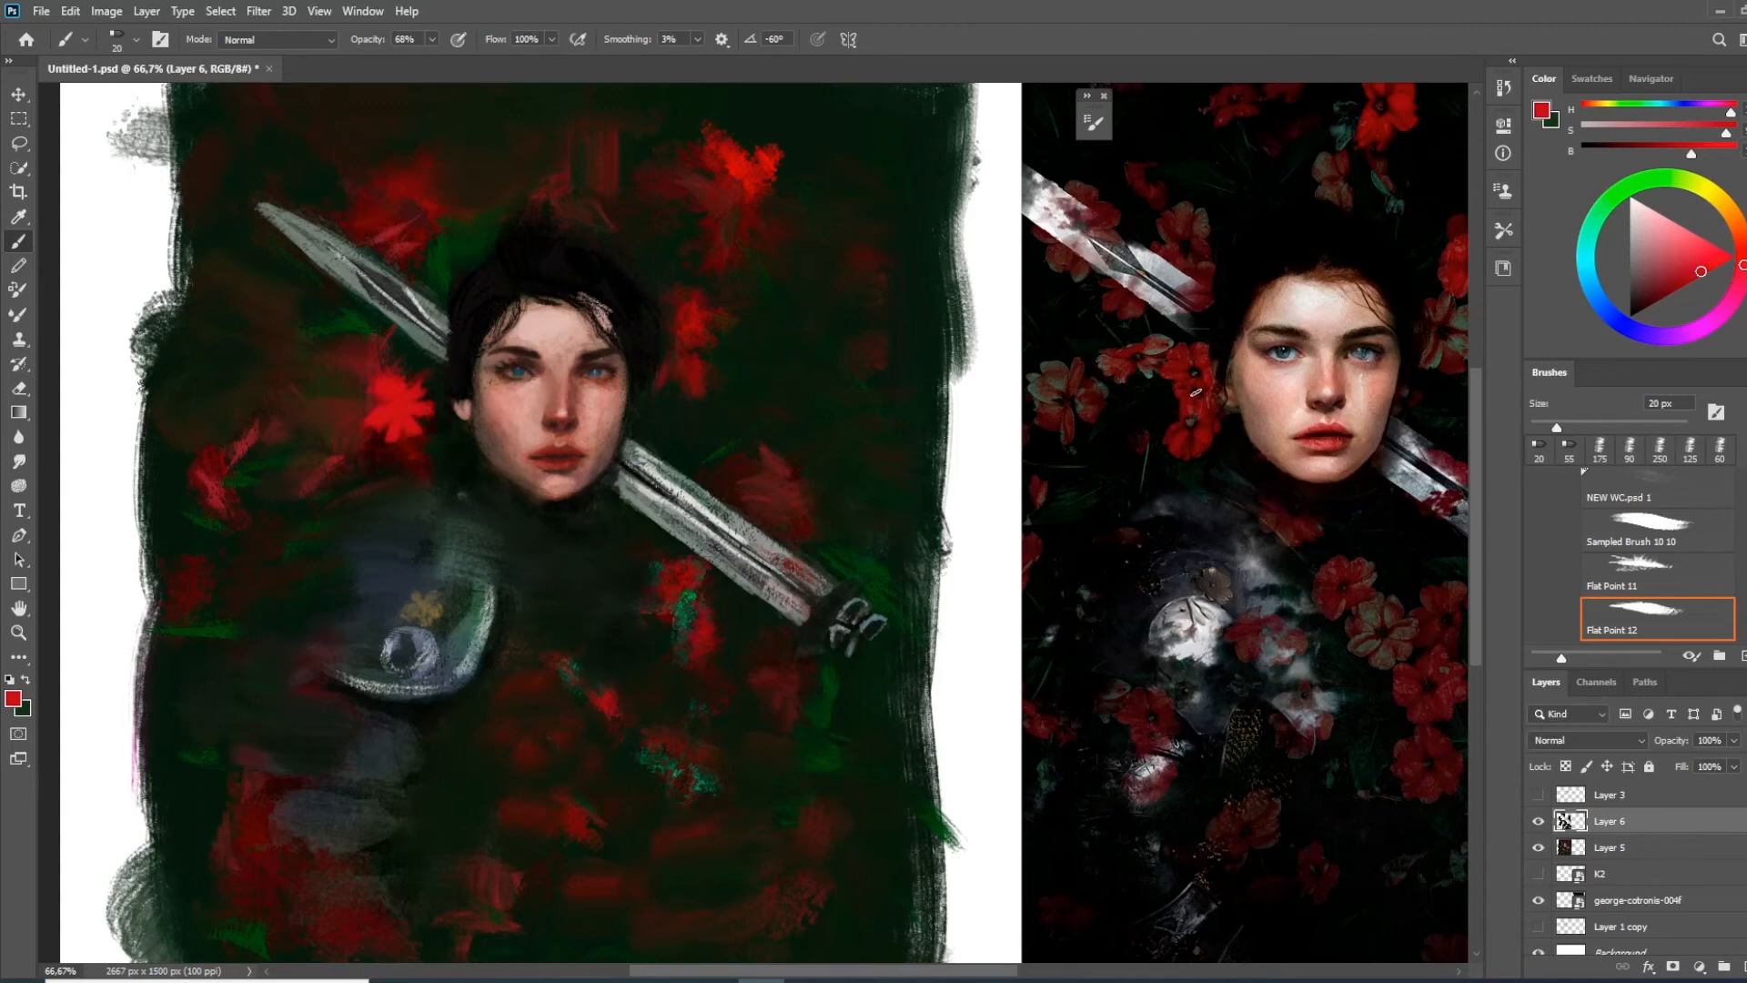
left_click(779, 343, "alt")
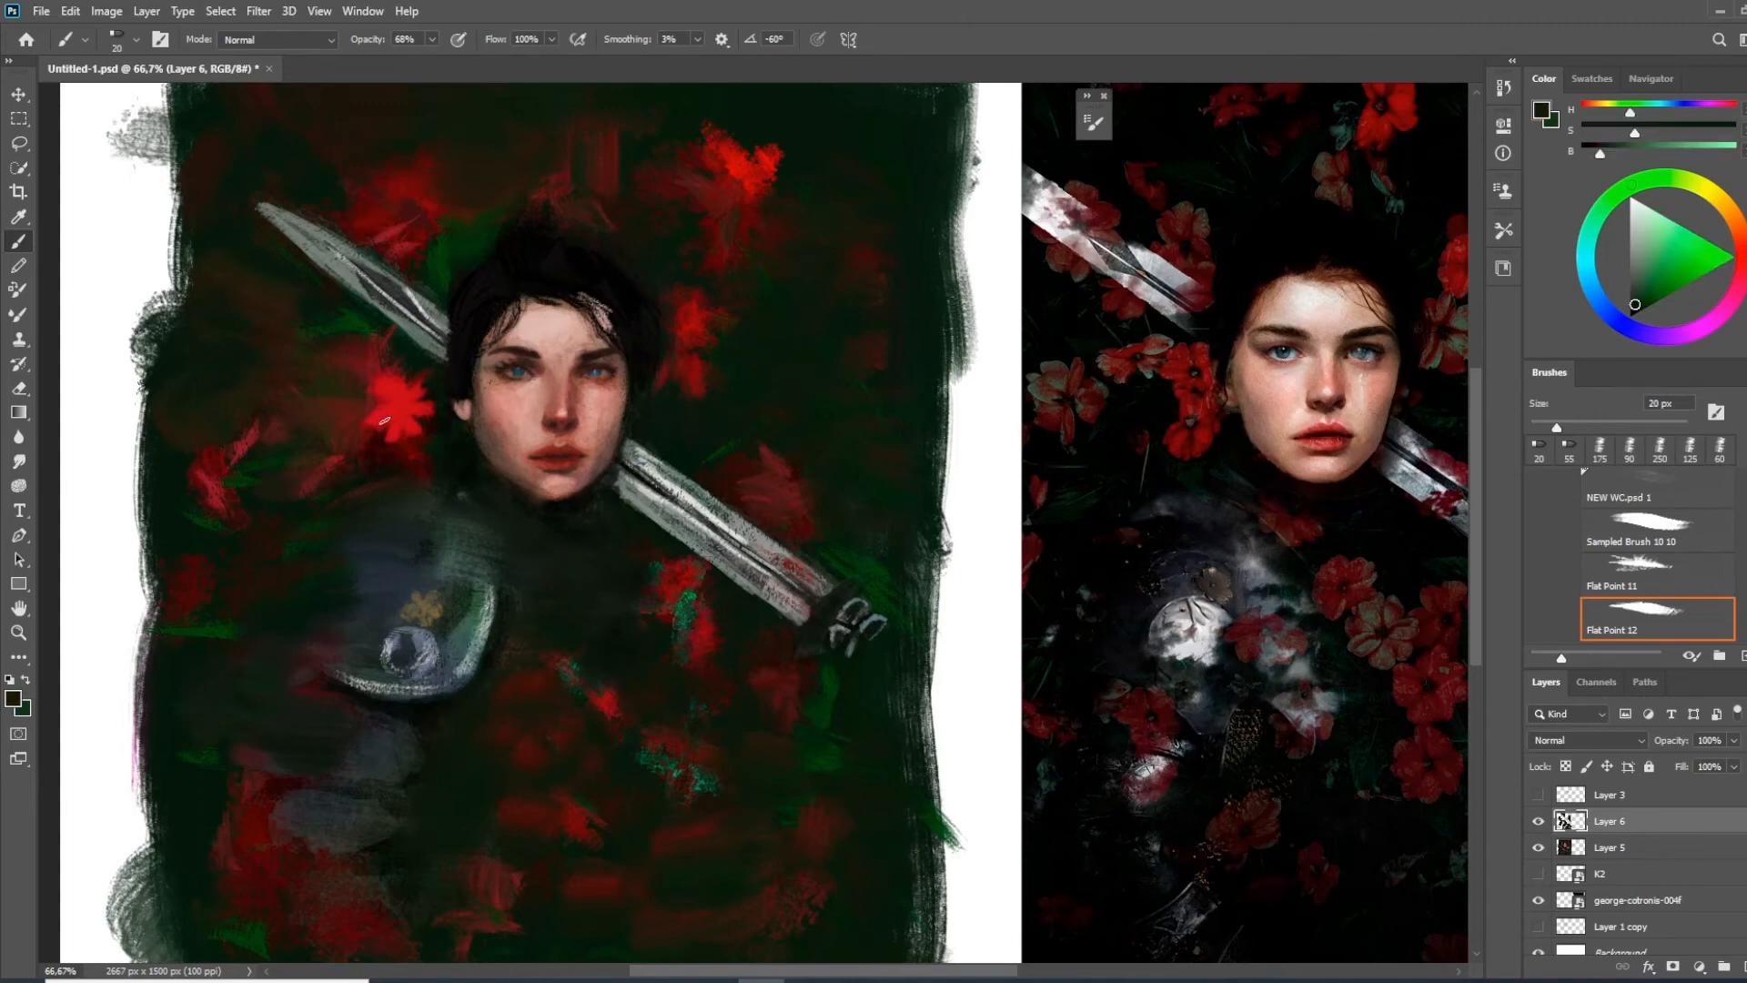
left_click_drag(399, 406, 403, 410)
Sample a grey-green petal tone from the reference photo and shift the foreground colour to a muted teal
left_click(1165, 343, "alt")
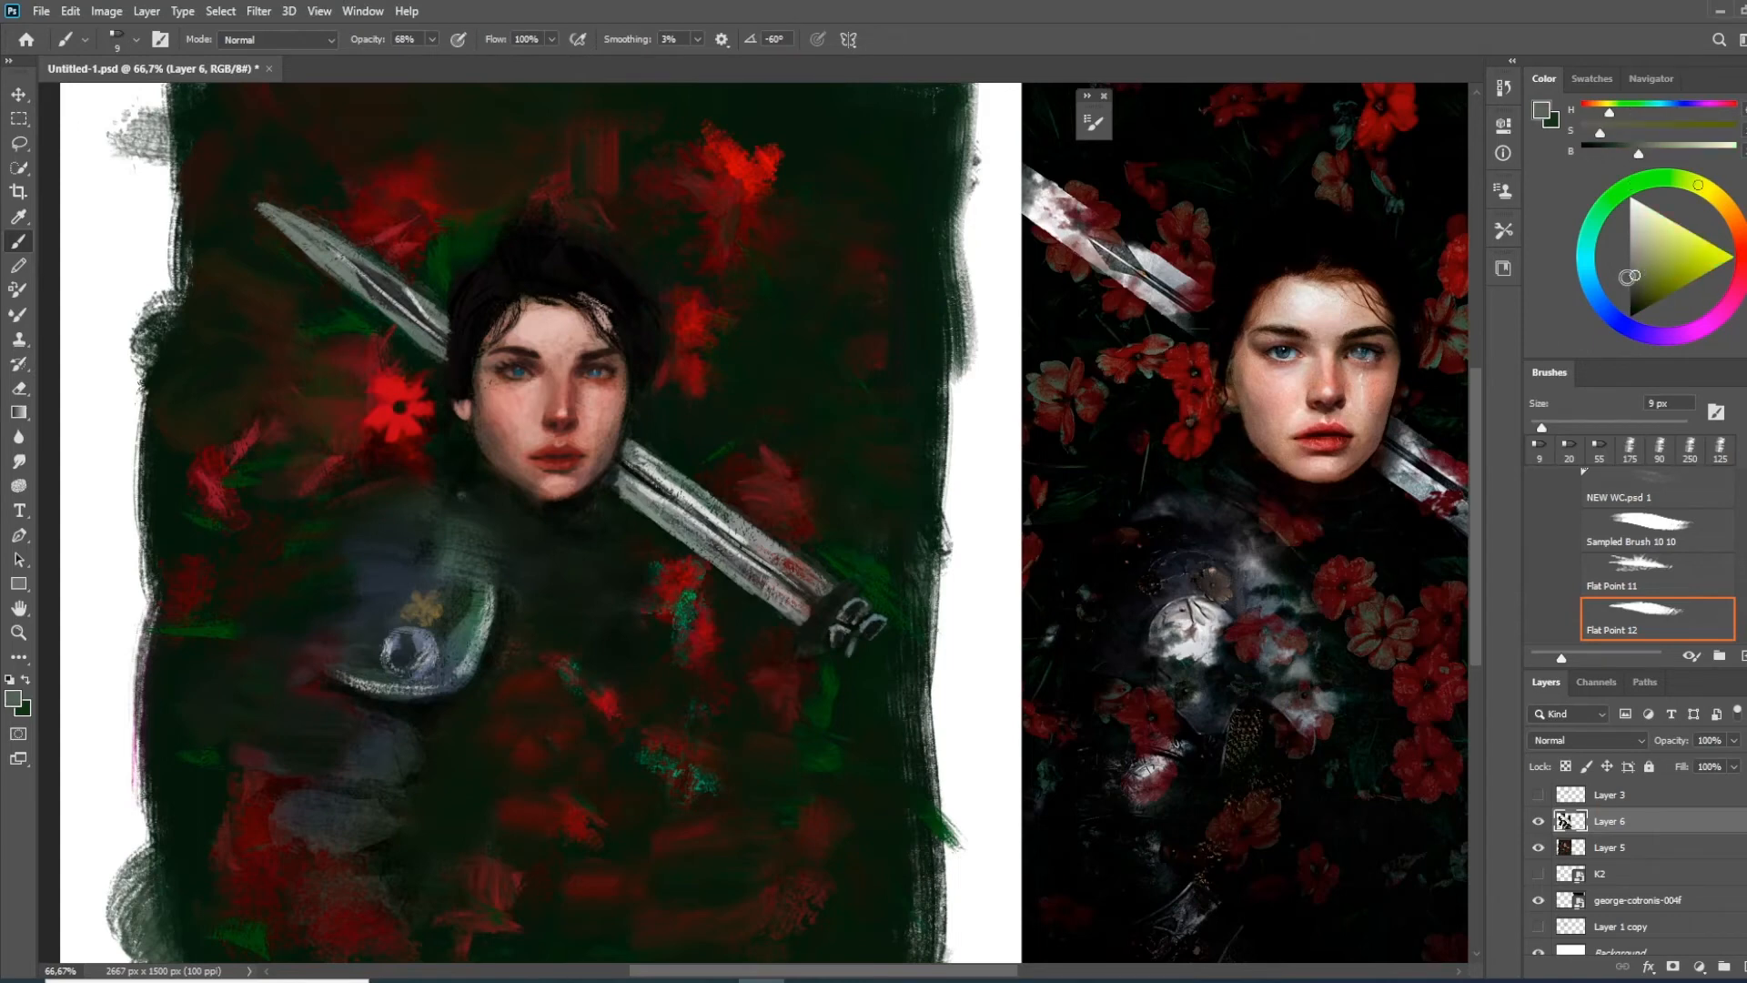
left_click_drag(1250, 468, 1124, 465)
left_click(1252, 617, "alt")
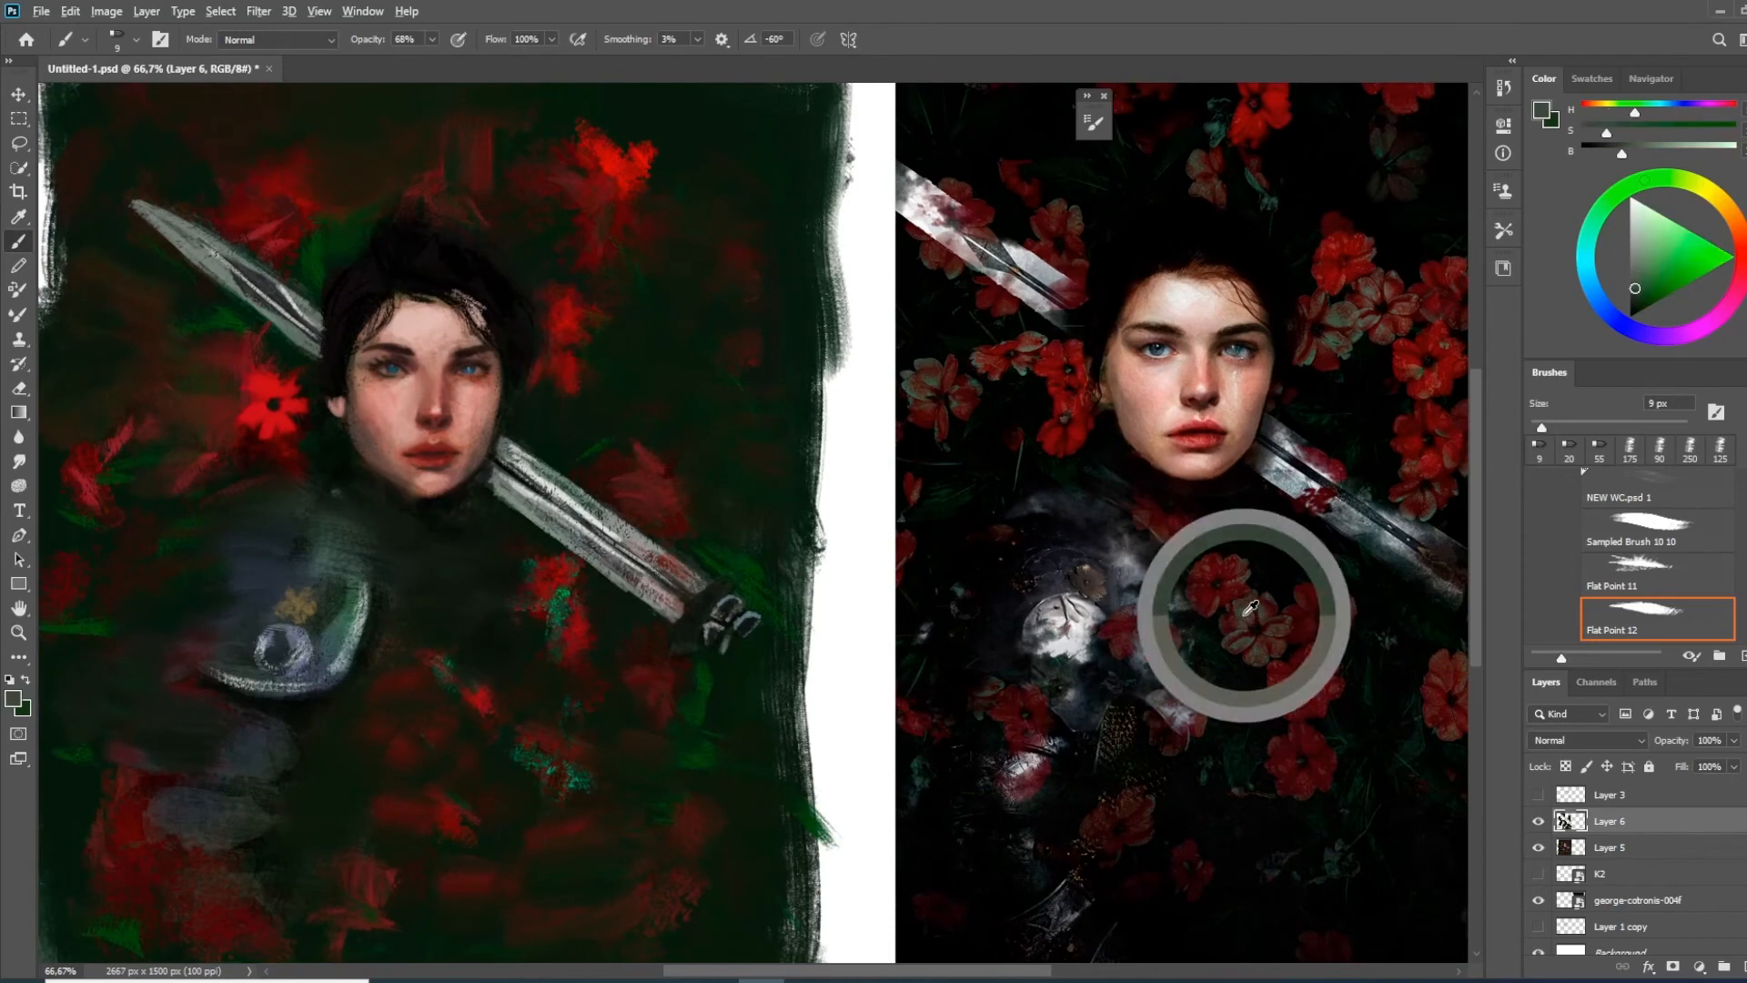
left_click(1635, 285)
left_click(1590, 233)
left_click(1643, 272)
left_click_drag(1643, 273, 1643, 271)
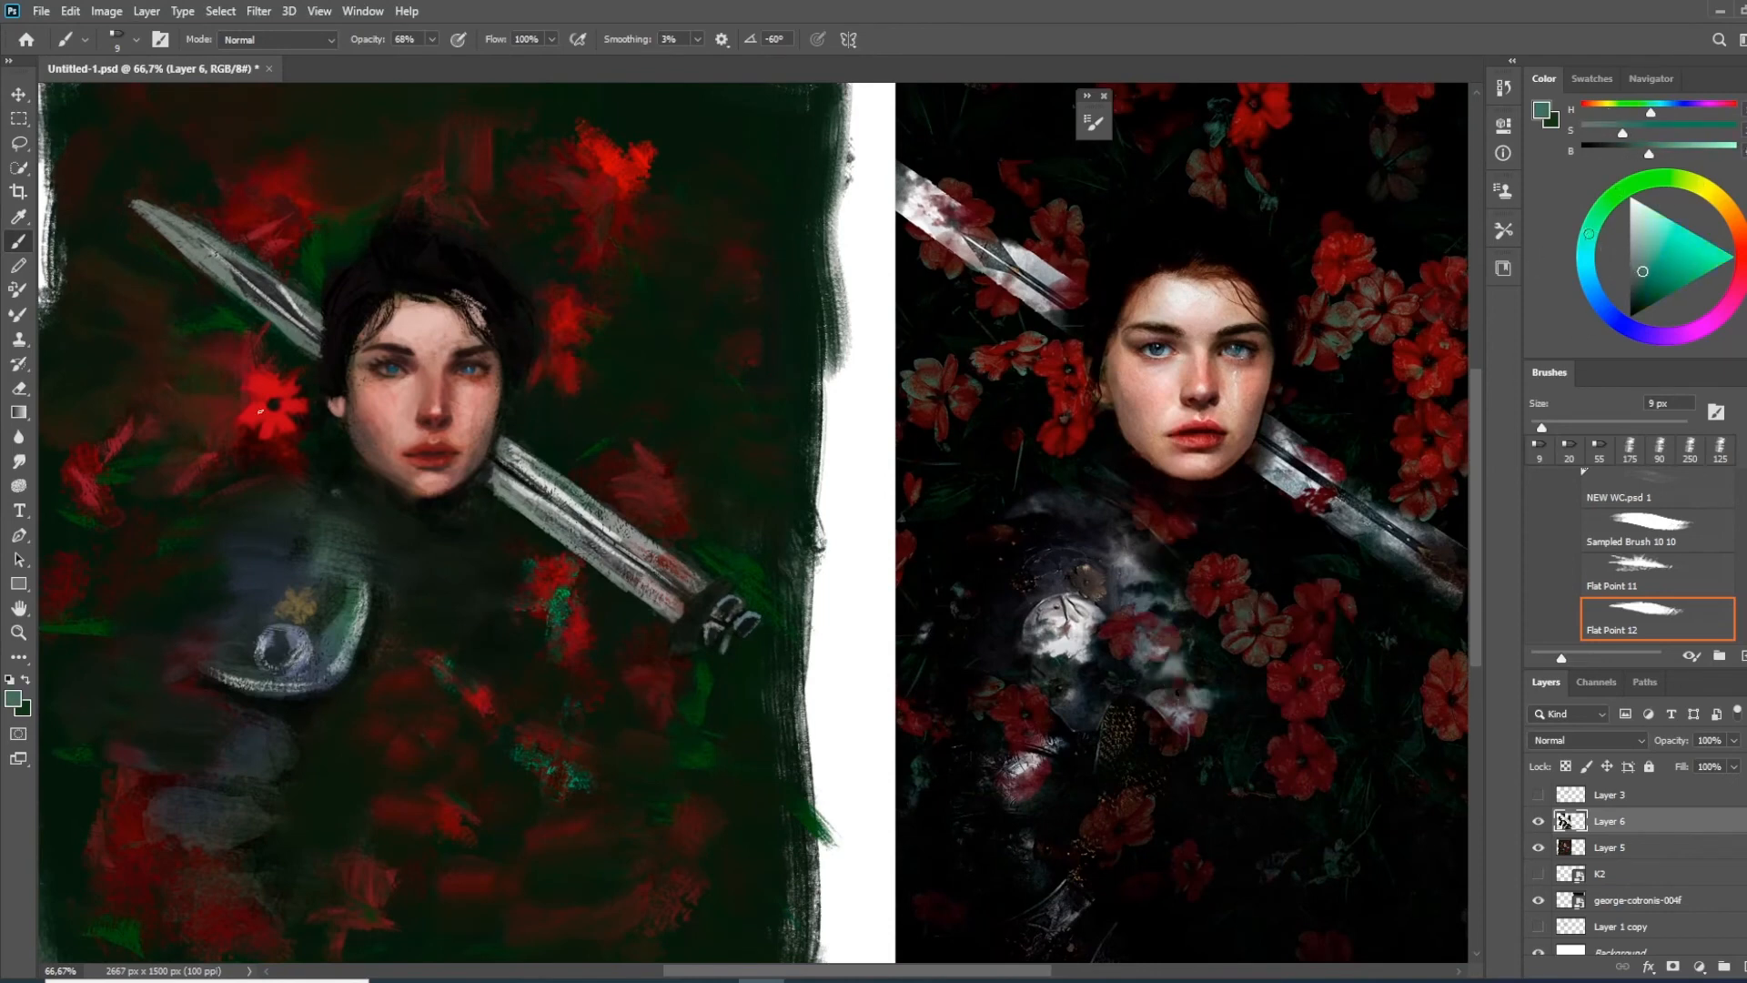
Add fine teal accents to the new flower's petals at 81% opacity and sample a dark red from the upper flower for touch-ups
left_click_drag(339, 482, 378, 490)
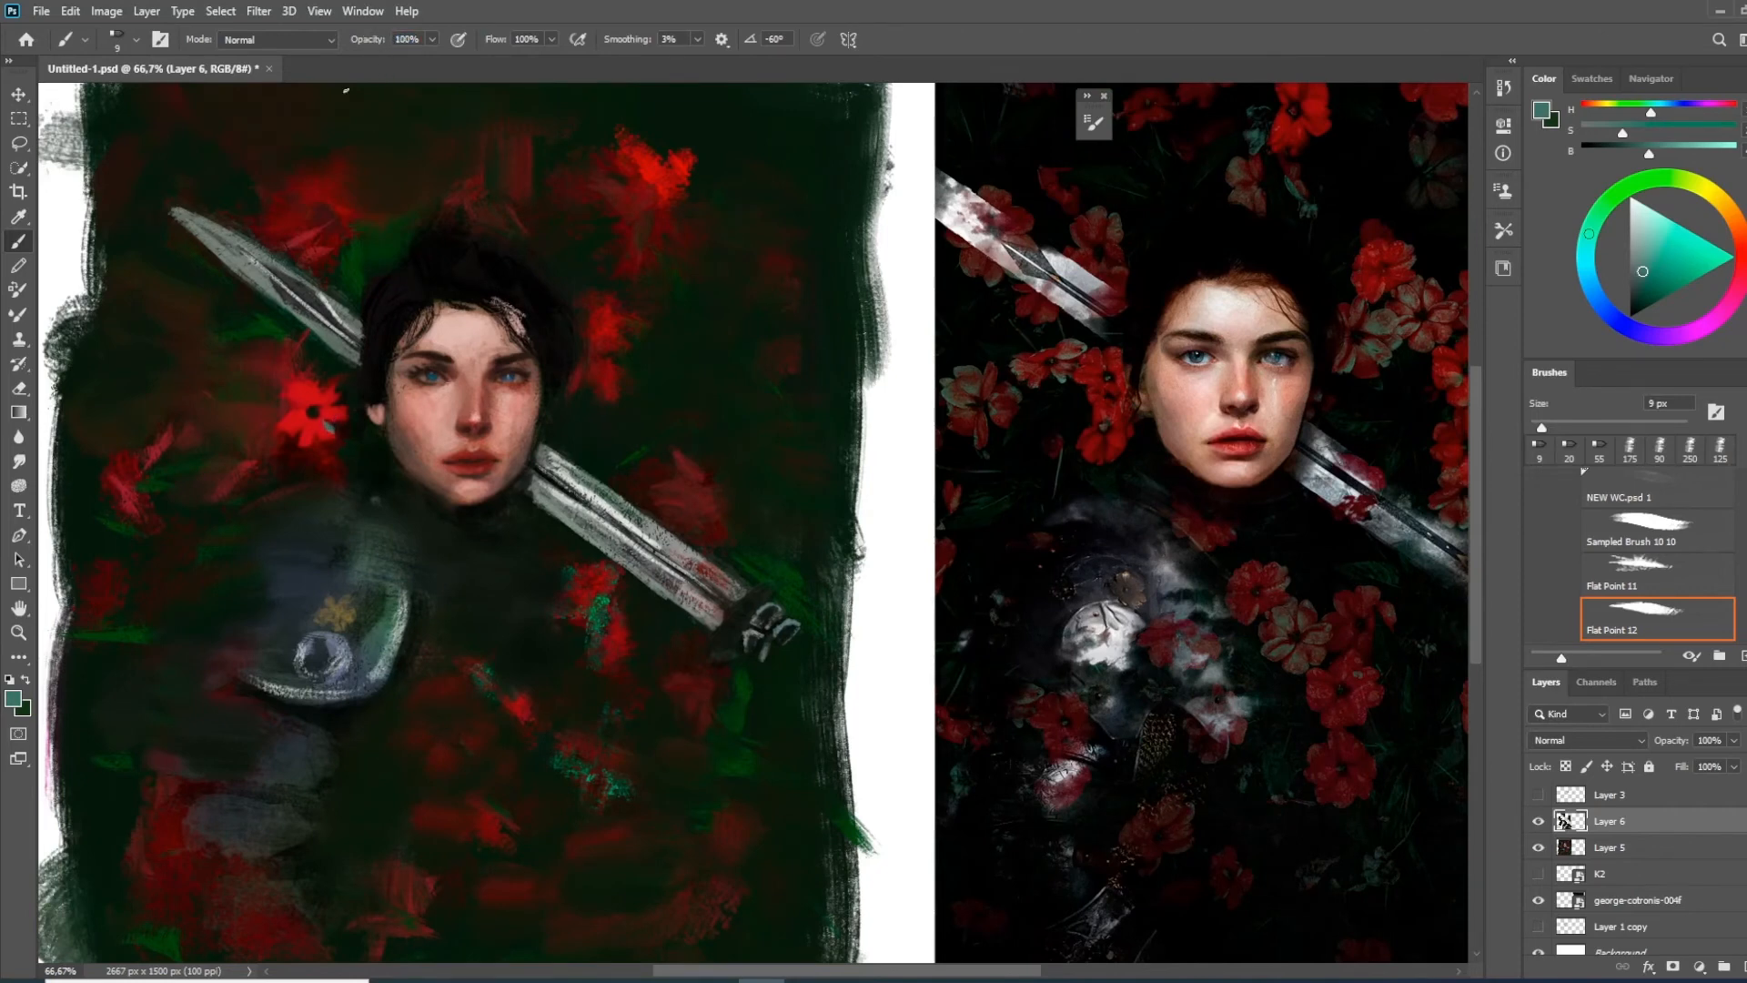
left_click_drag(376, 40, 358, 44)
left_click_drag(1642, 272, 1684, 259)
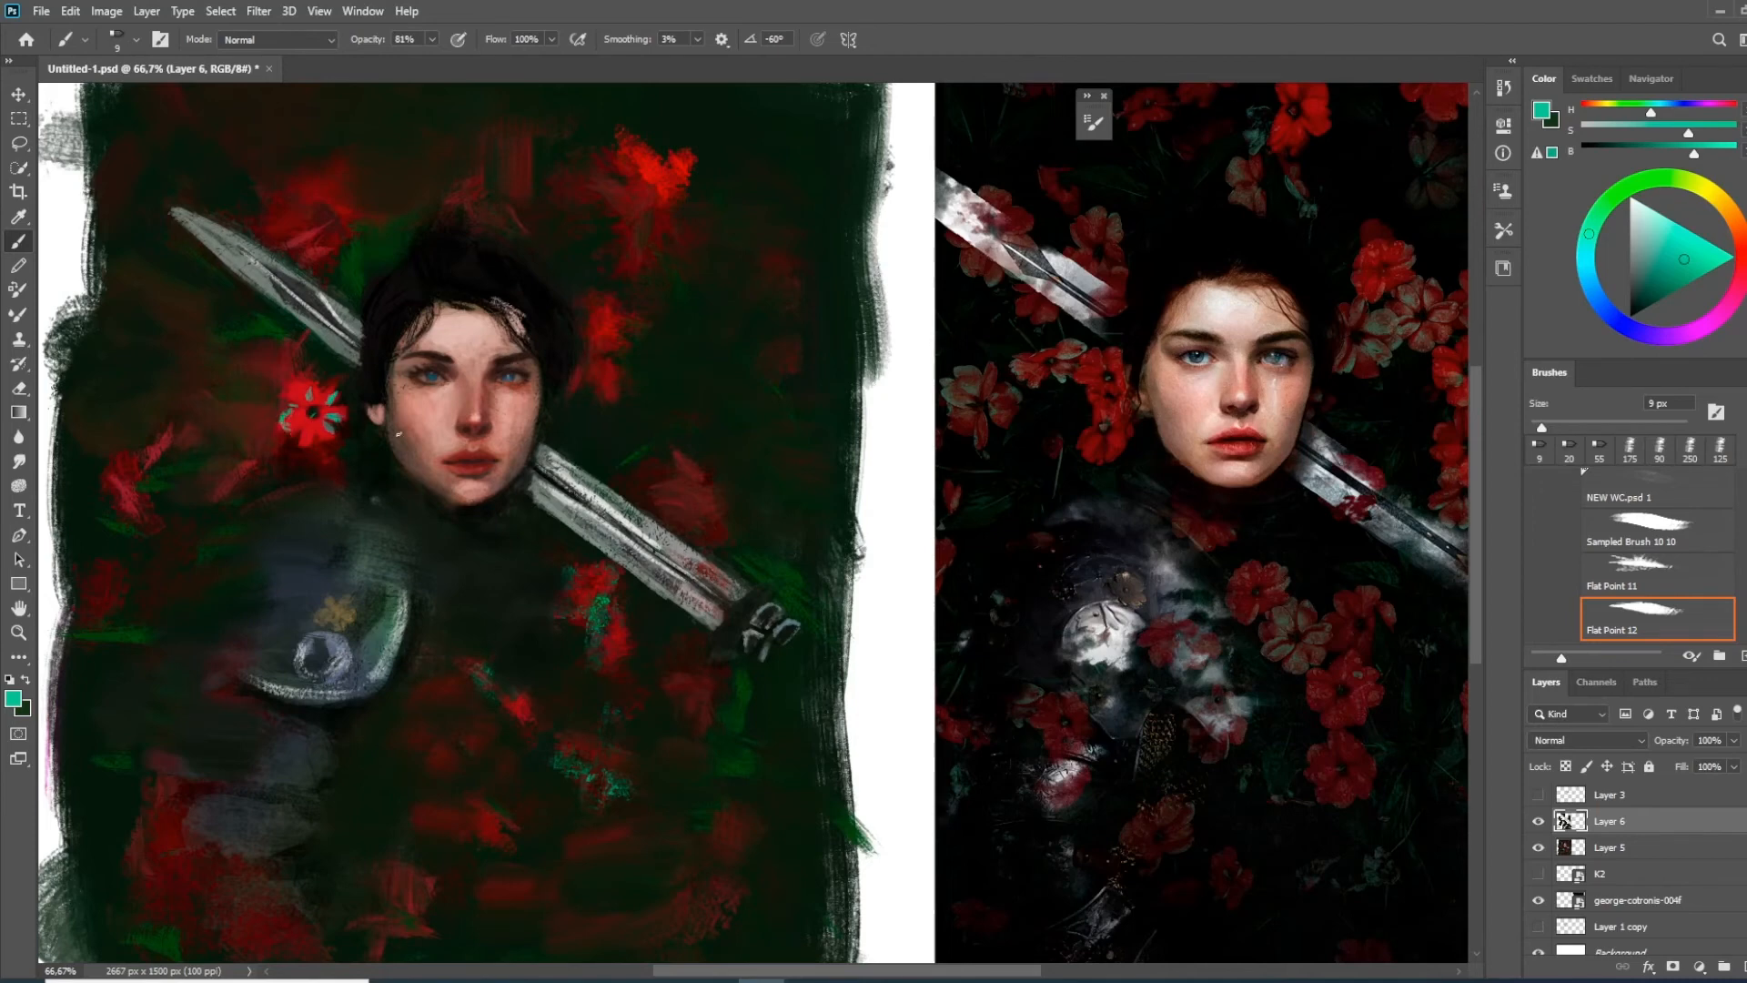
left_click(637, 193, "alt")
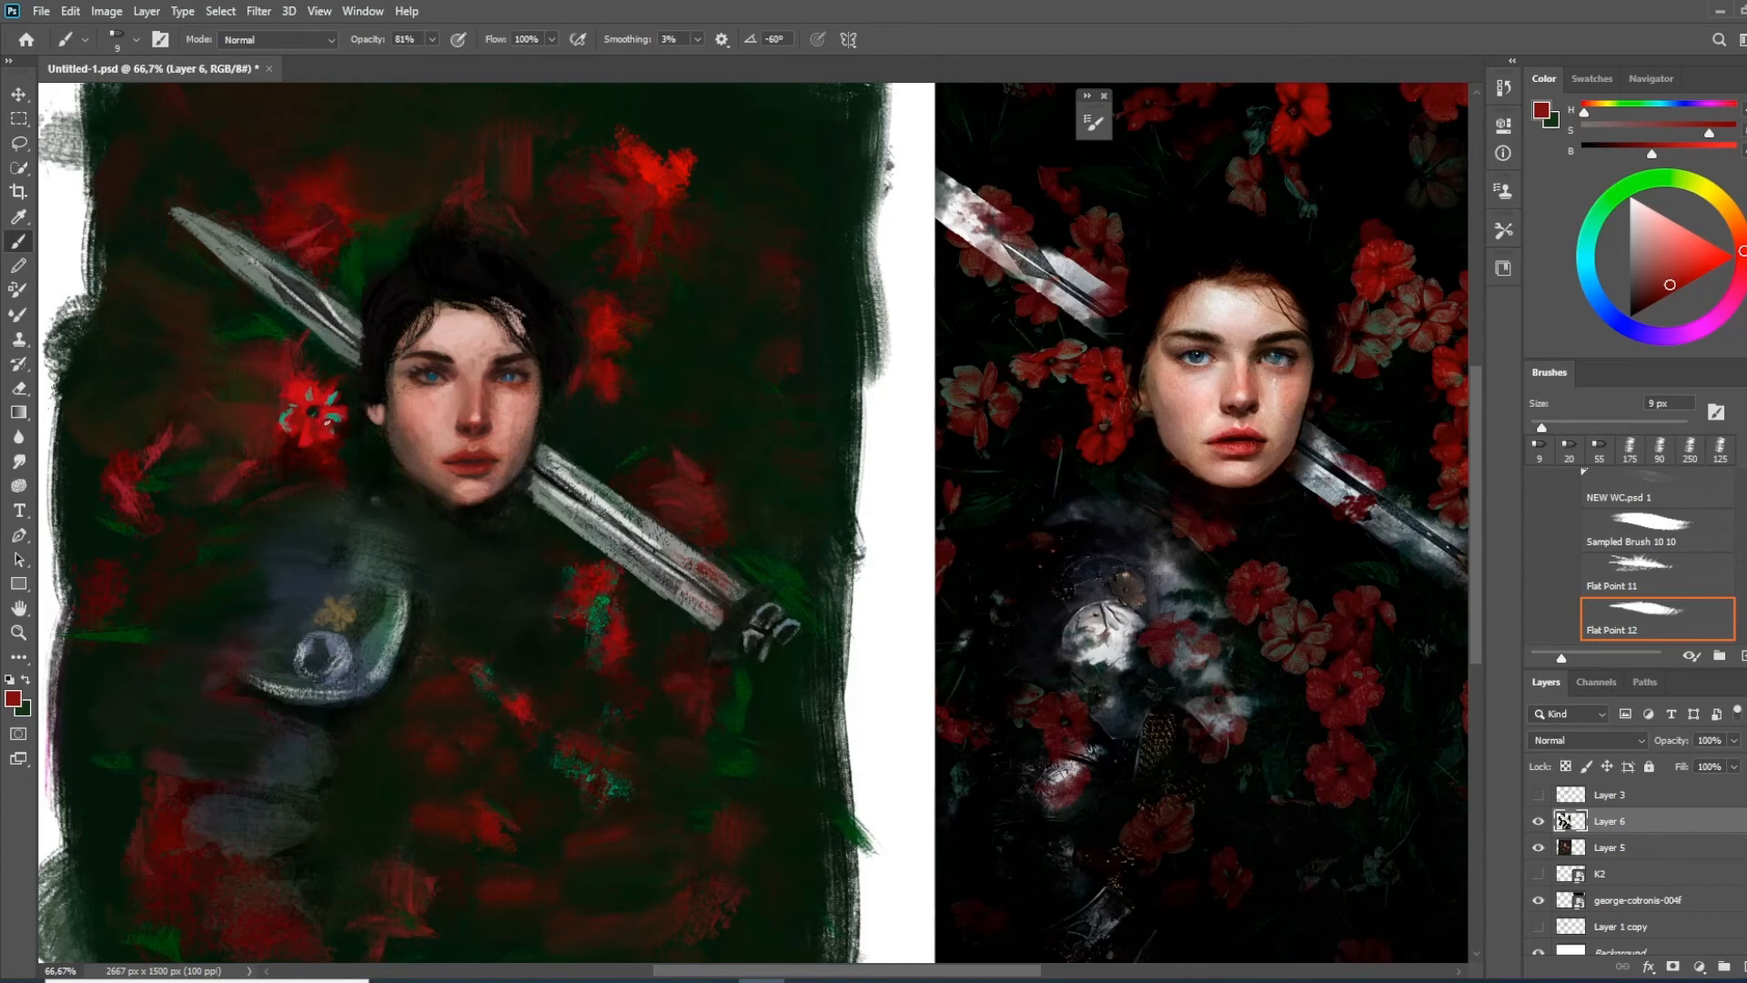
Sample a dark brown from the background next to the flower by the sword blade for touch-ups
left_click_drag(369, 525, 466, 533)
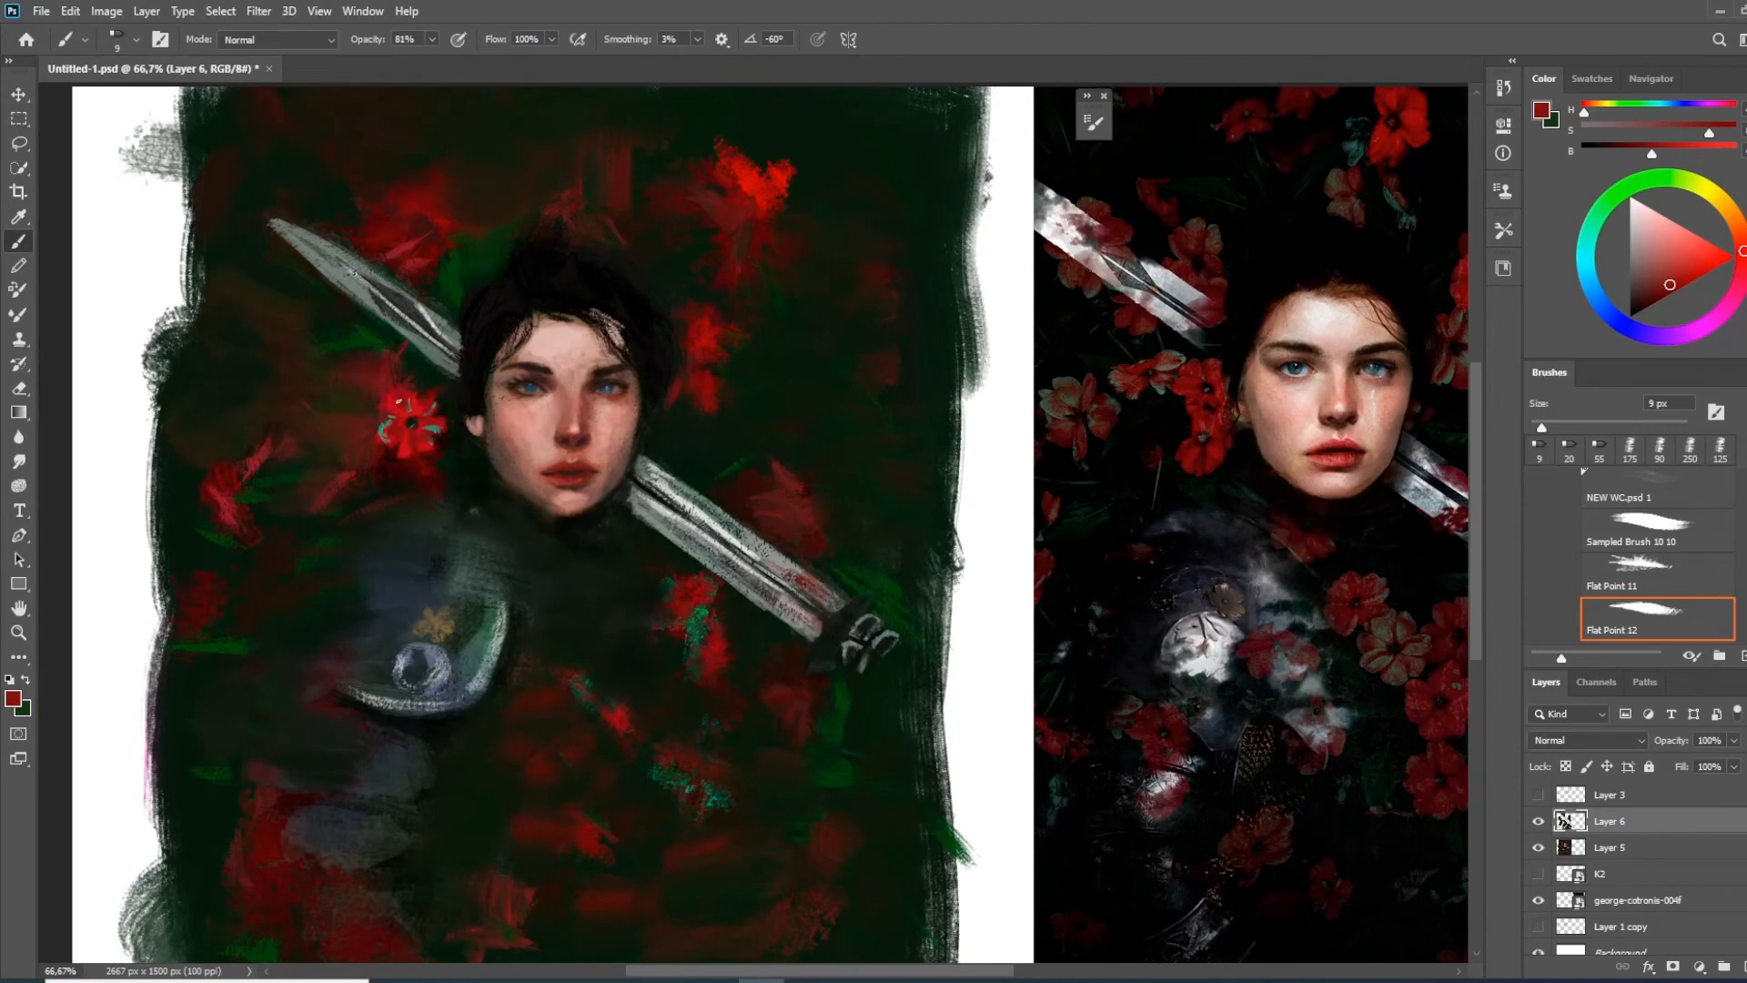
left_click(370, 398, "alt")
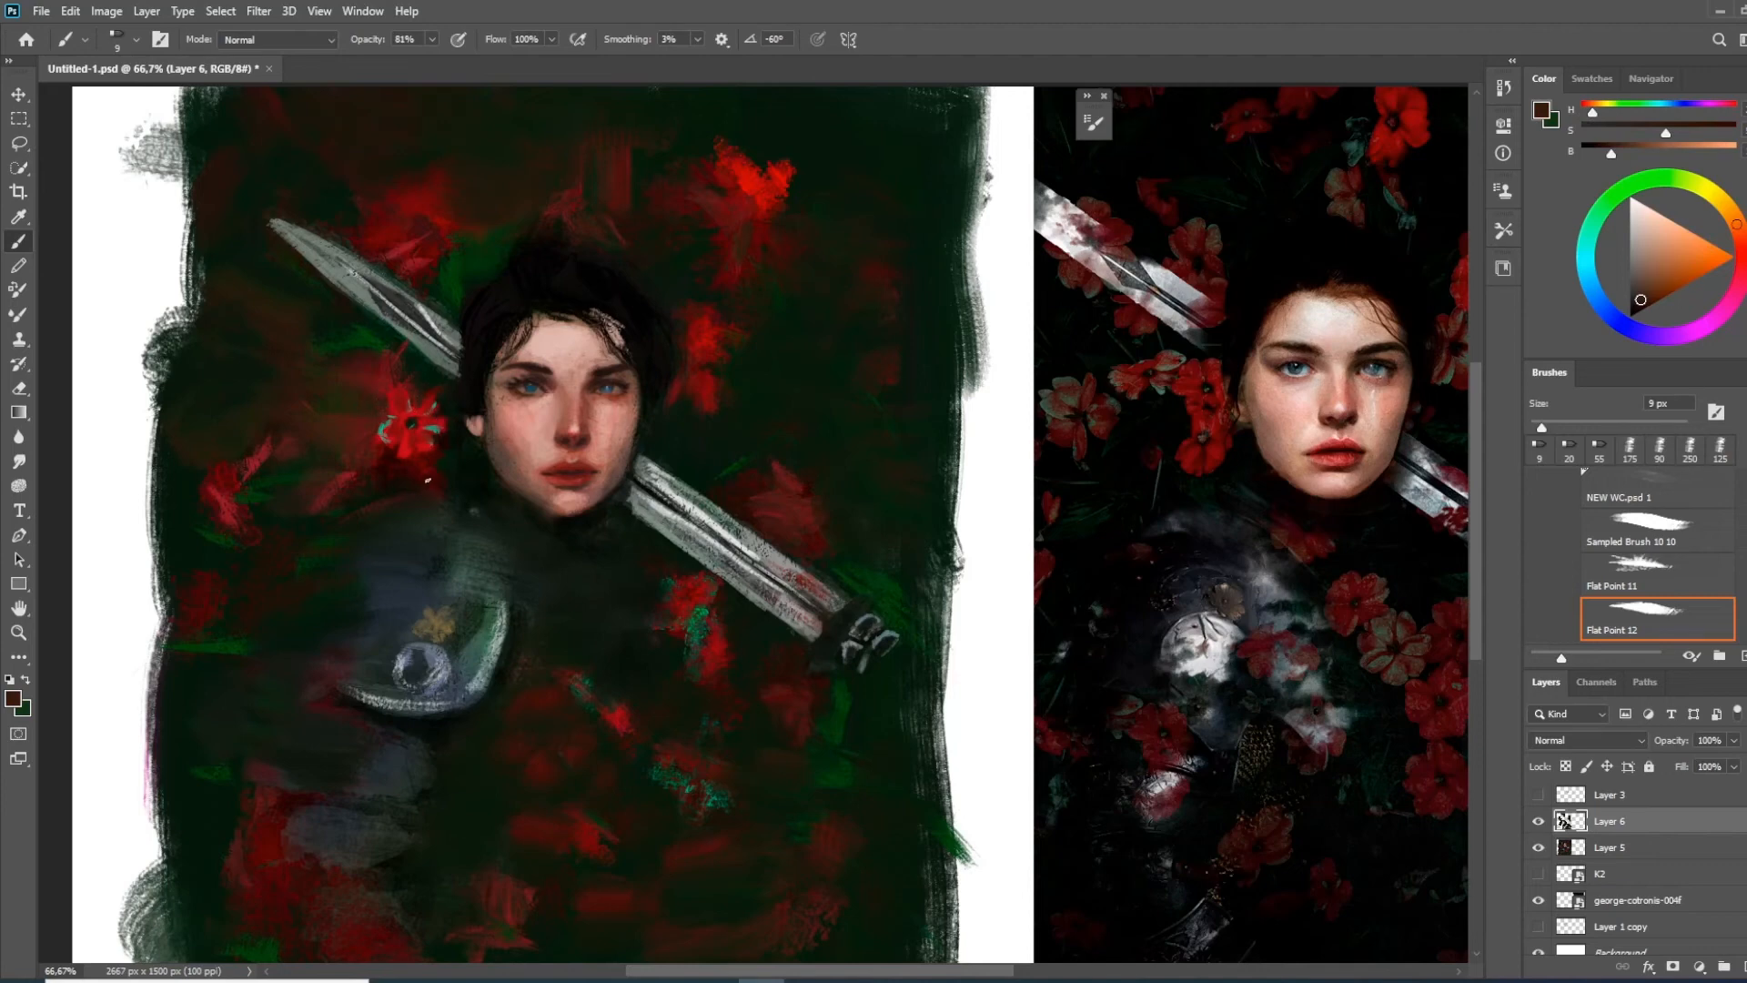
left_click_drag(444, 523, 363, 437)
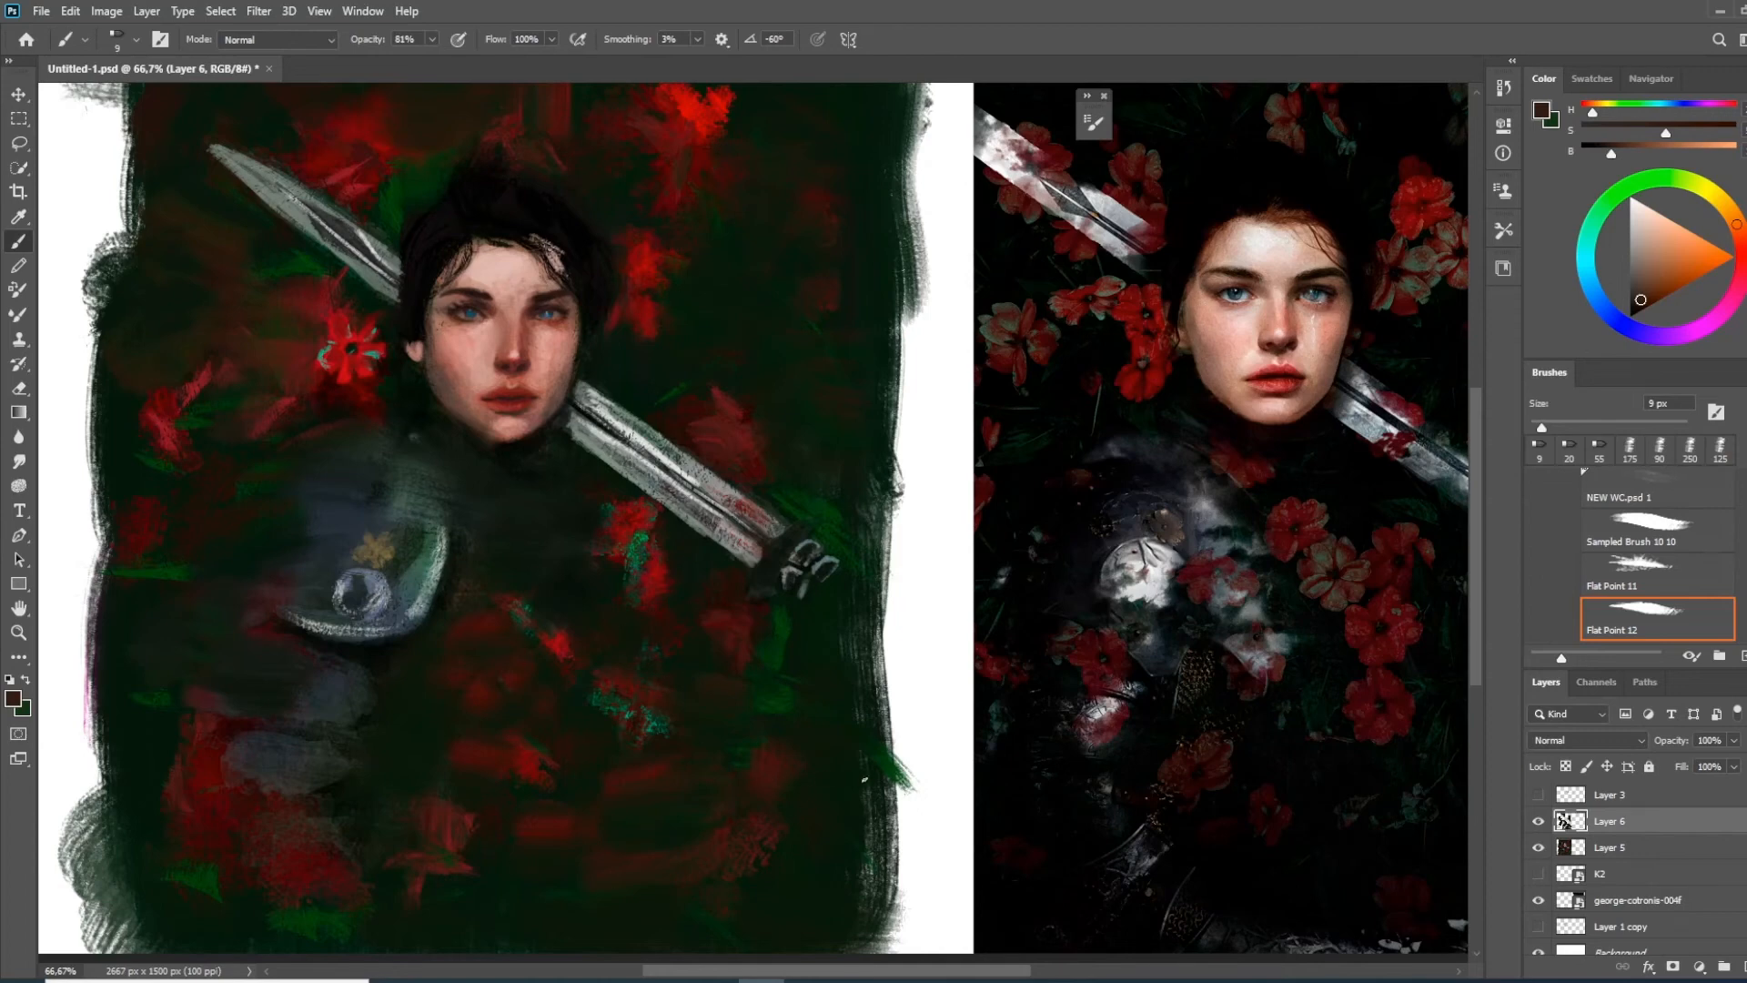
Try a 20 px stroke in red sampled from the upper flower, undo it and switch to the Flat Point 10 brush tip
left_click(701, 117, "alt")
key("bracketright")
key("bracketright")
key("bracketright")
left_click_drag(750, 285, 783, 256)
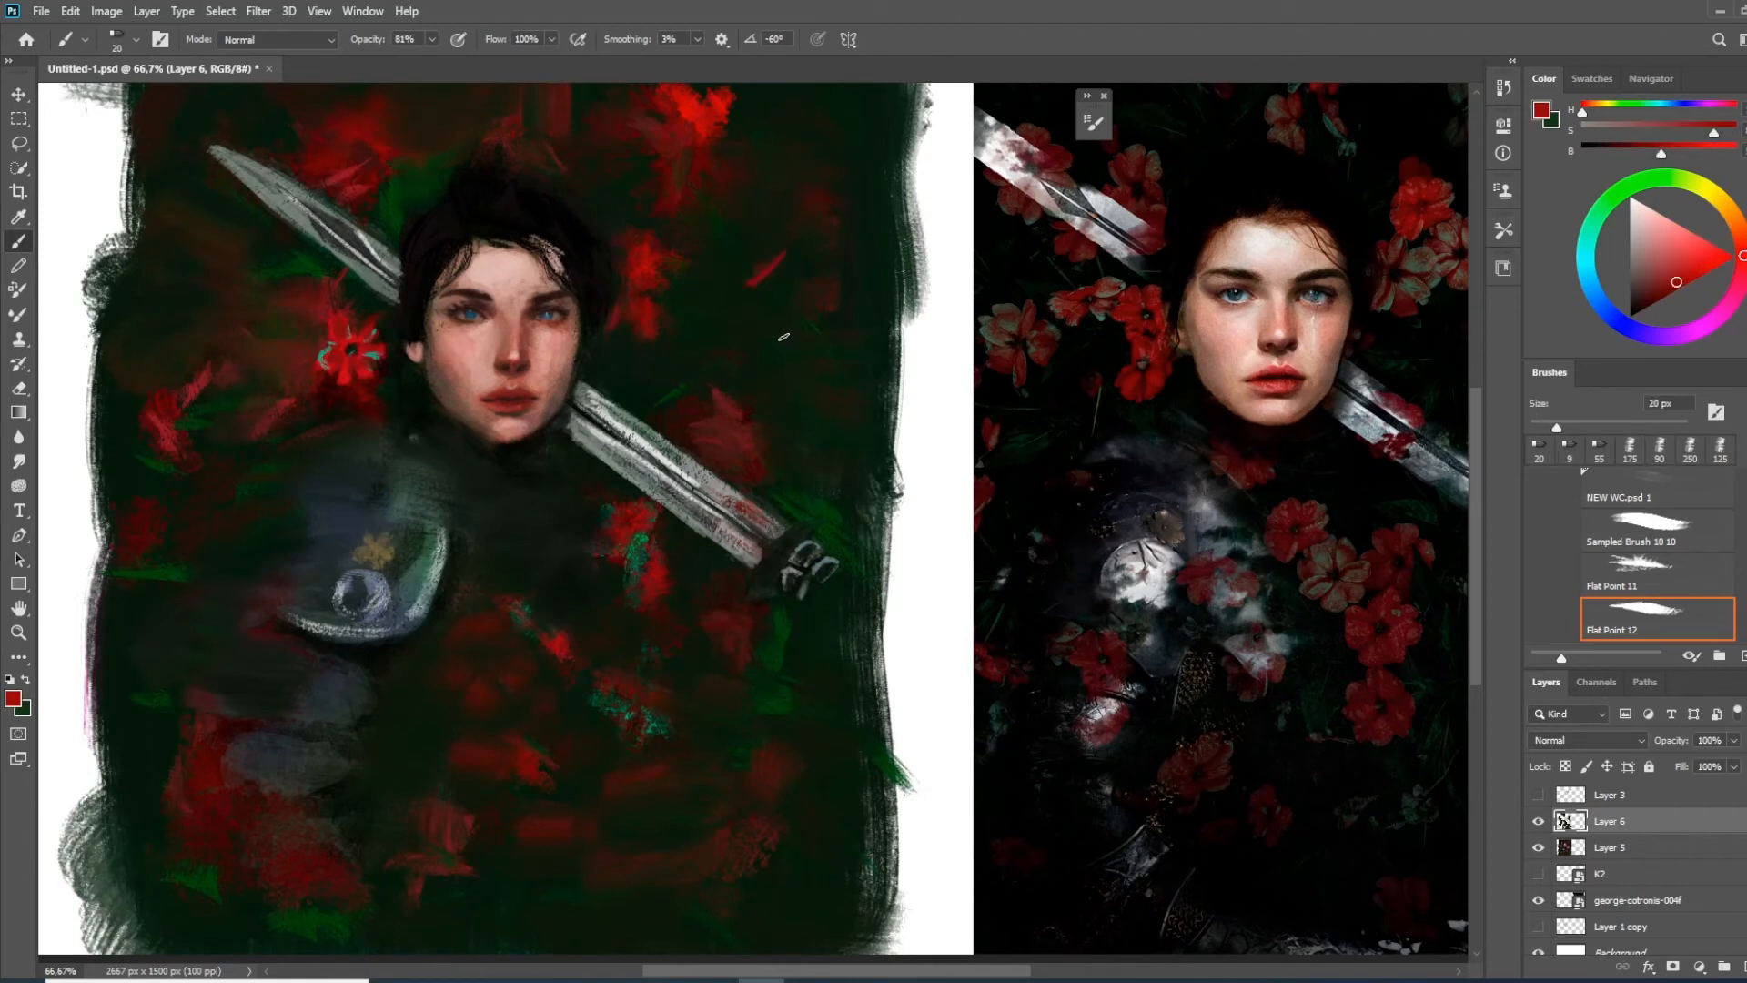
right_click(747, 328)
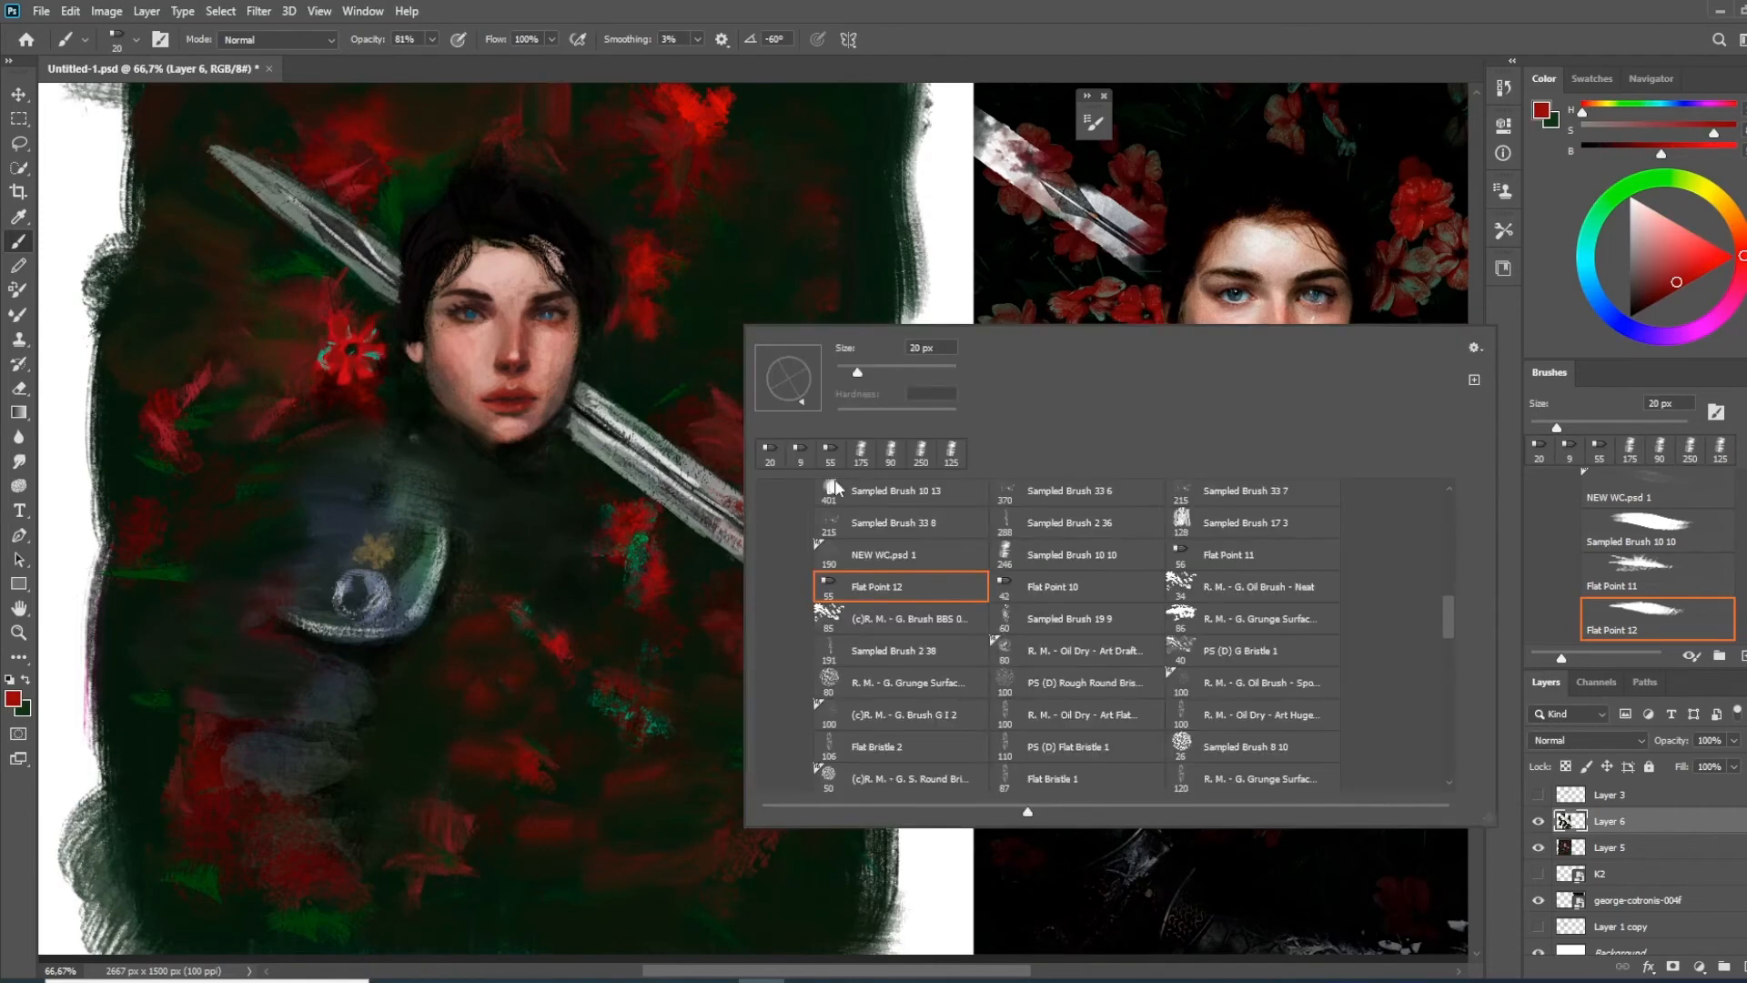
double_click(1038, 587)
key("ctrl+z")
left_click_drag(743, 358, 757, 415)
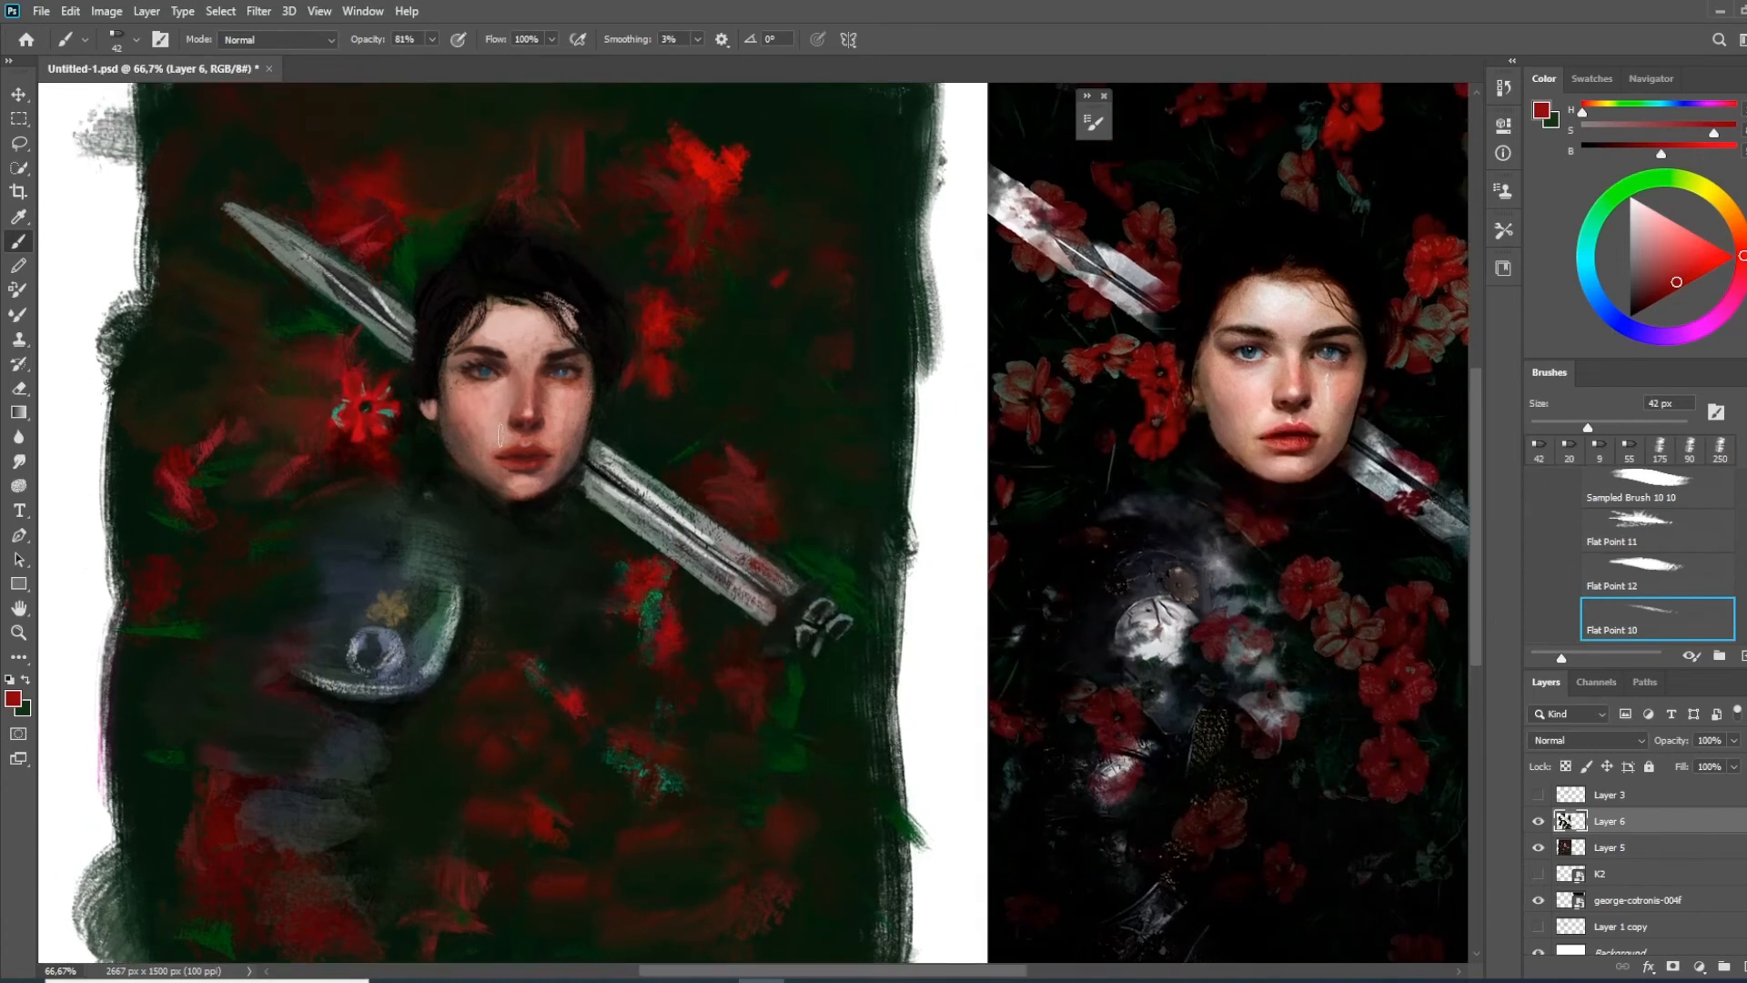
Sample dark red and touch up the flower beside the sword blade with a 20 px Flat Point 10 brush
left_click(391, 439, "alt")
key("bracketleft")
key("bracketleft")
key("bracketleft")
key("bracketleft")
key("bracketleft")
left_click_drag(387, 411, 387, 407)
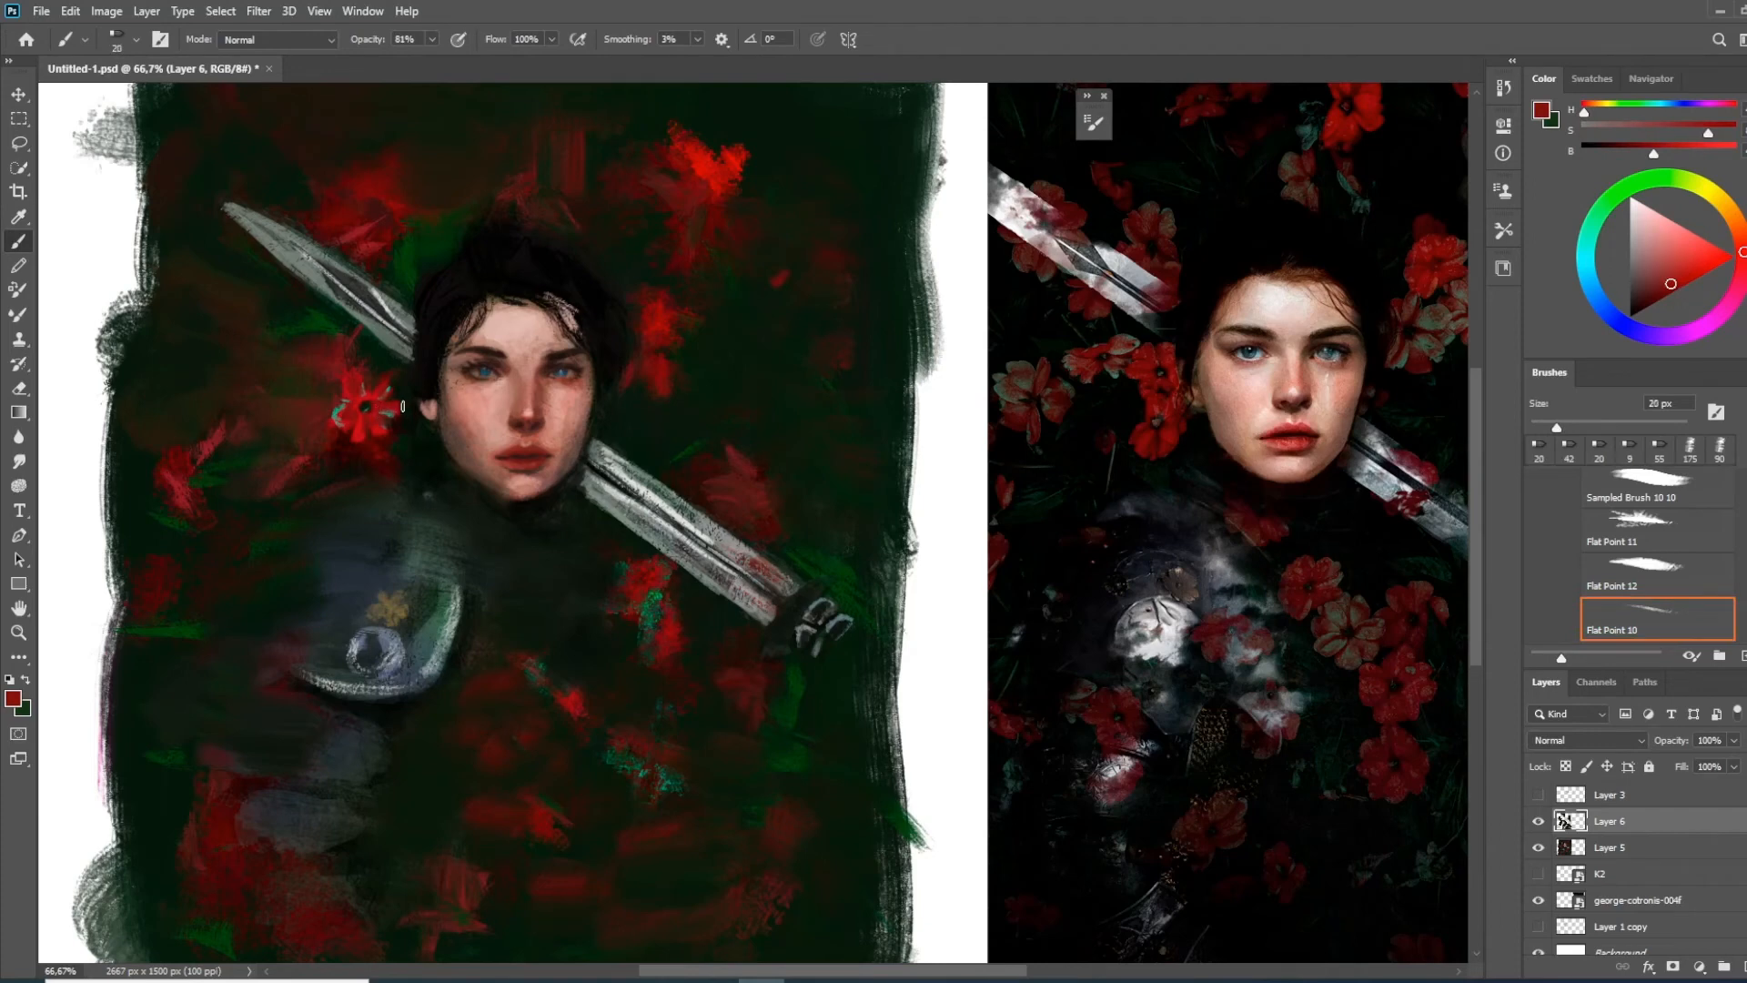
mouse_move(551, 688)
left_mouse_down()
mouse_move(425, 472)
mouse_move(558, 565)
mouse_move(381, 492)
left_mouse_up()
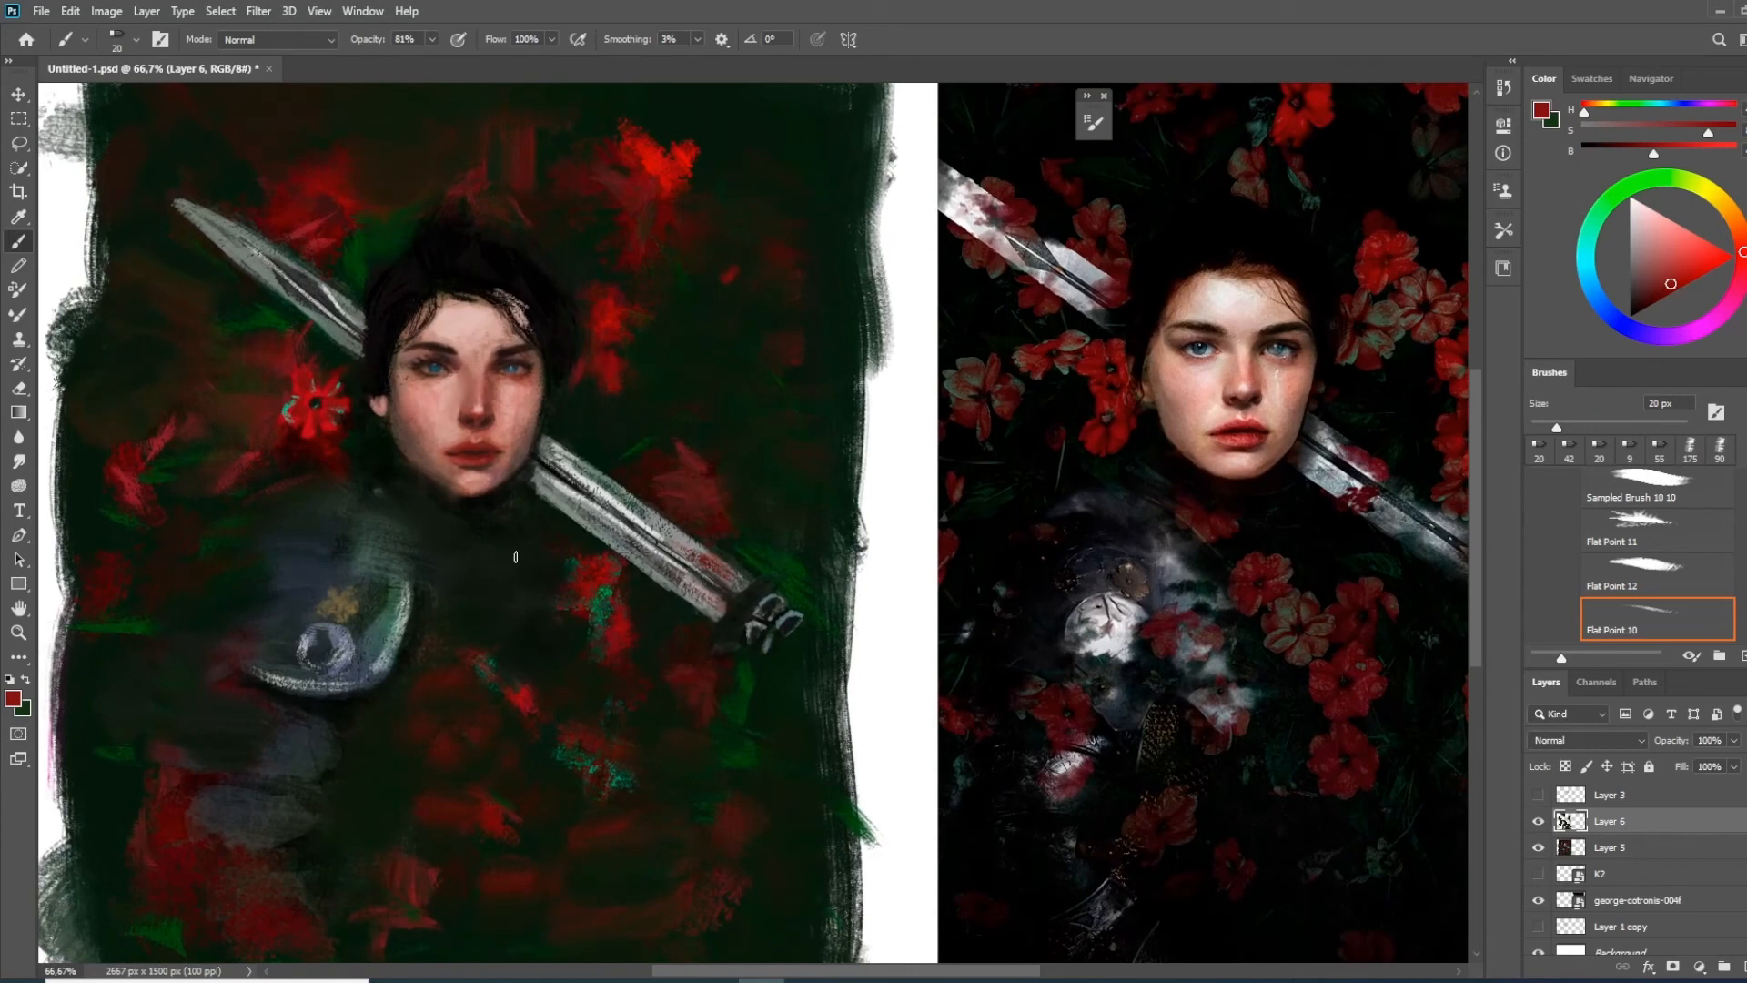
left_click_drag(666, 489, 699, 555)
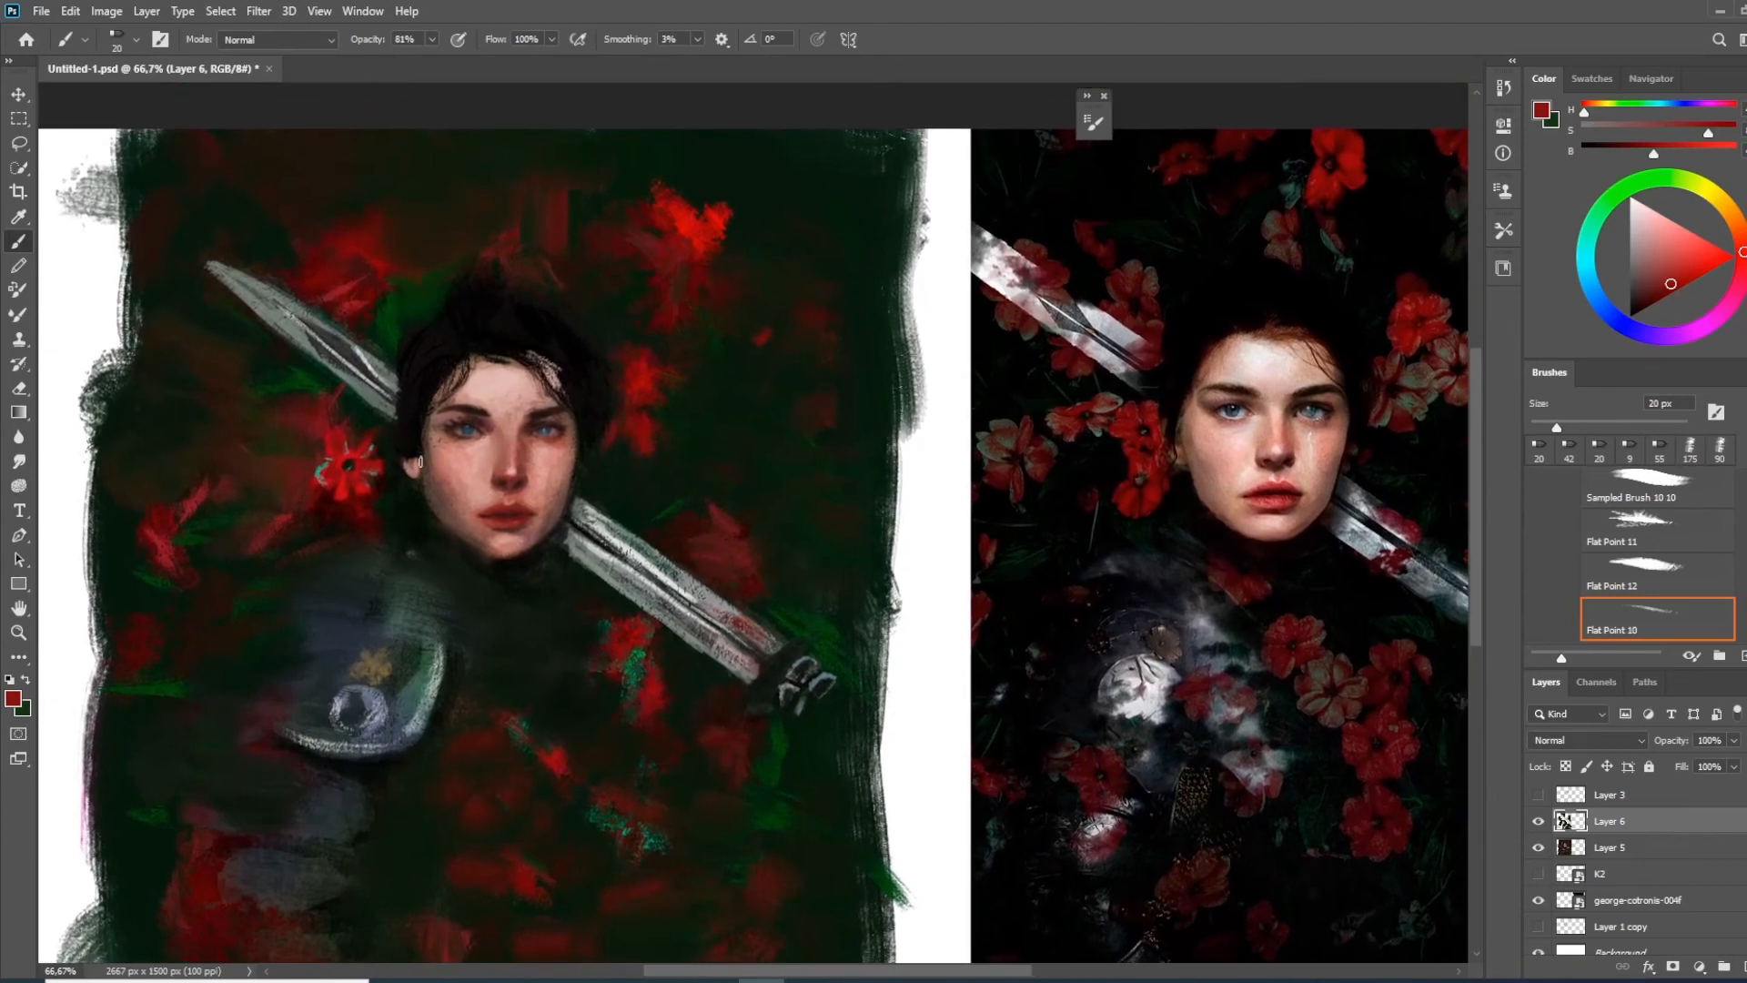
Refine the petals of the flower beside the face and extend red strokes beneath it with an enlarged brush
left_click(345, 465)
left_click(333, 490, "alt")
mouse_move(329, 431)
left_mouse_down()
mouse_move(341, 508)
mouse_move(351, 484)
mouse_move(341, 512)
mouse_move(343, 477)
mouse_move(356, 539)
left_mouse_up()
left_click(353, 490, "alt")
key("bracketright")
key("bracketright")
key("bracketright")
key("bracketright")
left_click(345, 481, "alt")
Switch to the Flat Point 12 brush tip at 20 px and paint a bright red flower below the one beside the face
right_click(345, 481)
double_click(546, 739)
key("bracketleft")
key("bracketleft")
key("bracketleft")
key("bracketleft")
key("bracketleft")
key("bracketleft")
key("bracketleft")
left_click(348, 481, "alt")
mouse_move(355, 543)
left_mouse_down()
mouse_move(322, 525)
mouse_move(360, 573)
left_mouse_up()
left_click_drag(375, 526, 363, 545)
Paint several bright red star-shaped flowers in the dark area between the hair and the sword hilt
scroll(605, 466, "right", 3)
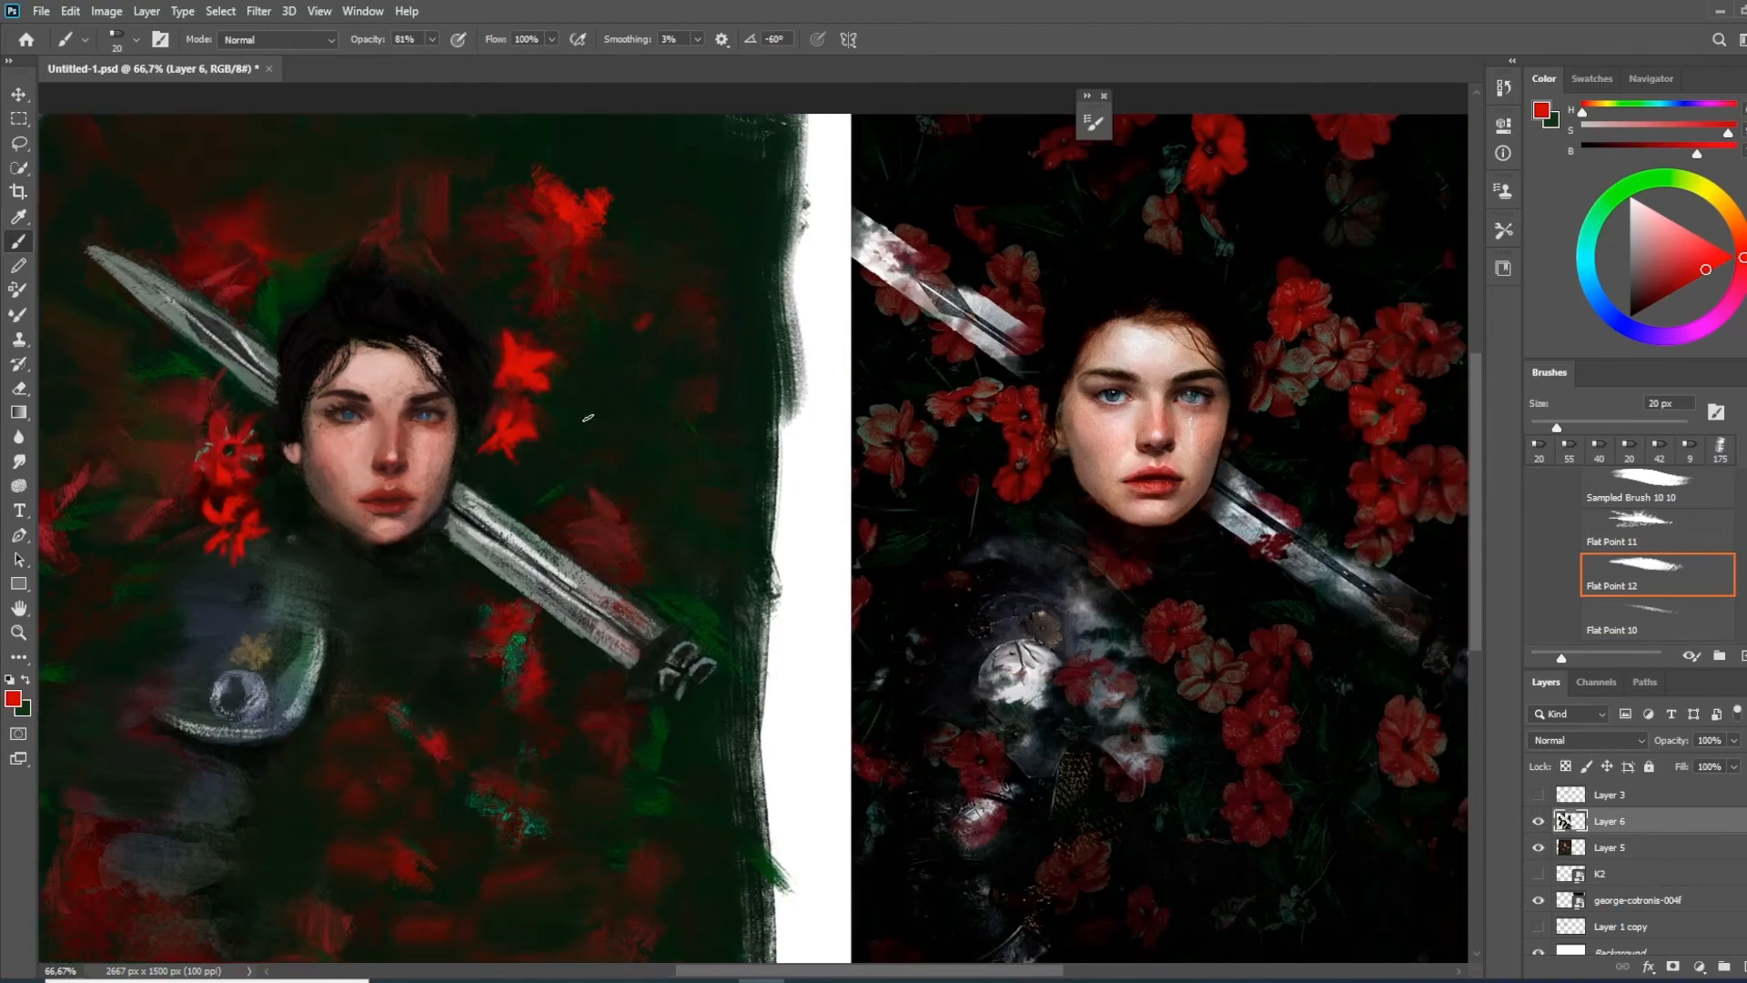
left_click_drag(615, 375, 584, 396)
mouse_move(584, 398)
left_mouse_down()
mouse_move(558, 428)
mouse_move(592, 434)
left_mouse_up()
mouse_move(604, 498)
left_mouse_down()
mouse_move(558, 390)
mouse_move(609, 349)
left_mouse_up()
left_click_drag(647, 330, 605, 378)
mouse_move(622, 369)
left_mouse_down()
mouse_move(568, 396)
mouse_move(694, 397)
left_mouse_up()
Paint a cluster of bright red flowers on the chest below the face, between the shoulder armour and the sword
mouse_move(506, 523)
left_mouse_down()
mouse_move(462, 519)
mouse_move(446, 566)
left_mouse_up()
mouse_move(445, 488)
left_mouse_down()
mouse_move(459, 526)
mouse_move(506, 543)
left_mouse_up()
left_click_drag(521, 533, 528, 581)
left_click_drag(569, 494, 590, 517)
left_click_drag(591, 524, 572, 541)
left_click_drag(440, 614, 477, 621)
left_click_drag(460, 615, 449, 651)
Choose a near-black red and dab dark centres into the new flowers with a 9 px brush
left_click(1635, 312)
left_click_drag(682, 364, 652, 386)
key("[")
key("[")
key("[")
key("[")
key("[")
key("[")
key("[")
key("[")
key("[")
key("[")
key("[")
left_click_drag(572, 296, 580, 302)
key("ctrl+z")
left_click_drag(642, 264, 655, 275)
left_click_drag(724, 331, 732, 338)
left_click_drag(650, 389, 662, 383)
left_click_drag(433, 541, 441, 549)
left_click_drag(424, 630, 433, 638)
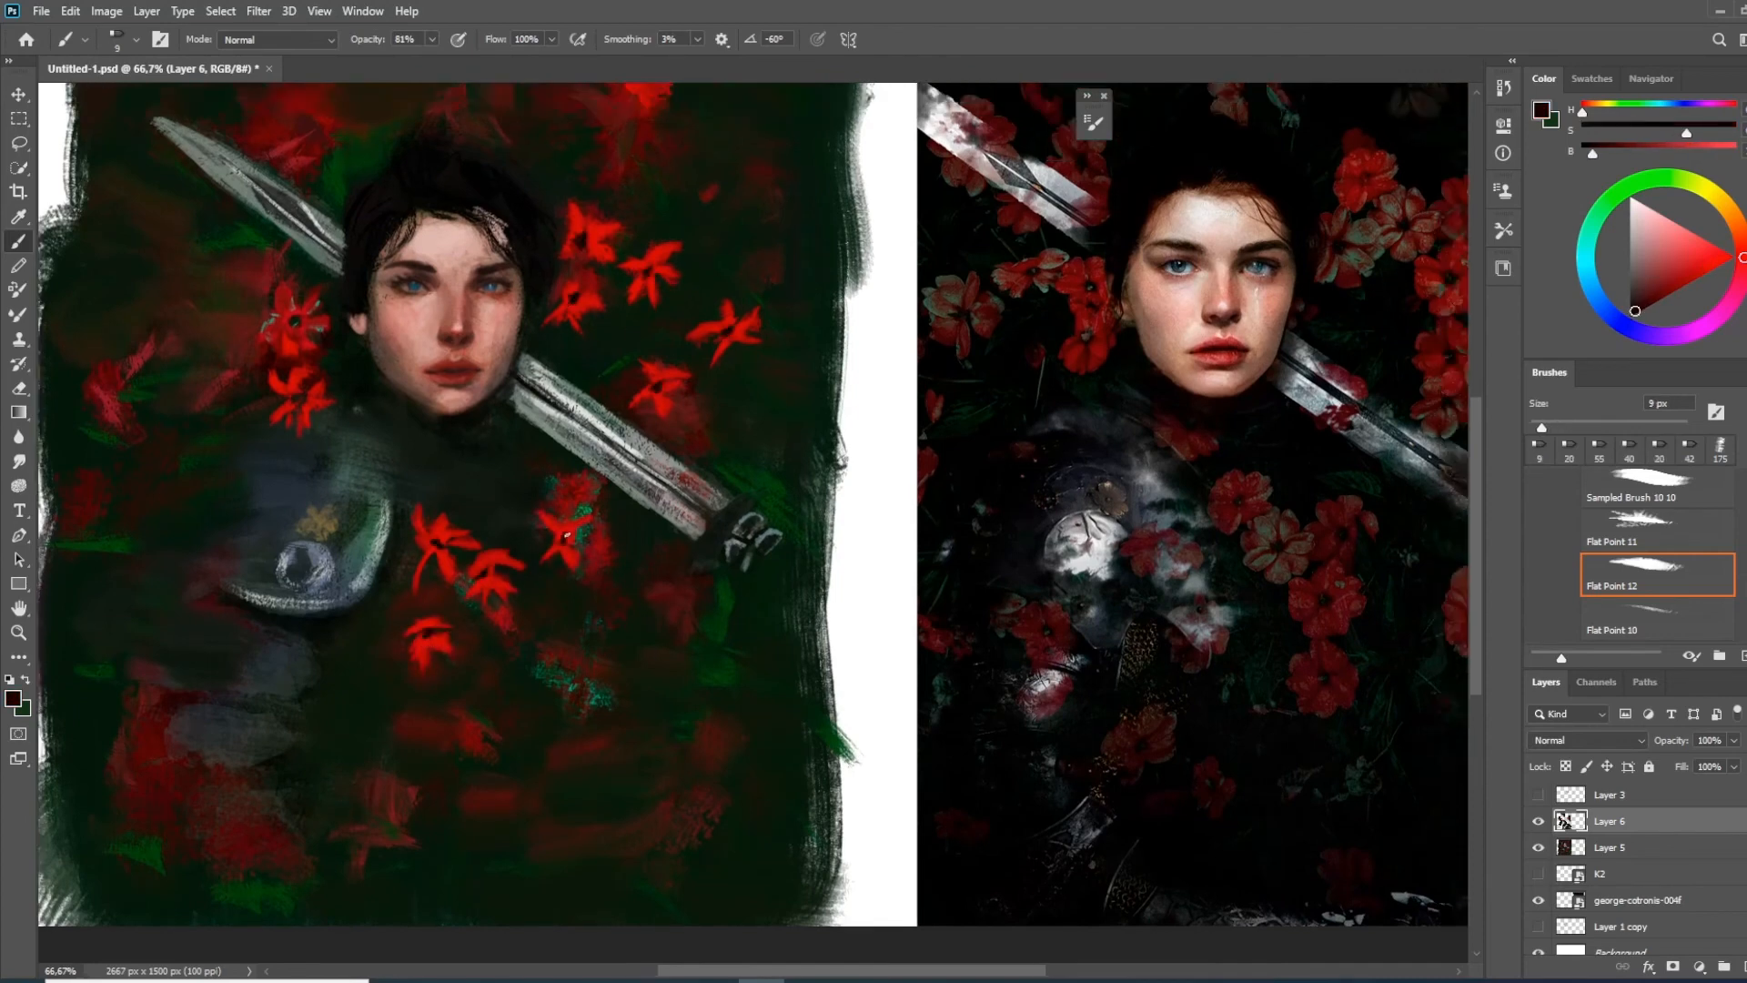
Sample a grey-green petal tone from the reference photo and add fine teal accents to the flowers beside the hair
left_click_drag(564, 538, 593, 575)
left_click(1392, 276, "alt")
left_click(669, 330, "alt")
left_click(713, 306, "alt")
left_click(739, 375, "alt")
left_click_drag(780, 365, 771, 382)
left_click_drag(631, 260, 627, 282)
left_click(637, 263, "alt")
left_click_drag(599, 252, 607, 263)
left_click_drag(630, 326, 613, 346)
left_click_drag(602, 353, 589, 361)
left_click_drag(704, 304, 681, 315)
Add teal accents to the chest flowers and the flower just above the sword
left_click_drag(526, 622, 543, 631)
left_click_drag(464, 674, 481, 692)
left_click_drag(472, 569, 497, 589)
left_click_drag(682, 434, 692, 457)
Sample bright red and paint small flowers with teal accents on the background between the sword tip and shoulder armour
left_click(307, 366, "alt")
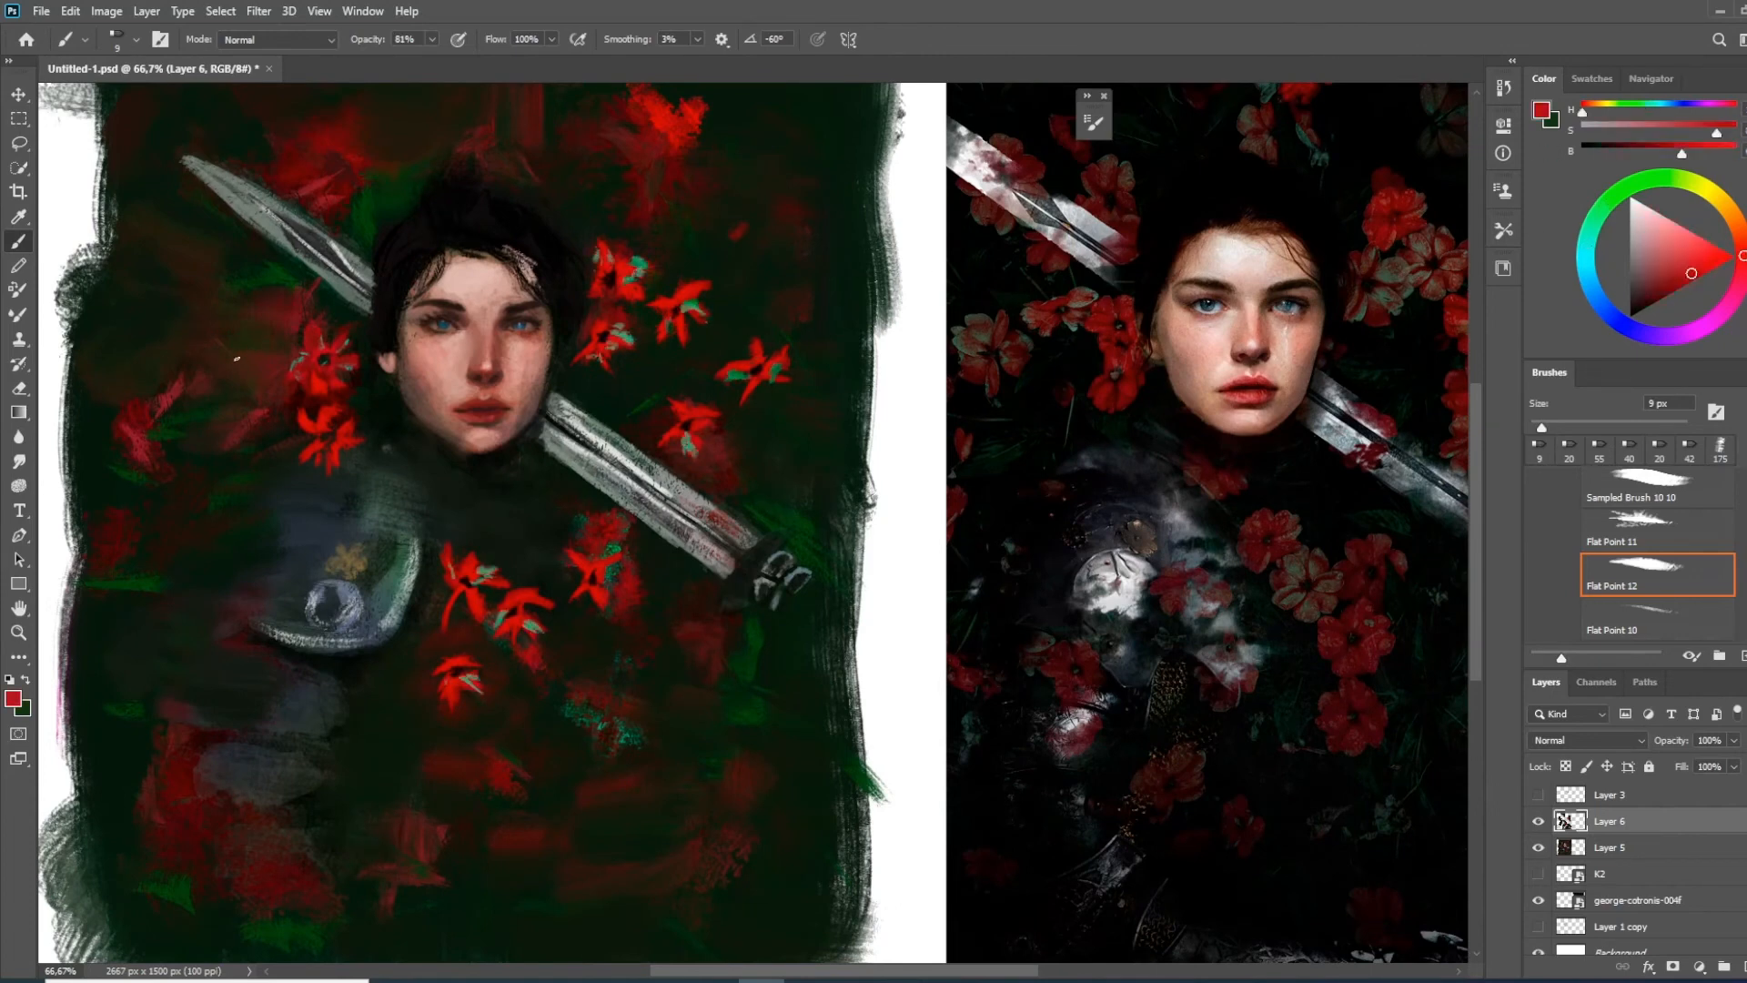
left_click_drag(300, 534, 358, 539)
left_click_drag(327, 441, 317, 434)
left_click(341, 371, "alt")
left_click_drag(336, 368, 347, 356)
left_click_drag(434, 511, 379, 483)
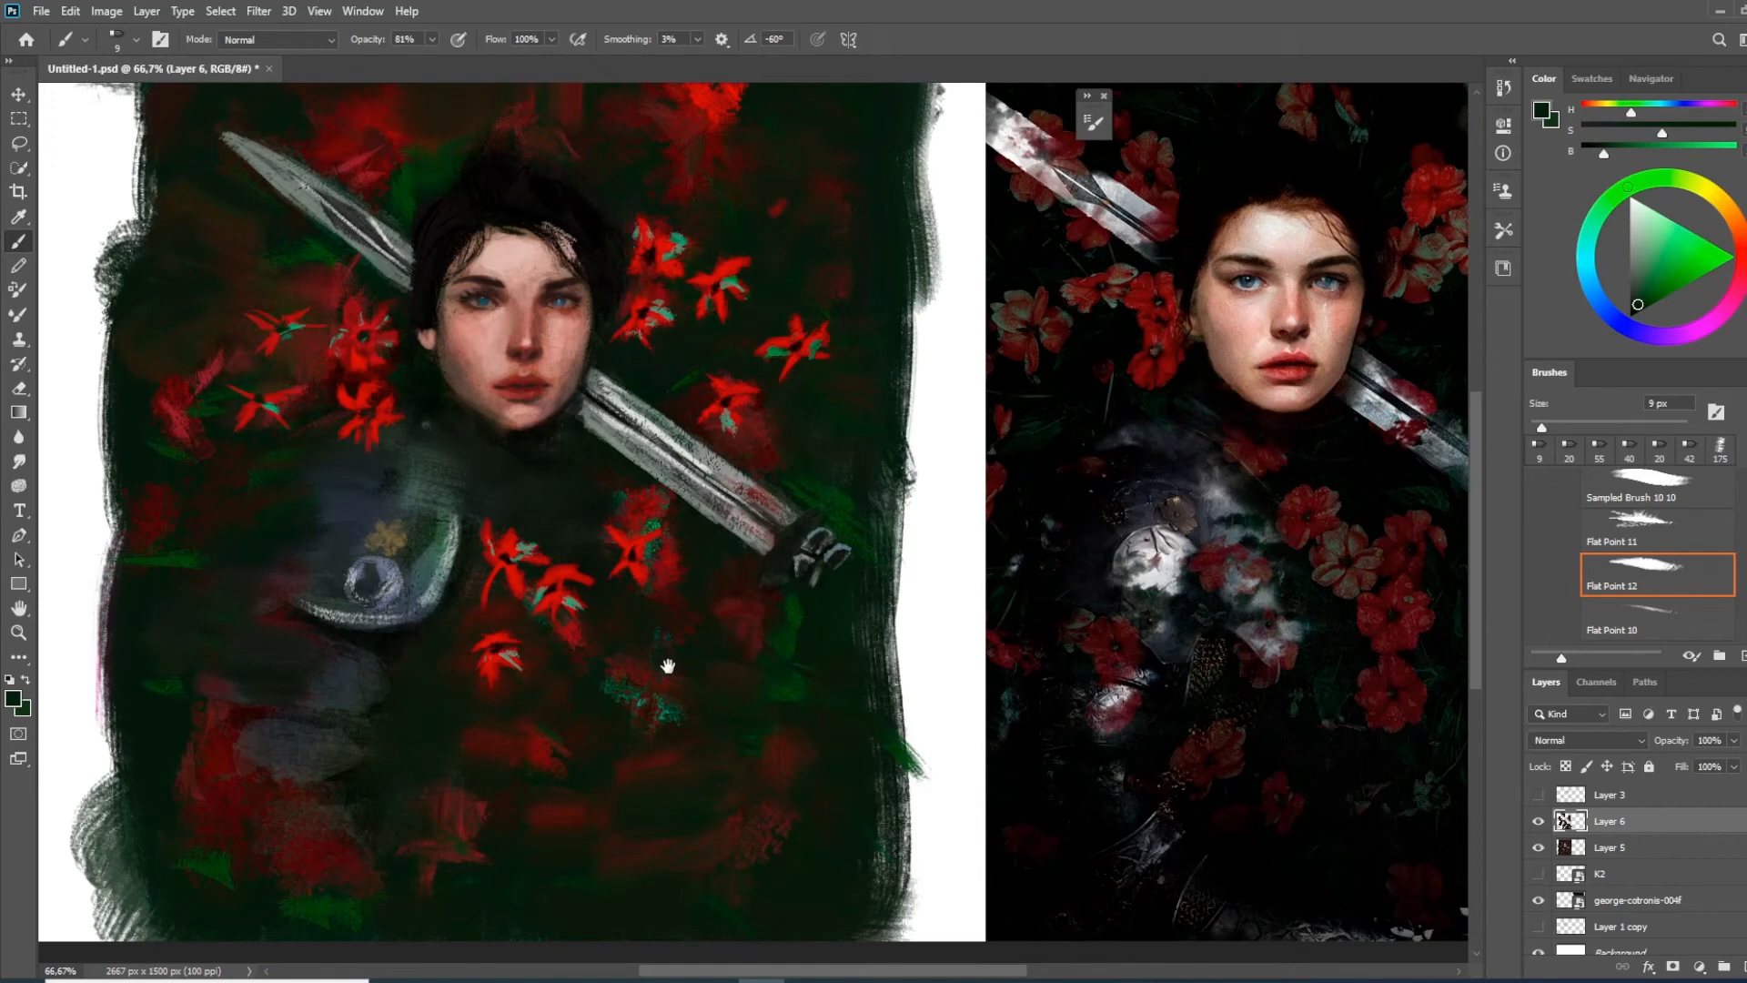
Sample petal colours, lighten the red to a coral tone and add fine highlights to the flower petals
left_click_drag(669, 660, 700, 710)
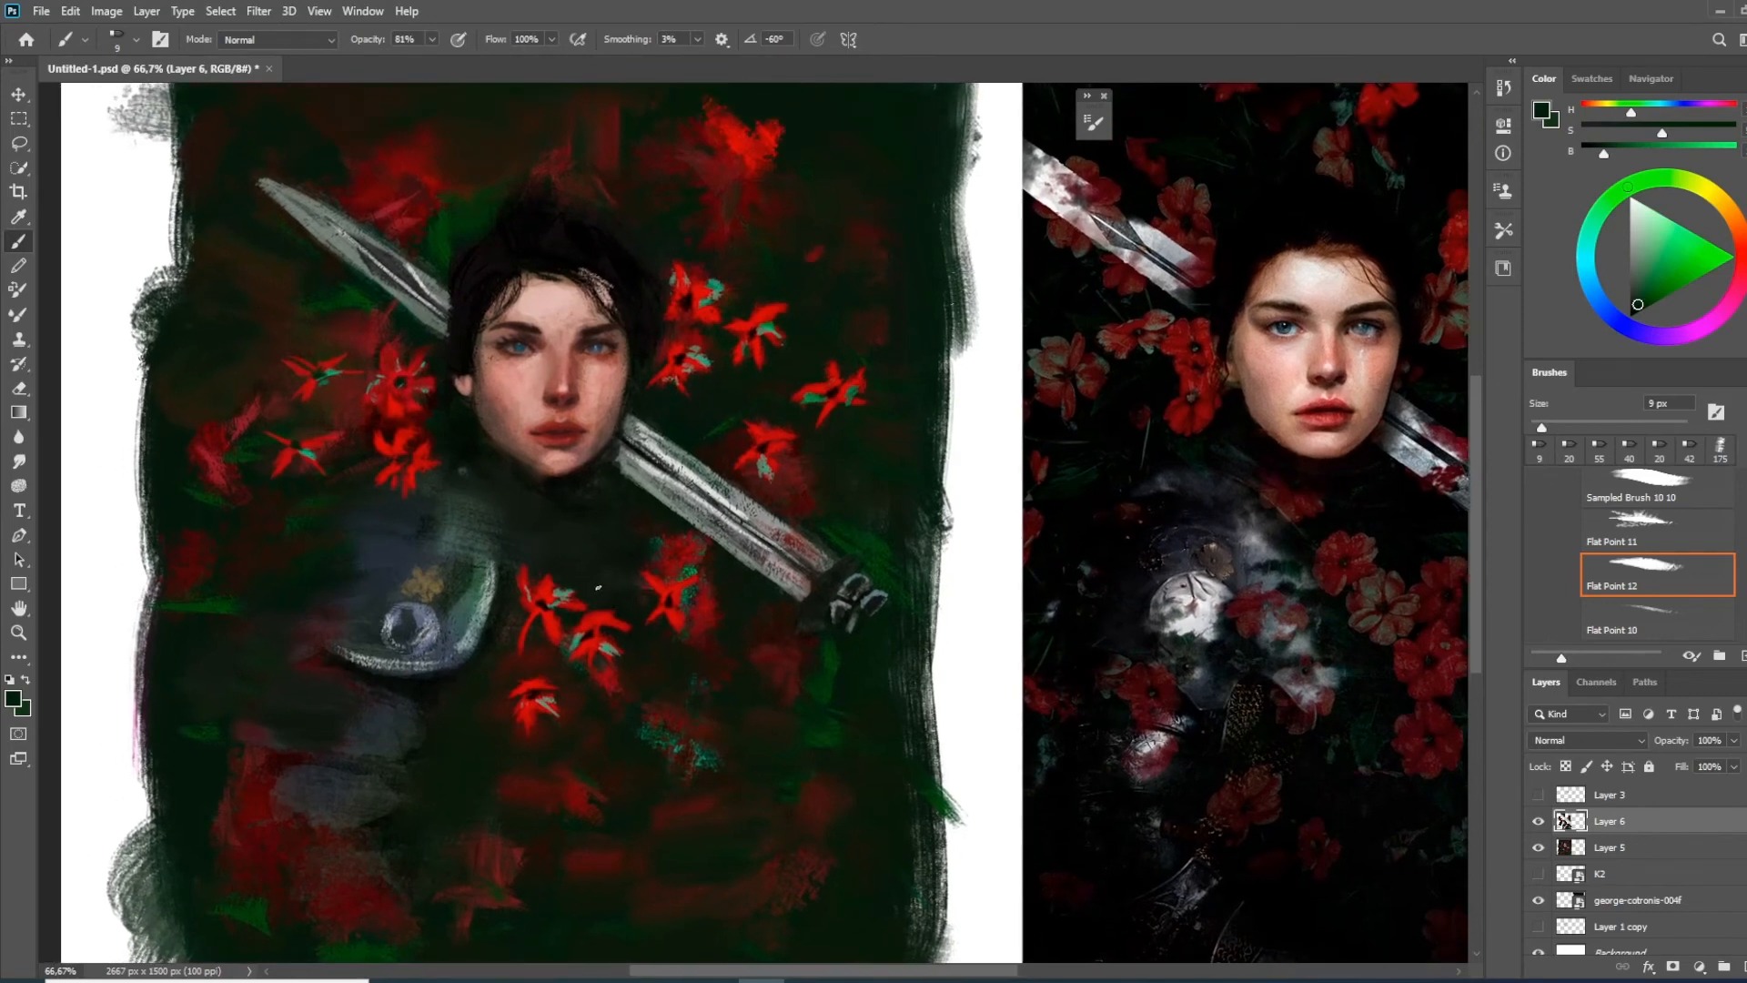
left_click(714, 310, "alt")
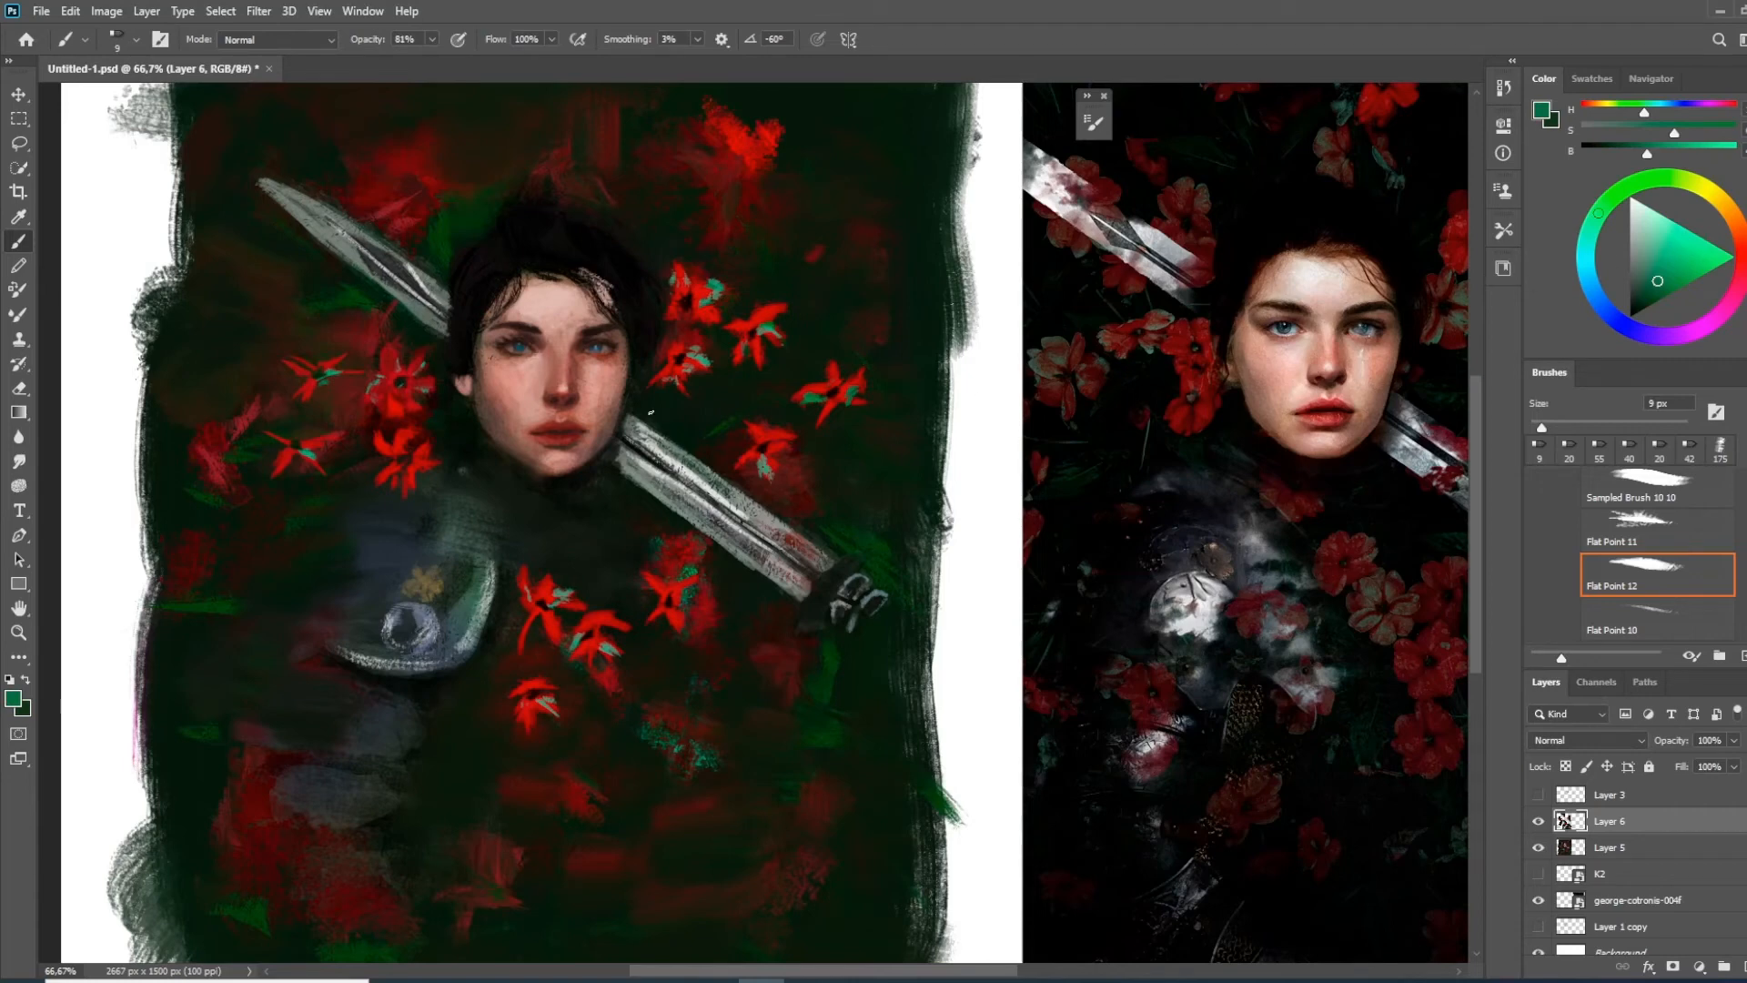
left_click(738, 335, "alt")
left_click_drag(1702, 269, 1692, 249)
left_click_drag(762, 383, 653, 382)
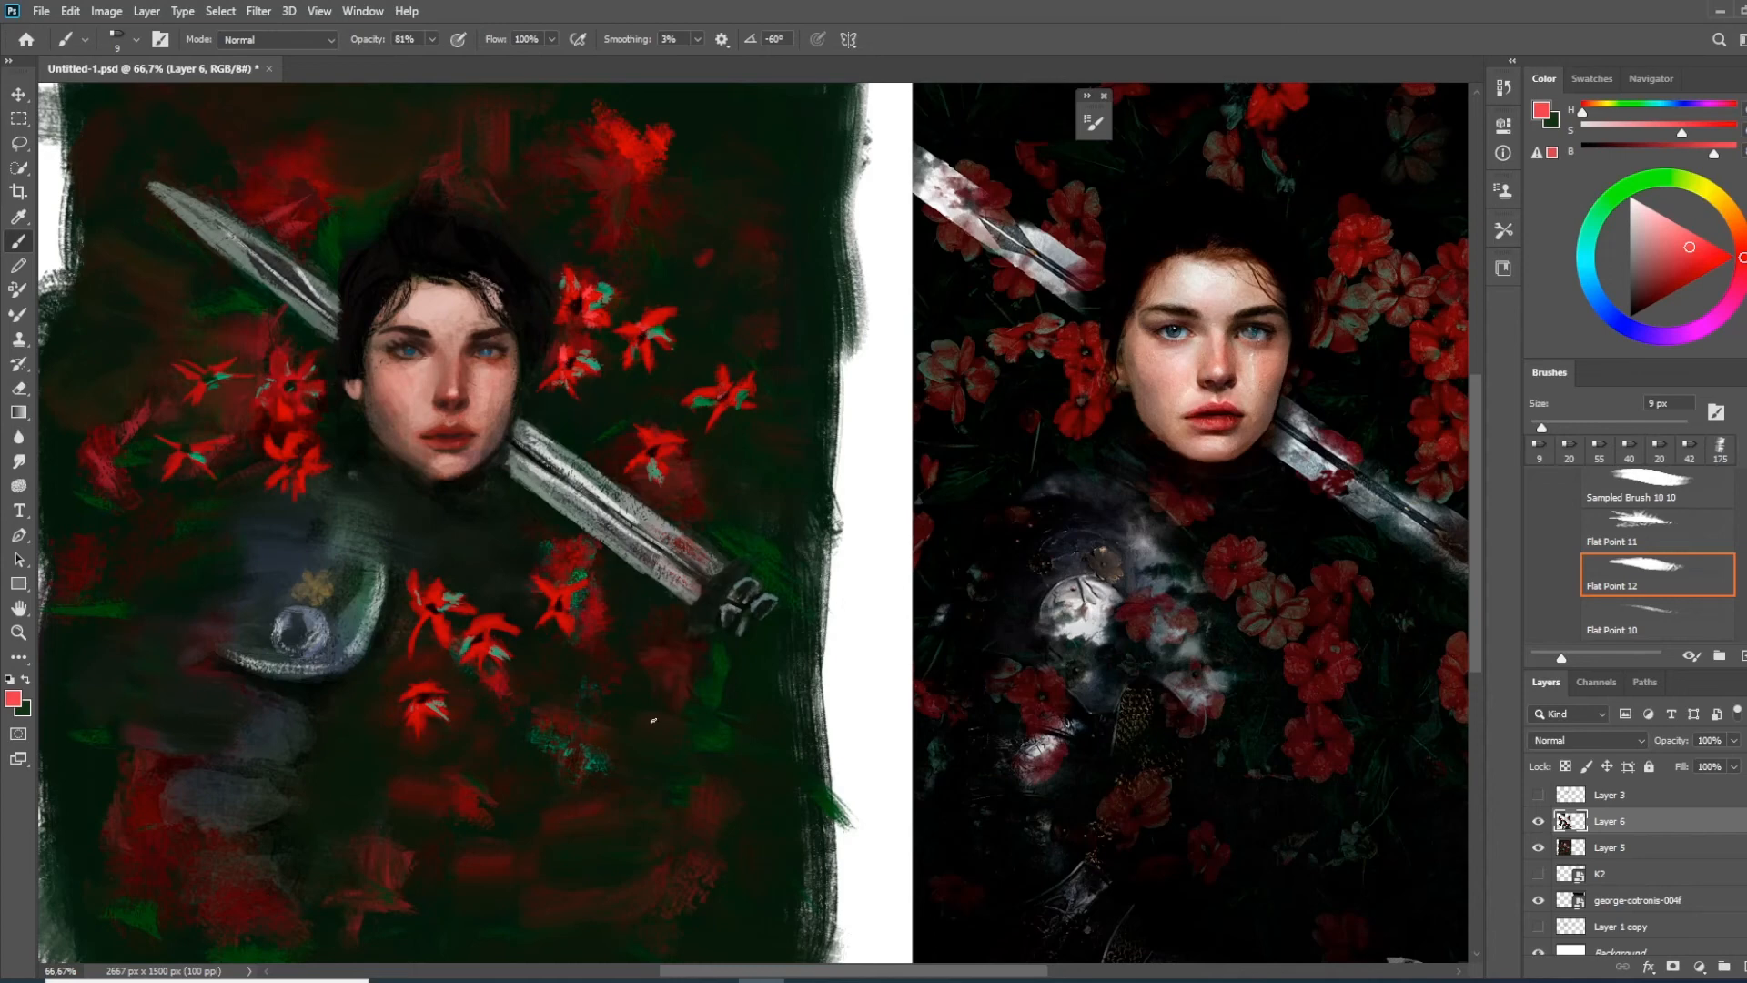
left_click_drag(557, 793, 592, 725)
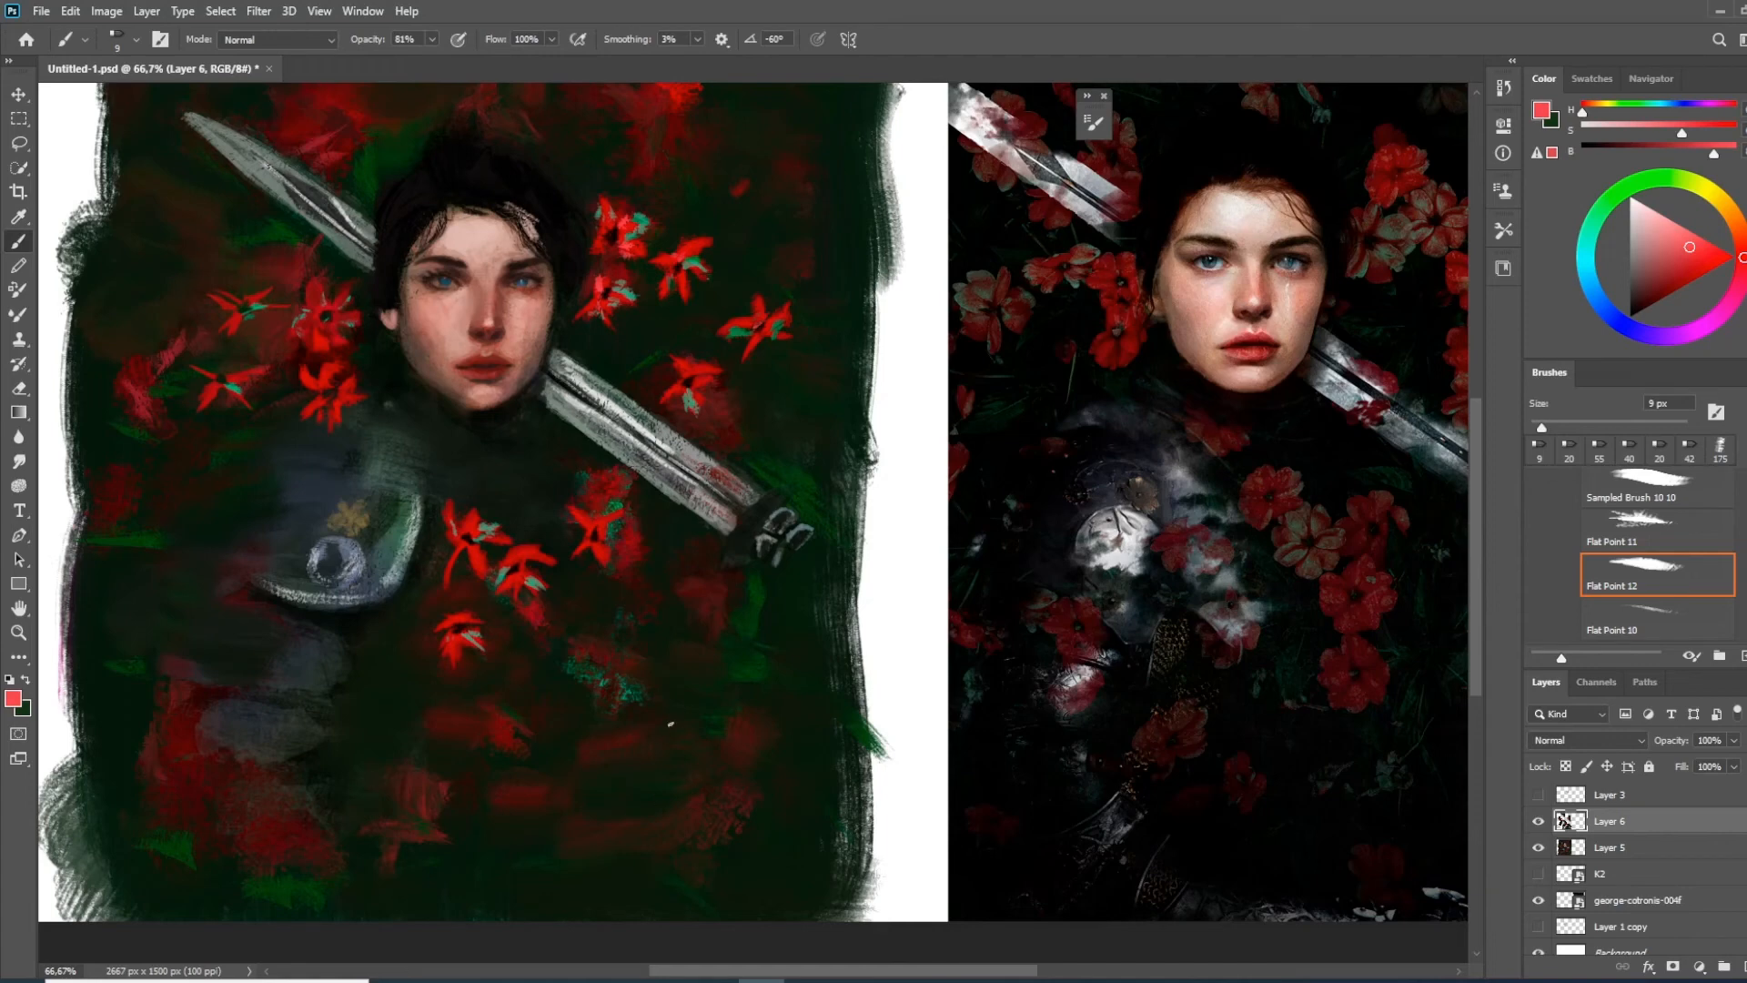
left_click_drag(731, 698, 711, 830)
left_click_drag(610, 529, 633, 402)
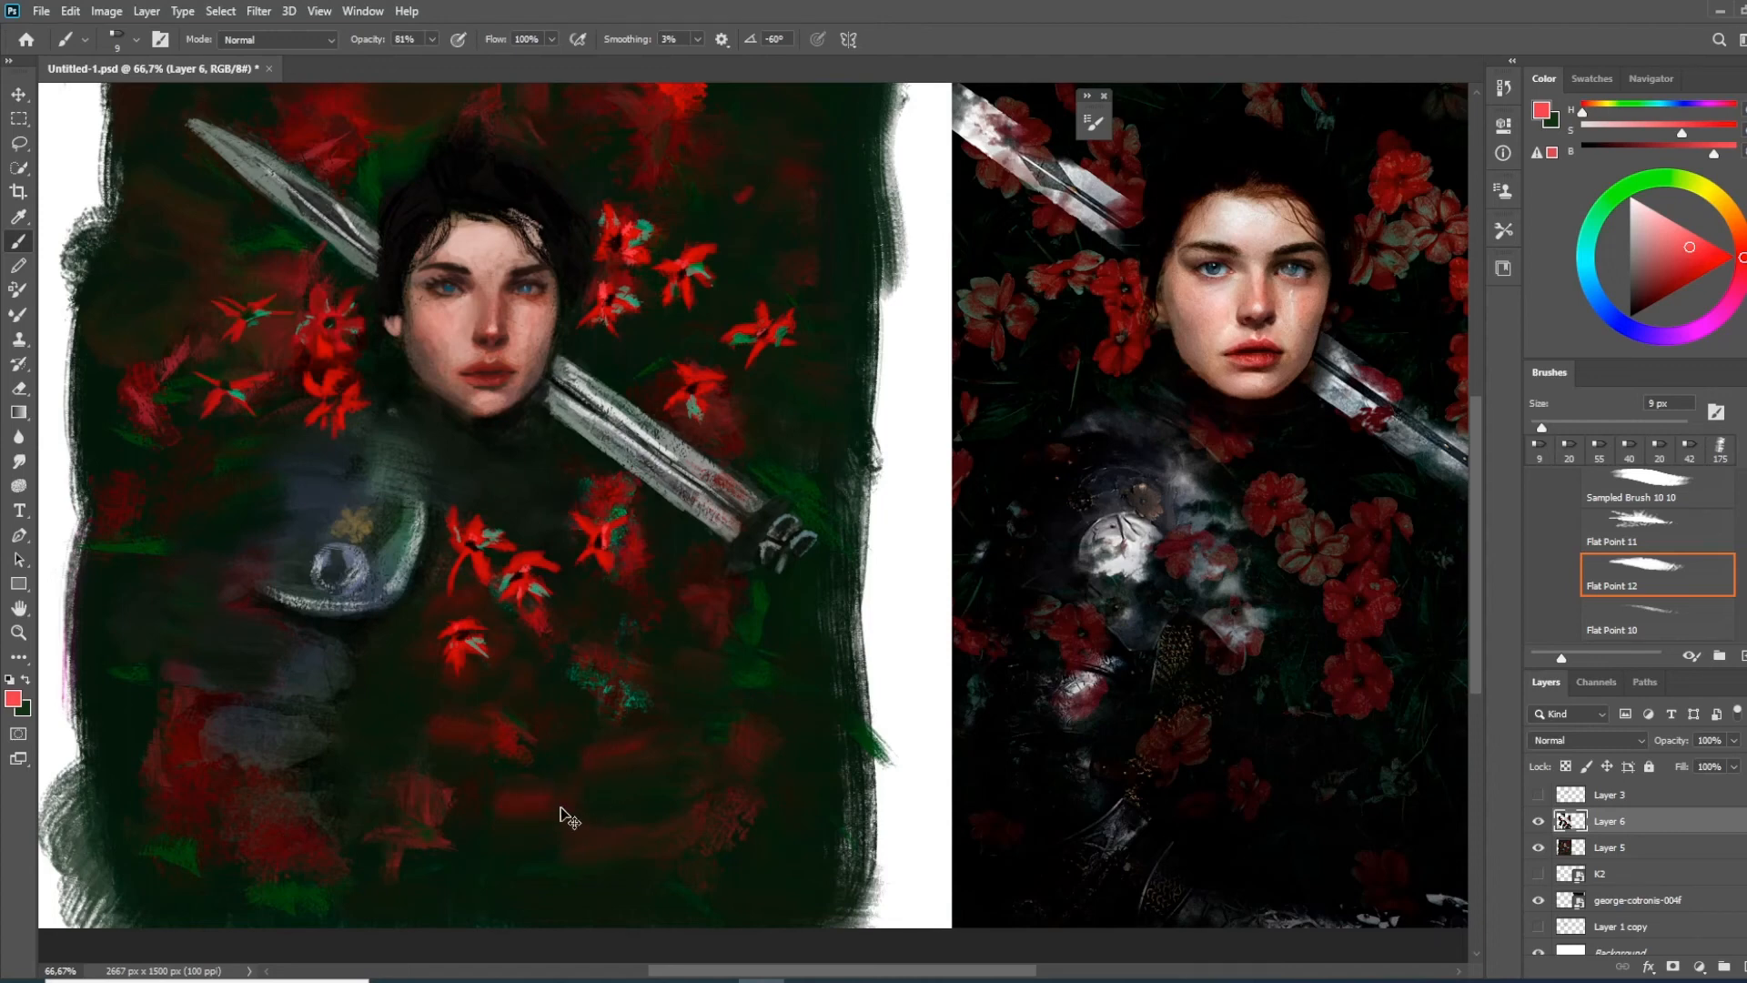
mouse_move(539, 793)
left_mouse_down()
mouse_move(507, 785)
mouse_move(604, 825)
left_mouse_up()
key("ctrl+z")
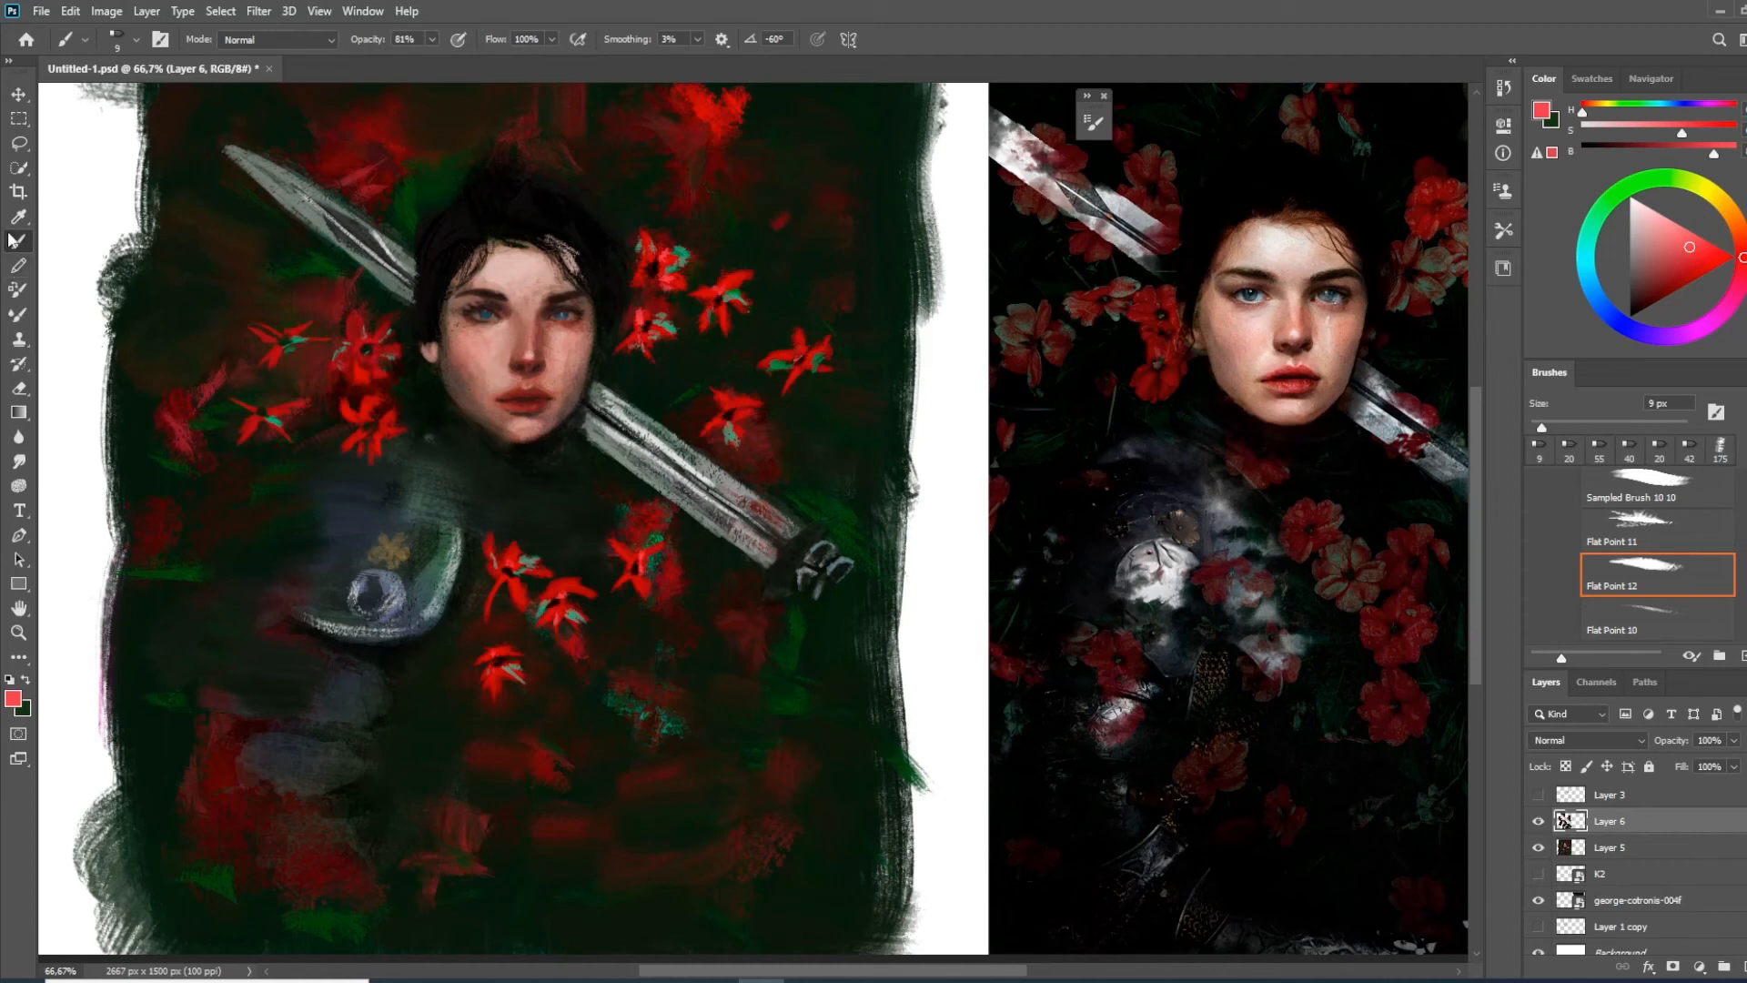
Switch to the Mixer Brush, load it from a chest flower and dab 55 px flower strokes below the sword hilt
left_click(18, 313)
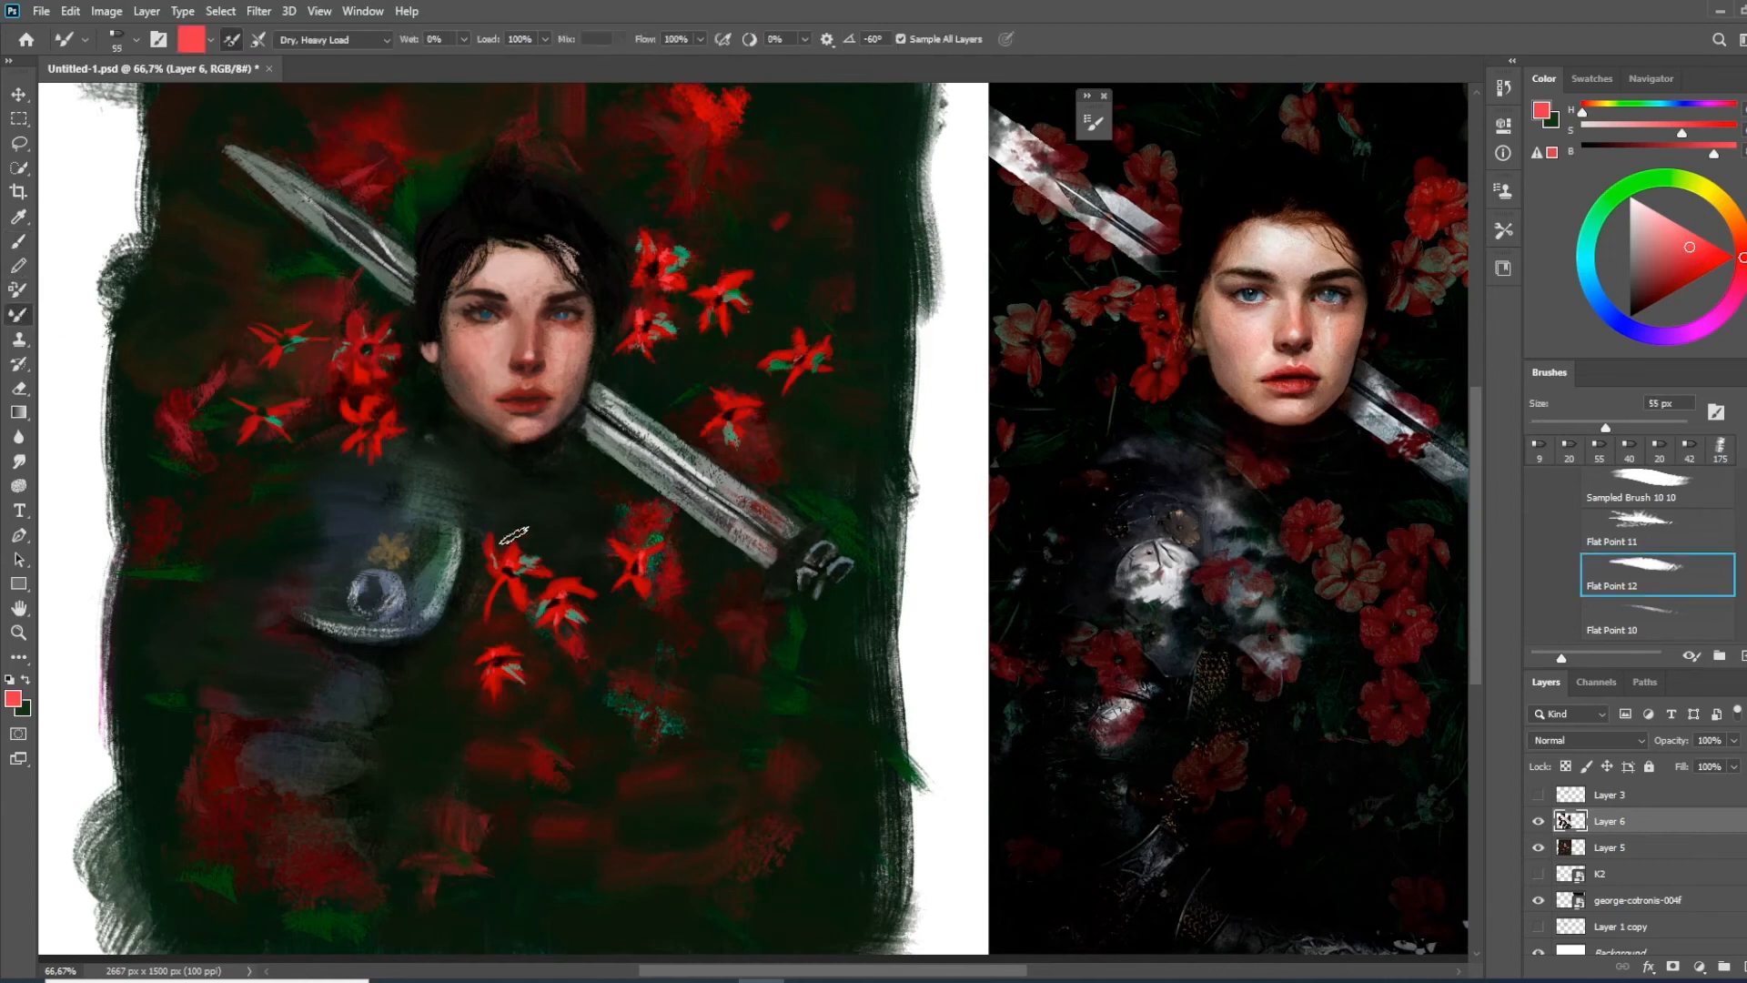
left_click(517, 582, "alt")
left_click_drag(729, 409, 737, 424)
mouse_move(640, 706)
left_mouse_down()
mouse_move(678, 705)
mouse_move(660, 710)
left_mouse_up()
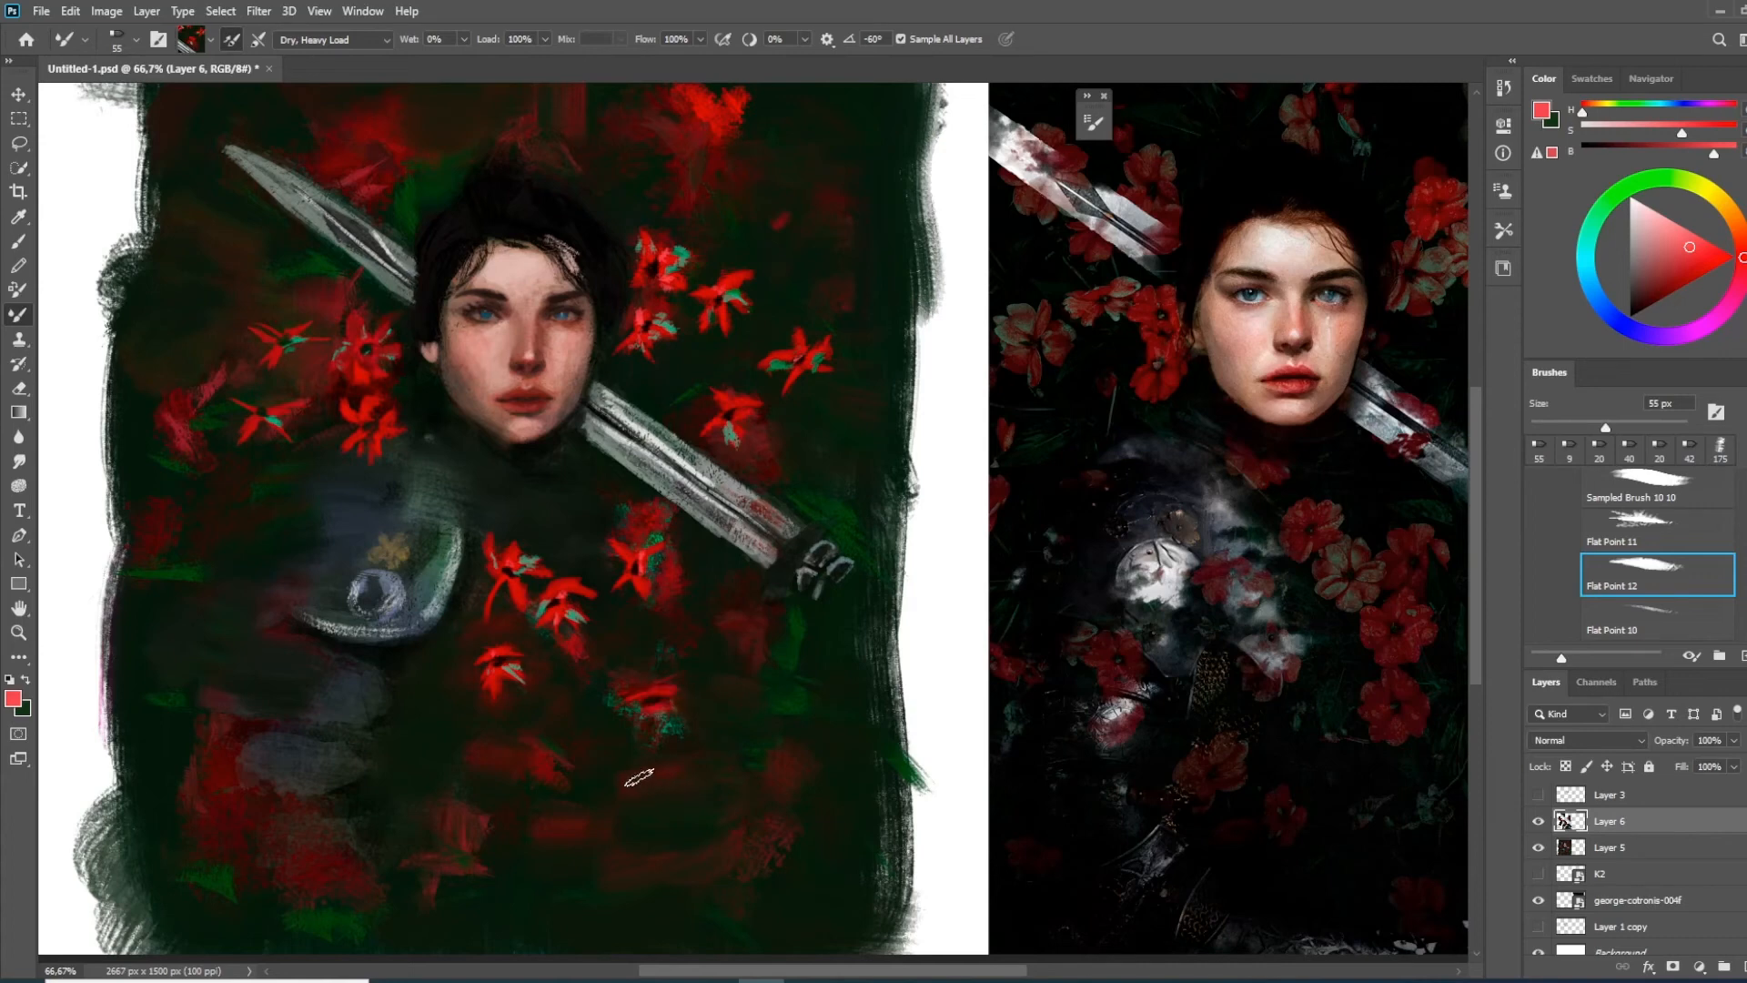
left_click_drag(657, 772, 686, 790)
left_click_drag(626, 863, 628, 873)
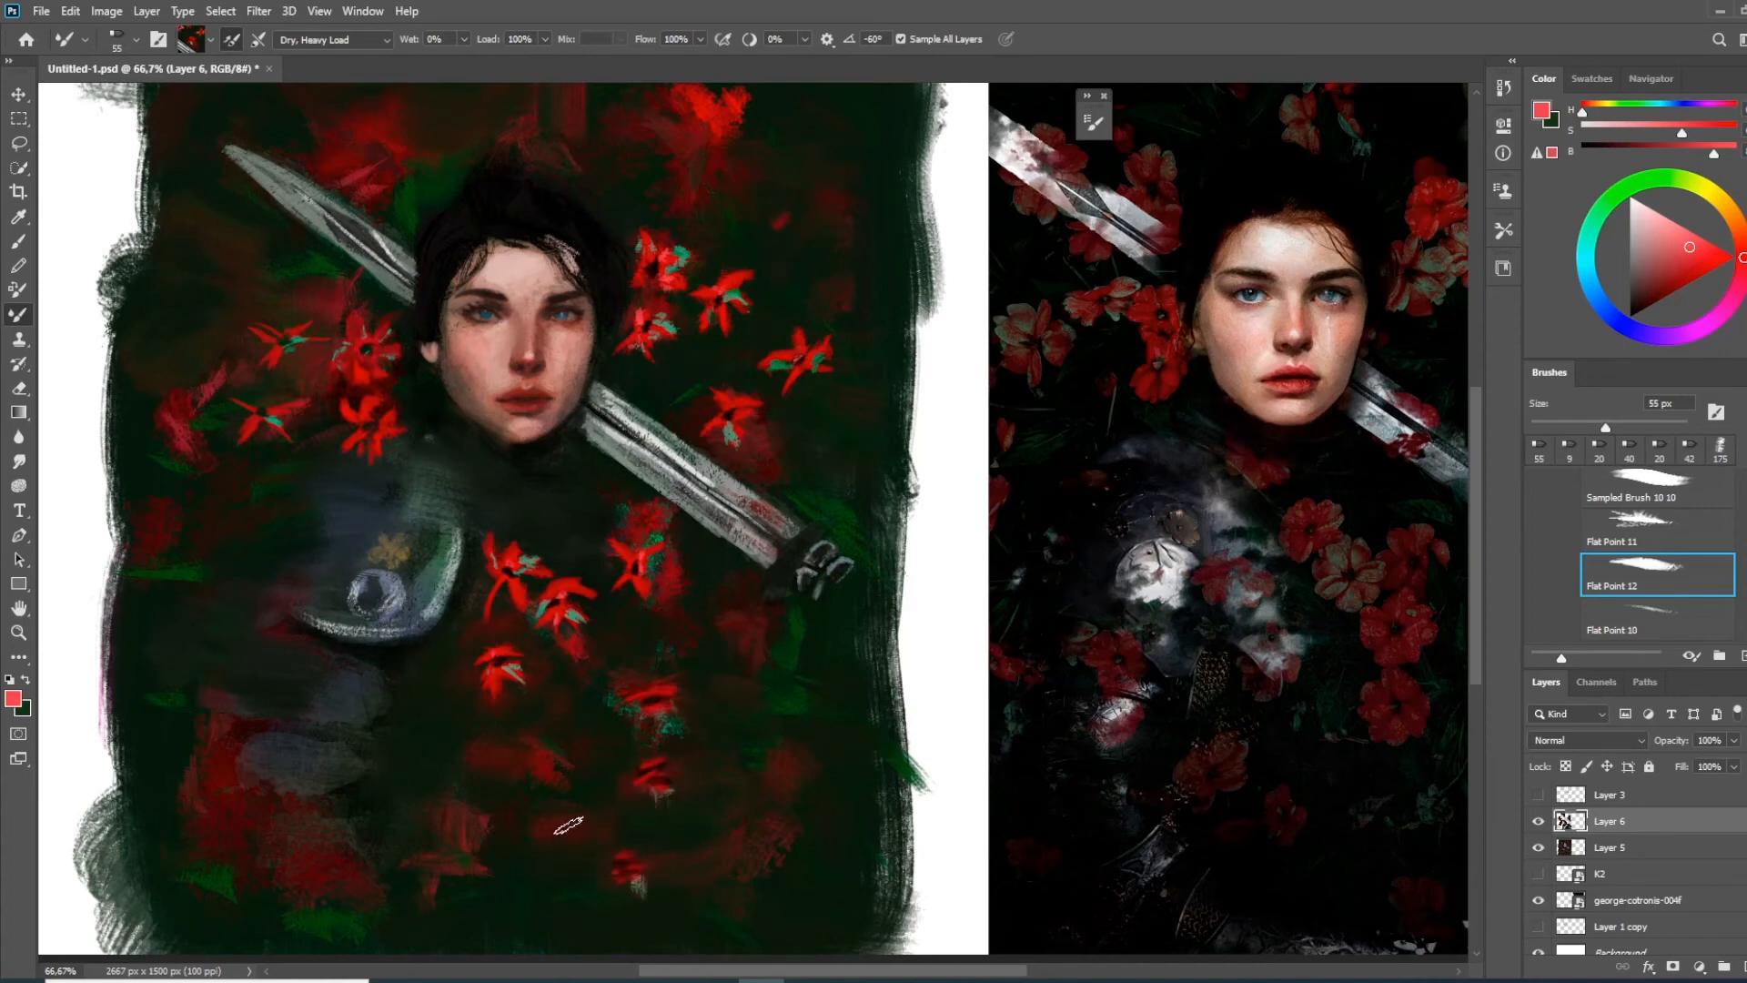
Build up red flowers along the lower centre of the painting with the loaded Mixer Brush
mouse_move(610, 868)
left_mouse_down()
mouse_move(628, 873)
mouse_move(638, 835)
left_mouse_up()
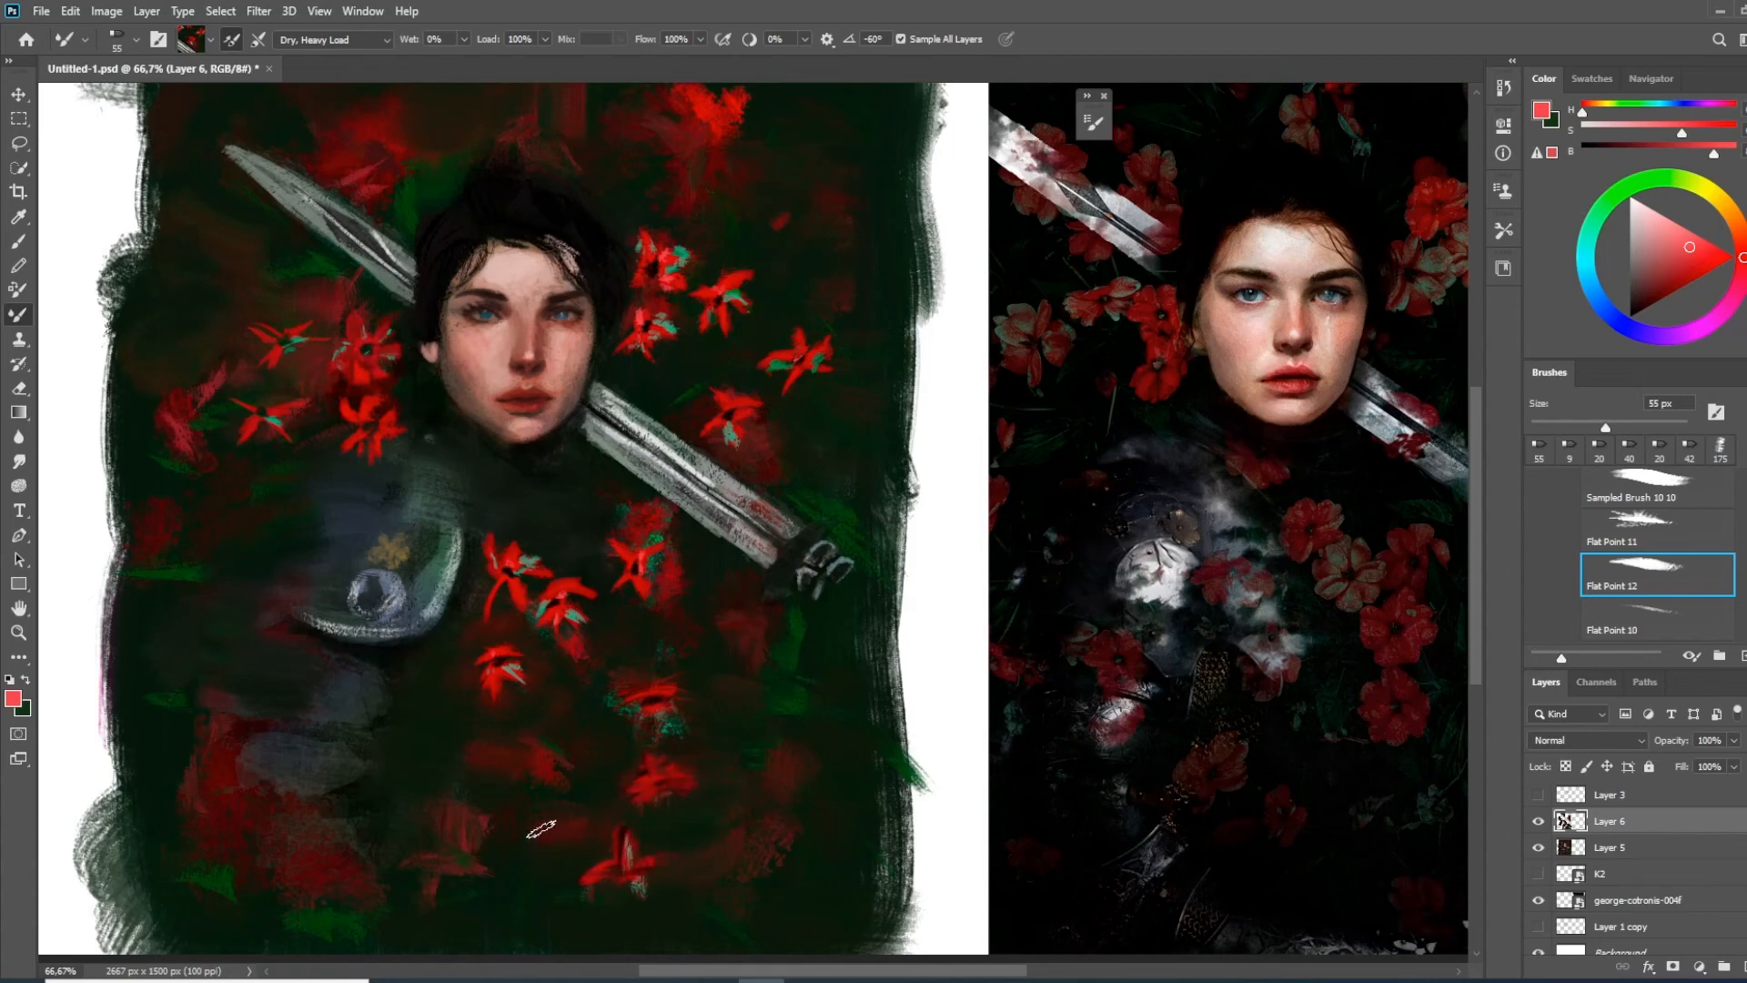
left_click_drag(571, 818, 540, 852)
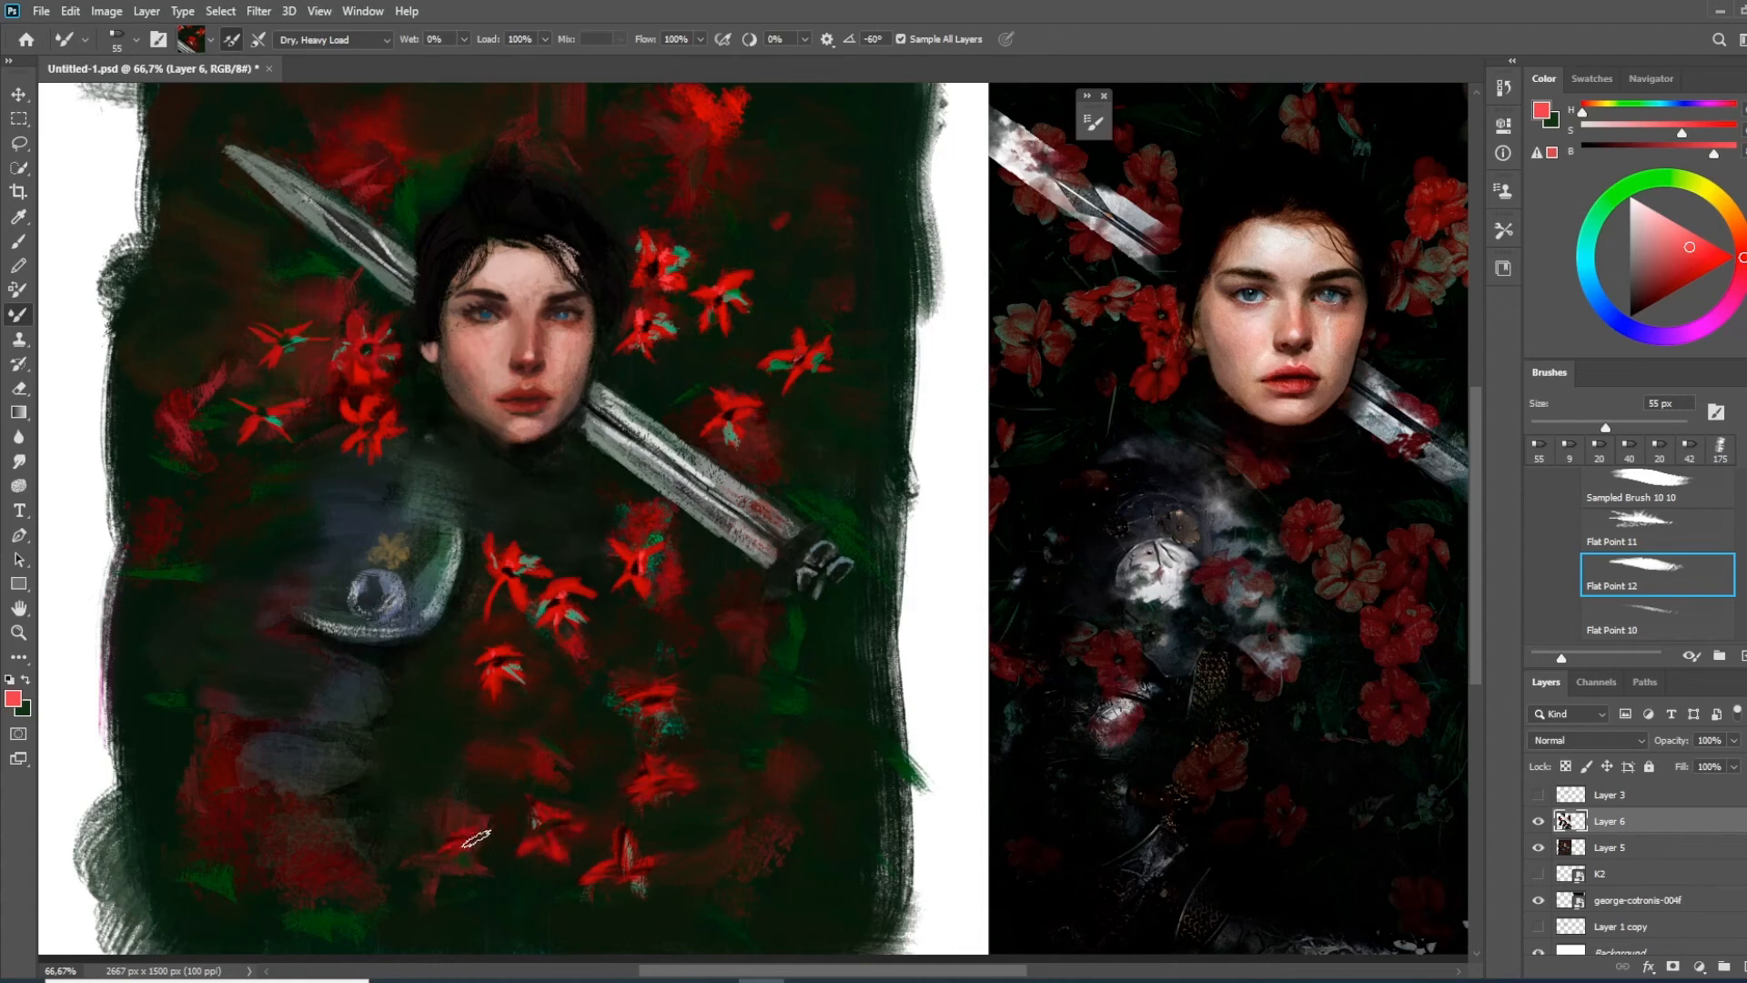
mouse_move(482, 796)
left_mouse_down()
mouse_move(419, 854)
mouse_move(449, 865)
left_mouse_up()
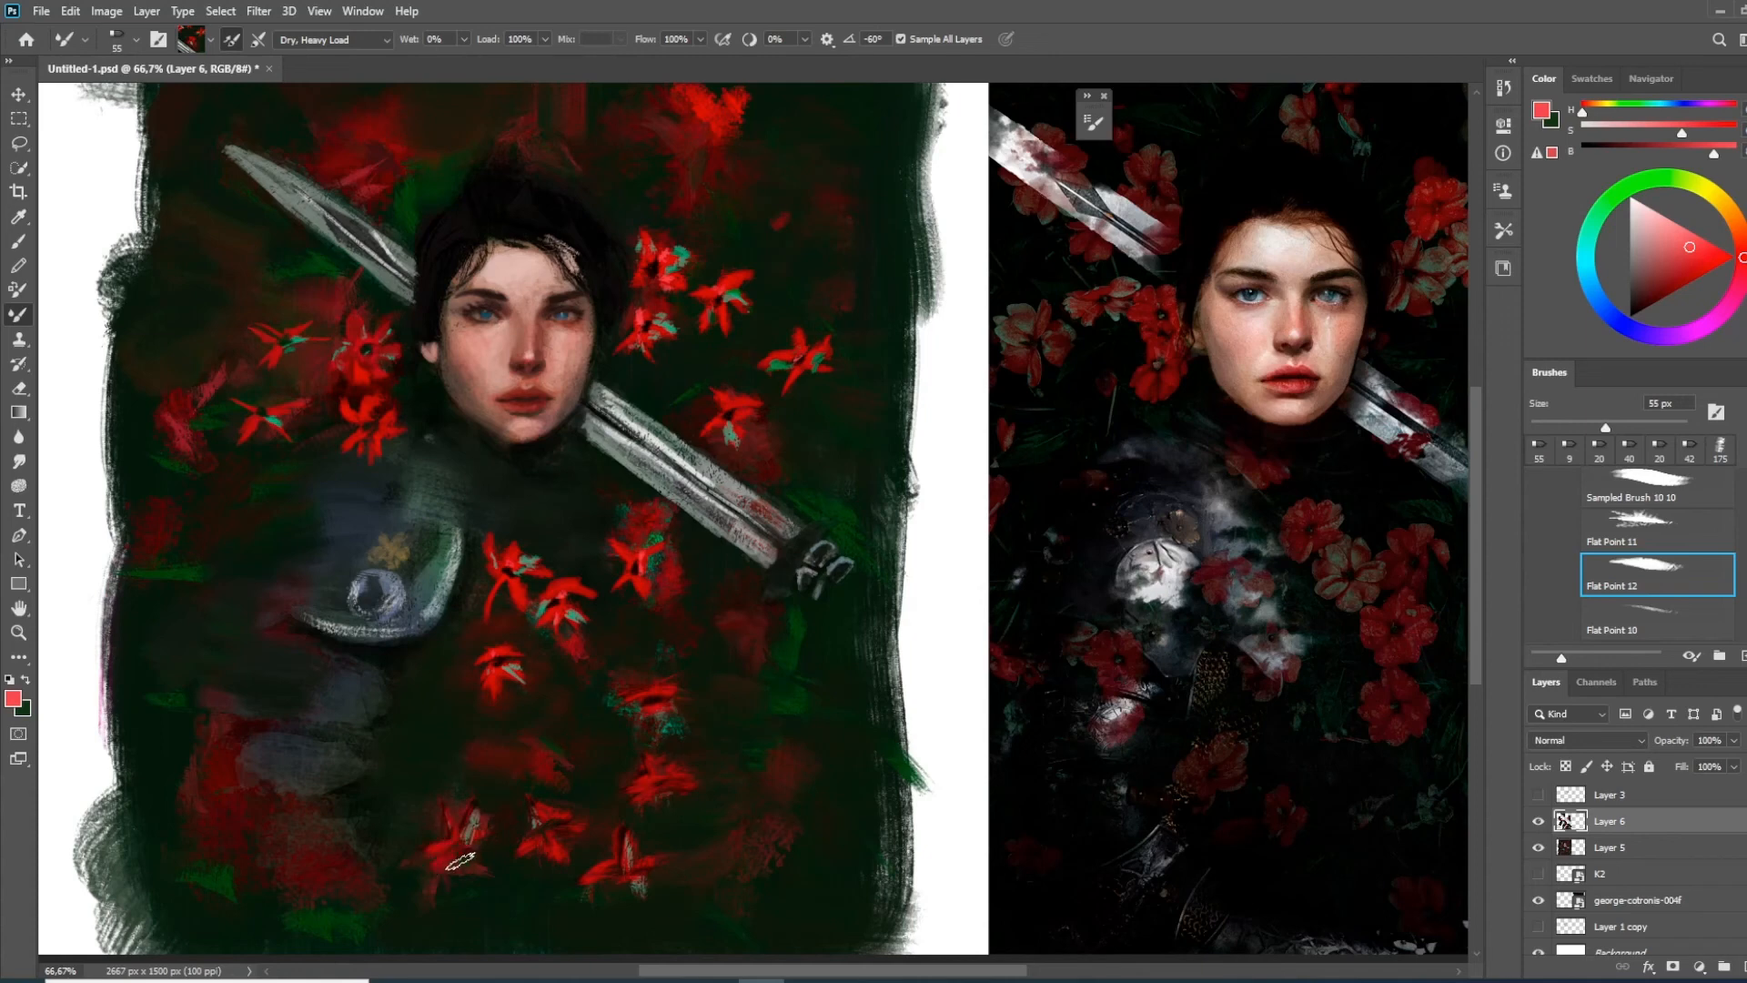
mouse_move(544, 764)
left_mouse_down()
mouse_move(488, 733)
mouse_move(507, 769)
left_mouse_up()
Stamp more red flowers over the blurred red patches in both lower corners of the painting
left_click_drag(752, 841, 729, 871)
left_click_drag(810, 753, 764, 780)
mouse_move(312, 881)
left_mouse_down()
mouse_move(328, 856)
mouse_move(238, 857)
left_mouse_up()
left_click_drag(194, 766, 218, 788)
Add loose red flowers at the painting's outer edge, above the head and over the sword blade
left_click_drag(166, 416, 188, 451)
left_click_drag(583, 182, 539, 276)
left_click_drag(671, 199, 656, 227)
left_click_drag(496, 193, 492, 235)
left_click_drag(284, 250, 330, 325)
Add red flowers around the collar and along the sword beneath the face with the Mixer Brush
mouse_move(583, 555)
left_mouse_down()
mouse_move(363, 414)
mouse_move(340, 441)
left_mouse_up()
left_click_drag(218, 435, 182, 462)
left_click_drag(509, 555, 487, 535)
left_click_drag(486, 539, 451, 574)
left_click_drag(572, 592, 537, 617)
Enlarge the Mixer Brush to 80 px and work broader strokes into the flowers and background
mouse_move(356, 373)
left_mouse_down()
mouse_move(665, 469)
mouse_move(699, 530)
left_mouse_up()
key("bracketright")
key("bracketright")
key("bracketright")
left_click(506, 222, "alt")
left_click_drag(507, 222, 461, 205)
left_click_drag(761, 244, 676, 254)
left_click_drag(639, 171, 659, 222)
left_click_drag(726, 391, 716, 271)
left_click(644, 318, "alt")
left_click(648, 364, "alt")
mouse_move(653, 328)
left_mouse_down()
mouse_move(646, 368)
mouse_move(818, 188)
left_mouse_up()
left_click(710, 291, "alt")
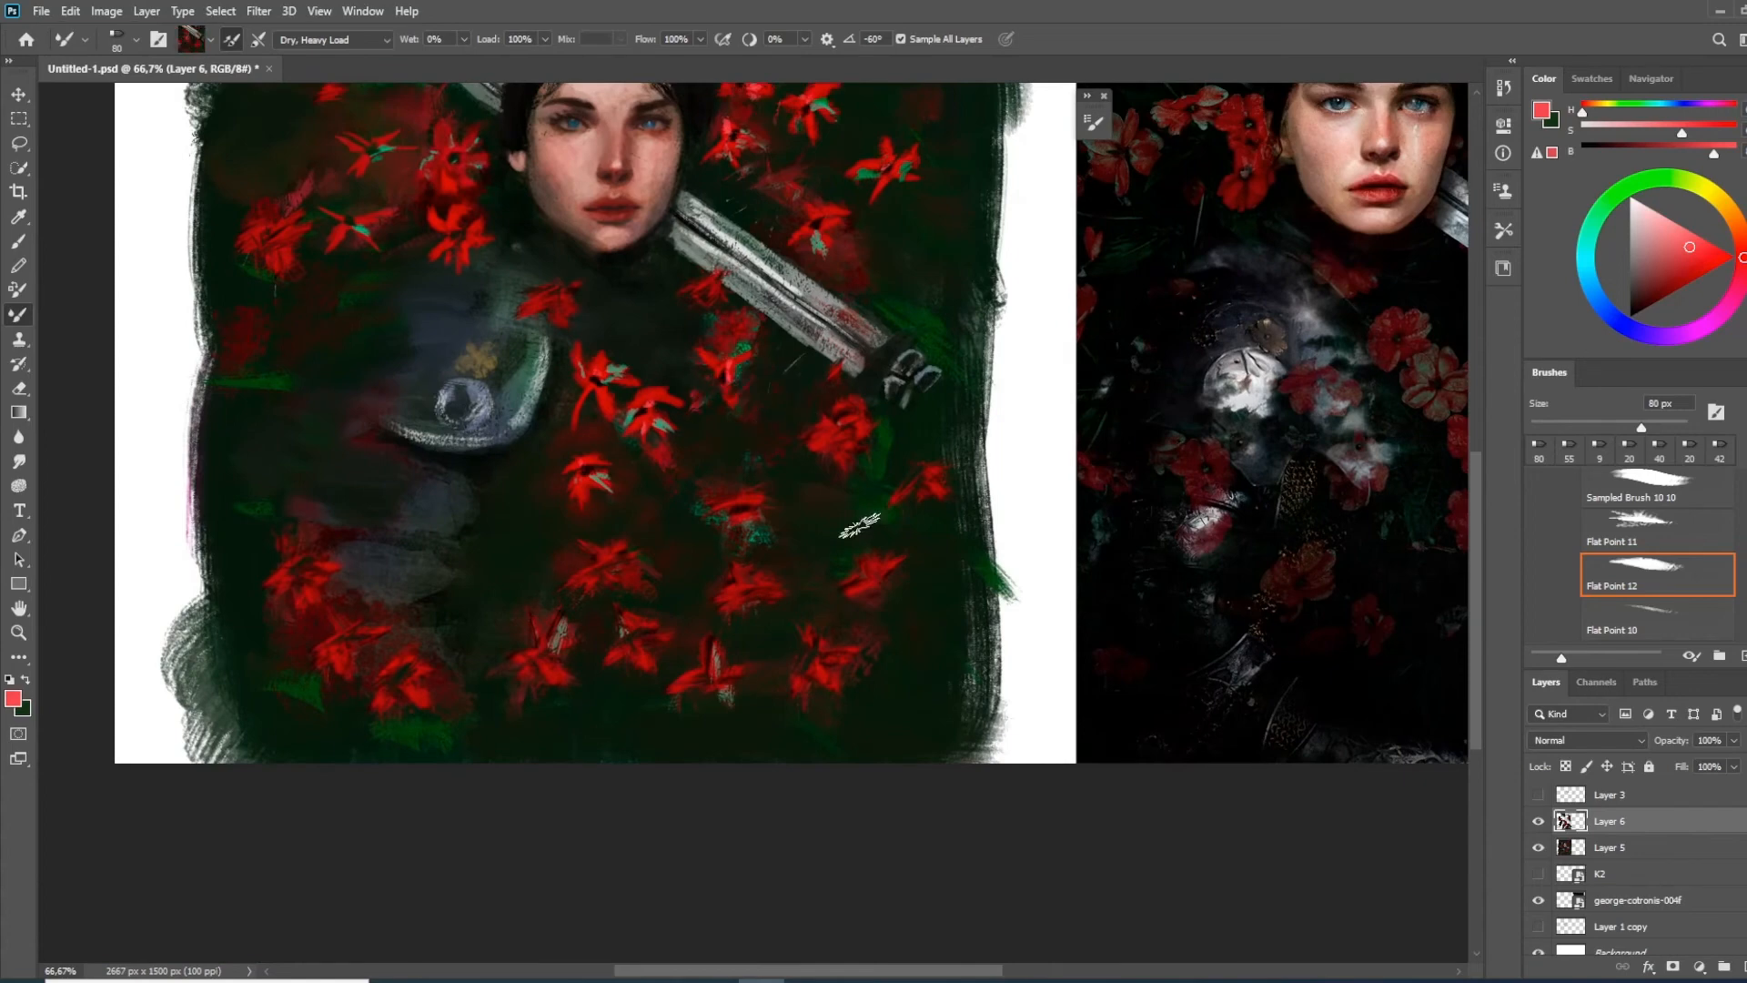
Crop the canvas to the painting alone, cutting off the white margins and the reference photo
key("ctrl+minus")
key("ctrl+minus")
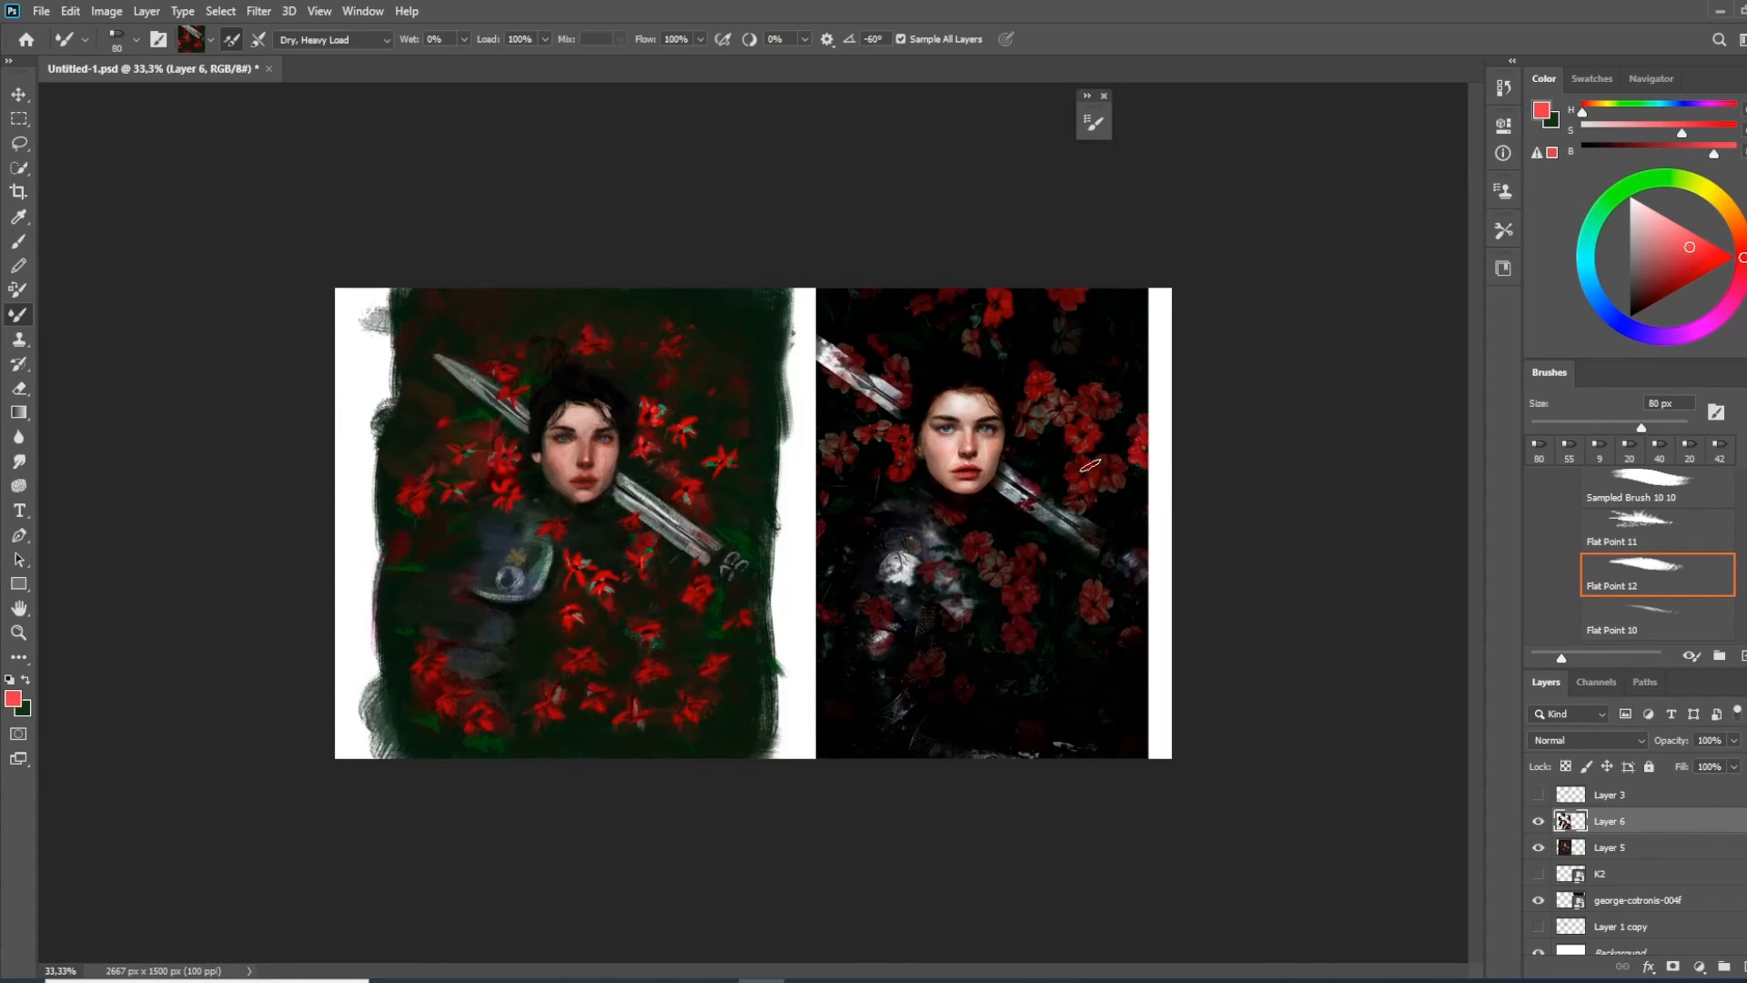
left_click(10, 190)
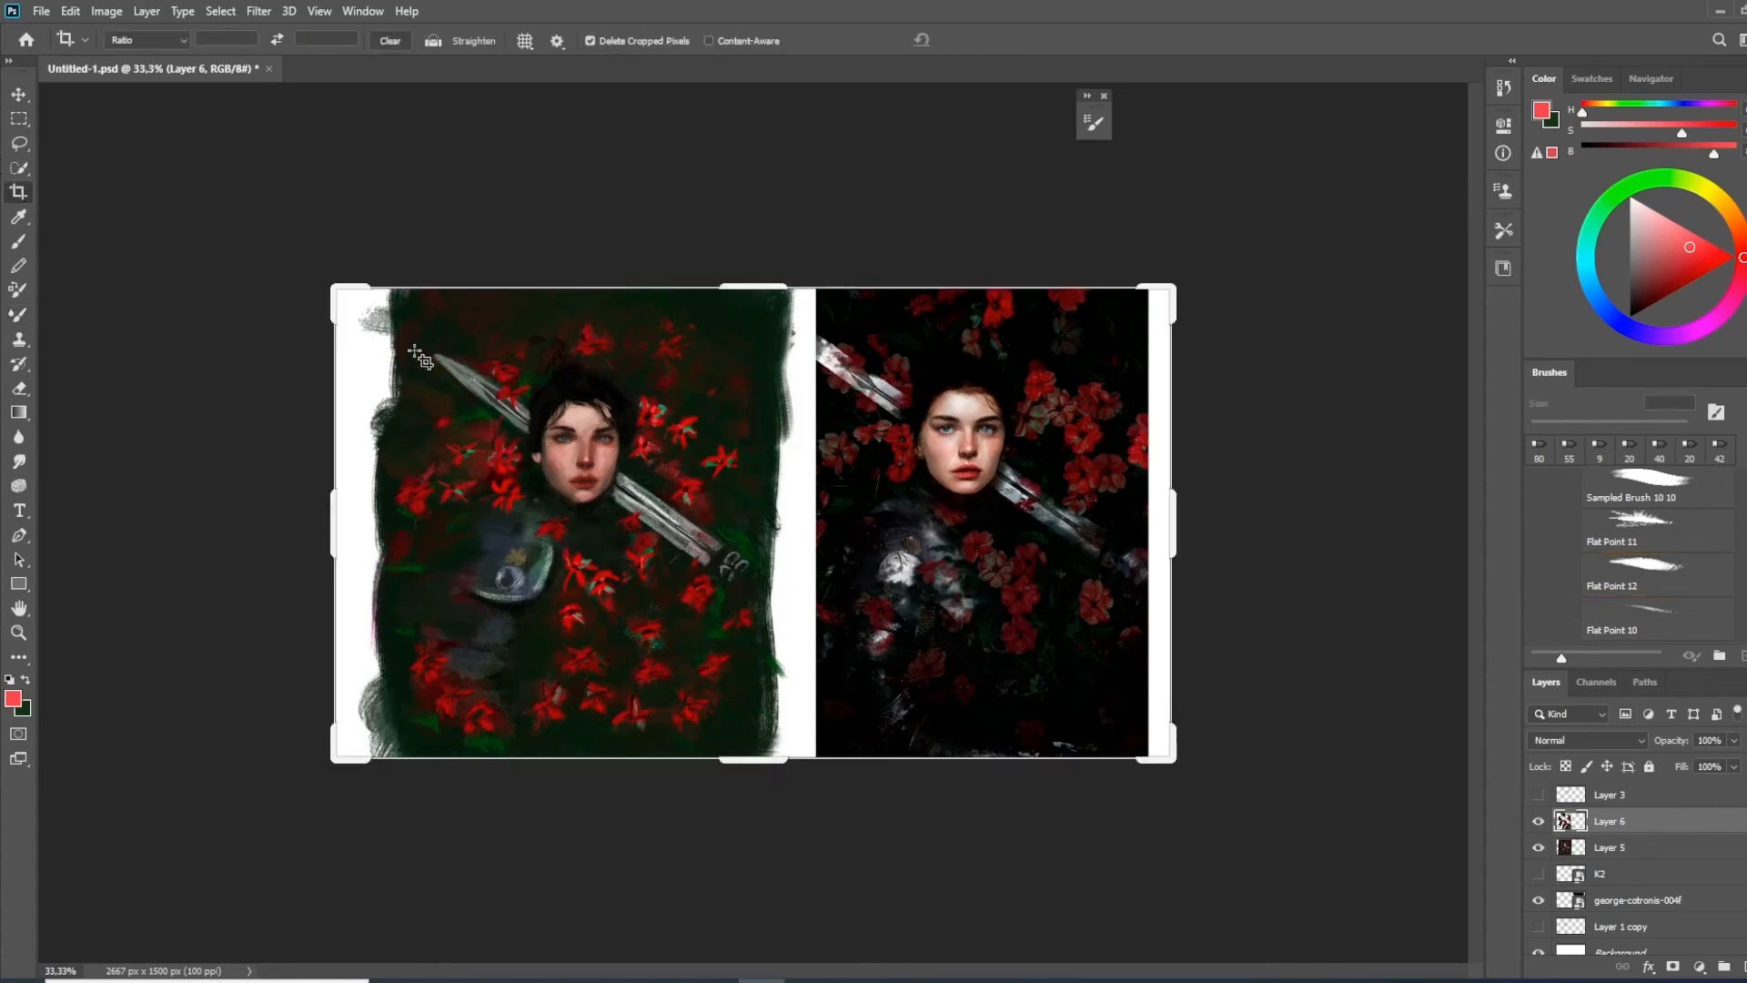
left_click_drag(333, 499, 368, 499)
left_click_drag(1143, 492, 938, 486)
key("Return")
Sample dark background tones with the Brush tool and paint over the remaining gaps along the cropped canvas edge
key("ctrl+plus")
key("ctrl+plus")
key("b")
left_click(577, 329, "alt")
left_click_drag(524, 307, 539, 318)
left_click_drag(525, 472, 525, 514)
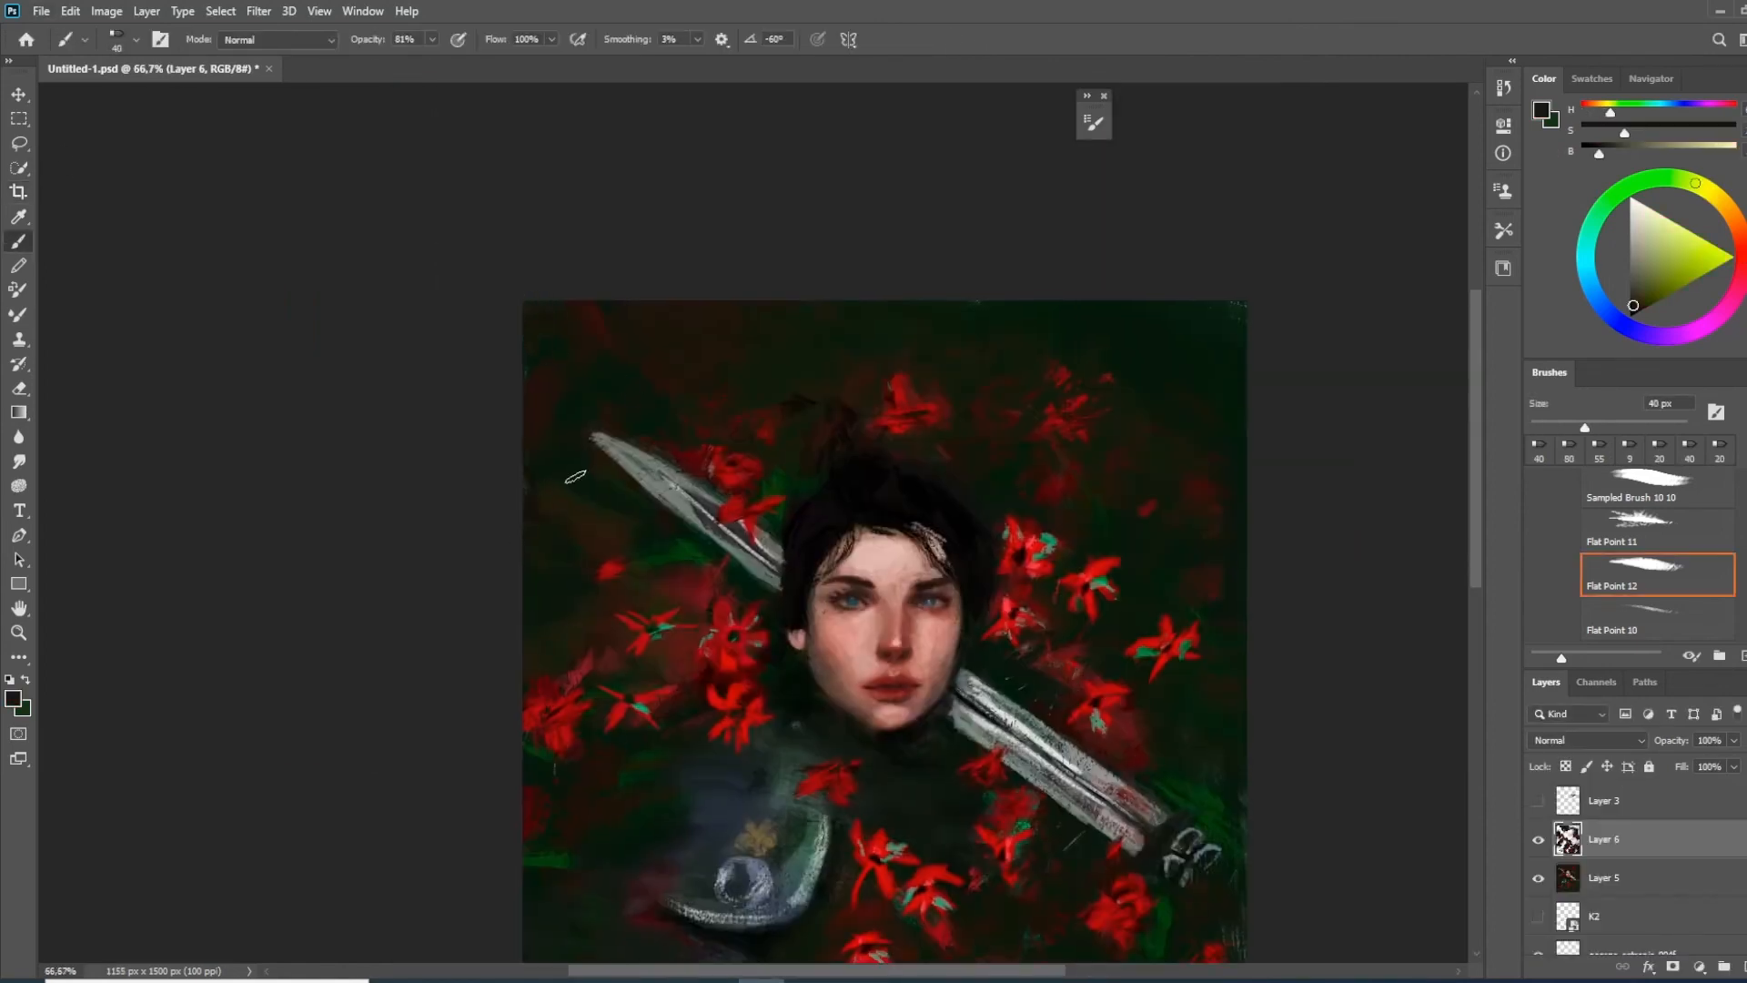
left_click(581, 500, "alt")
Flip the canvas horizontally and crop it more tightly around the portrait, to 937 x 1374 px
key("F2")
left_click_drag(925, 472, 791, 332)
key("c")
left_click_drag(1112, 165, 1061, 204)
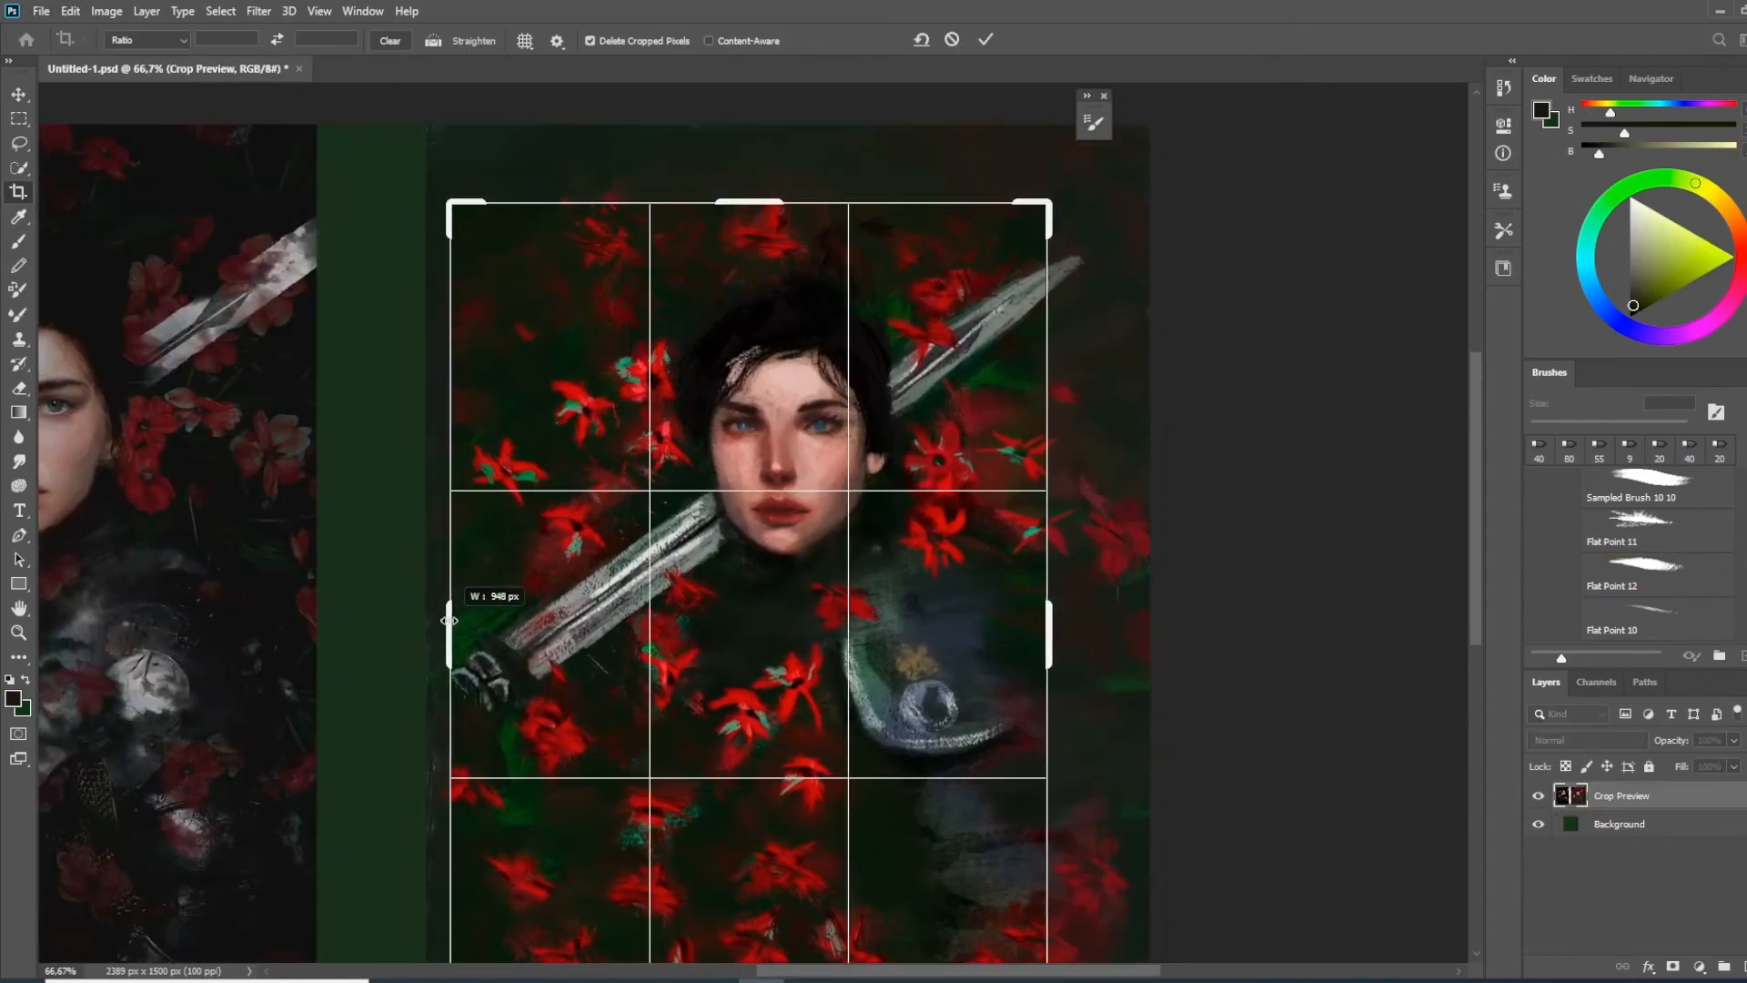
left_click_drag(437, 628, 453, 626)
left_click_drag(674, 537, 916, 471)
left_click_drag(1004, 140, 1006, 134)
left_click_drag(996, 484, 868, 452)
key("Return")
Blend the dark background along the canvas edge beside the sword hilt with the Mixer Brush at 125 px
left_click(19, 314)
right_click(565, 202)
double_click(865, 511)
key("bracketleft")
key("bracketleft")
key("bracketleft")
key("bracketleft")
key("bracketleft")
left_click_drag(523, 168, 626, 222)
left_click(587, 278, "alt")
left_click_drag(496, 497, 490, 507)
left_click_drag(490, 384, 490, 448)
left_click_drag(554, 624, 479, 760)
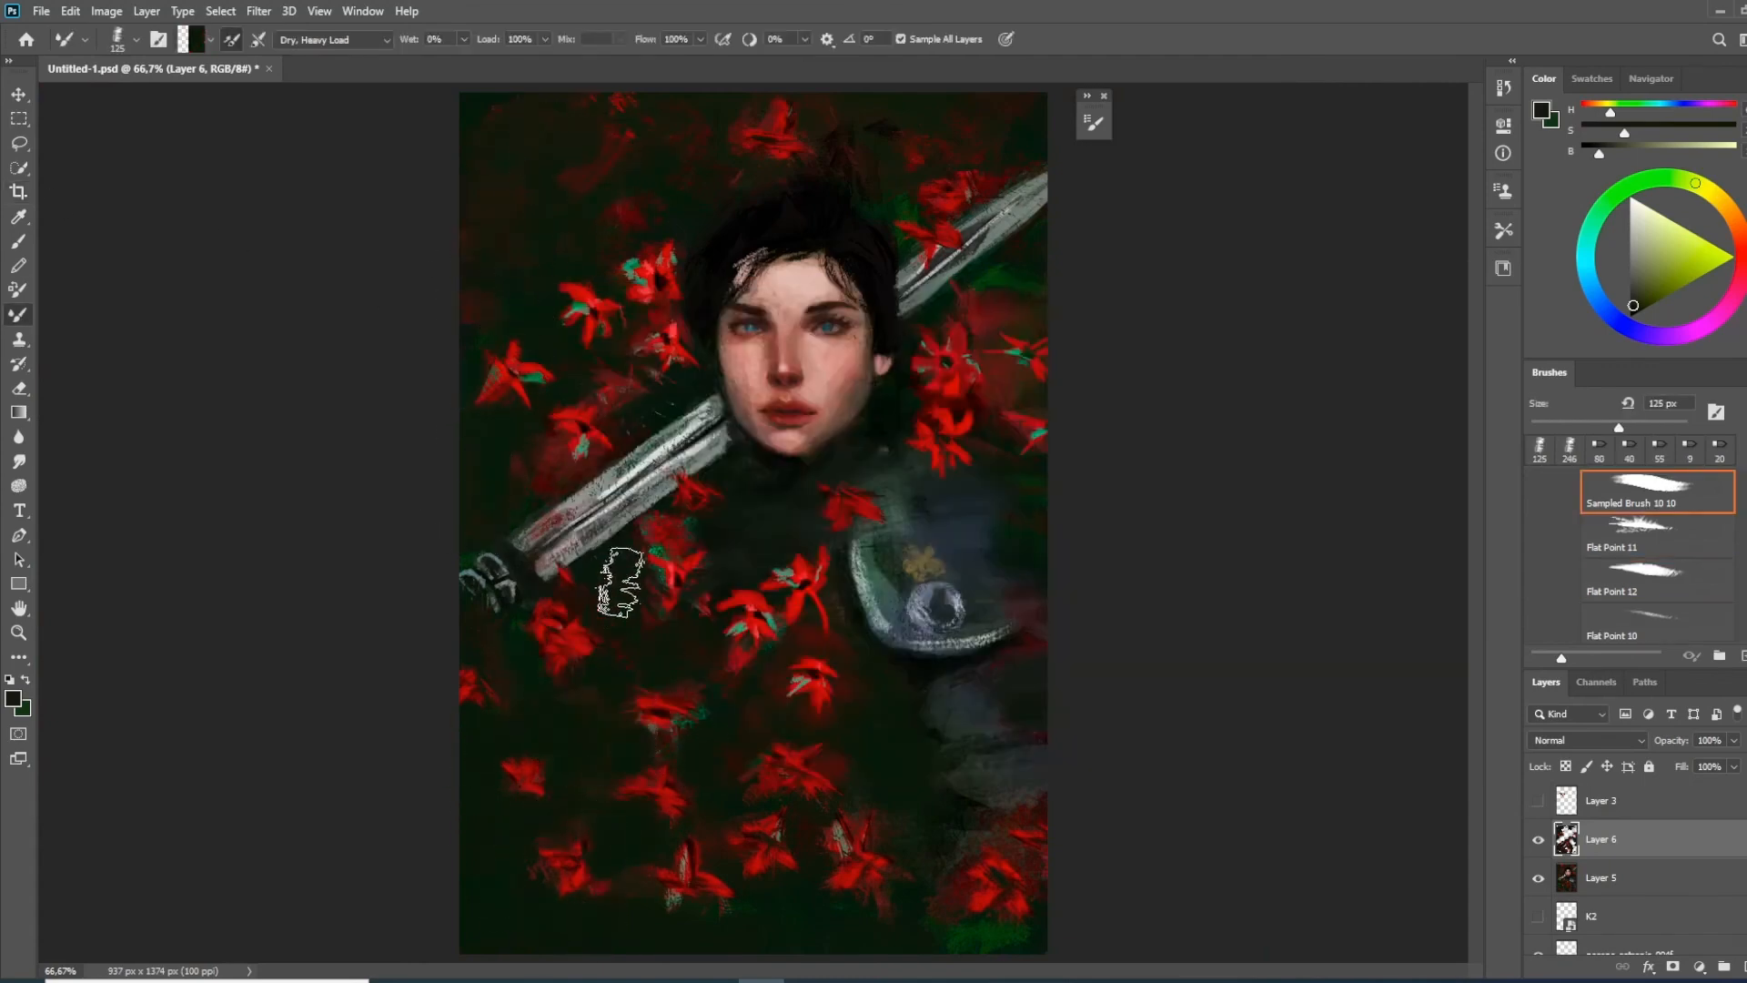
Paint the armour plates beneath the shoulder with the Flat Point 11 brush at 30 px
key("ctrl+plus")
left_click_drag(977, 722, 795, 741)
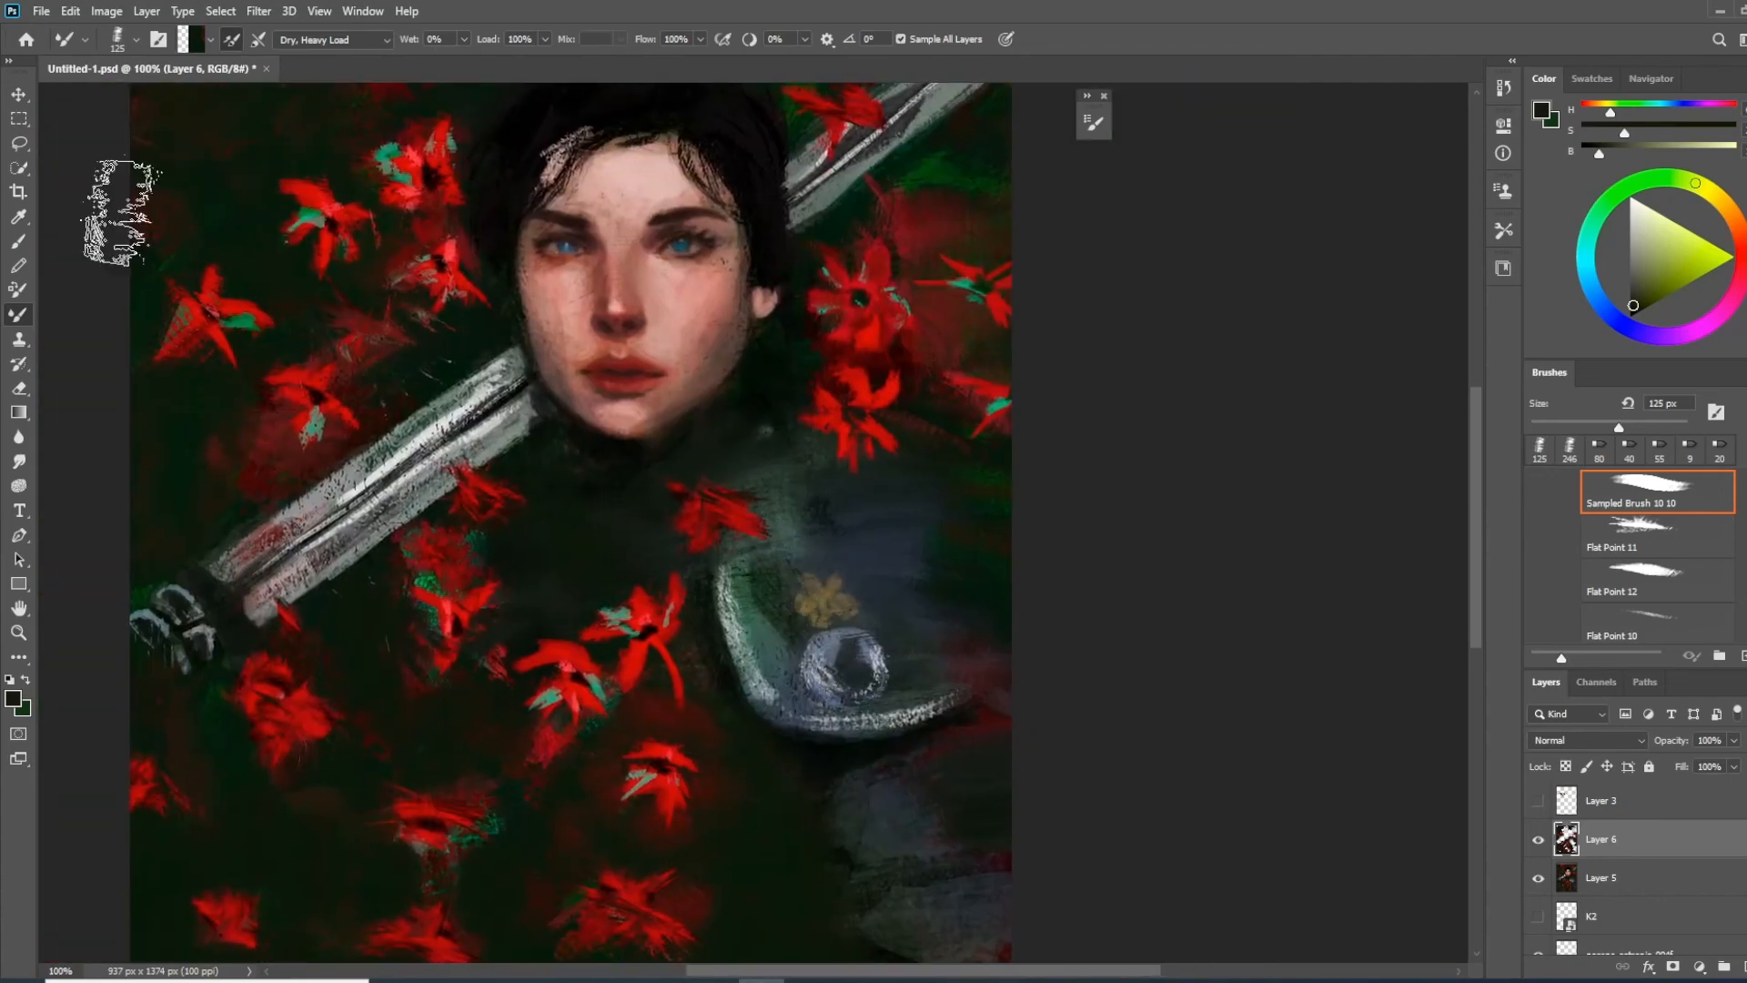
right_click(731, 475)
double_click(1032, 788)
key("bracketleft")
key("bracketleft")
key("bracketleft")
key("bracketleft")
key("bracketleft")
left_click(735, 629, "alt")
mouse_move(725, 603)
left_mouse_down()
mouse_move(782, 716)
mouse_move(972, 694)
mouse_move(763, 669)
left_mouse_up()
left_click(766, 637, "alt")
mouse_move(856, 773)
left_mouse_down()
mouse_move(838, 625)
mouse_move(830, 680)
mouse_move(872, 715)
left_mouse_up()
left_click(833, 575, "alt")
left_click_drag(972, 719, 878, 796)
left_click(824, 742, "alt")
left_click_drag(830, 678, 901, 719)
left_click_drag(924, 700, 869, 719)
left_click_drag(838, 823, 798, 705)
Choose the R. M. - G. Oil Art CANVAS Tex brush at 55 px and darken around the lower armour plates
right_click(701, 537)
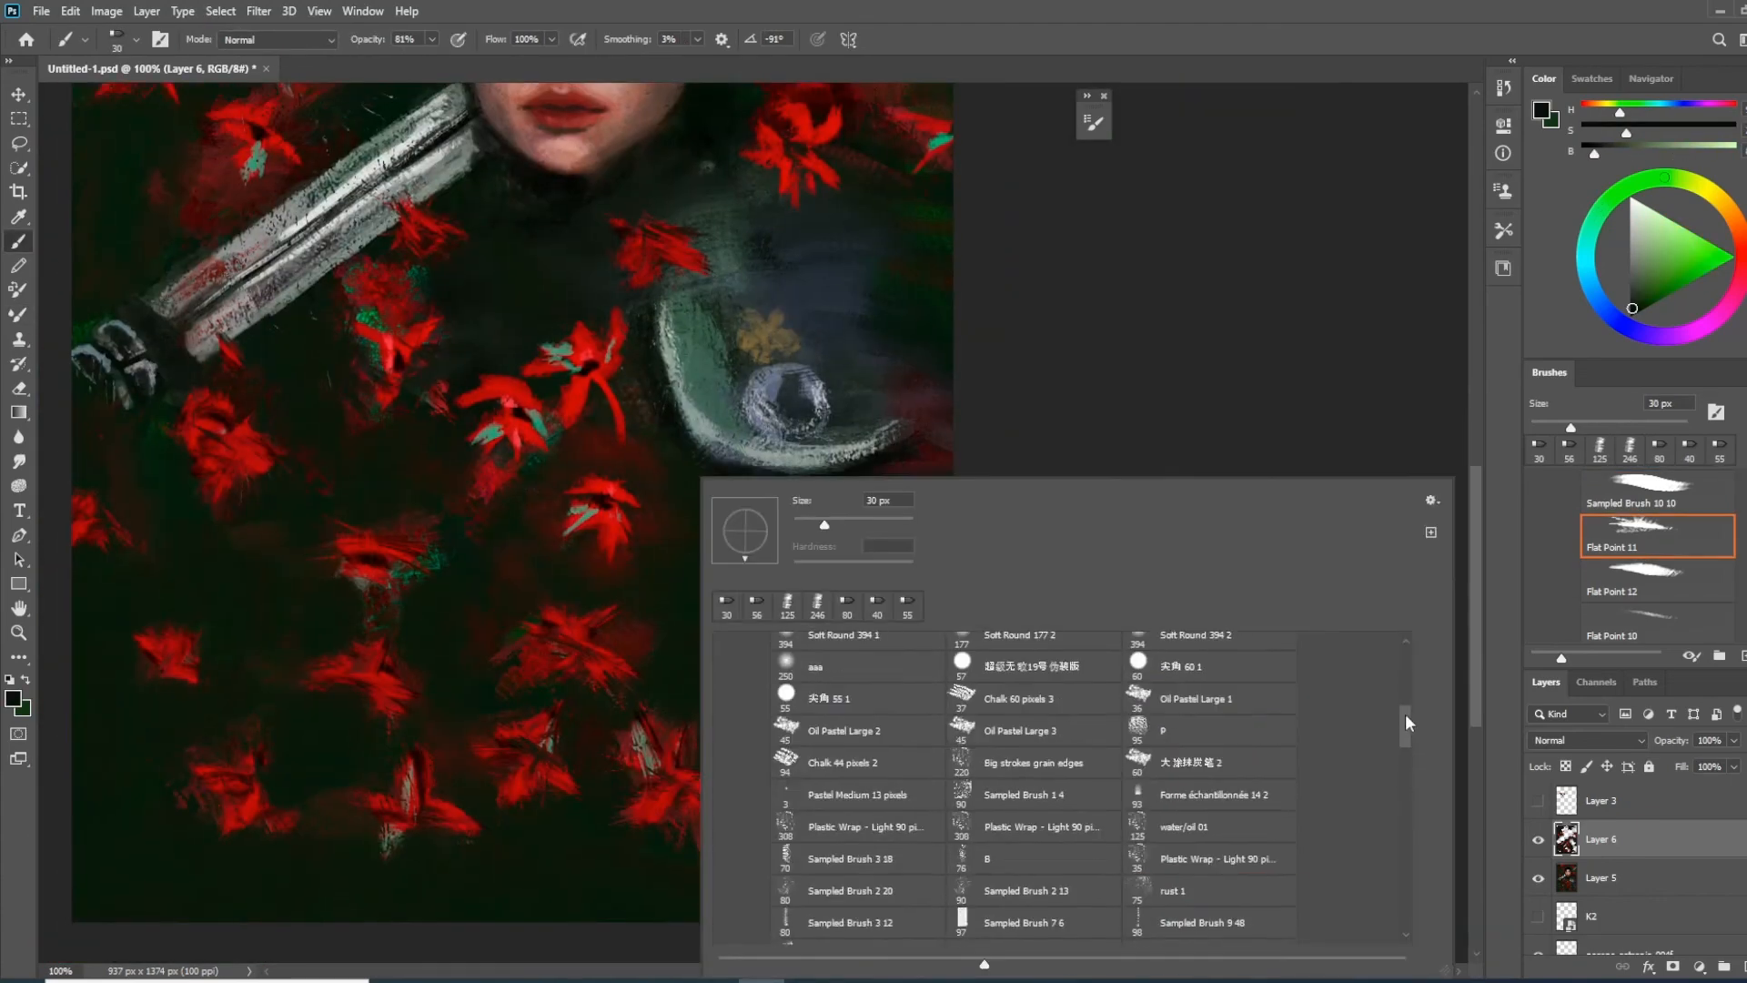
double_click(1220, 925)
left_click(766, 337, "alt")
left_click_drag(699, 557, 716, 493)
left_click_drag(648, 424, 640, 382)
left_click(673, 578, "alt")
left_click_drag(688, 582, 709, 628)
left_click_drag(682, 492, 657, 418)
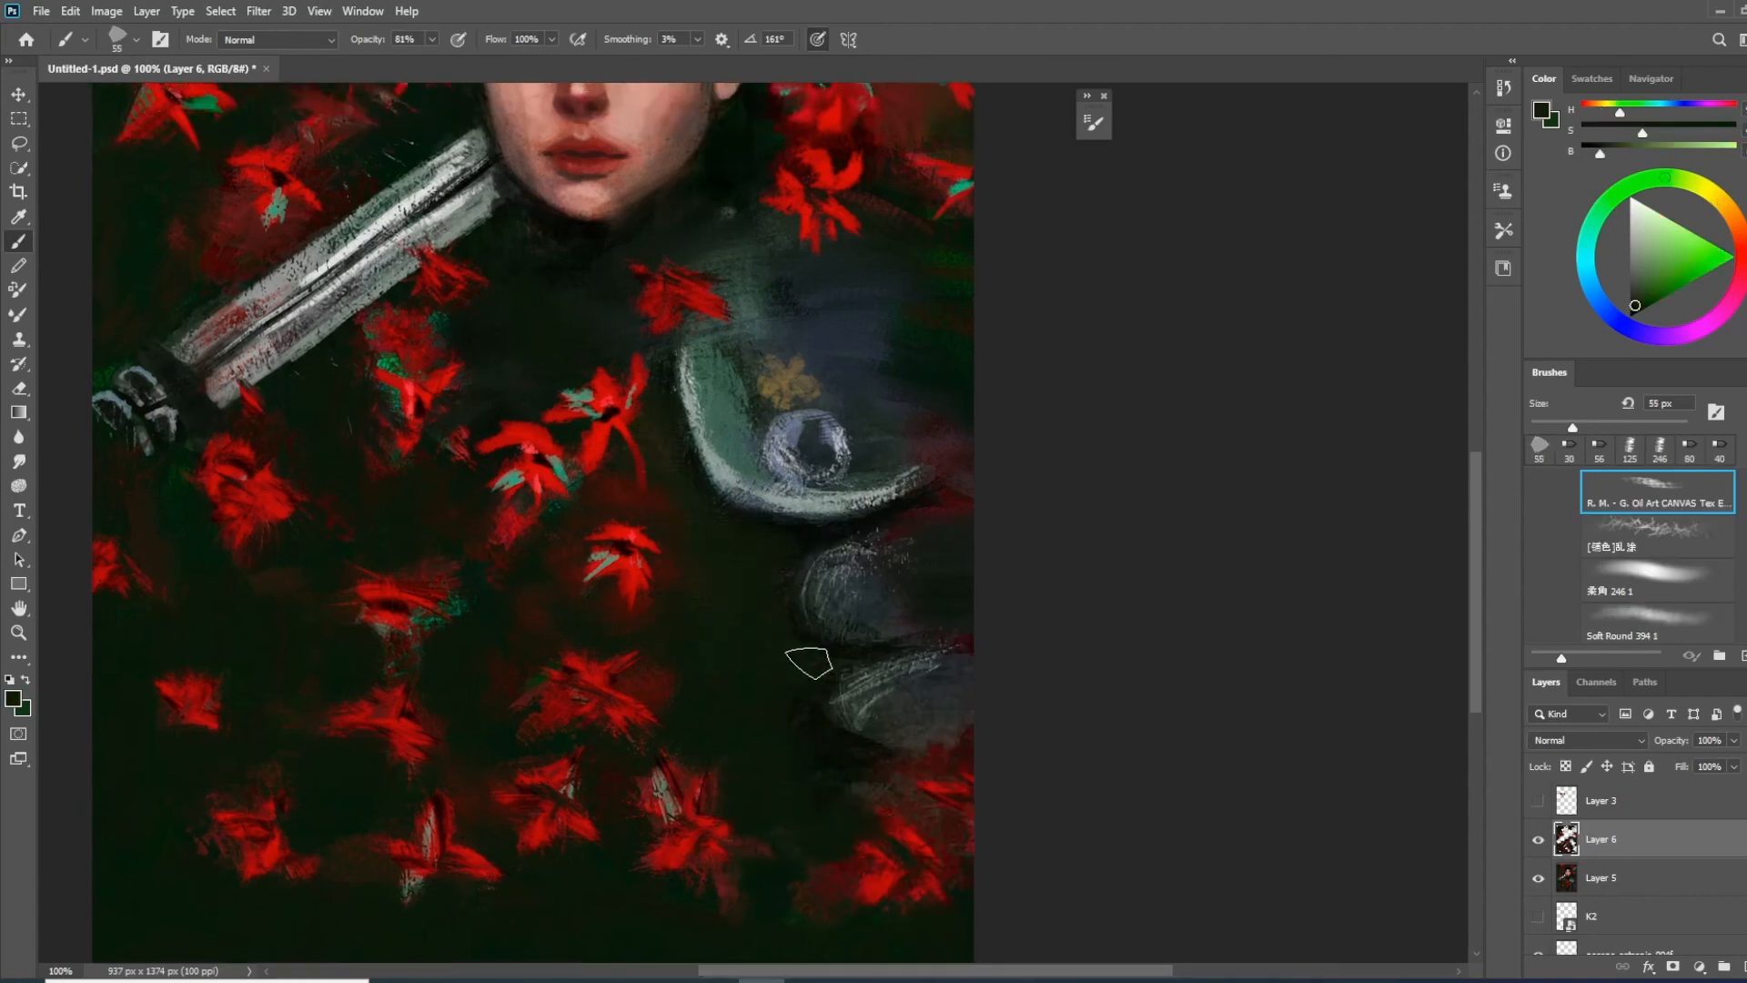
Work canvas texture into the lower plates, the shoulder plate's inner rim and the area below the neck
left_click_drag(809, 662, 876, 863)
left_click(860, 596, "alt")
left_click(737, 546, "alt")
left_click_drag(799, 619, 826, 548)
left_click_drag(726, 416, 854, 475)
mouse_move(690, 449)
left_mouse_down()
mouse_move(706, 472)
mouse_move(686, 409)
left_mouse_up()
Reduce the brush to 35 px and paint dark red and near-black tones around the sword hilt and nearby flower
key("bracketleft")
key("bracketleft")
key("bracketleft")
mouse_move(370, 699)
left_mouse_down()
mouse_move(384, 680)
mouse_move(446, 763)
left_mouse_up()
left_click(363, 612, "alt")
left_click_drag(391, 626, 311, 600)
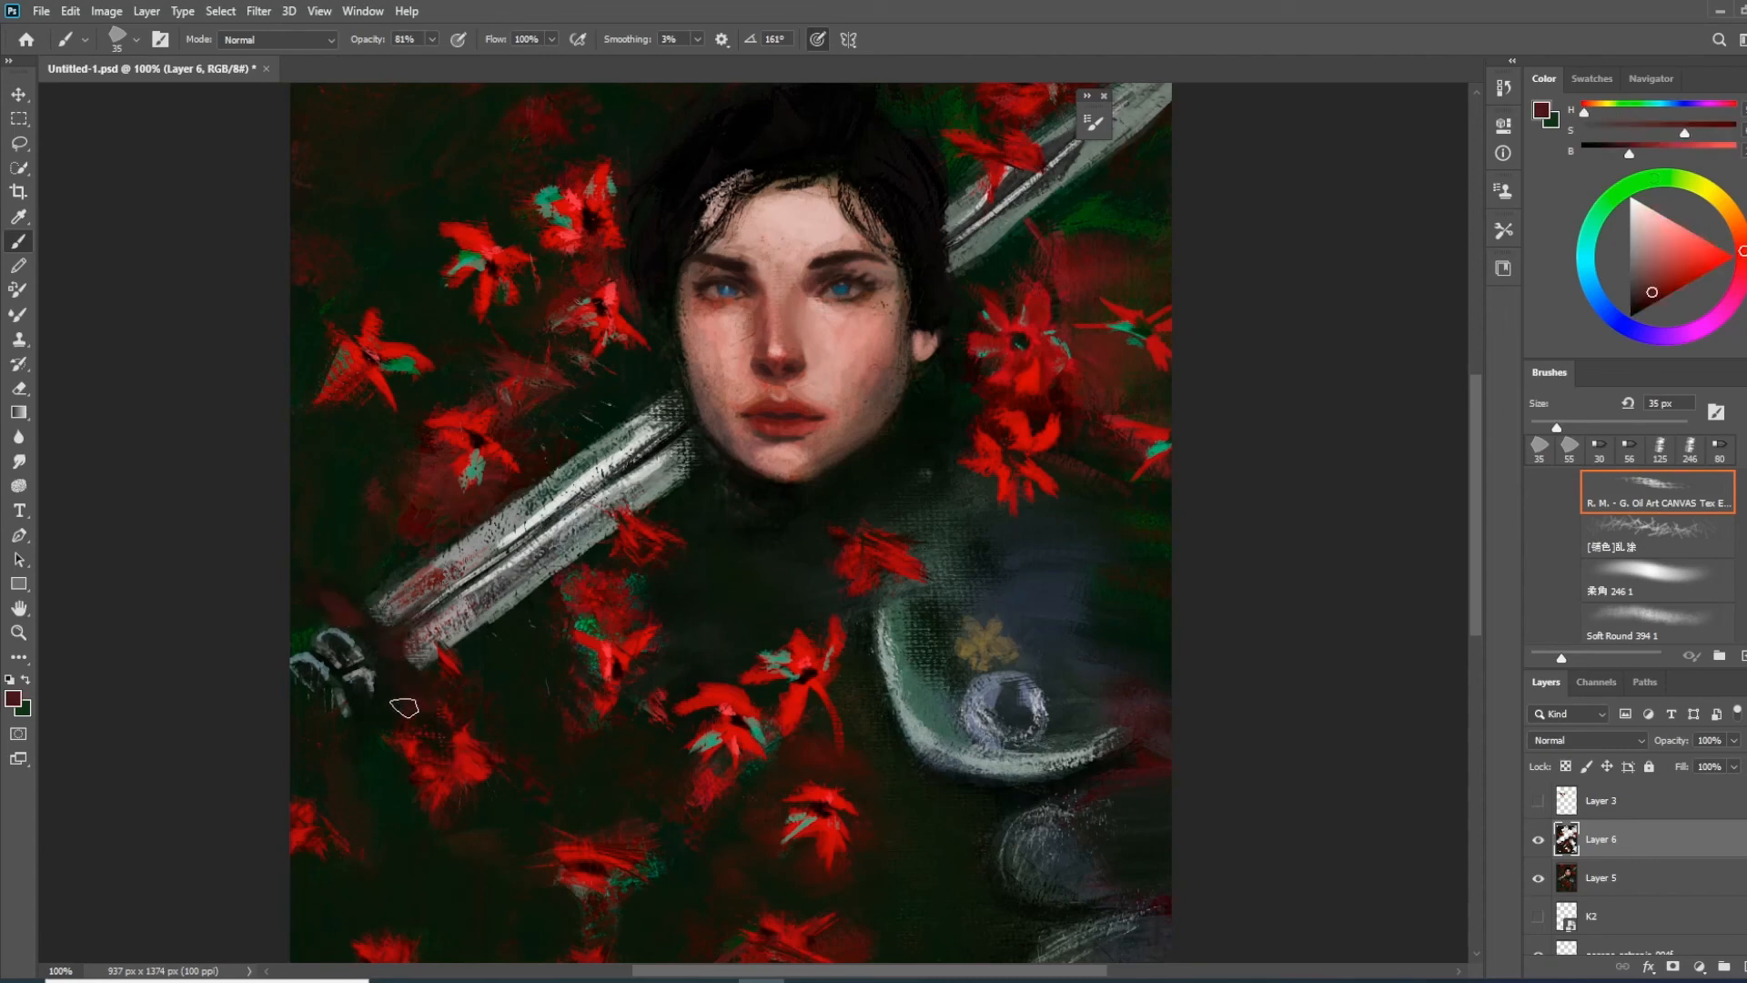
left_click(406, 706, "alt")
left_click_drag(387, 731, 311, 648)
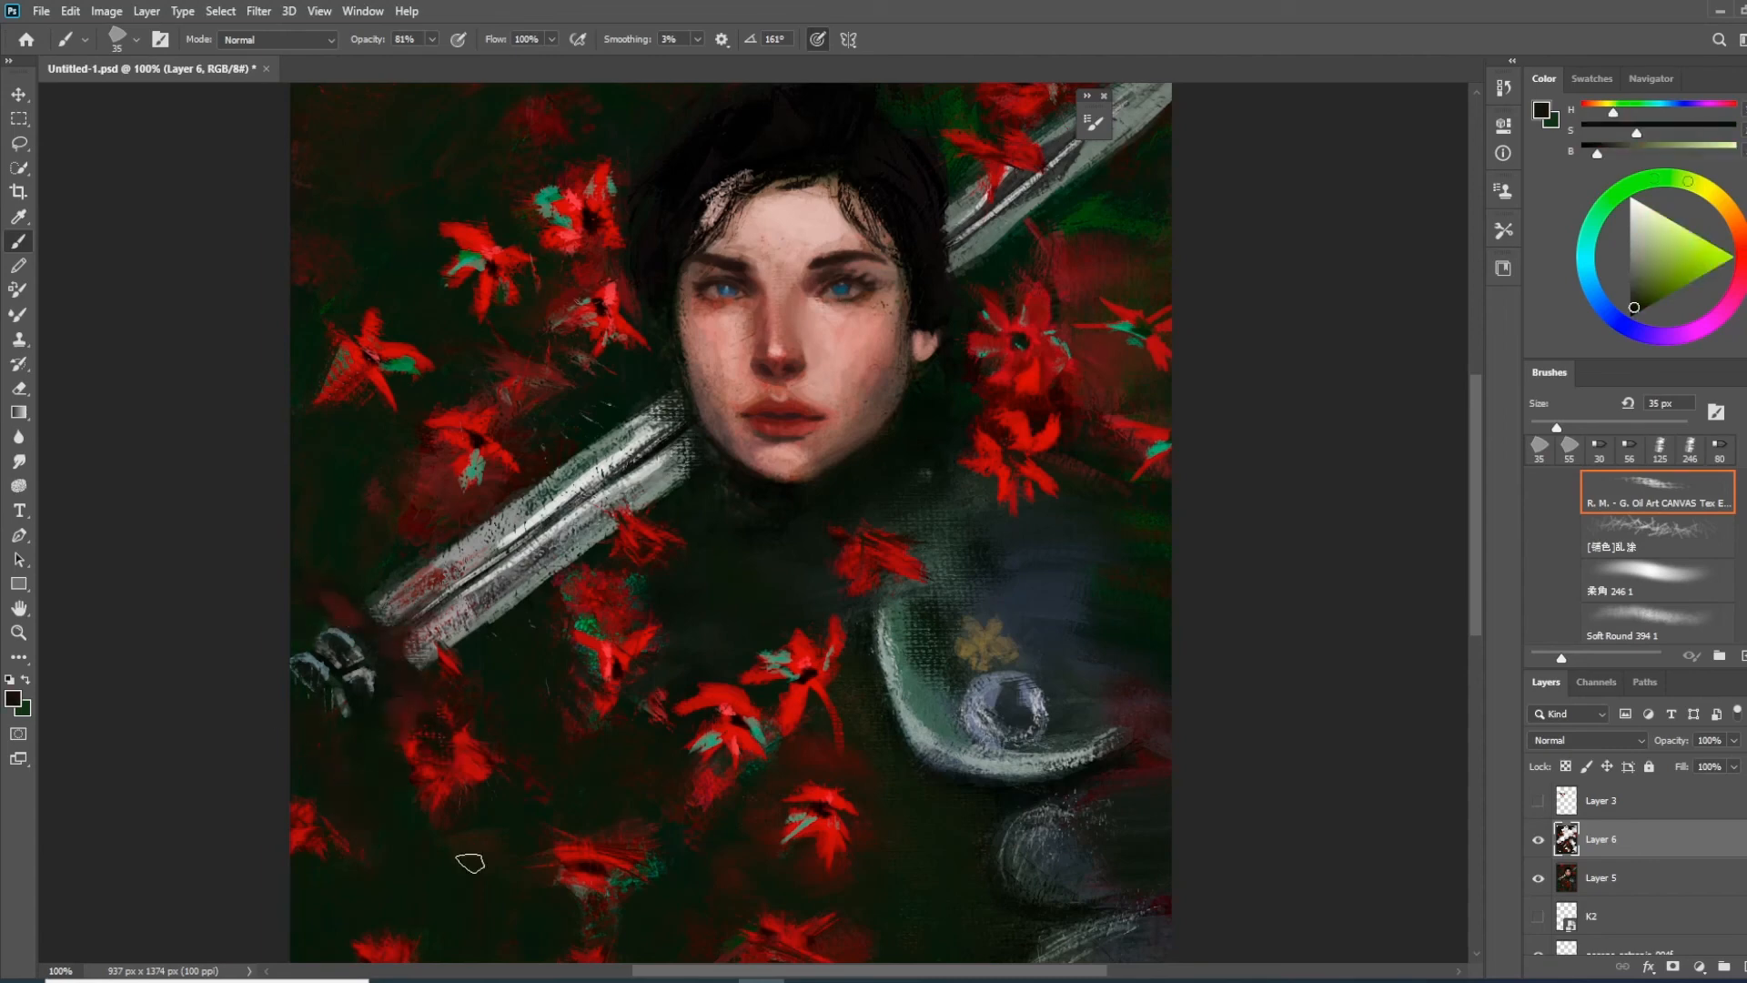
Touch up the dark area under the chin and refine the sword blade in grey with the brush at 9 px
left_click_drag(797, 484, 835, 468)
left_click(869, 467, "alt")
left_click_drag(718, 522, 775, 493)
key("bracketleft")
key("bracketleft")
key("bracketleft")
key("bracketleft")
key("bracketleft")
key("bracketleft")
left_click(757, 428, "alt")
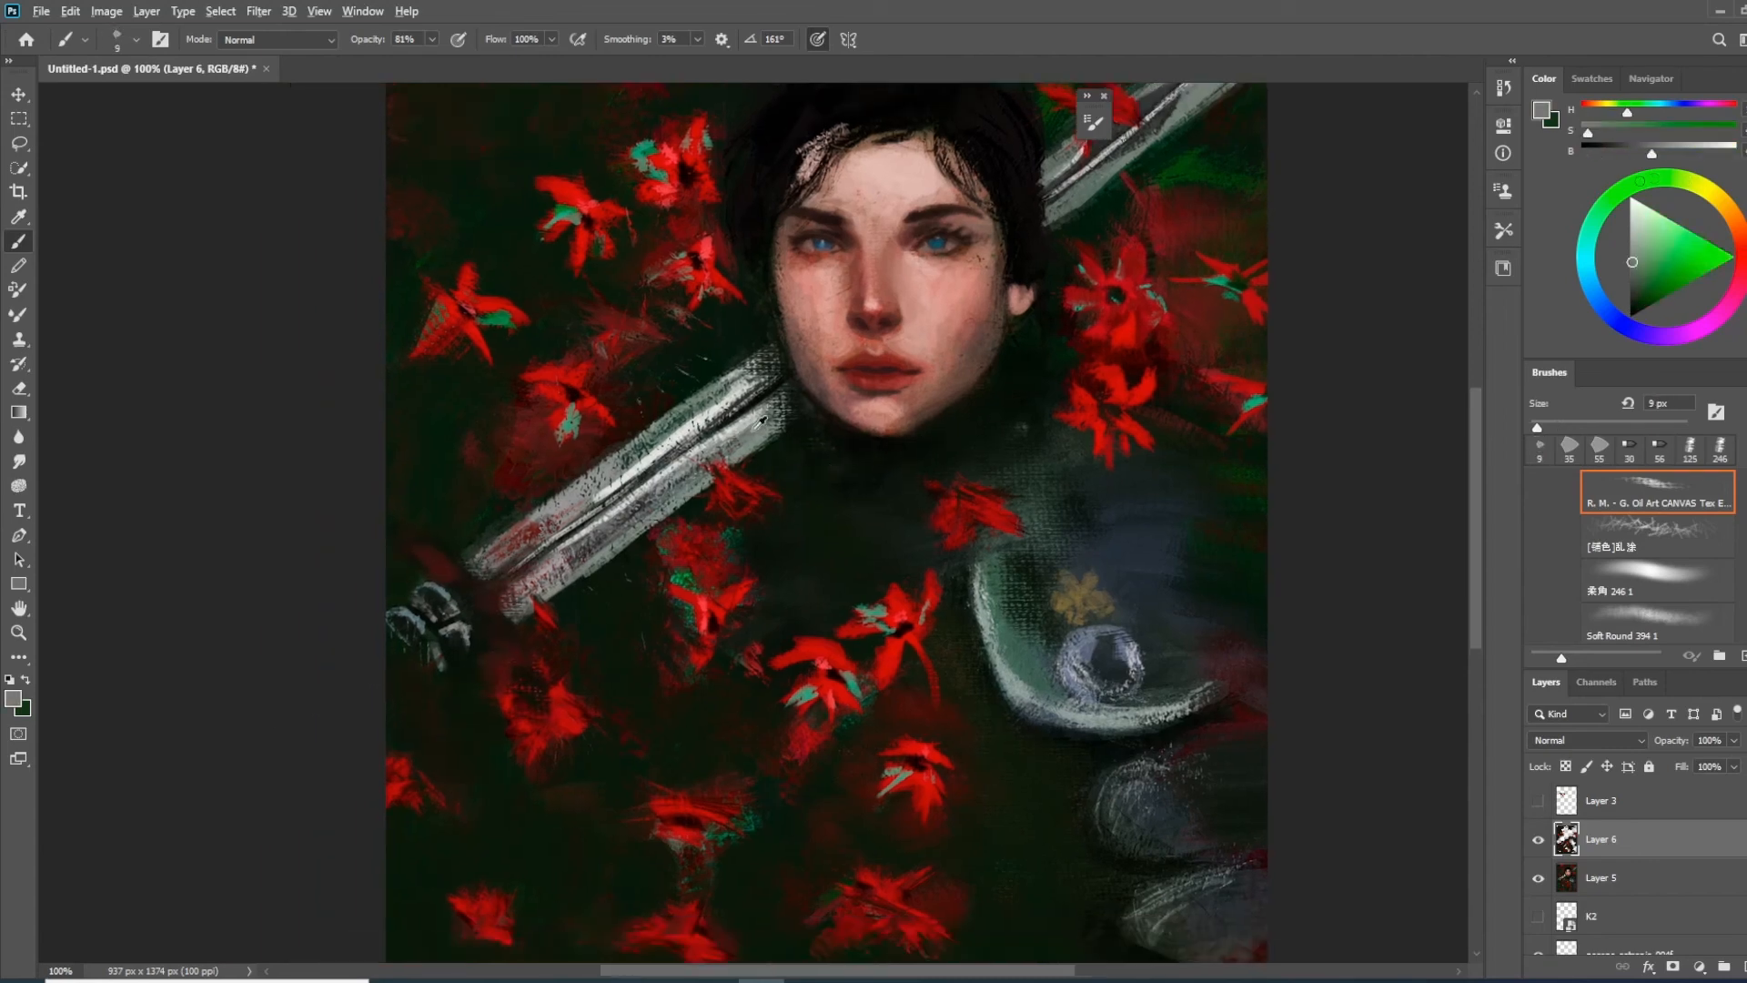
left_click(748, 437, "alt")
left_click_drag(803, 390, 745, 454)
left_click_drag(685, 554, 366, 752)
left_click_drag(759, 402, 939, 268)
mouse_move(764, 801)
left_mouse_down()
mouse_move(720, 597)
mouse_move(792, 418)
mouse_move(878, 628)
left_mouse_up()
Enlarge the canvas-texture brush to 40 px and round out the shoulder plate with muted grey-green strokes
left_click(657, 610, "alt")
key("bracketright")
key("bracketright")
key("bracketright")
key("bracketright")
key("bracketright")
key("bracketright")
key("bracketright")
mouse_move(521, 460)
left_mouse_down()
mouse_move(659, 453)
mouse_move(665, 655)
left_mouse_up()
right_click(418, 370)
key("Escape")
mouse_move(819, 726)
left_mouse_down()
mouse_move(809, 444)
mouse_move(1002, 480)
left_mouse_up()
left_click(801, 451, "alt")
mouse_move(961, 546)
left_mouse_down()
mouse_move(865, 527)
mouse_move(964, 565)
left_mouse_up()
left_click(1027, 470, "alt")
mouse_move(923, 325)
left_mouse_down()
mouse_move(954, 462)
mouse_move(999, 542)
left_mouse_up()
Switch to the Flat Point 11 brush at 20 px and define the collar and the shoulder plate's edges
right_click(733, 482)
left_click(889, 808)
left_click(823, 400, "alt")
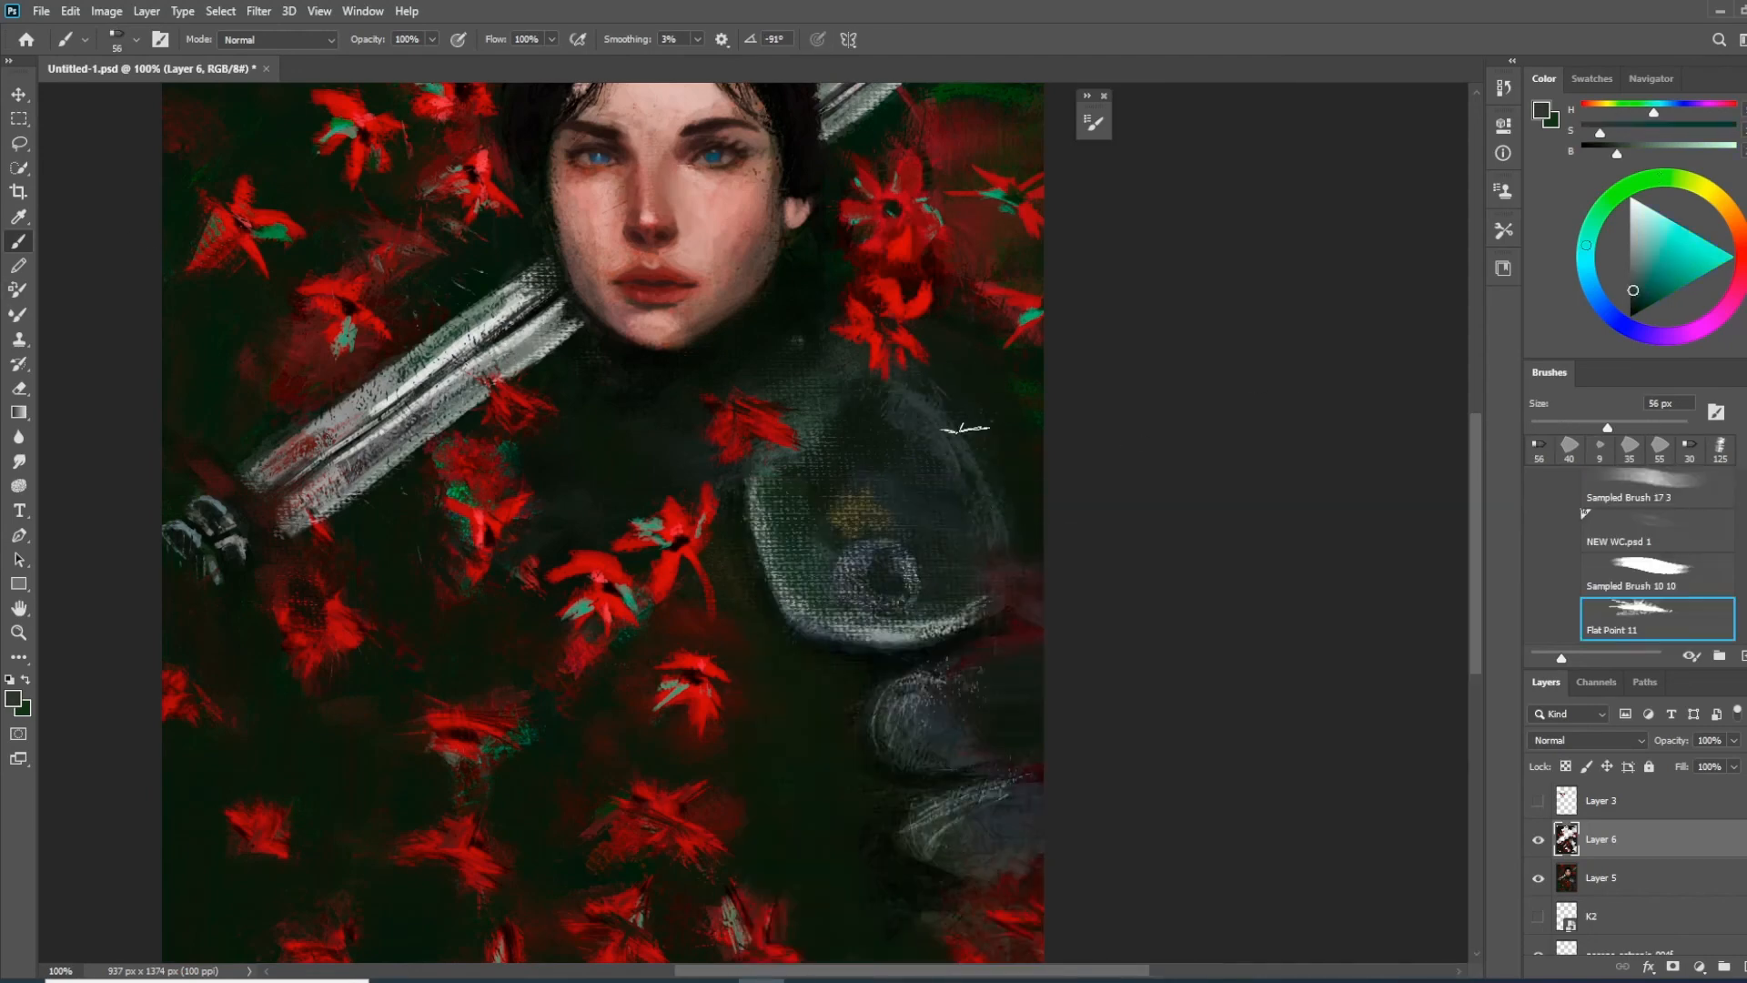
key("bracketleft")
key("bracketleft")
key("bracketleft")
key("bracketleft")
key("bracketleft")
key("bracketleft")
key("bracketleft")
left_click_drag(757, 375, 822, 336)
left_click_drag(817, 344, 873, 355)
left_click_drag(919, 673, 872, 557)
left_click_drag(928, 635, 983, 589)
Refine the lower armour plates and rework the neighbouring red flowers with small strokes
left_click_drag(864, 726, 993, 808)
left_click(890, 781, "alt")
left_click_drag(935, 816, 977, 846)
left_click_drag(929, 920, 881, 864)
mouse_move(622, 728)
left_mouse_down()
mouse_move(849, 637)
mouse_move(781, 628)
left_mouse_up()
left_click(662, 537, "alt")
left_click_drag(620, 539, 605, 554)
left_click_drag(426, 638, 361, 733)
Pick a bright green and add small leaf strokes between the collar and the flower above the shoulder
left_click(1706, 273)
key("ctrl+z")
left_click_drag(659, 785, 609, 834)
left_click_drag(919, 173, 778, 551)
left_click_drag(880, 472, 830, 493)
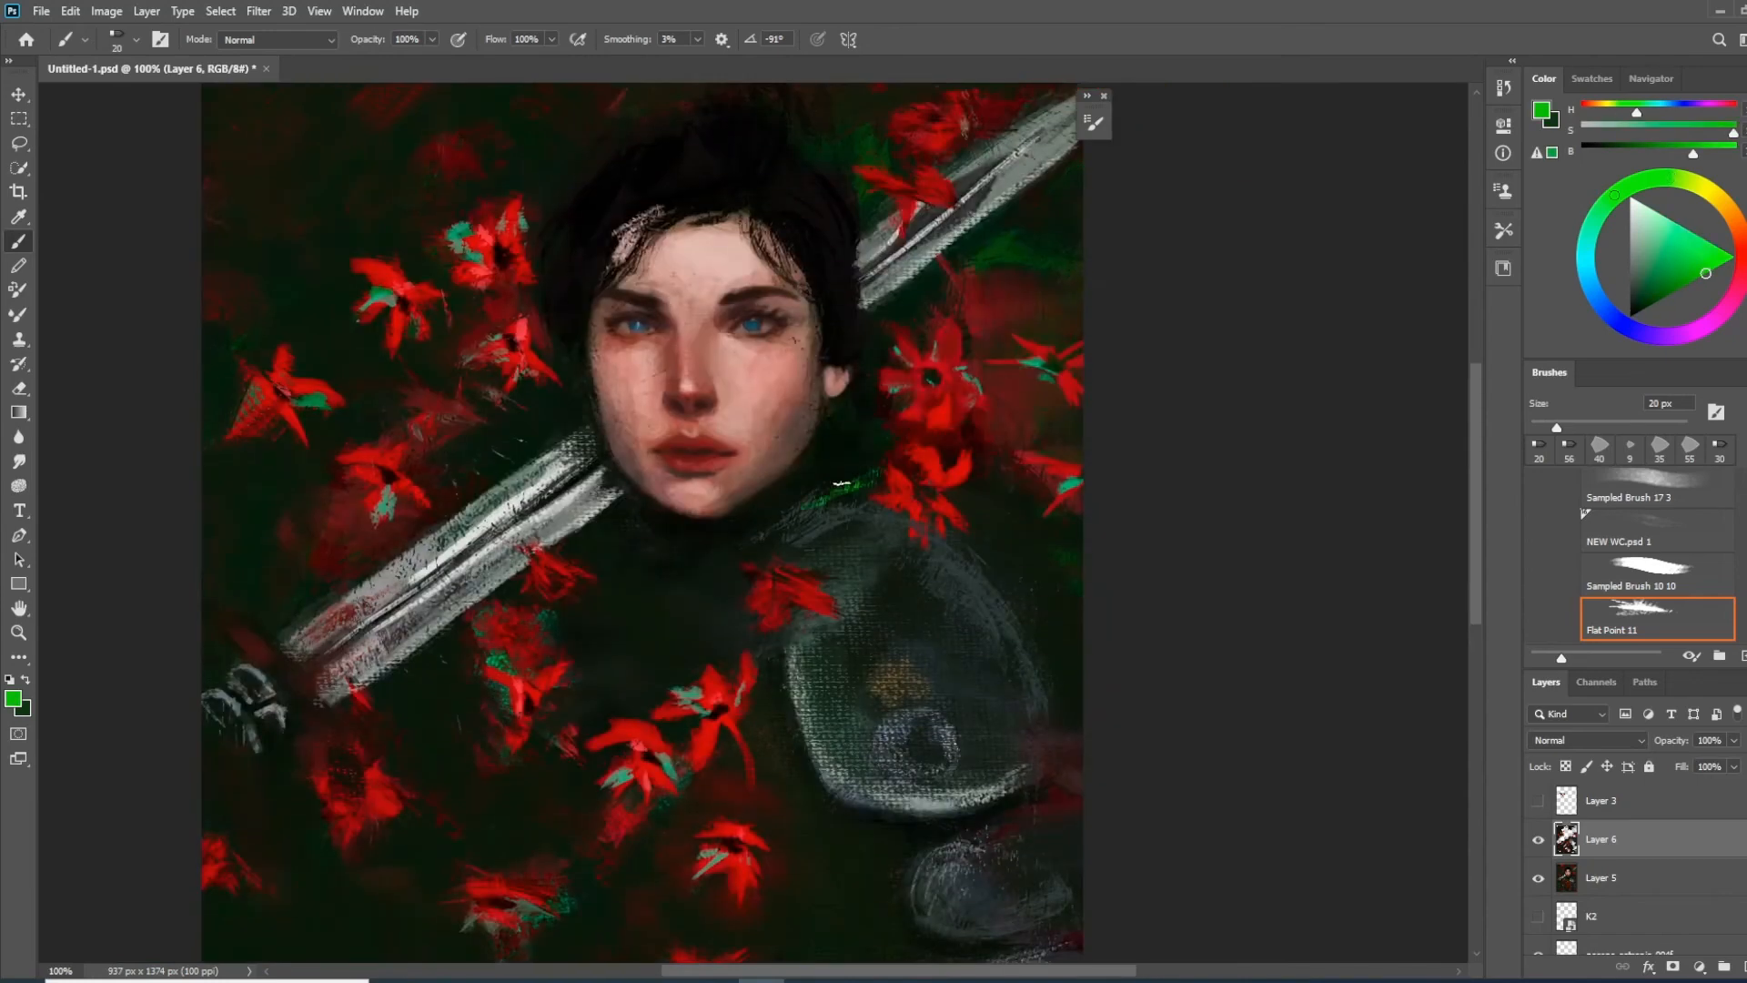
Switch to the Mixer Brush with Sampled Brush 10 10, lower its flow to 31% and try blending the shoulder plate
left_click_drag(1082, 681, 1029, 600)
left_click(1657, 574)
left_click_drag(946, 518, 1006, 600)
key("ctrl+z")
key("ctrl+minus")
left_click_drag(967, 522, 1028, 565)
left_click_drag(645, 39, 582, 39)
mouse_move(987, 515)
left_mouse_down()
mouse_move(907, 479)
mouse_move(952, 622)
mouse_move(1015, 545)
left_mouse_up()
key("ctrl+plus")
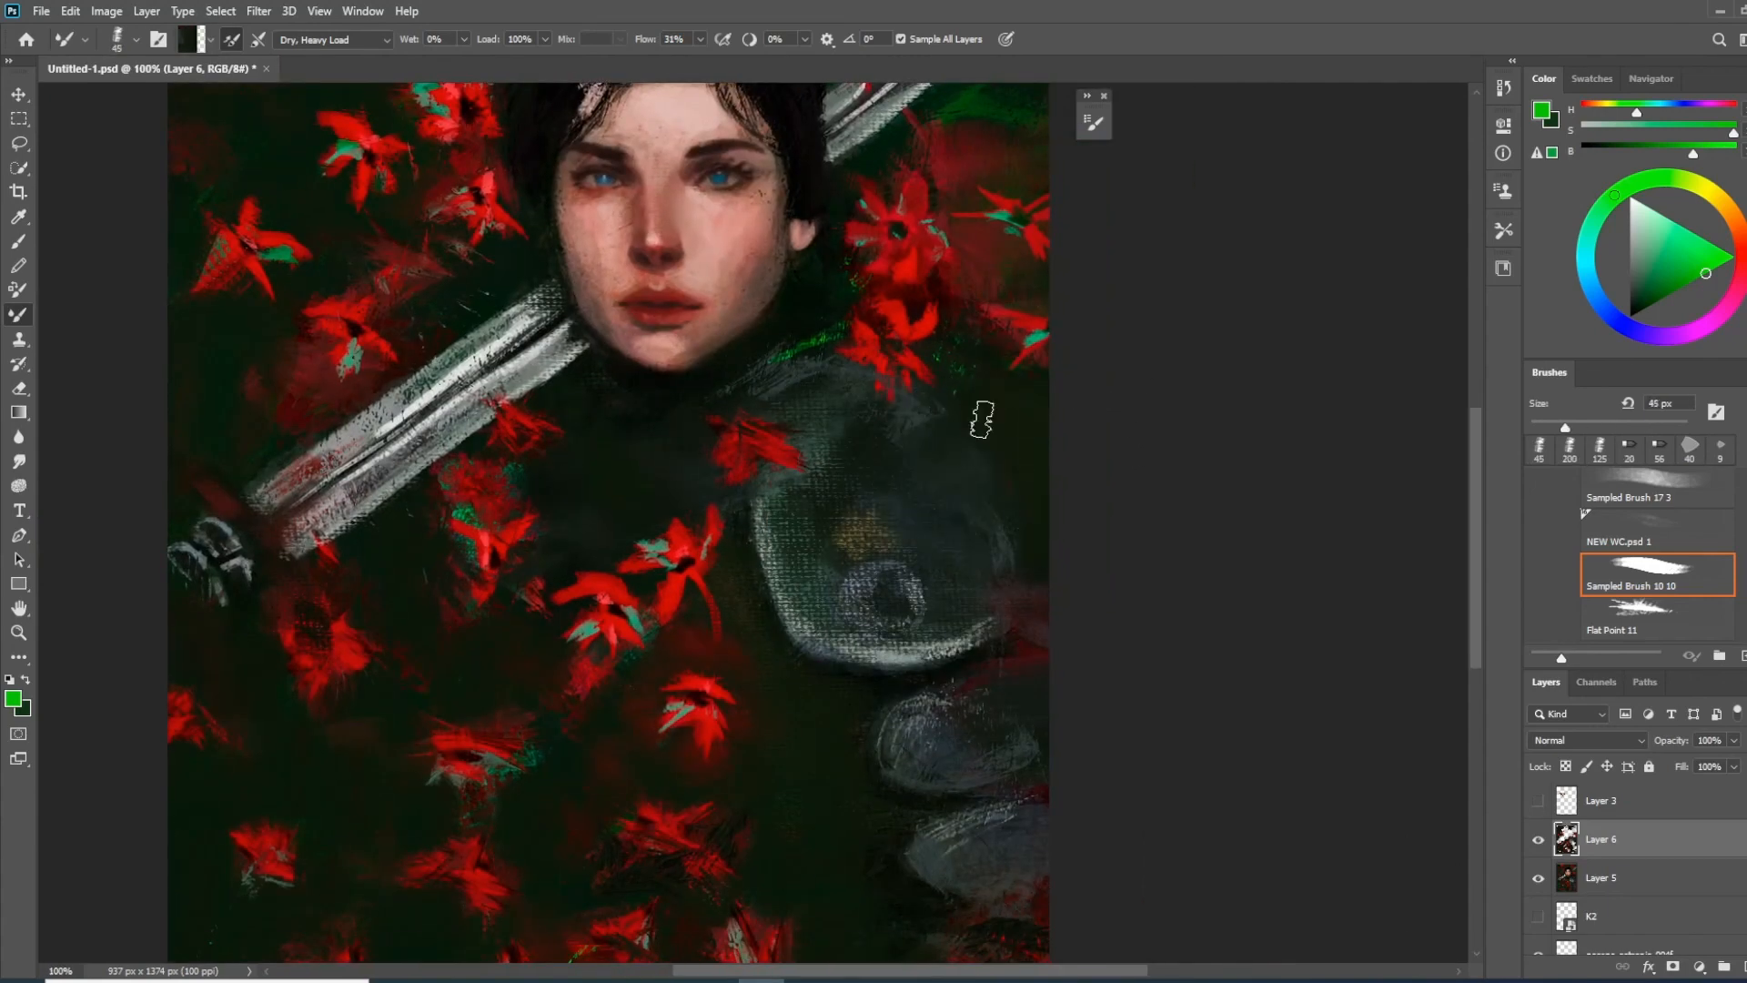
Reduce the Mixer Brush to a smaller size and blend the tones of the shoulder plate and lower armour
left_click(815, 653, "alt")
key("bracketleft")
key("bracketleft")
key("bracketleft")
key("bracketleft")
key("bracketleft")
left_click_drag(761, 523, 979, 635)
left_click_drag(910, 394, 948, 435)
mouse_move(868, 578)
left_mouse_down()
mouse_move(919, 604)
mouse_move(837, 374)
left_mouse_up()
mouse_move(848, 615)
left_mouse_down()
mouse_move(920, 585)
mouse_move(985, 902)
left_mouse_up()
Pick a near-white colour and add rim highlights to the shoulder plate, lower plates and collar at 9 px
left_click(1631, 210)
key("bracketleft")
key("bracketleft")
key("bracketleft")
mouse_move(738, 613)
left_mouse_down()
mouse_move(765, 708)
mouse_move(935, 749)
mouse_move(891, 656)
left_mouse_up()
mouse_move(862, 699)
left_mouse_down()
mouse_move(842, 775)
mouse_move(929, 786)
left_mouse_up()
left_click_drag(919, 773, 966, 741)
mouse_move(904, 813)
left_mouse_down()
mouse_move(854, 839)
mouse_move(889, 890)
left_mouse_up()
left_click_drag(896, 905, 902, 794)
left_click_drag(718, 398, 843, 639)
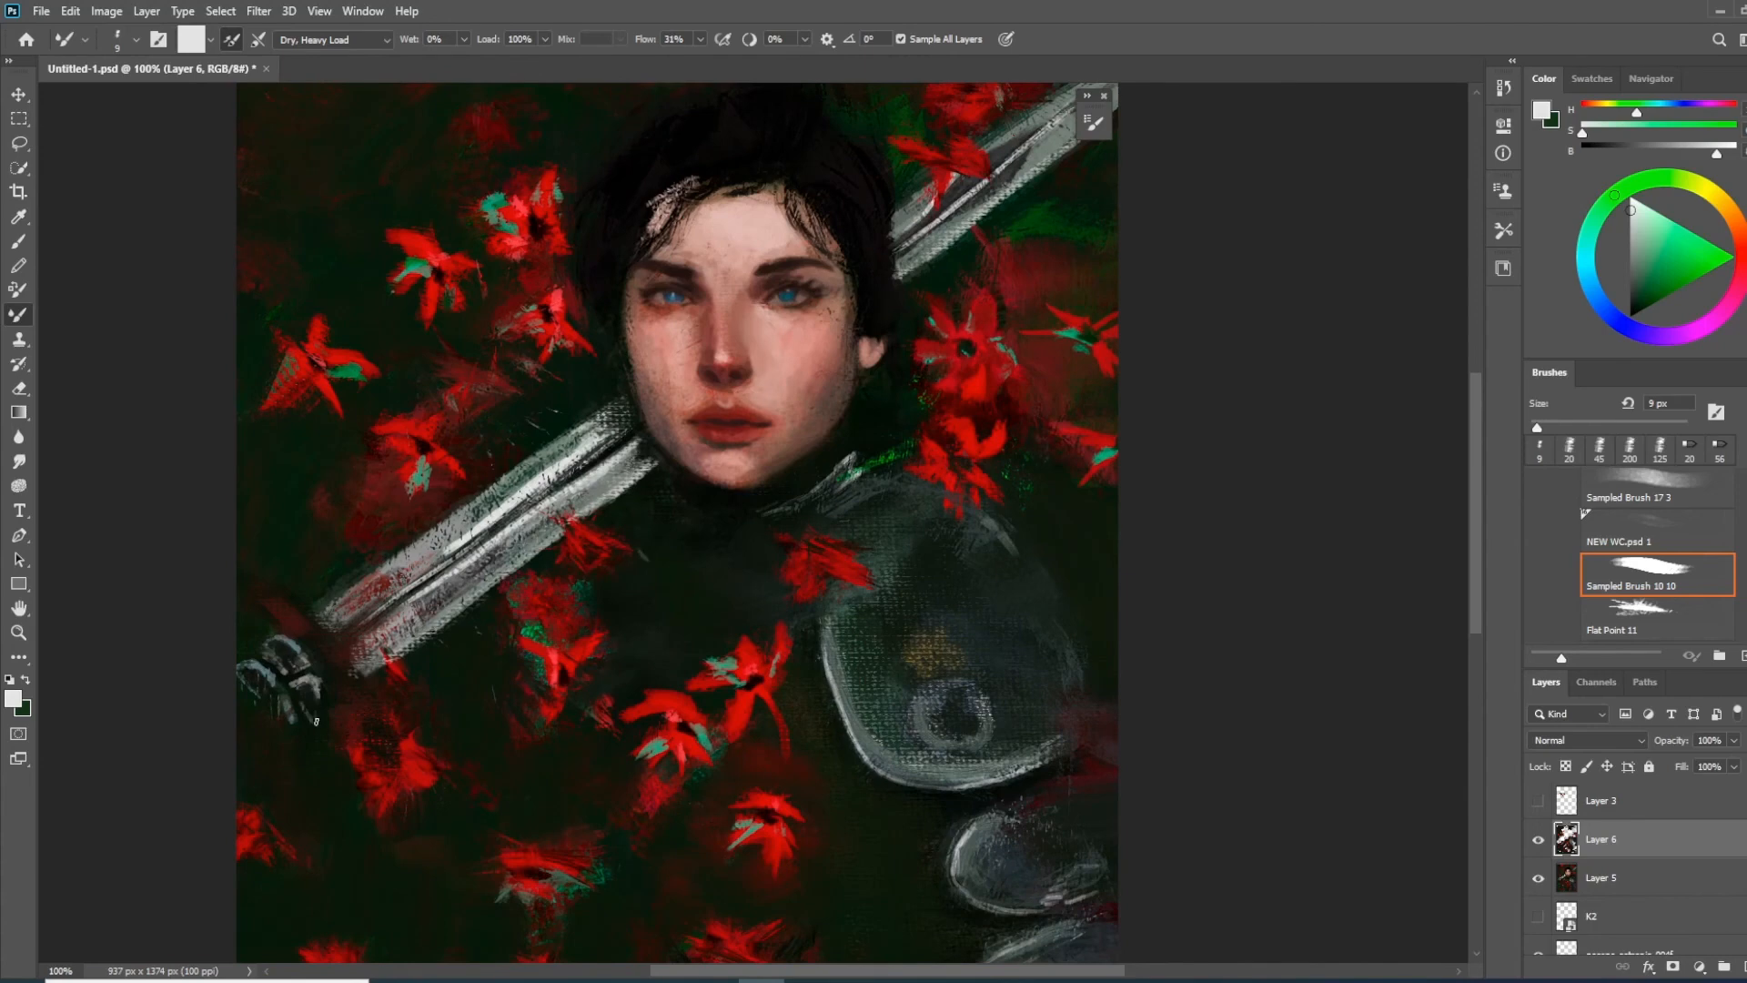
Enlarge the Mixer Brush to 25 px and work over the sword hilt and the blade's lower edge
key("bracketright")
key("bracketright")
key("bracketright")
key("bracketright")
left_click(375, 742, "alt")
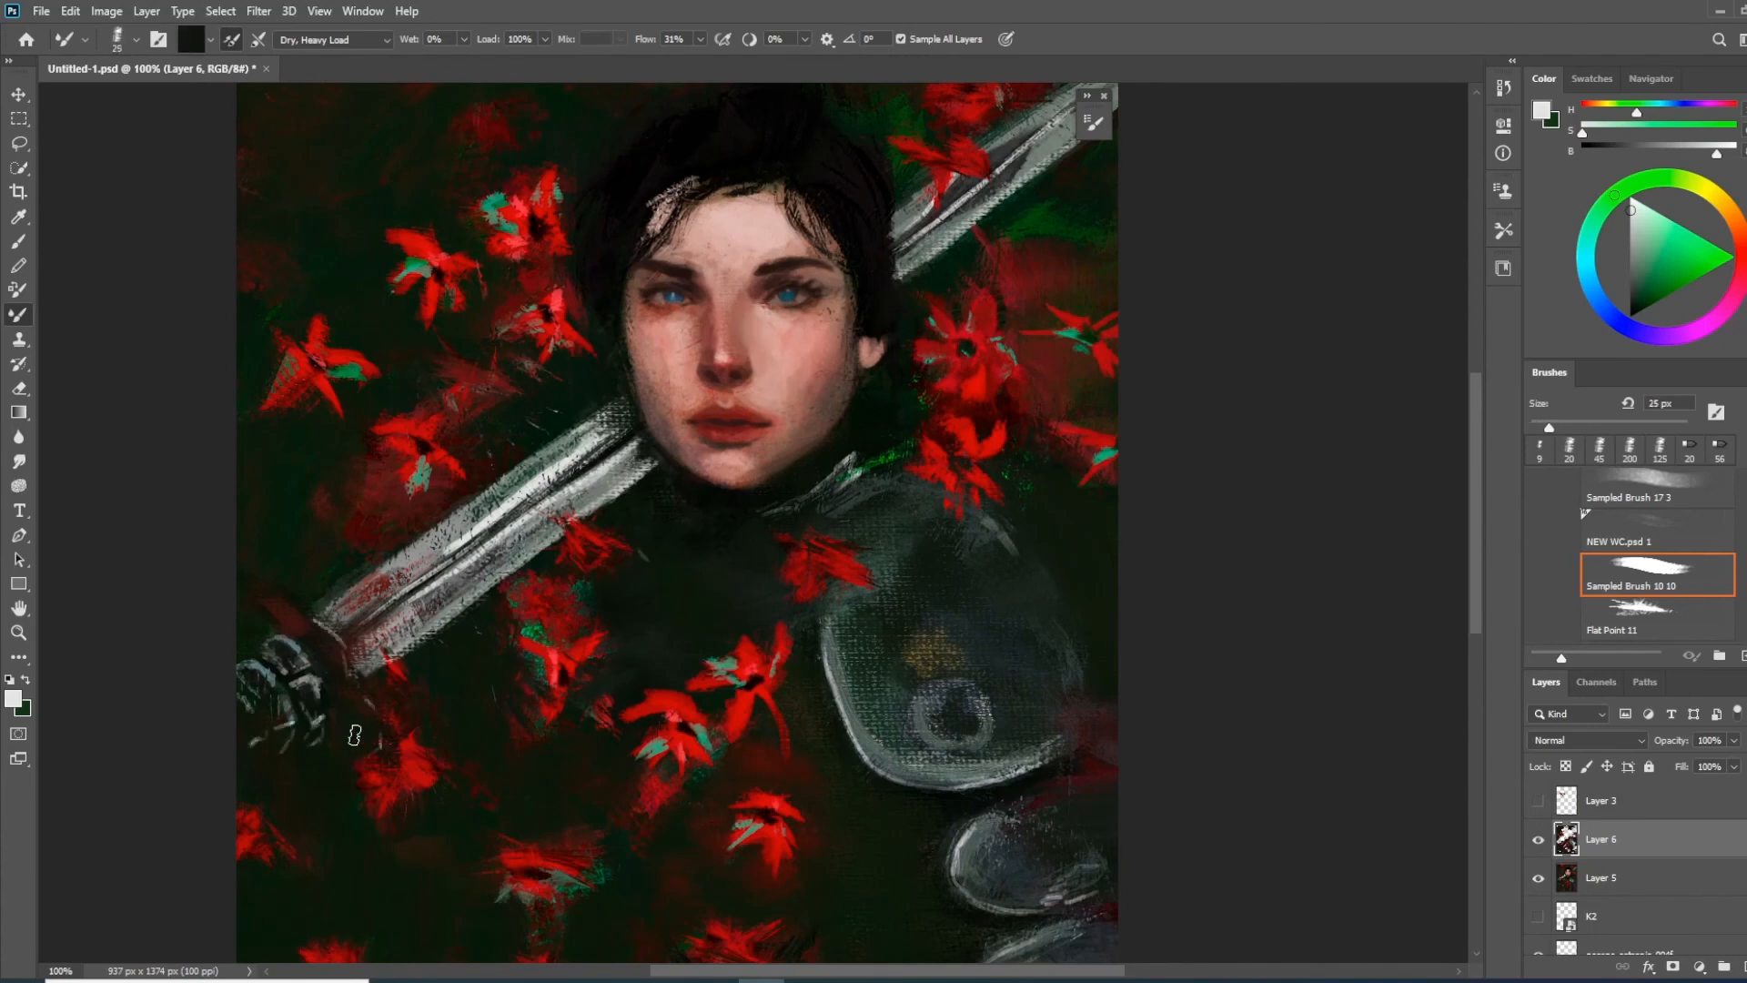
left_click_drag(303, 619, 276, 648)
left_click_drag(312, 708, 257, 674)
left_click(464, 594, "alt")
left_click_drag(464, 593, 586, 514)
left_click_drag(530, 602, 311, 746)
Enlarge the Mixer Brush to 80 px and blend the blade edges into the dark background near the hilt
key("bracketright")
key("bracketright")
key("bracketright")
key("bracketright")
key("bracketright")
key("bracketright")
key("bracketright")
key("bracketright")
left_click(411, 666, "alt")
left_click_drag(428, 647, 520, 580)
left_click(297, 772, "alt")
left_click_drag(397, 685, 462, 639)
left_click(295, 595, "alt")
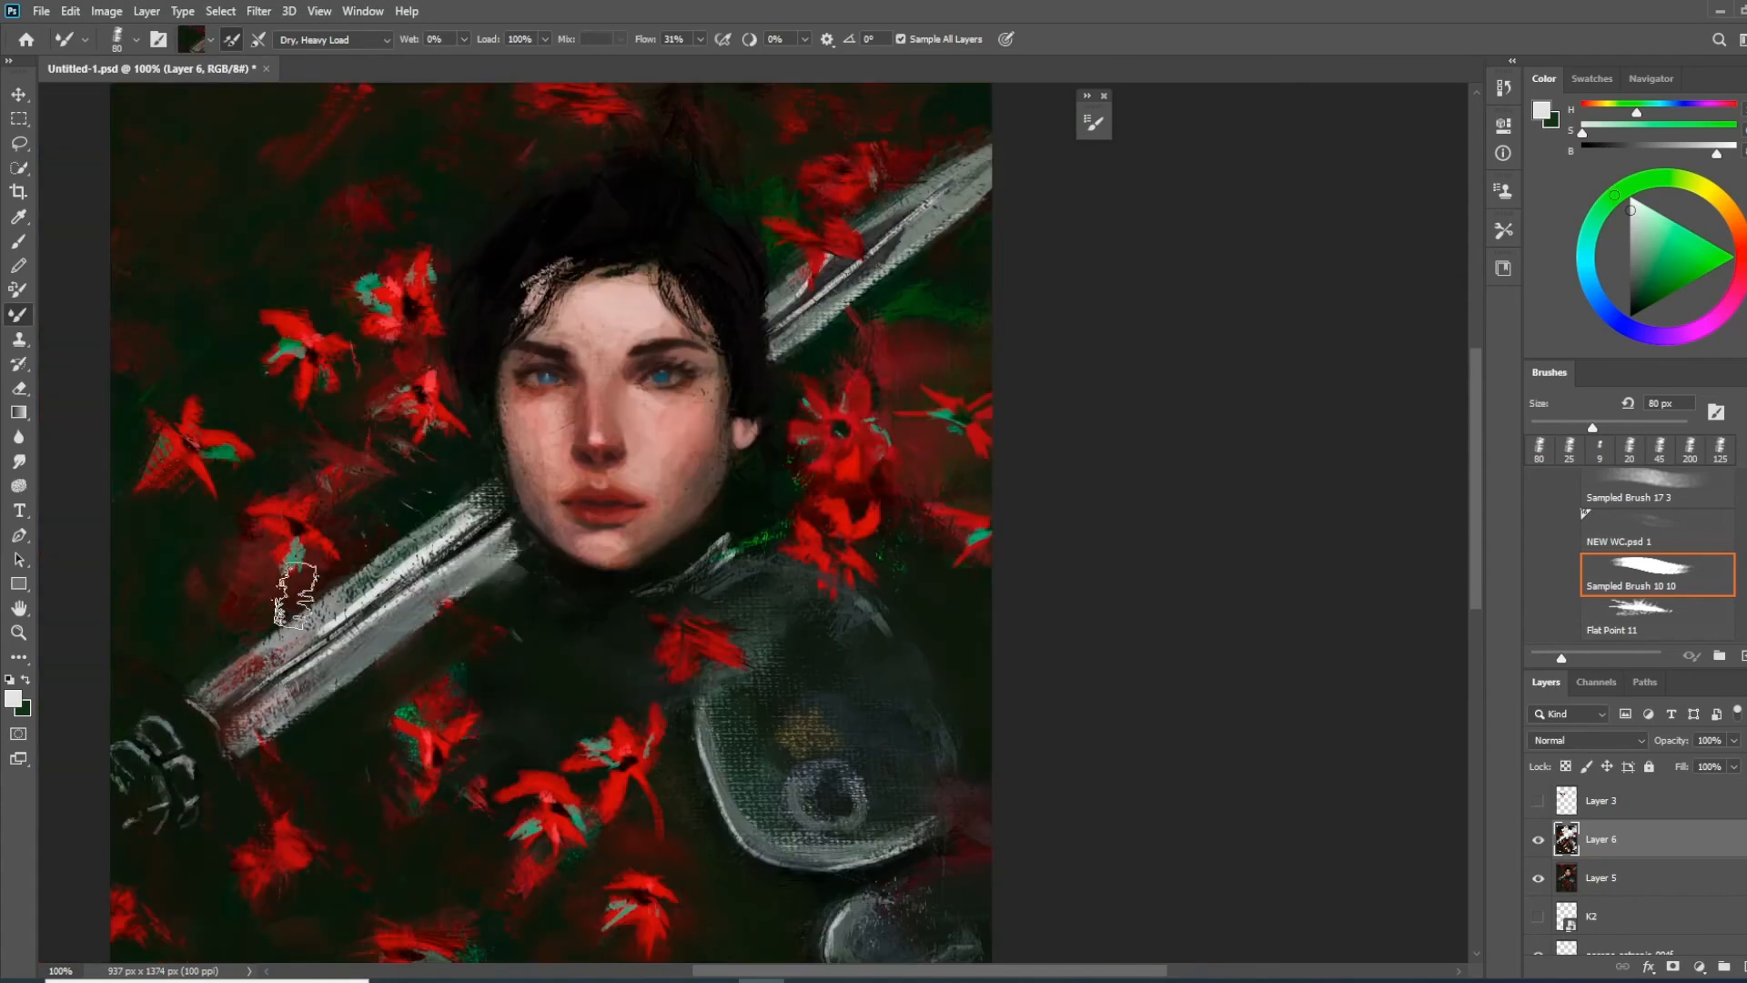
Work over the lower sword blade and the flowers beside it with the Mixer Brush, finishing the blade at a smaller brush size
left_click_drag(400, 555, 248, 637)
left_click(224, 603, "alt")
left_click_drag(273, 511, 405, 480)
left_click_drag(865, 364, 501, 557)
left_click_drag(601, 503, 444, 544)
mouse_move(227, 418)
left_mouse_down()
mouse_move(379, 351)
mouse_move(322, 406)
left_mouse_up()
left_click(379, 351, "alt")
key("bracketleft")
key("bracketleft")
key("bracketleft")
key("bracketleft")
key("bracketleft")
key("bracketleft")
key("bracketleft")
left_click_drag(335, 680, 478, 606)
Blend the hairline along the forehead and temples with the reduced Mixer Brush
left_click(656, 401, "alt")
mouse_move(637, 375)
left_mouse_down()
mouse_move(613, 339)
mouse_move(670, 431)
left_mouse_up()
left_click(618, 344, "alt")
left_click(574, 312, "alt")
mouse_move(566, 313)
left_mouse_down()
mouse_move(581, 323)
mouse_move(476, 339)
mouse_move(457, 362)
left_mouse_up()
left_click(557, 311, "alt")
left_click(467, 337, "alt")
Switch to the Flat Point 11 brush at 20 px and paint black hair strands over the forehead and temples
key("period")
key("b")
right_click(465, 328)
key("Return")
left_click(583, 312, "alt")
left_click_drag(592, 315, 657, 451)
left_click(509, 349, "alt")
mouse_move(526, 326)
left_mouse_down()
mouse_move(446, 380)
mouse_move(615, 262)
mouse_move(570, 295)
mouse_move(560, 433)
left_mouse_up()
left_click(514, 345, "alt")
left_click(626, 266, "alt")
left_click(534, 315, "alt")
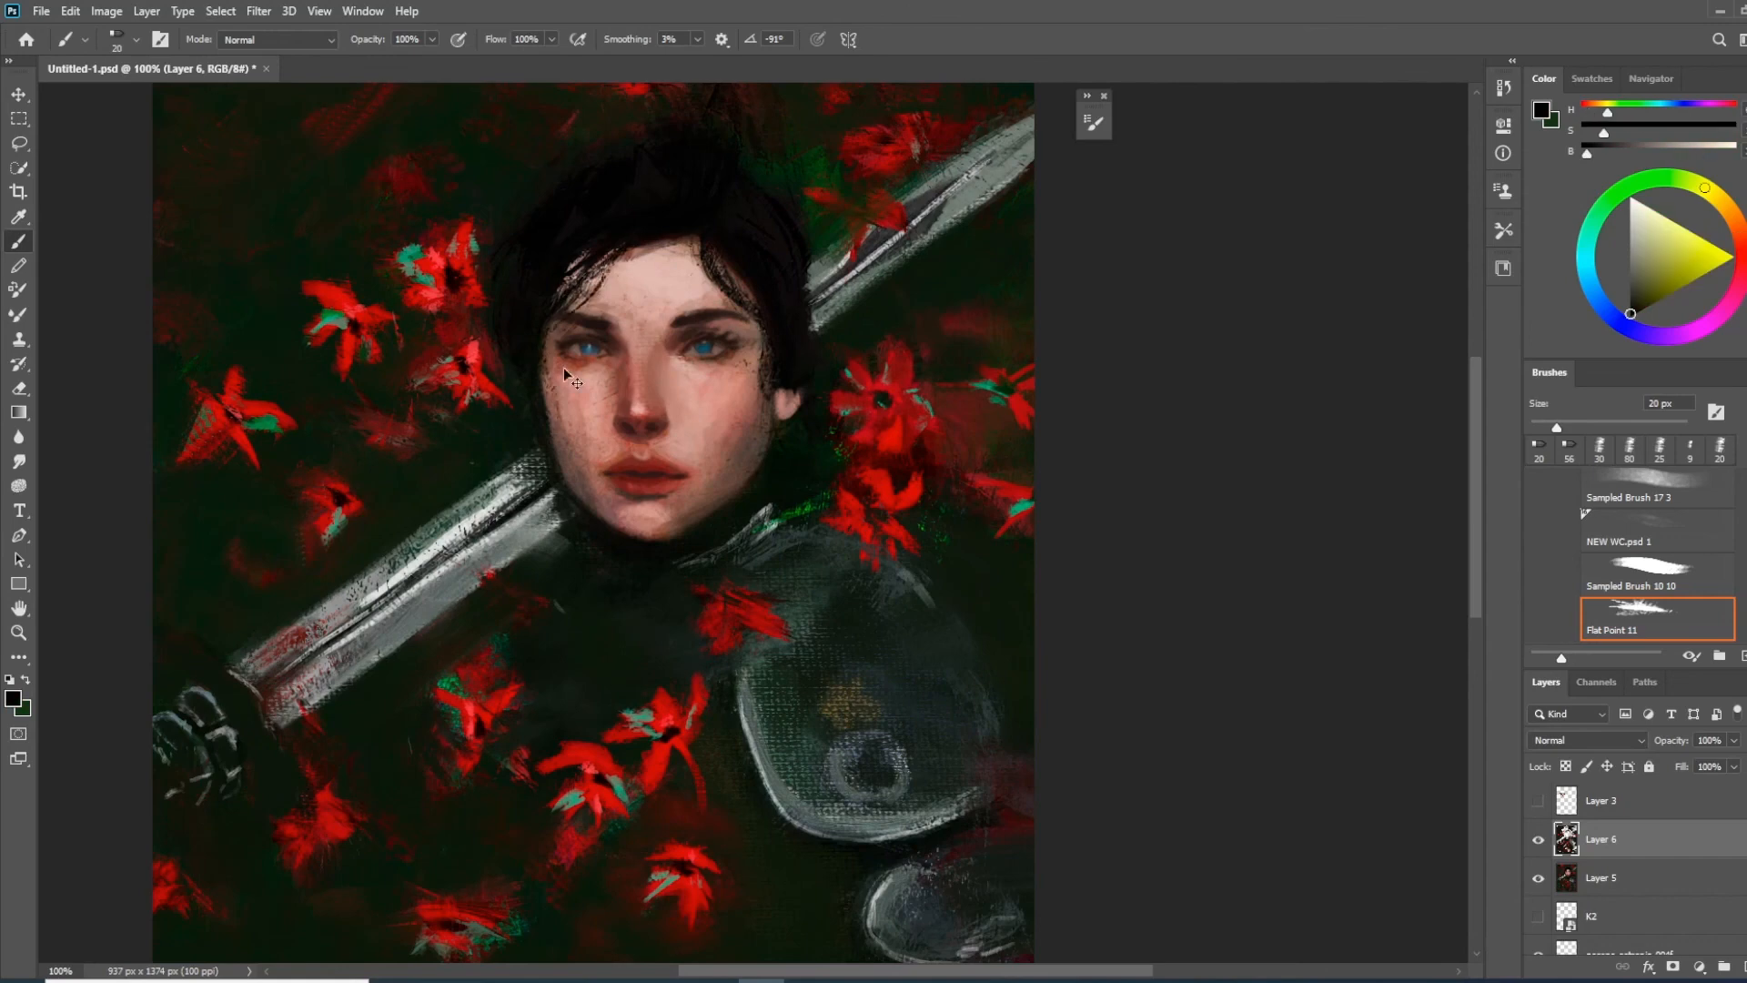
mouse_move(699, 242)
left_mouse_down()
mouse_move(719, 334)
mouse_move(751, 366)
left_mouse_up()
left_click_drag(699, 245, 670, 266)
Paint loose black hair strands beside the face and ear, undoing the unwanted strokes
key("ctrl+minus")
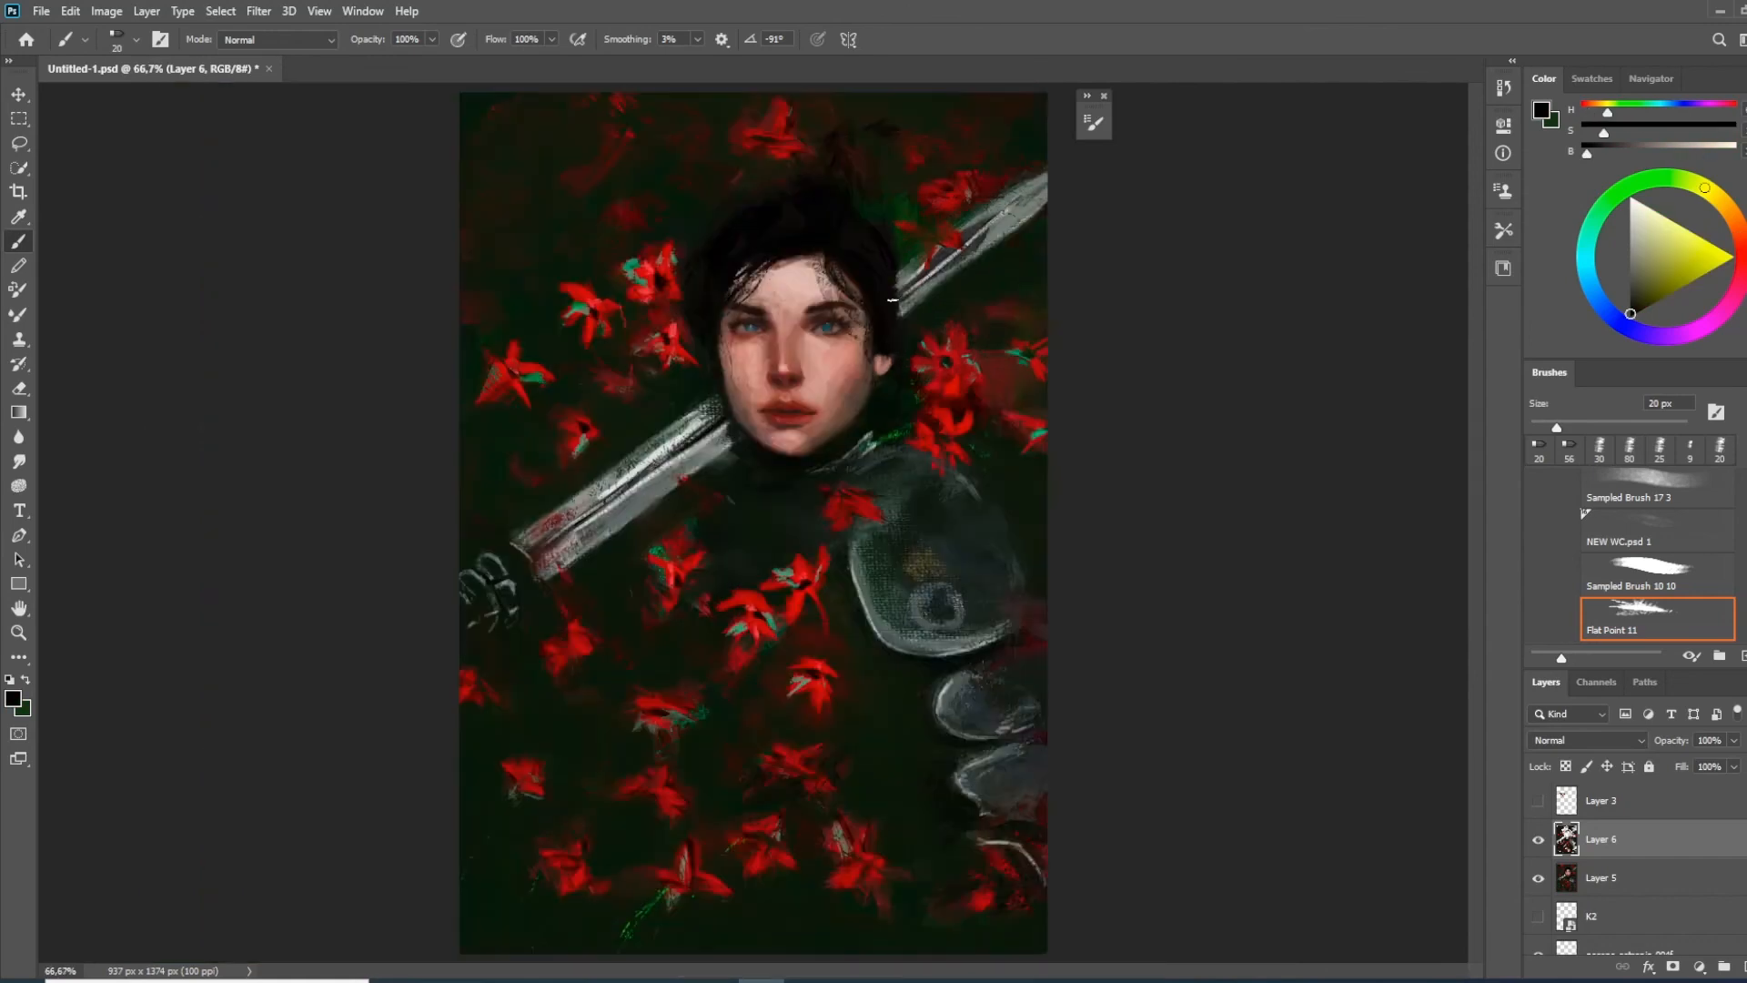
left_click_drag(879, 369, 899, 463)
left_click_drag(901, 314, 919, 530)
left_click_drag(924, 338, 953, 521)
left_click_drag(695, 360, 735, 464)
left_click_drag(697, 406, 663, 500)
key("ctrl+z")
key("ctrl+z")
key("ctrl+z")
key("ctrl+z")
key("ctrl+z")
left_click_drag(906, 271, 923, 333)
Adjust the tones of the painting layer with Levels and merge it with Layer 5
key("ctrl+l")
left_click_drag(602, 334, 1384, 255)
left_click_drag(1178, 457, 1187, 461)
left_click_drag(1415, 461, 1406, 462)
left_click(1486, 280)
left_click(1567, 878, "shift")
key("ctrl+e")
Add a new layer in Overlay mode and choose a soft 246 px brush with a saturated blue colour
key("ctrl+shift+alt+n")
right_click(790, 492)
left_click_drag(1498, 741, 1498, 641)
double_click(819, 655)
left_click(1587, 260)
left_click(1568, 740)
left_click(1562, 477)
left_click(1590, 285)
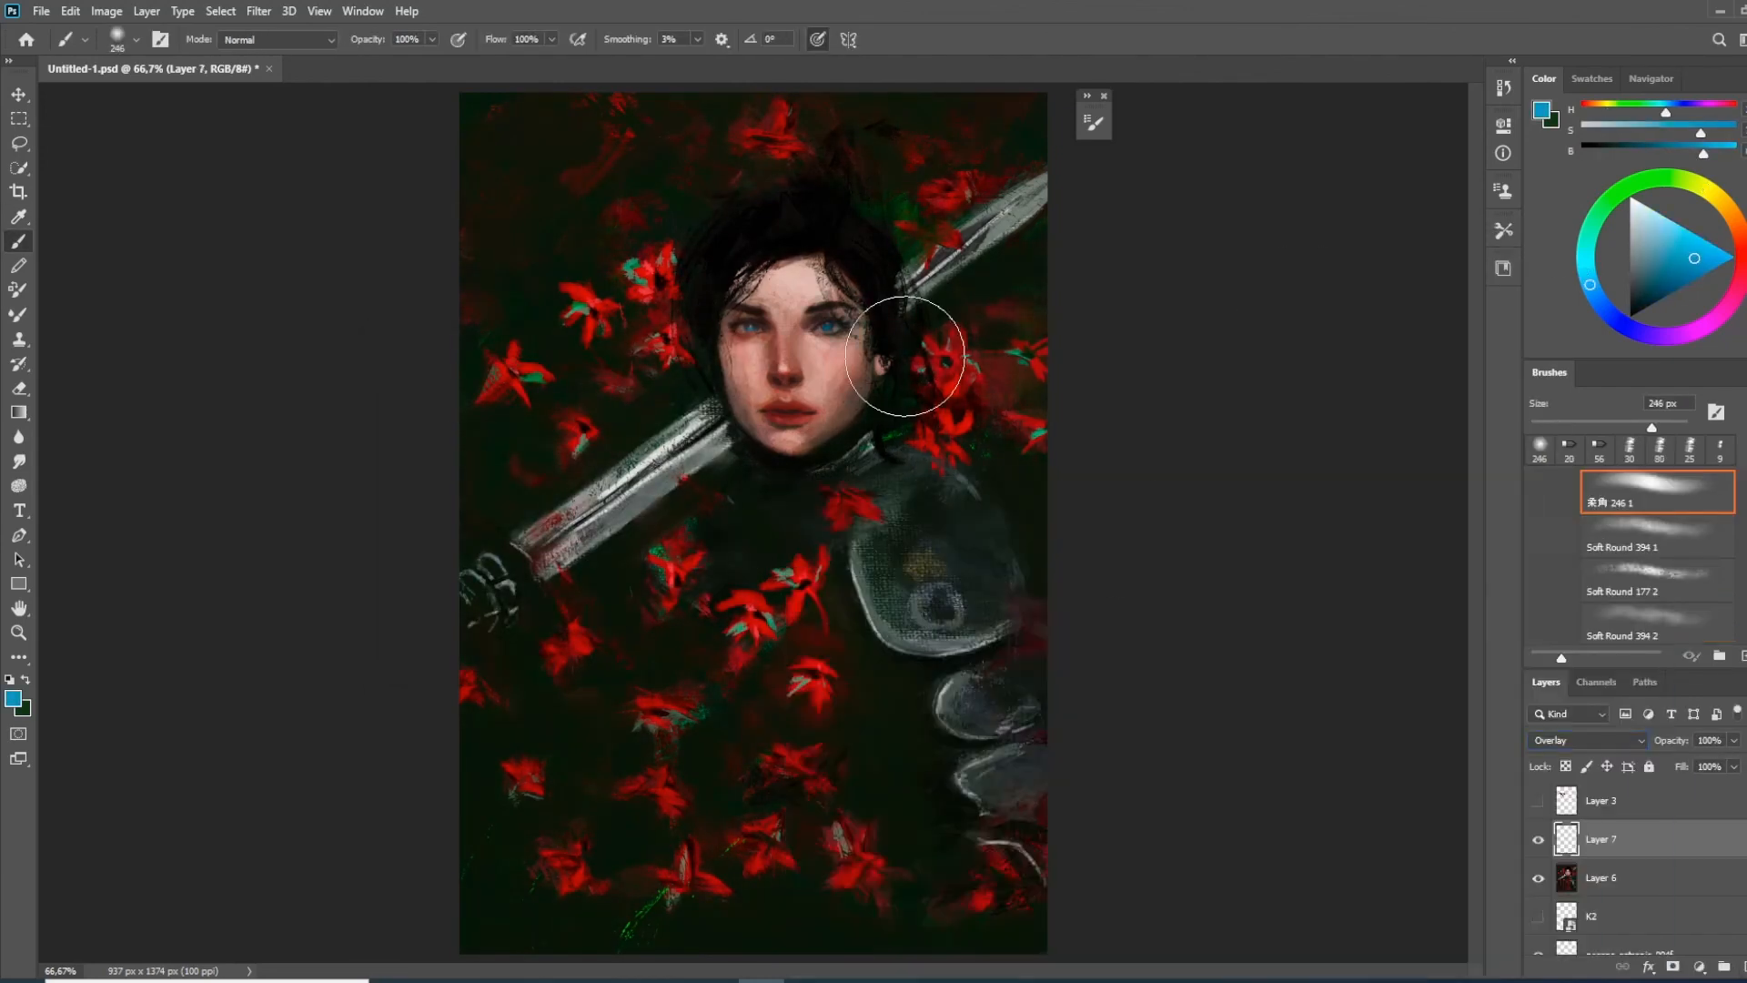
Reduce the soft brush and glaze cool blue tones over the shoulder plate, lower armour plates and lower sword blade
left_click(1585, 259)
left_click(1634, 238)
left_click(1641, 232)
key("bracketleft")
key("bracketleft")
key("bracketleft")
key("bracketleft")
key("bracketleft")
key("bracketleft")
key("bracketleft")
left_click_drag(872, 551, 978, 628)
mouse_move(956, 687)
left_mouse_down()
mouse_move(996, 715)
mouse_move(1019, 772)
left_mouse_up()
left_click_drag(728, 434, 651, 480)
Glaze the upper sword blade, and use a dark tone to deepen the background around the outer flowers
left_click(1635, 183)
left_click(1673, 254)
left_click(1643, 296)
left_click_drag(934, 284, 985, 244)
left_click(1634, 306)
left_click_drag(899, 193, 917, 233)
left_click_drag(489, 401, 505, 405)
left_click_drag(629, 596, 651, 605)
left_click_drag(796, 808, 825, 810)
Pick a red tone, enlarge the soft brush and glaze the lower-right and upper-left flowers
left_click(1735, 221)
left_click(1707, 269)
key("bracketright")
key("bracketright")
key("bracketright")
key("bracketright")
key("bracketright")
key("bracketright")
left_click_drag(1032, 870, 1030, 819)
left_click_drag(612, 382, 617, 369)
Change the glaze colour and tint the central flowers and those beside the ear and upper blade
left_click(1585, 249)
left_click(1732, 259)
left_click_drag(679, 585, 671, 564)
left_click_drag(801, 585, 790, 575)
left_click_drag(637, 714, 678, 719)
left_click_drag(949, 415, 948, 368)
left_click(1624, 188)
left_click_drag(950, 186, 957, 191)
Compare the painting with the Overlay layer hidden and shown, and merge that layer down
left_click(1538, 839)
left_click(1537, 839)
key("ctrl+e")
Add a new layer and set its blend mode to Multiply
left_click(1745, 967)
left_click(1589, 740)
left_click(1552, 291)
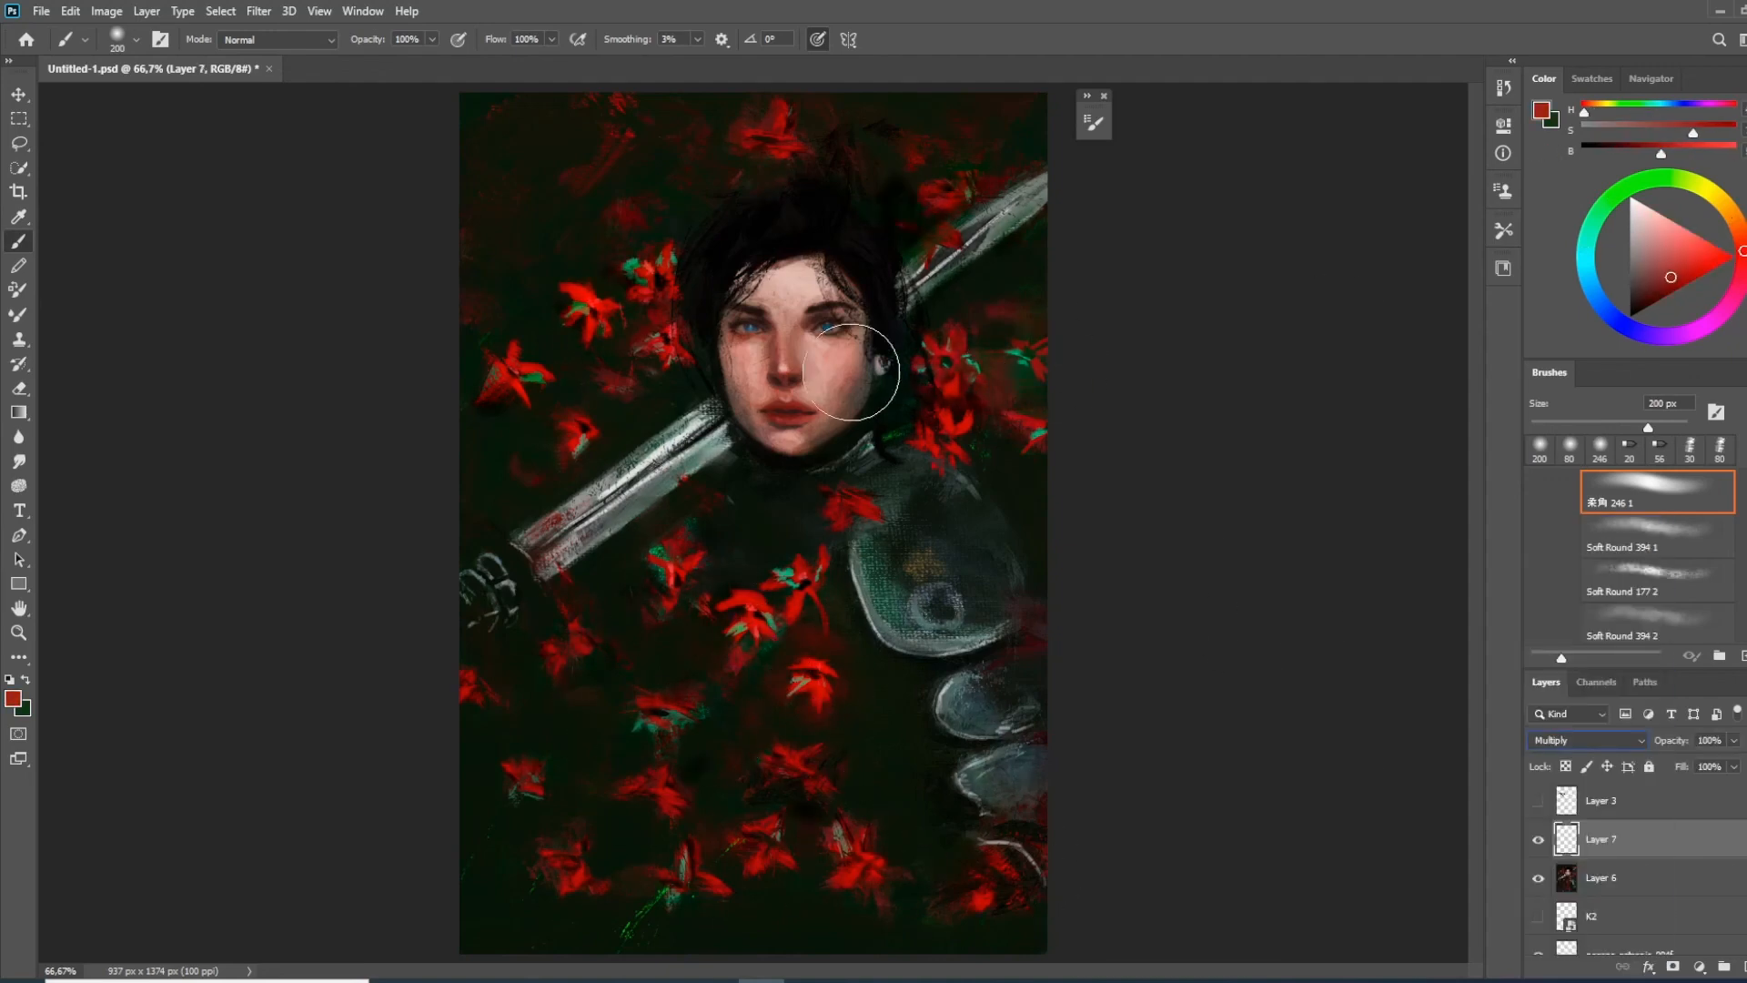
Try several soft brush presets, return to the soft 246 preset and reduce it to 60 px
key("bracketleft")
key("bracketleft")
key("bracketleft")
key("bracketleft")
key("bracketleft")
key("bracketleft")
right_click(877, 419)
double_click(1006, 631)
right_click(823, 446)
left_click(1170, 664)
right_click(803, 387)
left_click(946, 636)
double_click(1319, 575)
key("bracketleft")
key("bracketleft")
key("bracketleft")
Shade the cheek, jaw and temples in dark red and set the Multiply layer's opacity to 58%
left_click_drag(872, 352, 865, 399)
left_click_drag(1679, 744, 1639, 744)
mouse_move(871, 353)
left_mouse_down()
mouse_move(858, 428)
mouse_move(822, 444)
left_mouse_up()
left_click_drag(874, 292, 868, 333)
left_click_drag(748, 275, 727, 307)
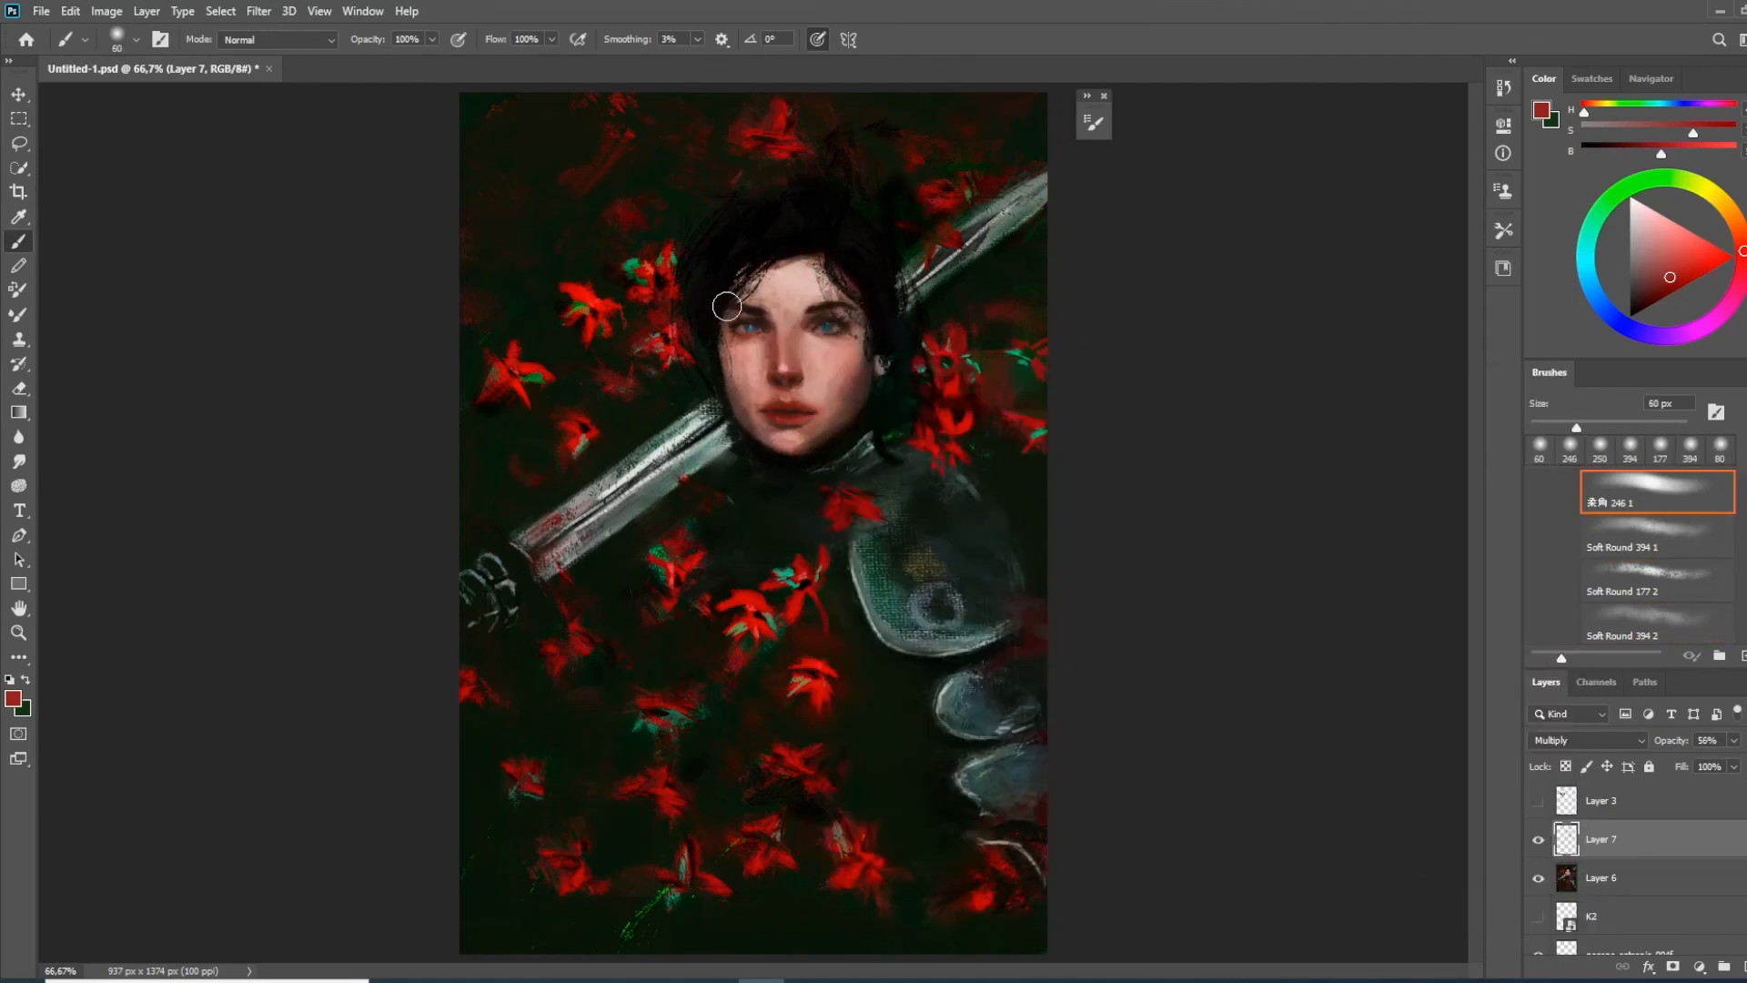
mouse_move(854, 355)
left_mouse_down()
mouse_move(833, 415)
mouse_move(837, 391)
left_mouse_up()
key("ctrl+z")
Adjust the brush opacity, shade the cheek and the lips with progressively smaller brushes, and merge the Multiply layer down
left_click_drag(386, 42, 329, 43)
mouse_move(858, 357)
left_mouse_down()
mouse_move(841, 388)
mouse_move(781, 413)
left_mouse_up()
key("bracketleft")
key("bracketleft")
key("bracketleft")
left_click_drag(382, 45, 425, 46)
left_click(1645, 290)
key("bracketleft")
left_click_drag(767, 412, 804, 414)
key("ctrl+e")
Paint near-white highlights on the nose and lower eyelid and a thin tear track down the cheek with Flat Point 11
scroll(790, 356, "up", 2)
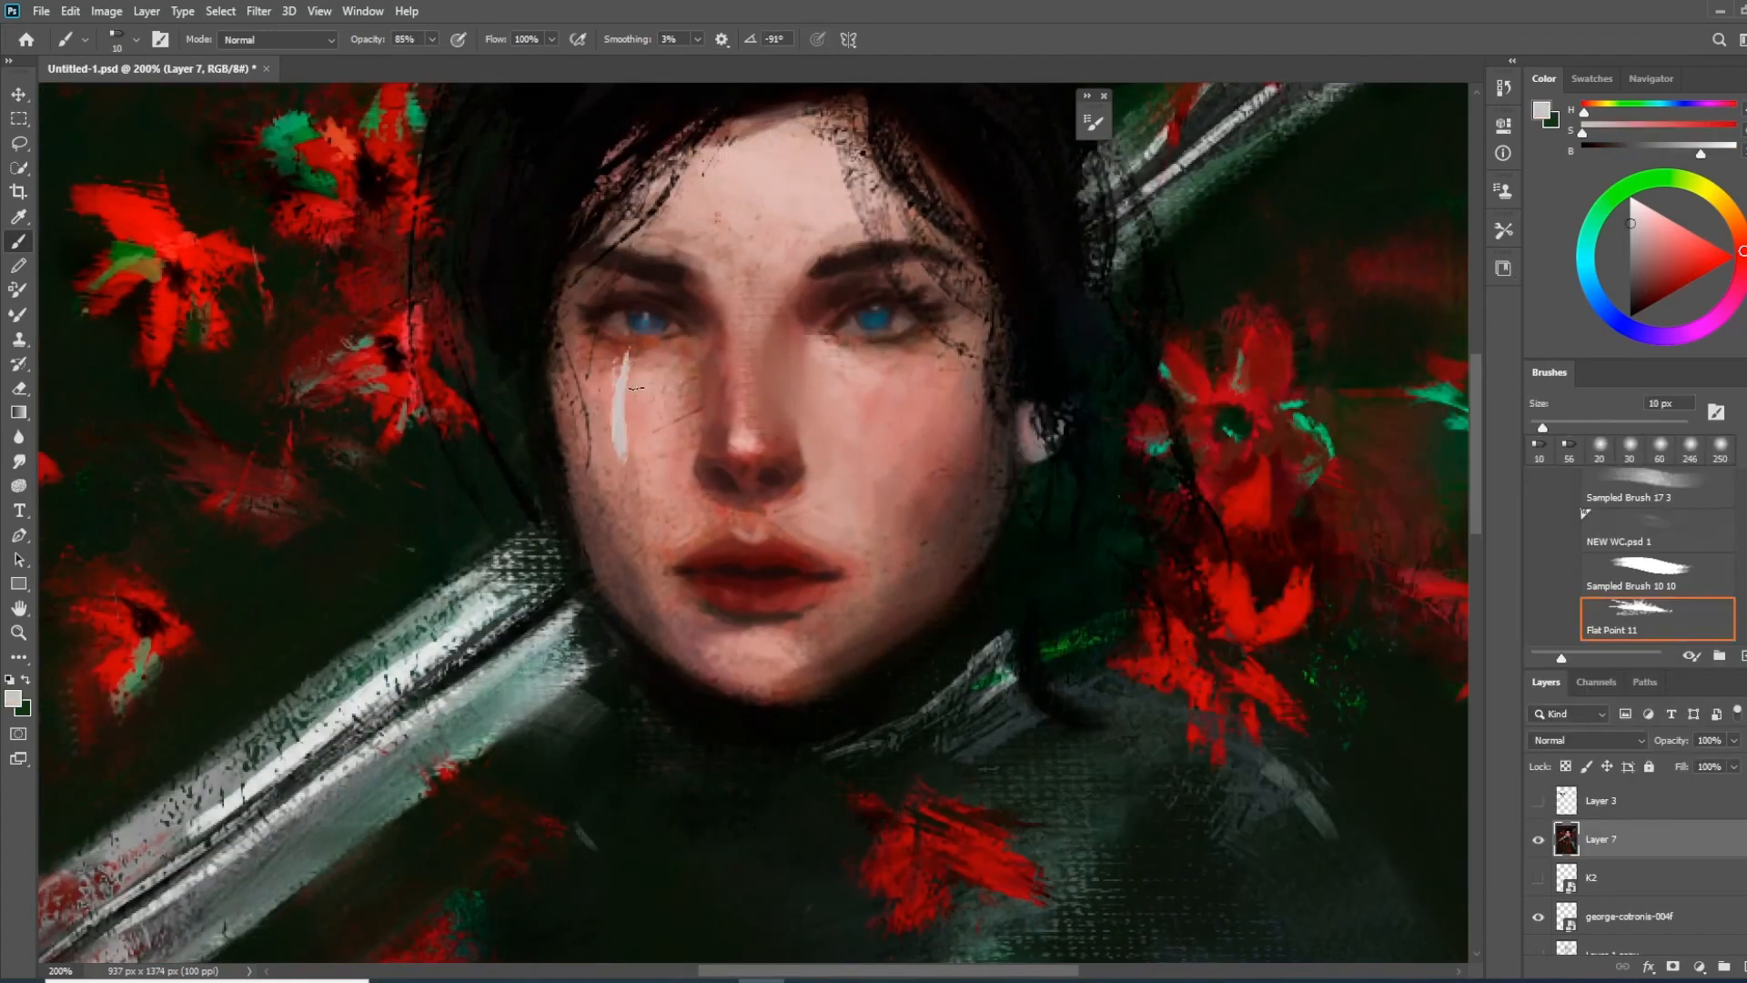
left_click_drag(737, 441, 751, 447)
left_click_drag(642, 342, 644, 533)
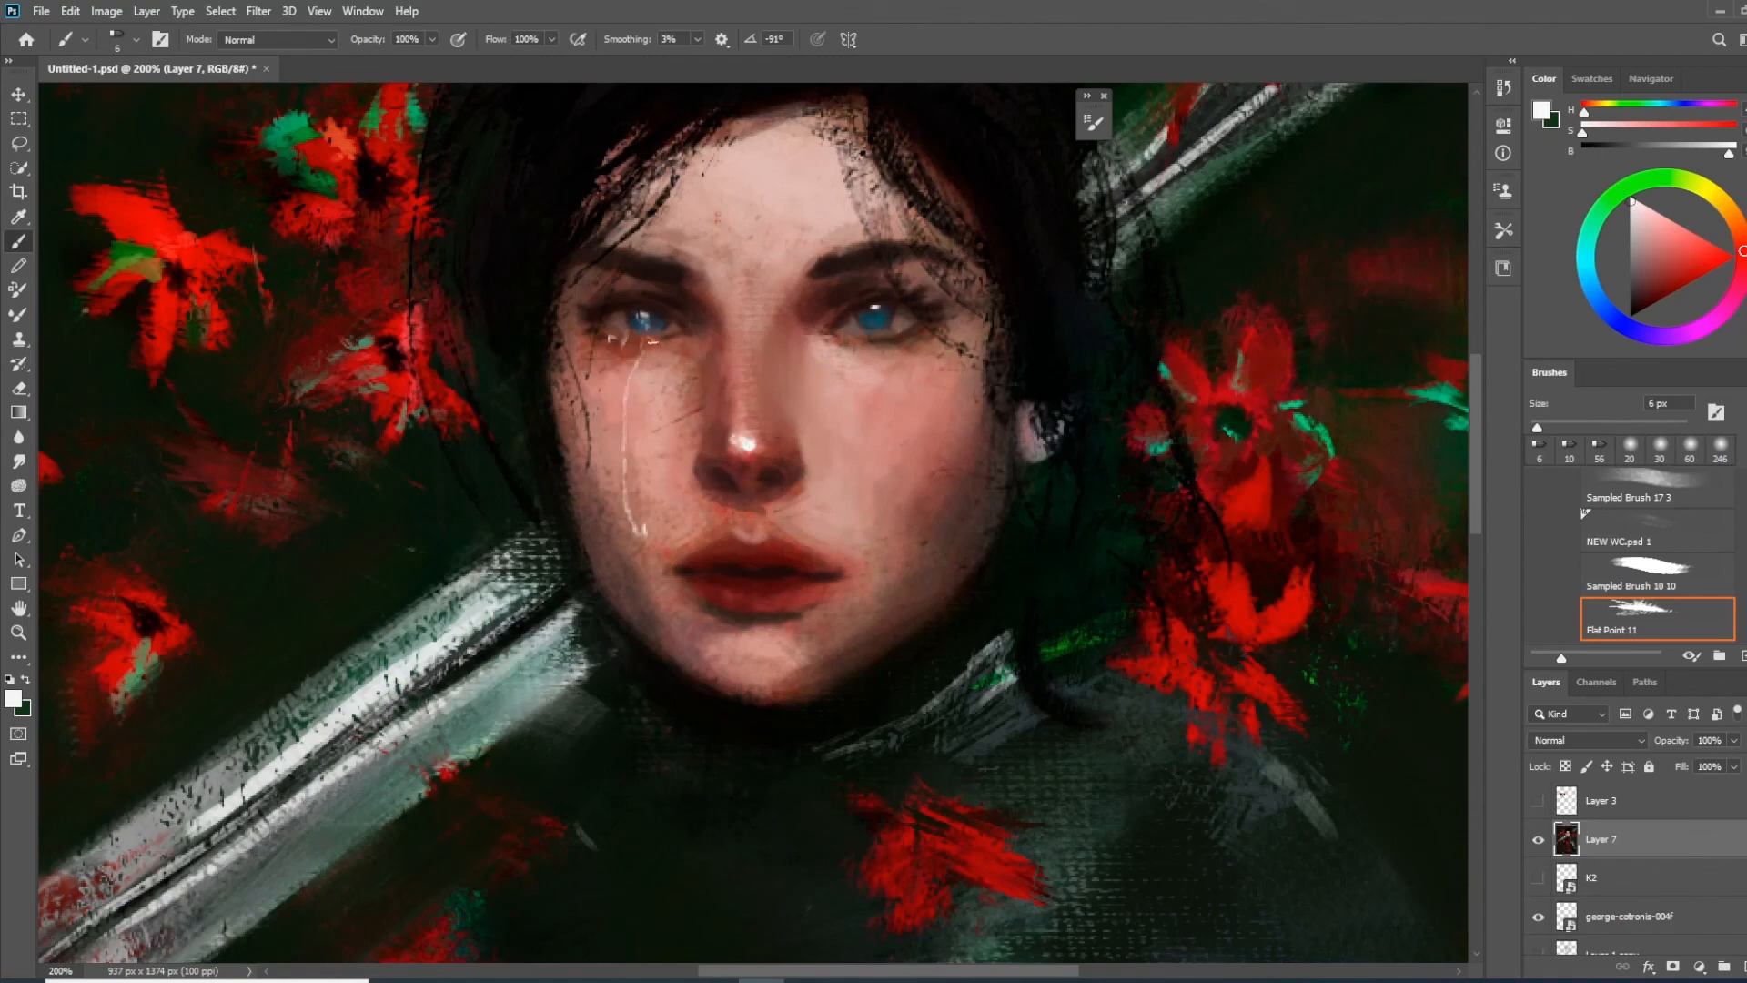
left_click_drag(580, 581, 661, 435)
left_click_drag(736, 190, 752, 191)
mouse_move(720, 215)
left_mouse_down()
mouse_move(707, 273)
mouse_move(723, 384)
left_mouse_up()
Add fine near-white highlights to the lower lip and the ear with the 6 px brush
left_click_drag(823, 454, 891, 446)
left_click_drag(842, 455, 864, 451)
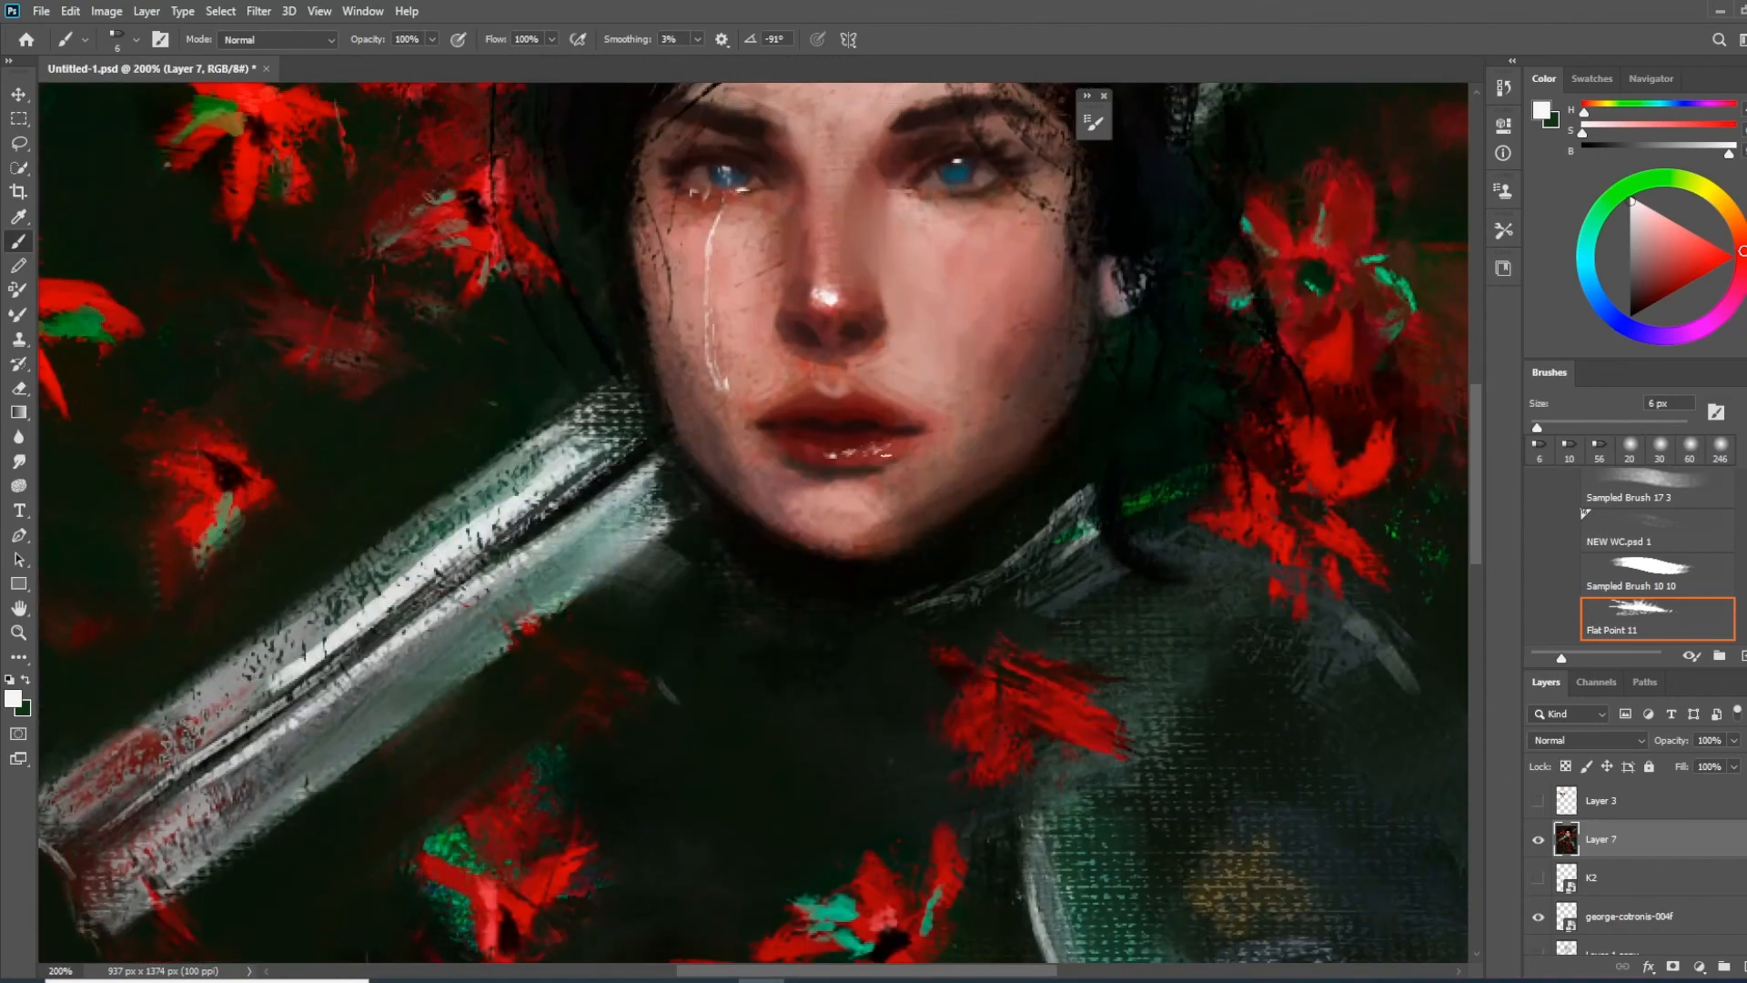
left_click(1096, 277, "alt")
left_click_drag(1113, 284, 1047, 382)
left_click(1047, 388, "alt")
Pick a golden orange and paint petal-shaped outlines on the yellow emblem of the shoulder plate
key("ctrl+minus")
key("ctrl+plus")
key("ctrl+plus")
left_click_drag(1010, 836, 583, 282)
left_click(1434, 219, "alt")
left_click(1691, 274)
left_click_drag(953, 546, 1007, 521)
left_click_drag(919, 469, 936, 511)
left_click_drag(1080, 484, 1042, 526)
left_click(775, 774, "alt")
left_click_drag(946, 667, 1145, 710)
key("ctrl+z")
left_click_drag(1046, 590, 1137, 725)
key("ctrl+z")
Paint very dark green over the shoulder plate around the orange emblem with the Chalk 60 pixels 3 brush at 37 px
left_click(1658, 619)
right_click(999, 625)
left_click_drag(1704, 655, 1705, 734)
left_click(1311, 648)
mouse_move(1001, 628)
left_mouse_down()
mouse_move(1092, 710)
mouse_move(1010, 627)
mouse_move(1046, 608)
mouse_move(965, 719)
left_mouse_up()
key("ctrl+z")
left_click(1044, 671, "alt")
mouse_move(819, 728)
left_mouse_down()
mouse_move(776, 391)
mouse_move(764, 543)
left_mouse_up()
left_click_drag(901, 337, 955, 254)
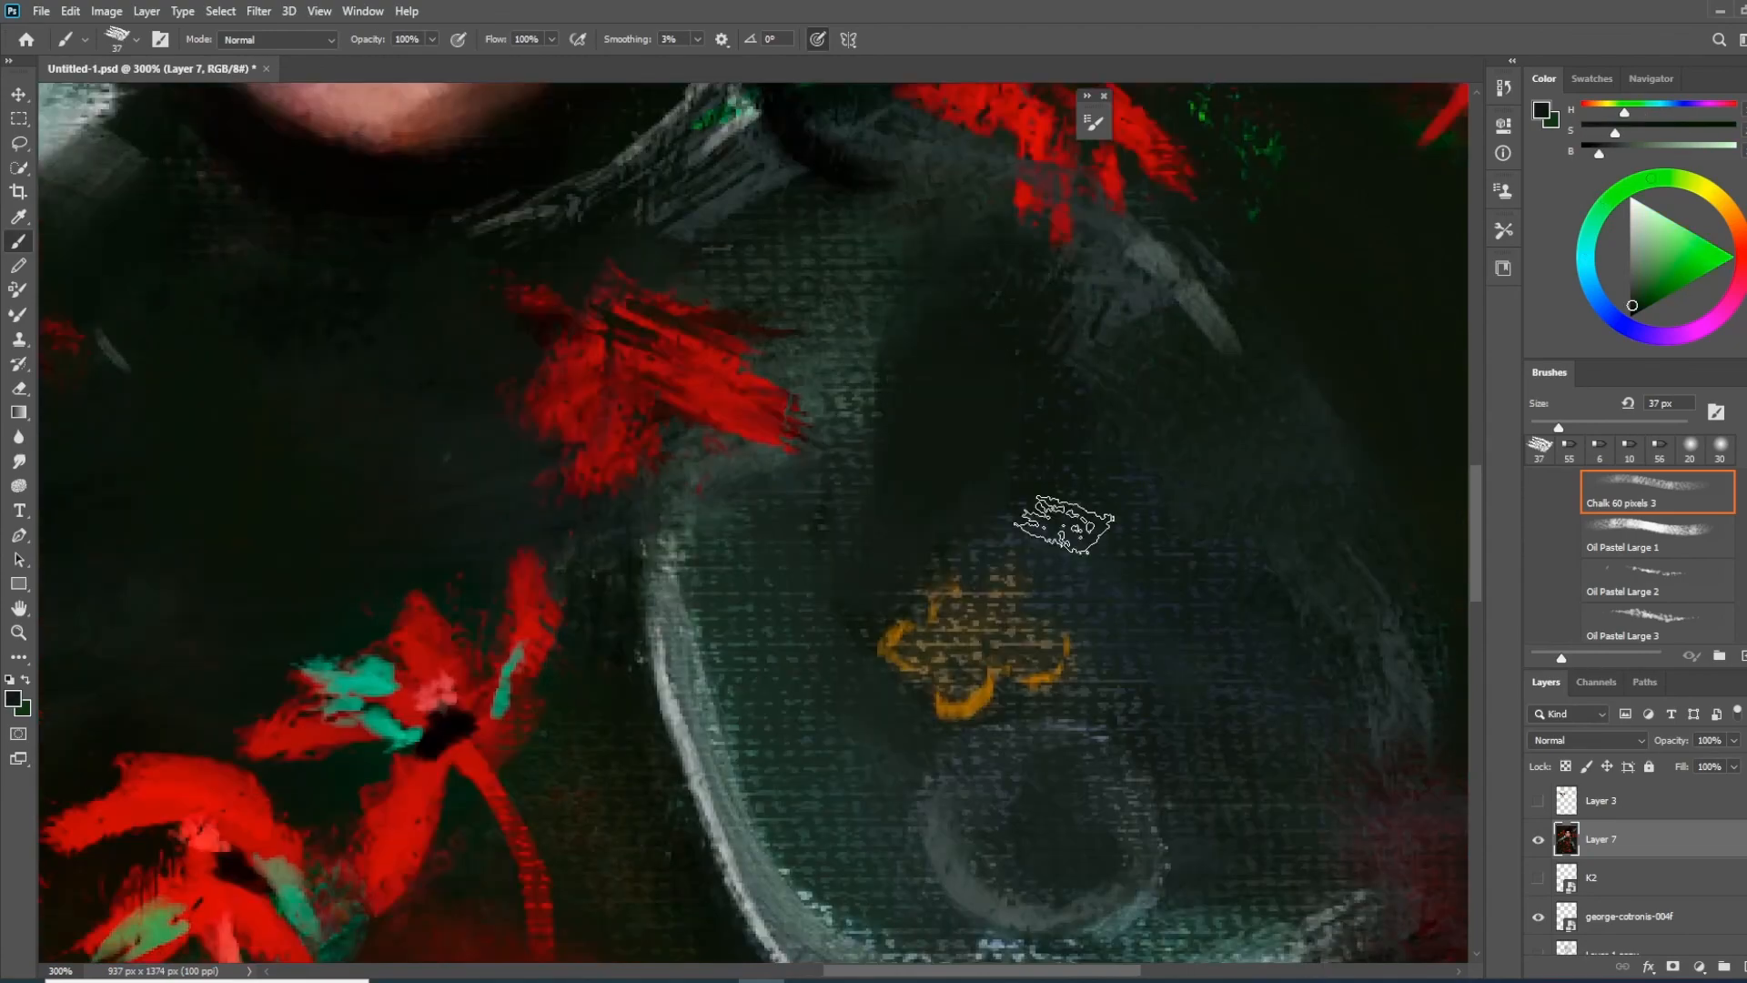
Enlarge the chalk brush and cover the orange emblem and the upper shoulder plate with broad dark green strokes
key("ctrl+minus")
key("ctrl+minus")
key("bracketright")
key("bracketright")
key("bracketright")
key("bracketright")
key("bracketright")
left_click_drag(978, 550, 972, 648)
mouse_move(882, 476)
left_mouse_down()
mouse_move(811, 637)
mouse_move(819, 543)
mouse_move(765, 377)
left_mouse_up()
mouse_move(943, 578)
left_mouse_down()
mouse_move(950, 407)
mouse_move(974, 710)
left_mouse_up()
left_click_drag(947, 546, 910, 691)
Blend the paint across the neck, chest and shoulder with a textured Mixer Brush, using a smaller size for the finer strokes
left_click(18, 315)
right_click(890, 477)
left_click(1201, 583)
left_click(851, 364, "alt")
left_click_drag(855, 443, 878, 464)
key("bracketleft")
key("bracketleft")
key("bracketleft")
key("bracketleft")
key("bracketleft")
key("bracketleft")
left_click(900, 381, "alt")
mouse_move(943, 409)
left_mouse_down()
mouse_move(829, 525)
mouse_move(940, 506)
left_mouse_up()
Soften the red flowers on the chest, beneath the sword blade and beside the shoulder with Mixer Brush strokes
left_click(801, 491, "alt")
left_click_drag(752, 481, 720, 597)
left_click(553, 465, "alt")
left_click_drag(685, 514, 677, 464)
mouse_move(510, 446)
left_mouse_down()
mouse_move(565, 511)
mouse_move(827, 487)
left_mouse_up()
left_click(553, 474, "alt")
left_click_drag(896, 364, 837, 410)
mouse_move(1074, 346)
left_mouse_down()
mouse_move(1047, 613)
mouse_move(1122, 418)
left_mouse_up()
Smear the lower flowers and the shoulder plate's edge with the Flat Point 11 mixer brush at 56 px
right_click(728, 491)
left_click(1229, 925)
left_click_drag(835, 757, 926, 793)
left_click_drag(940, 841, 848, 910)
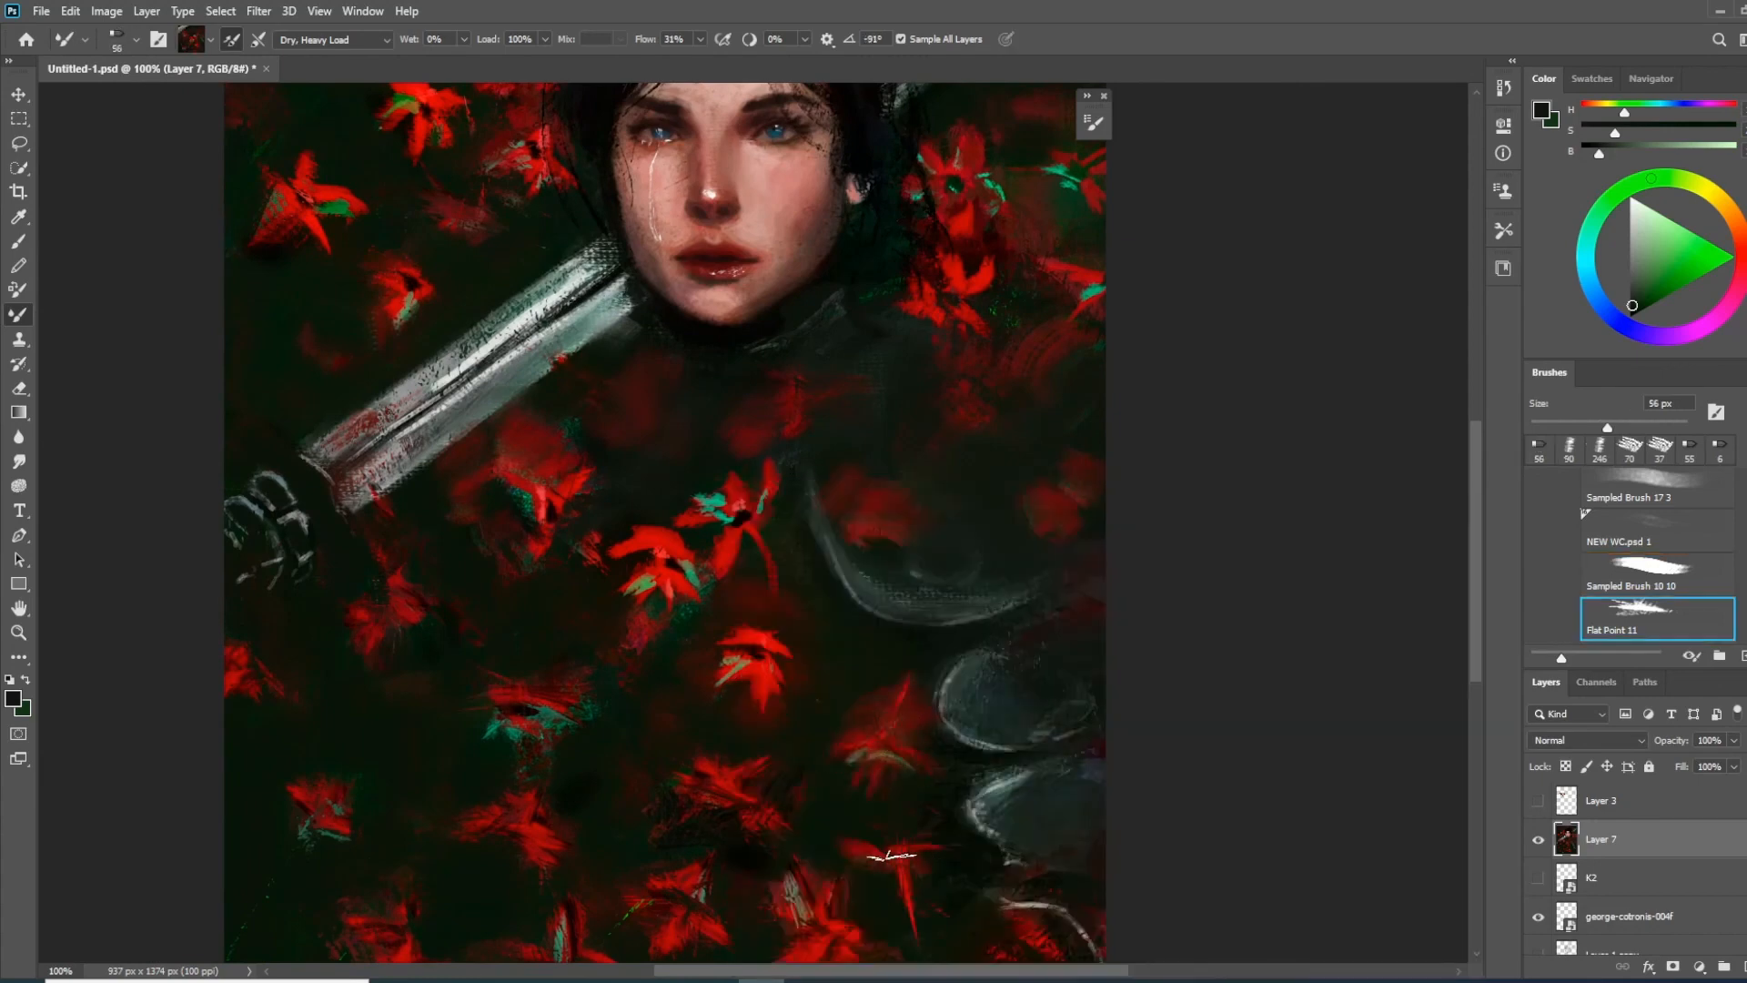
left_click_drag(946, 728, 871, 774)
left_click_drag(1014, 571, 922, 599)
left_click(798, 606, "alt")
left_click_drag(797, 573, 816, 588)
Flip the canvas horizontally to check the composition, and flip it back
key("ctrl+minus")
key("ctrl+minus")
left_click(107, 11)
mouse_move(136, 188)
left_click(328, 271)
left_click(107, 11)
left_click(341, 272)
Open the Liquify filter on Layer 7 and apply it
key("ctrl+plus")
key("ctrl+shift+x")
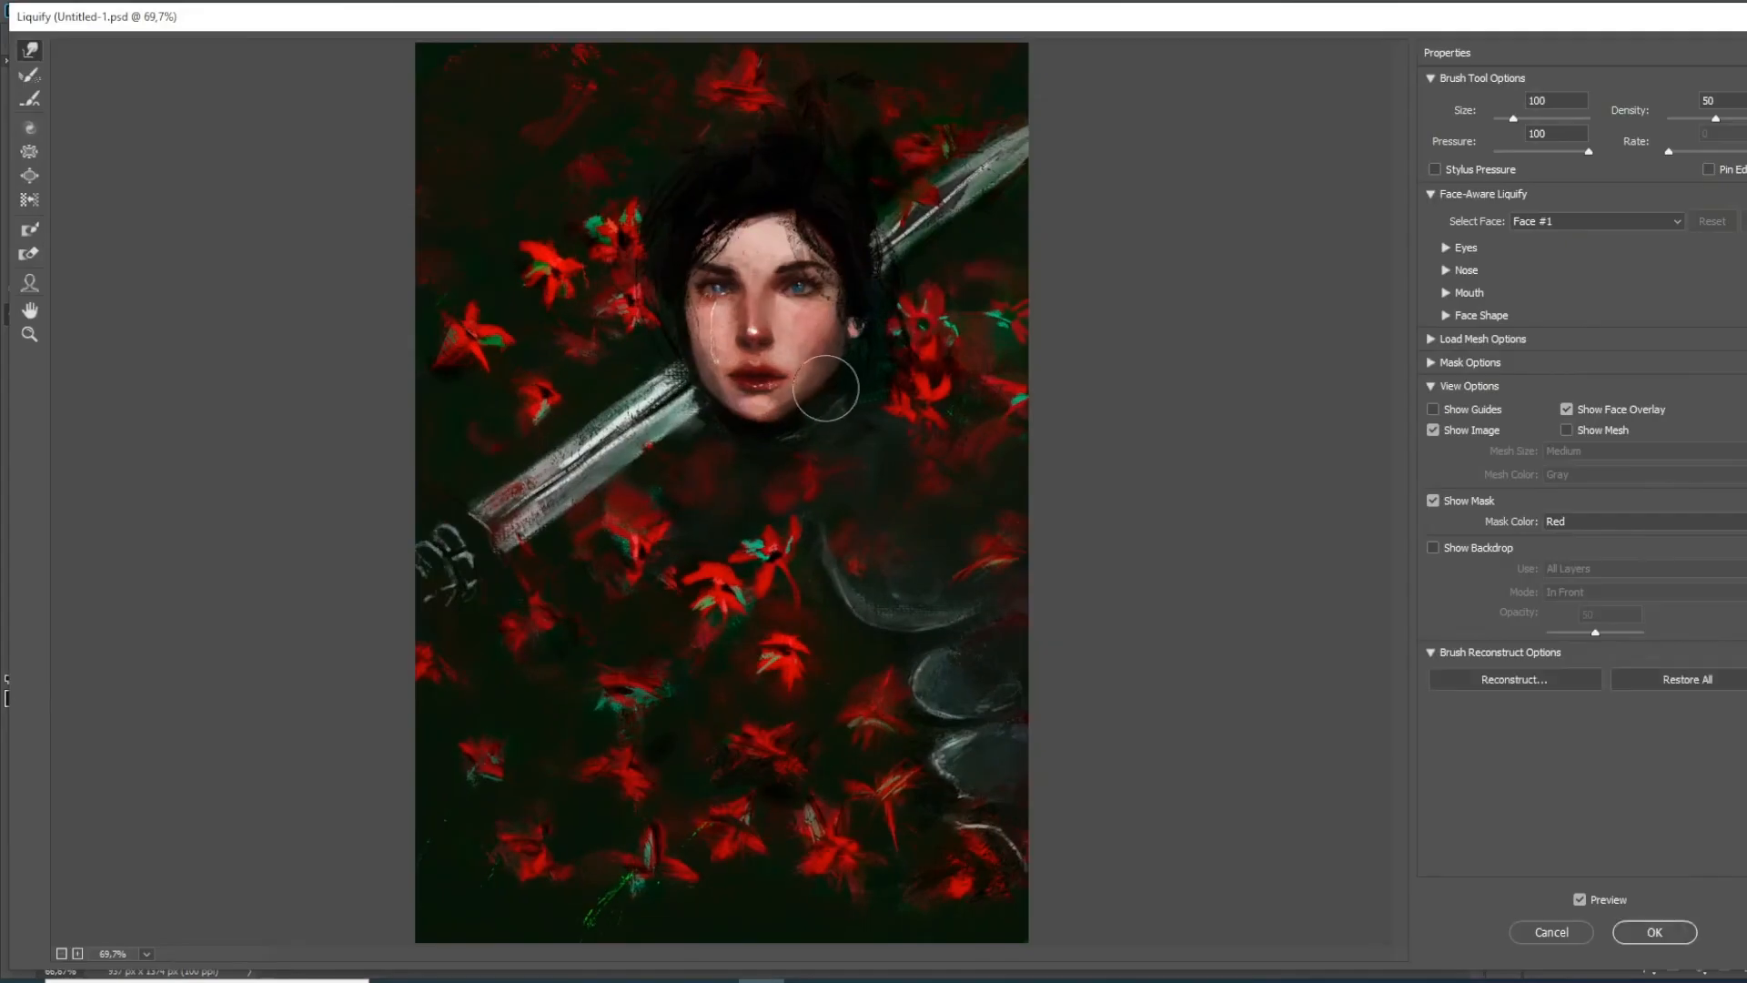
key("Return")
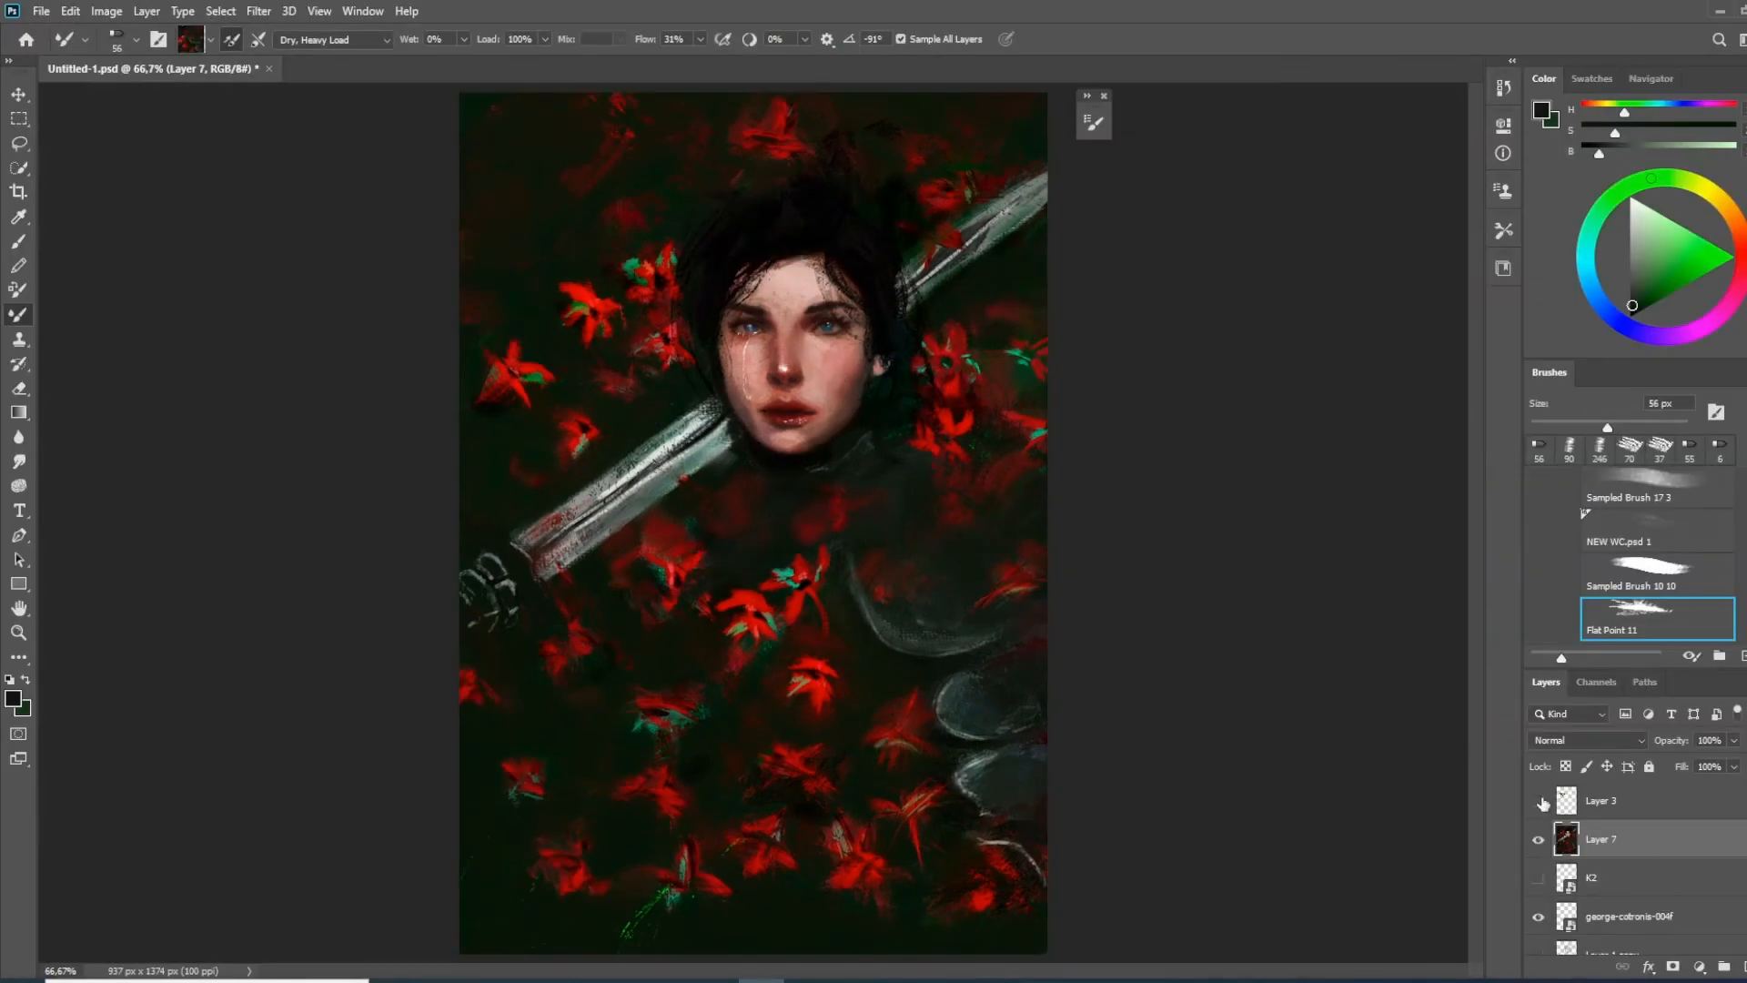
Duplicate Layer 7 and smear the chest and lower background flowers with the Sampled Brush 3 12 mixer brush at 150 px
key("ctrl+minus")
key("ctrl+j")
right_click(801, 583)
double_click(919, 710)
key("bracketright")
key("bracketright")
key("bracketright")
key("bracketright")
left_click(954, 511, "alt")
mouse_move(896, 535)
left_mouse_down()
mouse_move(954, 511)
mouse_move(942, 639)
left_mouse_up()
mouse_move(971, 801)
left_mouse_down()
mouse_move(695, 842)
mouse_move(636, 738)
left_mouse_up()
left_click(820, 582, "alt")
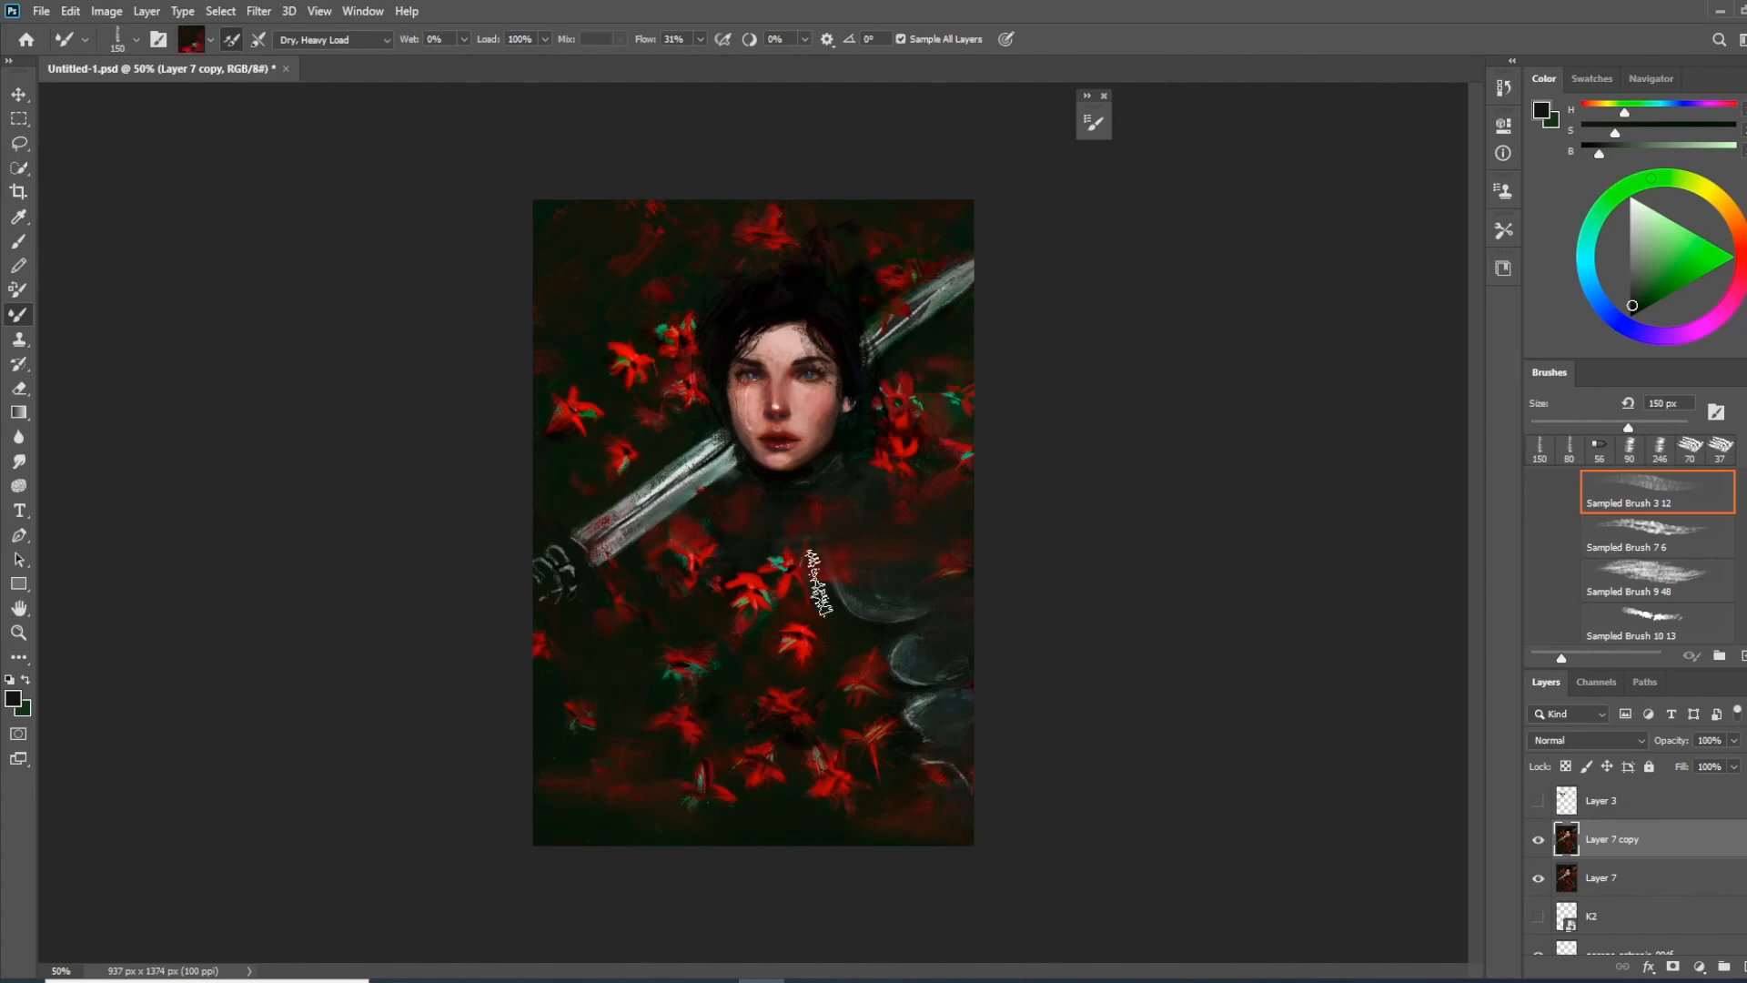
Blend the outer flowers, the sword hilt and the area around the shoulder into the dark background with the 150 px mixer brush
left_click_drag(772, 537, 837, 502)
left_click(837, 499, "alt")
mouse_move(637, 299)
left_mouse_down()
mouse_move(726, 254)
mouse_move(873, 243)
mouse_move(585, 462)
left_mouse_up()
left_click(926, 252, "alt")
left_click(557, 544, "alt")
left_click_drag(554, 544, 535, 611)
key("ctrl+z")
left_click(577, 386, "alt")
left_click_drag(577, 387, 543, 407)
left_click_drag(623, 450, 582, 455)
left_click(923, 473, "alt")
left_click_drag(937, 410, 995, 445)
left_click(942, 492, "alt")
left_click_drag(966, 514, 941, 560)
Adjust the duplicate layer's opacity and merge it with Layer 7
left_click_drag(1672, 742, 1689, 743)
left_click(1607, 879, "ctrl")
key("ctrl+e")
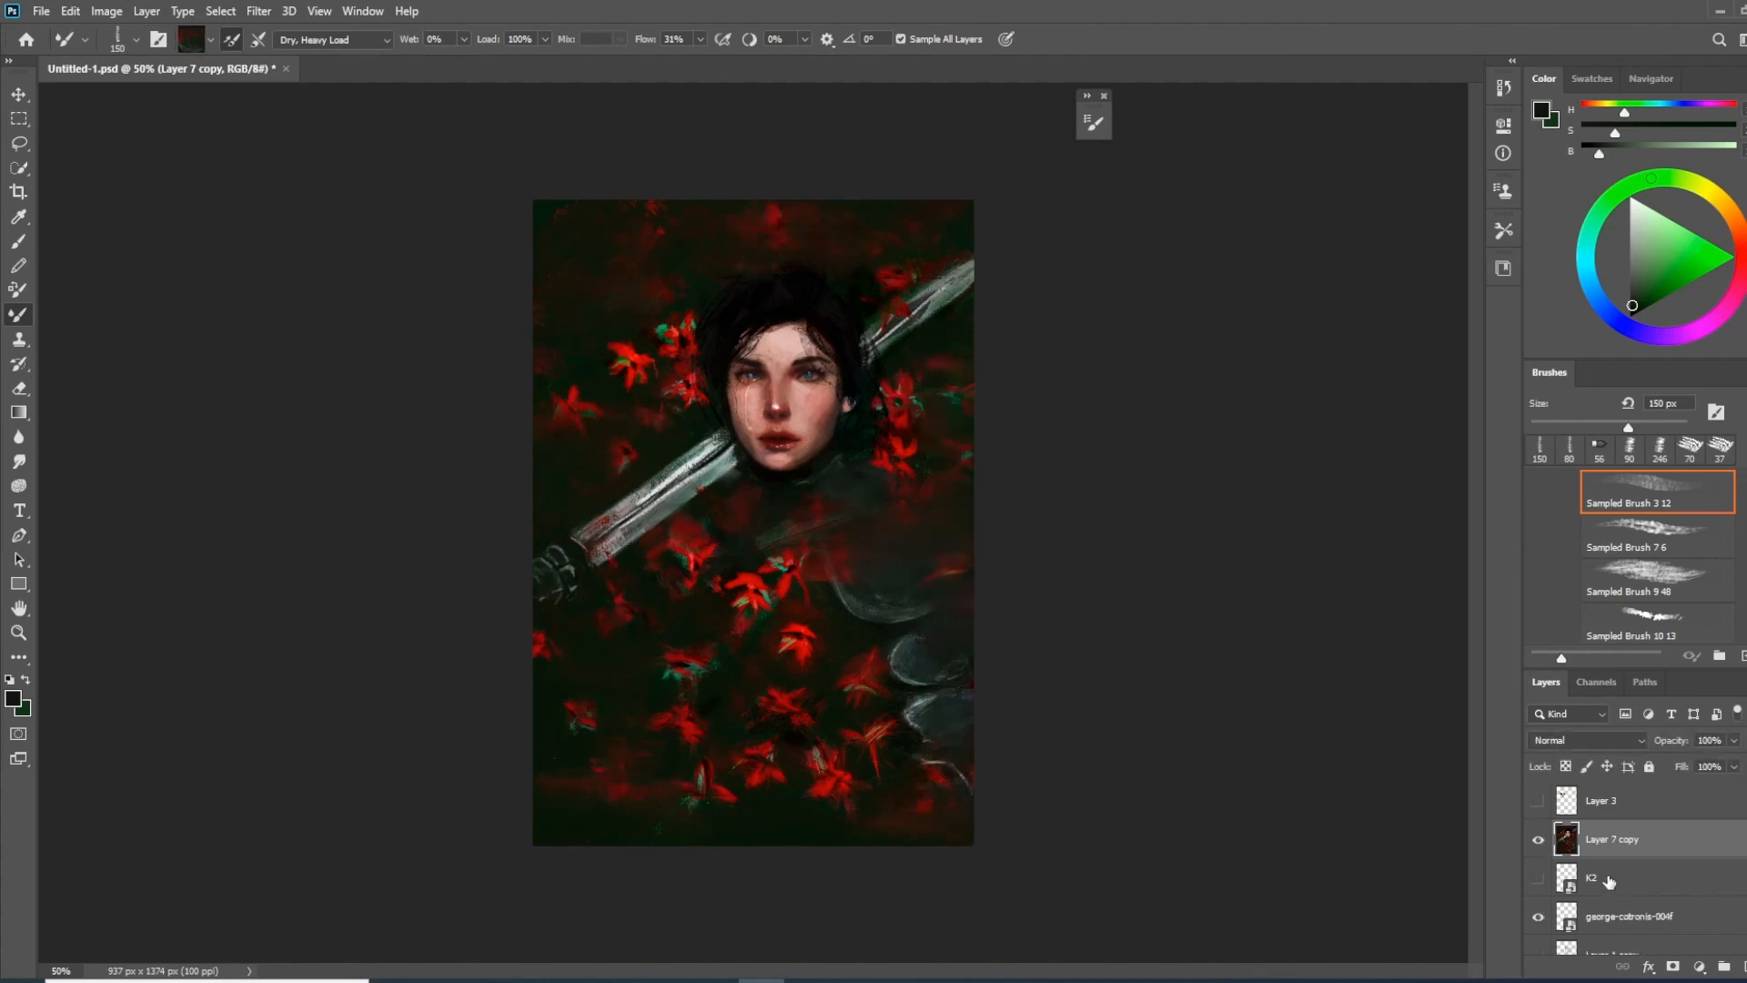
Sample a dark reddish brown and touch up the eyes with the Chalk 60 pixels 3 brush at 8 px
key("ctrl+plus")
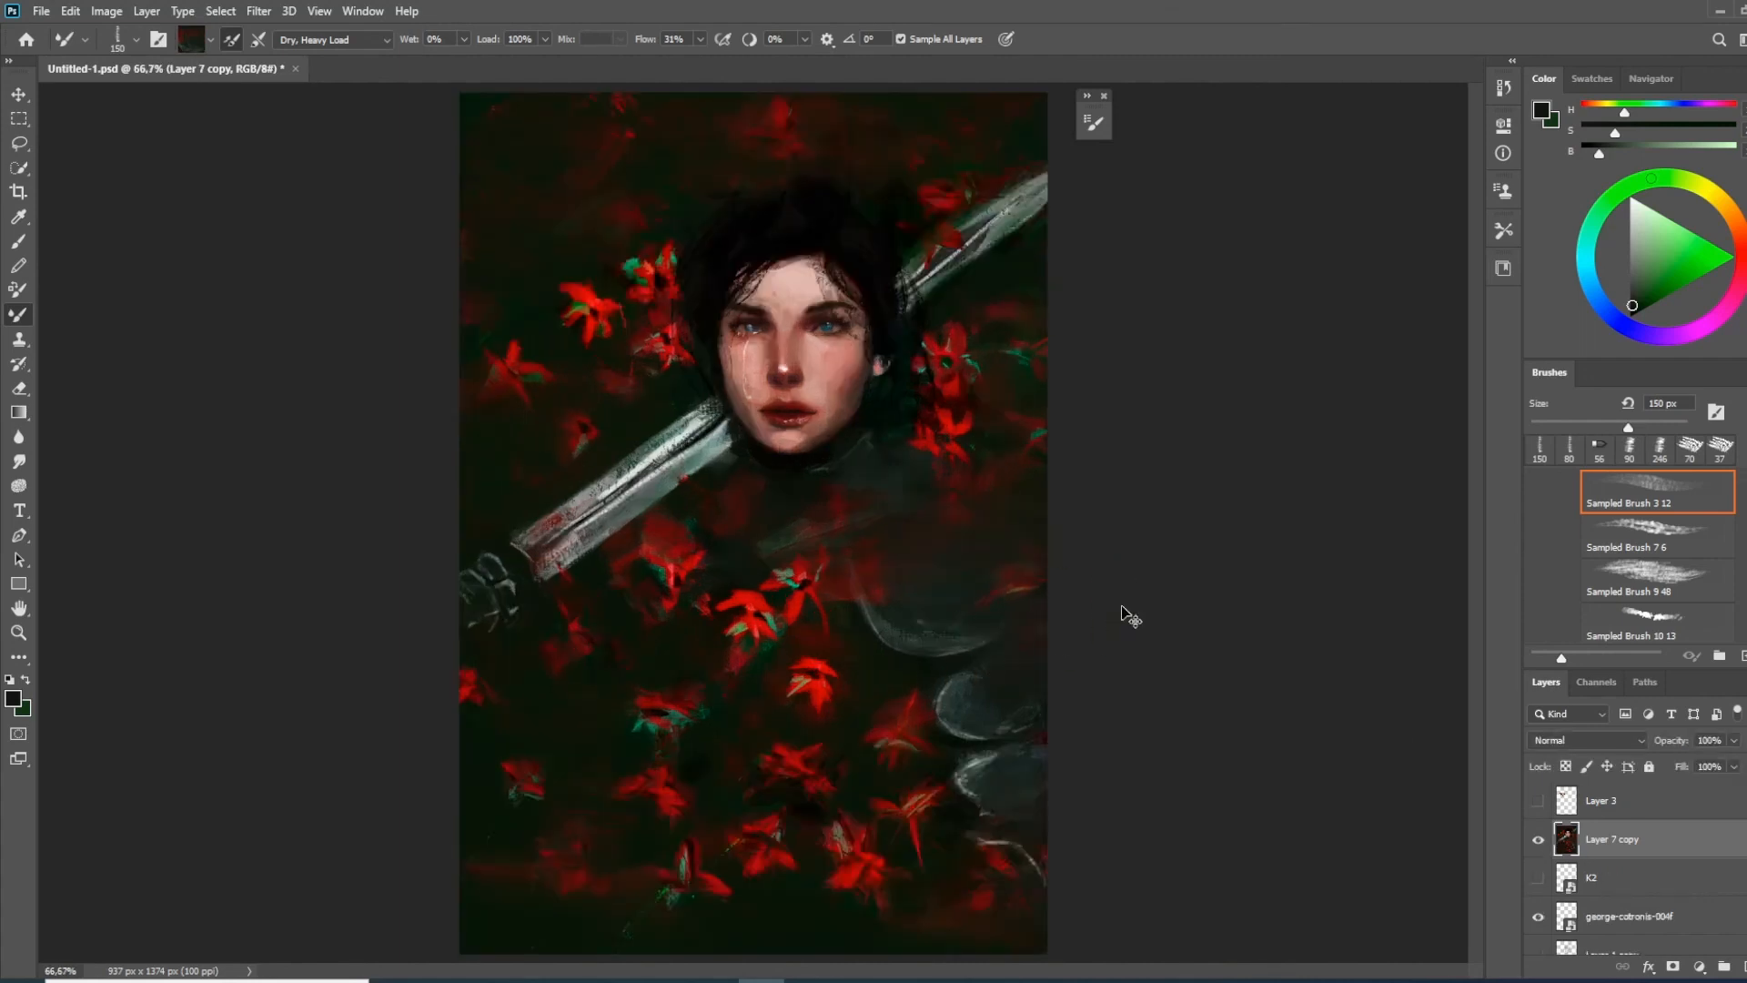
key("ctrl+plus")
key("ctrl+plus")
left_click_drag(874, 499, 858, 649)
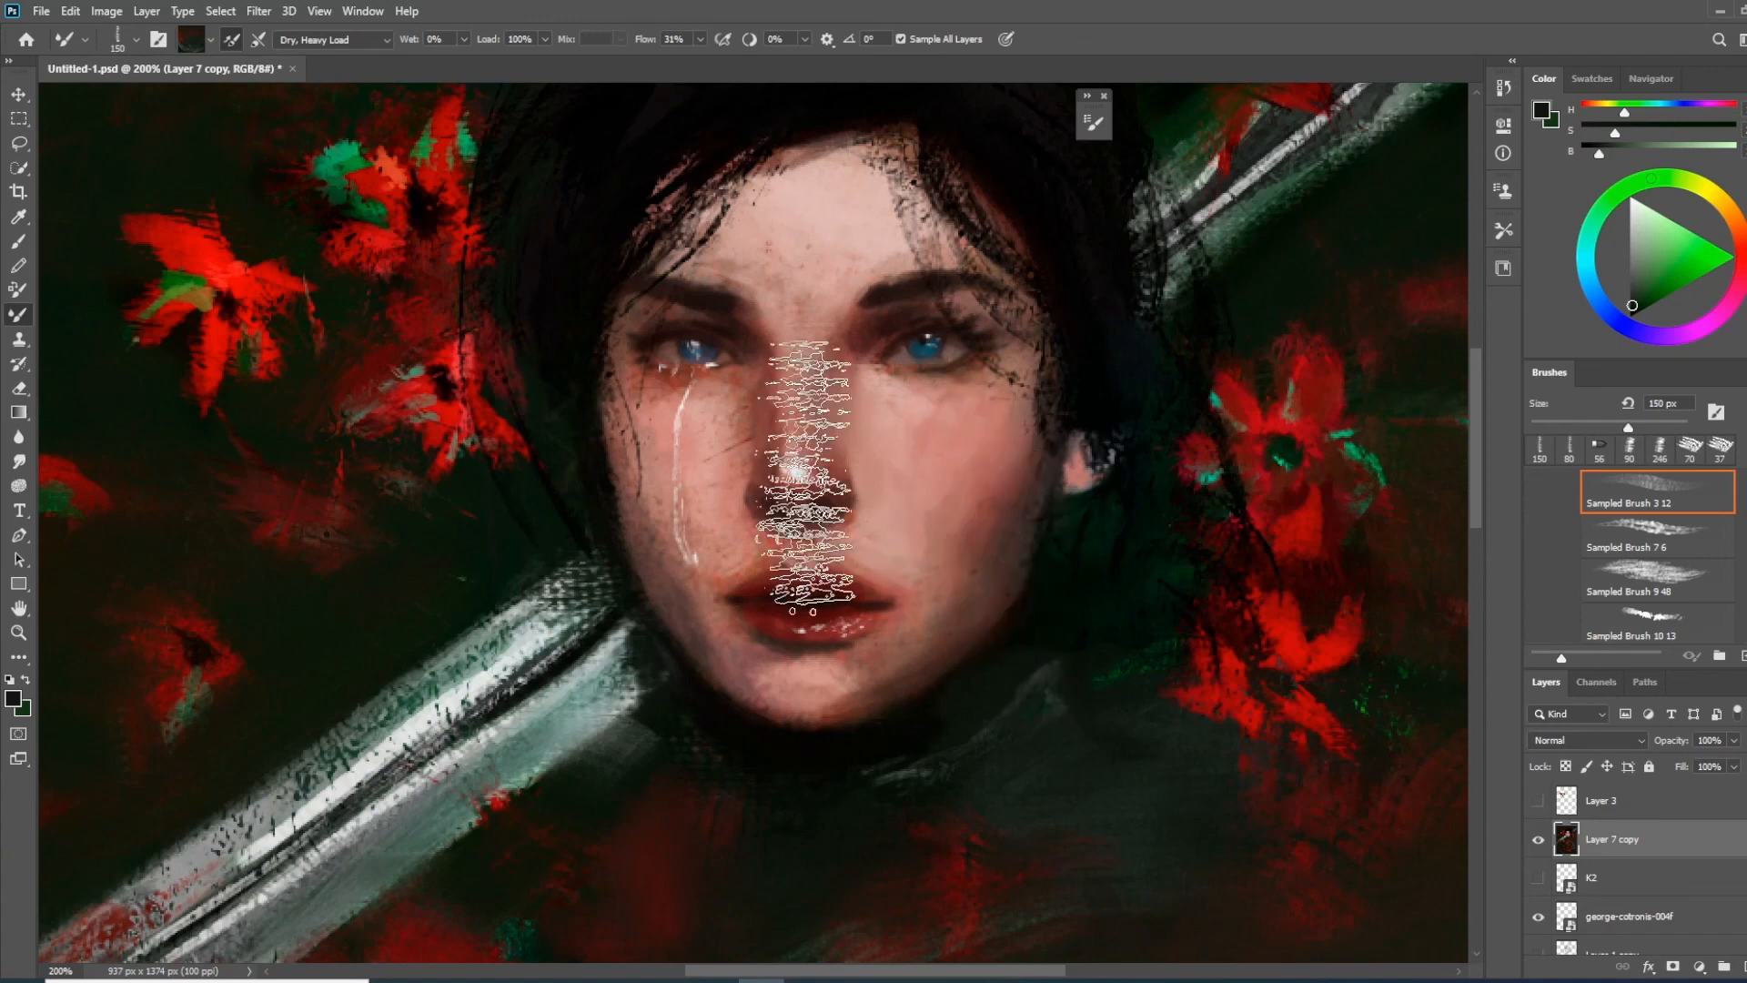
left_click(26, 250)
key("bracketleft")
key("bracketleft")
key("bracketleft")
key("bracketleft")
key("bracketleft")
key("bracketleft")
key("bracketleft")
key("bracketleft")
key("bracketleft")
key("bracketleft")
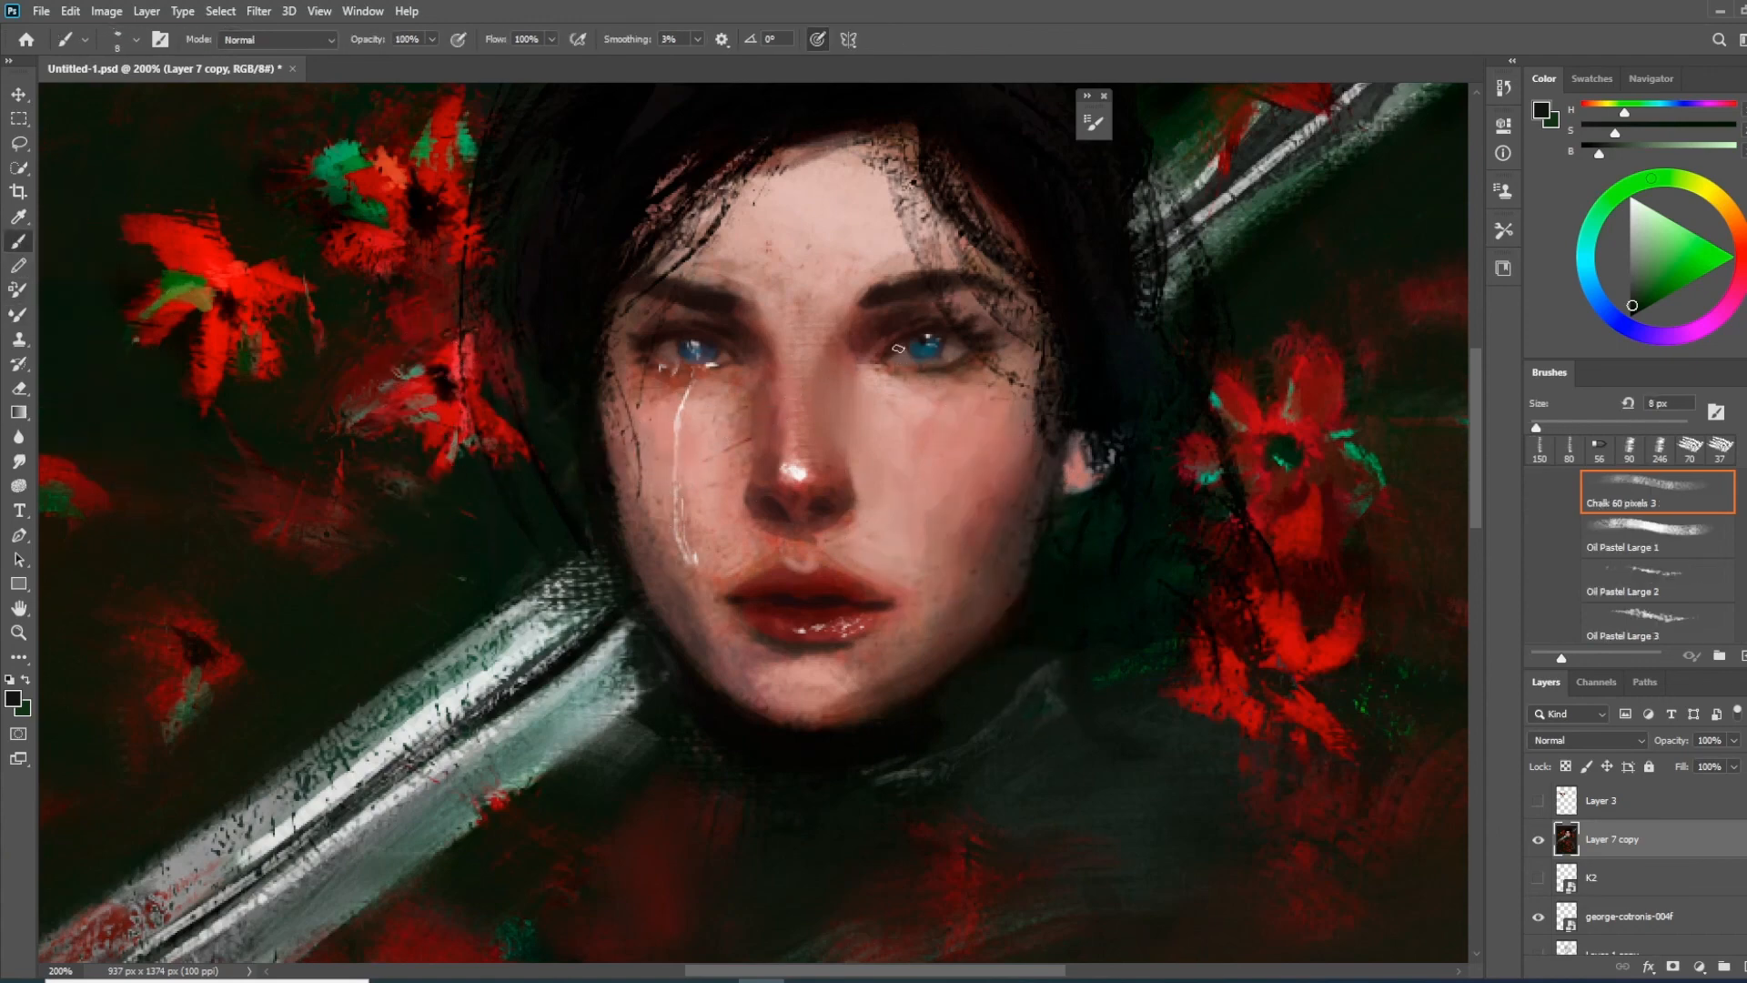
left_click(919, 323, "alt")
left_click(697, 352)
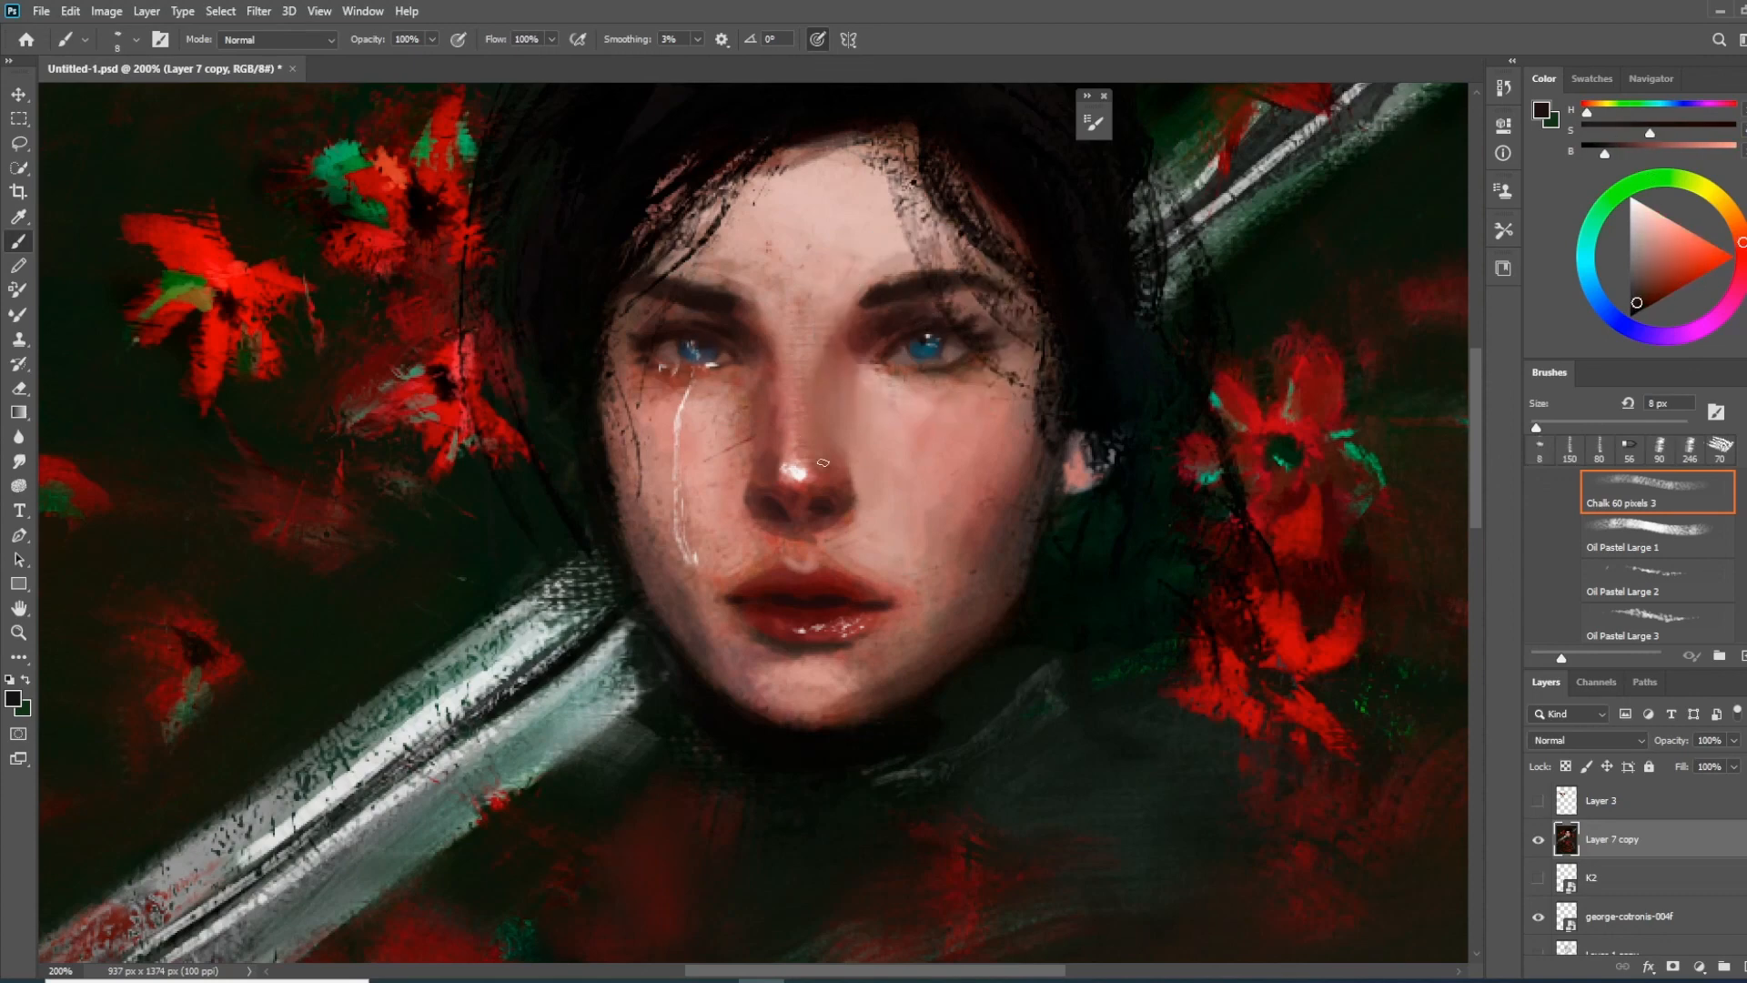
scroll(823, 462, "right", 2)
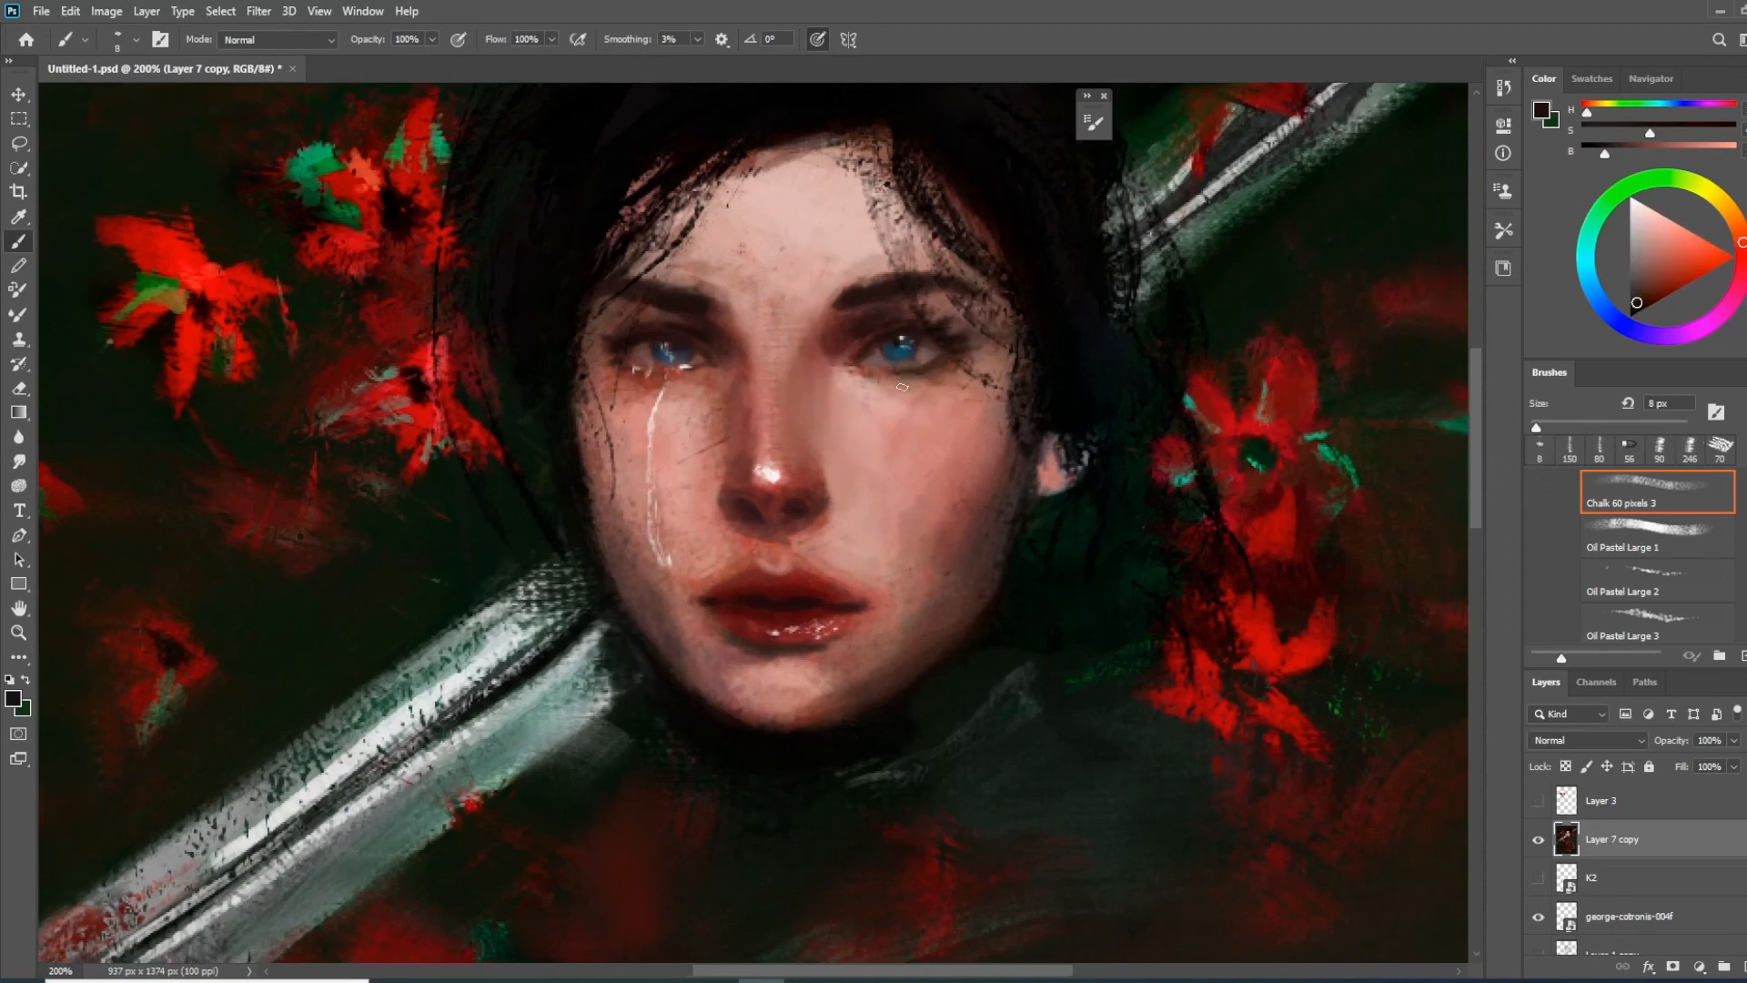
key("ctrl+minus")
key("ctrl+minus")
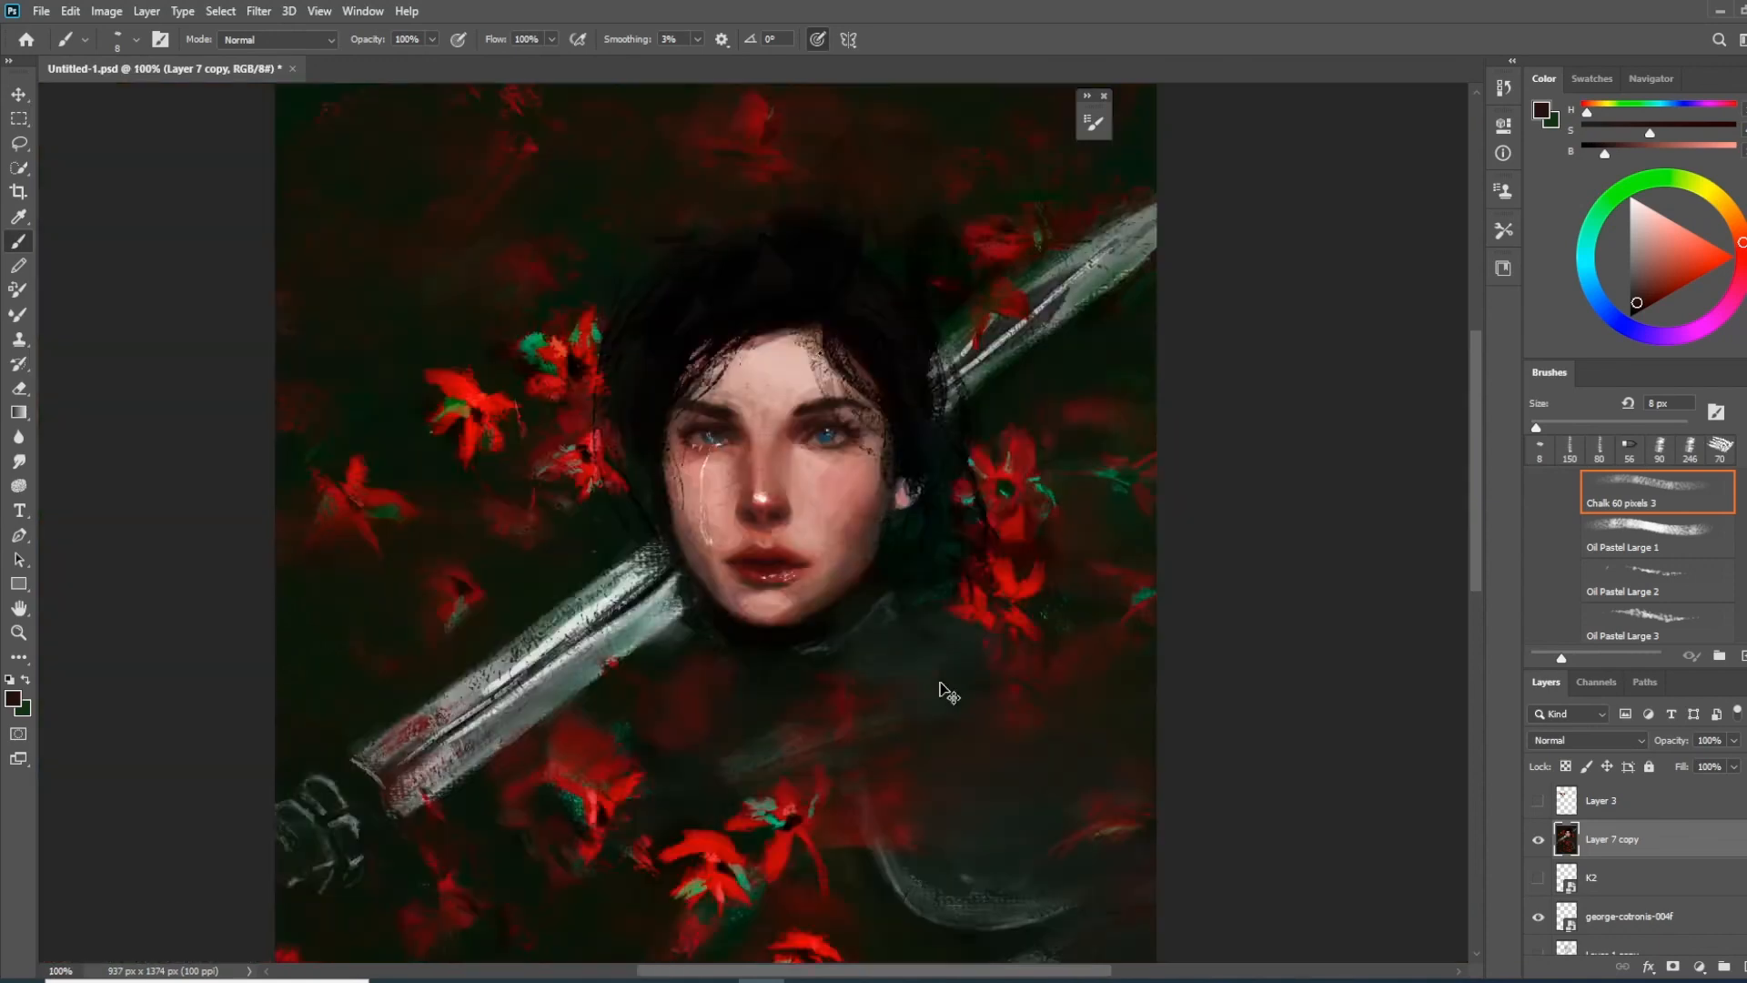